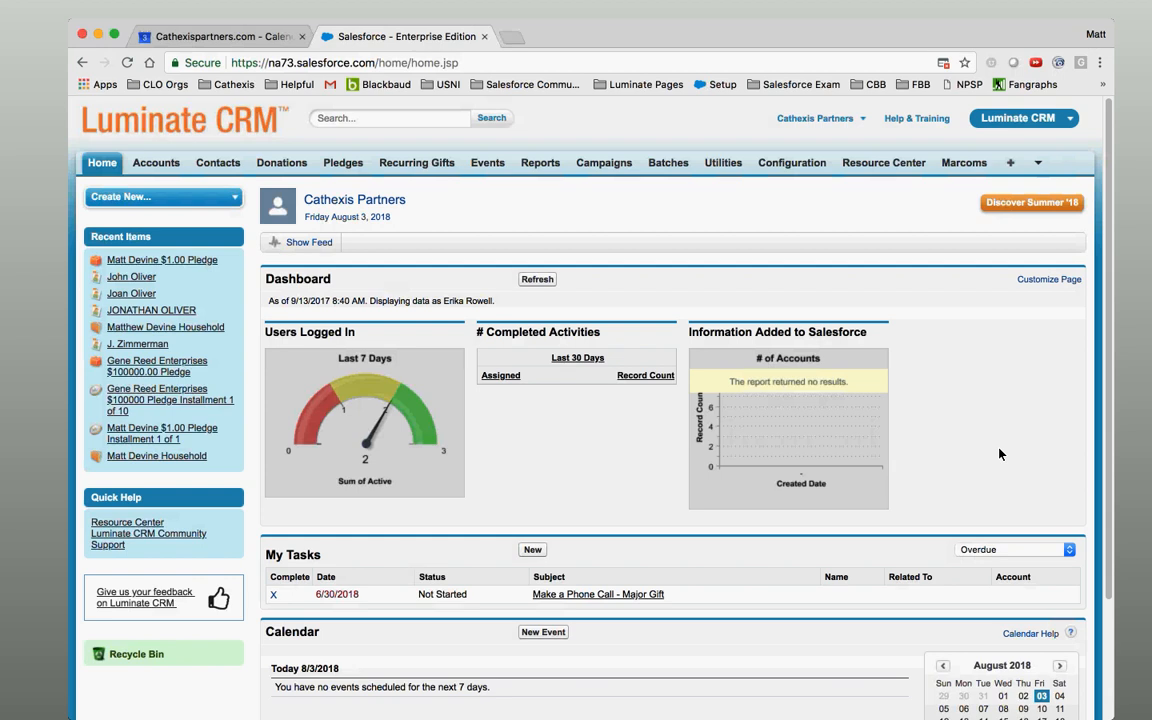
Look around the Luminate CRM tabs and menus.
{"action": "left_click", "coordinate": [1128, 26]}
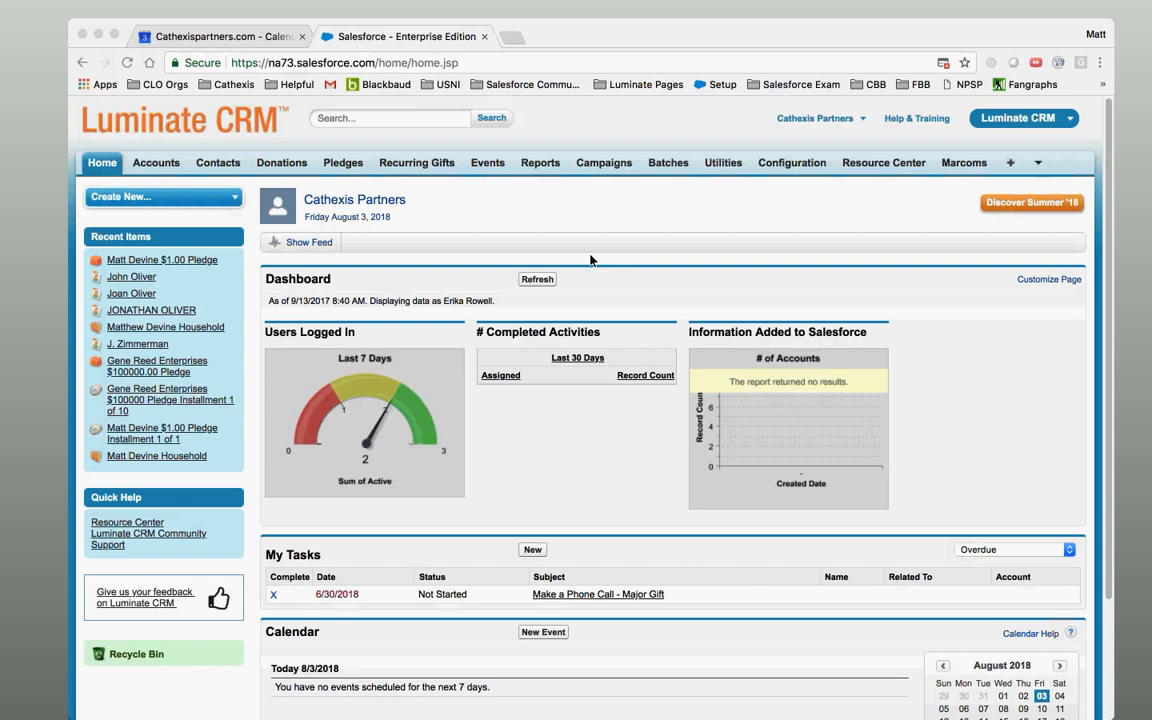
{"action": "left_click", "coordinate": [1059, 122]}
{"action": "left_click", "coordinate": [1010, 362]}
{"action": "left_click", "coordinate": [86, 223]}
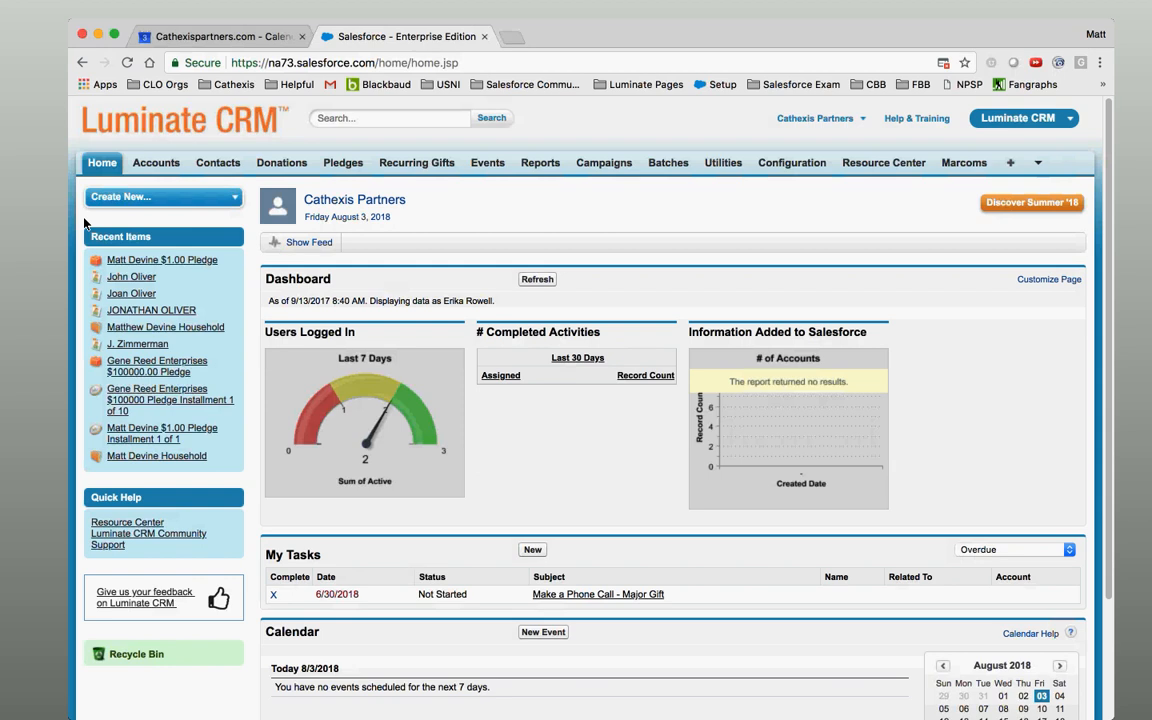
{"action": "left_click", "coordinate": [14, 220]}
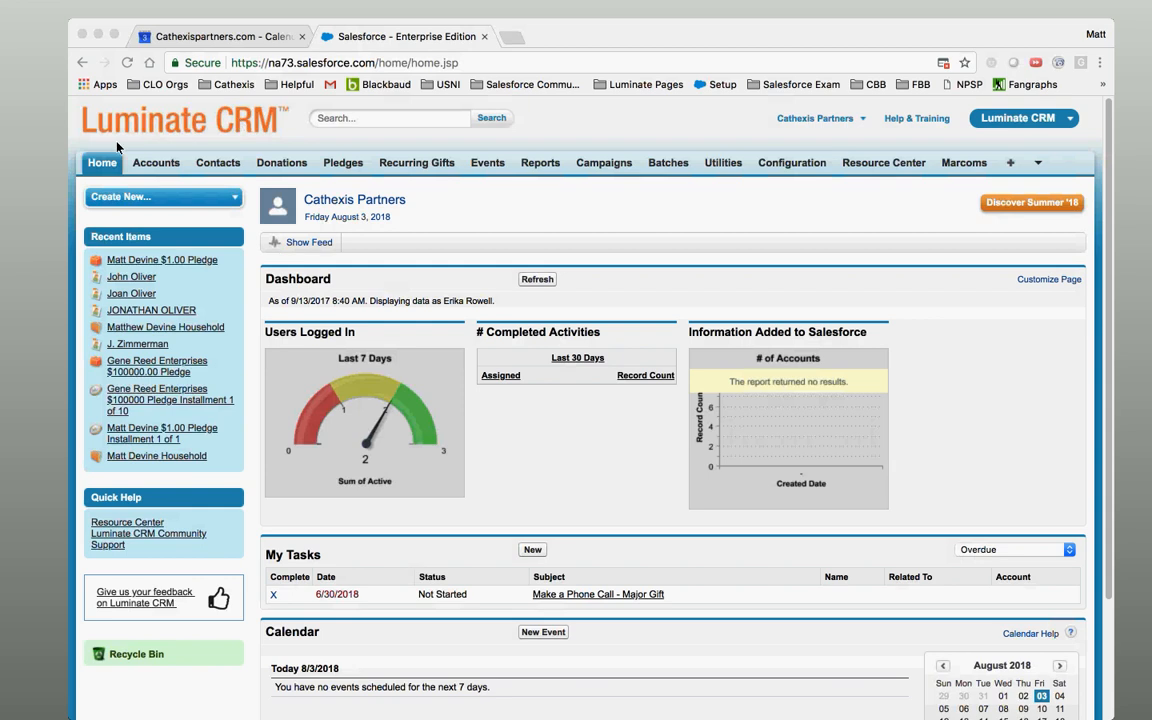
{"action": "left_click", "coordinate": [22, 151]}
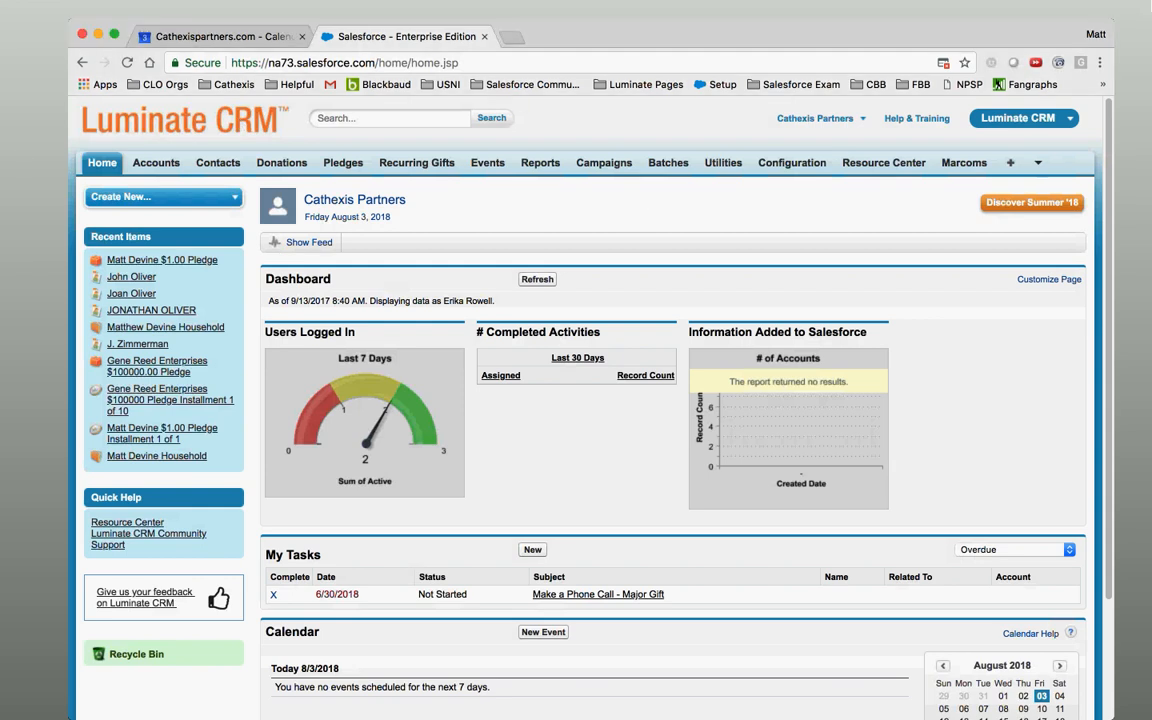
{"action": "left_click", "coordinate": [1123, 26]}
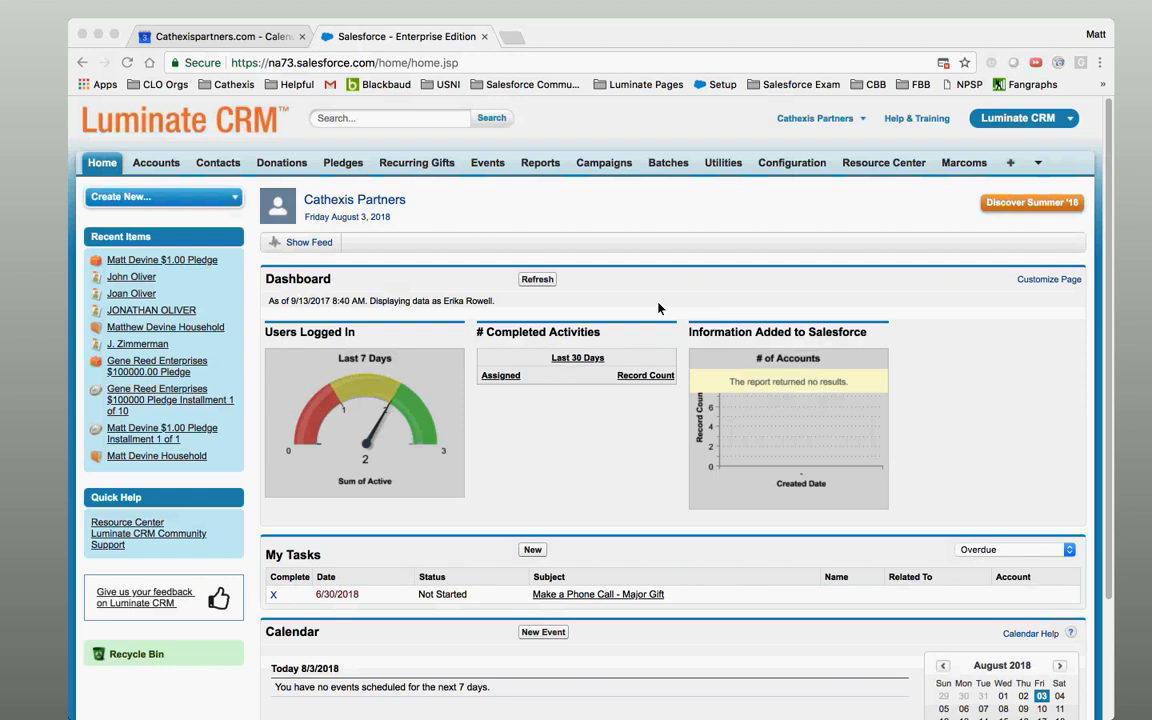
{"action": "left_click", "coordinate": [78, 192]}
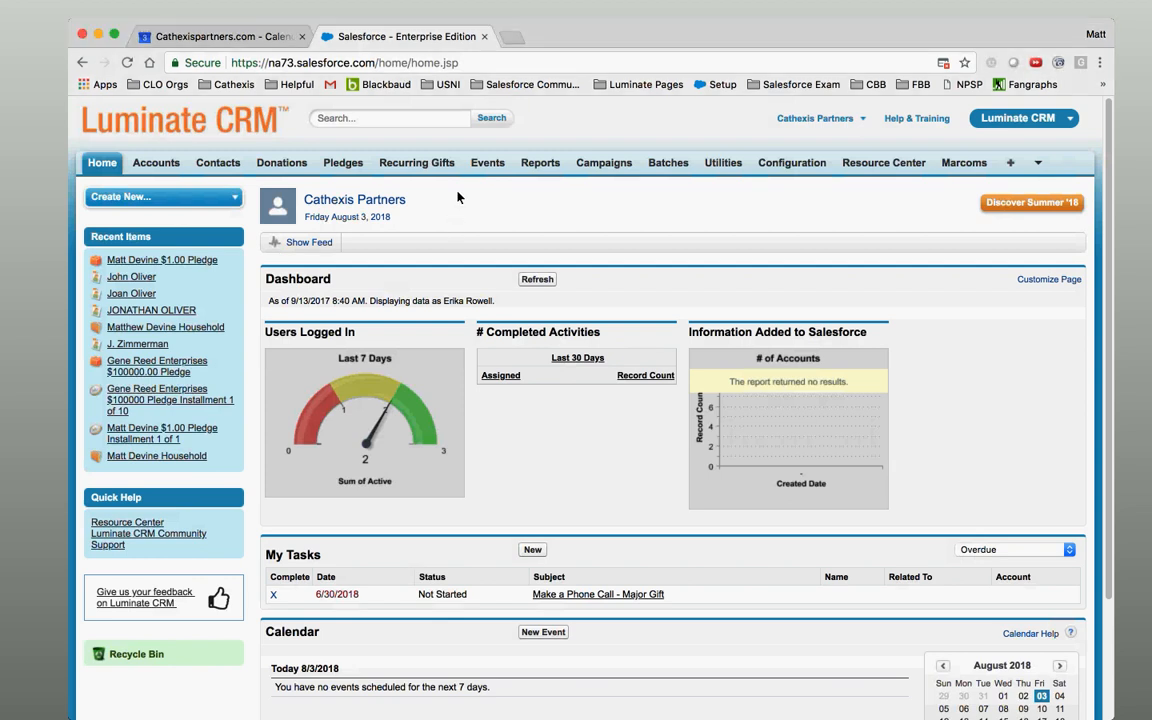
Open the Donations area, review the donation record types, and go to Batches.
{"action": "left_click", "coordinate": [284, 166]}
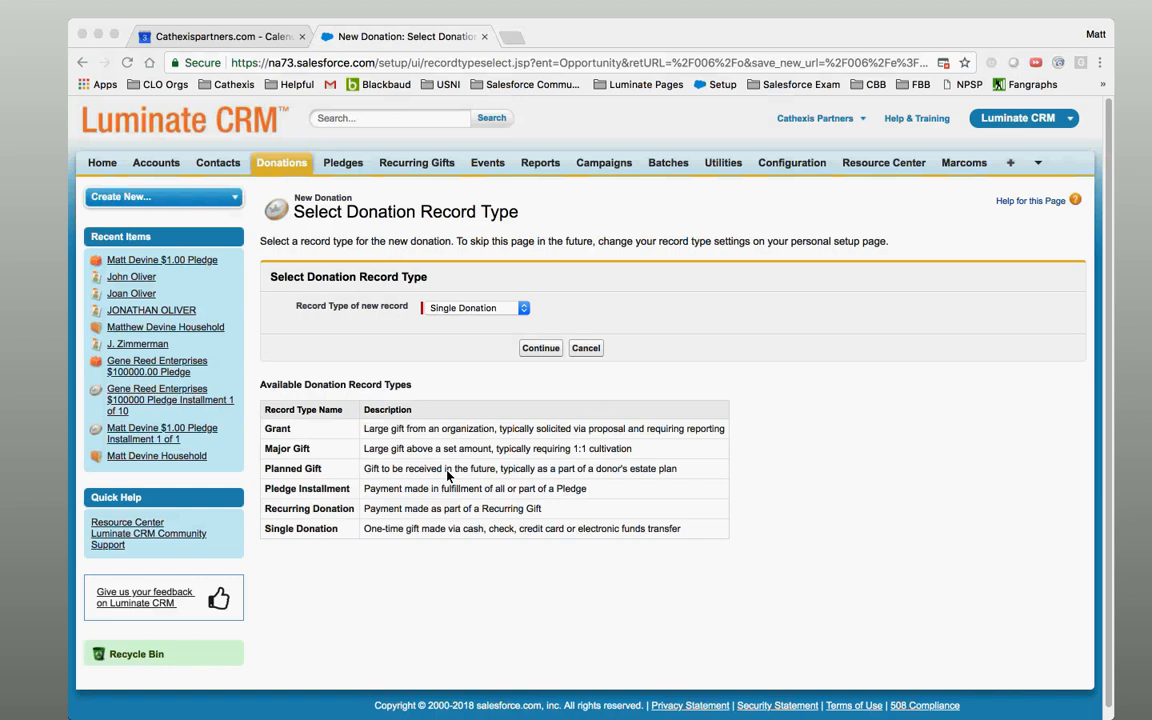
{"action": "left_click", "coordinate": [669, 195]}
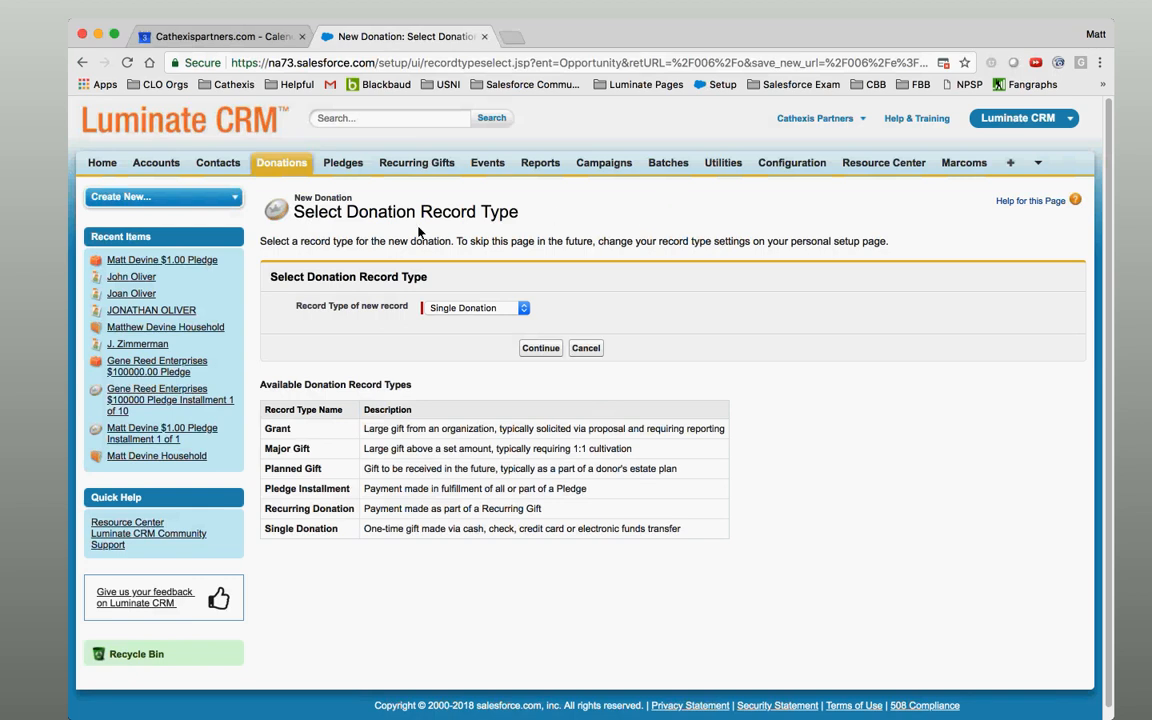
{"action": "left_click", "coordinate": [47, 313]}
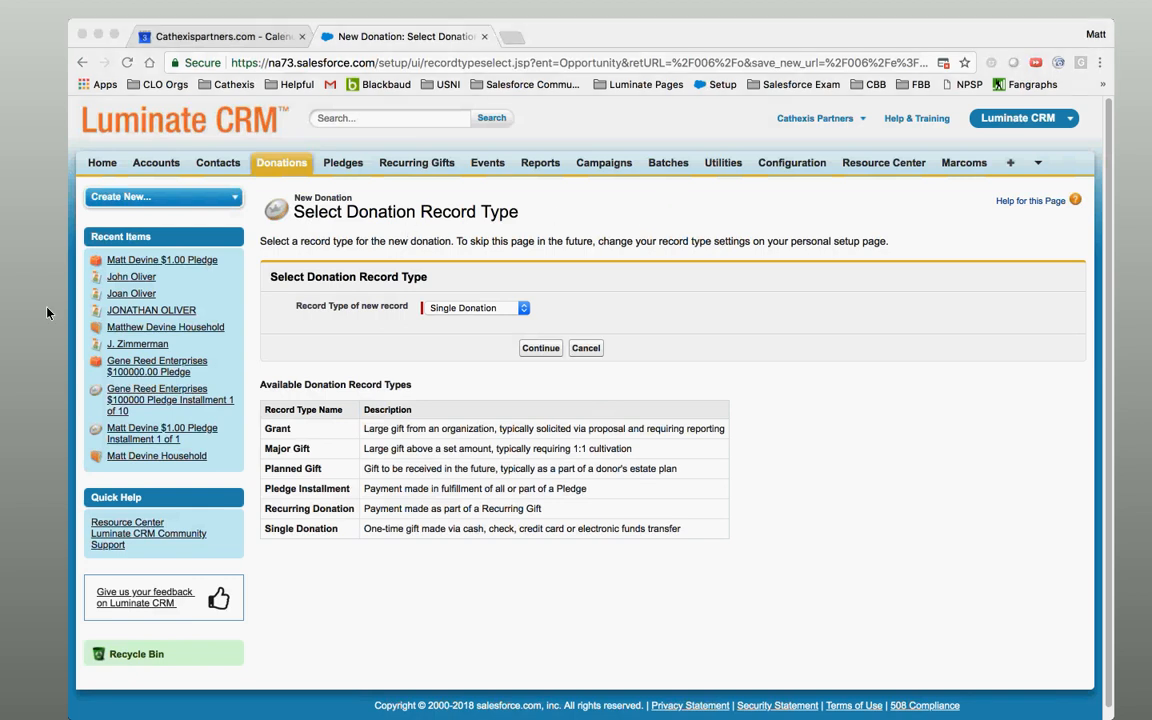
{"action": "left_click", "coordinate": [812, 246]}
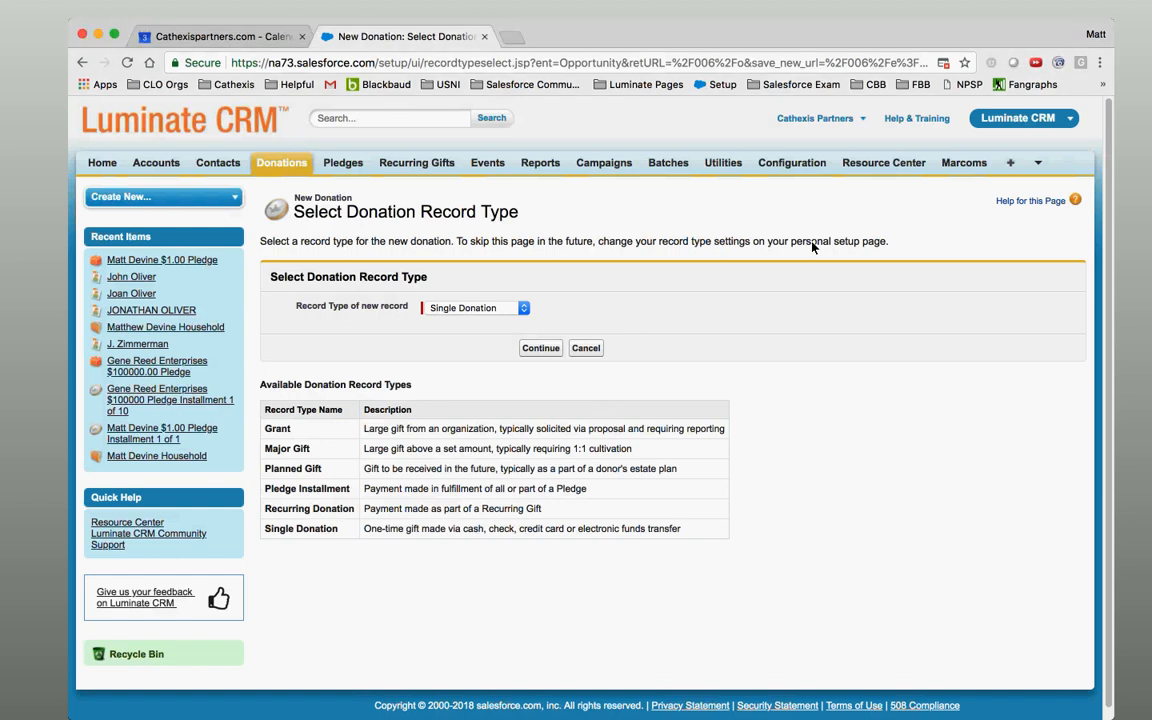
{"action": "left_click", "coordinate": [50, 264]}
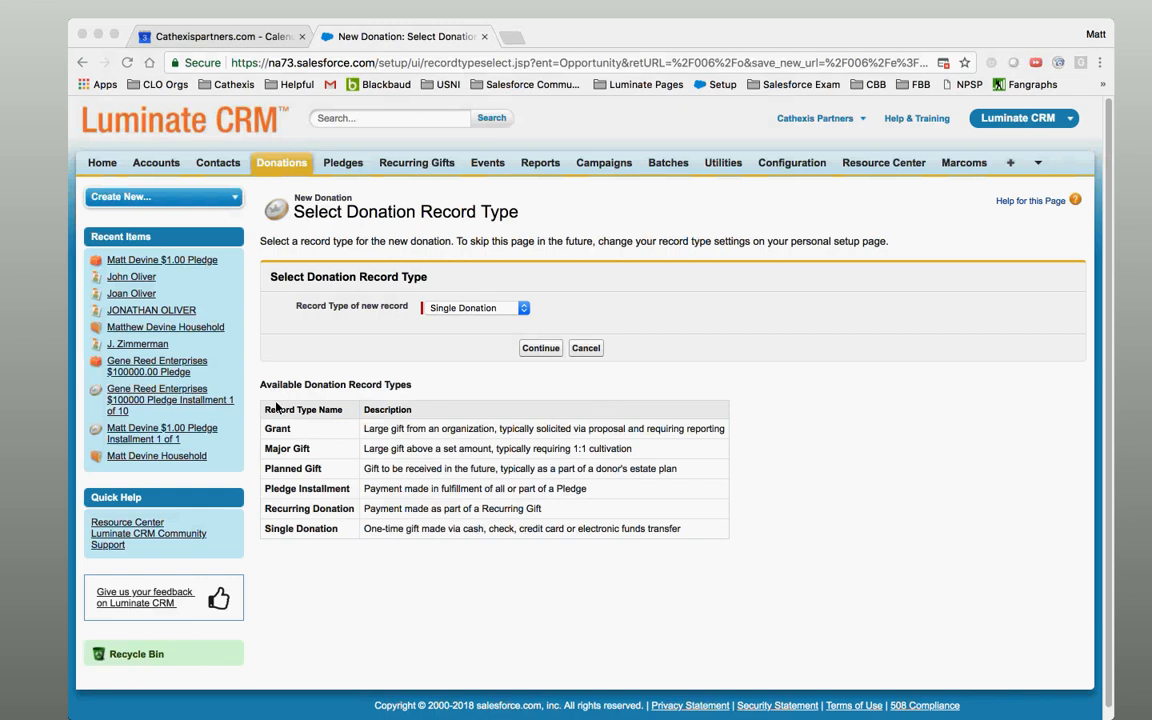
{"action": "left_click", "coordinate": [862, 291]}
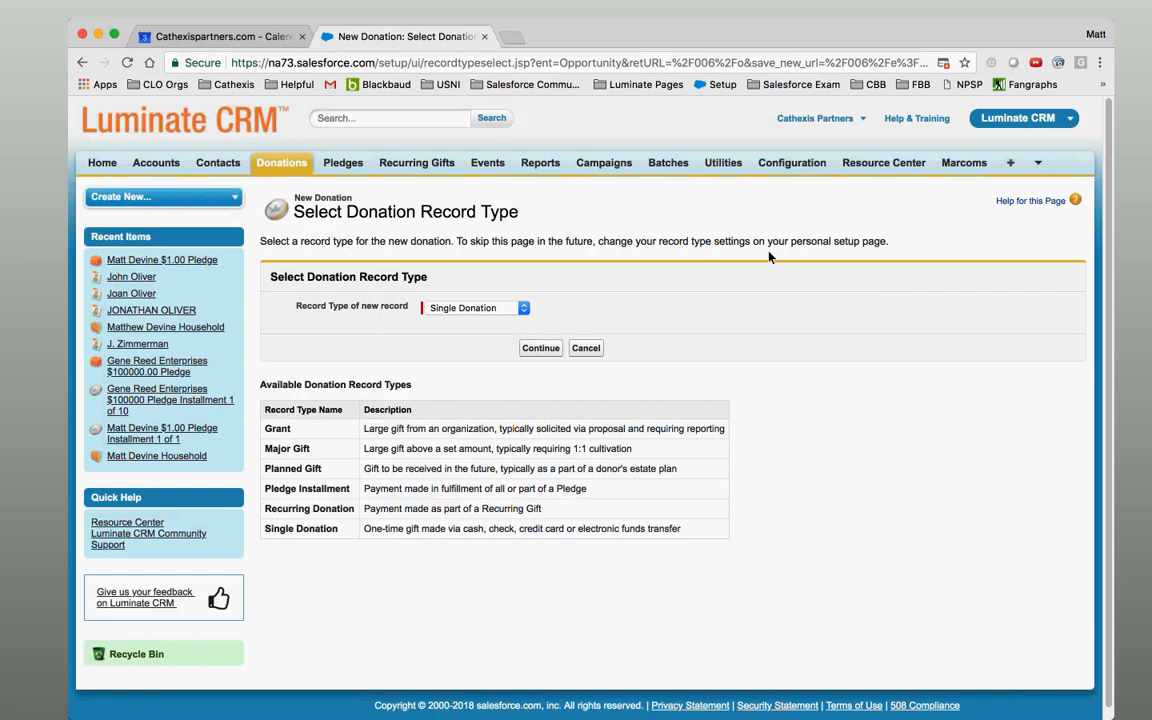
{"action": "left_click", "coordinate": [670, 164]}
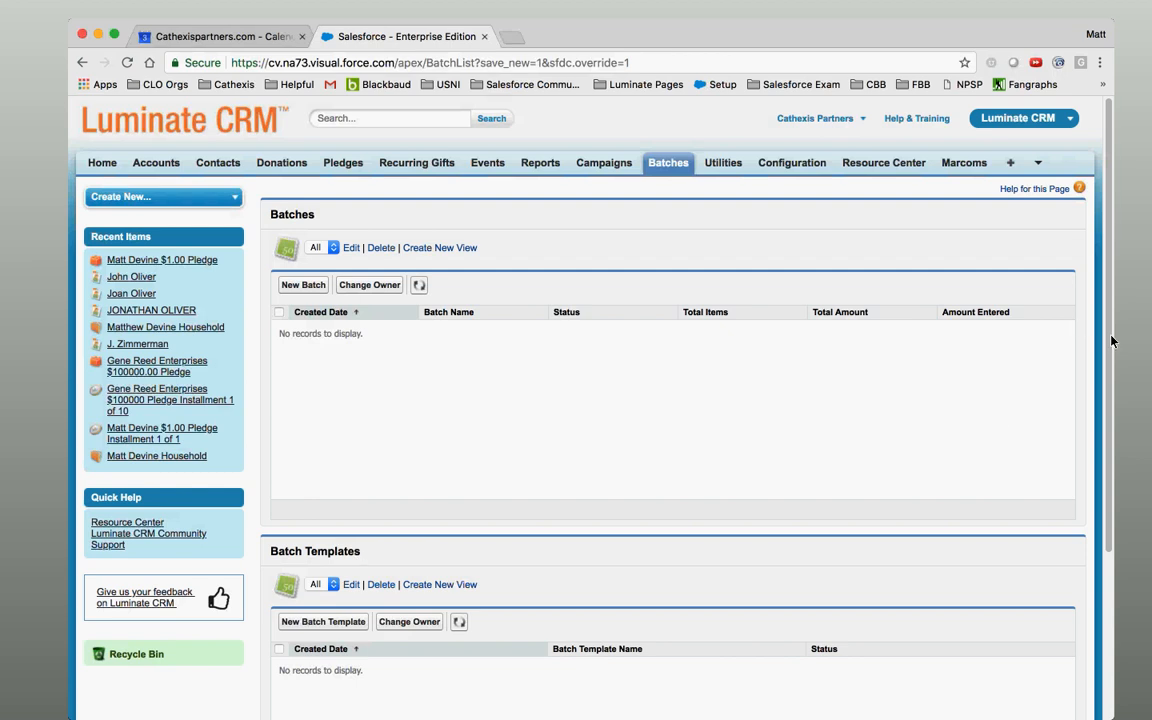
Scroll down to the Batch Templates list and start a new batch template.
{"action": "left_click_drag", "start_coordinate": [1113, 321], "coordinate": [1120, 430]}
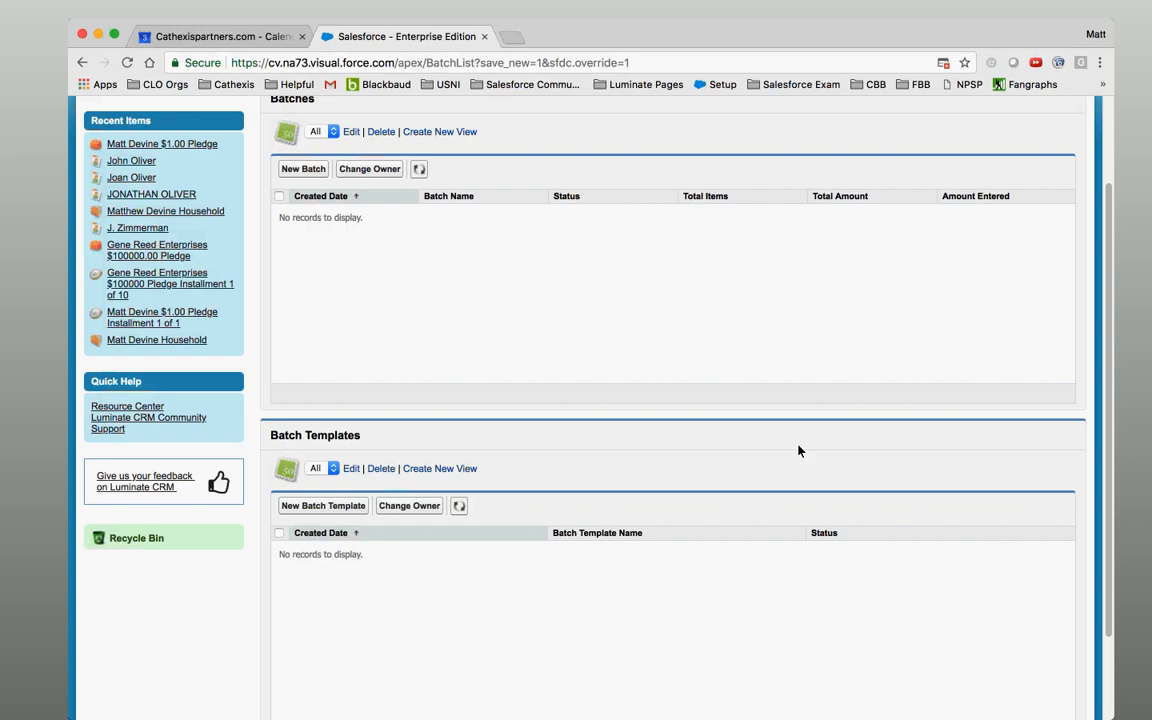
{"action": "left_click", "coordinate": [338, 511]}
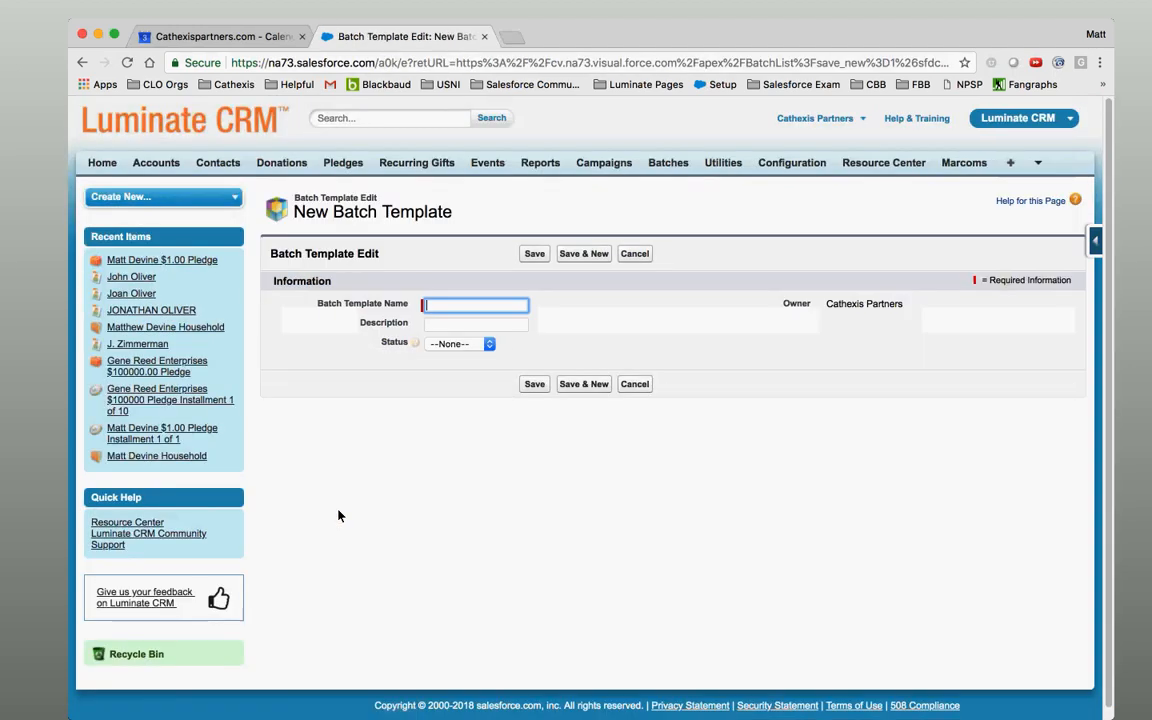
Focus the empty Batch Template Name field and dismiss the browser's suggestion list.
{"action": "left_click", "coordinate": [491, 307]}
{"action": "left_click", "coordinate": [633, 308]}
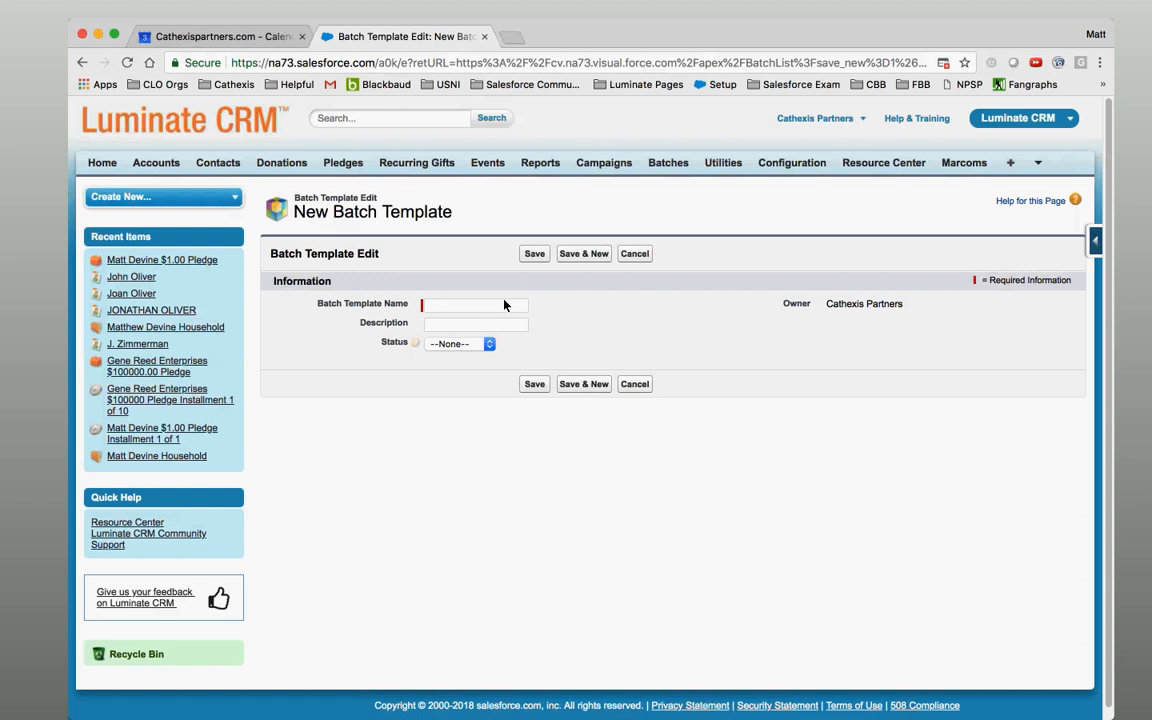
Name the template 'All Donations', leave Description blank, and set Status to Configured.
{"action": "left_click", "coordinate": [496, 305]}
{"action": "left_click", "coordinate": [548, 295]}
{"action": "left_click", "coordinate": [503, 310]}
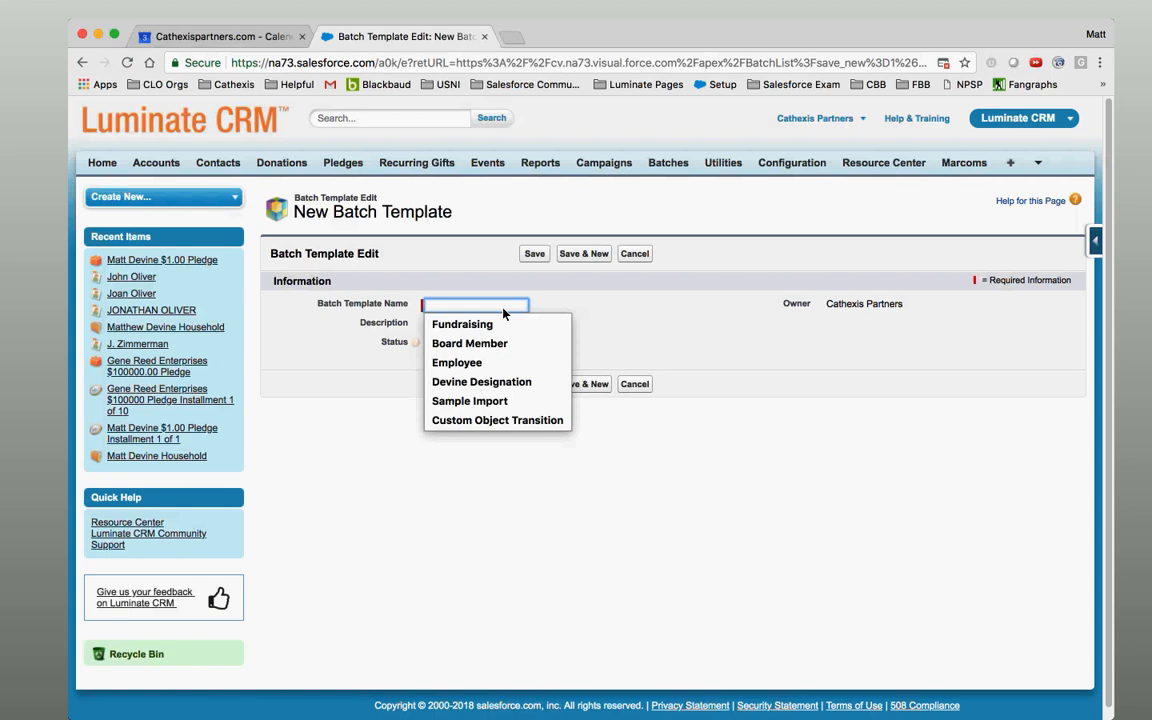
{"action": "type", "text": "All Donations"}
{"action": "key", "text": "Tab"}
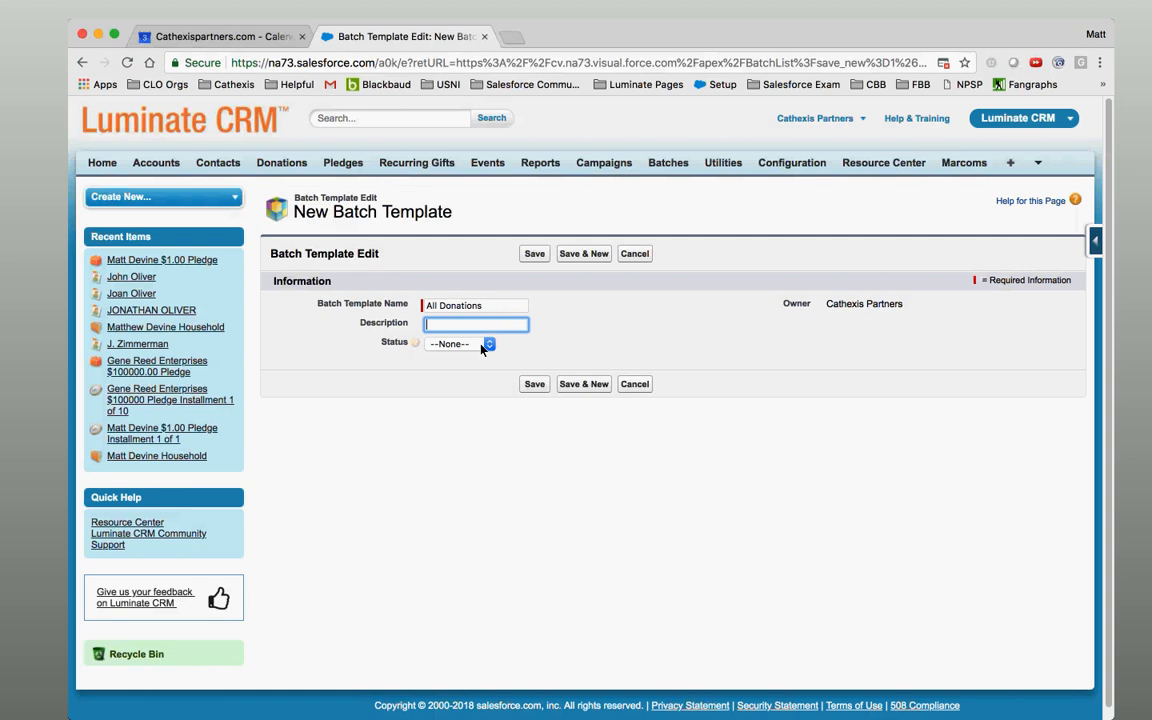
{"action": "left_click", "coordinate": [482, 346]}
{"action": "left_click", "coordinate": [478, 369]}
Save the All Donations template and scroll to its Configure Batch Fields and Layout section.
{"action": "left_click", "coordinate": [534, 253]}
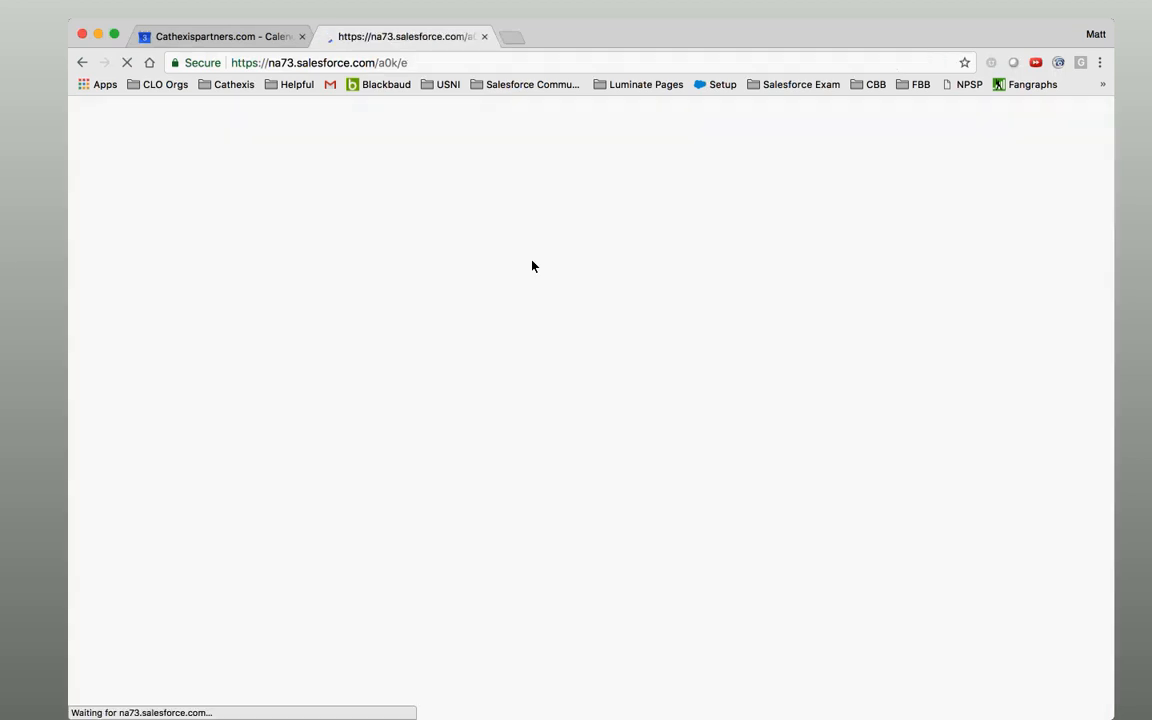
{"action": "left_click_drag", "start_coordinate": [721, 24], "coordinate": [743, 16]}
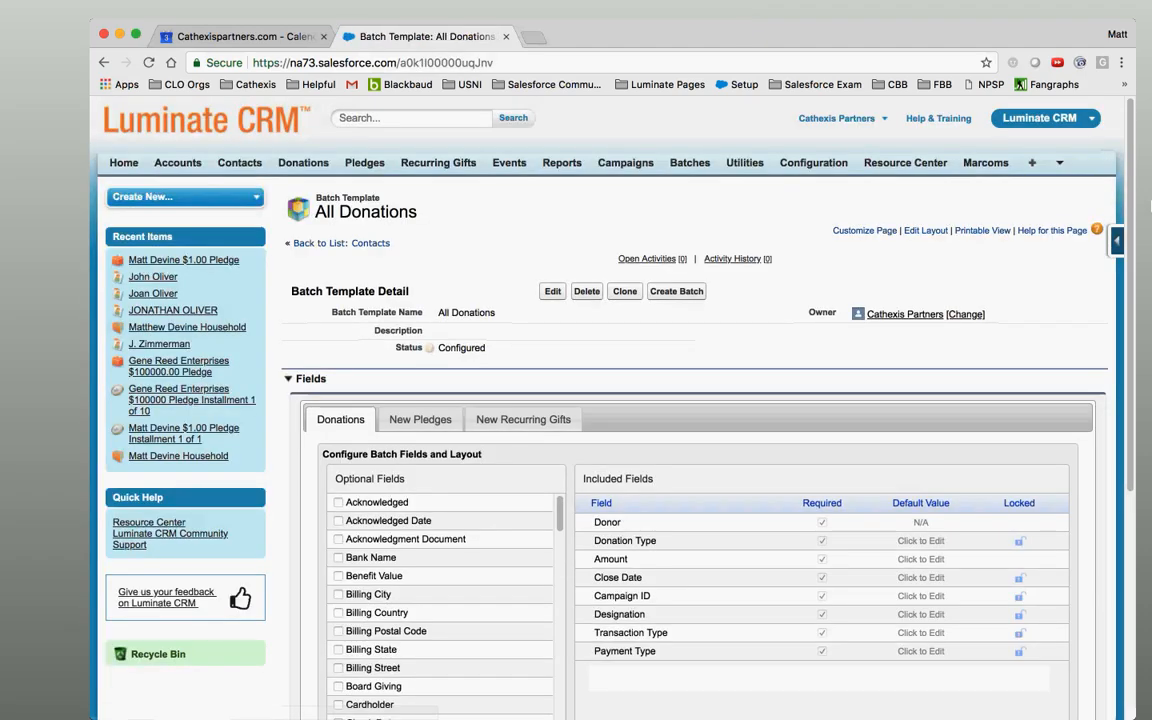
{"action": "scroll", "coordinate": [1131, 272], "scroll_direction": "down", "scroll_amount": 2}
{"action": "scroll", "coordinate": [1131, 272], "scroll_direction": "down", "scroll_amount": 3}
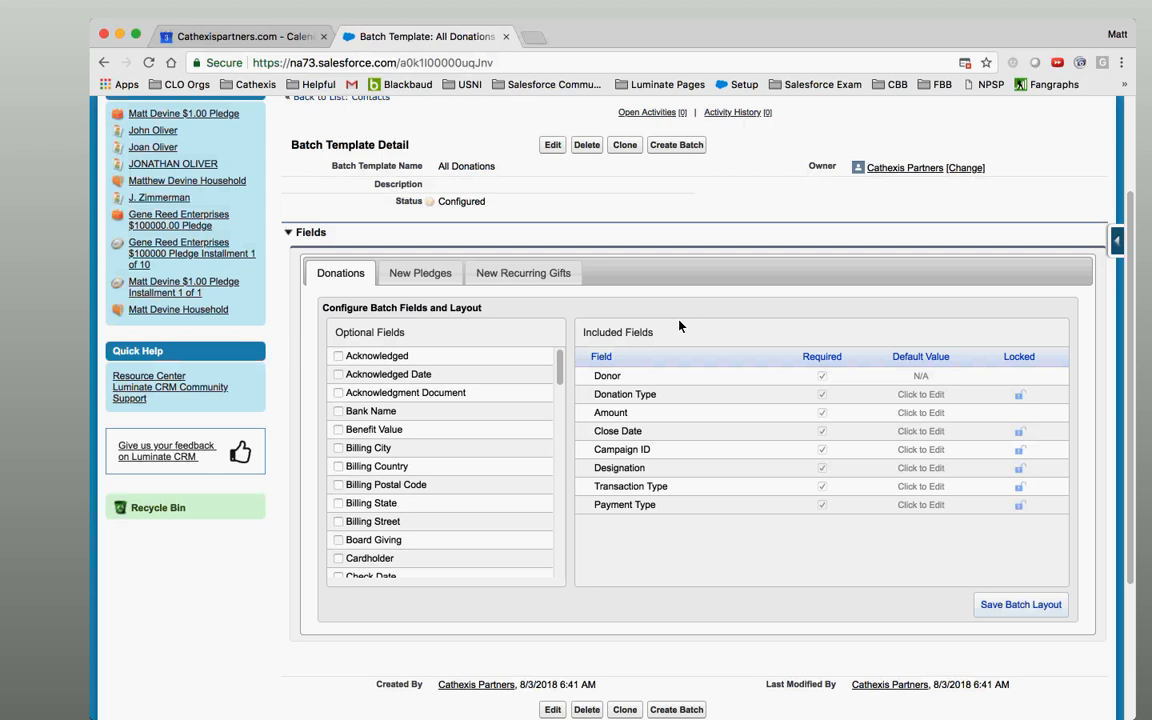
Add Check Date and Check Number to the template's Included Fields.
{"action": "scroll", "coordinate": [558, 376], "scroll_direction": "down", "scroll_amount": 1}
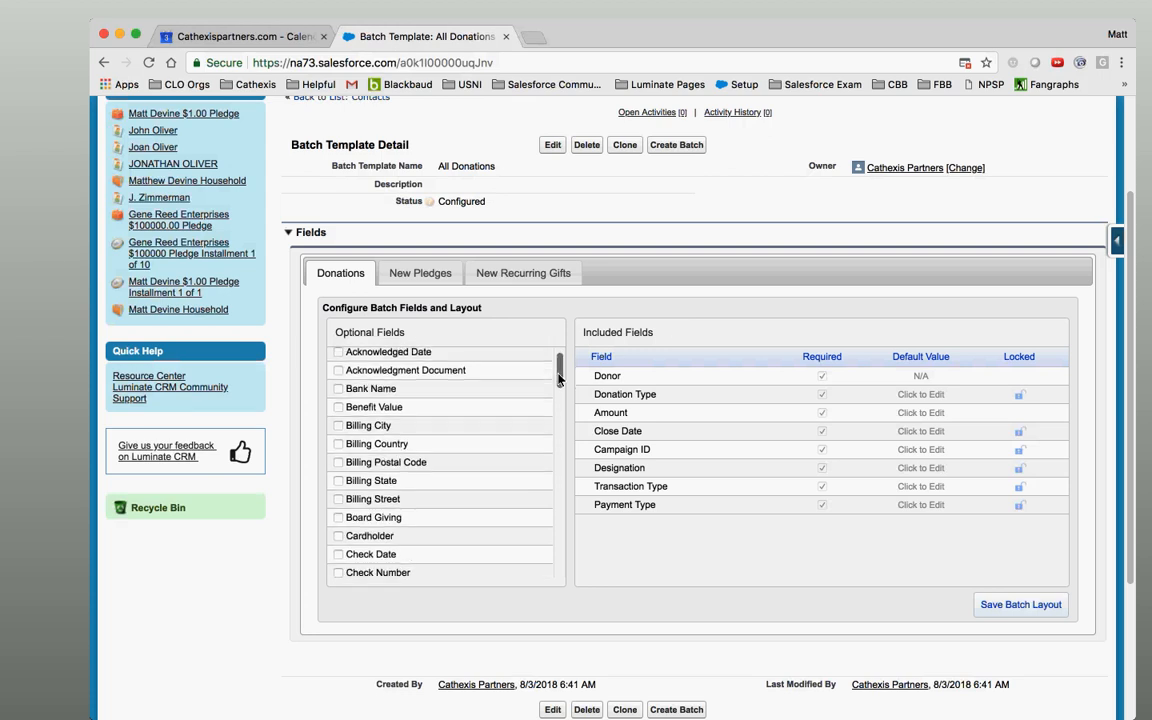
{"action": "left_click_drag", "start_coordinate": [558, 376], "coordinate": [560, 384]}
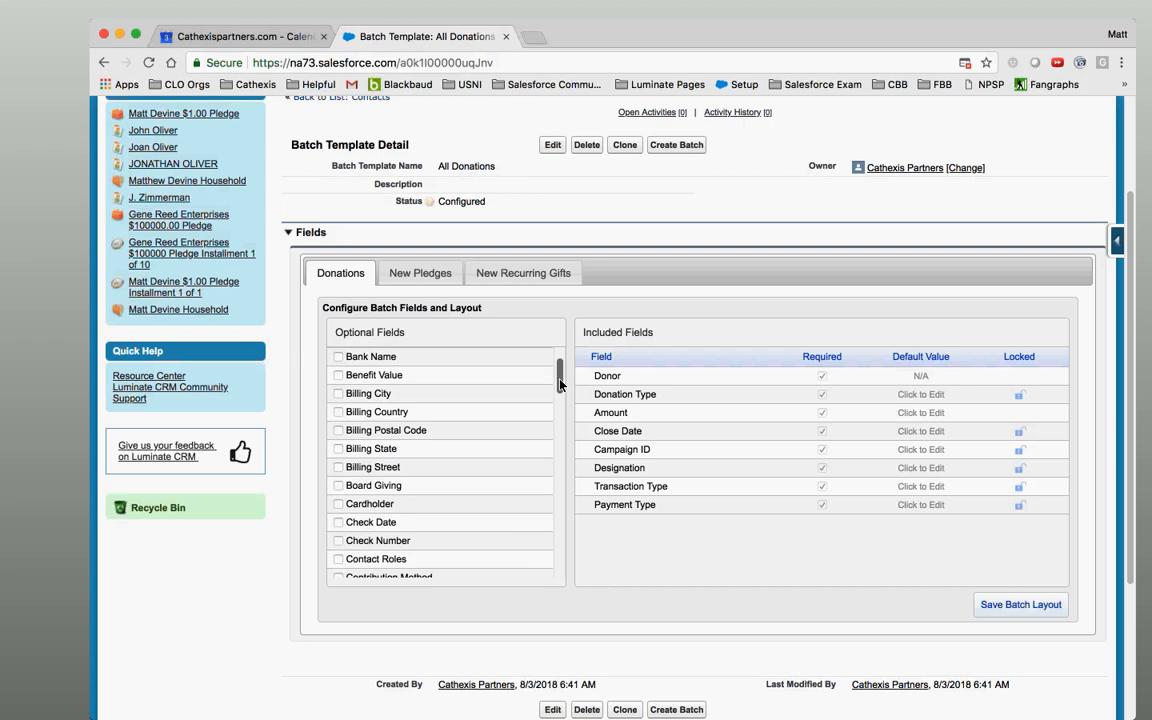
{"action": "left_click", "coordinate": [338, 523]}
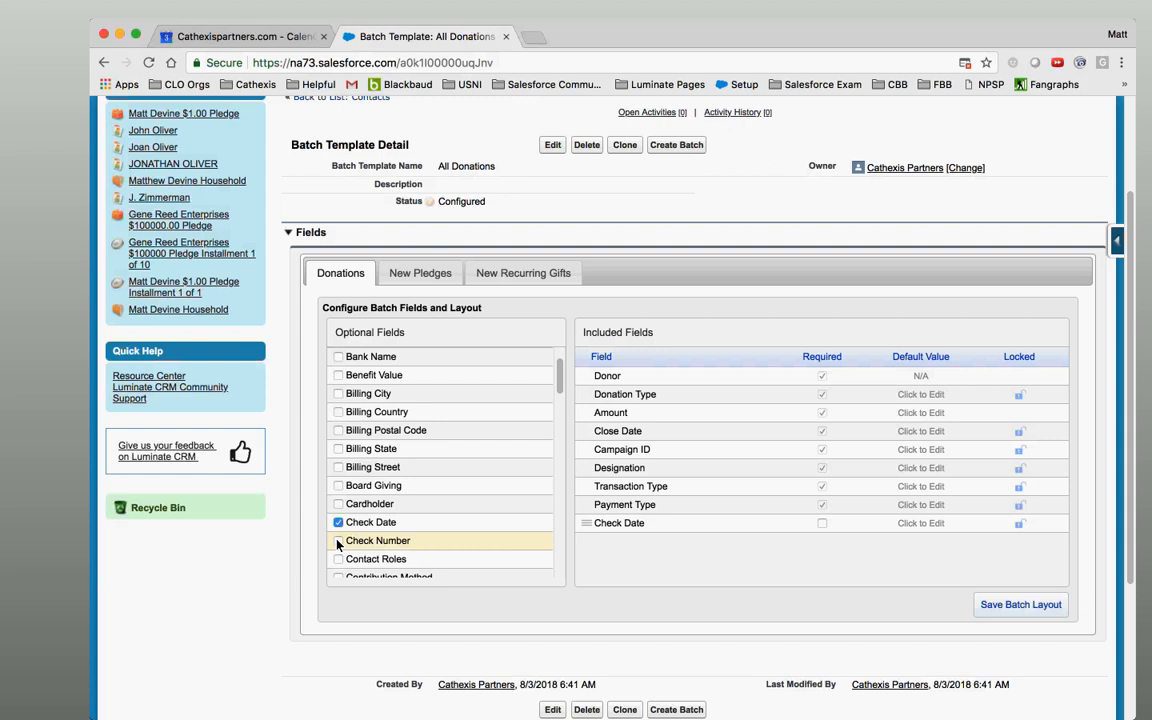
{"action": "left_click", "coordinate": [338, 541]}
{"action": "left_click_drag", "start_coordinate": [563, 375], "coordinate": [561, 366]}
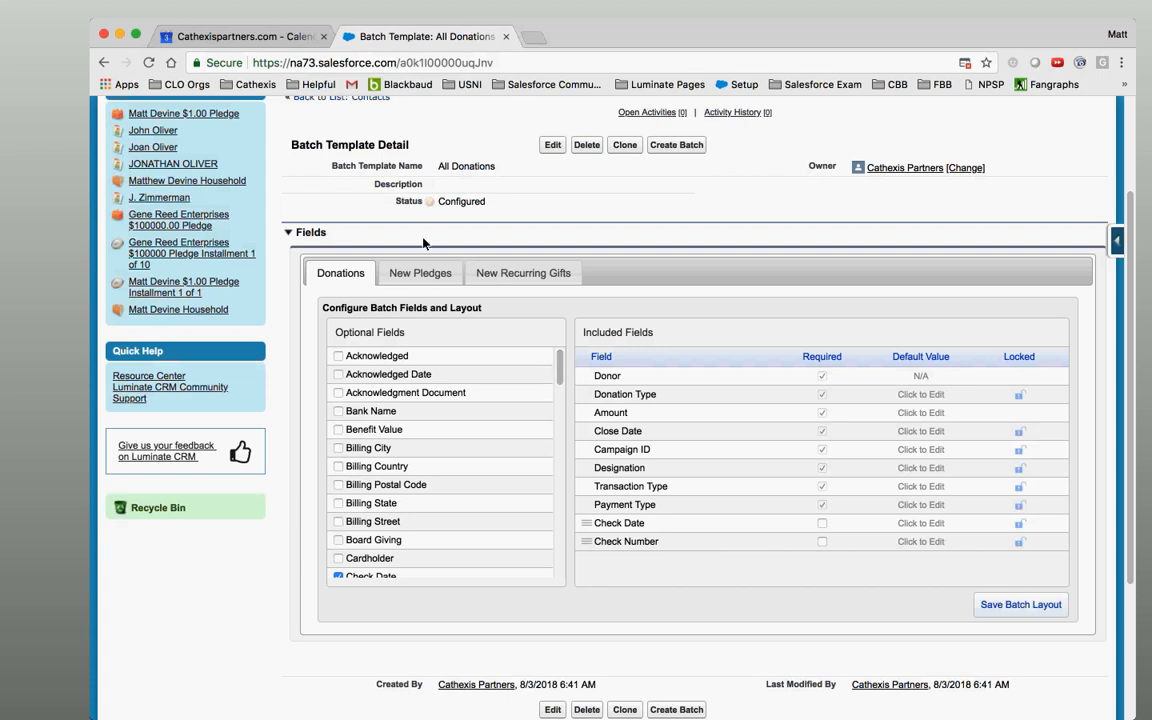
Open the $1.00 pledge installment donation in a new tab and inspect its Honor/Memorial Type choices.
{"action": "left_click", "coordinate": [186, 288], "text": "super"}
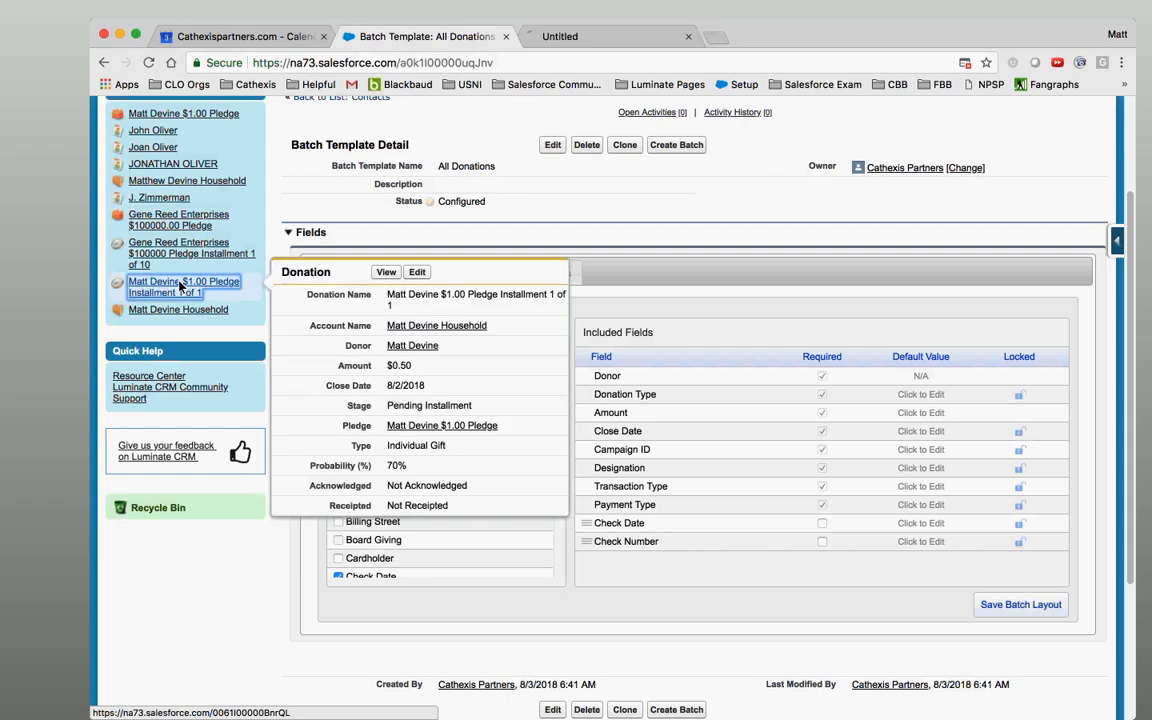
{"action": "left_click", "coordinate": [567, 40]}
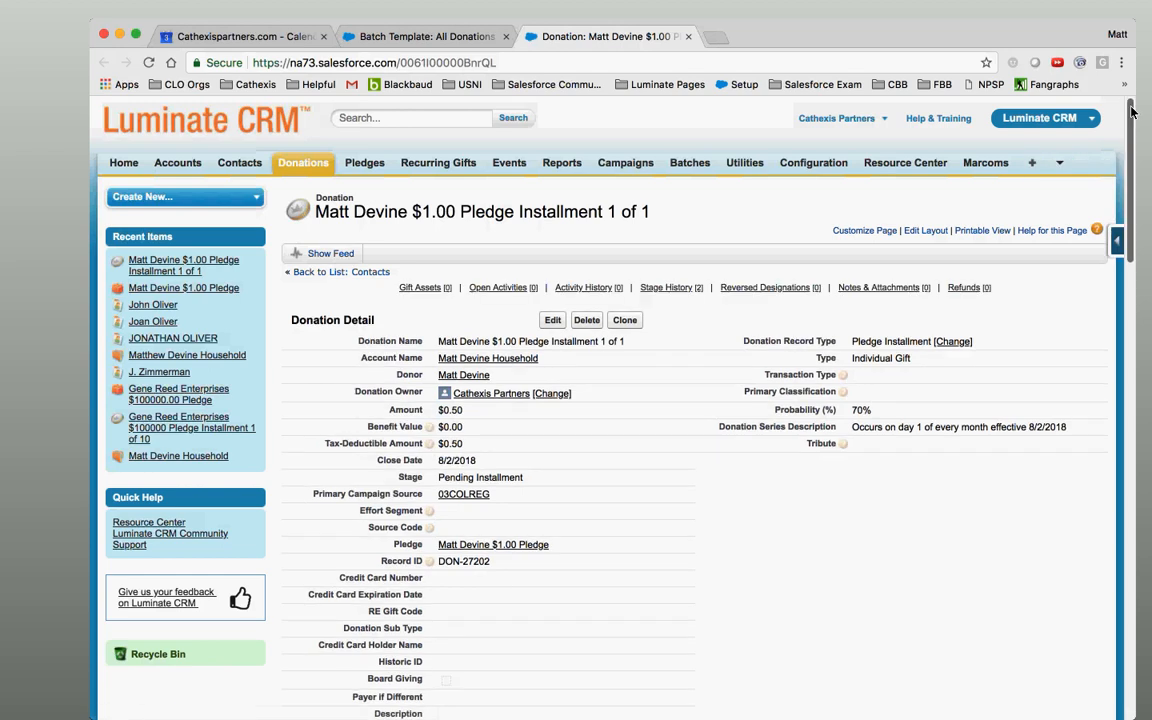
{"action": "left_click_drag", "start_coordinate": [1132, 112], "coordinate": [1150, 300]}
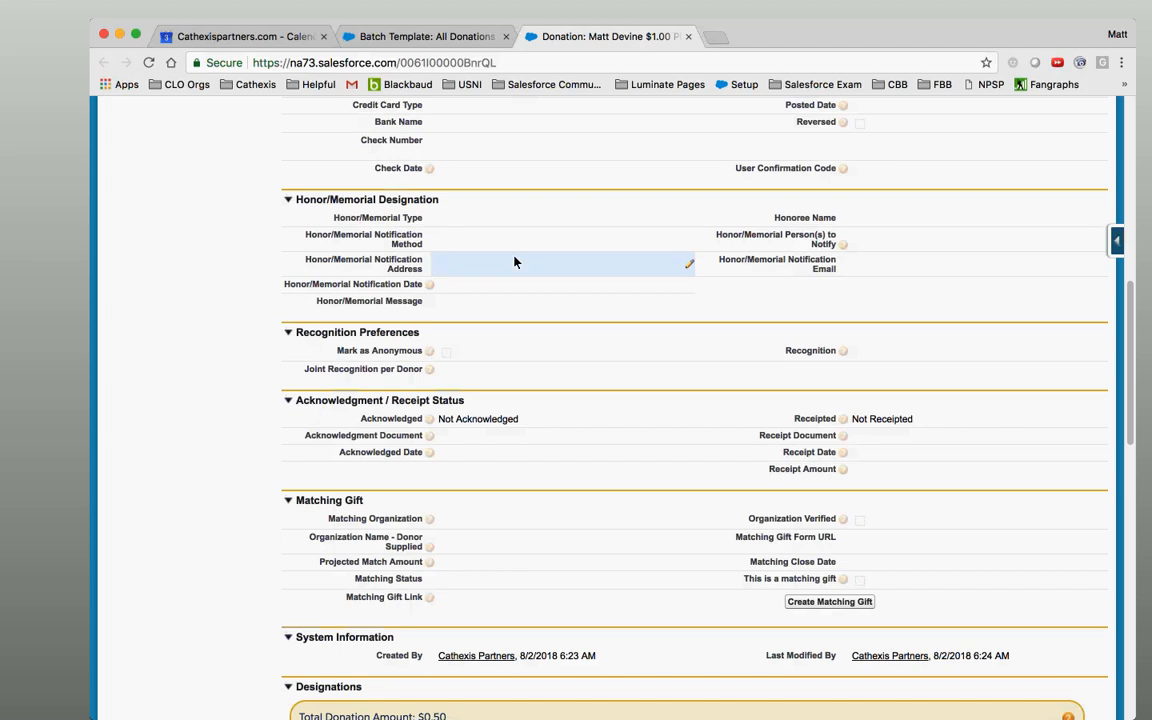
{"action": "left_click", "coordinate": [467, 219]}
{"action": "left_click", "coordinate": [466, 221]}
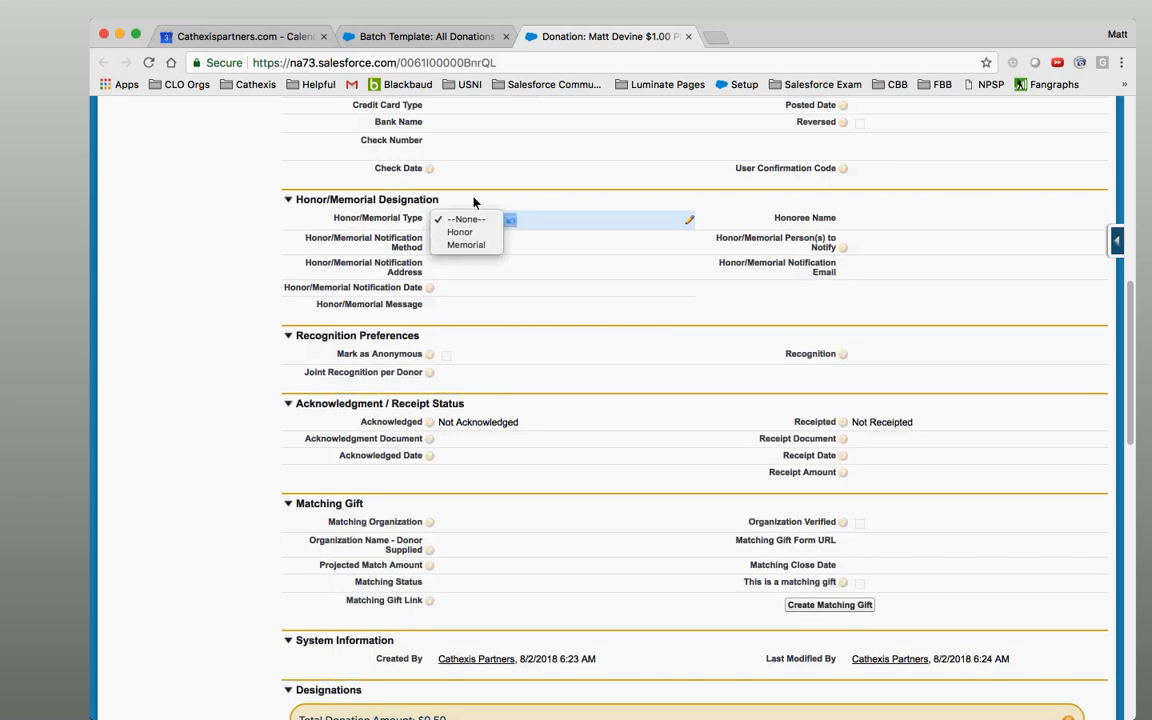
{"action": "left_click", "coordinate": [474, 202]}
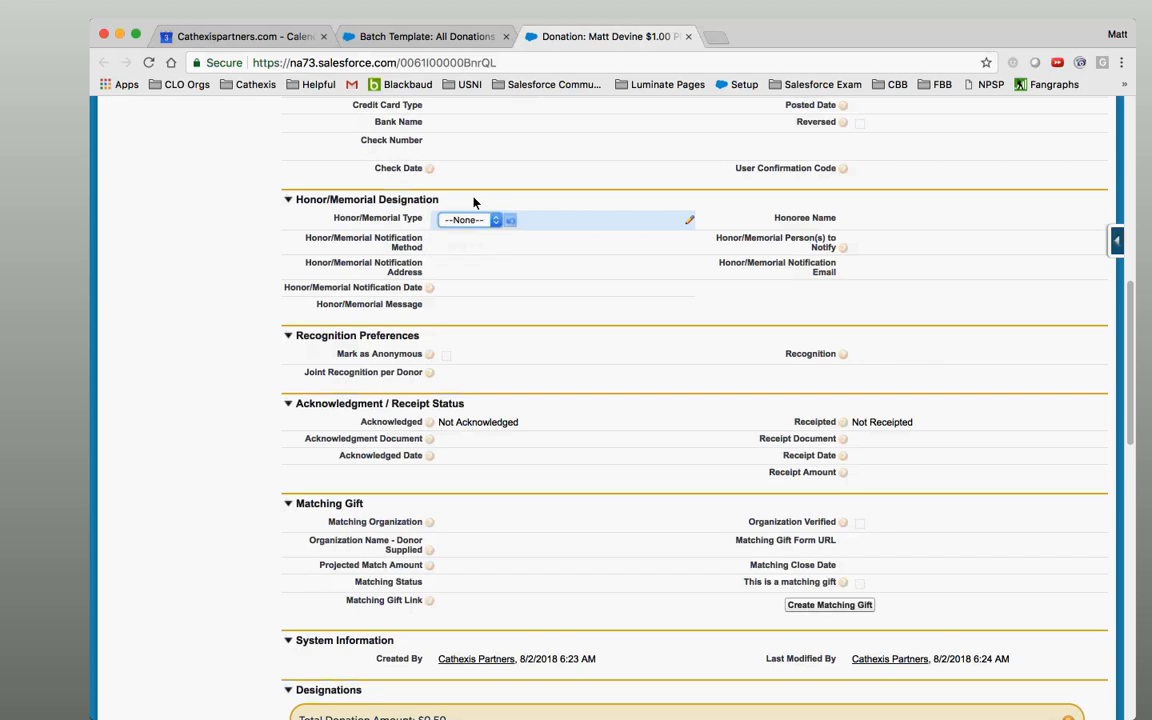
Add Honor/Memorial Type to the batch template's Included Fields.
{"action": "left_click", "coordinate": [455, 44]}
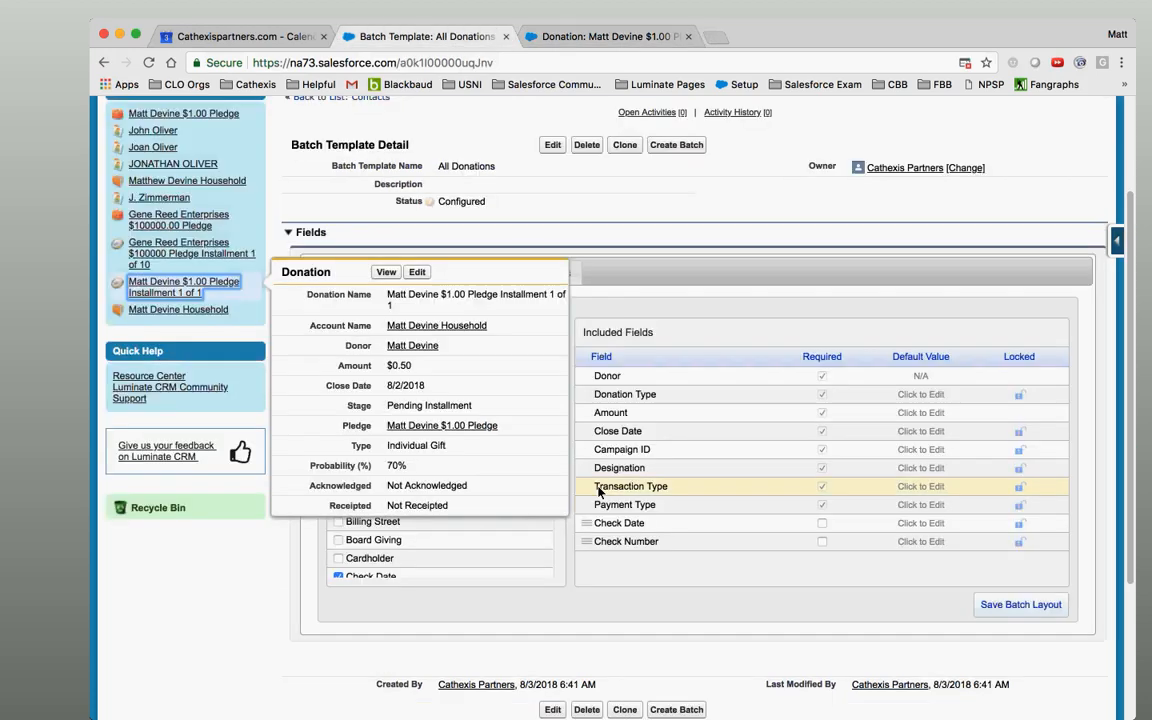
{"action": "left_click", "coordinate": [557, 37]}
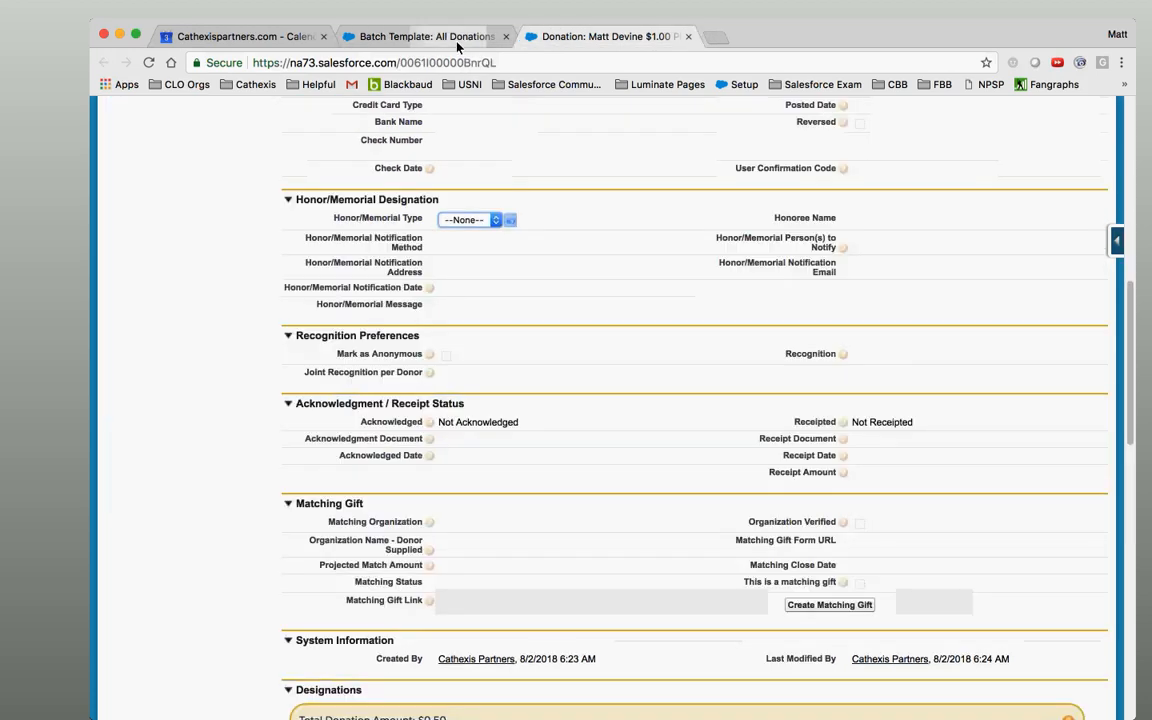
{"action": "left_click", "coordinate": [410, 37]}
{"action": "left_click_drag", "start_coordinate": [558, 371], "coordinate": [574, 470]}
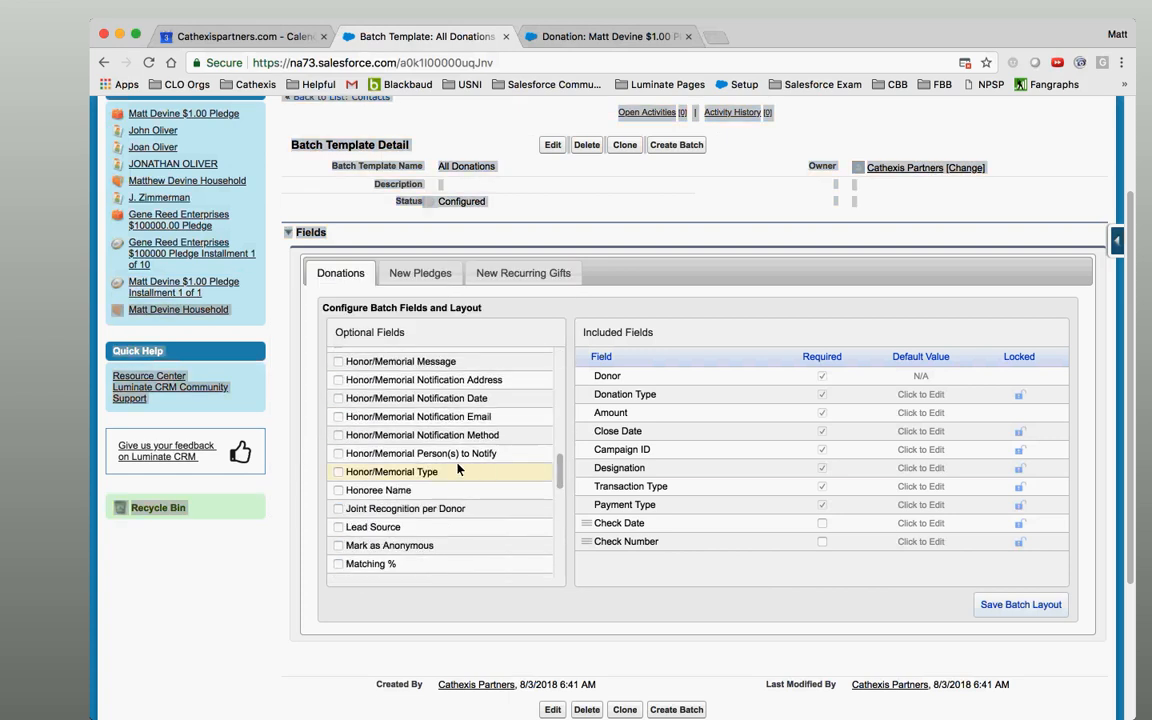
{"action": "left_click", "coordinate": [338, 471]}
On the donation, inspect the Honor/Memorial Notification Method choices, leaving it and Type unchanged.
{"action": "left_click", "coordinate": [580, 36]}
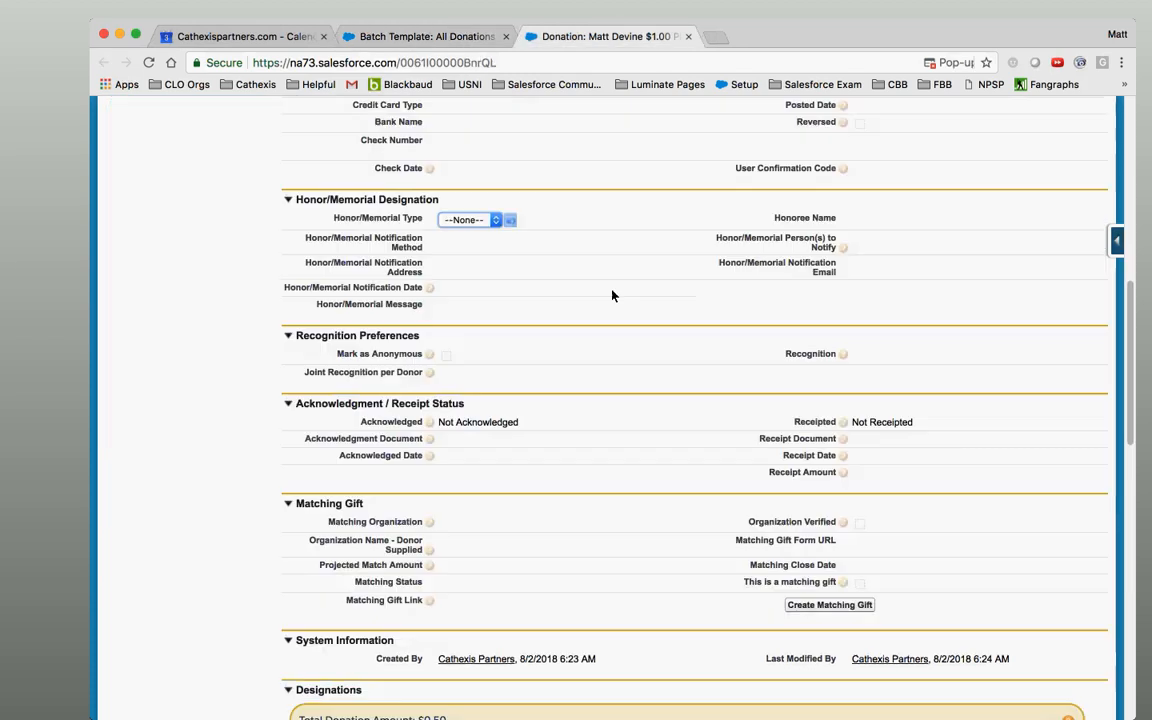
{"action": "left_click", "coordinate": [586, 347]}
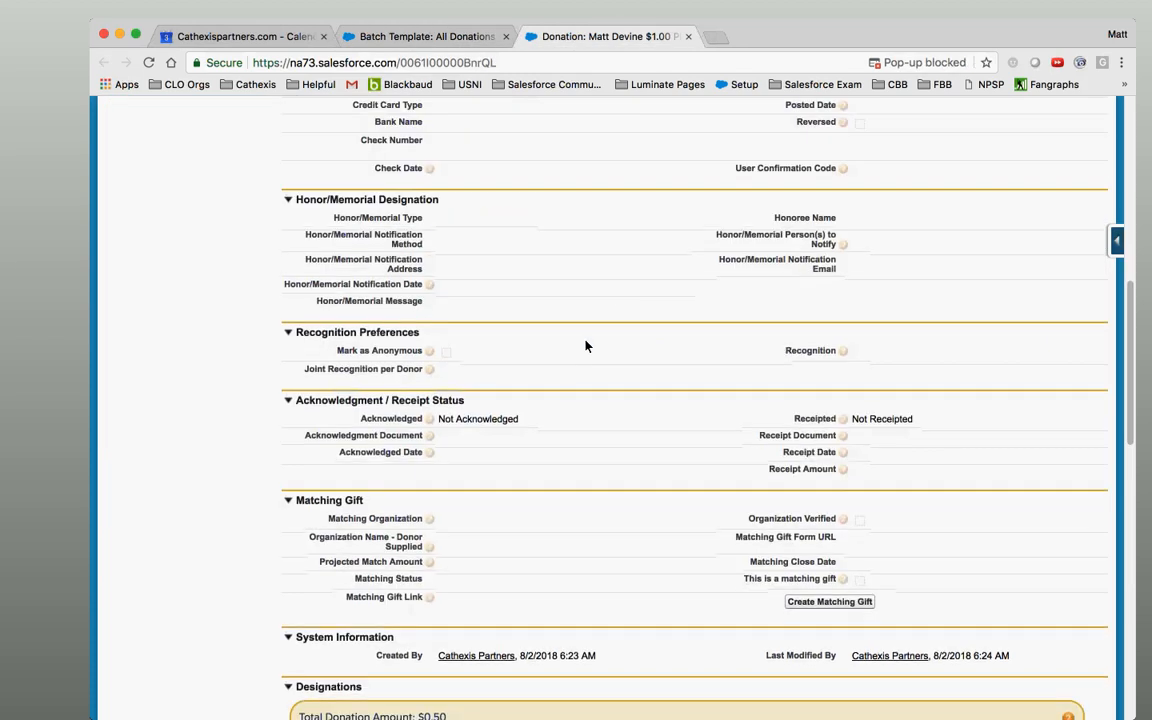
{"action": "double_click", "coordinate": [483, 243]}
{"action": "left_click", "coordinate": [483, 243]}
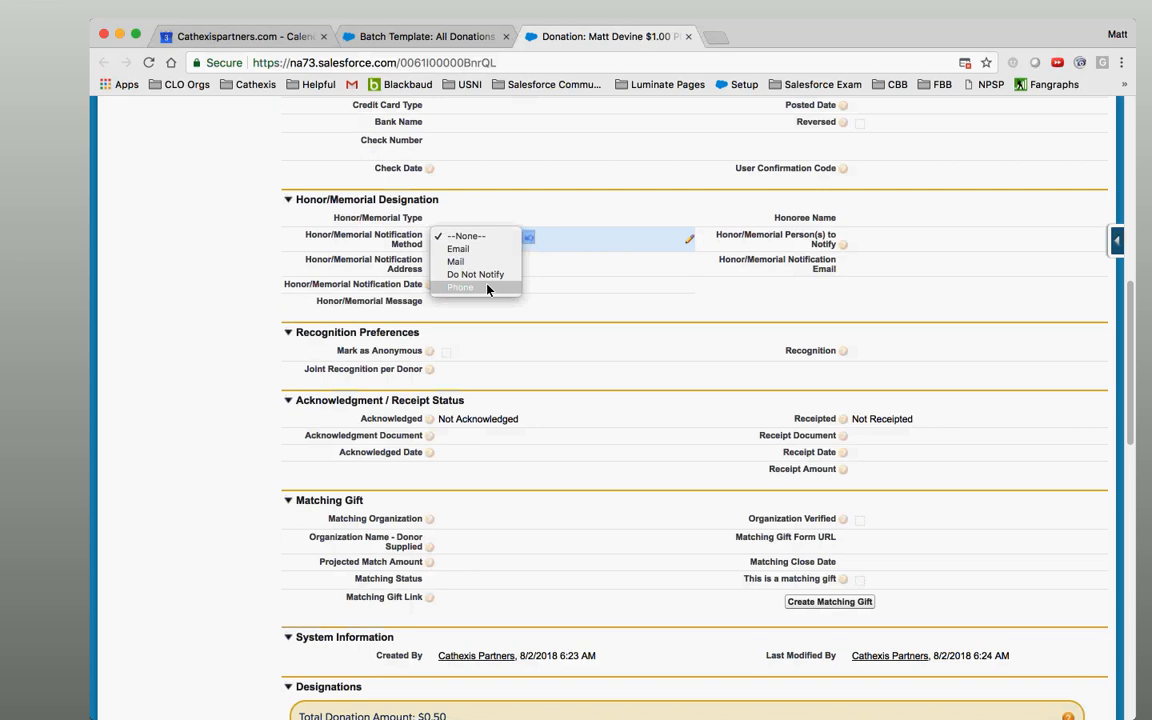
{"action": "left_click", "coordinate": [529, 326]}
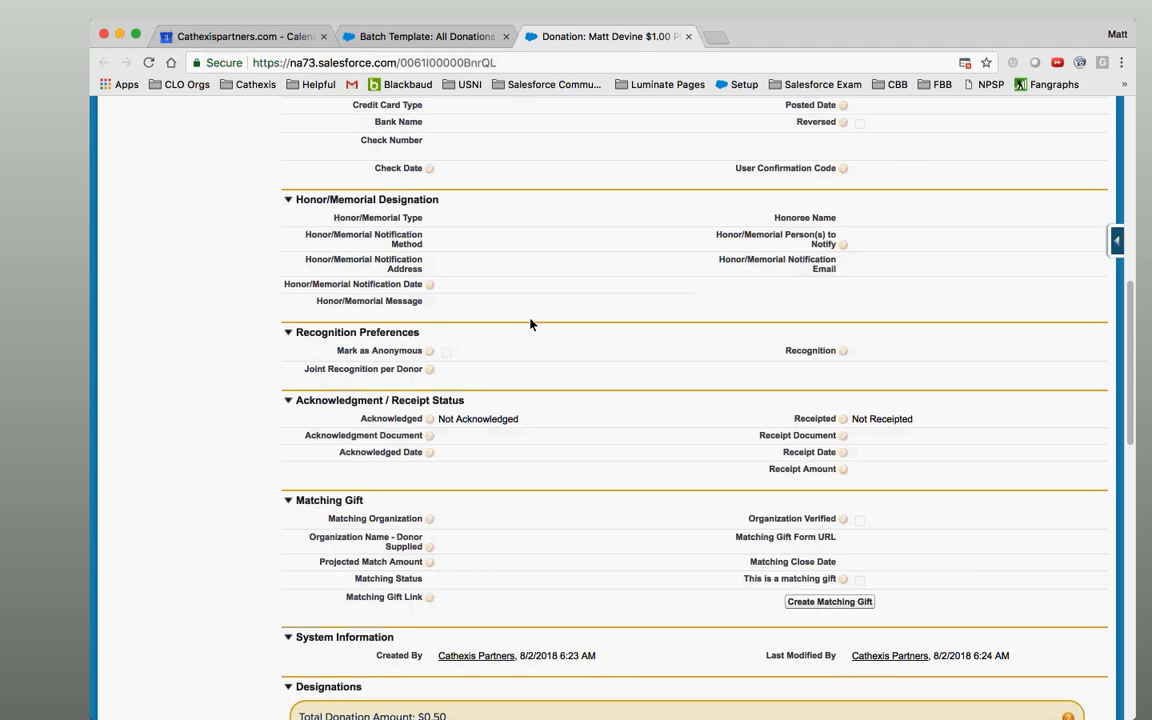
{"action": "double_click", "coordinate": [486, 236]}
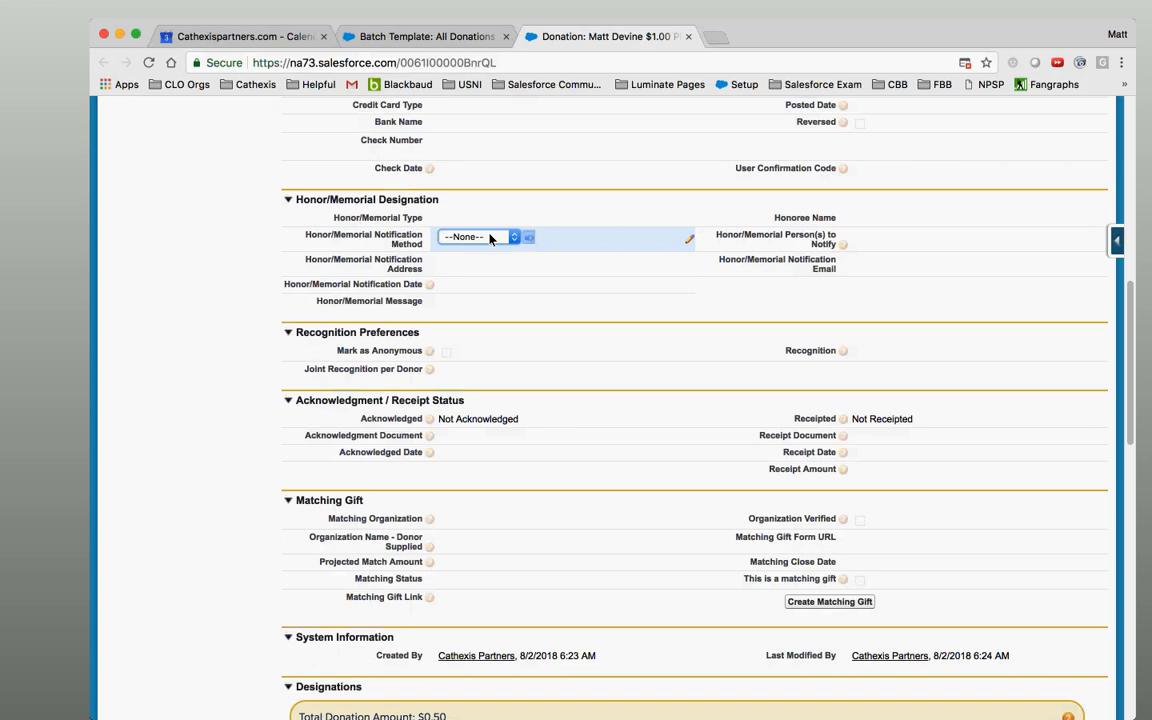
{"action": "left_click", "coordinate": [490, 238]}
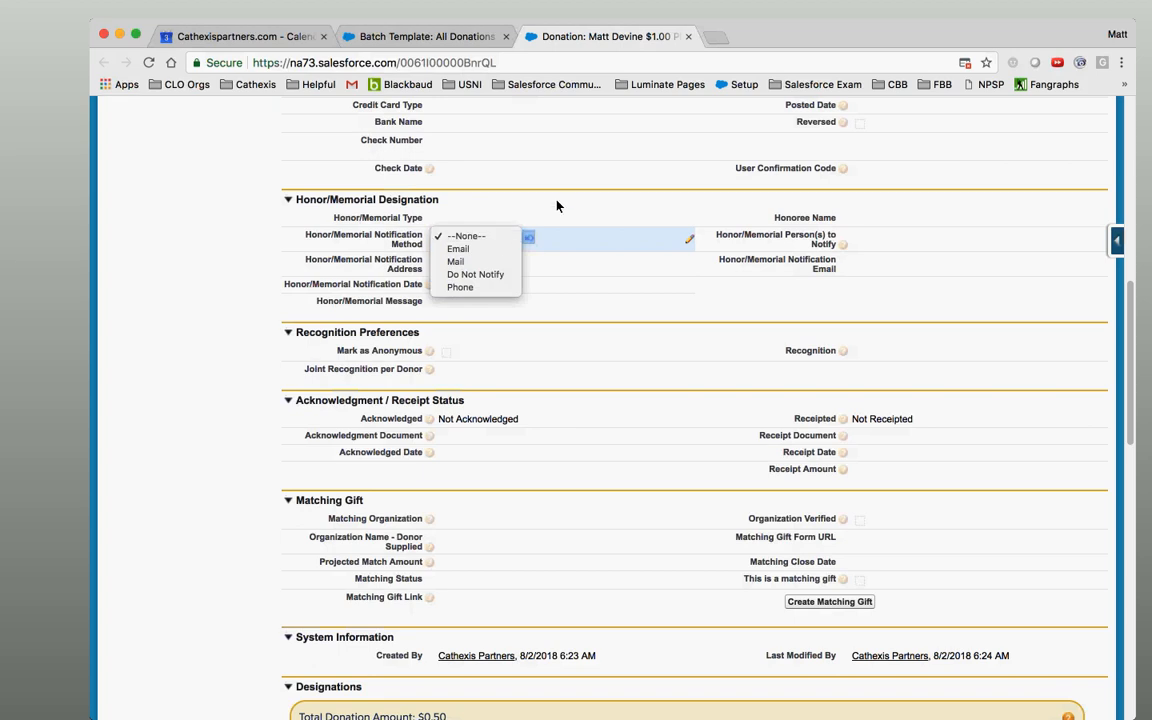
{"action": "left_click", "coordinate": [514, 237]}
{"action": "left_click", "coordinate": [494, 240]}
{"action": "left_click", "coordinate": [514, 300]}
{"action": "left_click_drag", "start_coordinate": [1129, 331], "coordinate": [1107, 118]}
Open Setup in a new tab and search 'oppor' to reach the Opportunity fields list.
{"action": "left_click", "coordinate": [880, 122]}
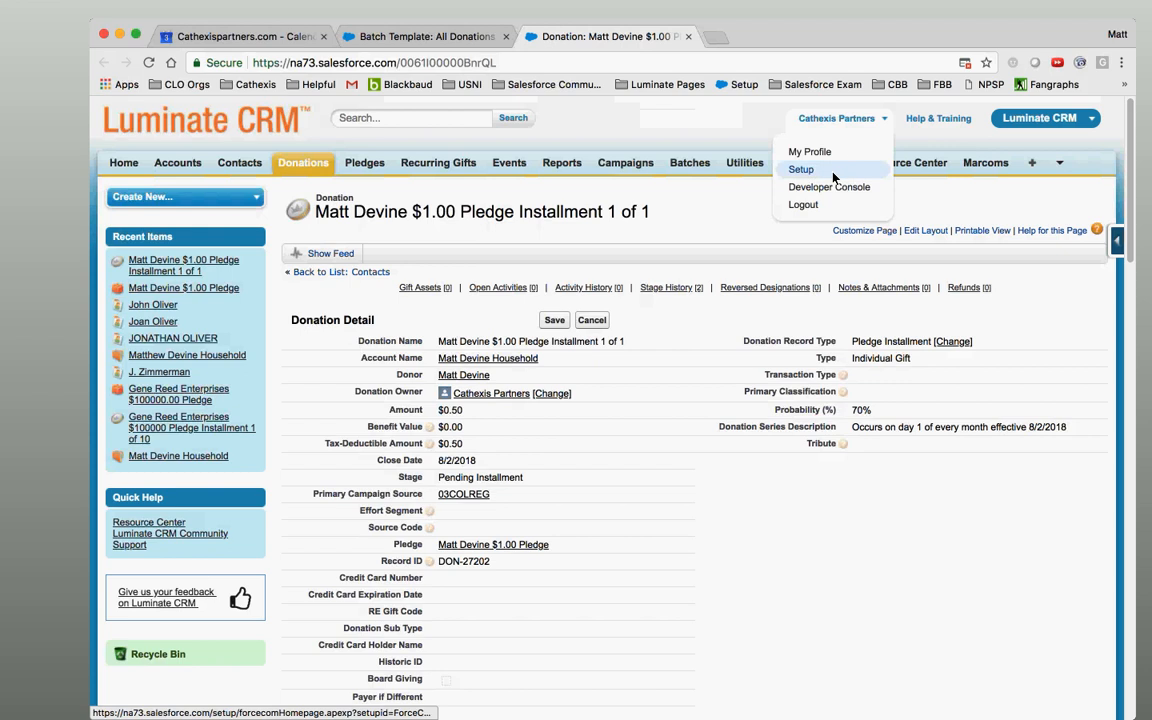
{"action": "left_click", "coordinate": [800, 167]}
{"action": "left_click", "coordinate": [713, 44]}
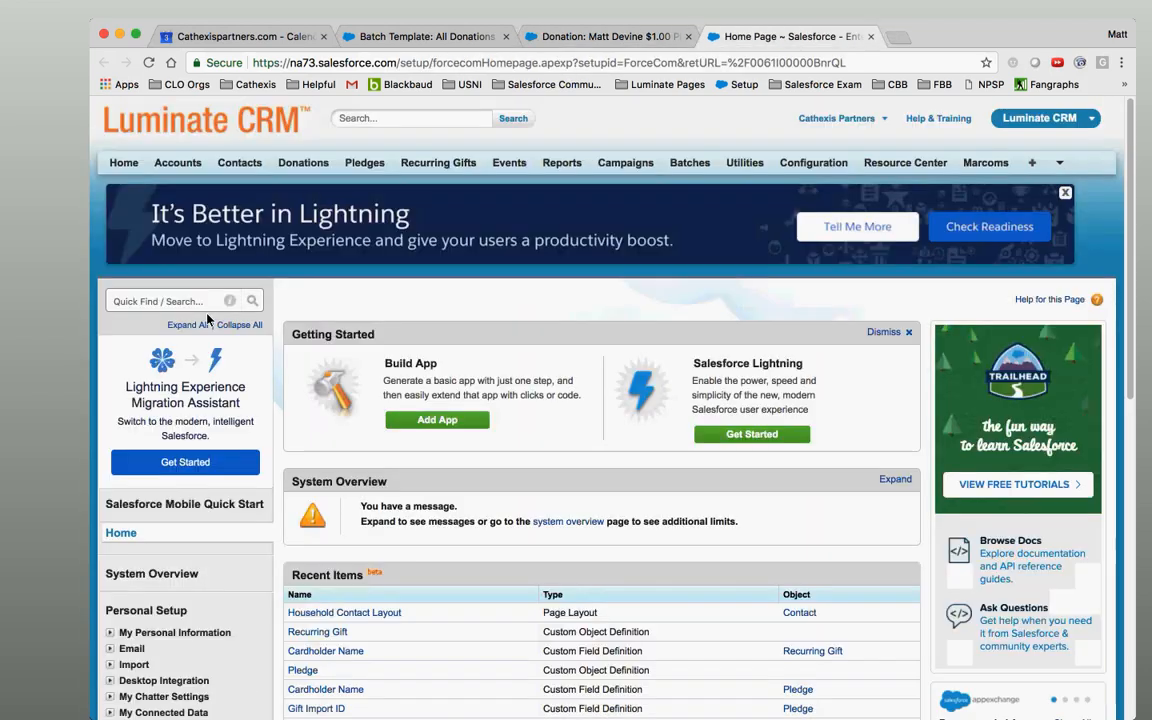
{"action": "left_click", "coordinate": [198, 304]}
{"action": "type", "text": "oppor"}
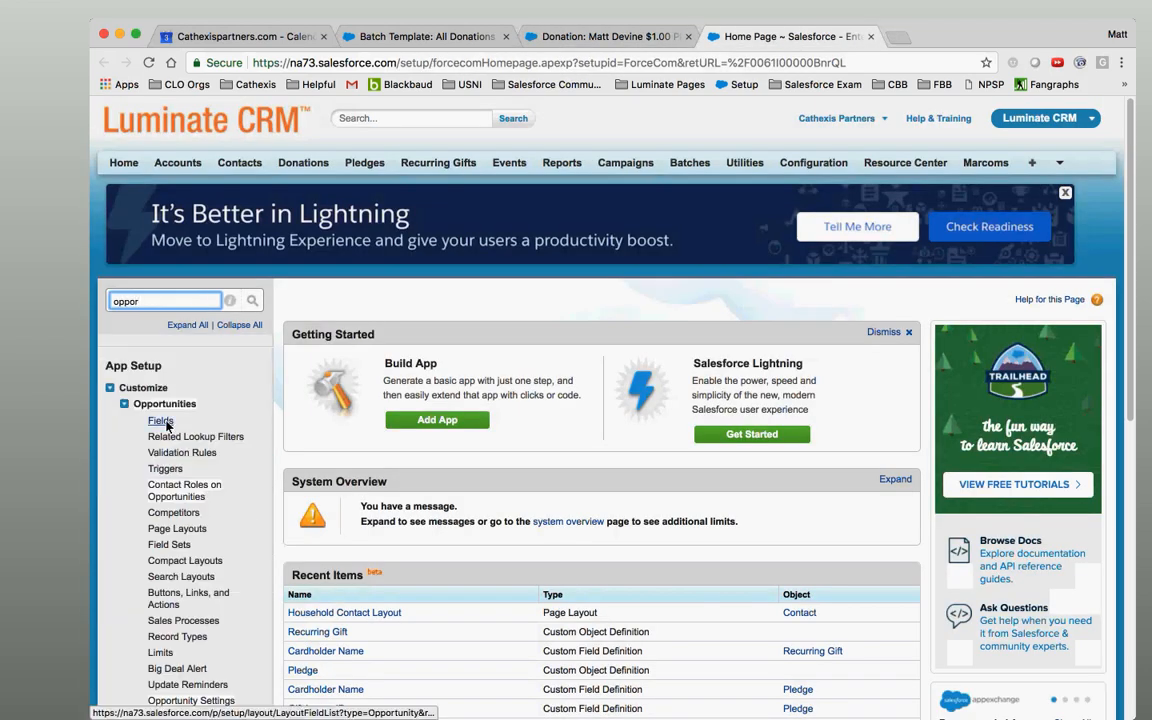
{"action": "left_click", "coordinate": [165, 424]}
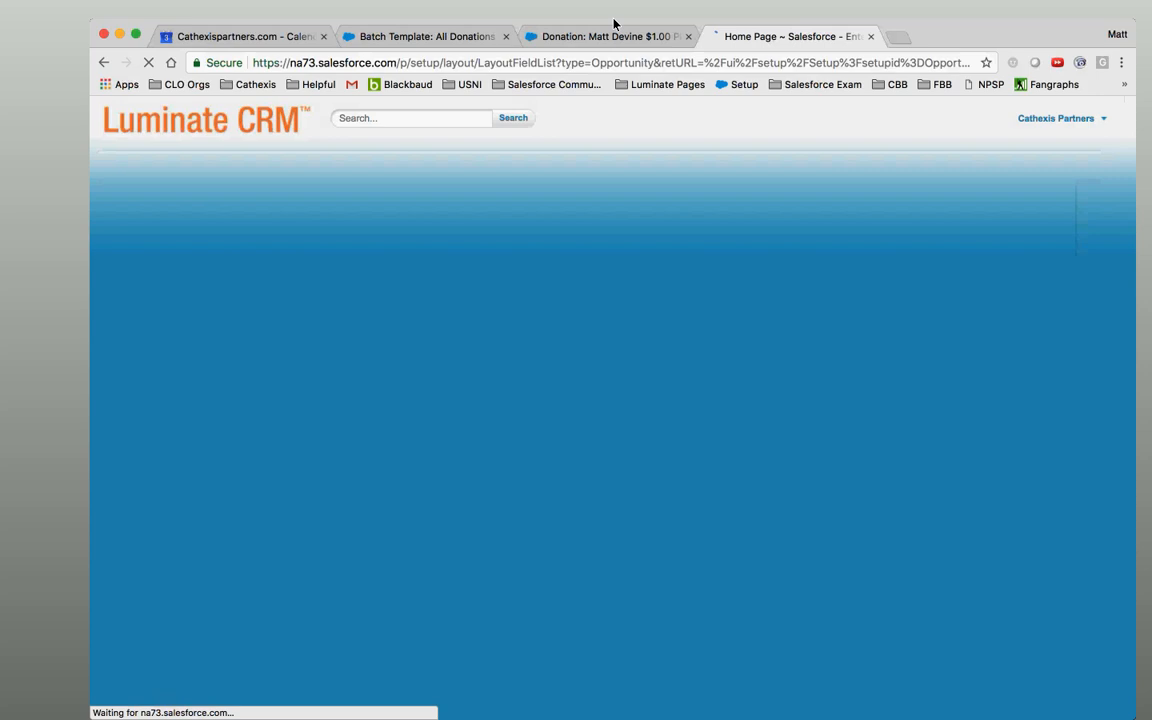
Check the donation record's payment and Honor/Memorial fields.
{"action": "left_click", "coordinate": [581, 42]}
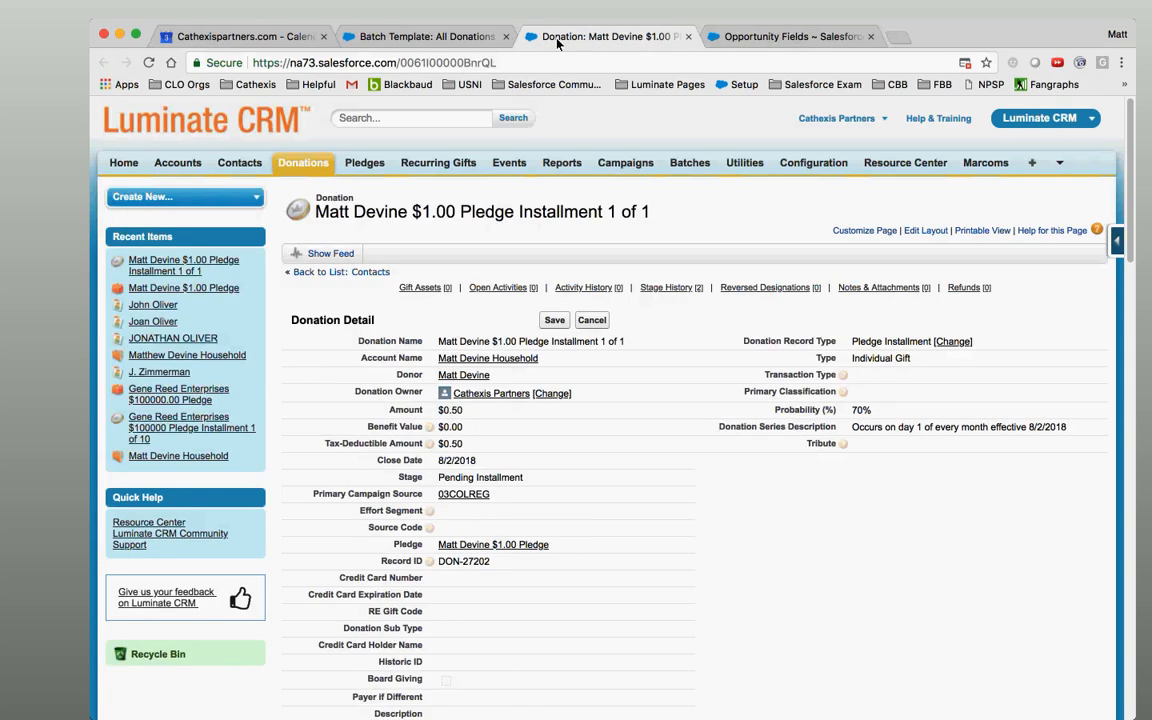
{"action": "left_click", "coordinate": [426, 35]}
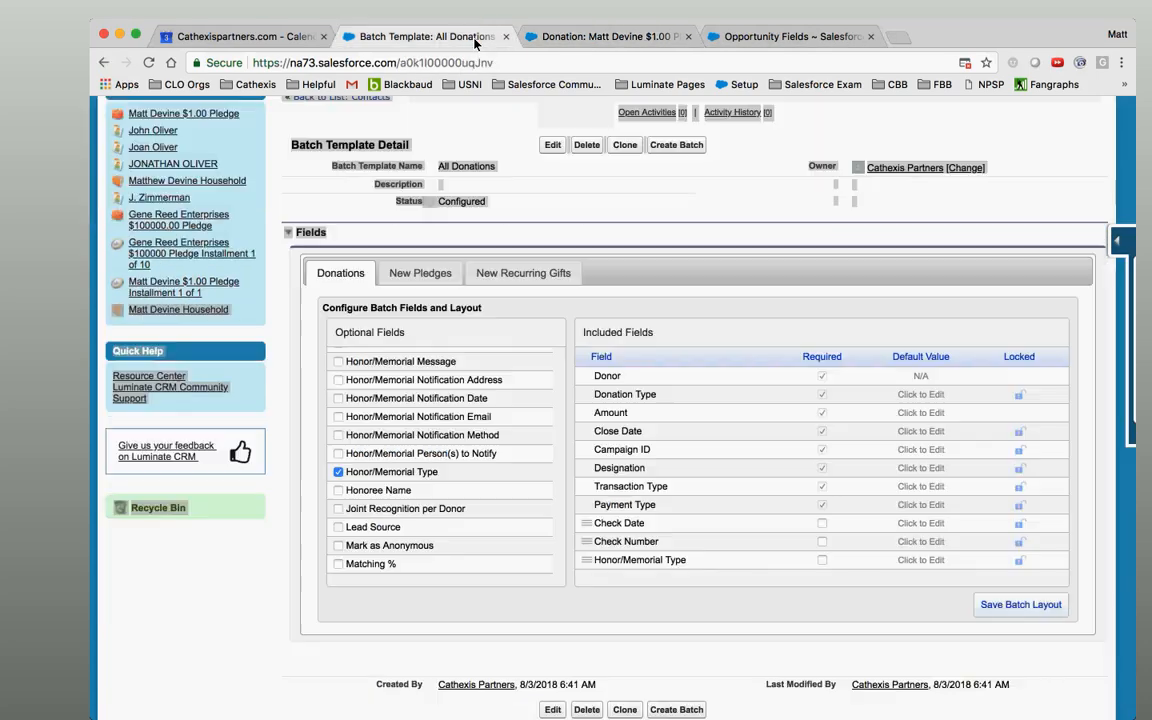
{"action": "left_click", "coordinate": [610, 36]}
{"action": "key", "text": "Down"}
{"action": "key", "text": "Down"}
{"action": "key", "text": "Down"}
{"action": "key", "text": "Down"}
{"action": "key", "text": "Down"}
{"action": "key", "text": "Down"}
{"action": "key", "text": "Down"}
{"action": "key", "text": "Down"}
{"action": "key", "text": "Down"}
{"action": "key", "text": "Down"}
{"action": "key", "text": "Down"}
{"action": "key", "text": "Down"}
{"action": "key", "text": "Down"}
{"action": "key", "text": "Down"}
{"action": "key", "text": "Down"}
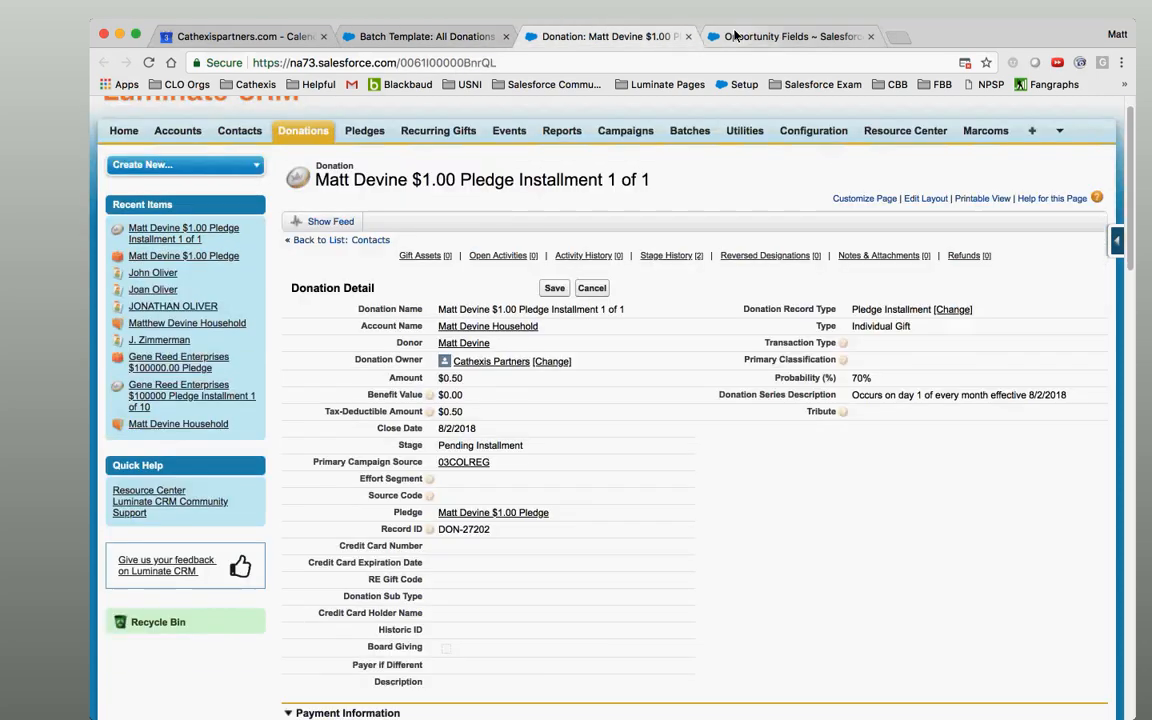
{"action": "key", "text": "Down"}
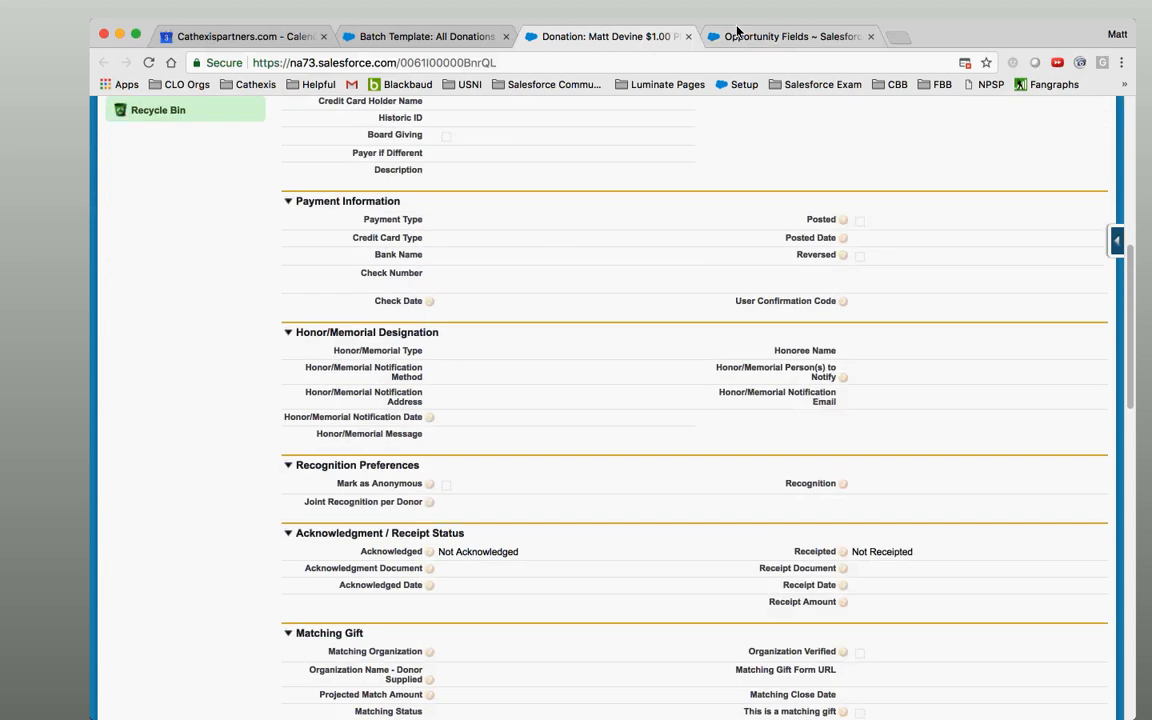
Find the 'honor/memor' fields and open the Honor/Memorial Notification Method field.
{"action": "key", "text": "ctrl+Tab"}
{"action": "key", "text": "super+f"}
{"action": "type", "text": "honor/memro"}
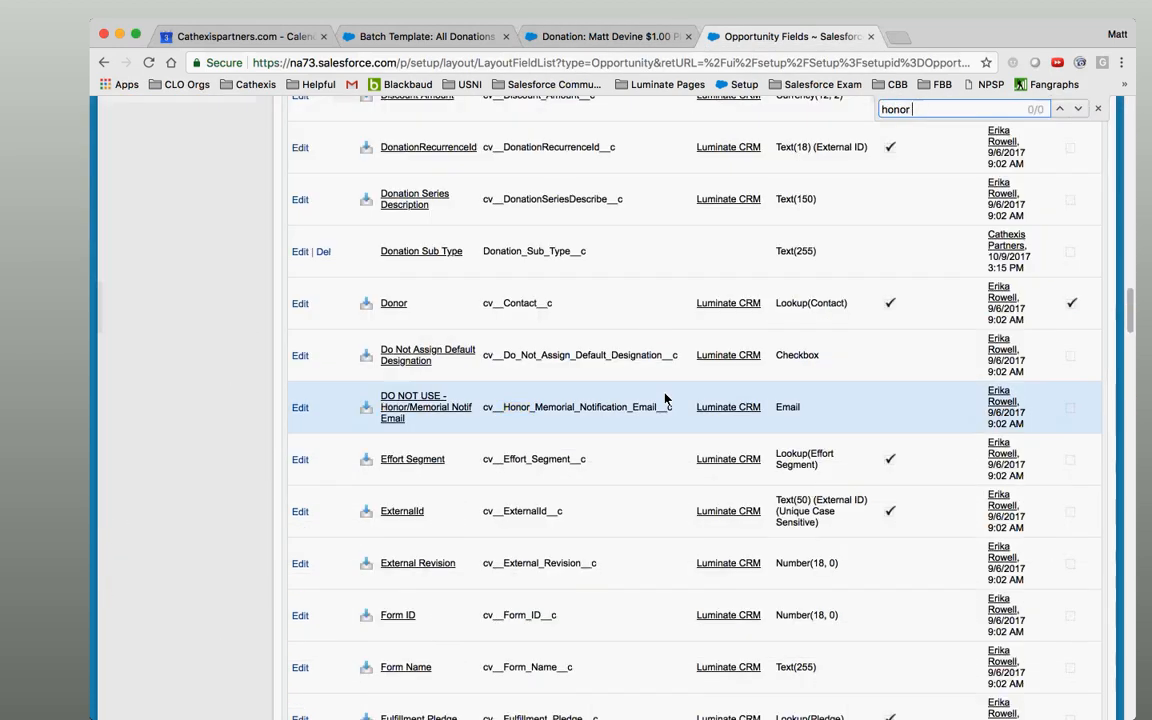
{"action": "key", "text": "BackSpace"}
{"action": "key", "text": "BackSpace"}
{"action": "type", "text": "or"}
{"action": "key", "text": "Return"}
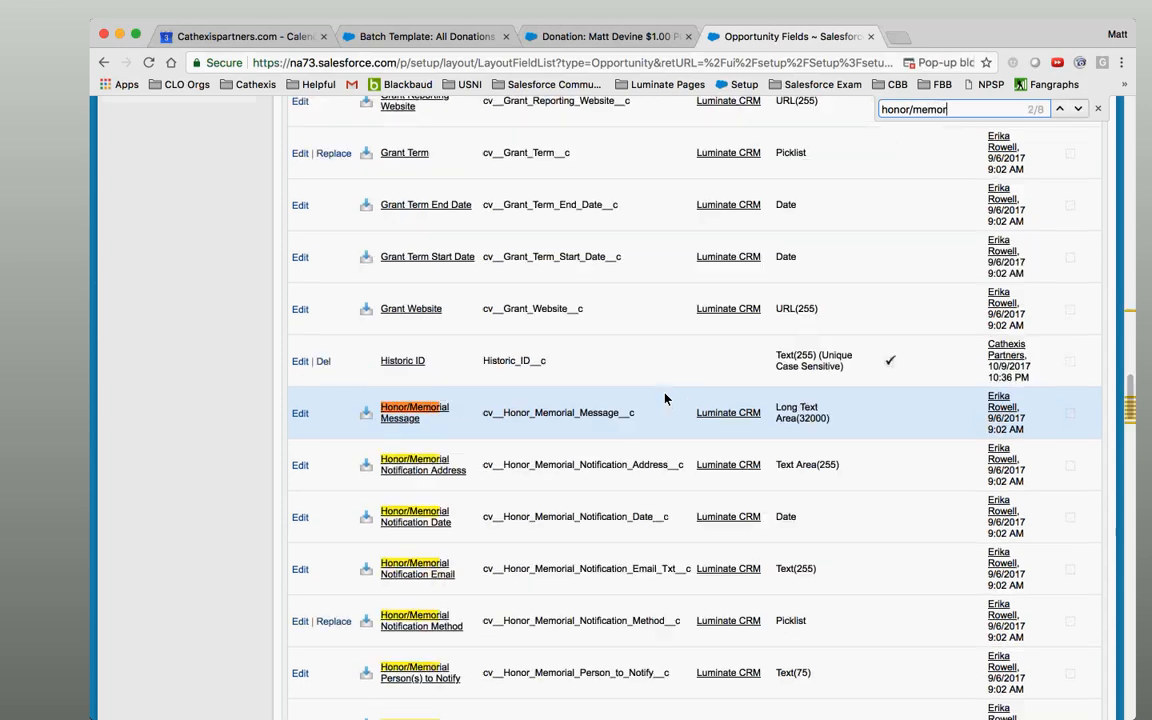
{"action": "scroll", "coordinate": [665, 398], "scroll_direction": "down", "scroll_amount": 1}
{"action": "scroll", "coordinate": [665, 398], "scroll_direction": "down", "scroll_amount": 3}
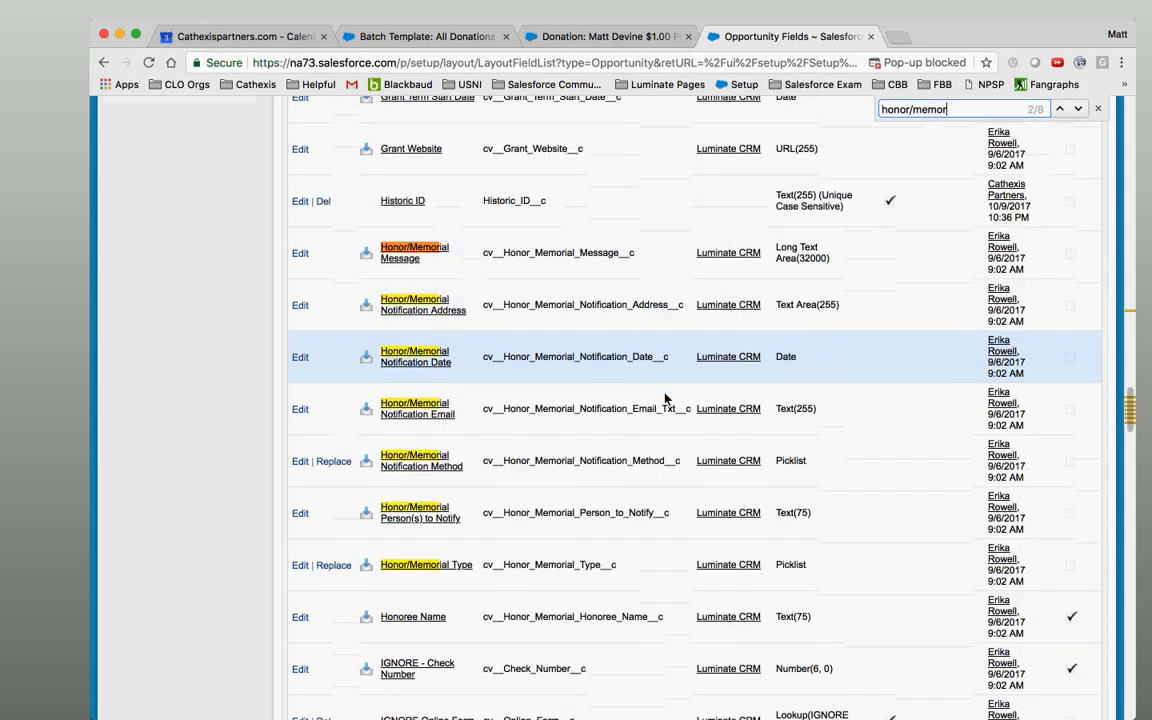
{"action": "left_click", "coordinate": [420, 436]}
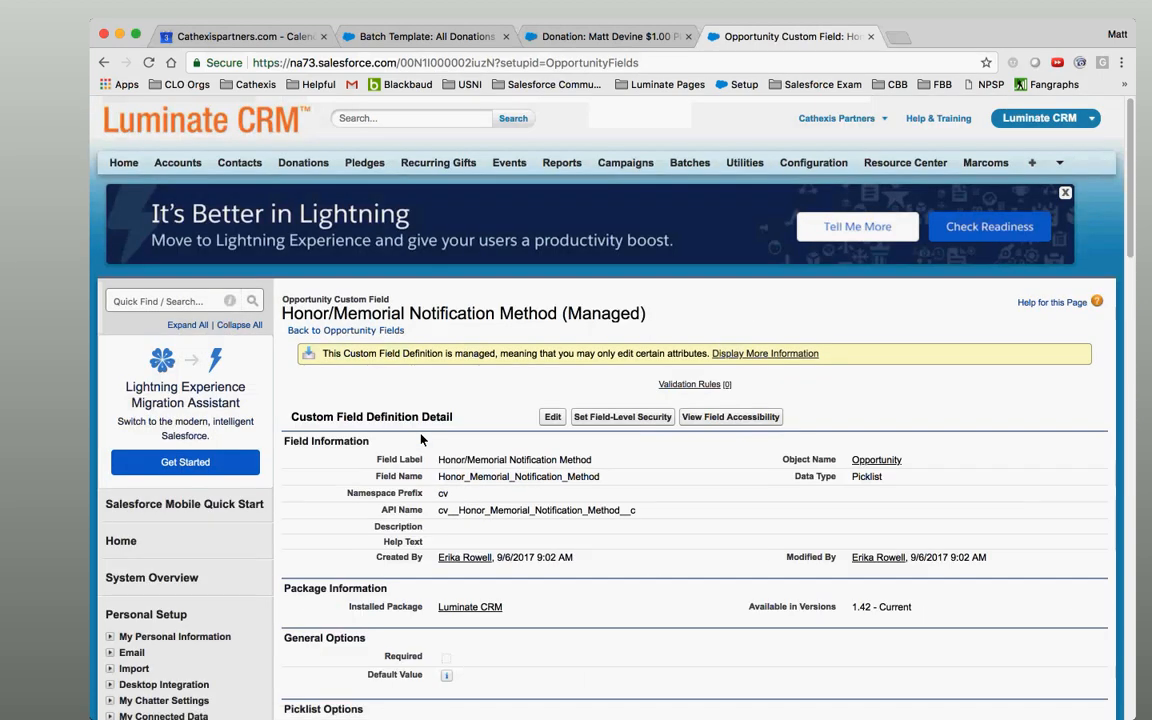
Add a 'Letter' picklist value available to all record types.
{"action": "scroll", "coordinate": [420, 438], "scroll_direction": "down", "scroll_amount": 6}
{"action": "scroll", "coordinate": [420, 438], "scroll_direction": "down", "scroll_amount": 6}
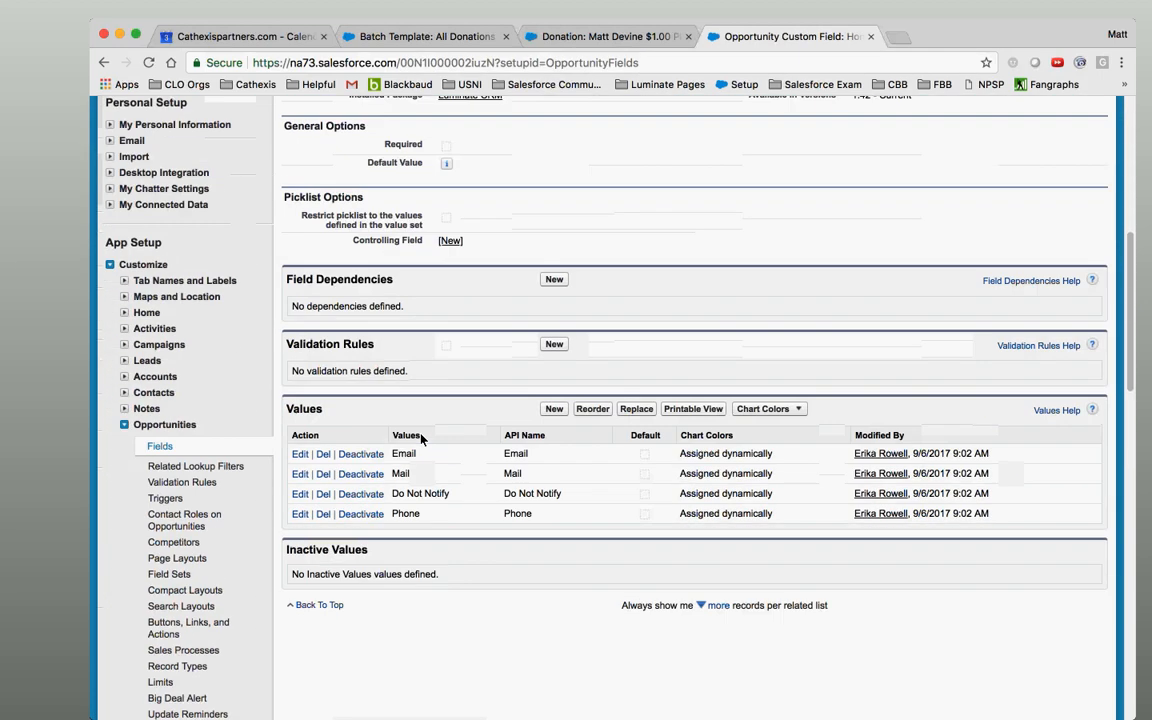
{"action": "left_click", "coordinate": [553, 409]}
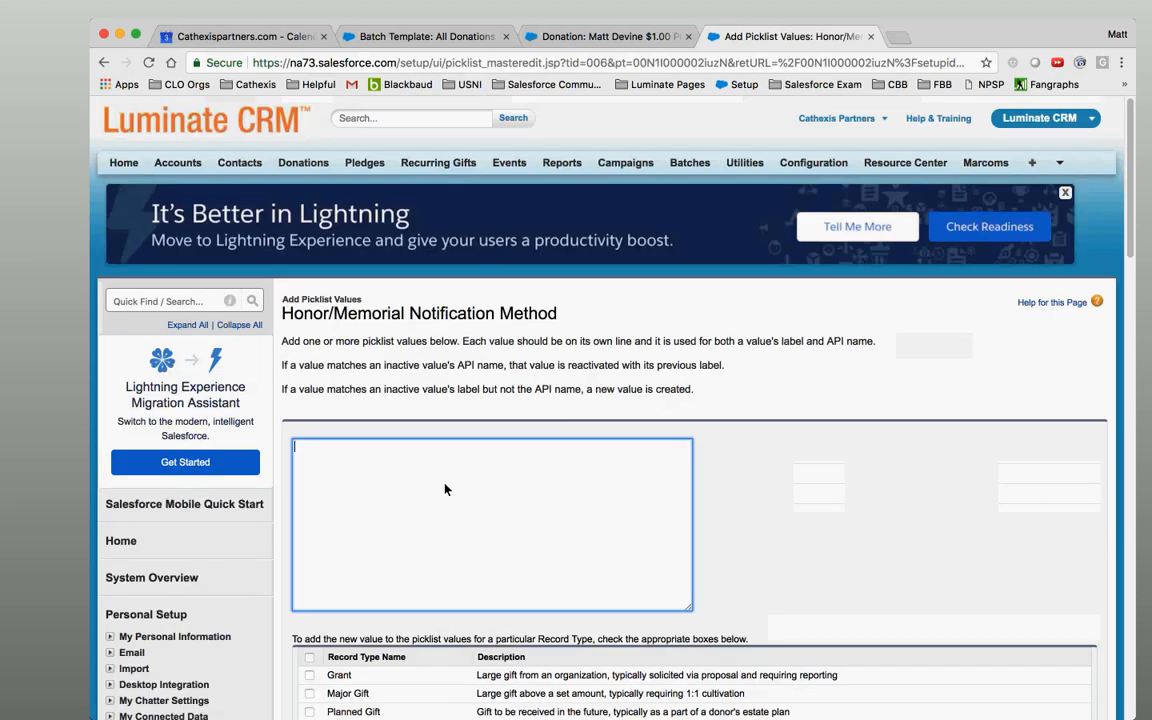
{"action": "type", "text": "Letter"}
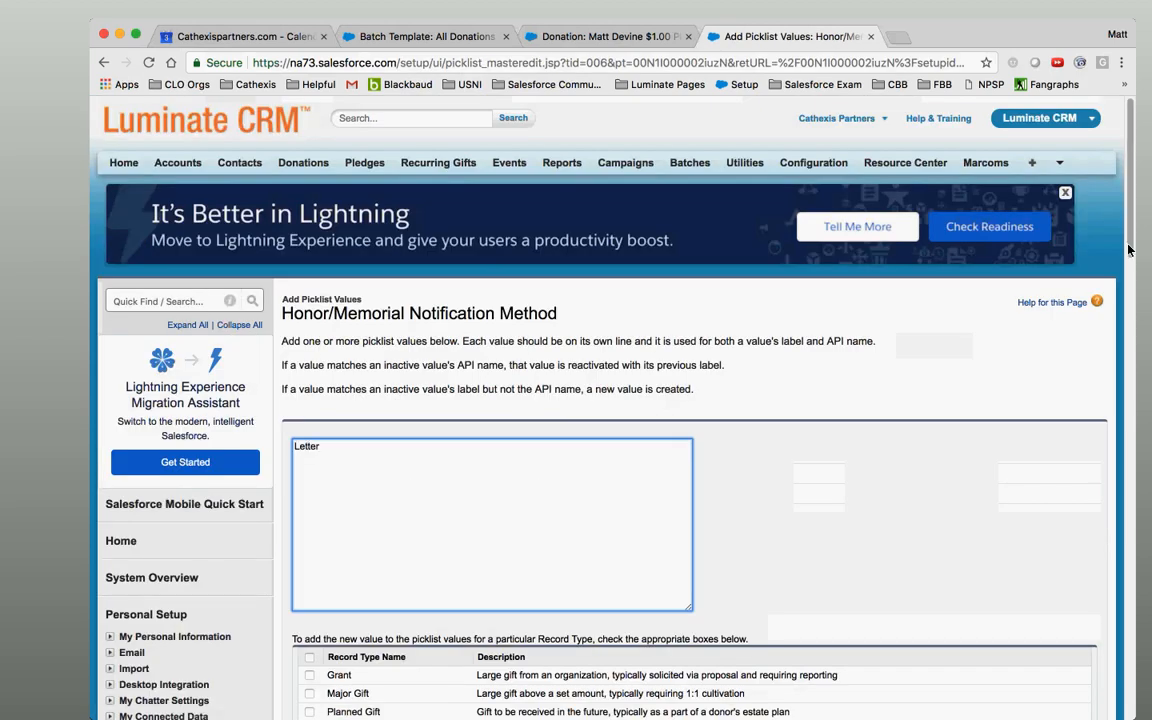
{"action": "scroll", "coordinate": [1126, 249], "scroll_direction": "down", "scroll_amount": 8}
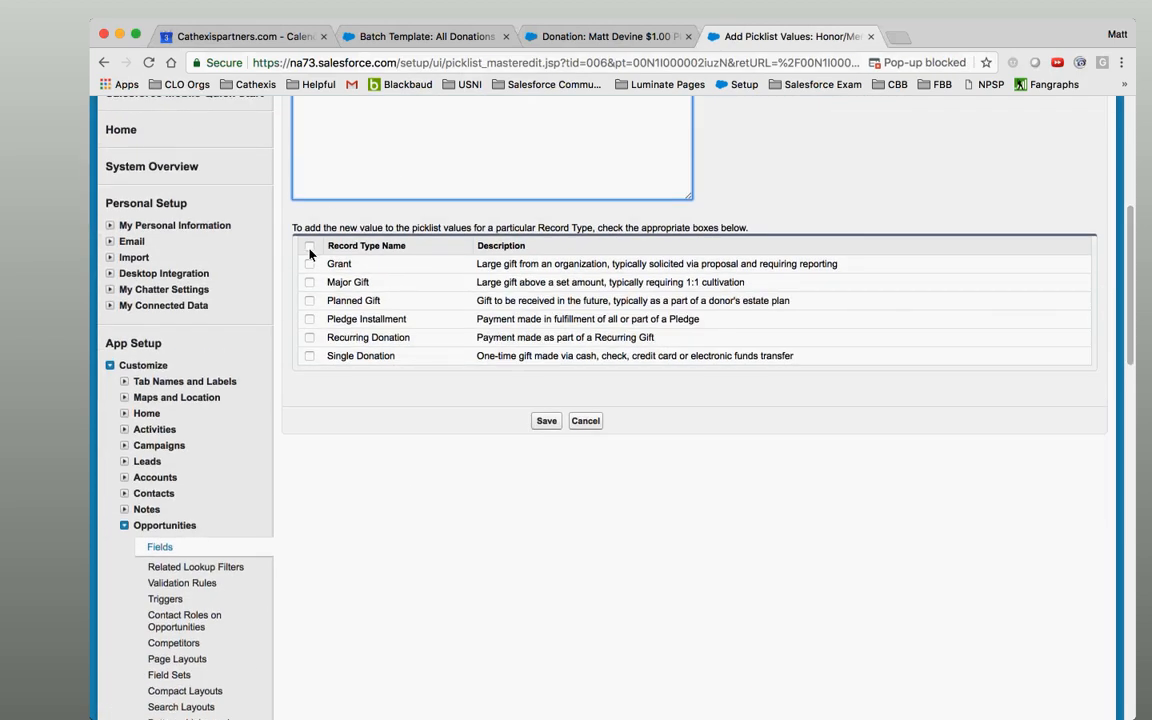
{"action": "left_click", "coordinate": [309, 246]}
{"action": "left_click", "coordinate": [546, 421]}
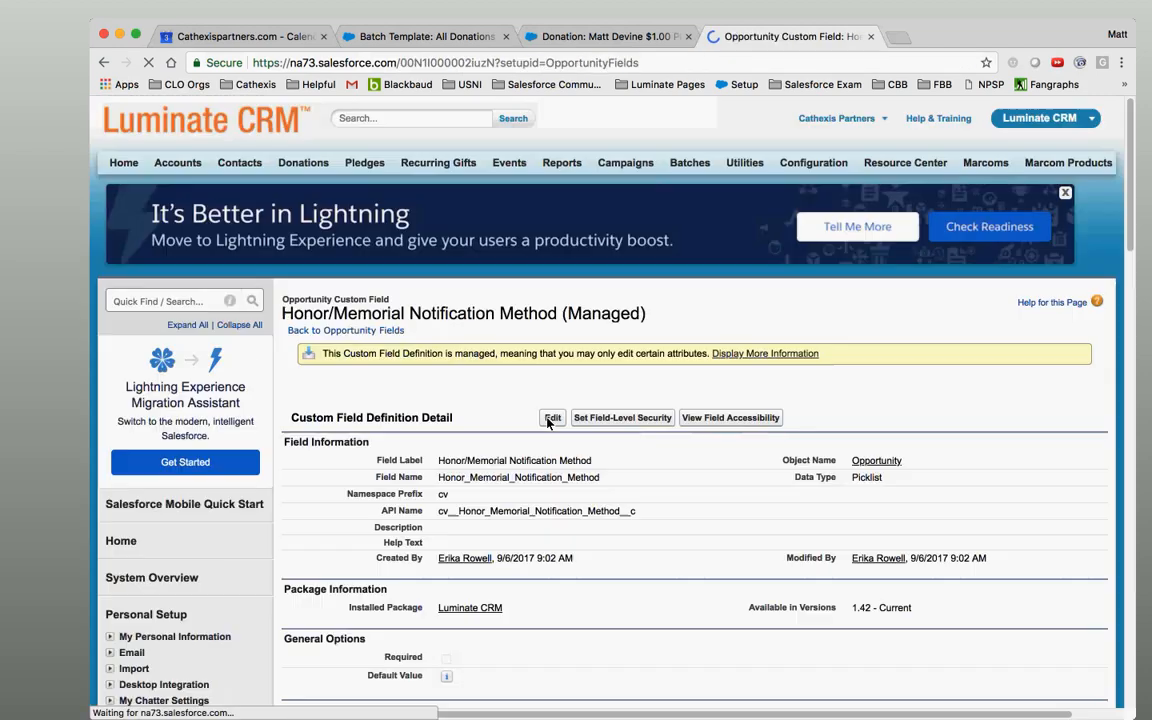
Sort the picklist values alphabetically, save, and close the field's Setup tab.
{"action": "scroll", "coordinate": [547, 423], "scroll_direction": "down", "scroll_amount": 3}
{"action": "scroll", "coordinate": [548, 424], "scroll_direction": "down", "scroll_amount": 8}
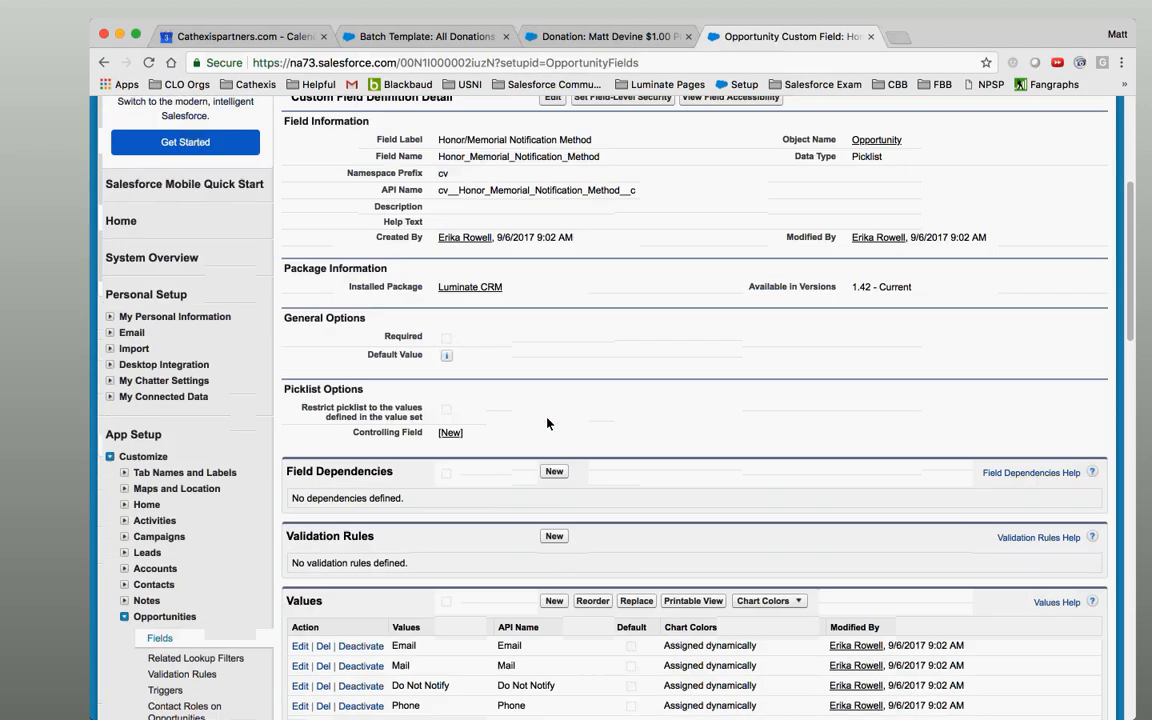
{"action": "left_click", "coordinate": [593, 410]}
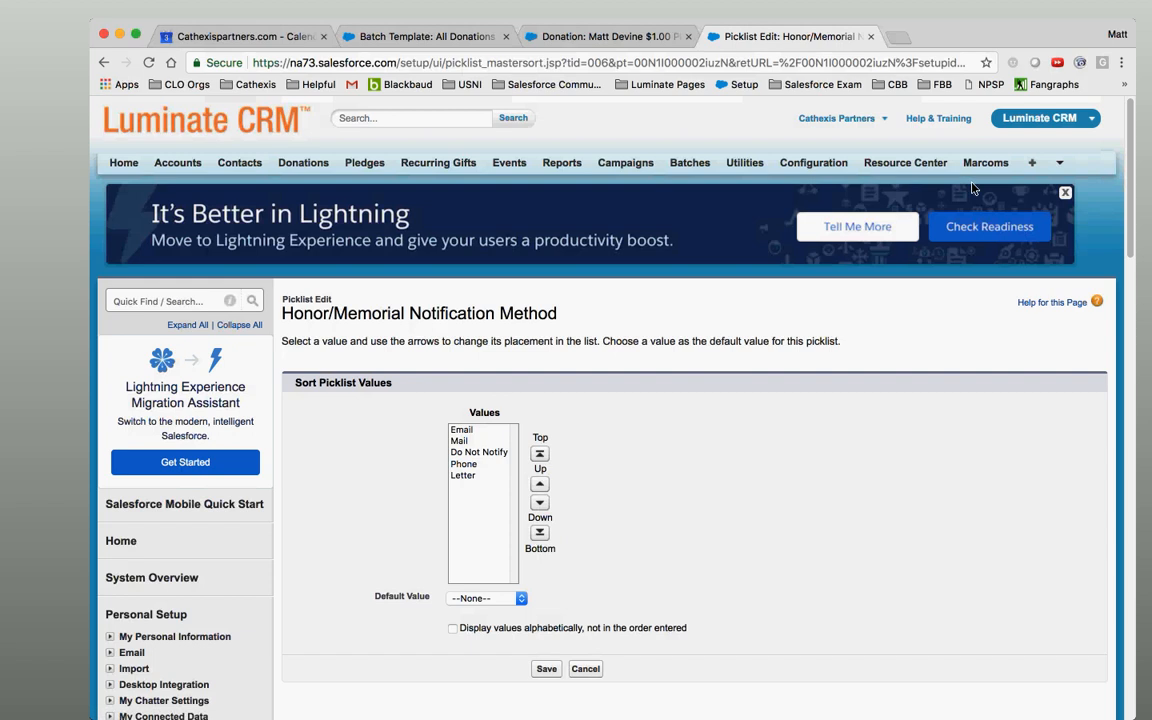
{"action": "scroll", "coordinate": [1125, 261], "scroll_direction": "down", "scroll_amount": 2}
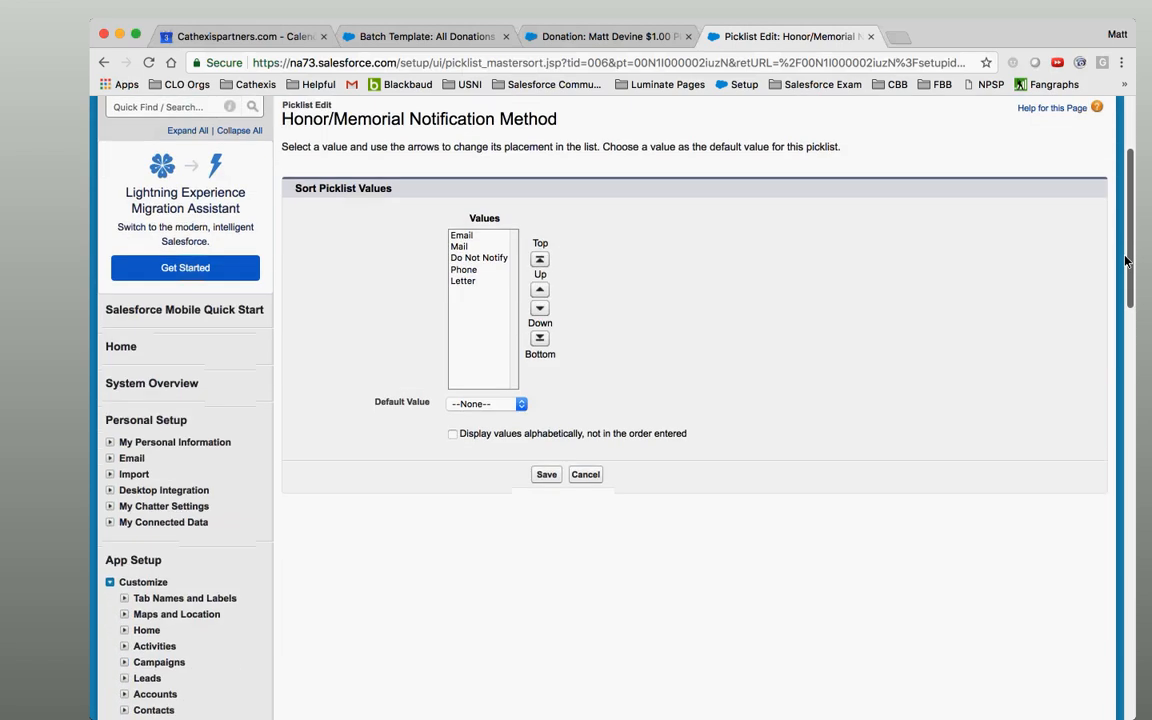
{"action": "left_click", "coordinate": [514, 434]}
{"action": "left_click", "coordinate": [546, 474]}
{"action": "scroll", "coordinate": [549, 479], "scroll_direction": "down", "scroll_amount": 5}
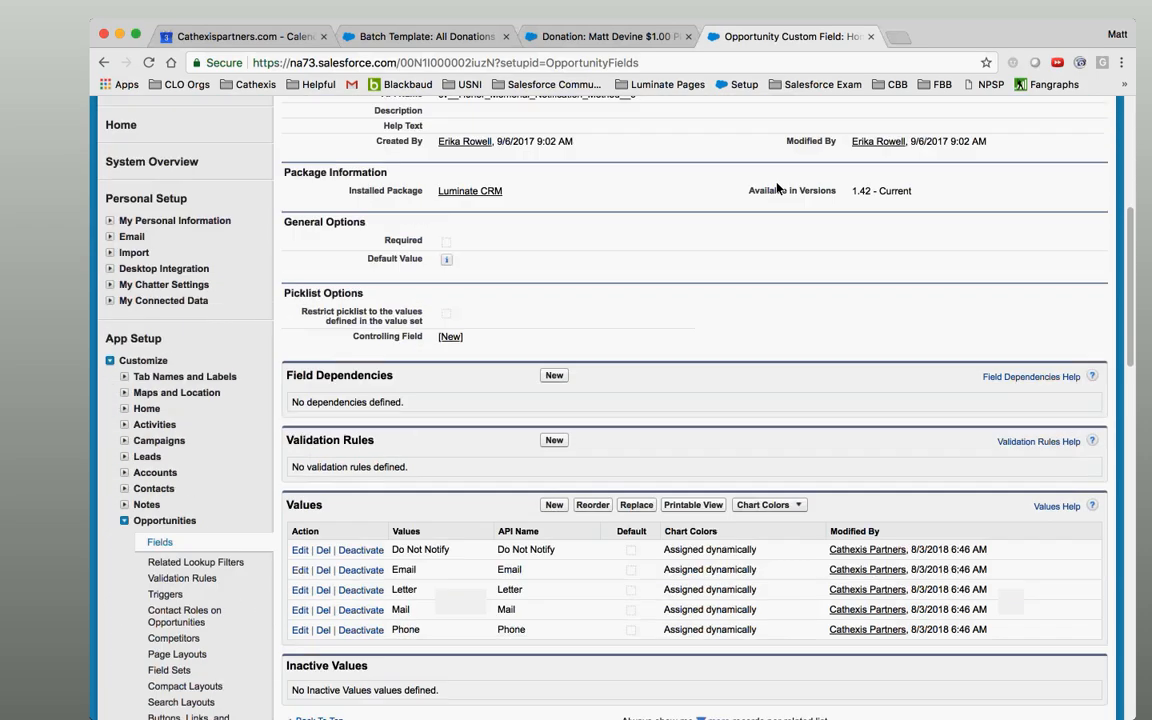
{"action": "key", "text": "super+w"}
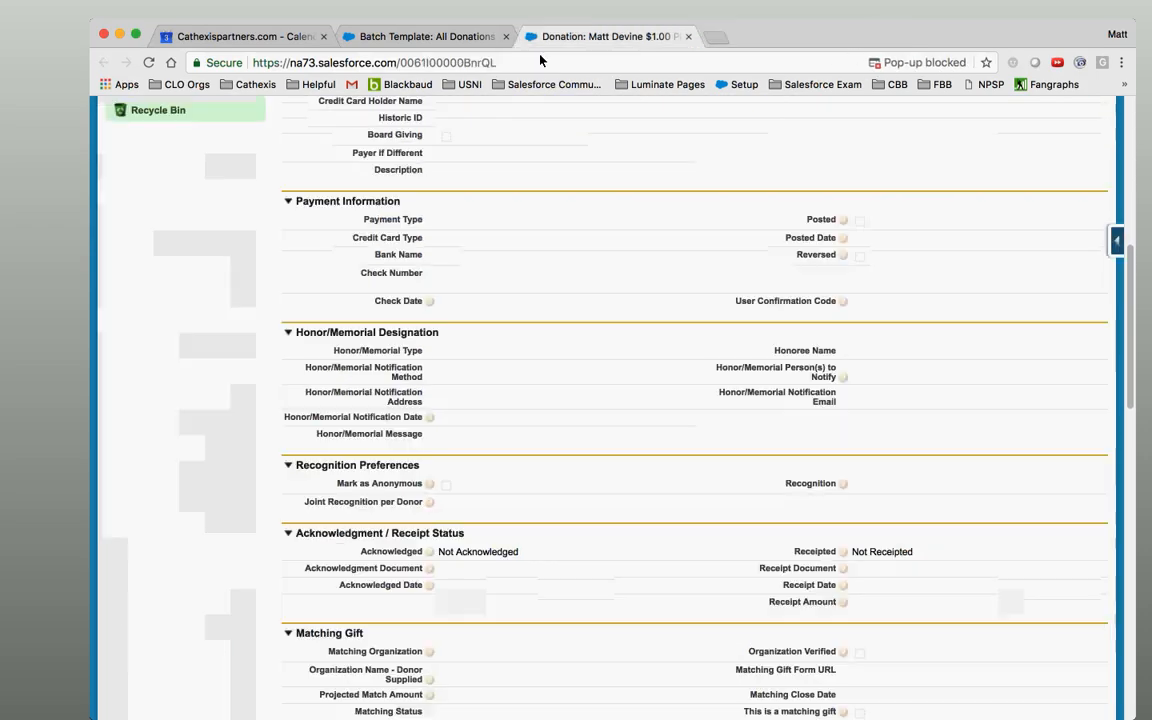
Add Honor/Memorial Notification Method to the All Donations template, then return to the donation.
{"action": "left_click", "coordinate": [414, 37]}
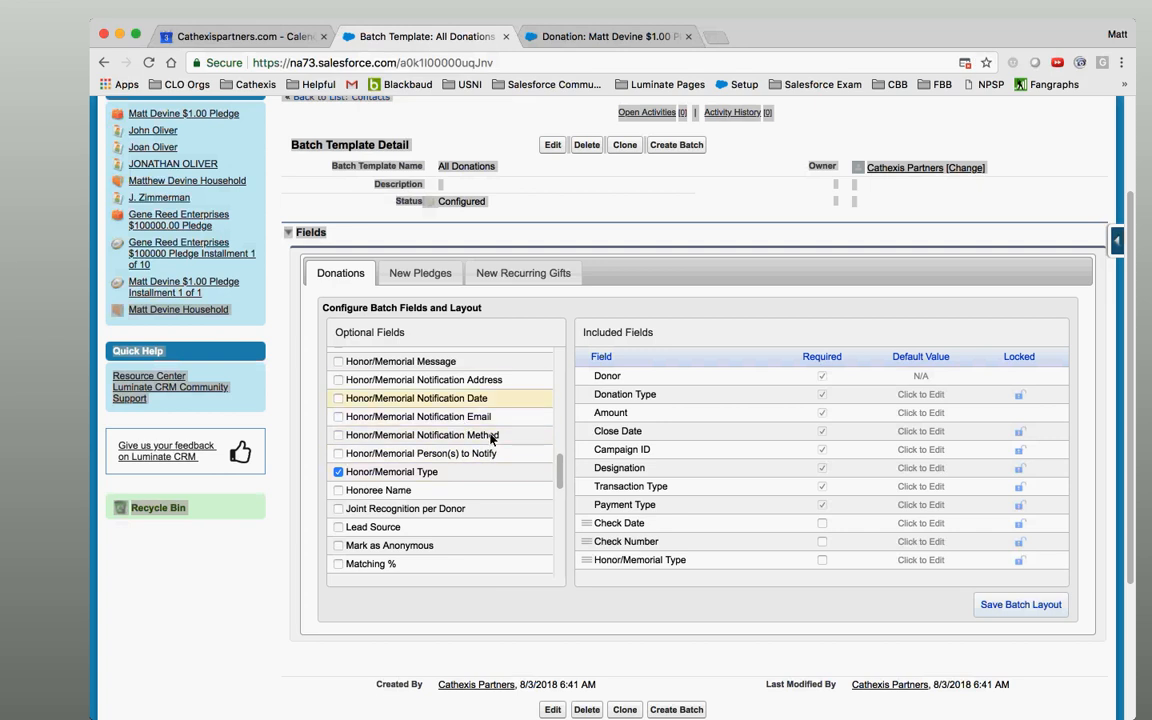
{"action": "left_click_drag", "start_coordinate": [561, 470], "coordinate": [562, 460]}
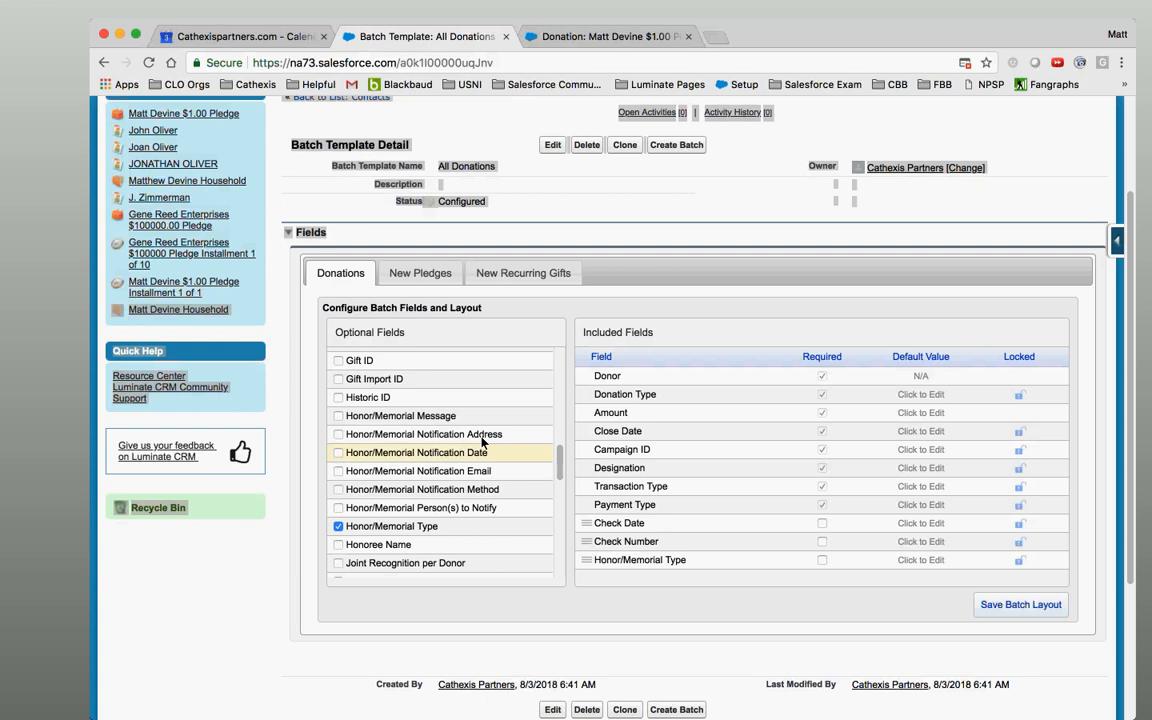
{"action": "left_click", "coordinate": [475, 490]}
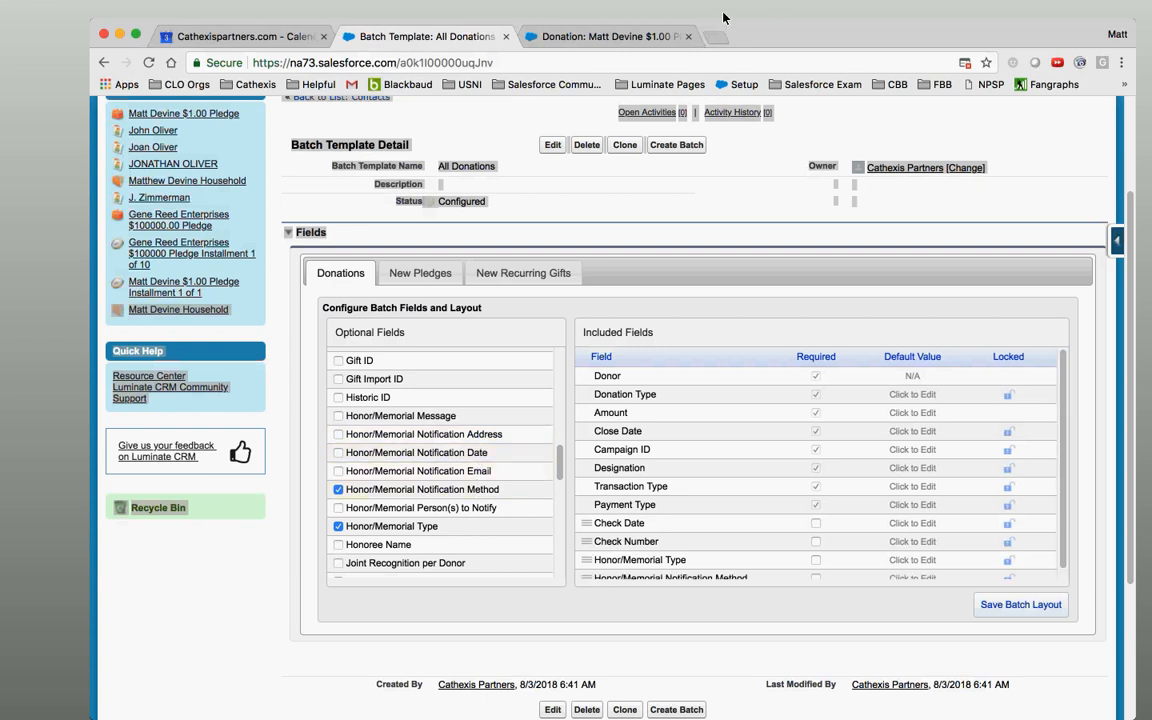
{"action": "left_click", "coordinate": [612, 37]}
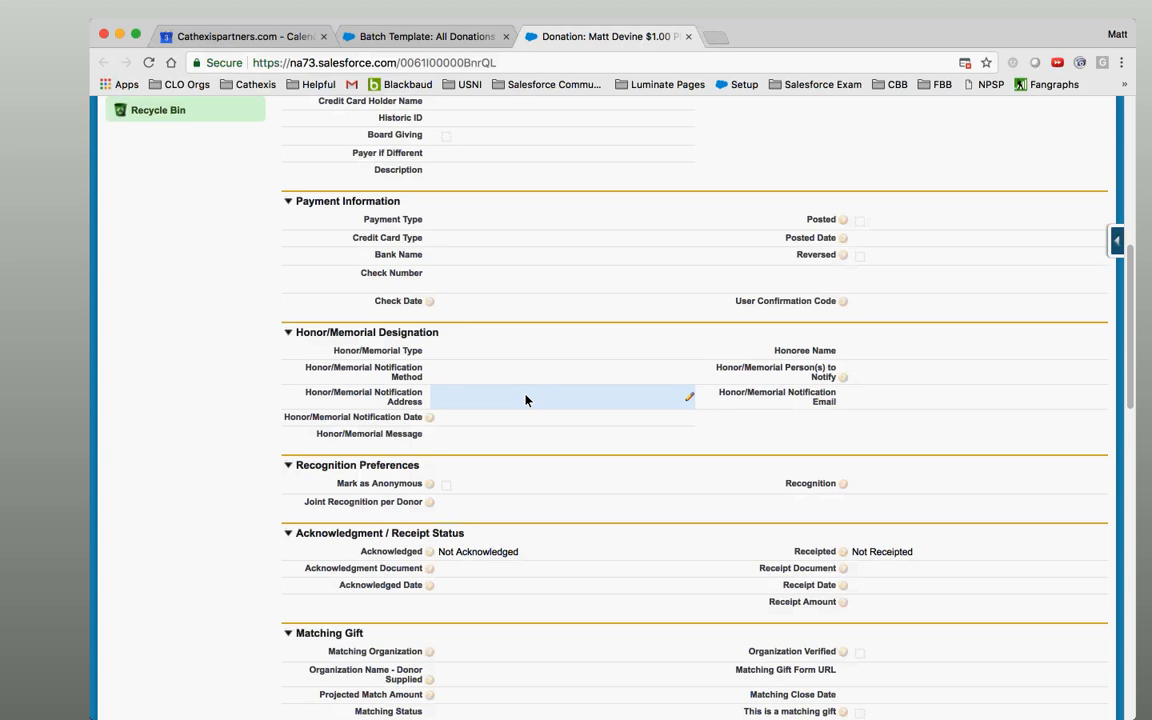
Tick Honor/Memorial Person(s) to Notify and Honor/Memorial Notification Date, checking the donation record in between.
{"action": "left_click", "coordinate": [460, 40]}
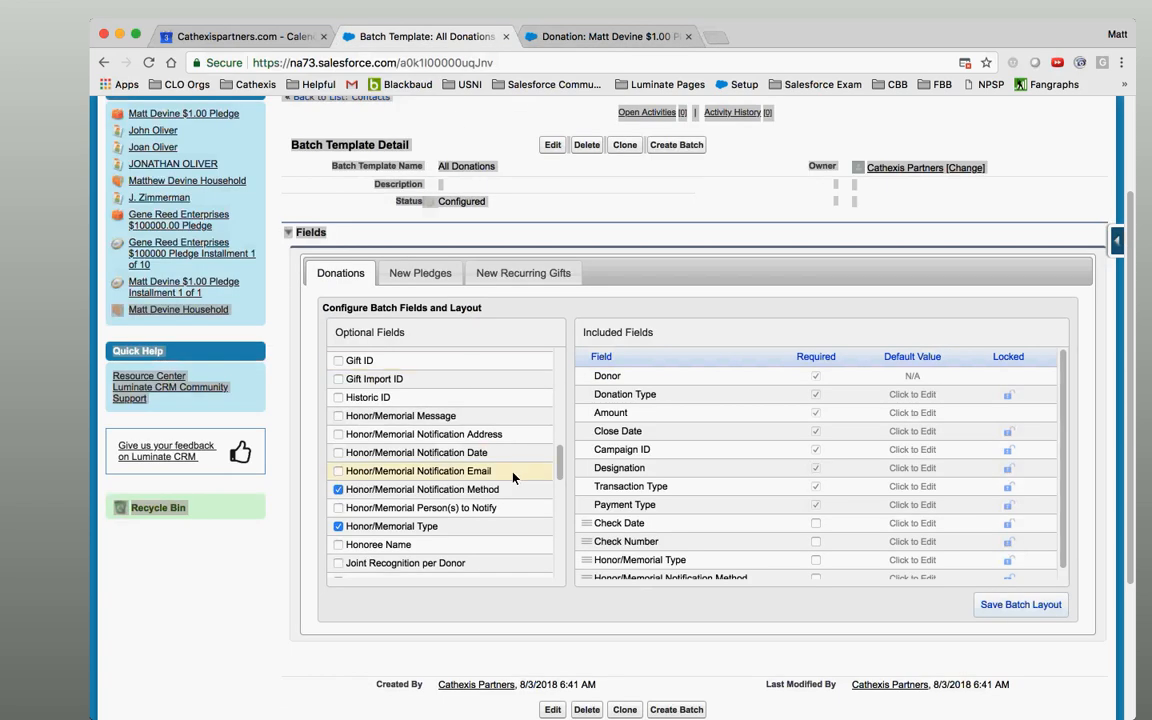
{"action": "left_click", "coordinate": [441, 510]}
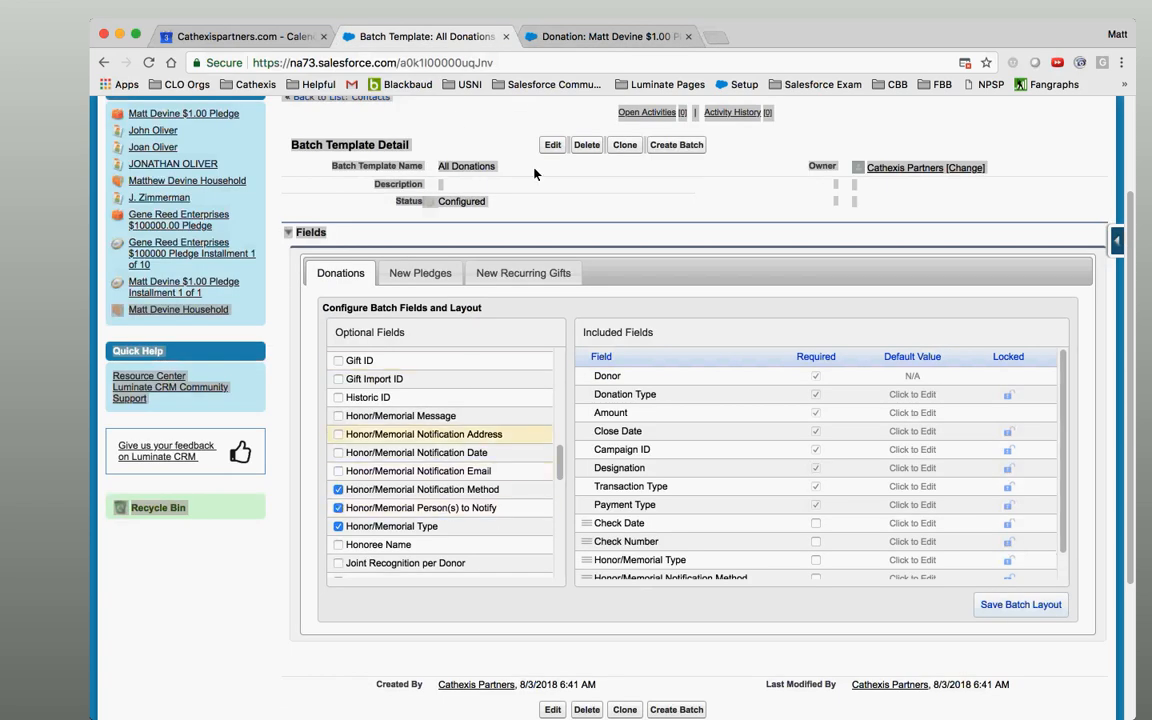
{"action": "left_click", "coordinate": [597, 40]}
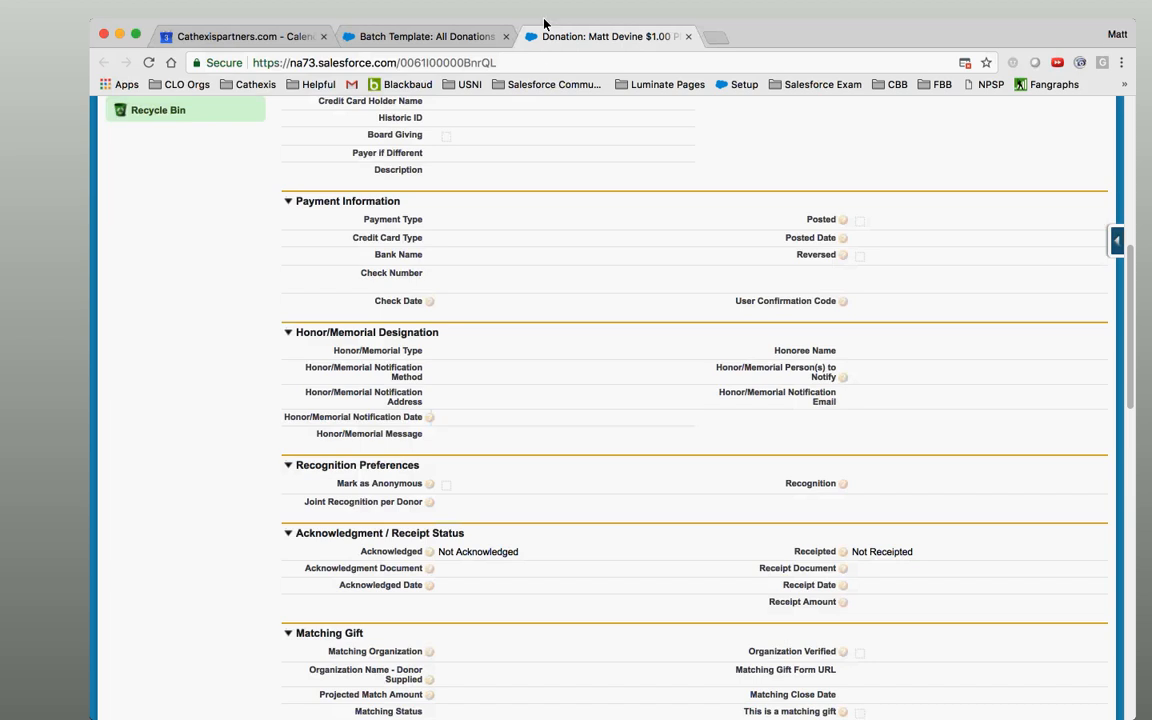
{"action": "left_click", "coordinate": [420, 36]}
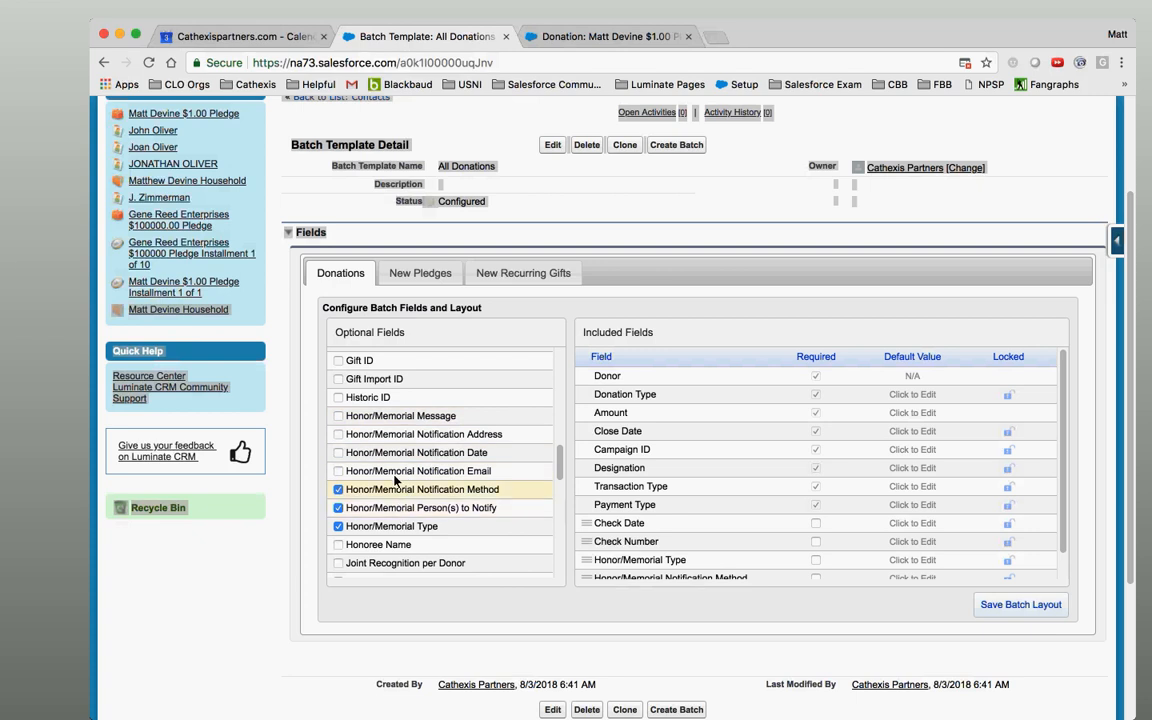
{"action": "left_click", "coordinate": [420, 455]}
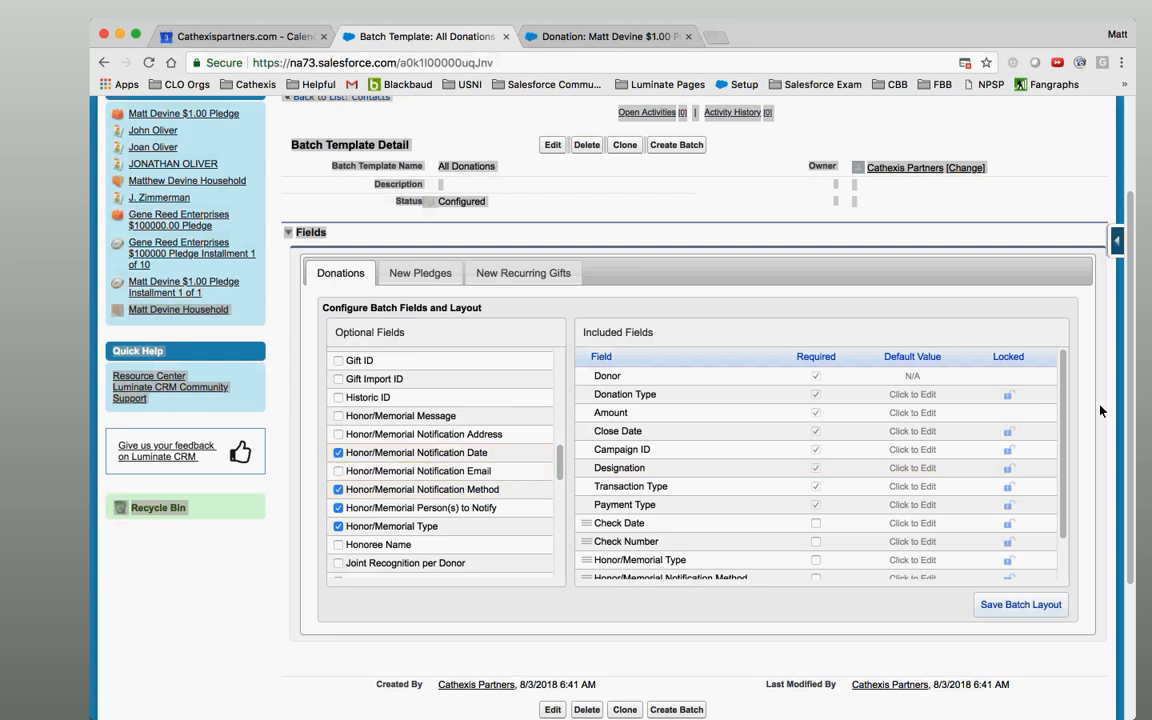
{"action": "left_click_drag", "start_coordinate": [1065, 433], "coordinate": [1070, 569]}
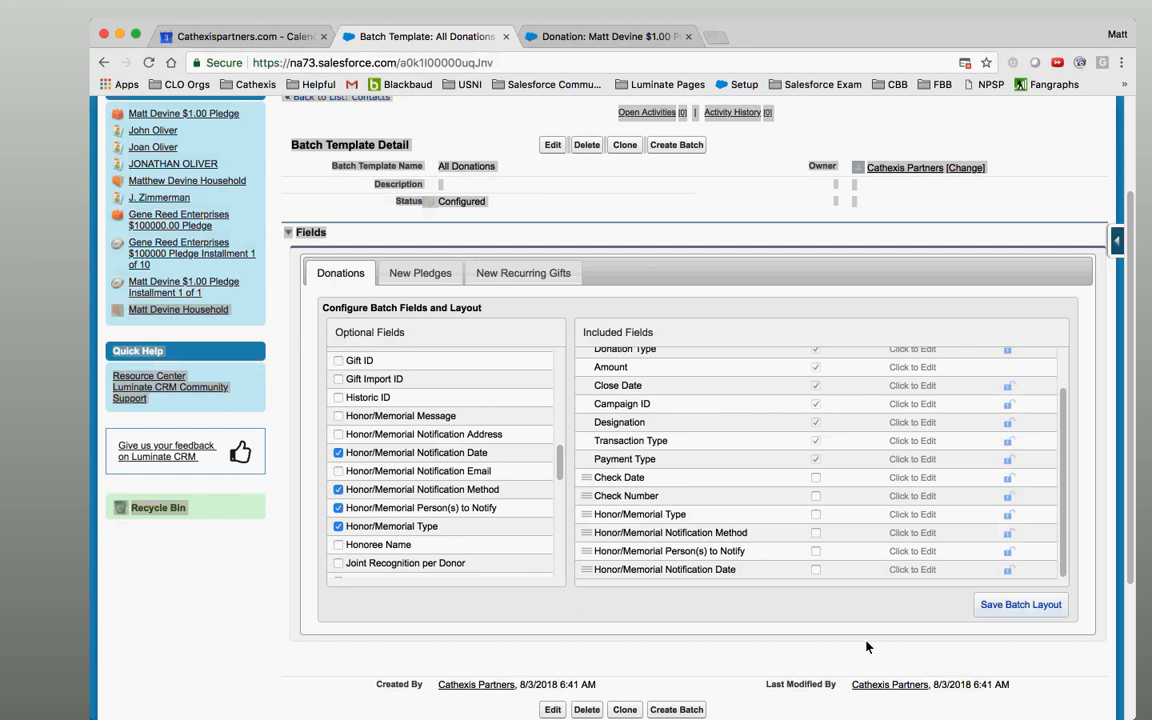
Inspect the donation record's Honor/Memorial Message field, leave it unchanged, and return to the template.
{"action": "left_click", "coordinate": [603, 38]}
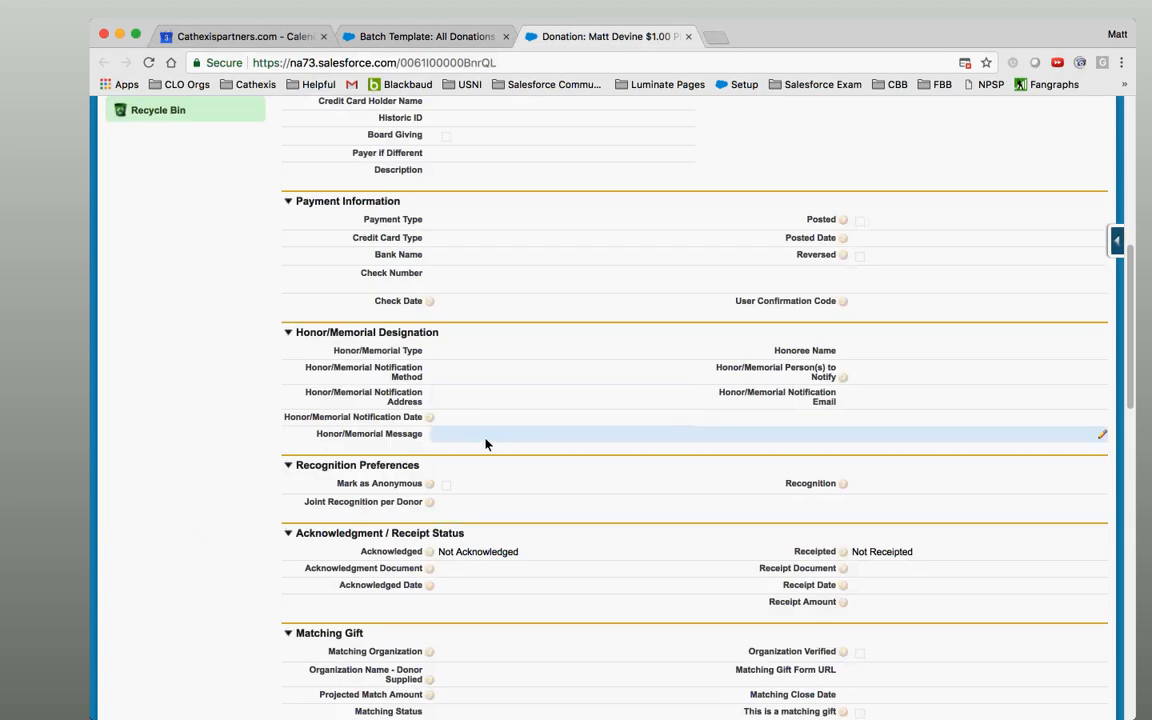
{"action": "double_click", "coordinate": [486, 444]}
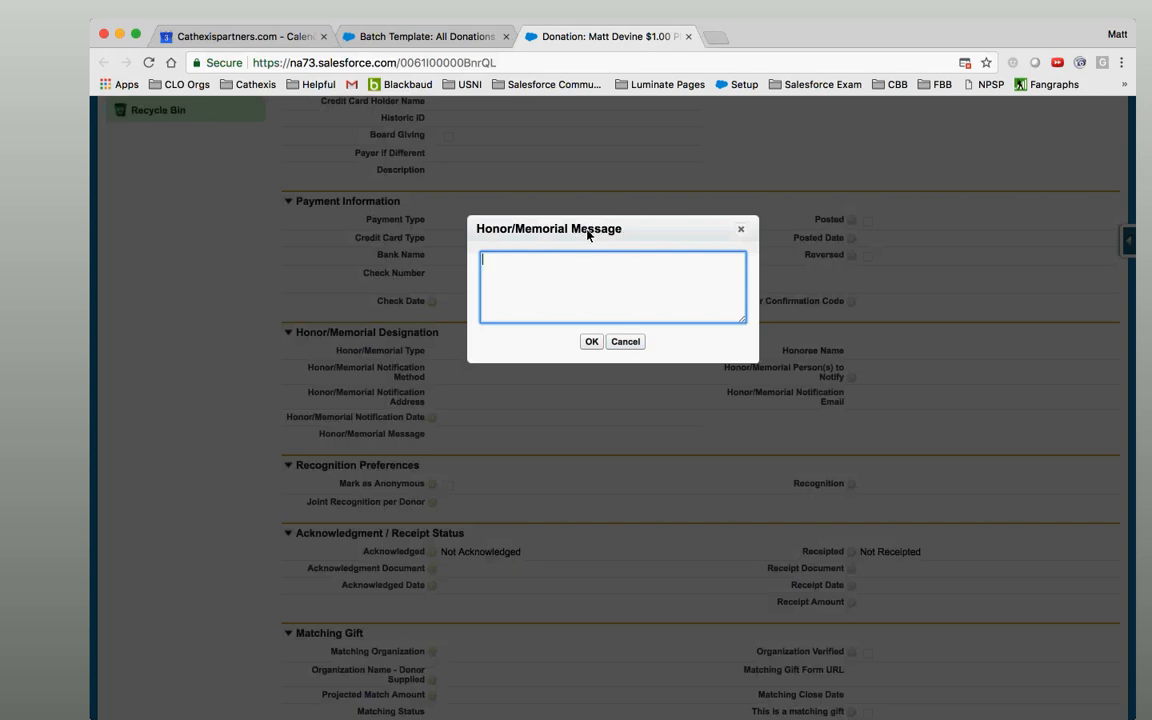
{"action": "left_click", "coordinate": [634, 343]}
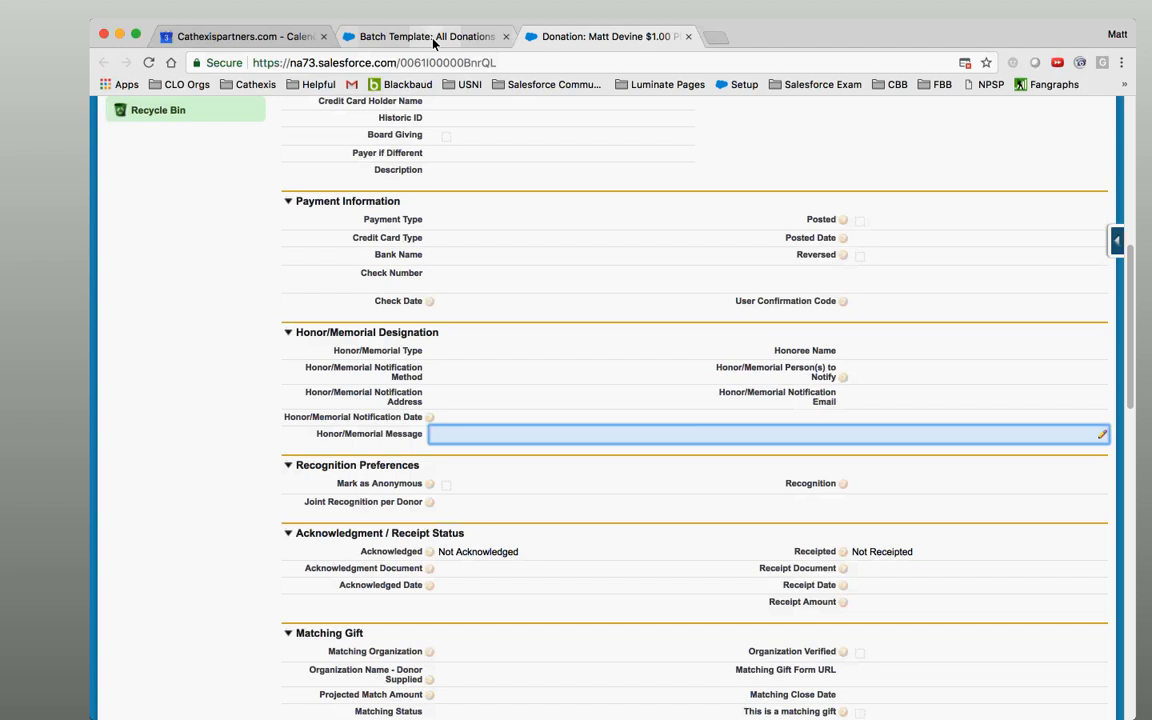
{"action": "left_click", "coordinate": [389, 35]}
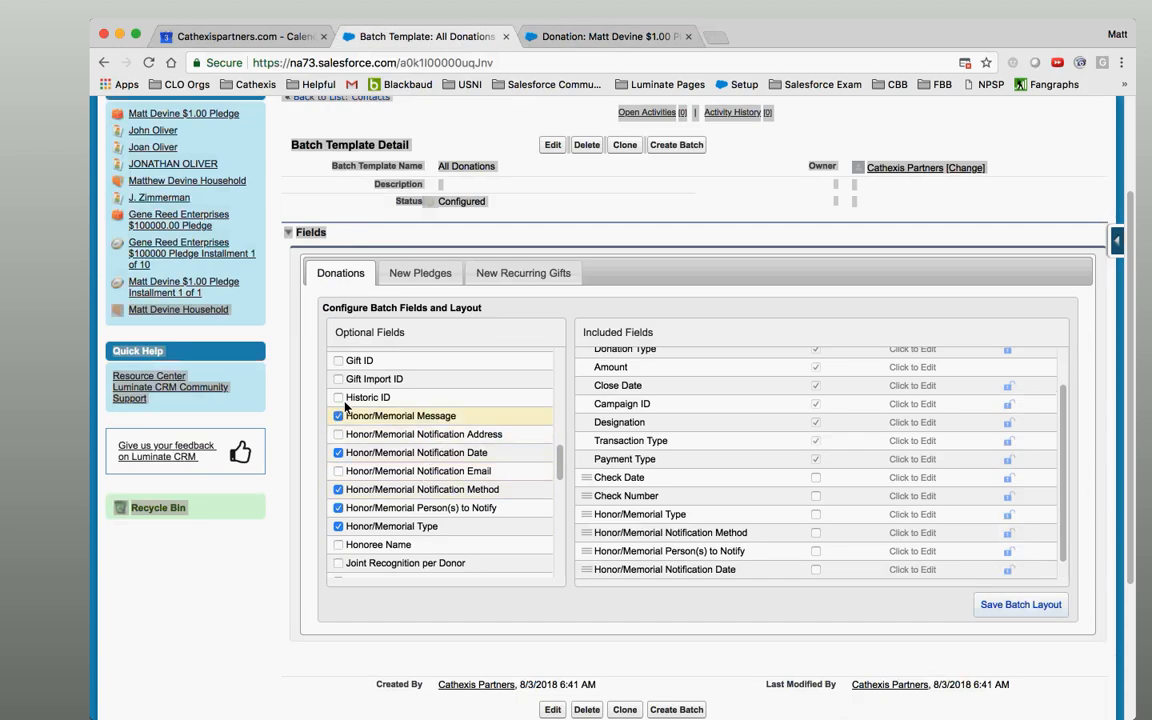
Compare with the donation record's Honor/Memorial fields, then tick Honoree Name in Optional Fields.
{"action": "left_click", "coordinate": [573, 36]}
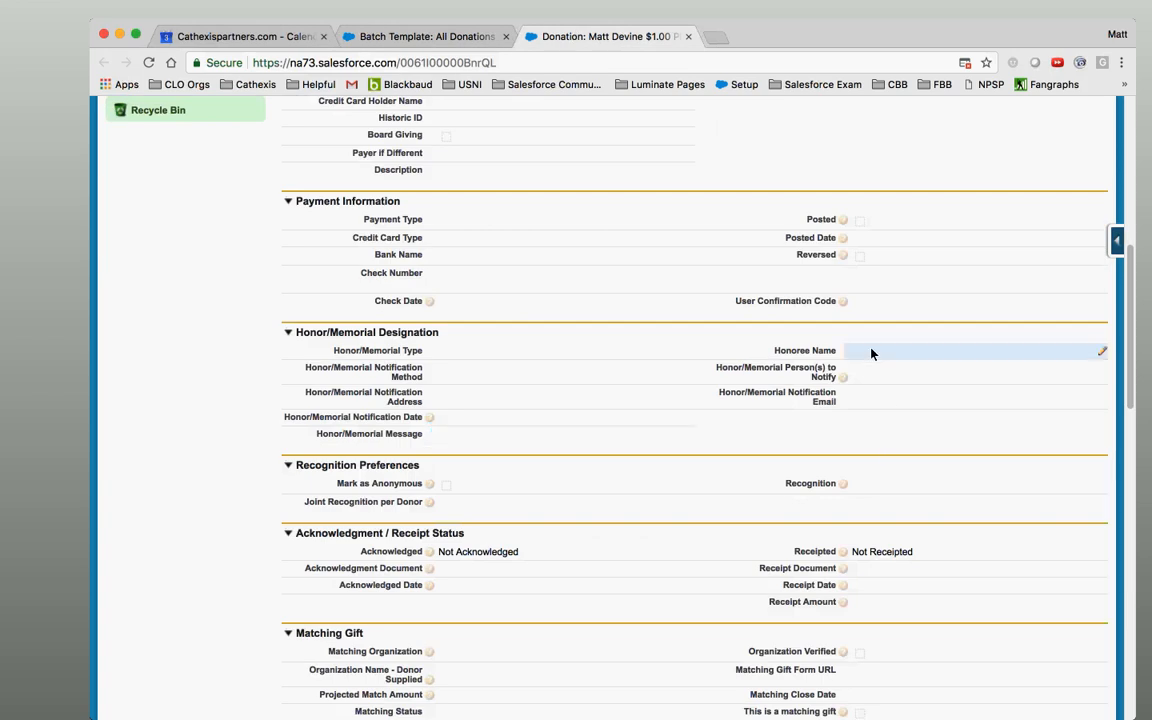
{"action": "left_click", "coordinate": [471, 40]}
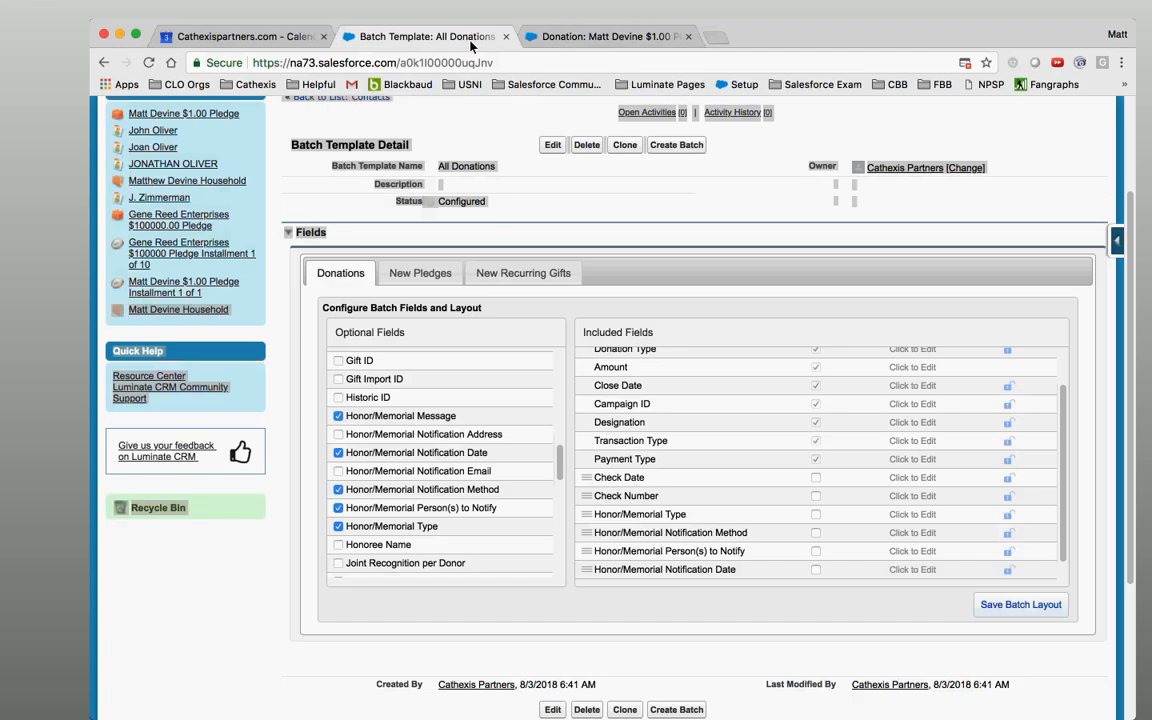
{"action": "left_click", "coordinate": [338, 544]}
Recheck the donation's Honor/Memorial section, then tick Honor/Memorial Notification Address in Optional Fields.
{"action": "left_click", "coordinate": [614, 38]}
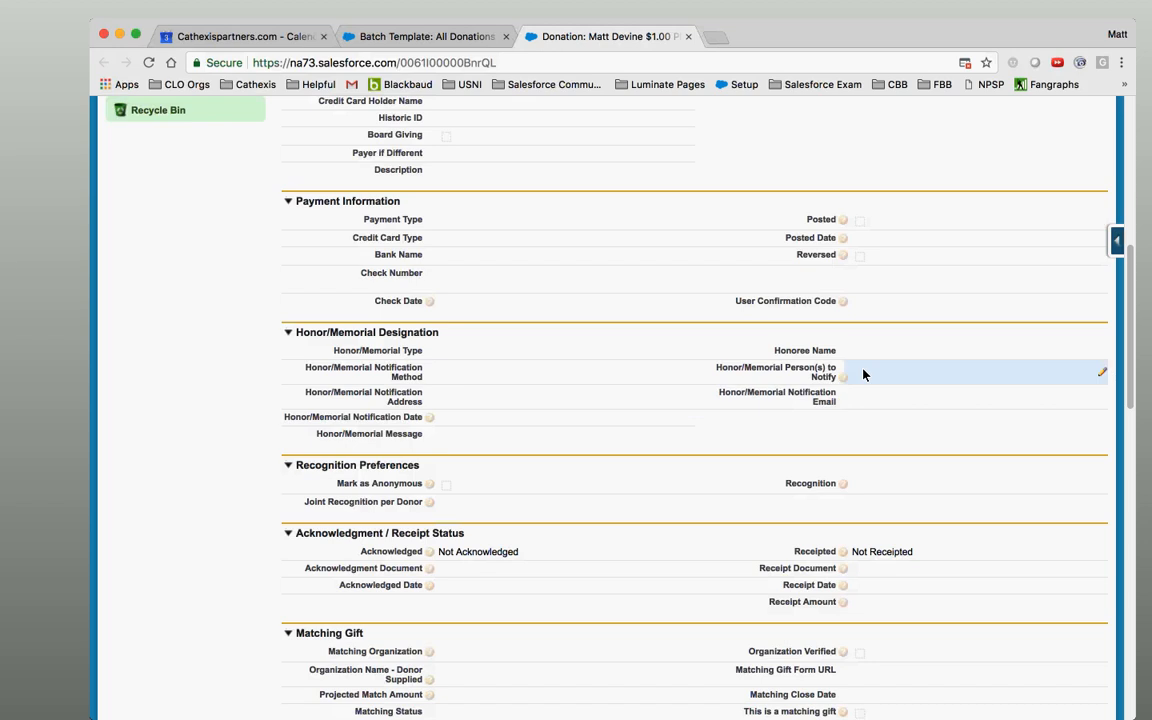
{"action": "left_click", "coordinate": [367, 38]}
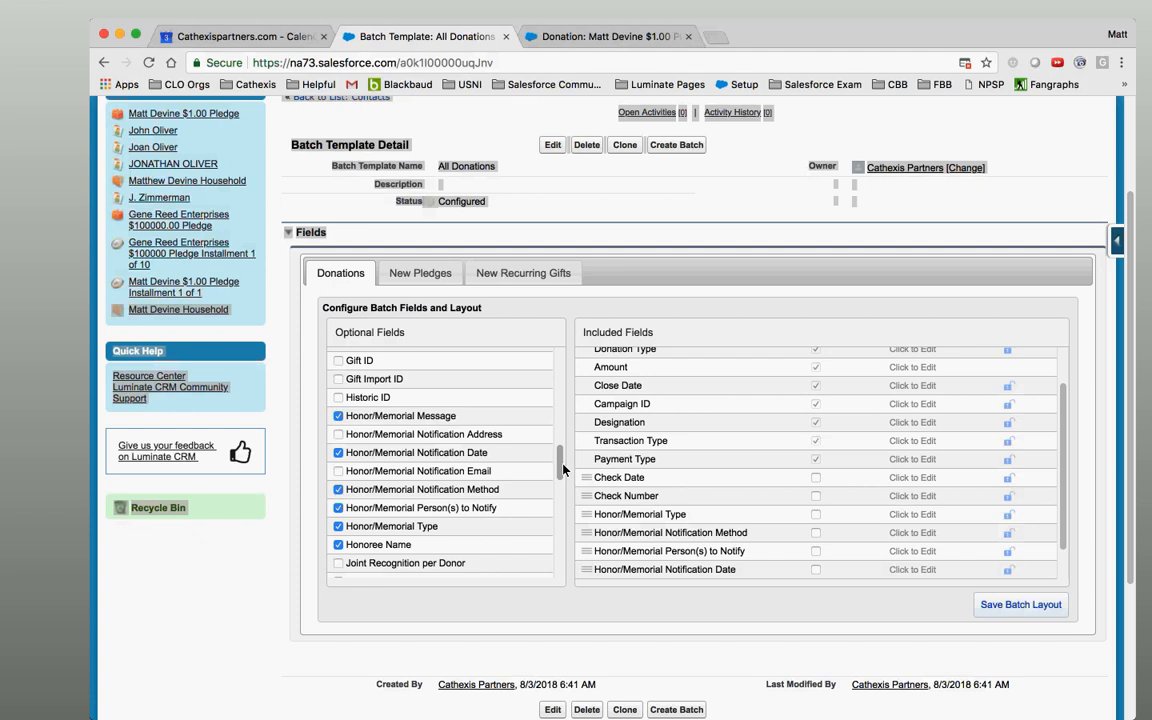
{"action": "scroll", "coordinate": [560, 468], "scroll_direction": "down", "scroll_amount": 2}
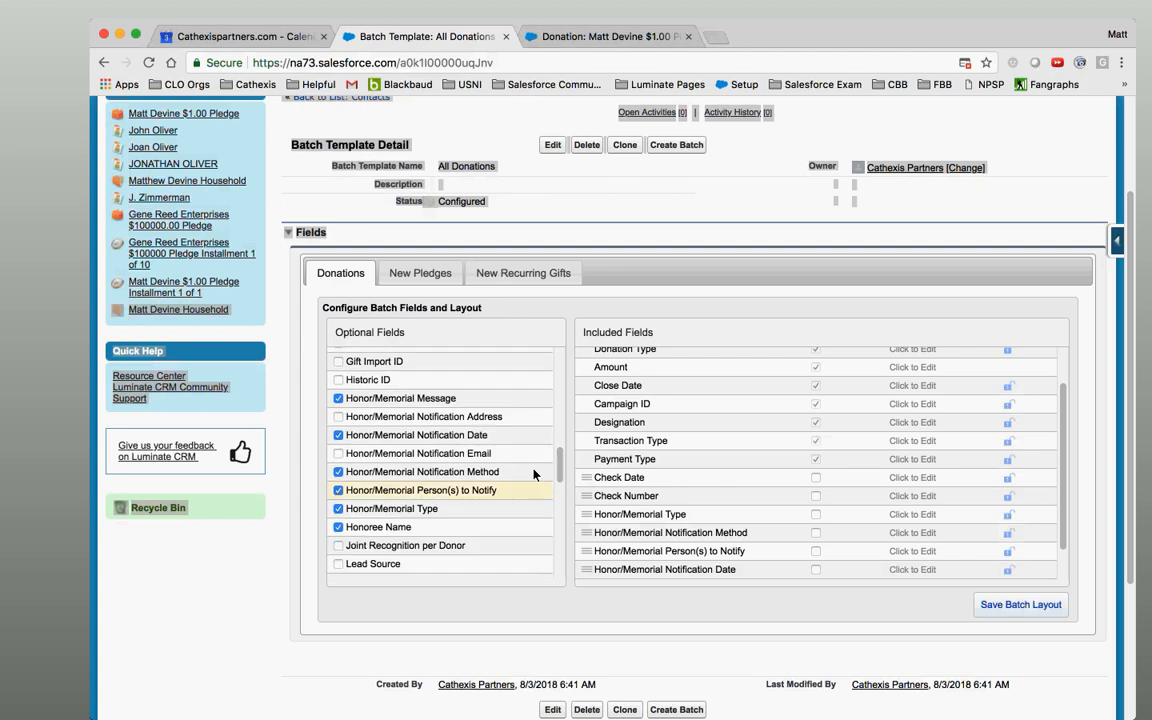
{"action": "left_click", "coordinate": [600, 37]}
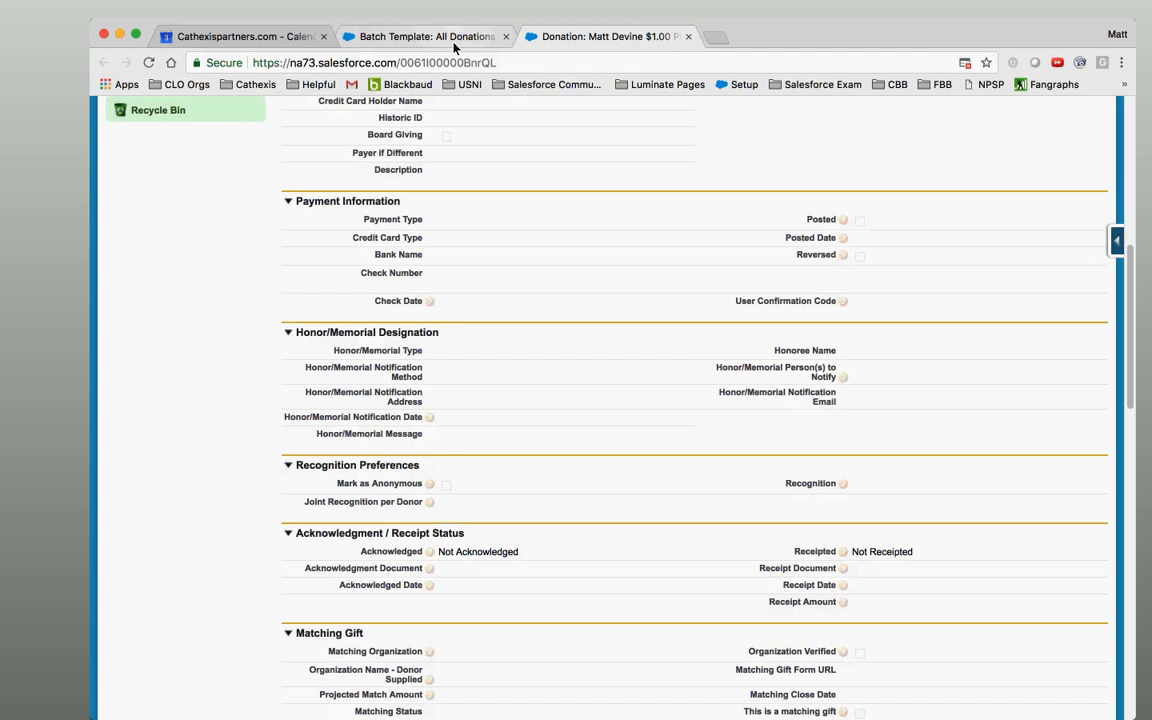
{"action": "left_click", "coordinate": [454, 40]}
{"action": "left_click", "coordinate": [487, 420]}
{"action": "scroll", "coordinate": [1066, 478], "scroll_direction": "down", "scroll_amount": 3}
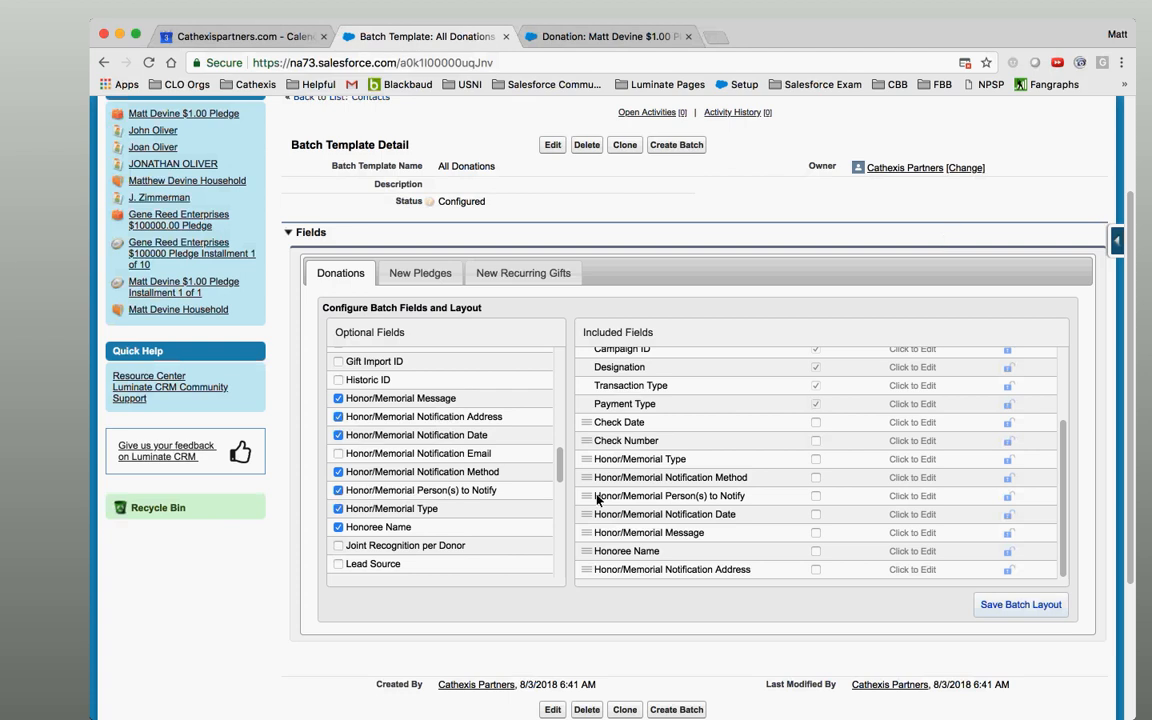
Scroll up to tick Description in Optional Fields, then review the rest of the field list.
{"action": "left_click_drag", "start_coordinate": [560, 474], "coordinate": [567, 420]}
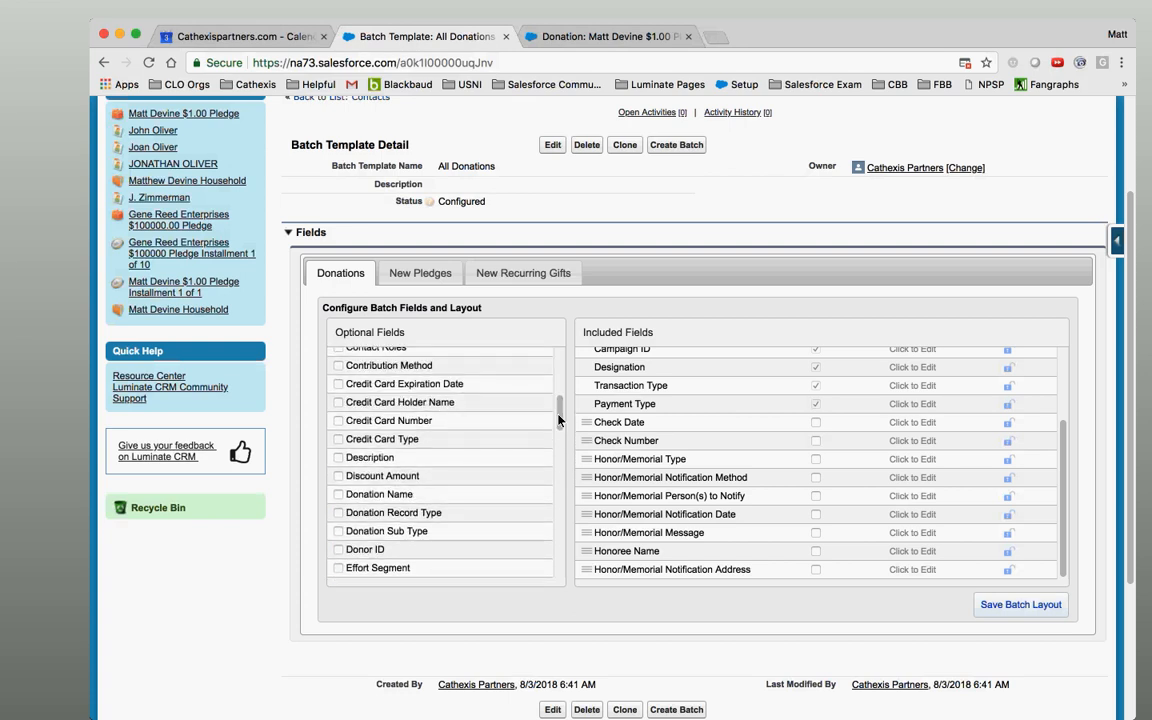
{"action": "scroll", "coordinate": [559, 420], "scroll_direction": "up", "scroll_amount": 1}
{"action": "mouse_move", "coordinate": [559, 420]}
{"action": "left_mouse_down"}
{"action": "mouse_move", "coordinate": [558, 368]}
{"action": "mouse_move", "coordinate": [558, 413]}
{"action": "left_mouse_up"}
{"action": "left_click", "coordinate": [376, 518]}
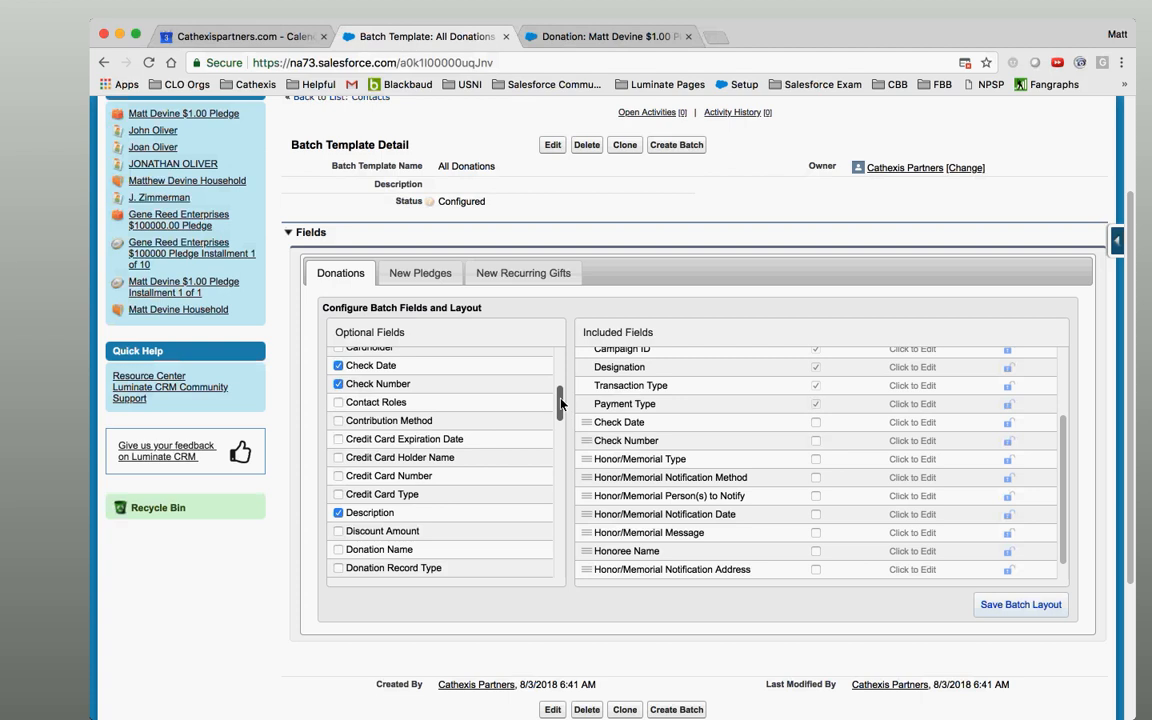
{"action": "left_click_drag", "start_coordinate": [560, 403], "coordinate": [561, 493]}
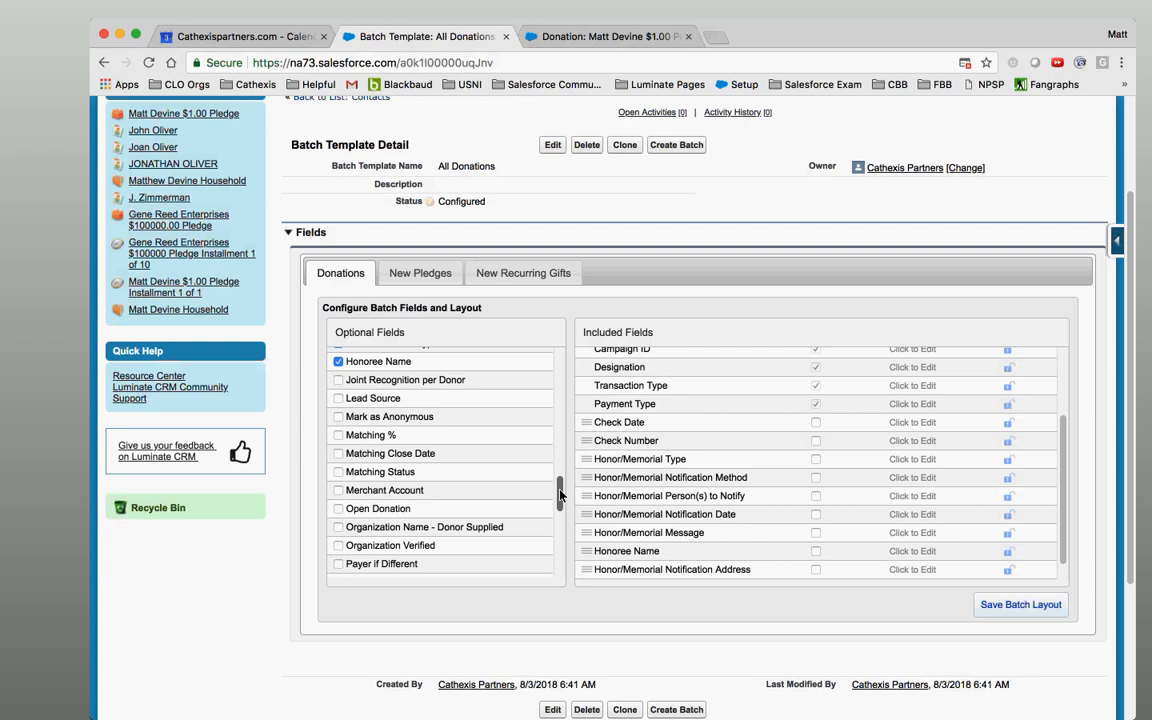
{"action": "left_click_drag", "start_coordinate": [561, 493], "coordinate": [559, 530]}
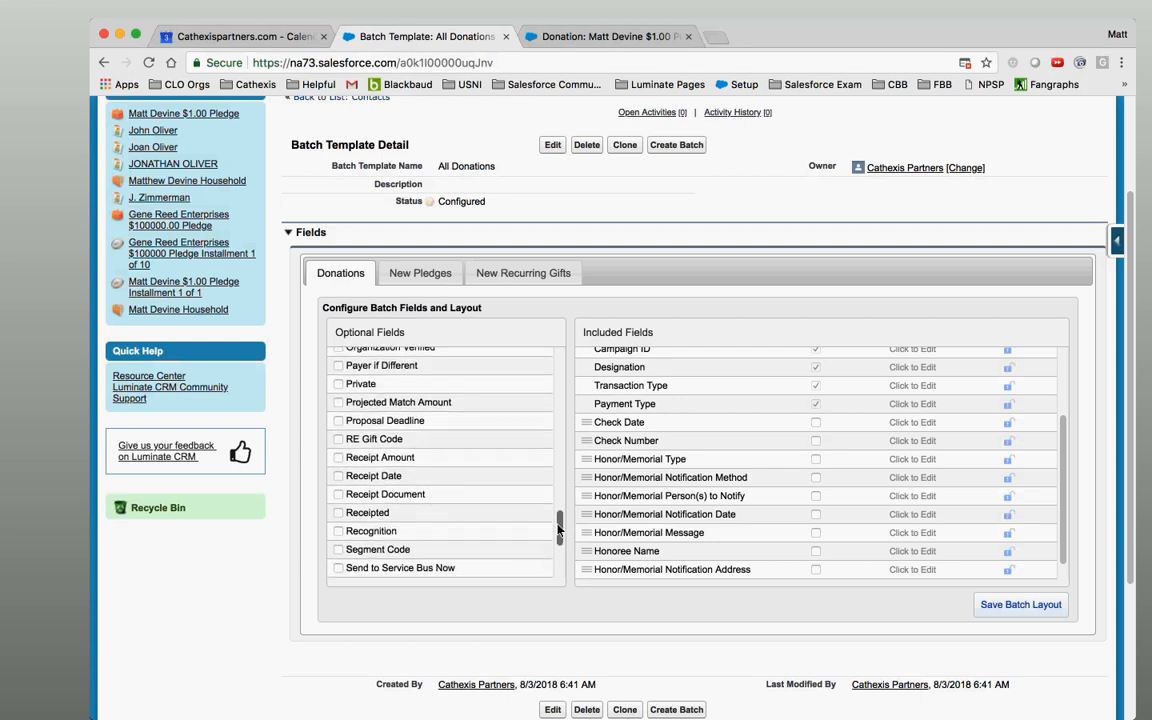
{"action": "left_click_drag", "start_coordinate": [559, 530], "coordinate": [559, 357]}
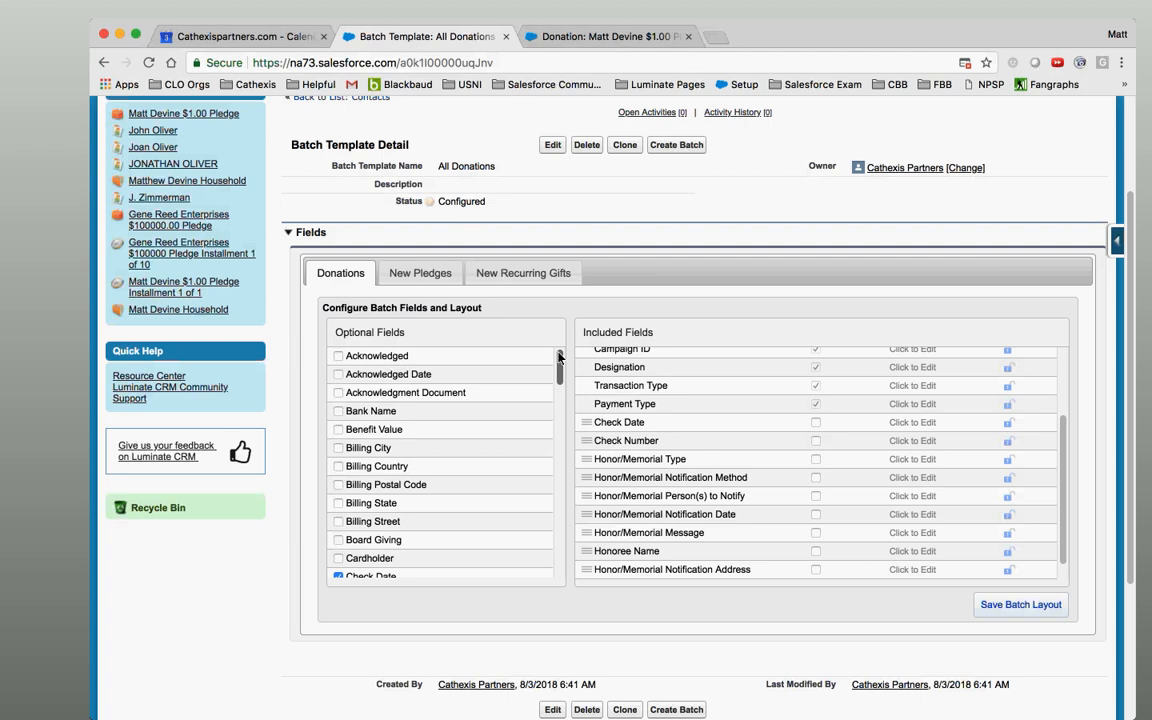
{"action": "scroll", "coordinate": [558, 365], "scroll_direction": "down", "scroll_amount": 1}
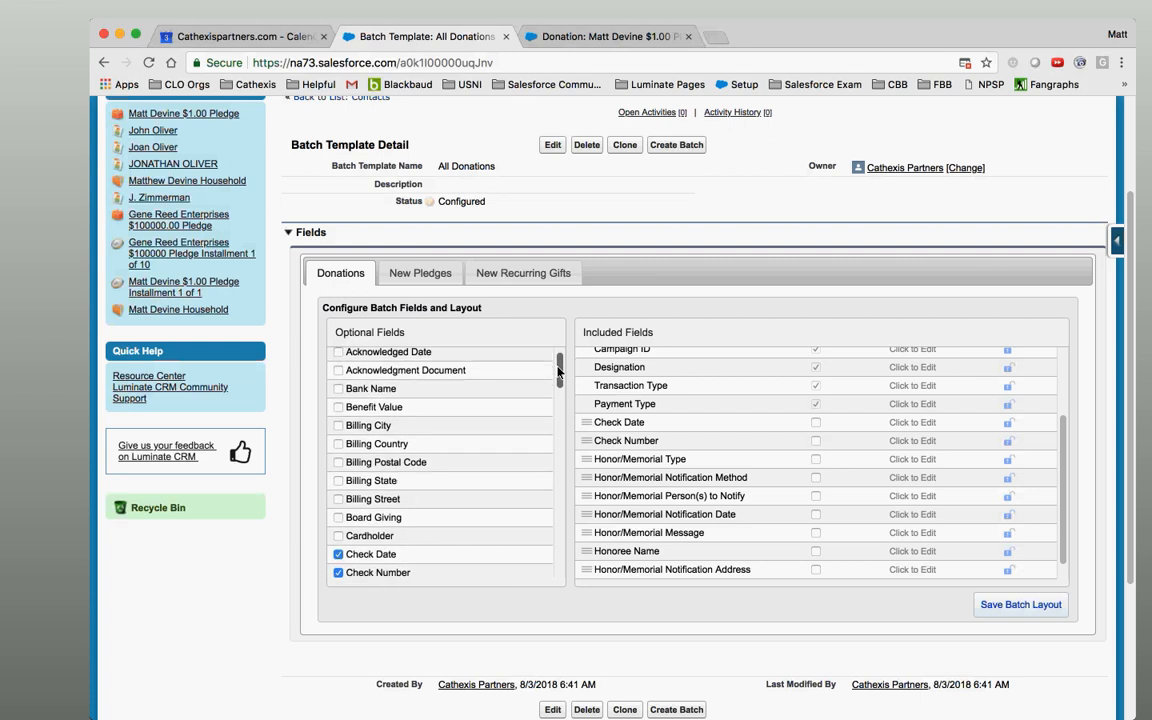
{"action": "scroll", "coordinate": [558, 372], "scroll_direction": "down", "scroll_amount": 1}
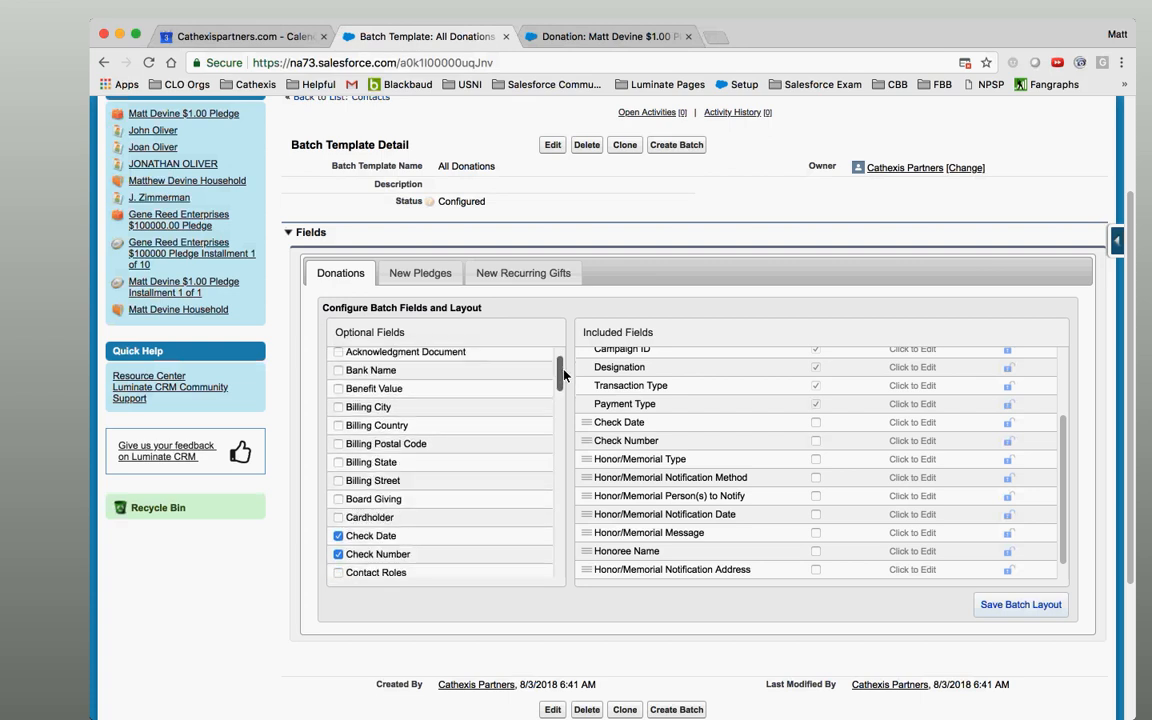
{"action": "scroll", "coordinate": [560, 375], "scroll_direction": "down", "scroll_amount": 4}
{"action": "scroll", "coordinate": [560, 372], "scroll_direction": "up", "scroll_amount": 6}
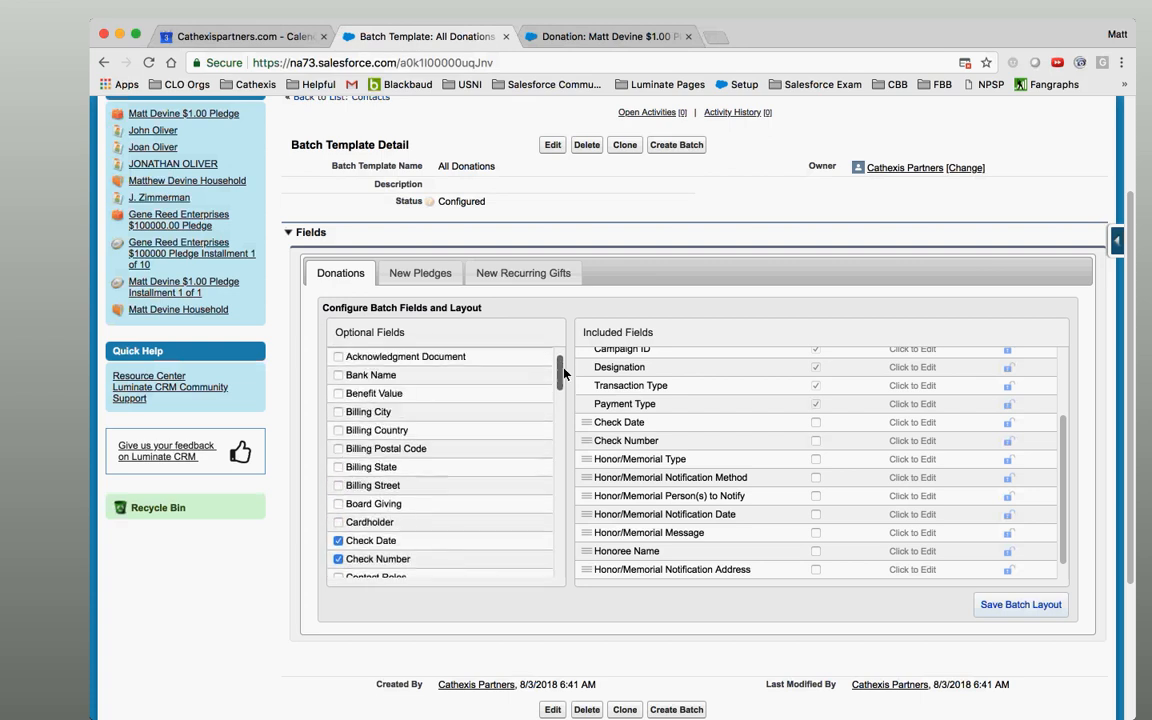
{"action": "scroll", "coordinate": [565, 370], "scroll_direction": "down", "scroll_amount": 1}
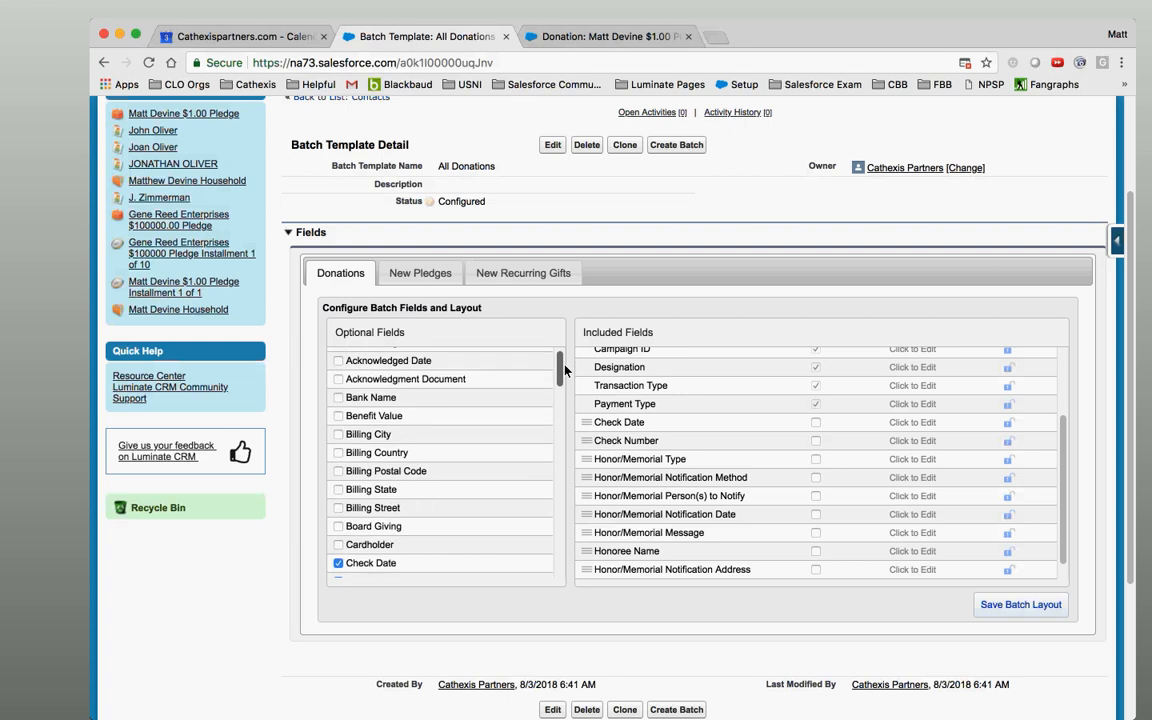
{"action": "scroll", "coordinate": [563, 374], "scroll_direction": "down", "scroll_amount": 2}
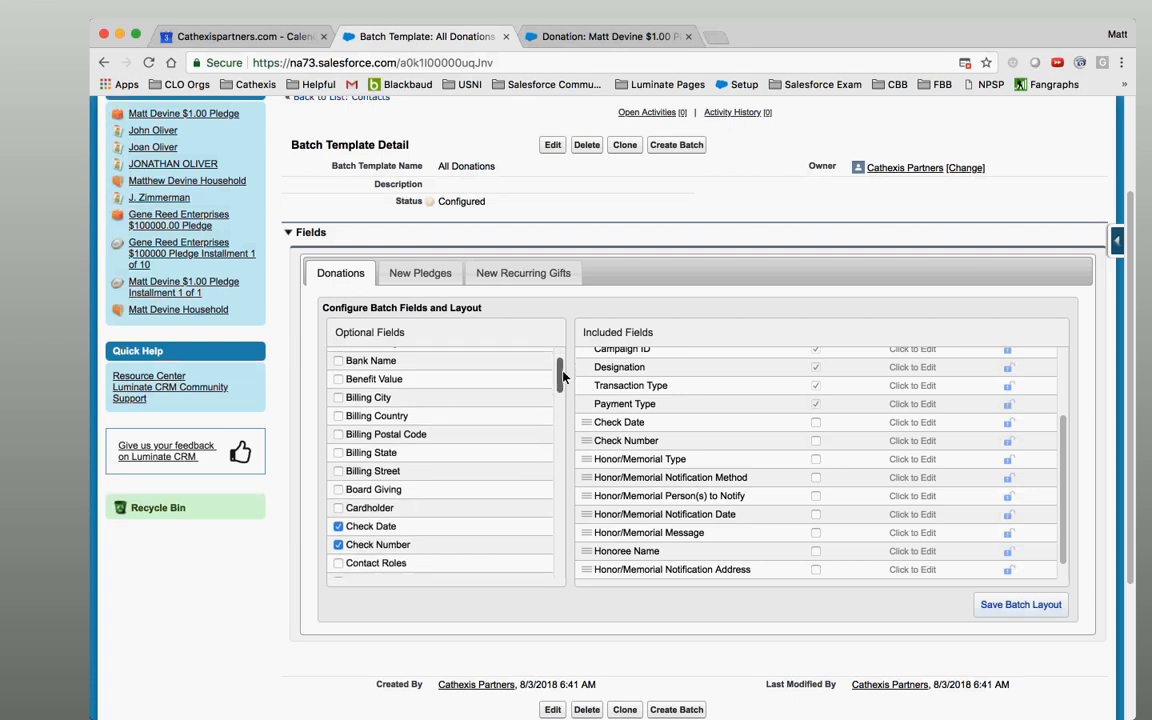
{"action": "scroll", "coordinate": [563, 375], "scroll_direction": "down", "scroll_amount": 3}
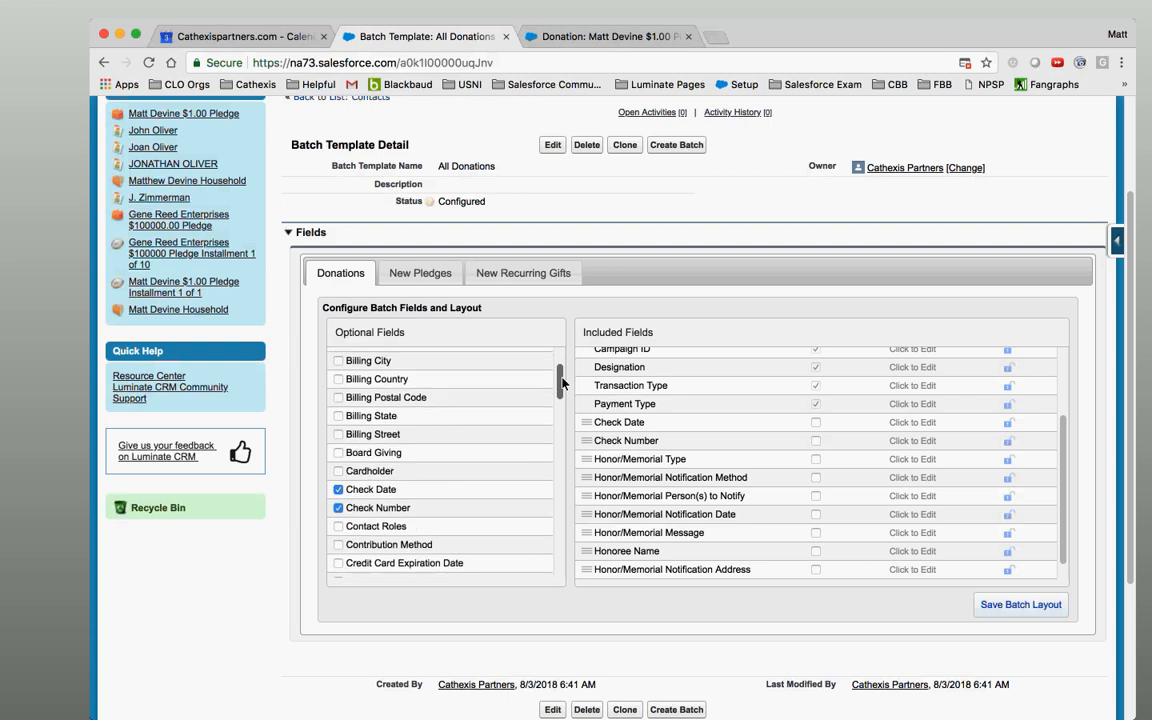
{"action": "scroll", "coordinate": [563, 389], "scroll_direction": "down", "scroll_amount": 1}
{"action": "scroll", "coordinate": [561, 389], "scroll_direction": "down", "scroll_amount": 3}
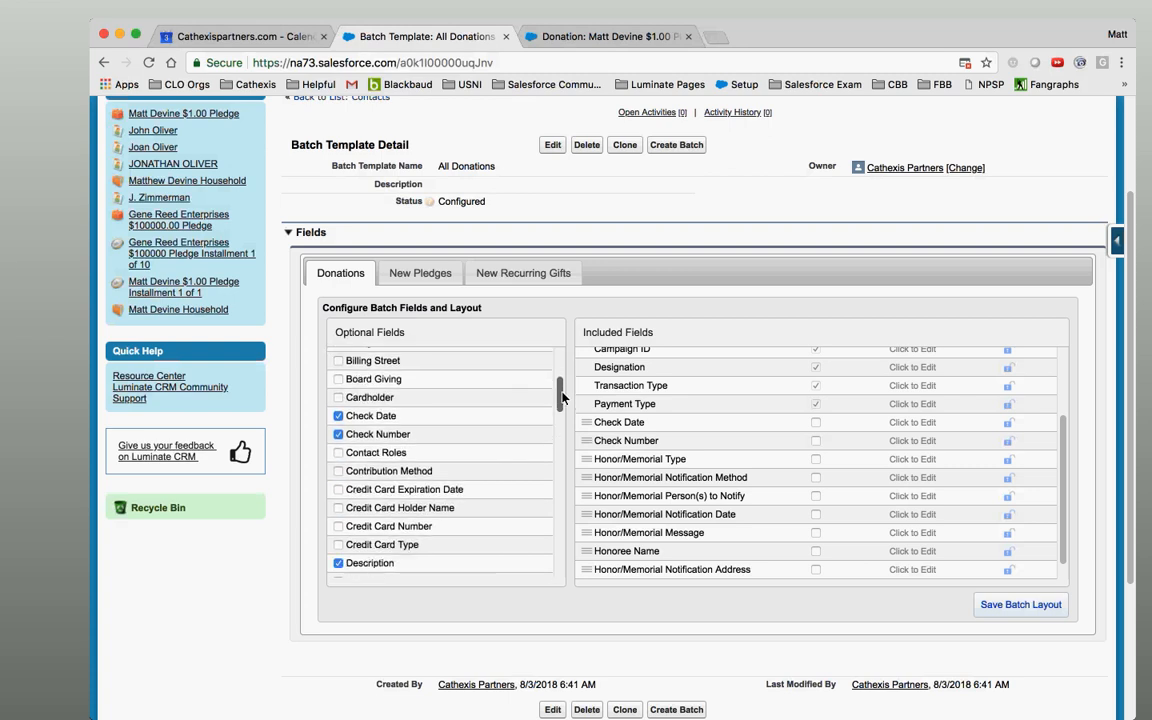
{"action": "scroll", "coordinate": [561, 403], "scroll_direction": "down", "scroll_amount": 3}
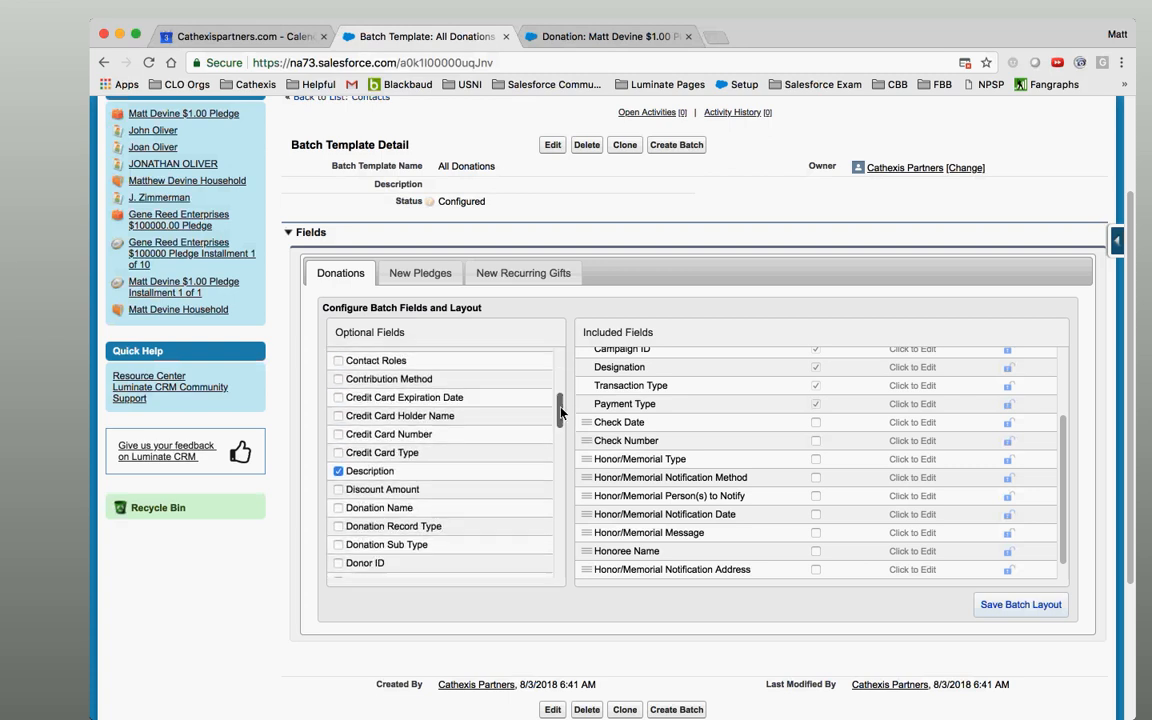
{"action": "scroll", "coordinate": [561, 403], "scroll_direction": "up", "scroll_amount": 1}
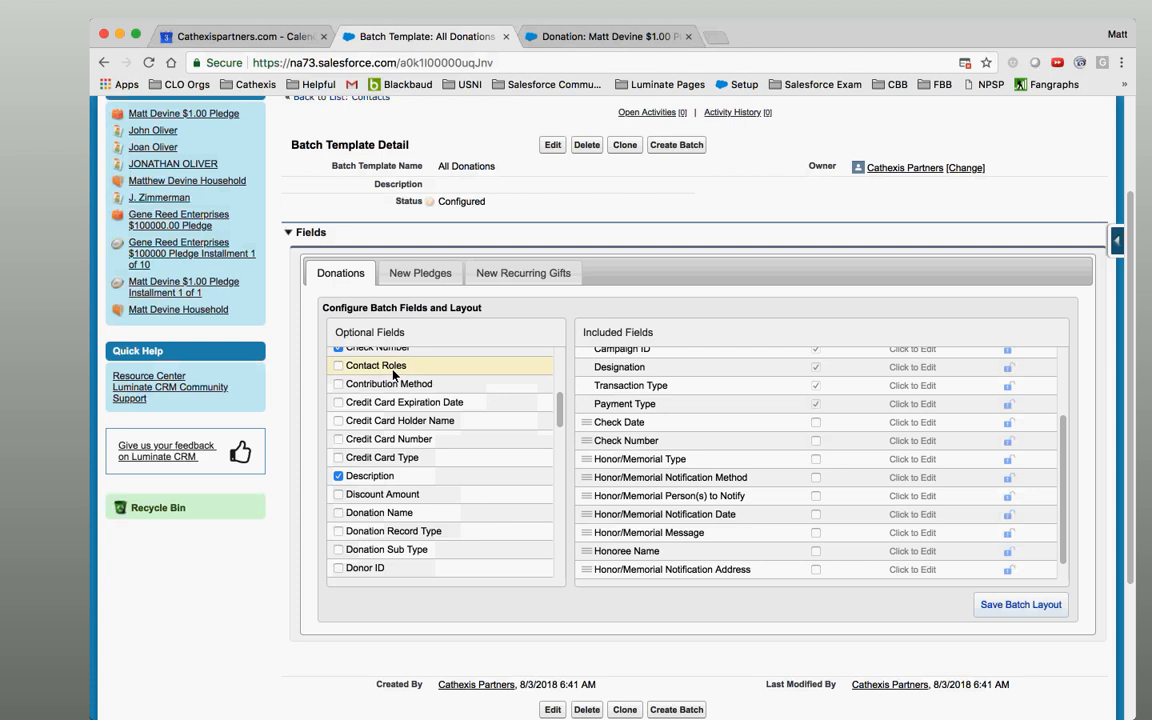
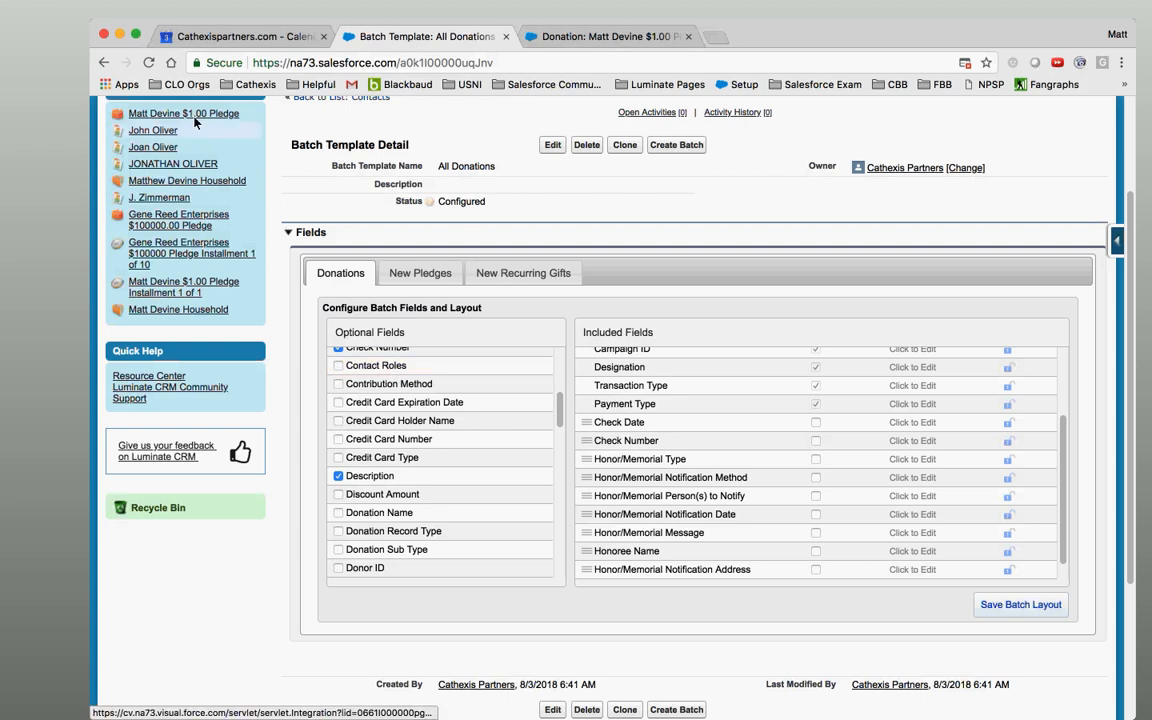
{"action": "left_click", "coordinate": [533, 33]}
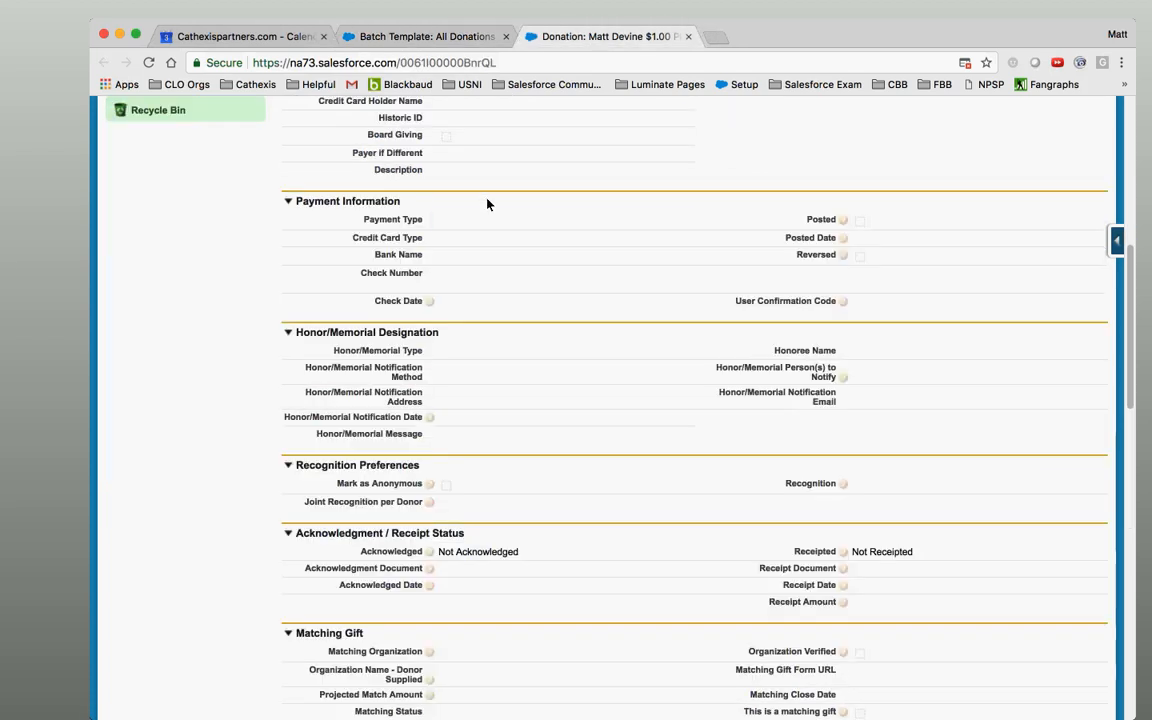
{"action": "scroll", "coordinate": [488, 203], "scroll_direction": "up", "scroll_amount": 1}
{"action": "left_click_drag", "start_coordinate": [1129, 307], "coordinate": [1129, 186]}
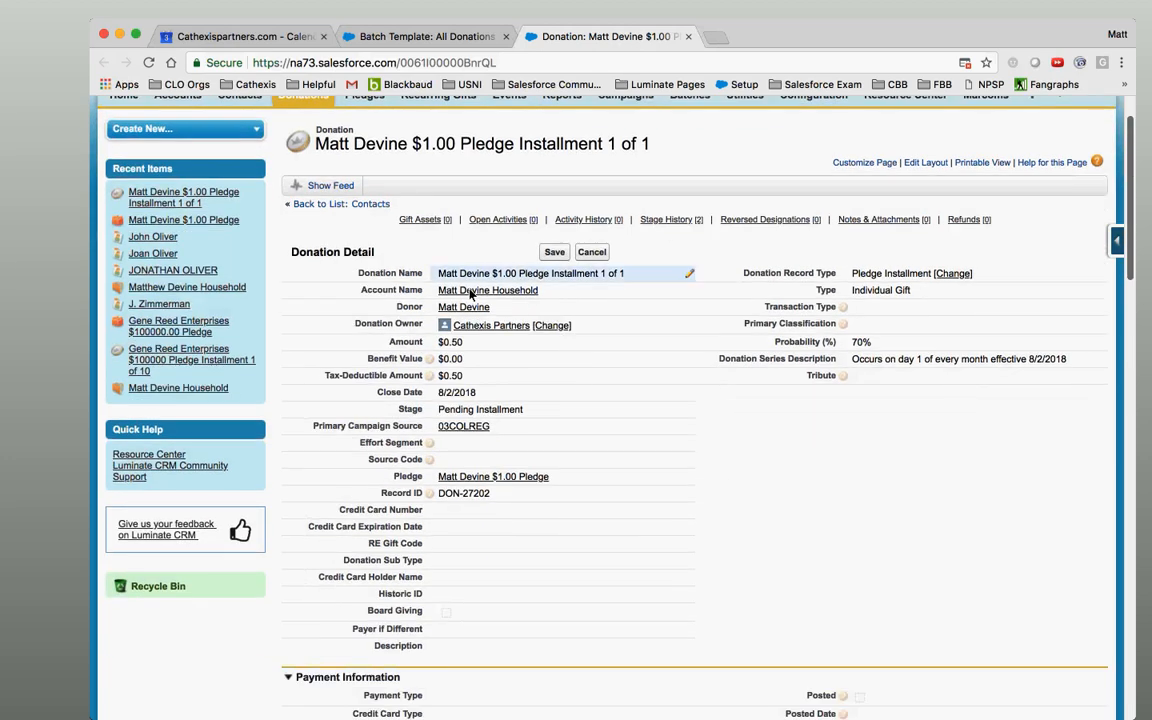
{"action": "mouse_move", "coordinate": [166, 311]}
{"action": "left_click", "coordinate": [165, 310]}
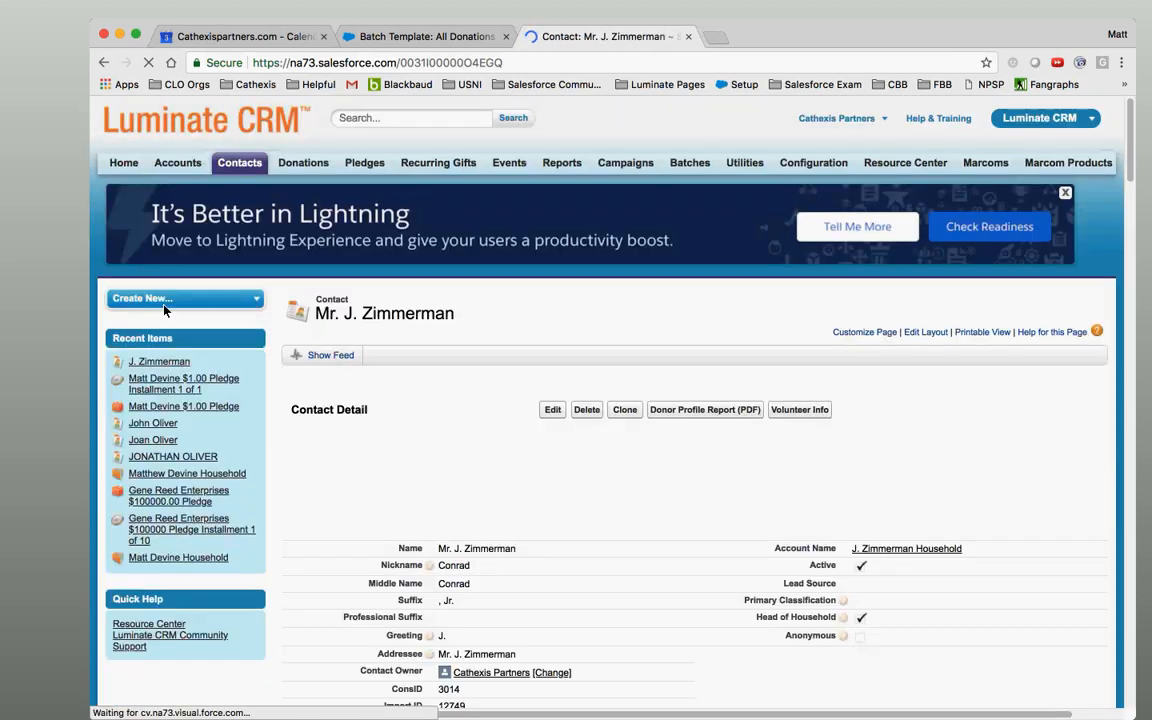
{"action": "left_click_drag", "start_coordinate": [1131, 144], "coordinate": [1147, 233]}
{"action": "scroll", "coordinate": [1147, 233], "scroll_direction": "down", "scroll_amount": 2}
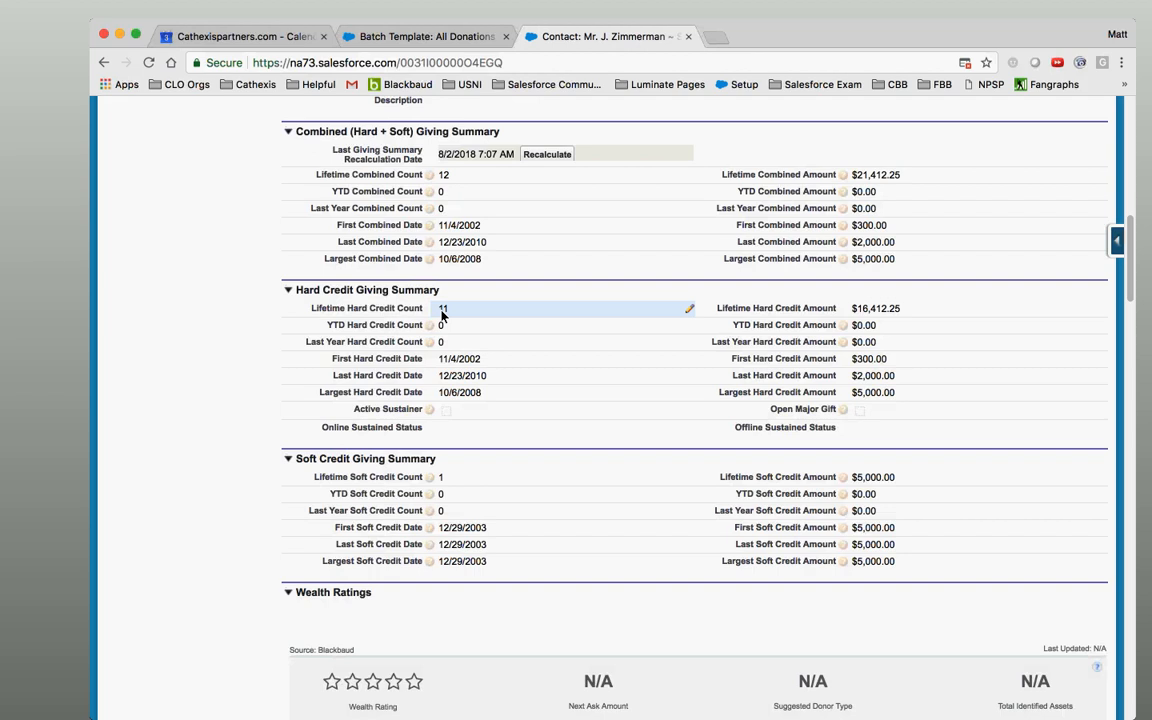
{"action": "left_click", "coordinate": [418, 36]}
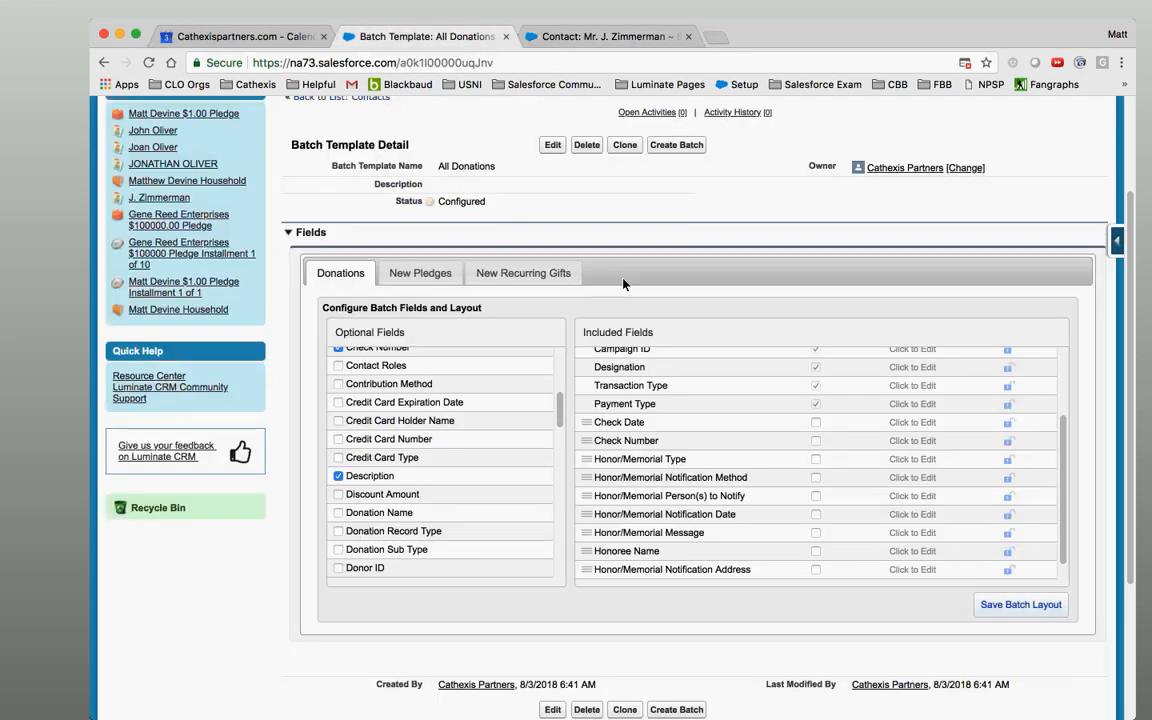
{"action": "left_click_drag", "start_coordinate": [559, 405], "coordinate": [559, 401]}
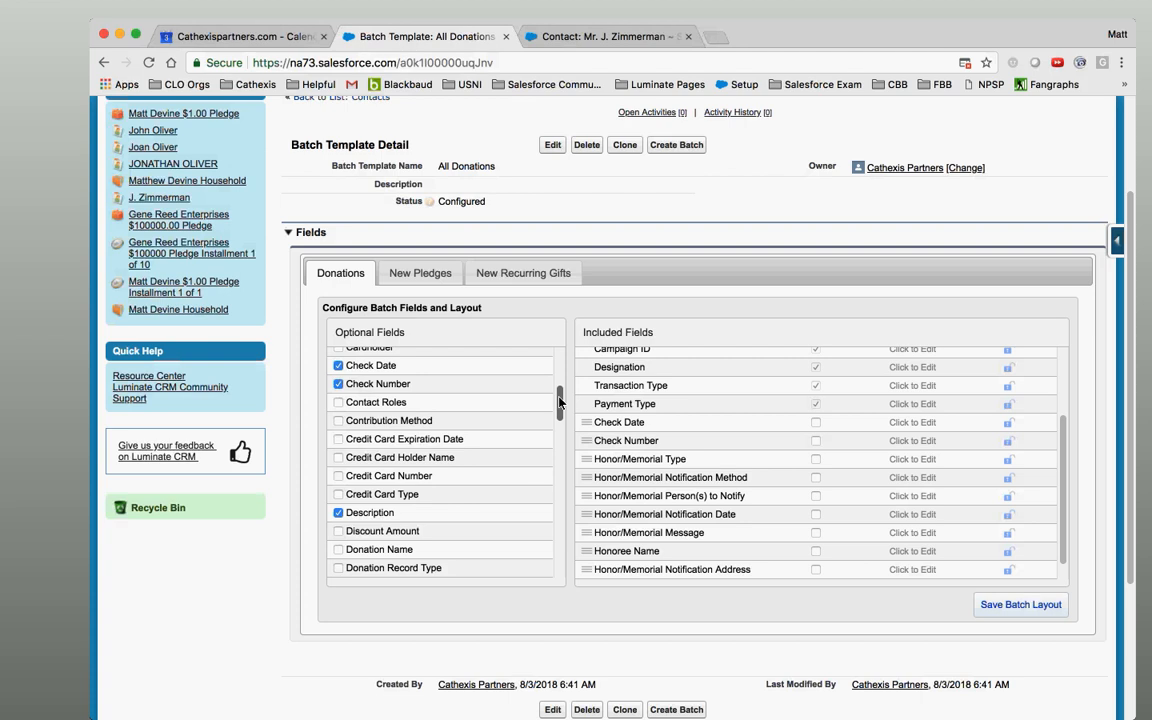
{"action": "left_click_drag", "start_coordinate": [559, 402], "coordinate": [559, 403]}
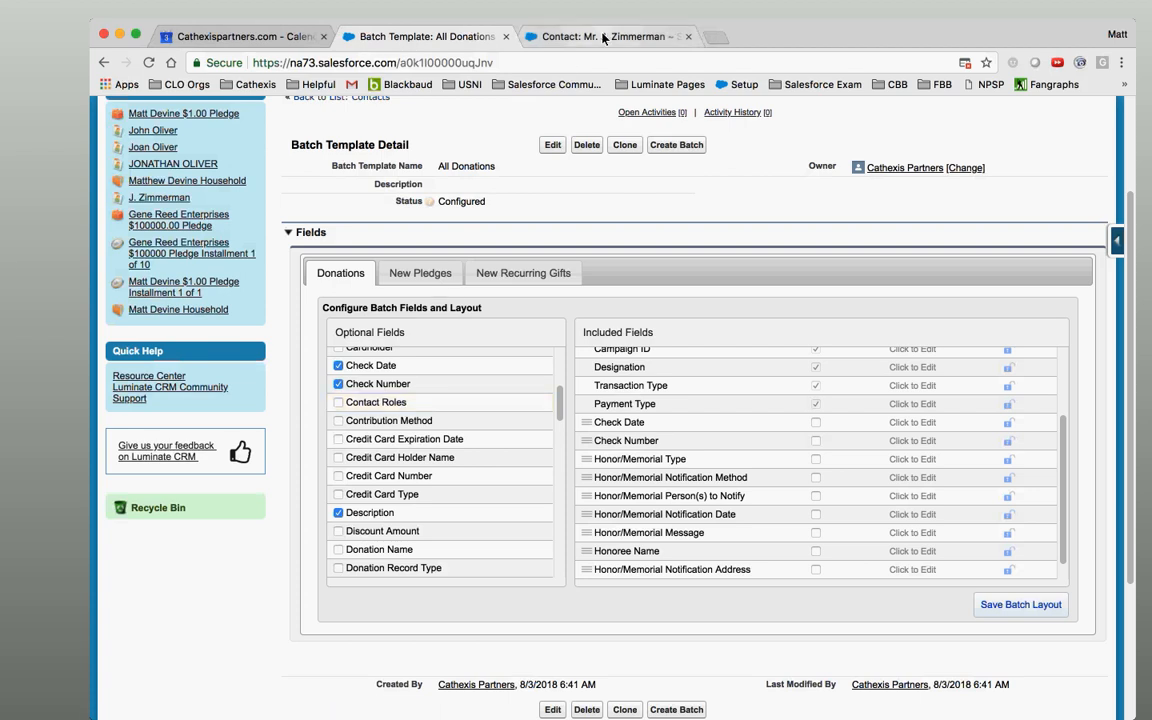
{"action": "left_click", "coordinate": [560, 37]}
{"action": "scroll", "coordinate": [1010, 260], "scroll_direction": "up", "scroll_amount": 15}
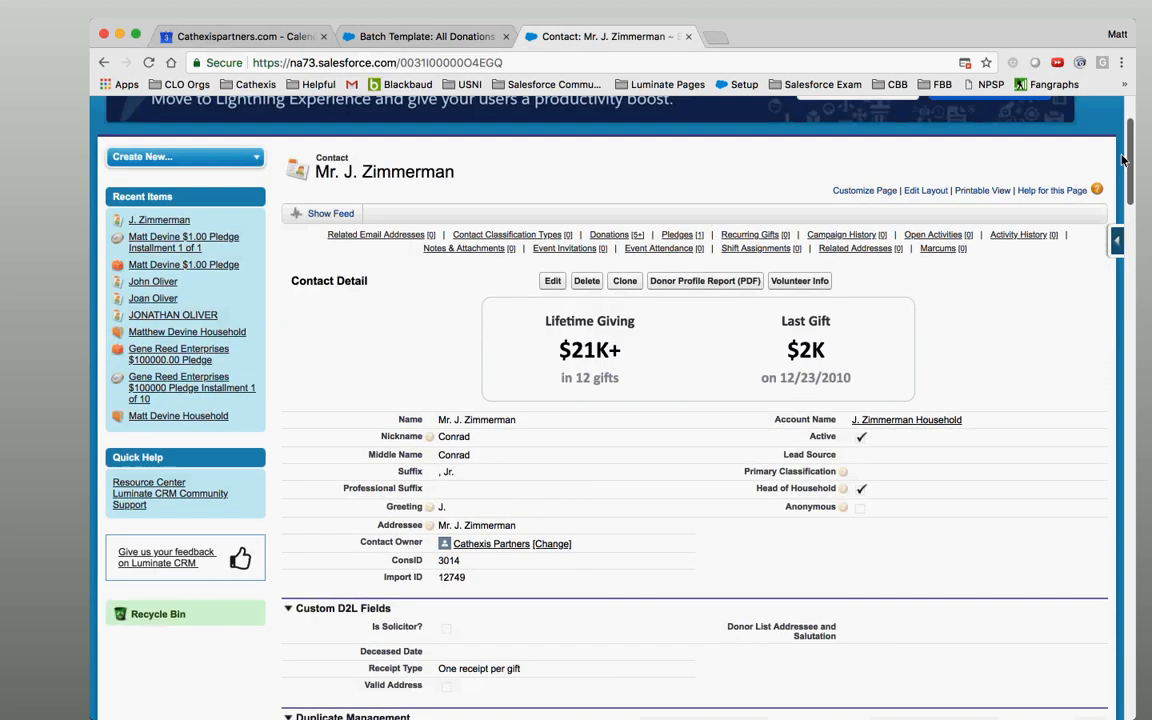
{"action": "mouse_move", "coordinate": [600, 322]}
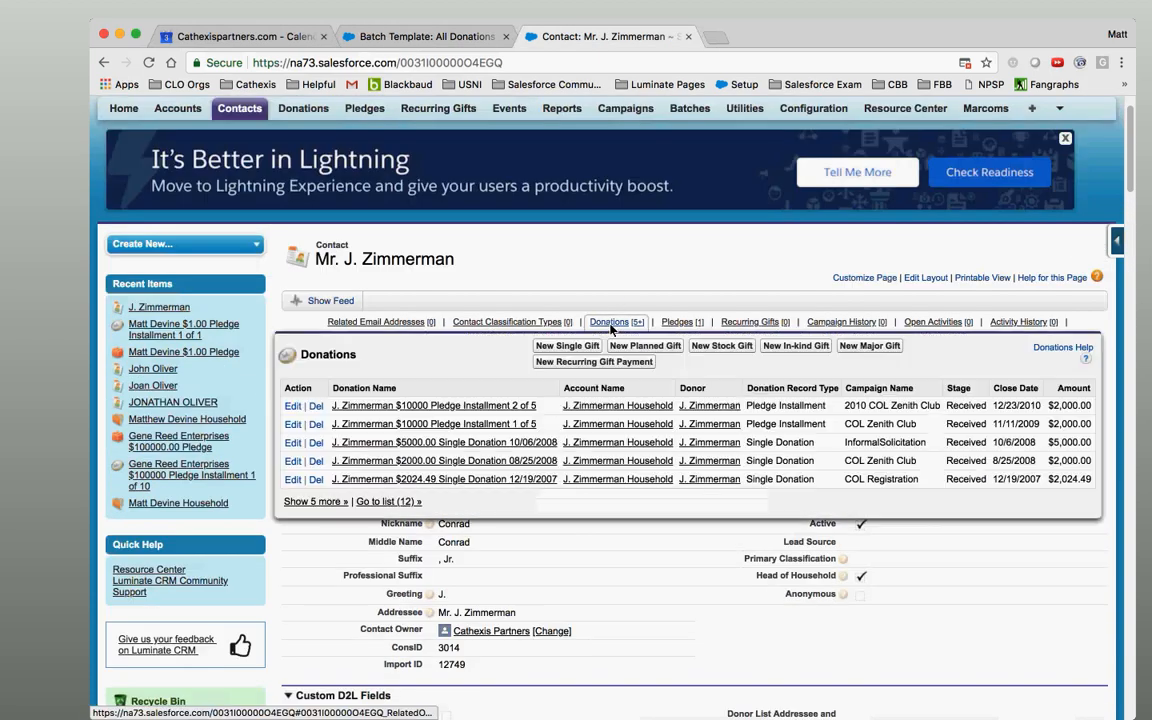
{"action": "left_click", "coordinate": [381, 503]}
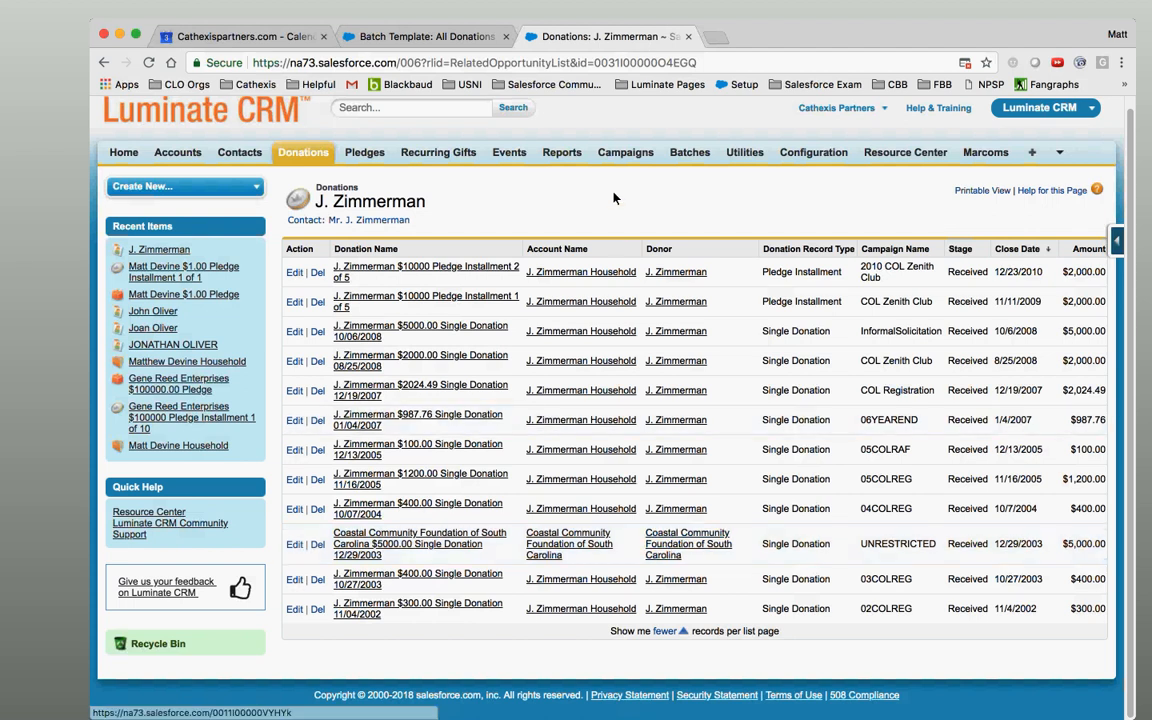
{"action": "left_click", "coordinate": [447, 40]}
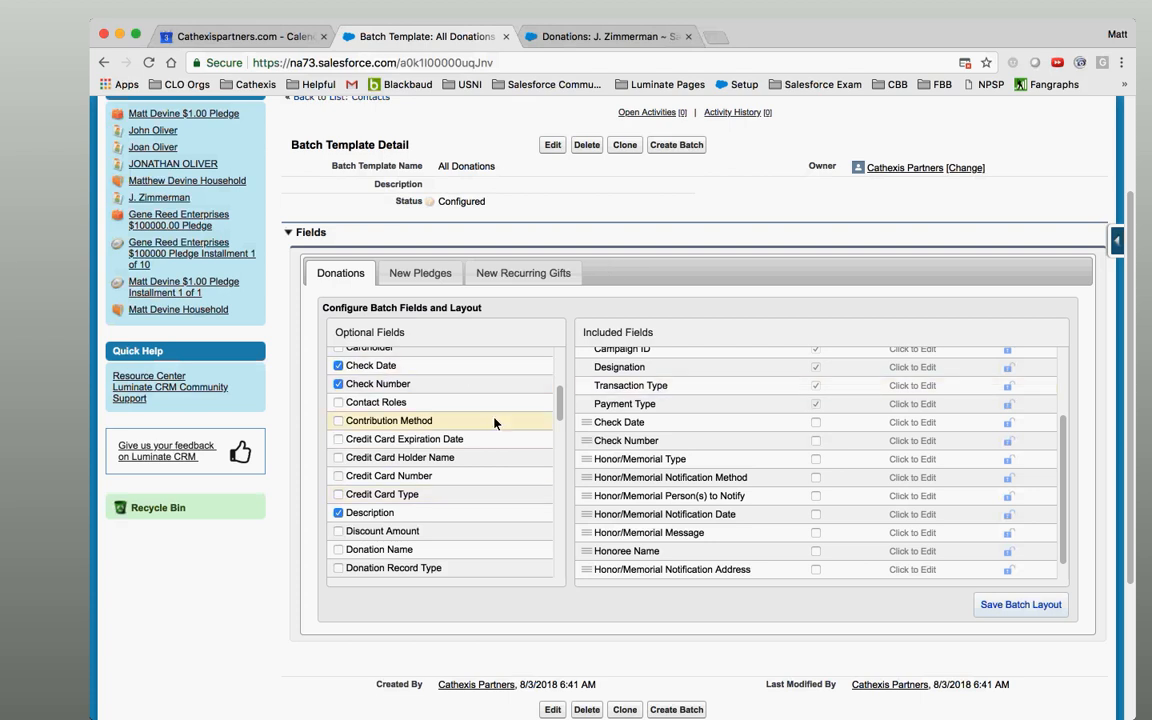
{"action": "left_click", "coordinate": [405, 403]}
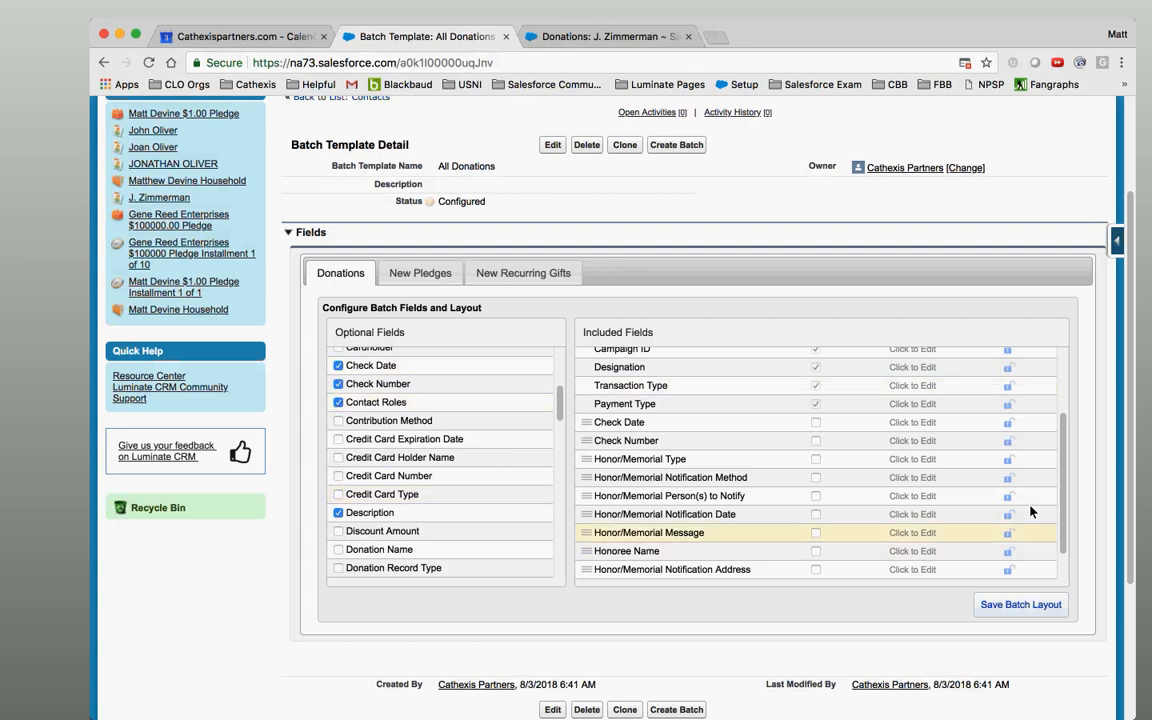
{"action": "scroll", "coordinate": [1067, 553], "scroll_direction": "down", "scroll_amount": 1}
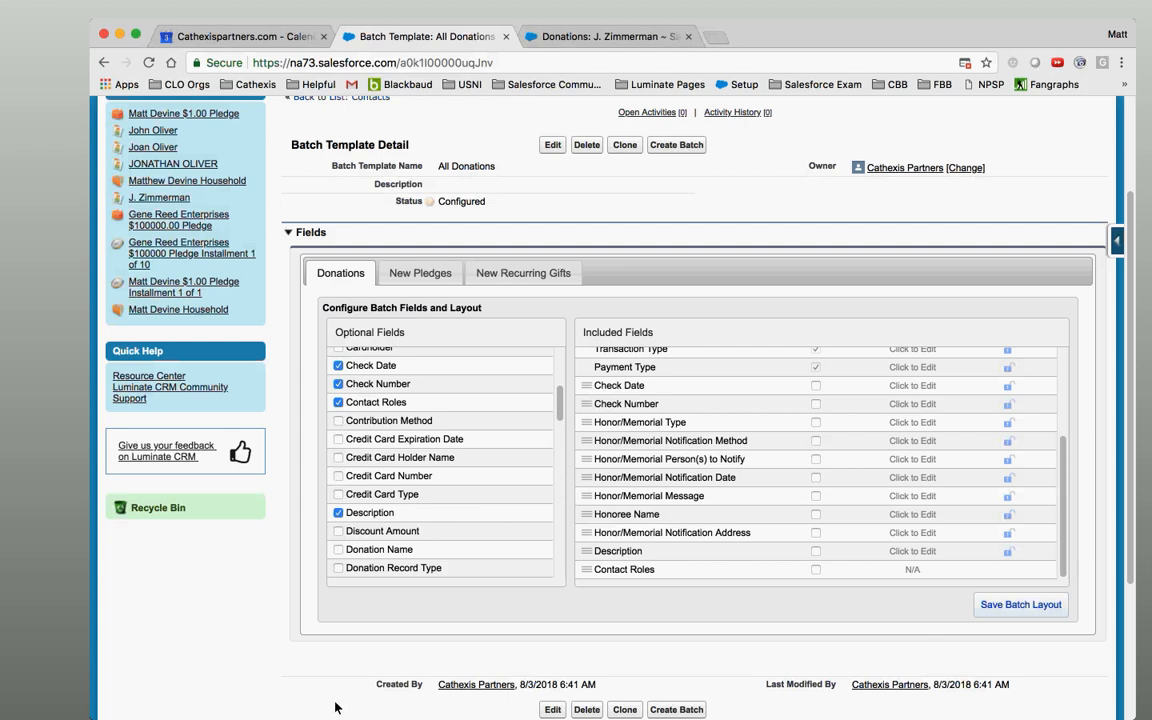
{"action": "left_click", "coordinate": [295, 687]}
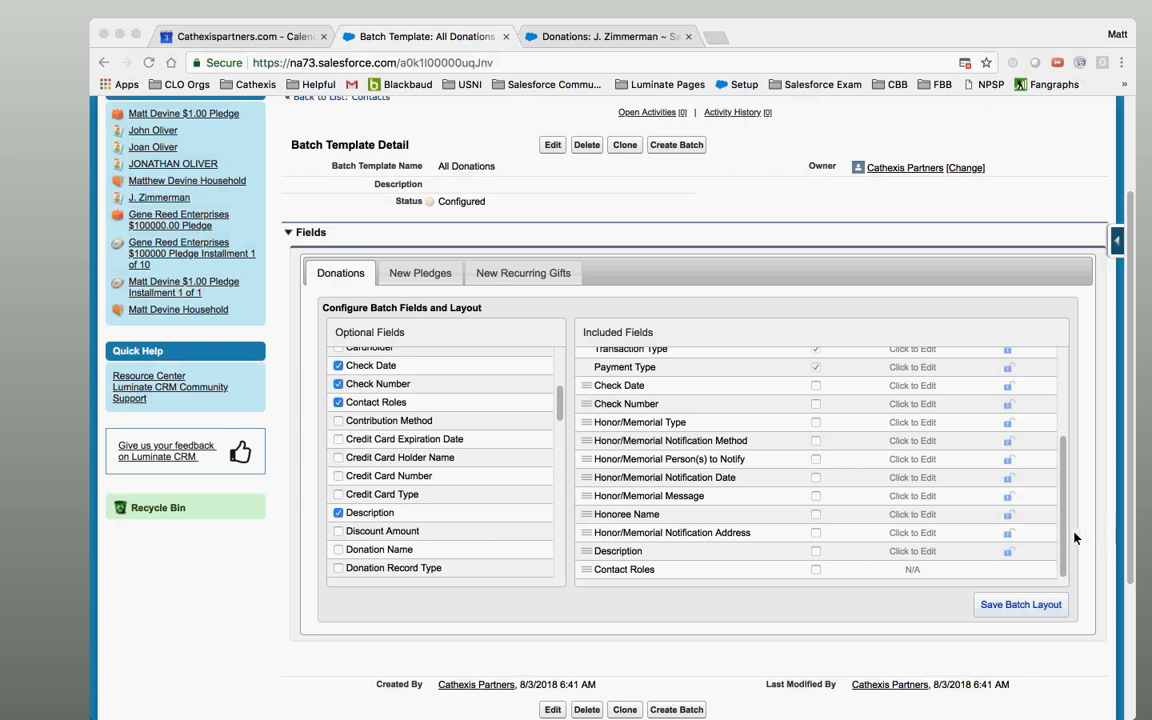
{"action": "left_click_drag", "start_coordinate": [1064, 505], "coordinate": [1062, 365]}
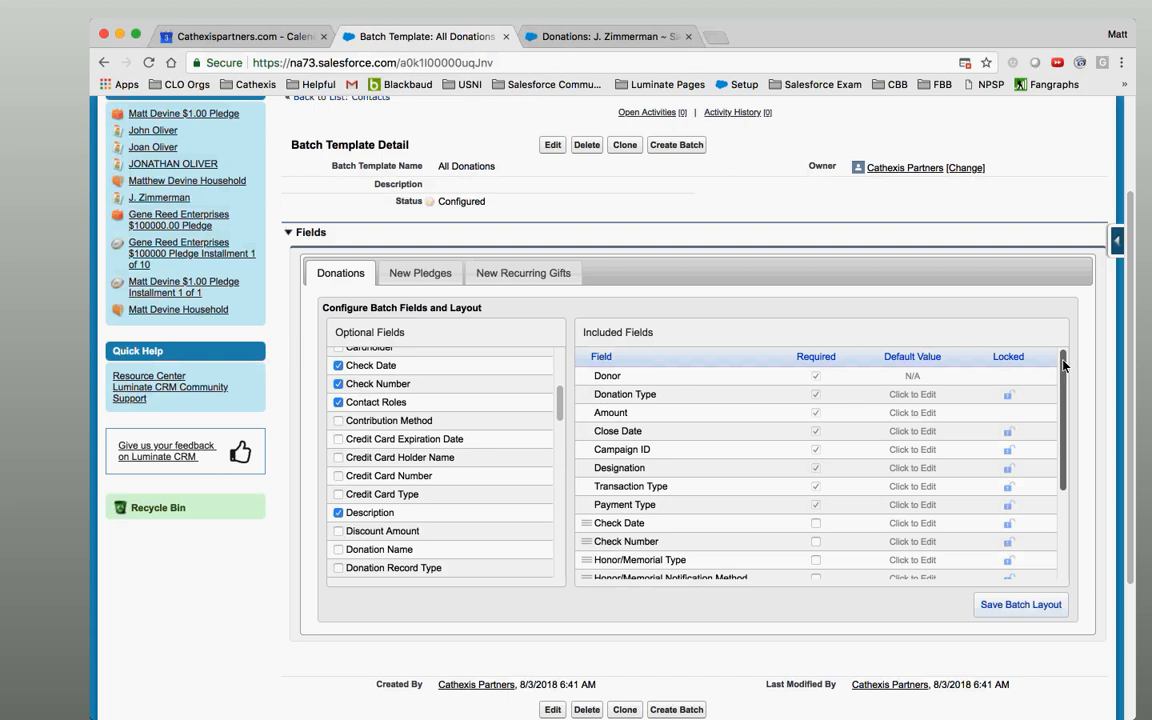
{"action": "mouse_move", "coordinate": [1062, 366]}
{"action": "left_mouse_down"}
{"action": "mouse_move", "coordinate": [1064, 381]}
{"action": "mouse_move", "coordinate": [990, 393]}
{"action": "mouse_move", "coordinate": [1066, 368]}
{"action": "left_mouse_up"}
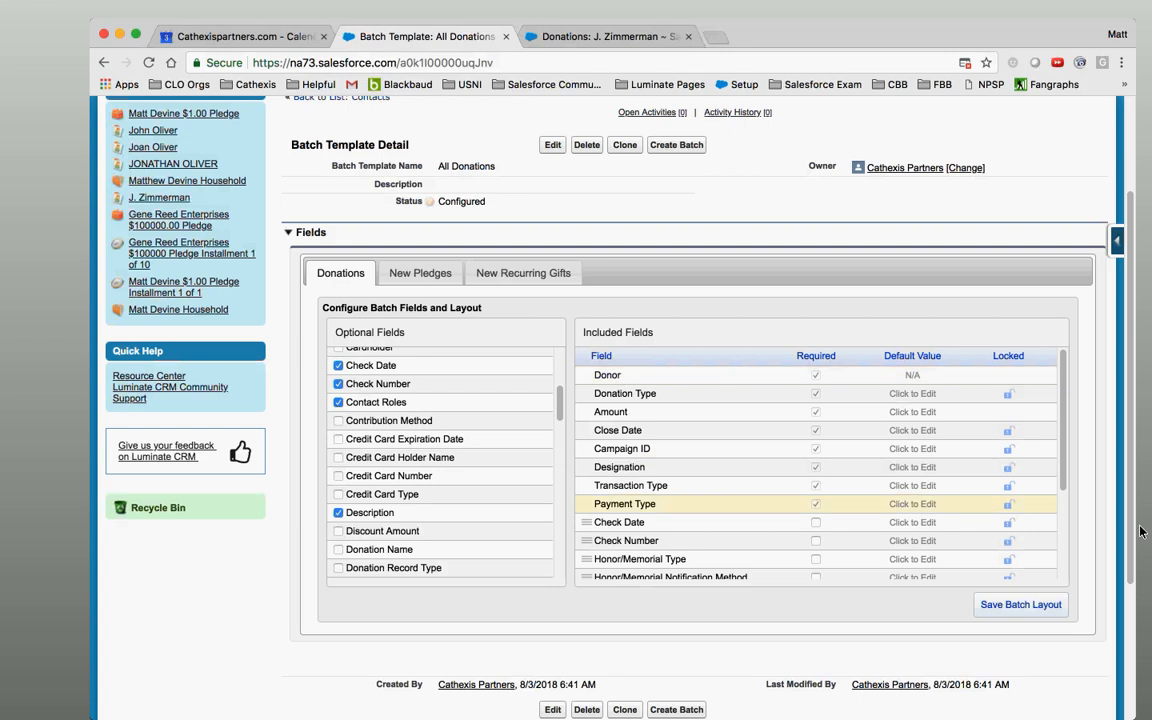
{"action": "left_click_drag", "start_coordinate": [1066, 442], "coordinate": [1066, 545]}
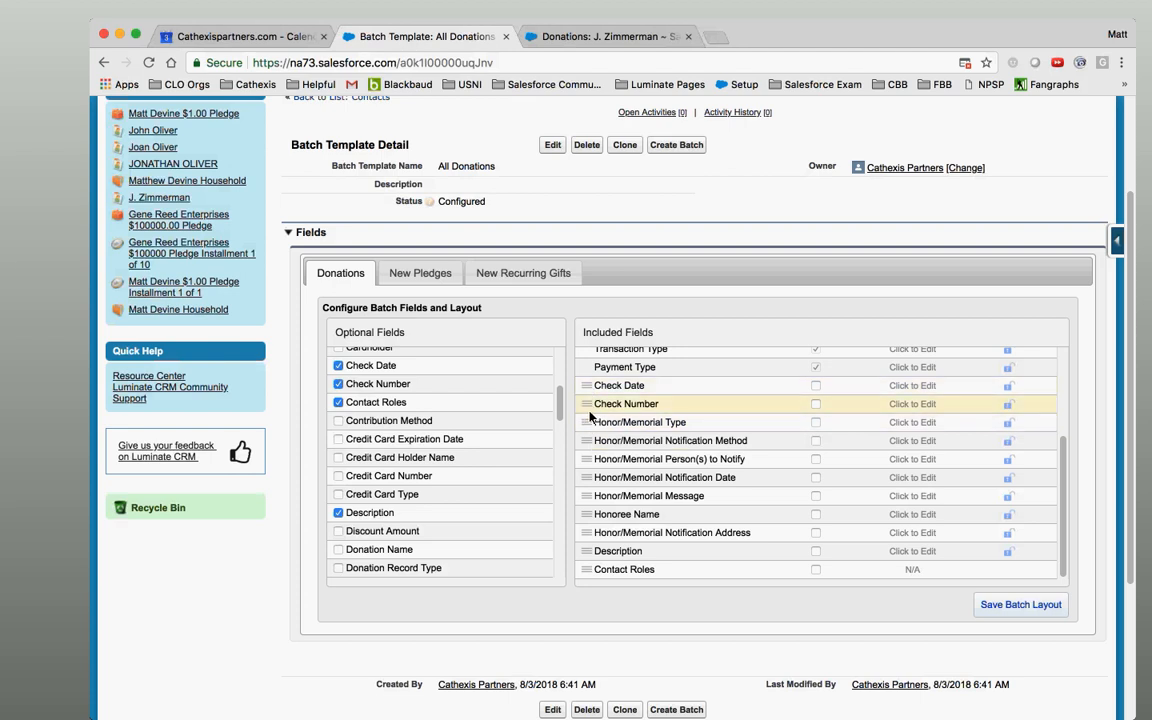
{"action": "left_click_drag", "start_coordinate": [588, 409], "coordinate": [588, 570]}
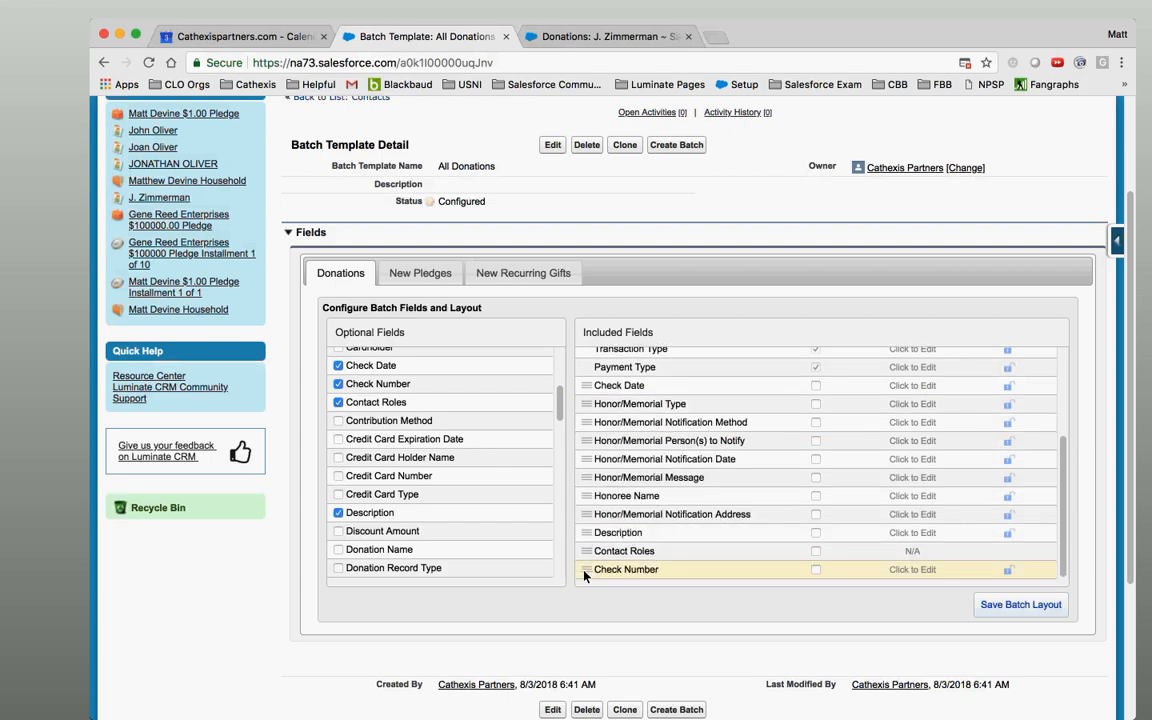
{"action": "left_click_drag", "start_coordinate": [585, 572], "coordinate": [587, 404]}
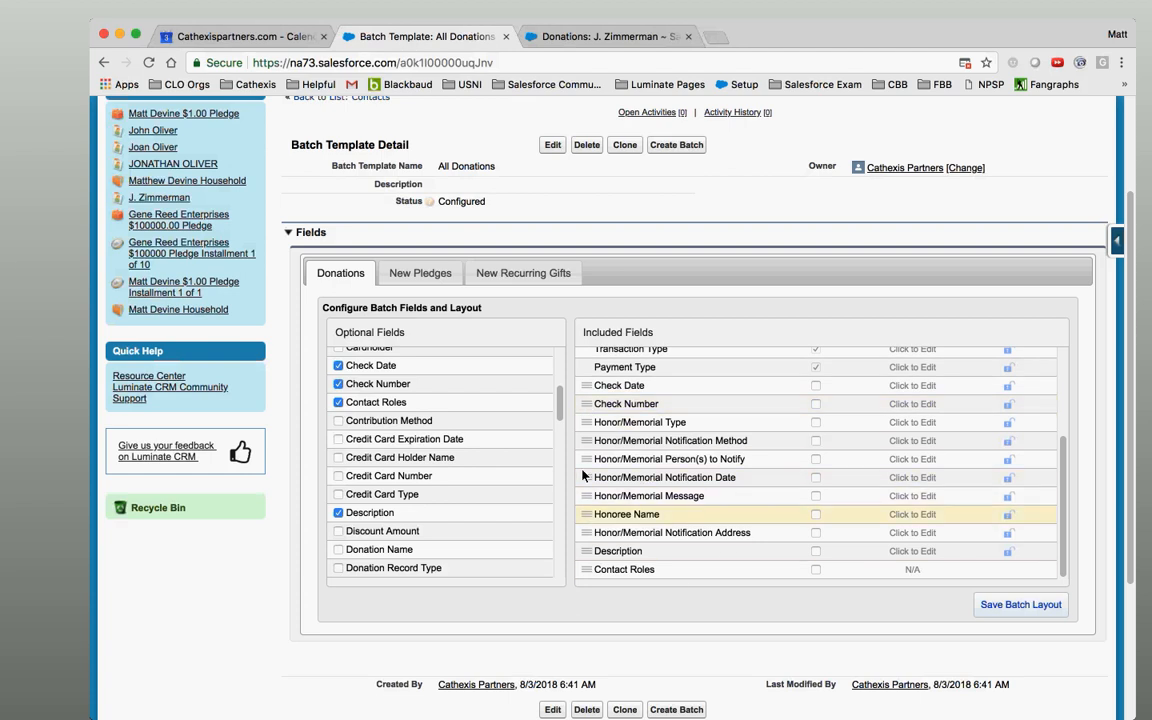
{"action": "left_click_drag", "start_coordinate": [1060, 522], "coordinate": [1060, 408]}
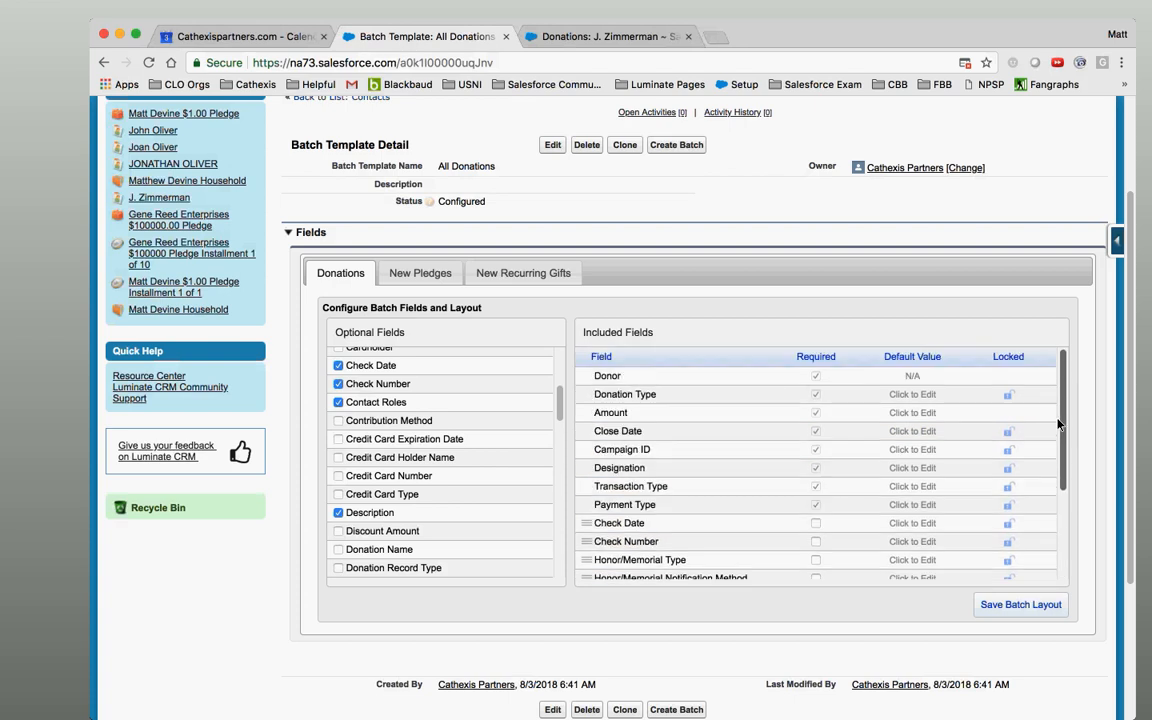
Review the Included Fields down to Payment Type and bring up its Default Value picklist.
{"action": "scroll", "coordinate": [1062, 432], "scroll_direction": "down", "scroll_amount": 1}
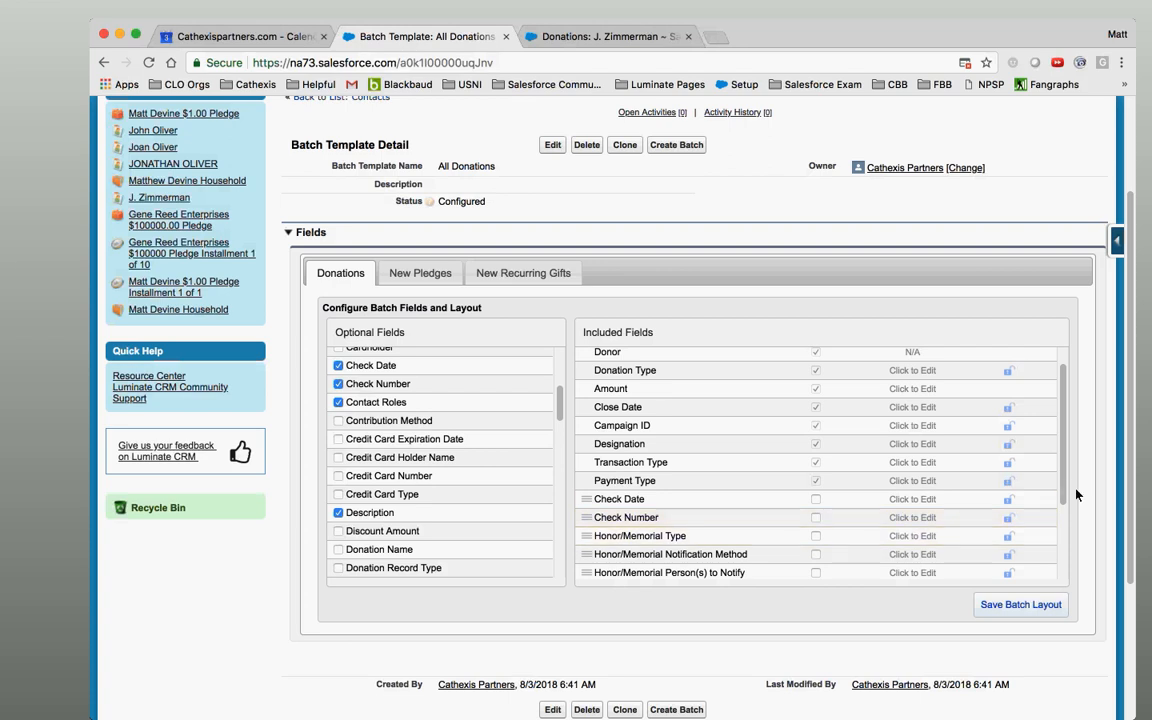
{"action": "left_click_drag", "start_coordinate": [1066, 485], "coordinate": [1066, 452]}
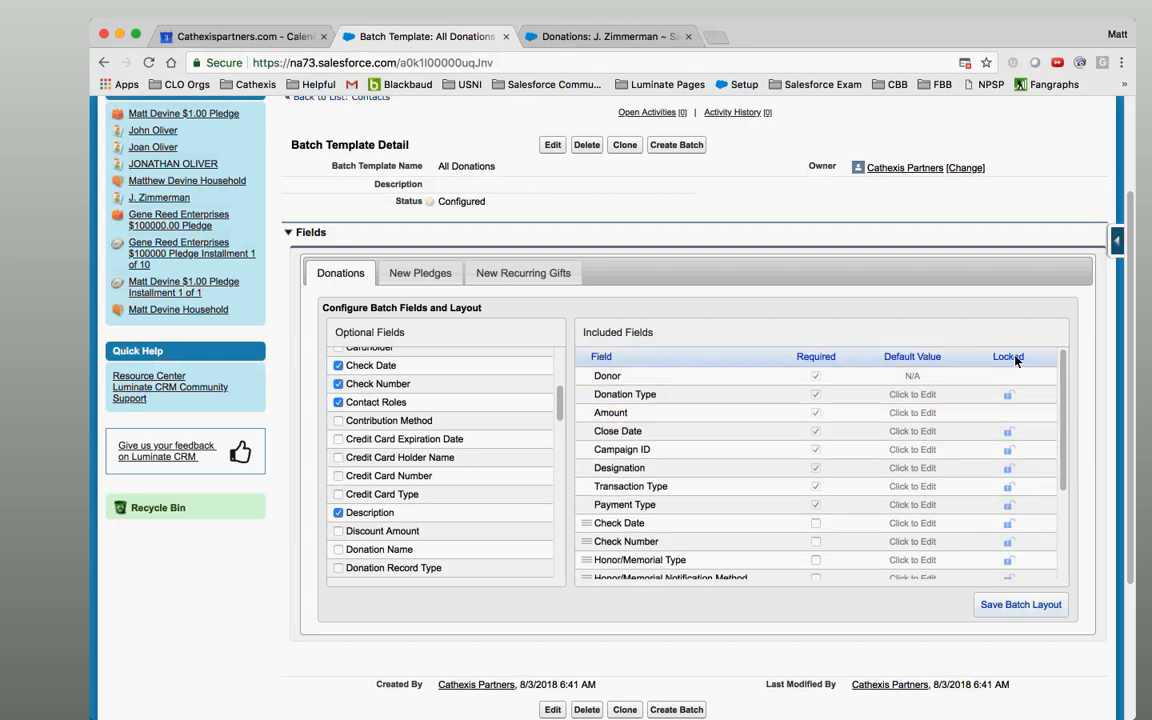
{"action": "left_click_drag", "start_coordinate": [1063, 427], "coordinate": [1072, 524]}
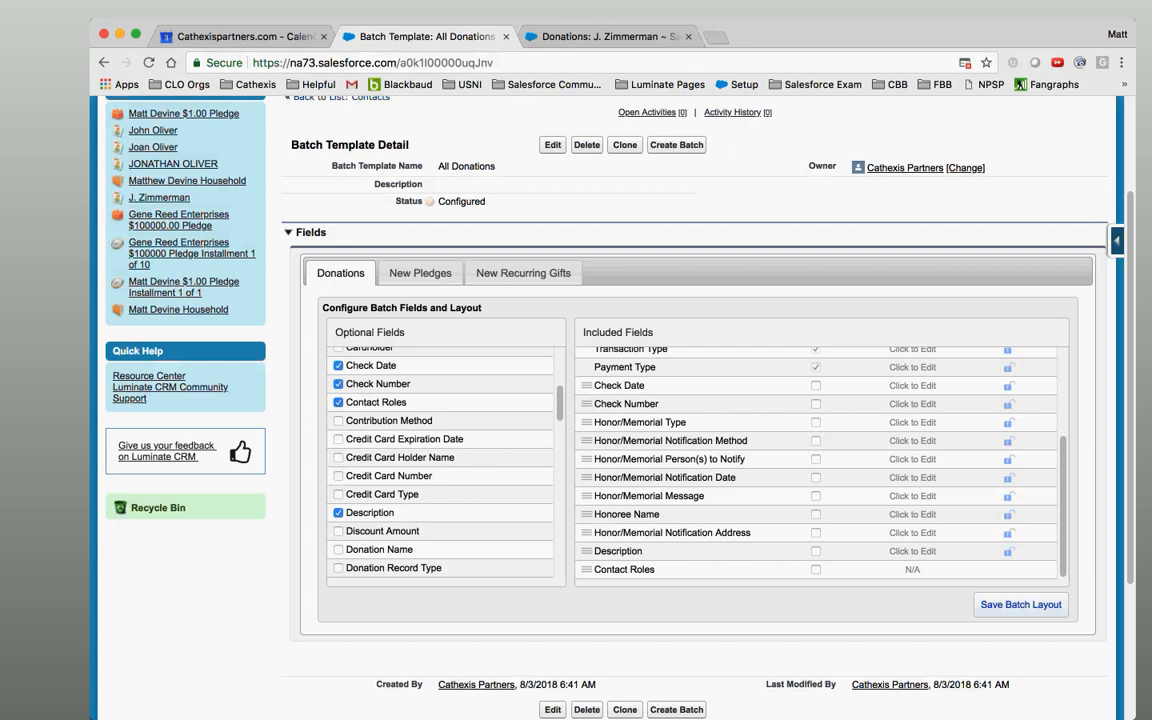
{"action": "left_click", "coordinate": [298, 620]}
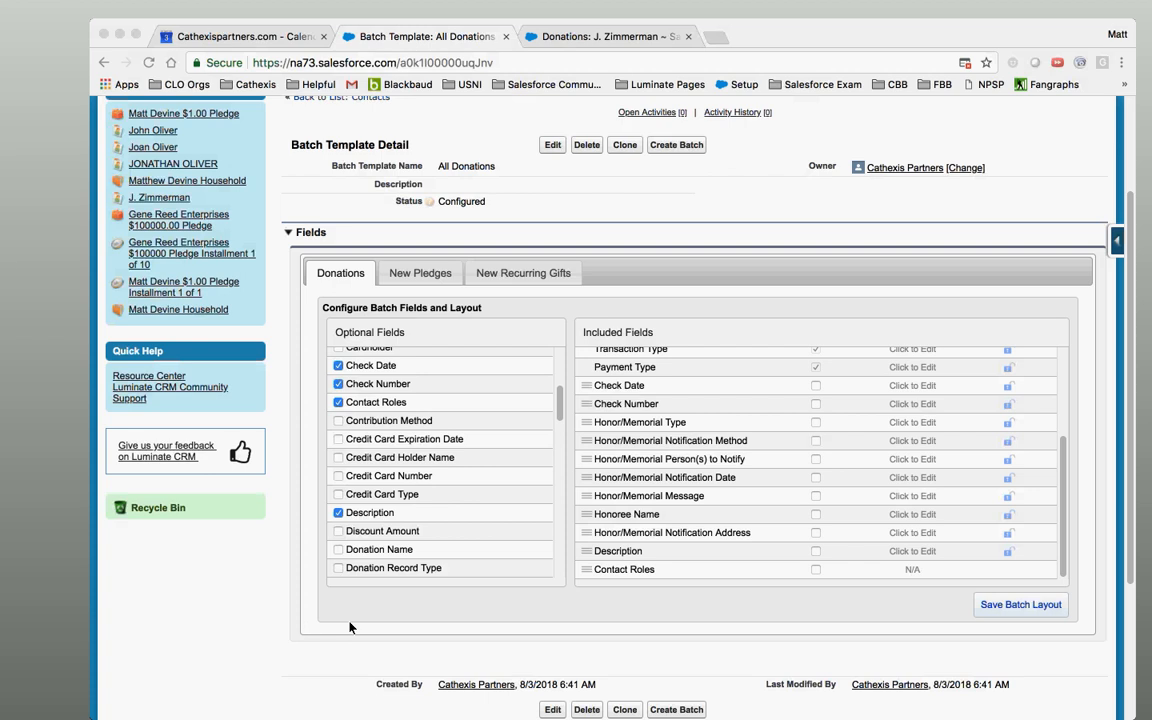
{"action": "left_click", "coordinate": [901, 370]}
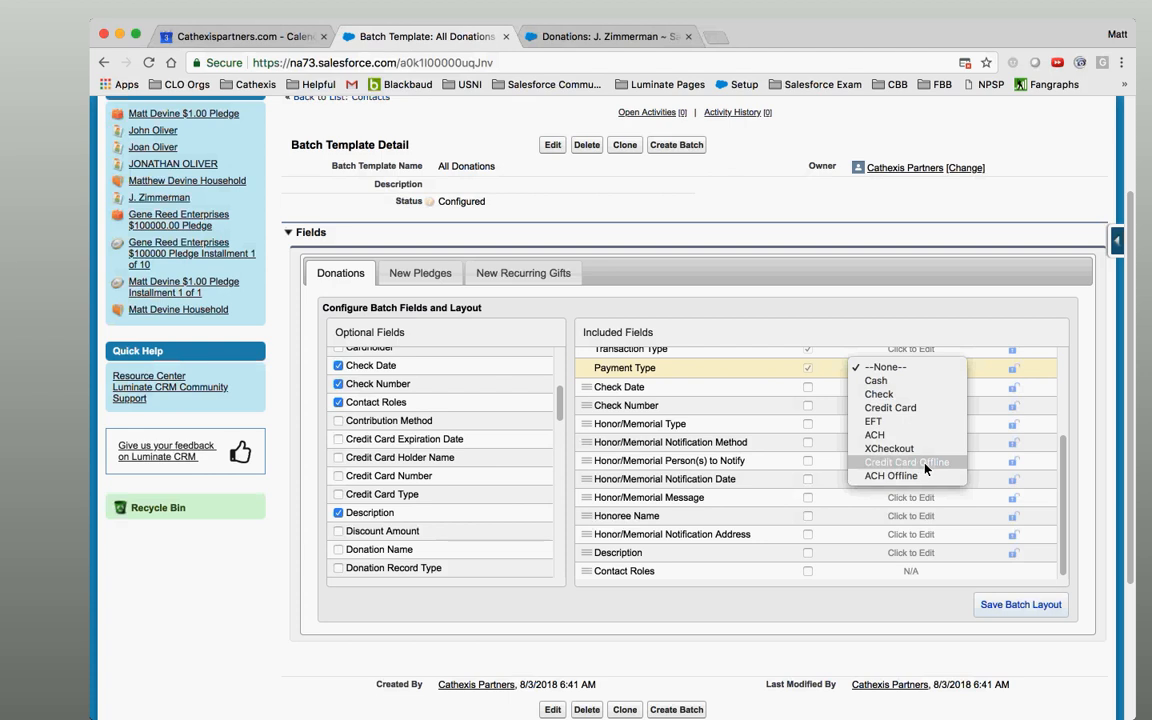
Leave Payment Type's default at --None-- and save the All Donations batch layout.
{"action": "left_click", "coordinate": [1093, 441]}
{"action": "left_click", "coordinate": [1092, 441]}
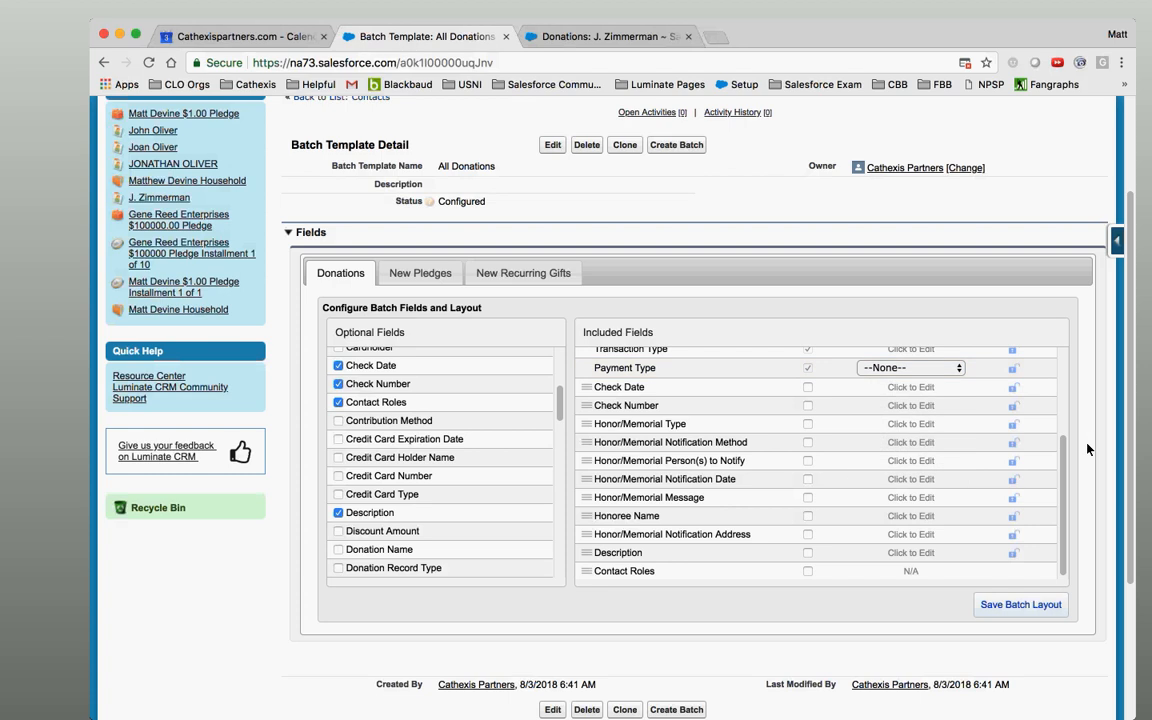
{"action": "left_click_drag", "start_coordinate": [1065, 475], "coordinate": [1062, 530]}
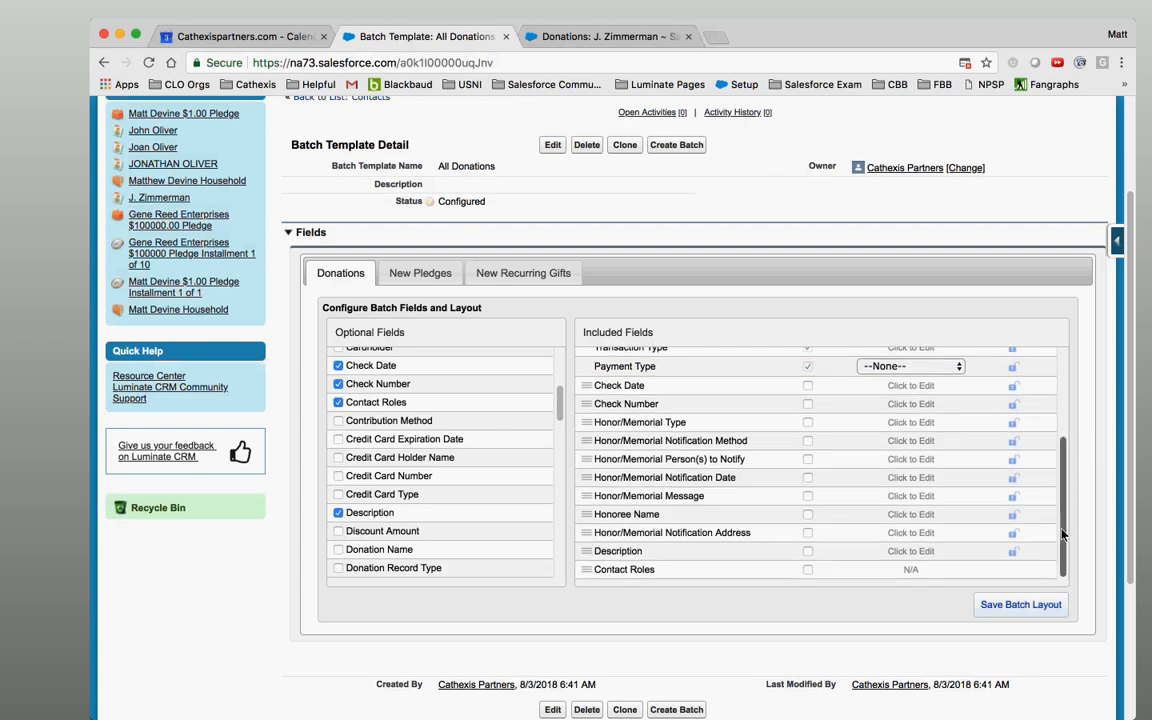
{"action": "left_click", "coordinate": [1014, 605]}
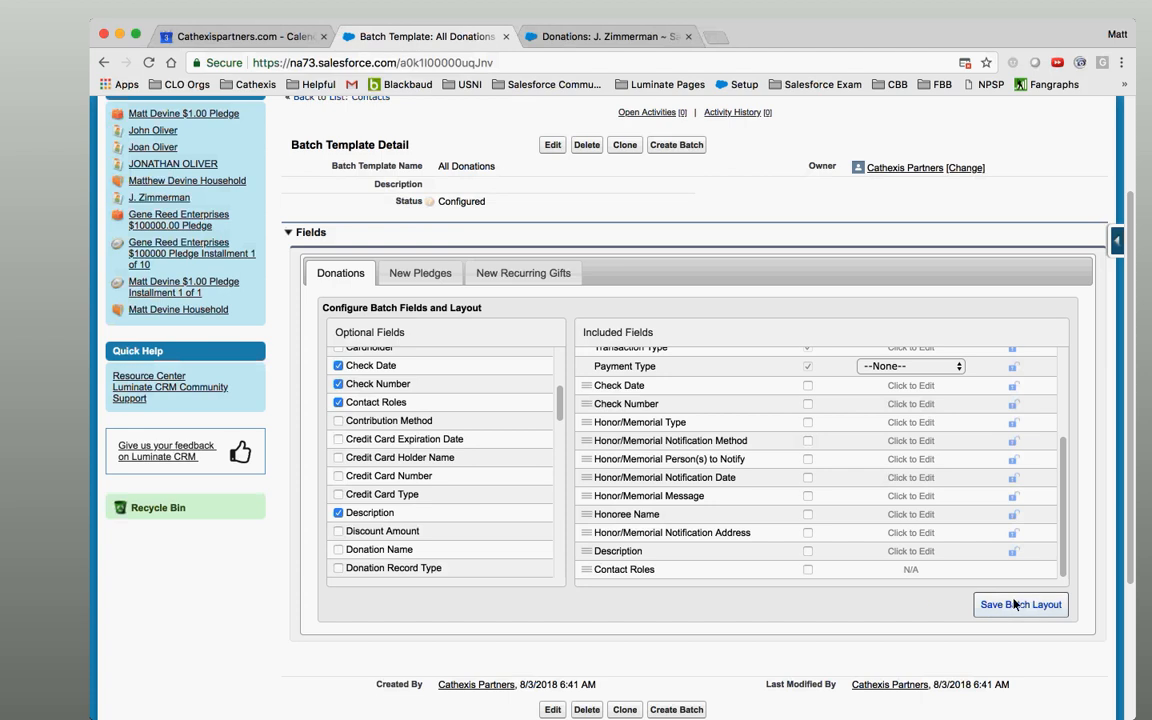
{"action": "left_click", "coordinate": [1014, 605]}
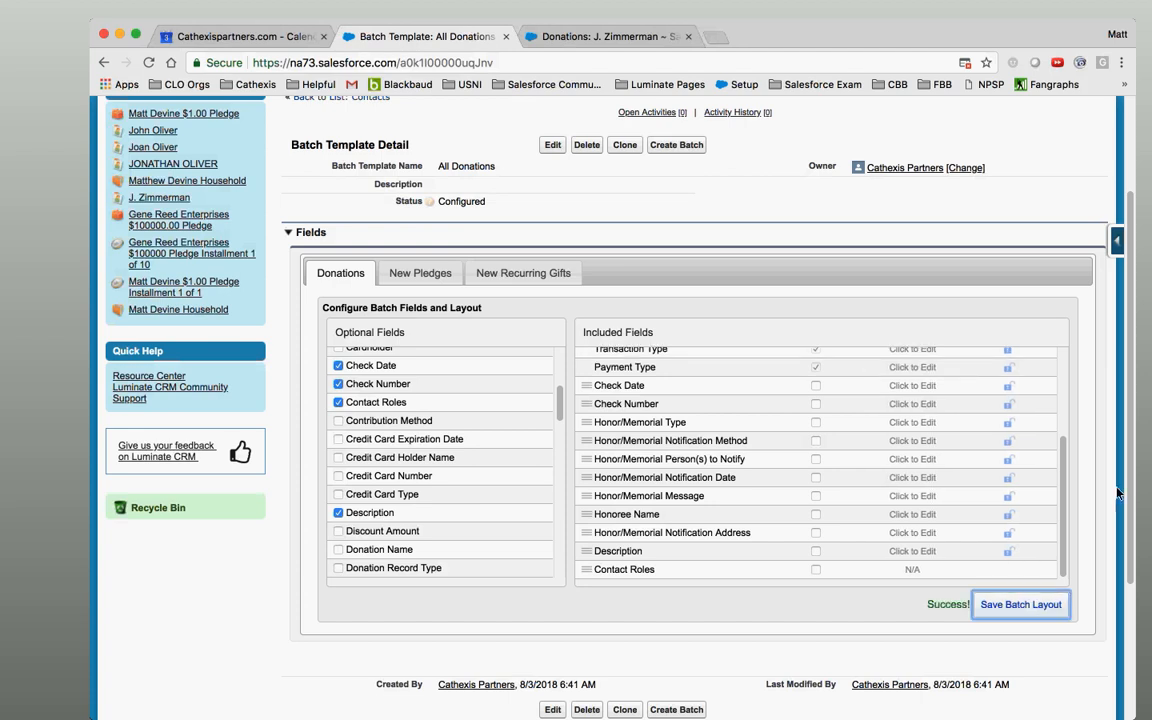
{"action": "scroll", "coordinate": [1120, 420], "scroll_direction": "up", "scroll_amount": 2}
{"action": "scroll", "coordinate": [1120, 420], "scroll_direction": "up", "scroll_amount": 1}
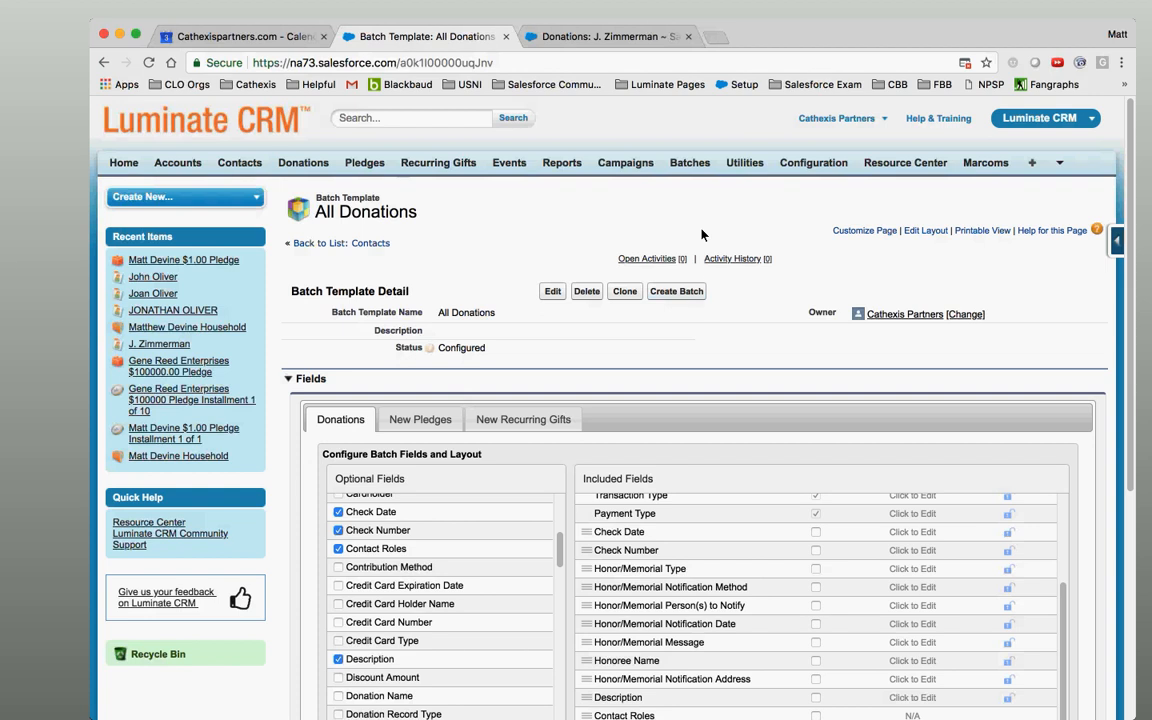
{"action": "left_click", "coordinate": [690, 165]}
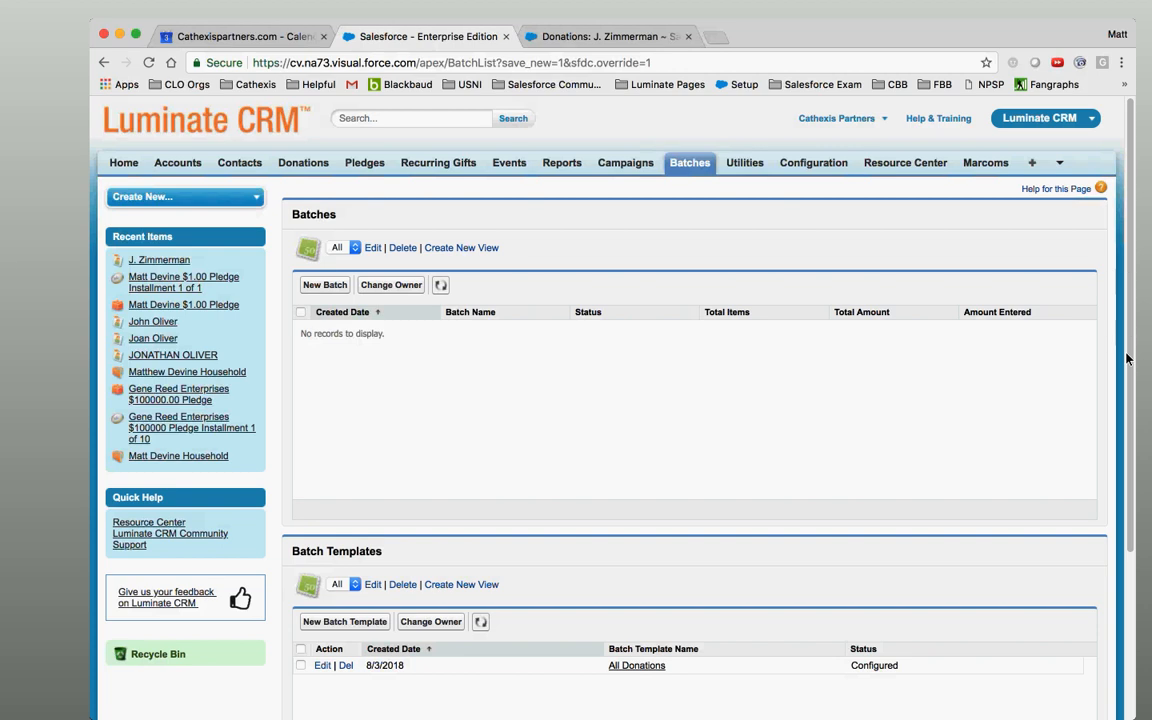
{"action": "scroll", "coordinate": [1127, 358], "scroll_direction": "down", "scroll_amount": 2}
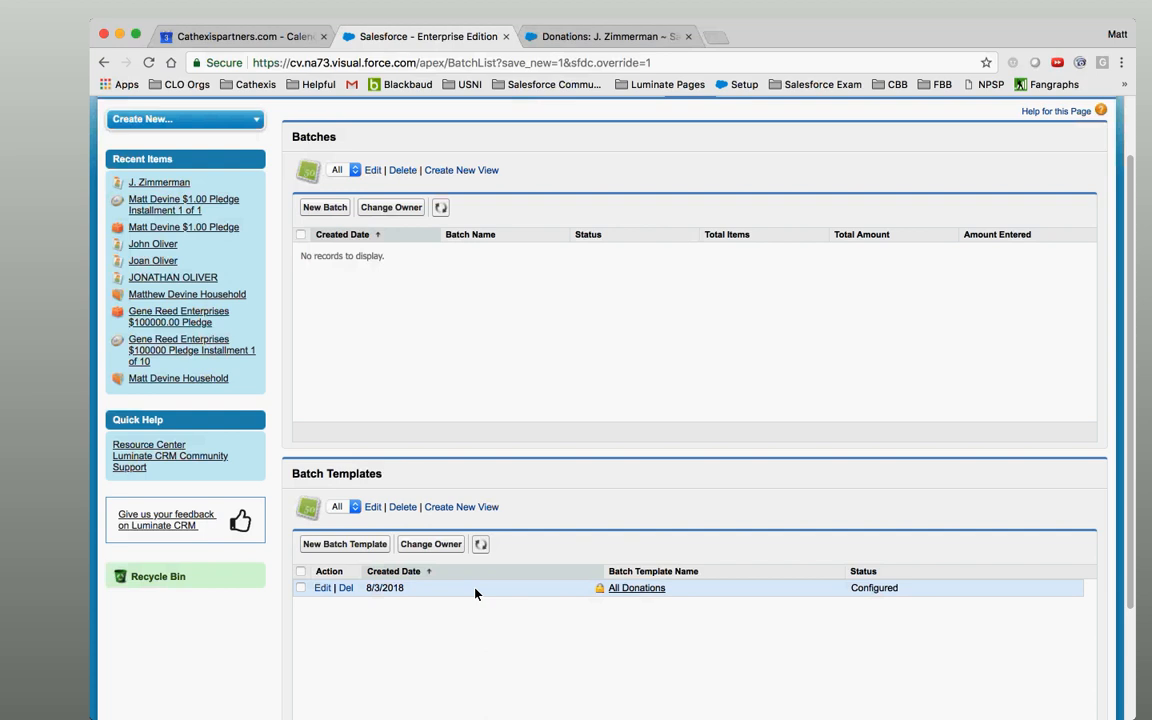
{"action": "left_click", "coordinate": [640, 588]}
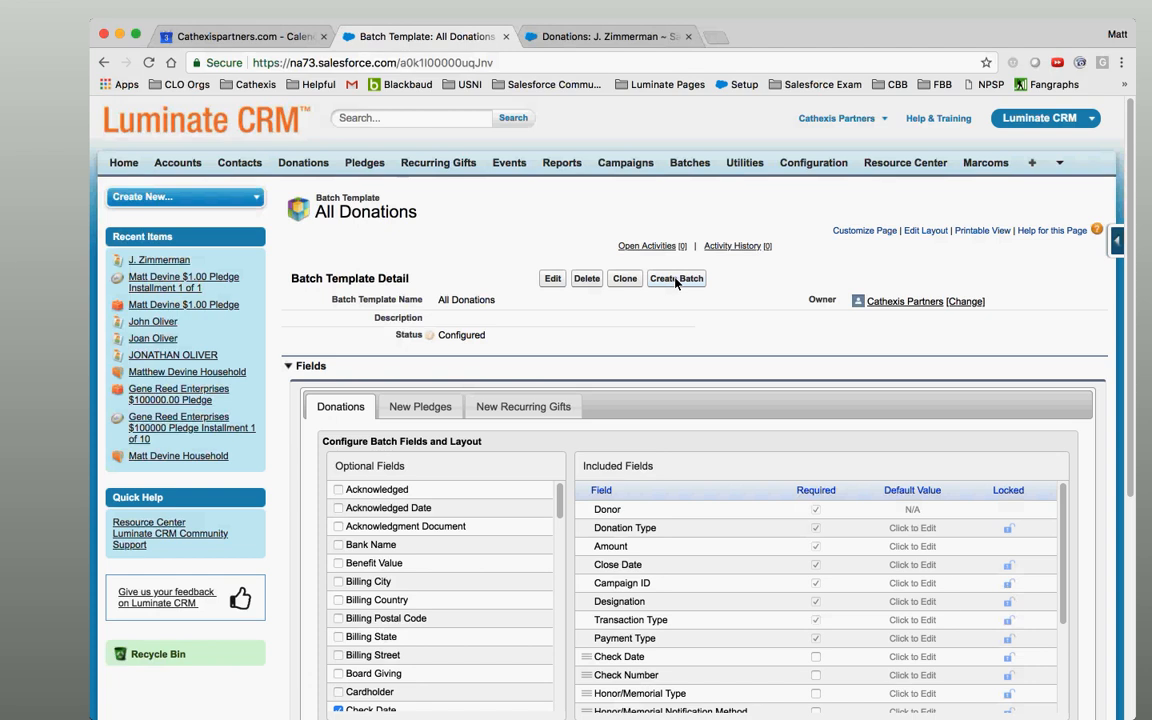
{"action": "left_click", "coordinate": [675, 280]}
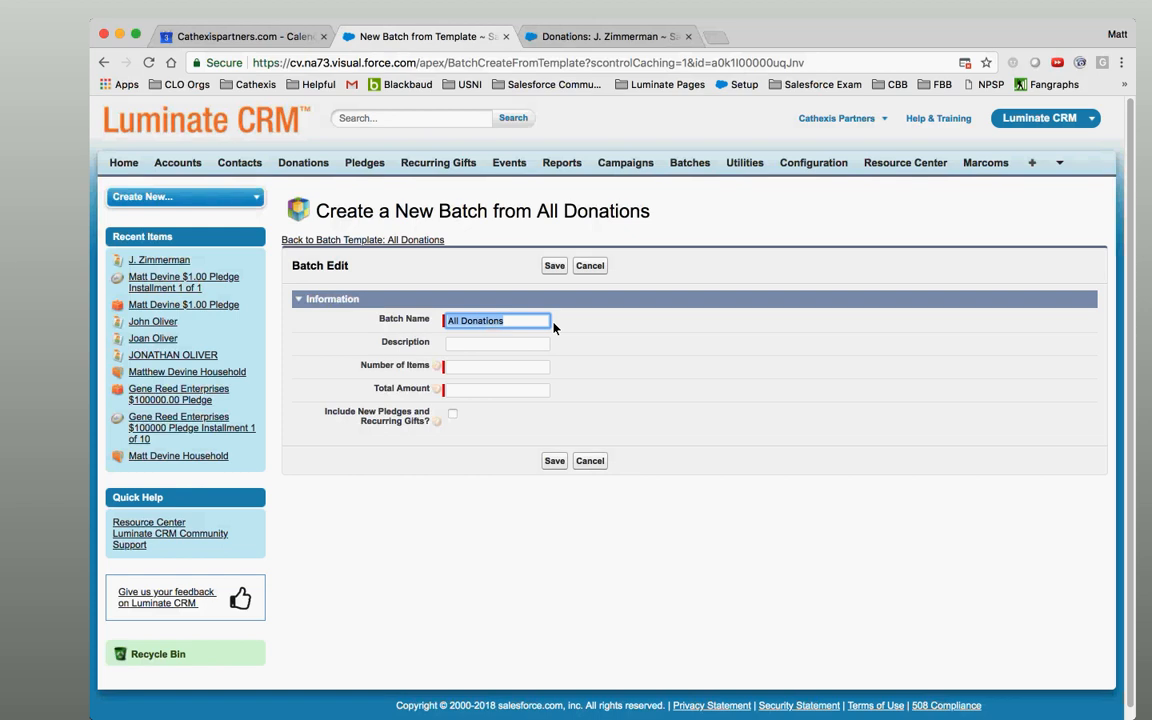
Start a new batch from the All Donations template.
{"action": "left_click", "coordinate": [299, 693]}
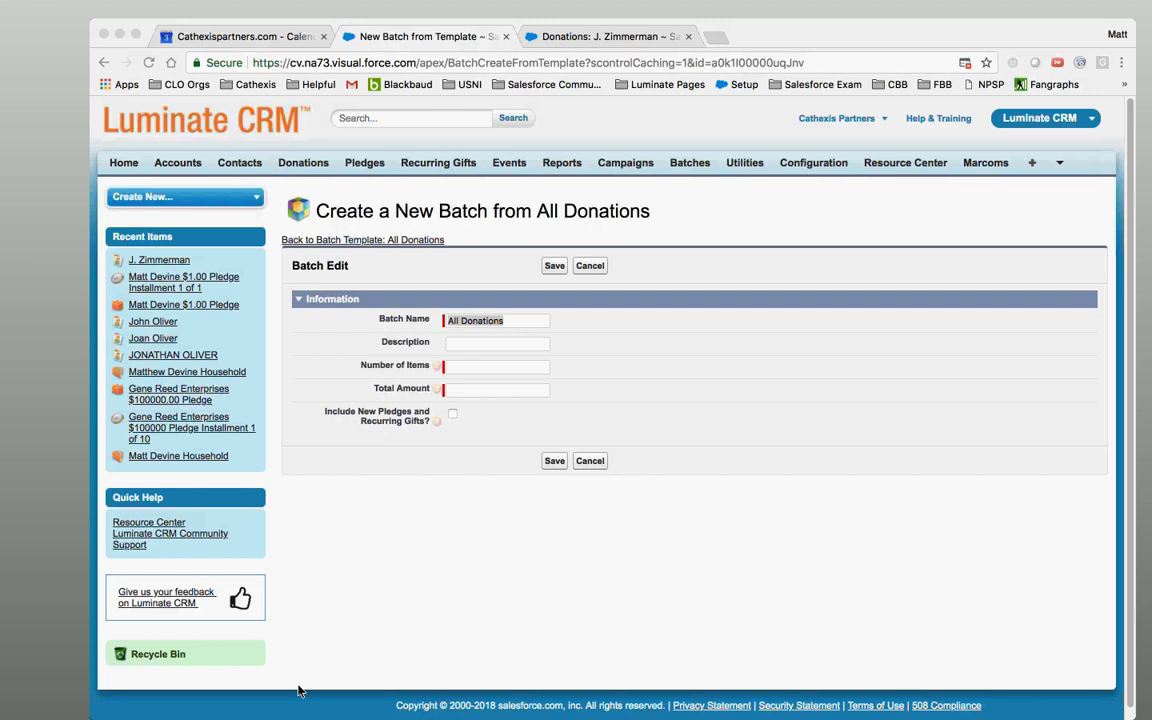
Include new pledges and recurring gifts, with 4 total items and a 550 total amount.
{"action": "left_click", "coordinate": [454, 419]}
{"action": "left_click", "coordinate": [453, 414]}
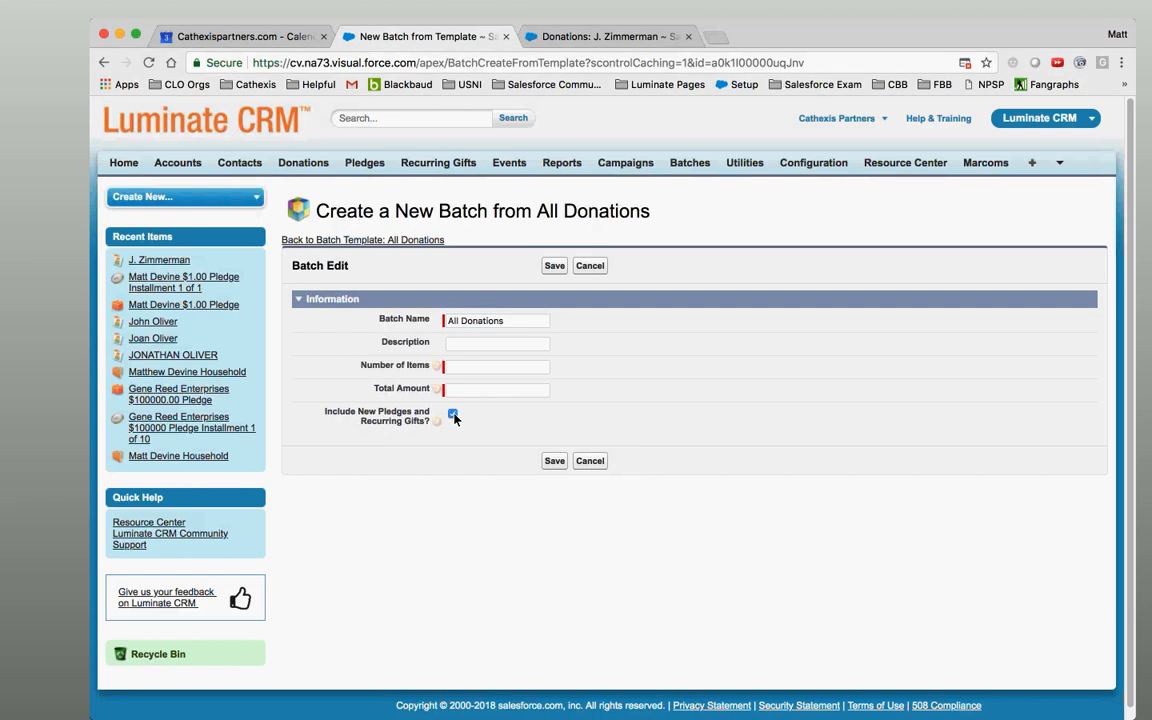
{"action": "left_click", "coordinate": [497, 369]}
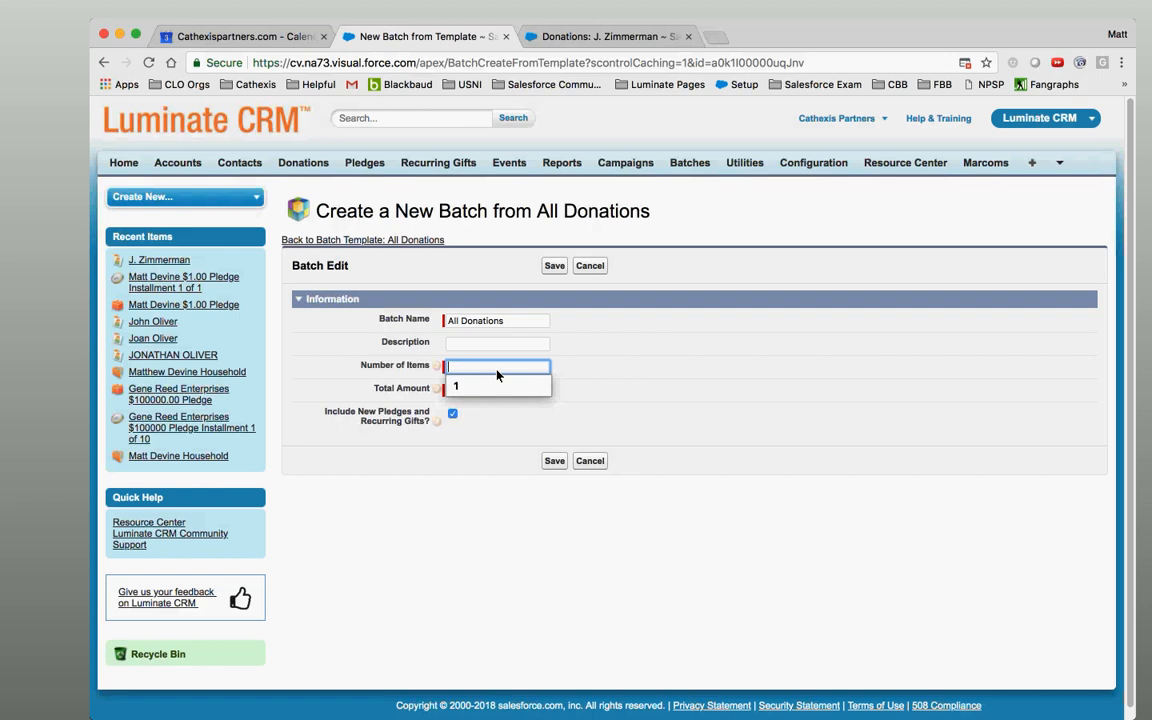
{"action": "type", "text": "4"}
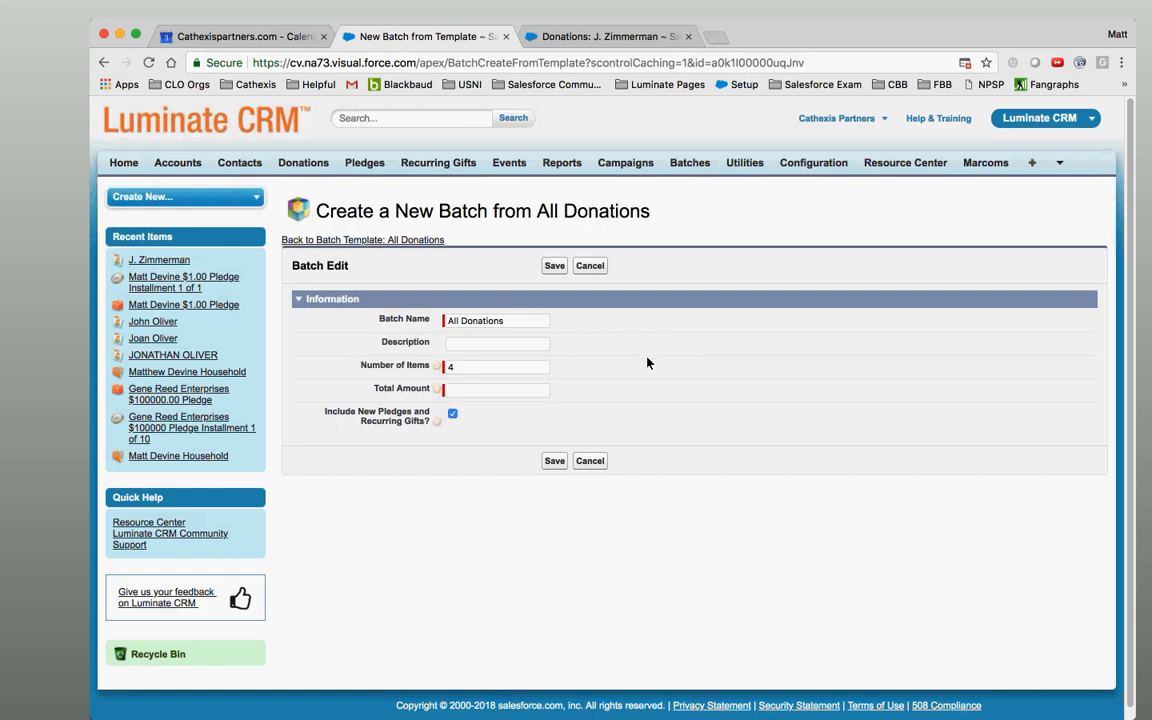
{"action": "left_click", "coordinate": [530, 390]}
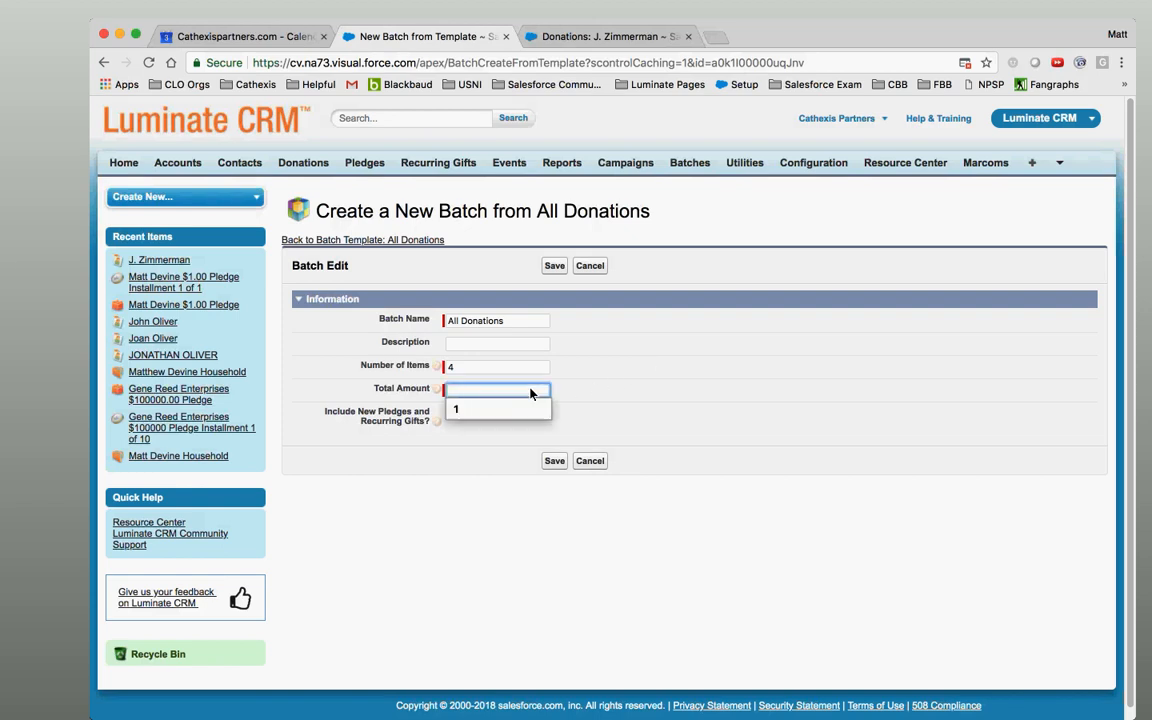
{"action": "type", "text": "500"}
{"action": "key", "text": "BackSpace"}
{"action": "type", "text": "50"}
{"action": "key", "text": "BackSpace"}
{"action": "key", "text": "BackSpace"}
{"action": "key", "text": "BackSpace"}
{"action": "type", "text": "50"}
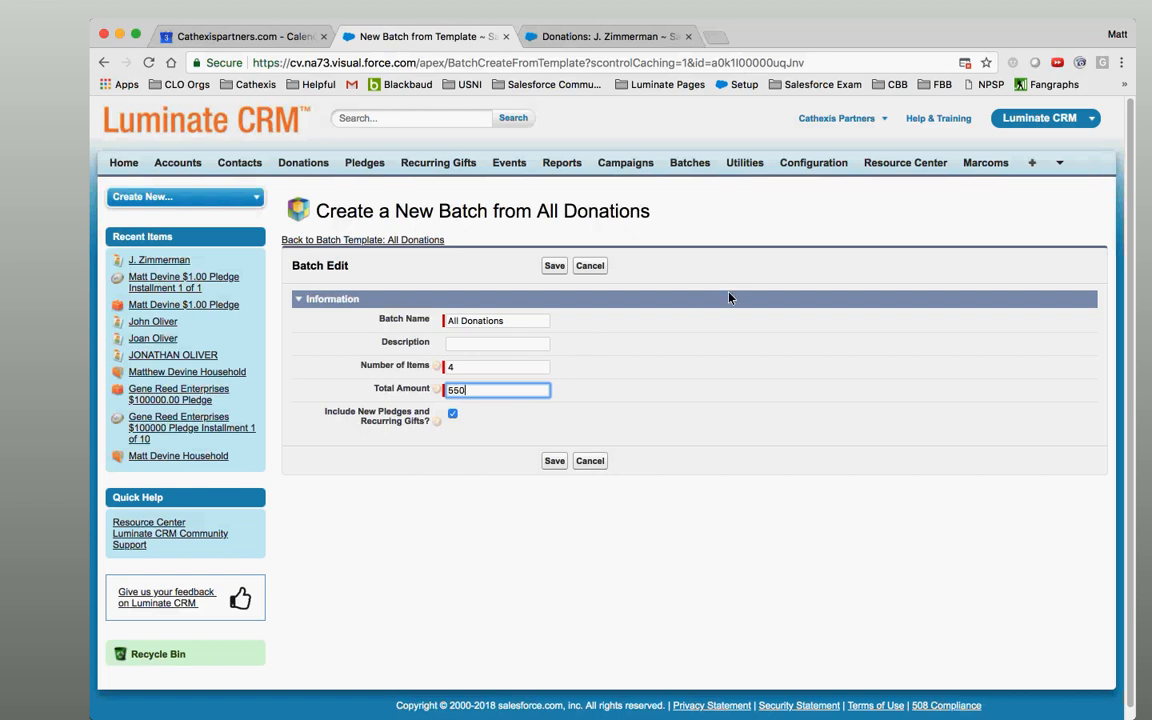
{"action": "left_click", "coordinate": [662, 380]}
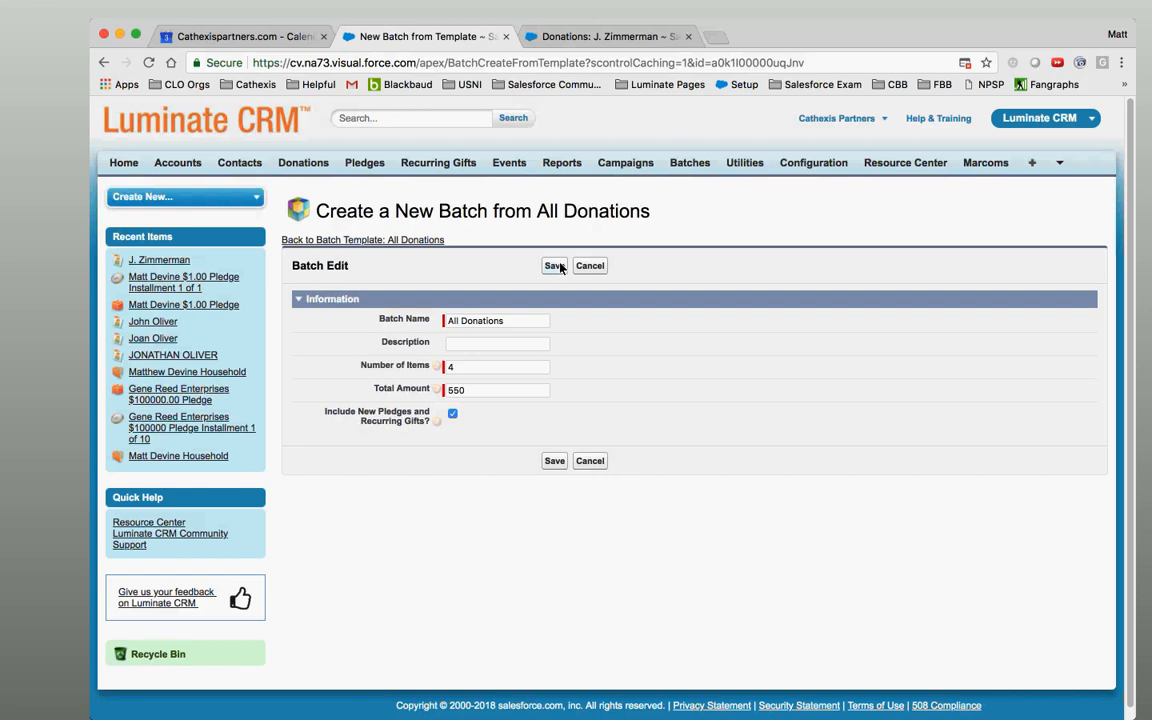
Rename the batch from All Donations to 'Batch - 20180803'.
{"action": "triple_click", "coordinate": [518, 320]}
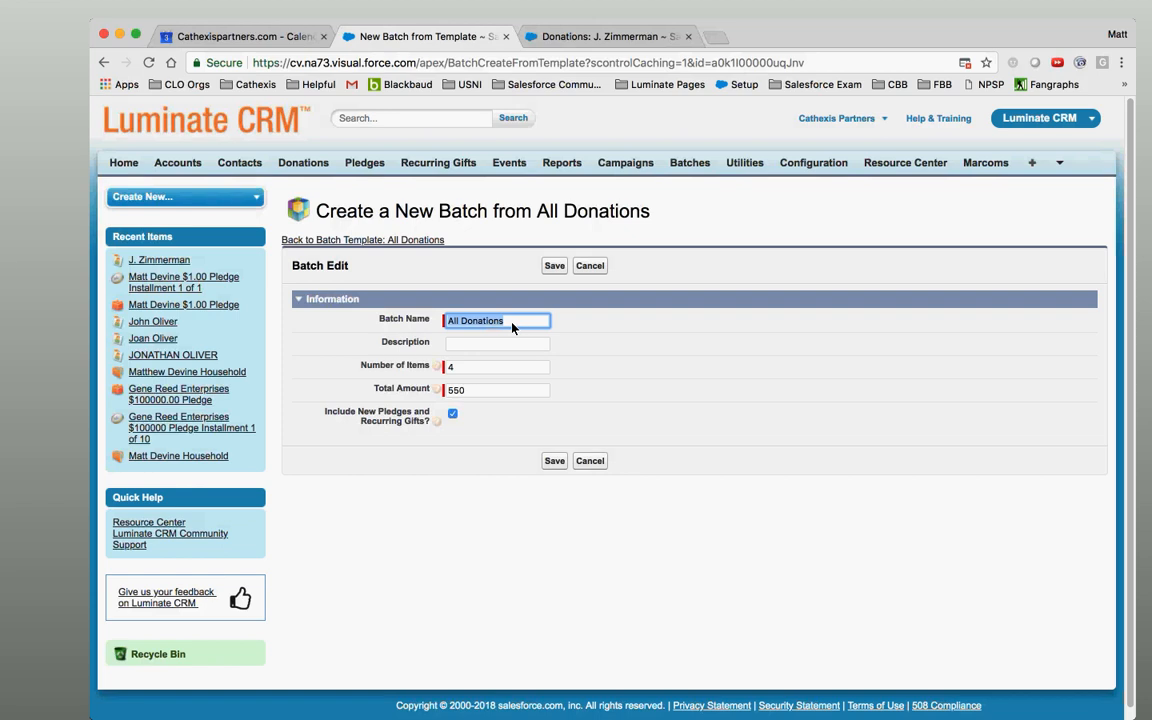
{"action": "key", "text": "BackSpace"}
{"action": "scroll", "coordinate": [512, 327], "scroll_direction": "down", "scroll_amount": 1}
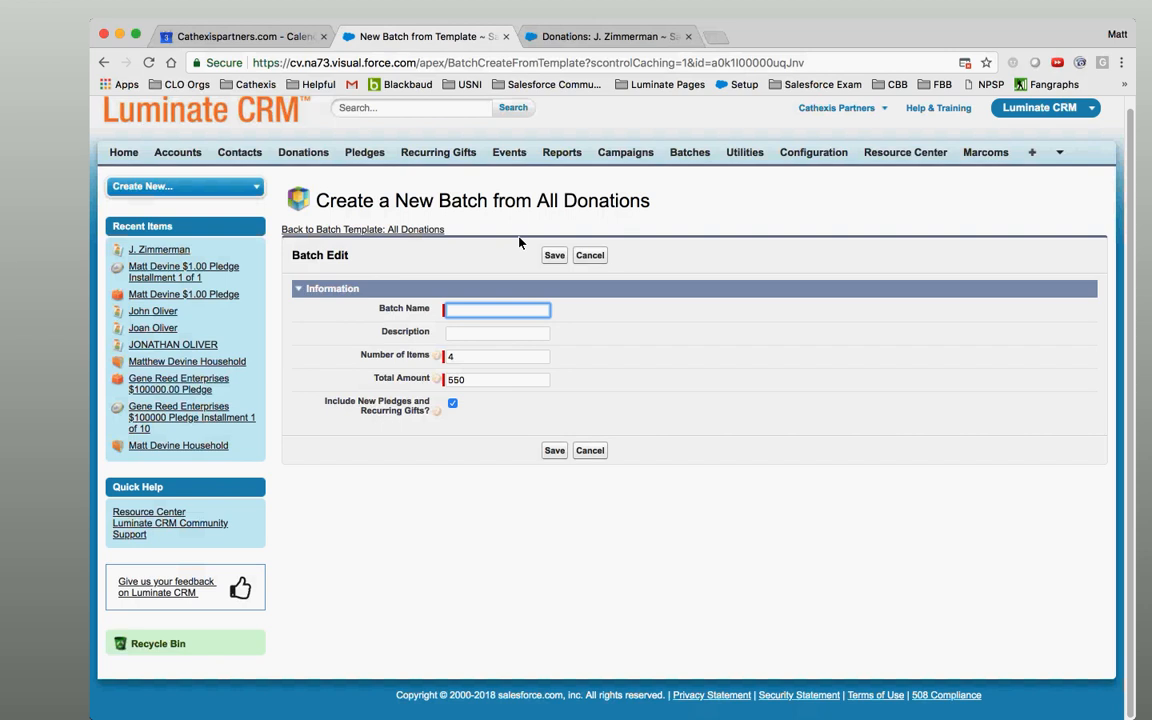
{"action": "type", "text": "Batch -"}
{"action": "type", "text": "20180803"}
Save Batch - 20180803 and review its detail page and Included Fields list.
{"action": "left_click", "coordinate": [555, 256]}
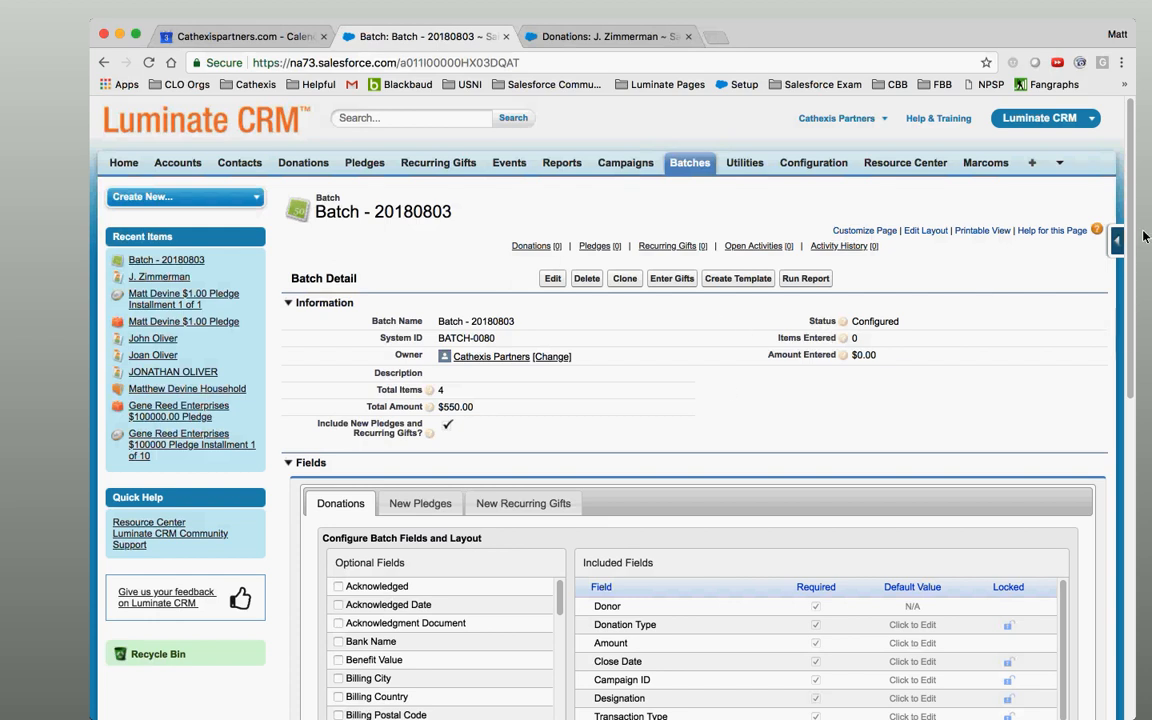
{"action": "scroll", "coordinate": [1122, 342], "scroll_direction": "down", "scroll_amount": 3}
{"action": "scroll", "coordinate": [1150, 340], "scroll_direction": "down", "scroll_amount": 2}
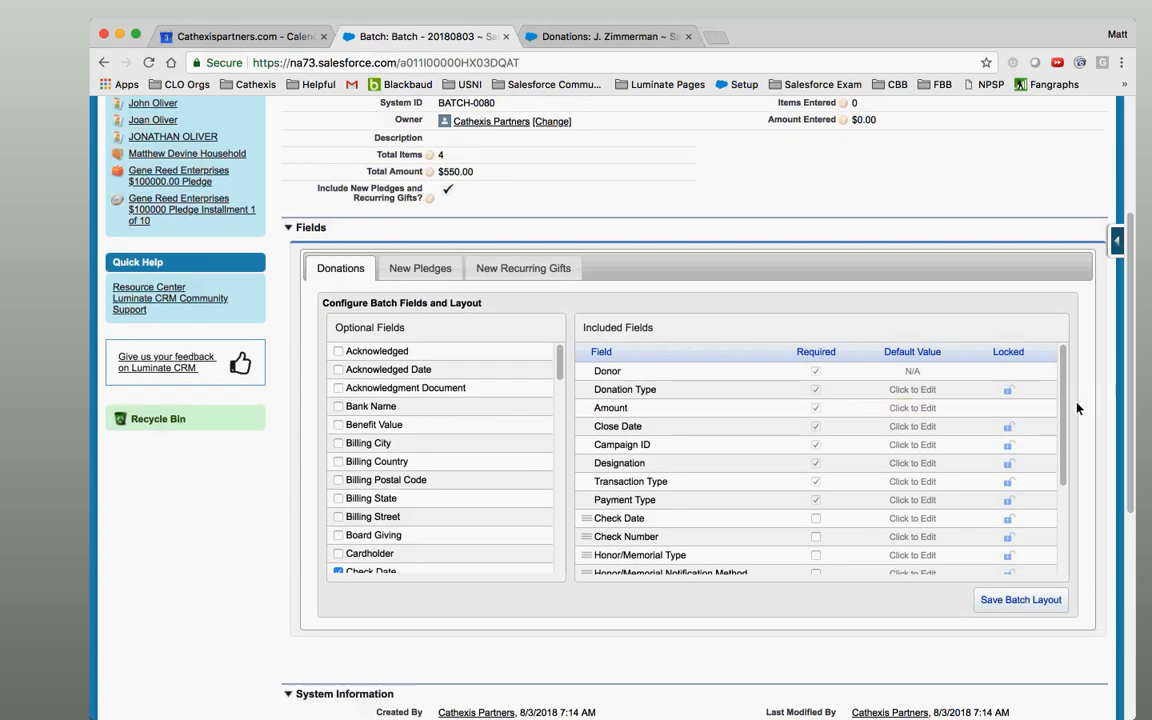
{"action": "scroll", "coordinate": [1062, 476], "scroll_direction": "down", "scroll_amount": 3}
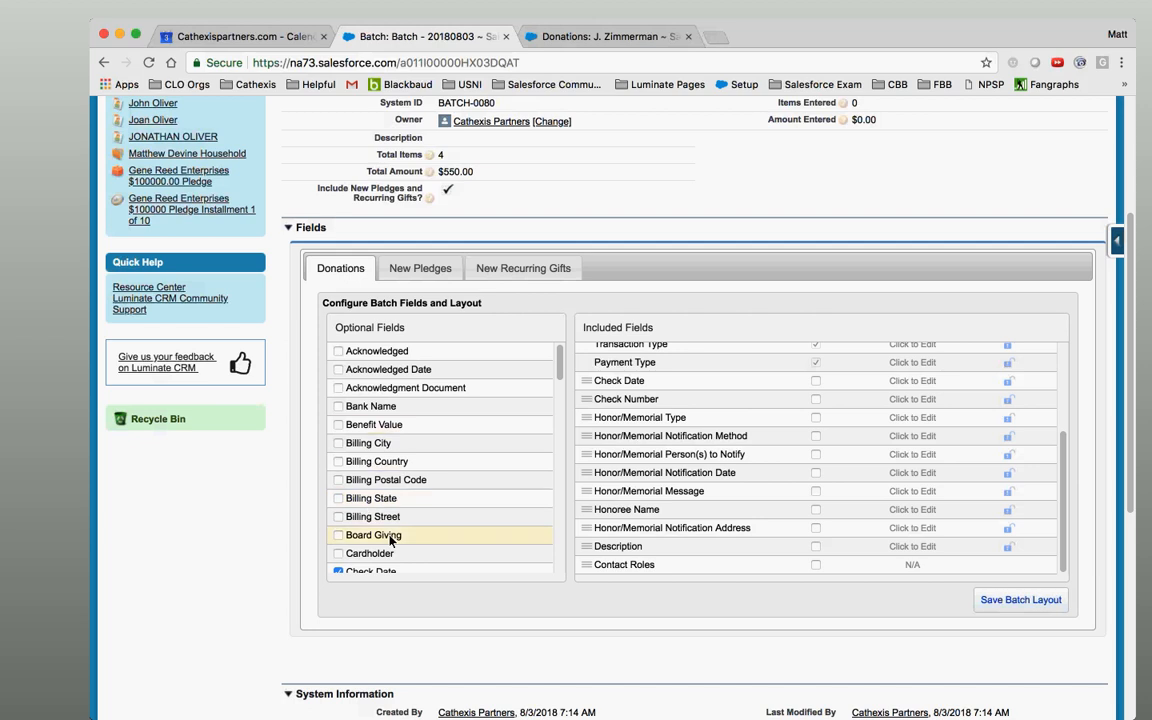
{"action": "left_click_drag", "start_coordinate": [1066, 537], "coordinate": [1066, 420]}
{"action": "scroll", "coordinate": [520, 238], "scroll_direction": "up", "scroll_amount": 3}
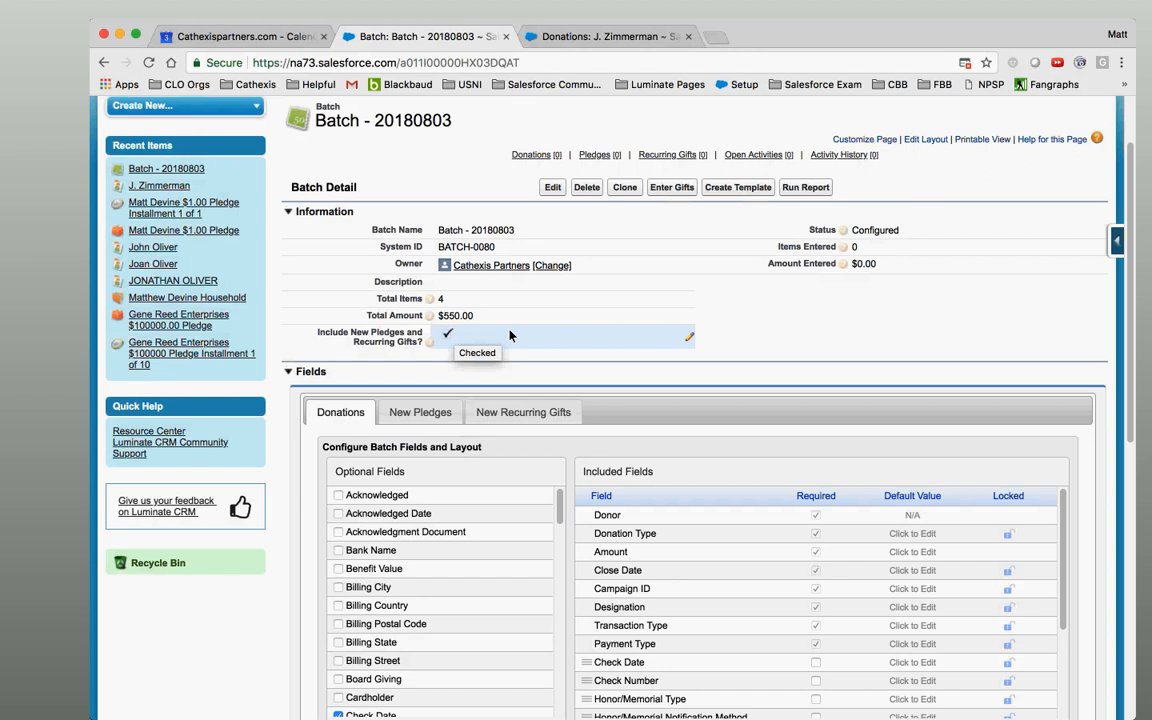
Begin gift entry for Batch - 20180803, keeping Individual Gift as row 1's donation type.
{"action": "left_click", "coordinate": [675, 190]}
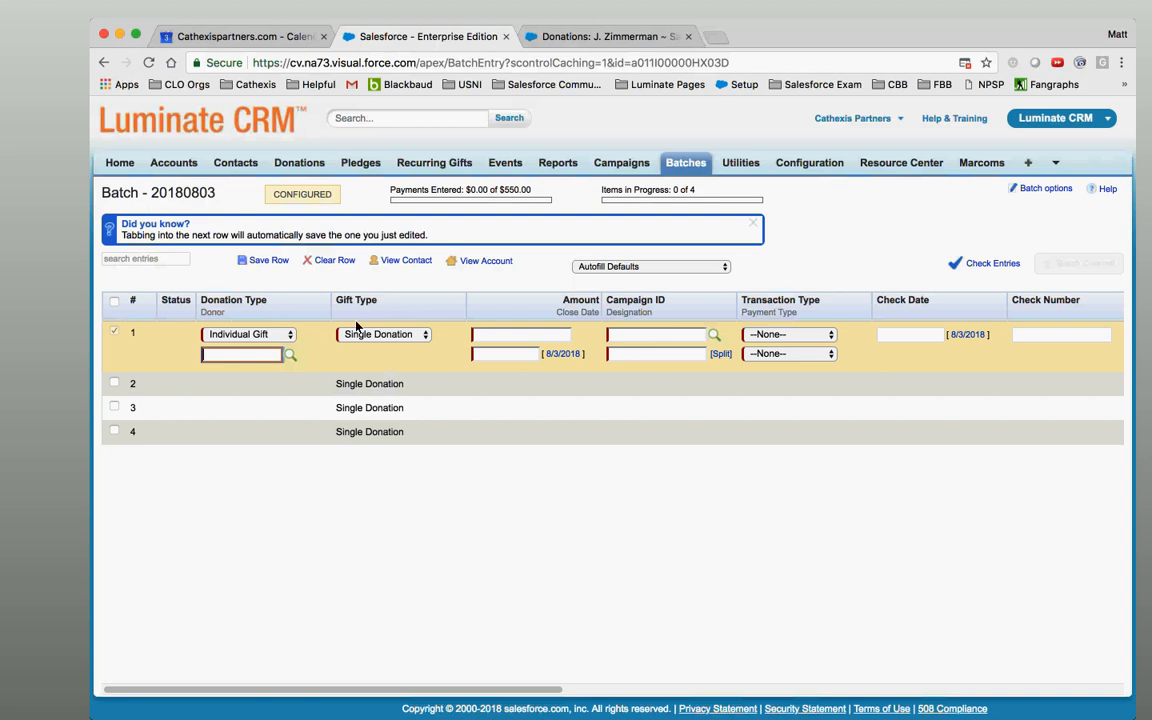
{"action": "left_click_drag", "start_coordinate": [215, 302], "coordinate": [240, 302]}
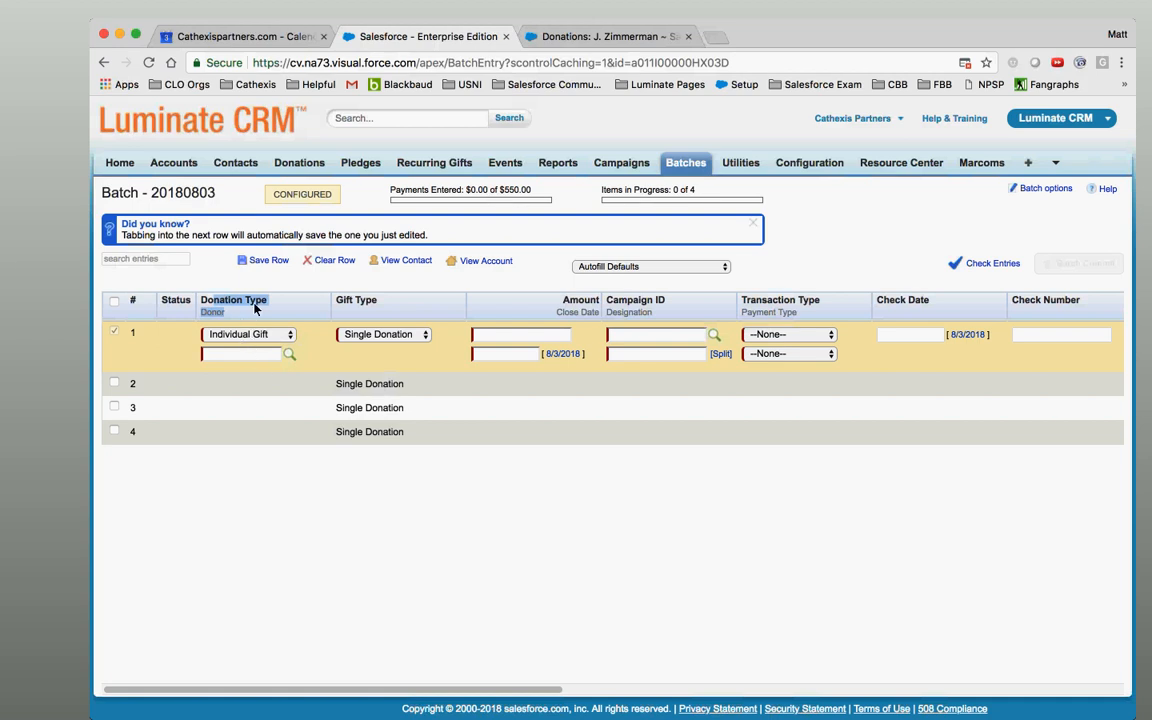
{"action": "left_click", "coordinate": [240, 305]}
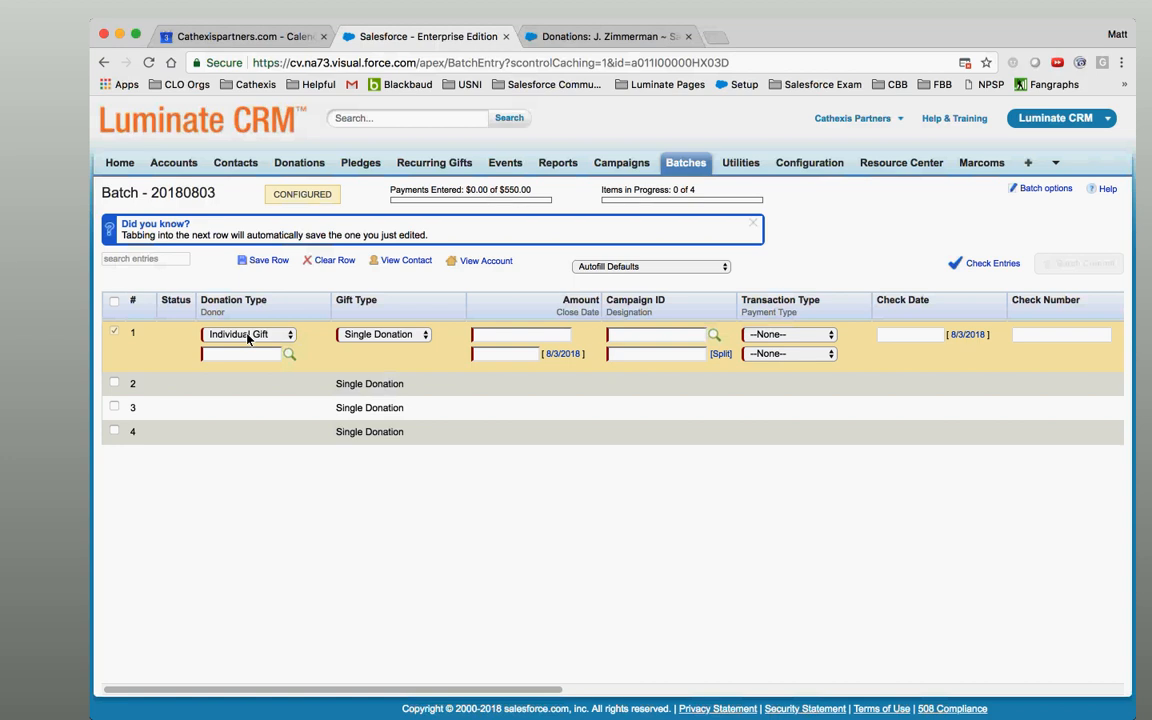
{"action": "left_click", "coordinate": [247, 335]}
{"action": "left_click", "coordinate": [247, 336]}
{"action": "left_click", "coordinate": [240, 357]}
{"action": "left_click", "coordinate": [385, 368]}
{"action": "left_click", "coordinate": [558, 337]}
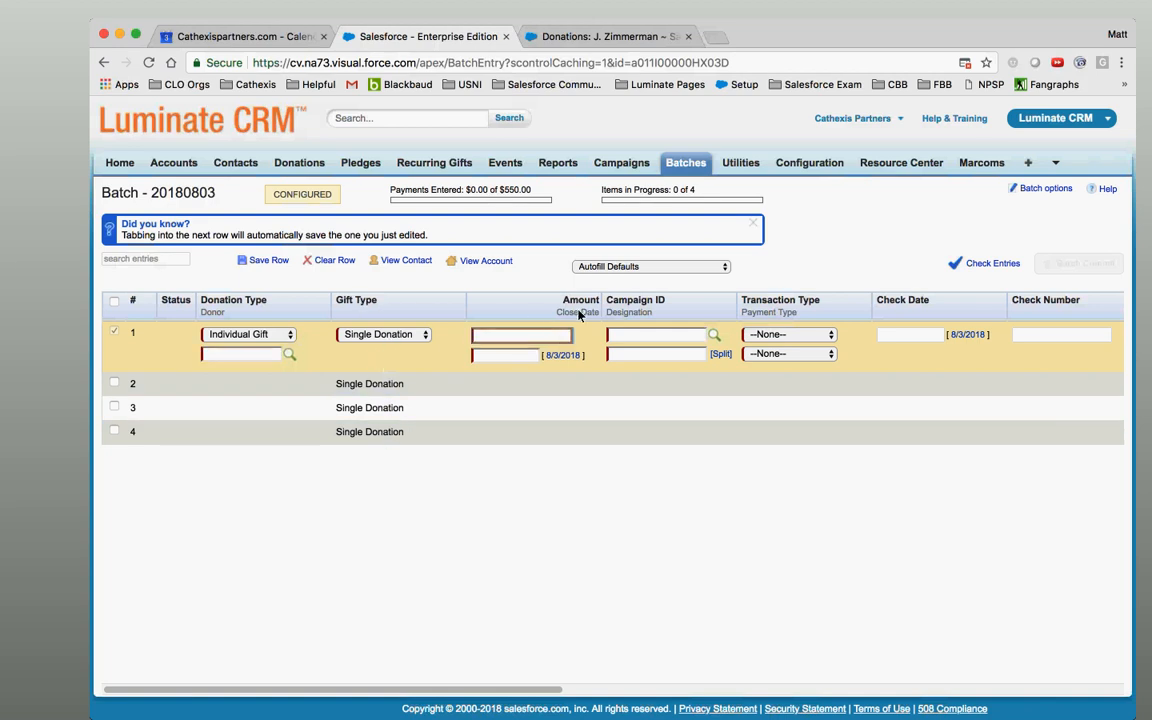
{"action": "left_click", "coordinate": [532, 357]}
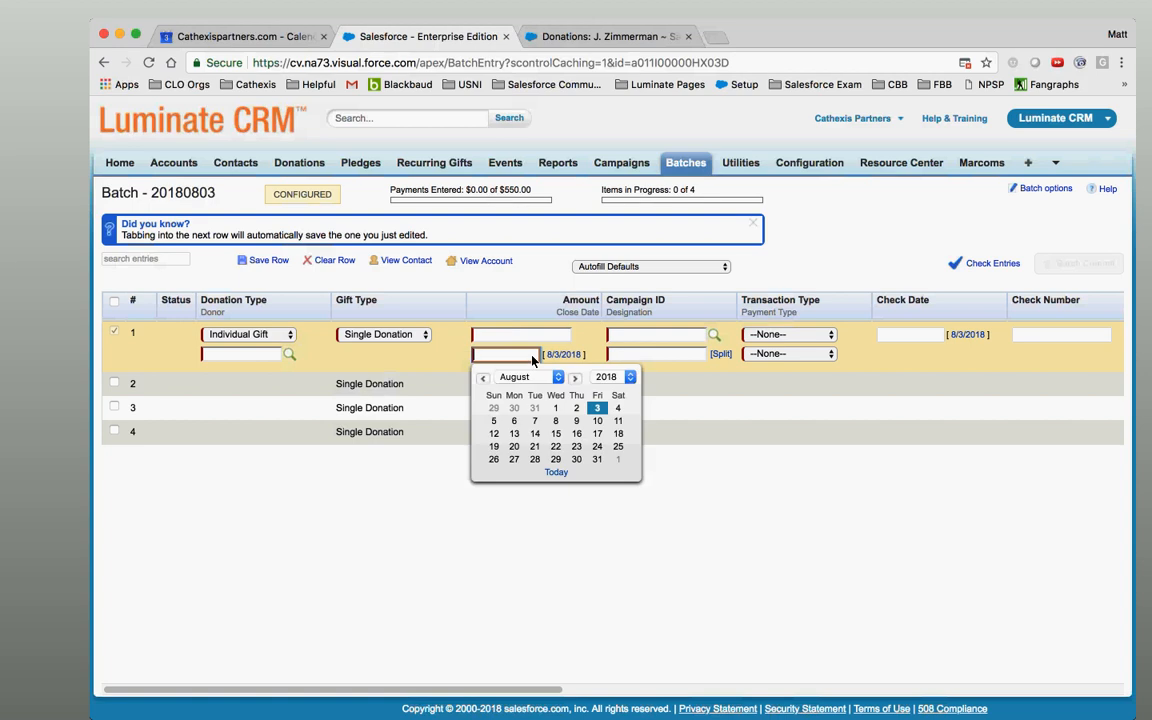
{"action": "left_click", "coordinate": [513, 306]}
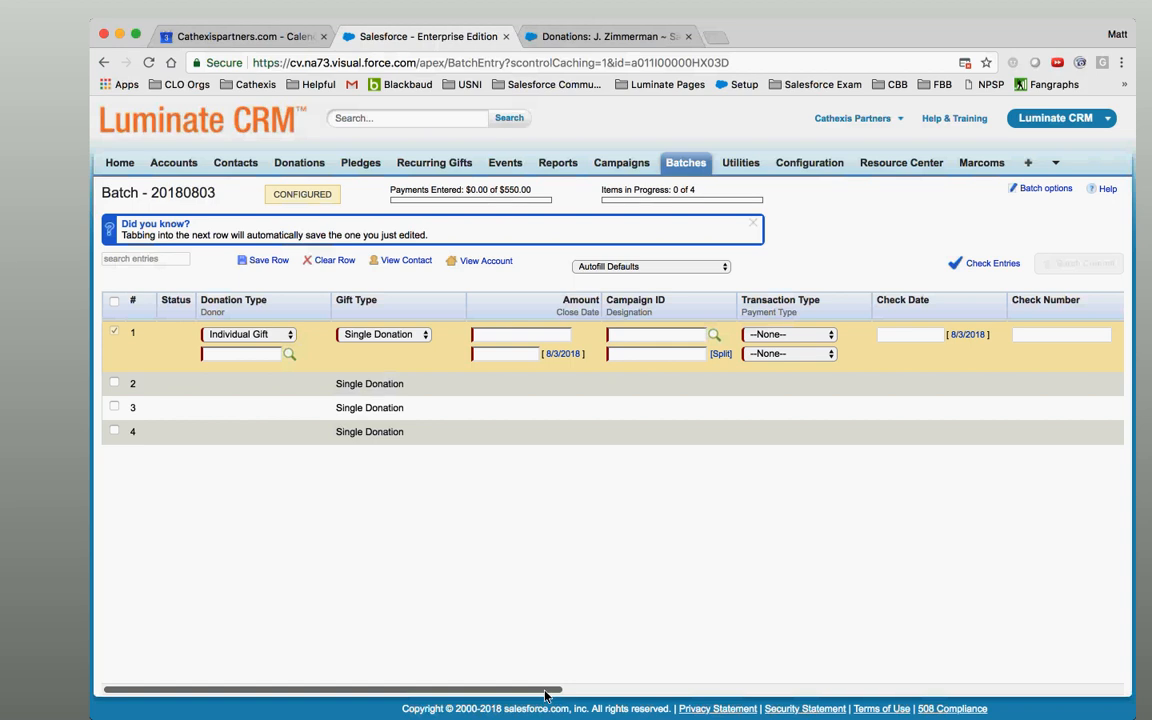
{"action": "left_click_drag", "start_coordinate": [545, 695], "coordinate": [1150, 672]}
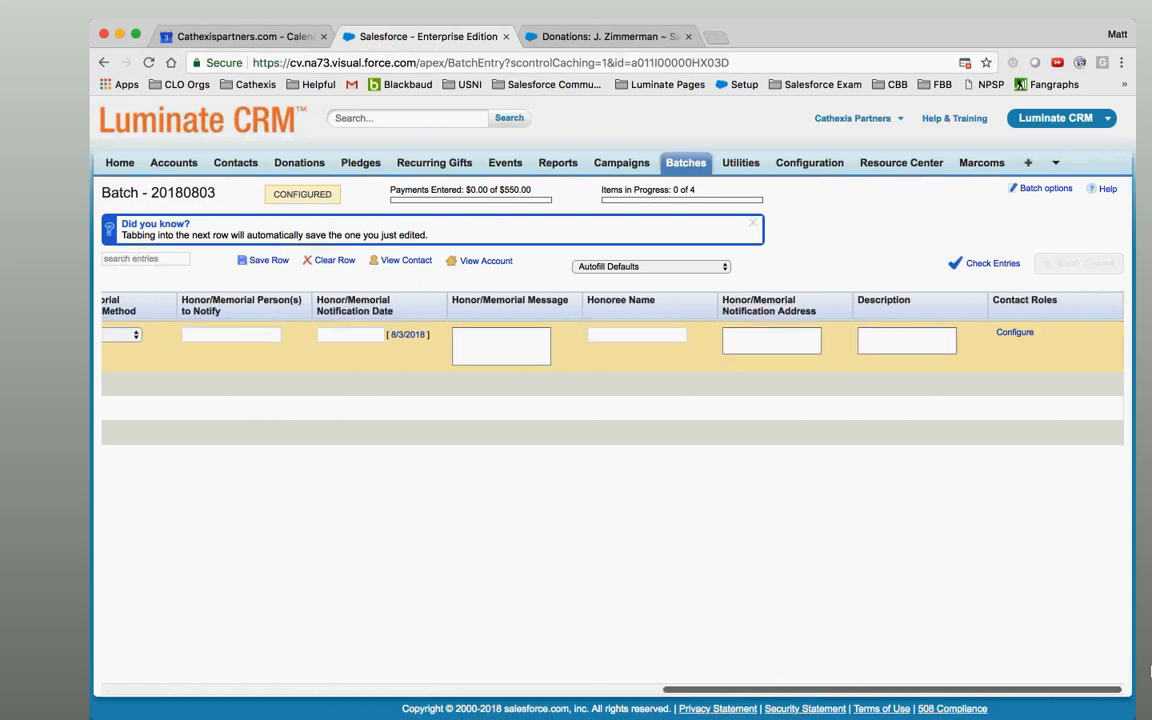
{"action": "left_click_drag", "start_coordinate": [1150, 672], "coordinate": [357, 663]}
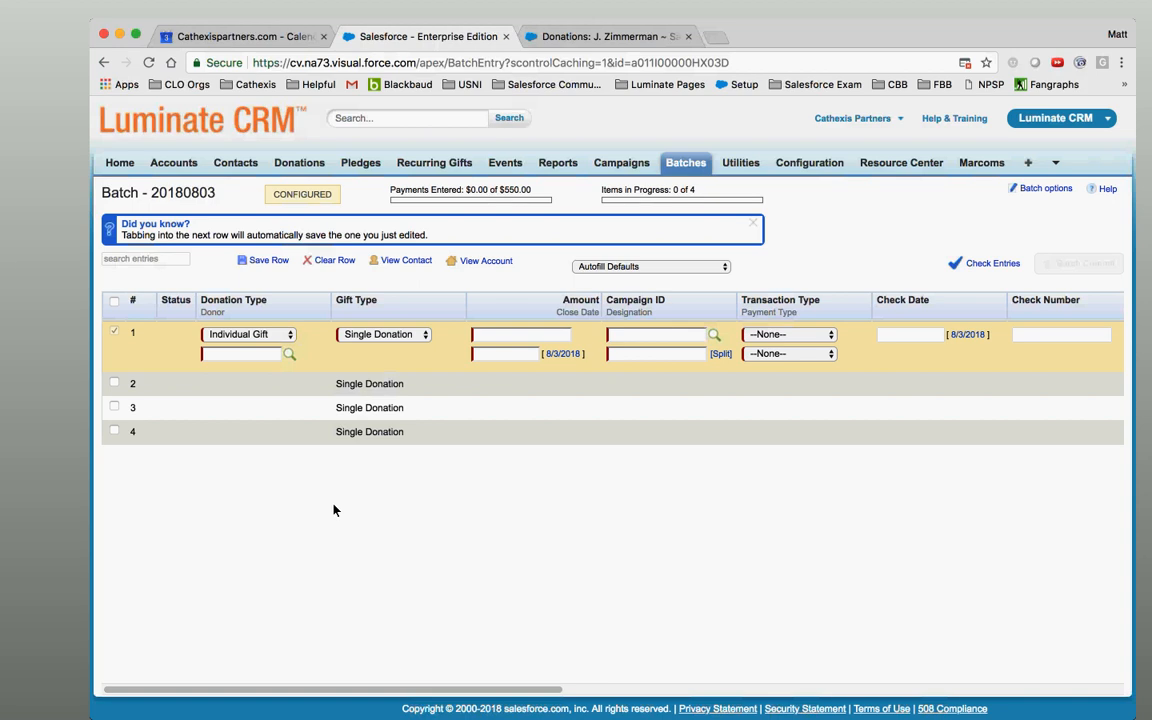
{"action": "left_click", "coordinate": [282, 338]}
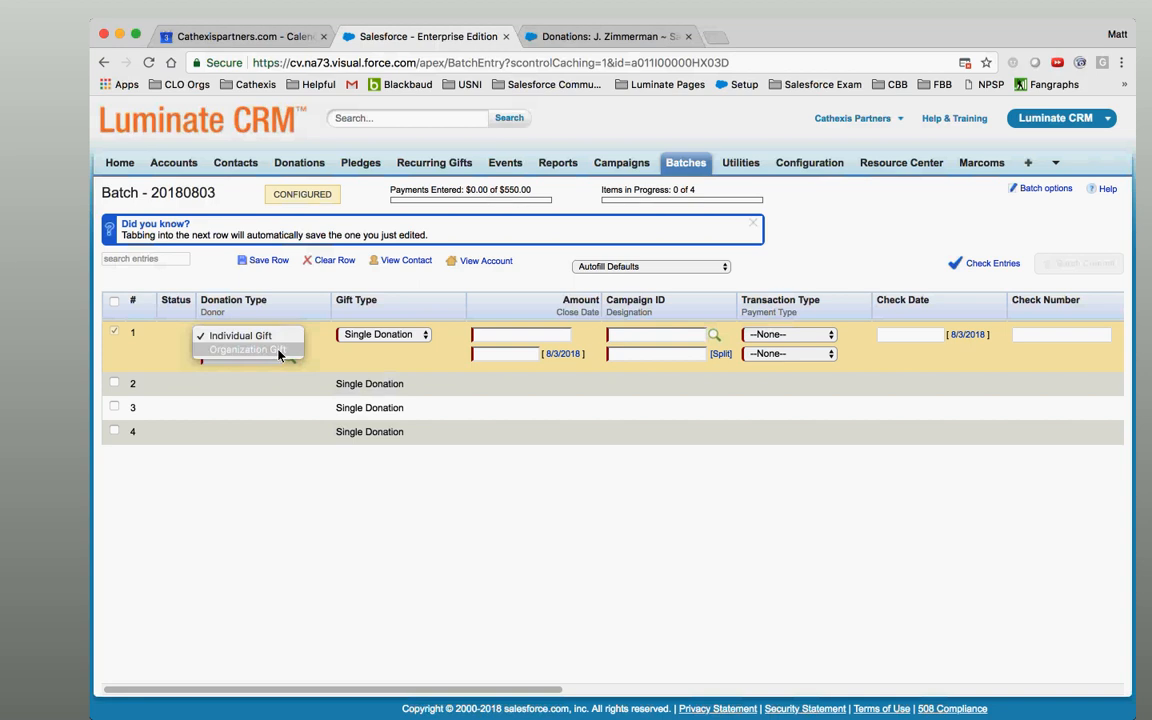
{"action": "left_click", "coordinate": [278, 338]}
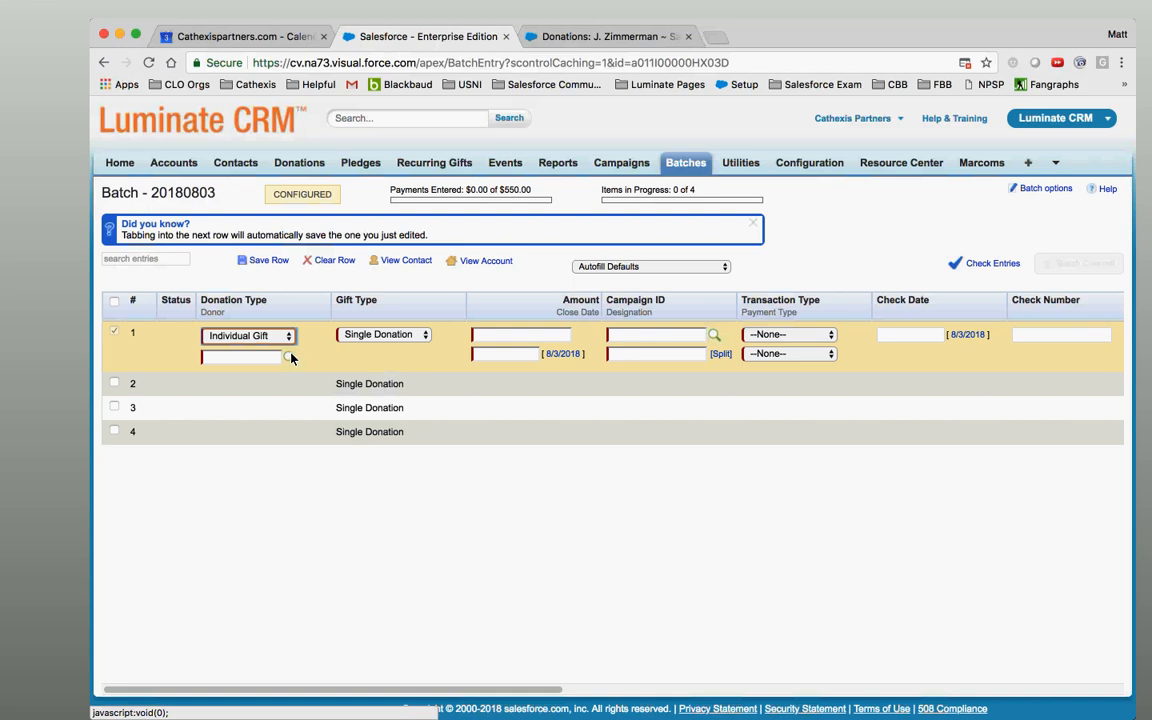
Search contacts by the donor's first and last name and set the single matching household contact as row 1's donor.
{"action": "left_click", "coordinate": [289, 358]}
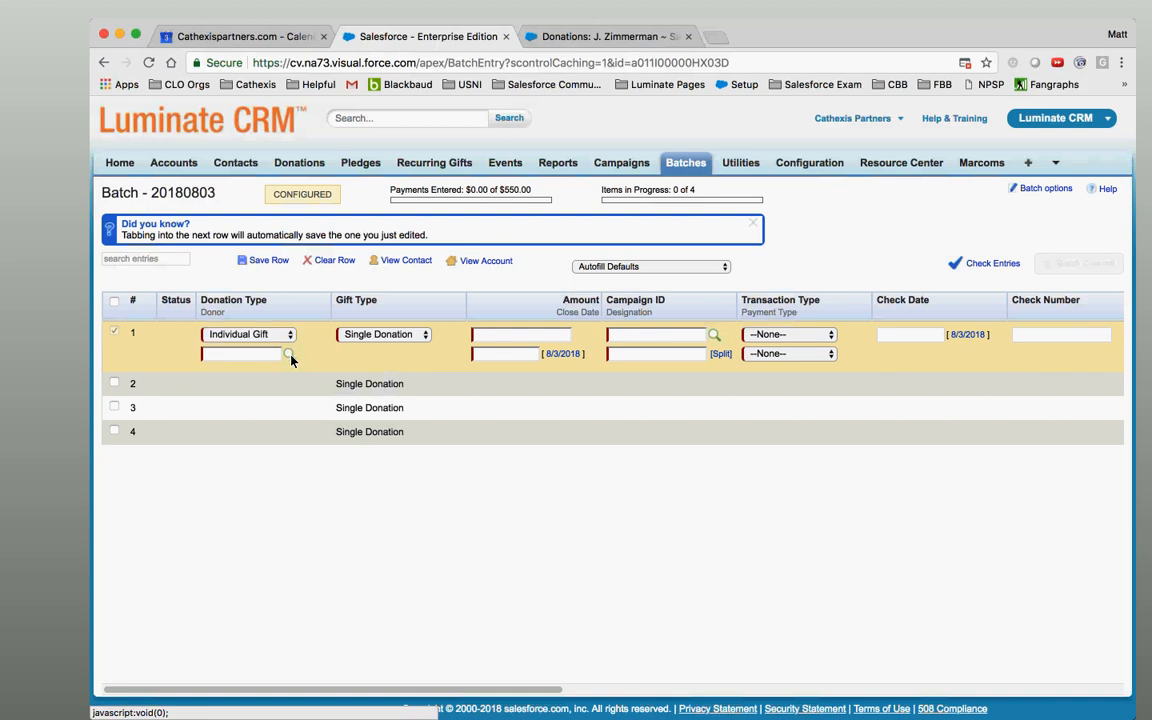
{"action": "left_click", "coordinate": [372, 300]}
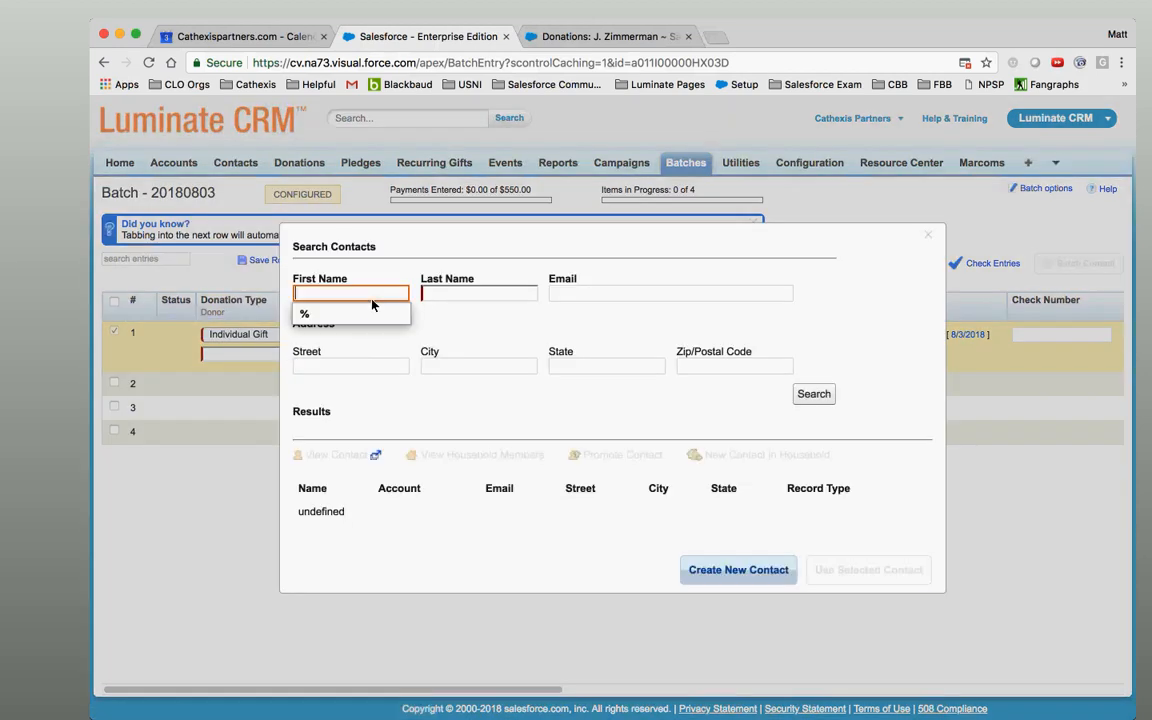
{"action": "key", "text": "Tab"}
{"action": "key", "text": "Return"}
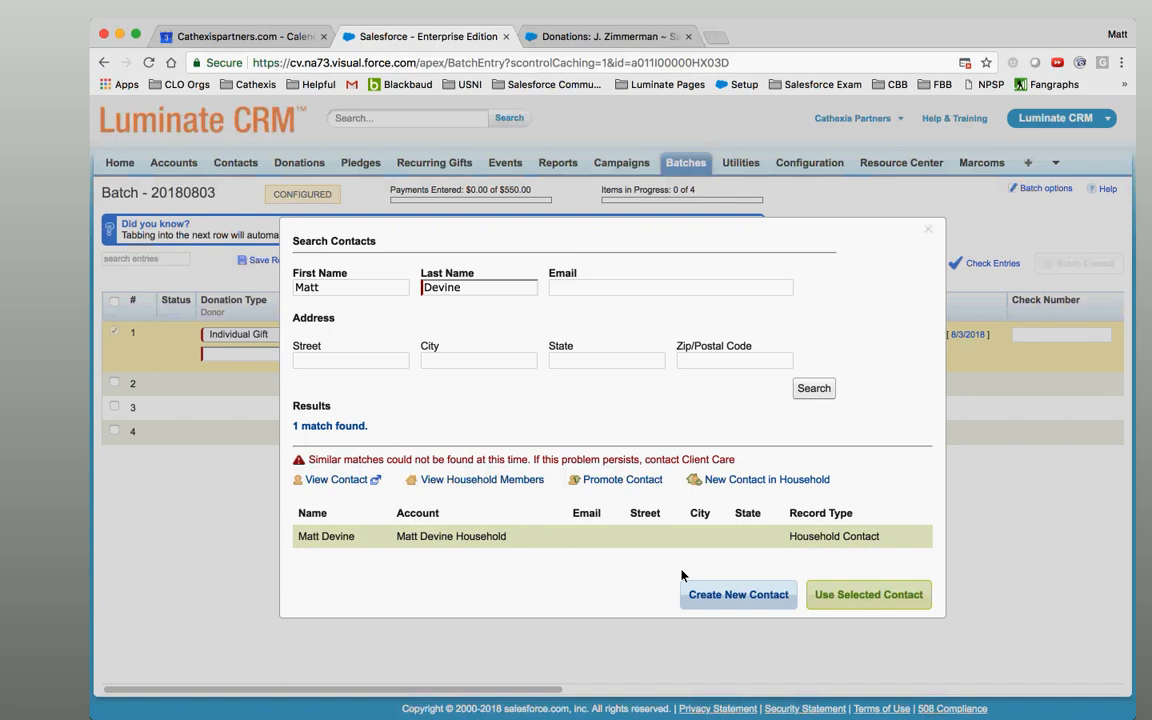
{"action": "left_click", "coordinate": [868, 595]}
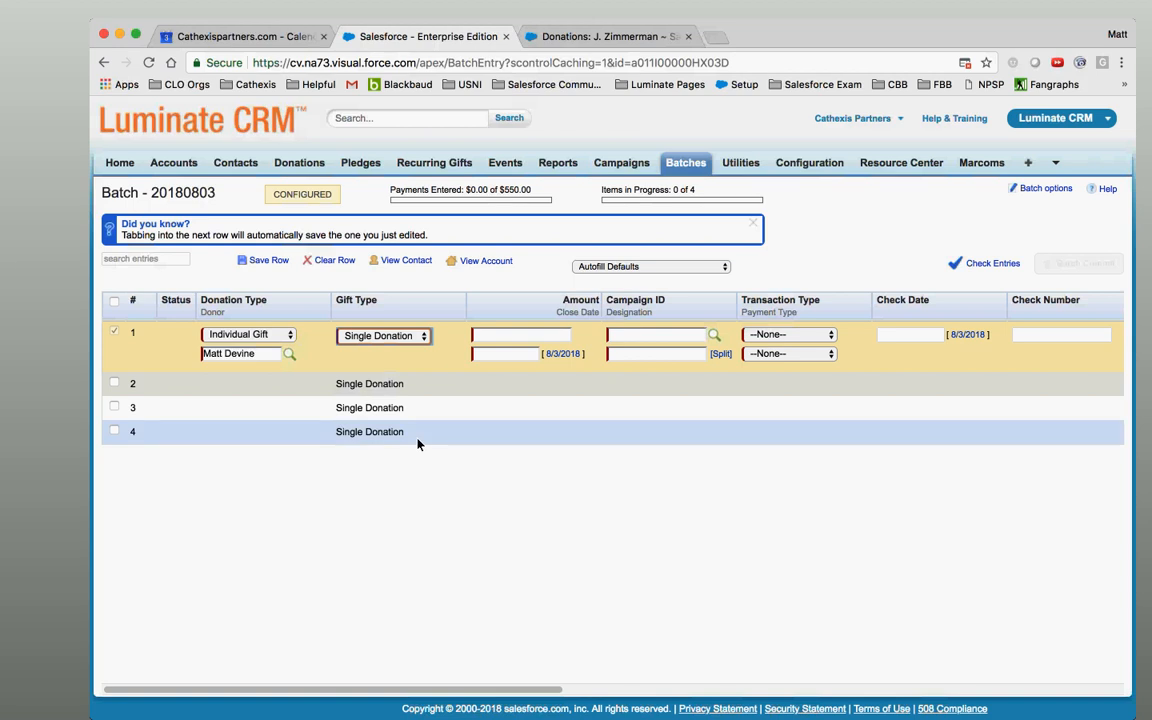
Keep gift type Single Donation, enter amount 75 and close date 8/3/2018 in row 1.
{"action": "left_click", "coordinate": [407, 338]}
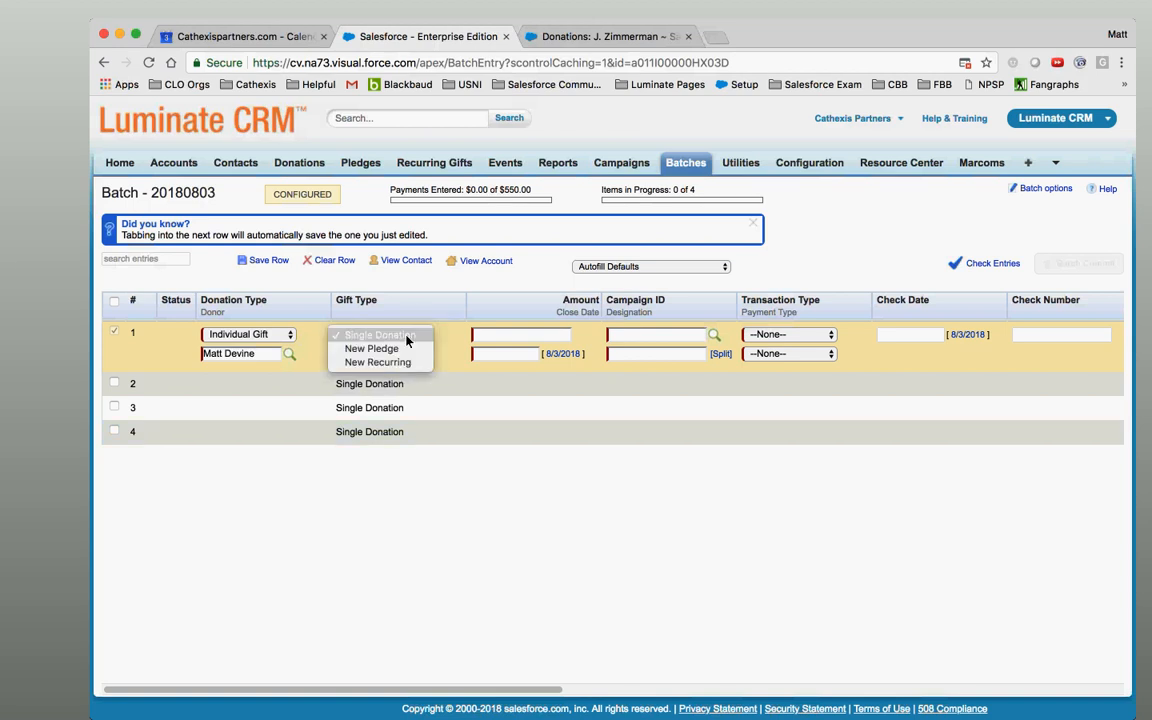
{"action": "left_click", "coordinate": [407, 338]}
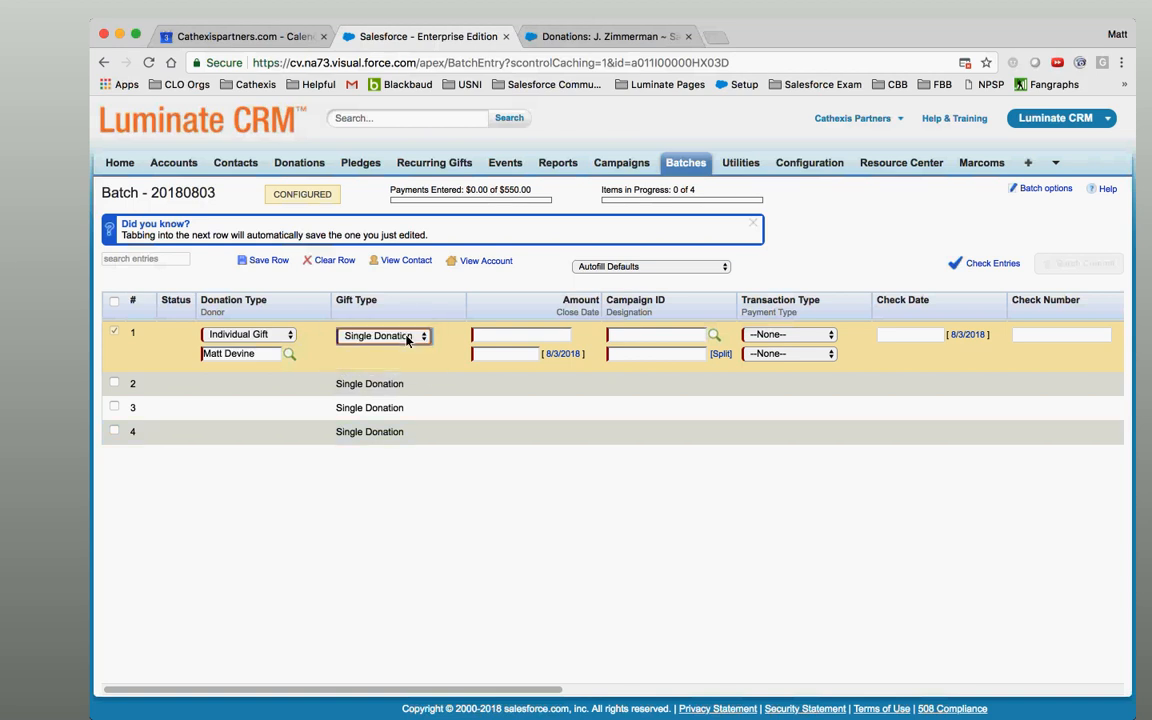
{"action": "left_click", "coordinate": [526, 336]}
{"action": "type", "text": "75"}
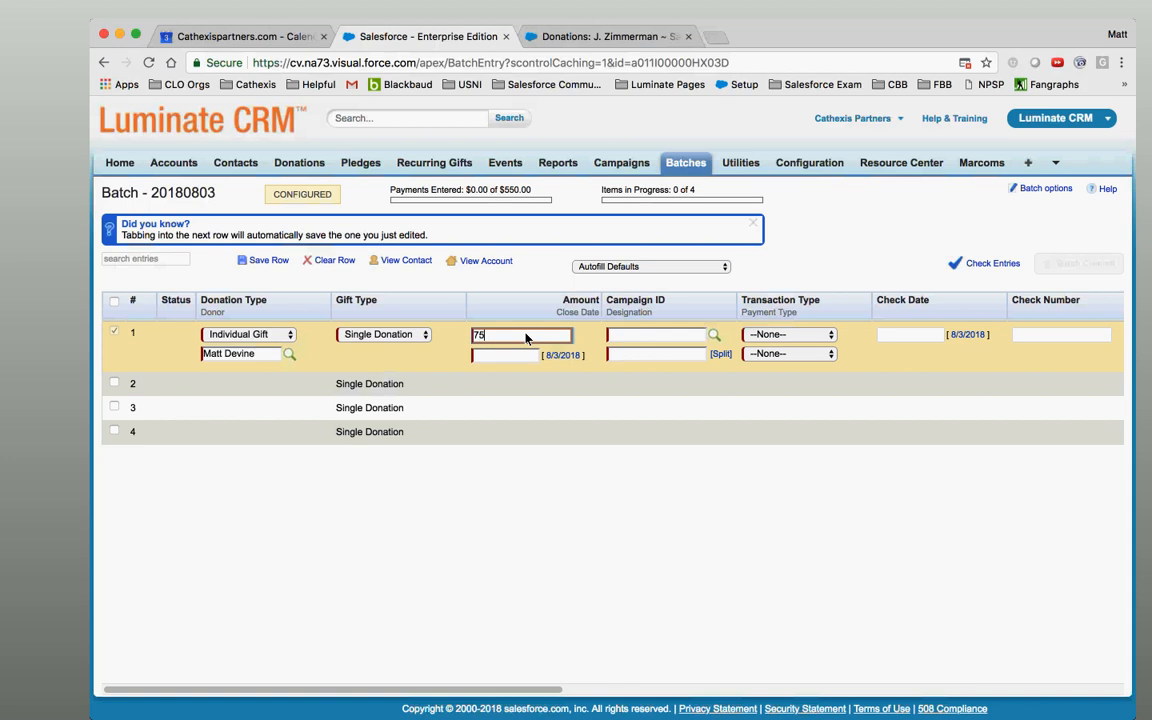
{"action": "key", "text": "Tab"}
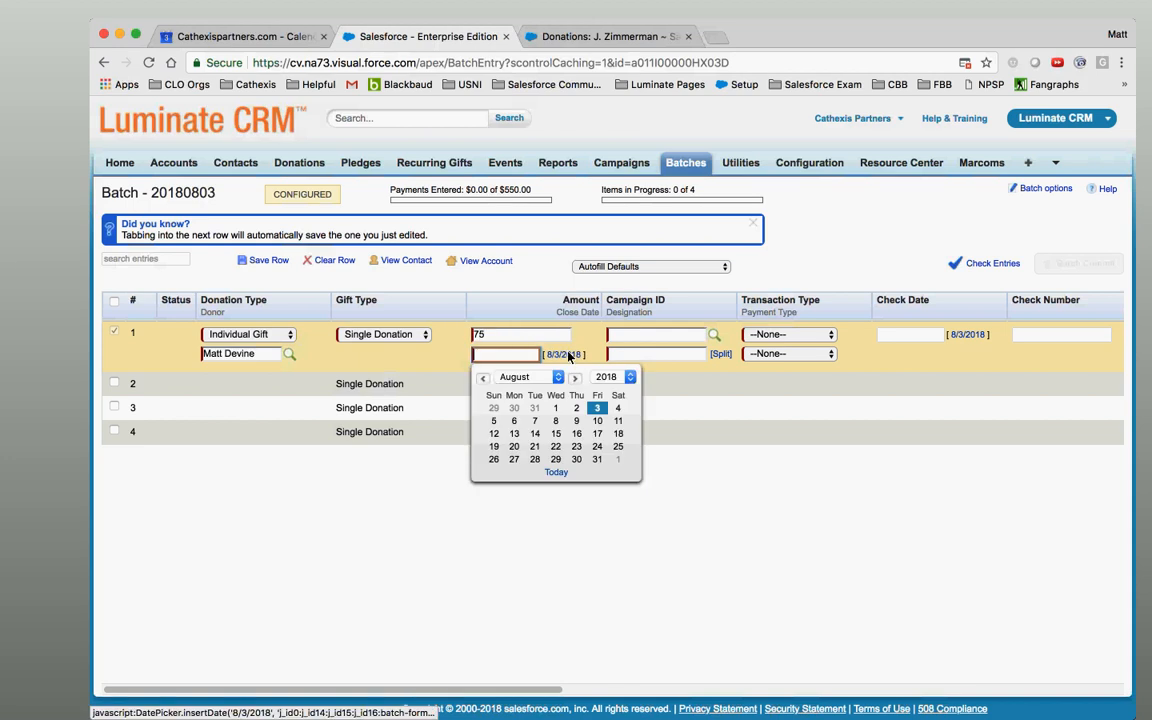
{"action": "left_click", "coordinate": [596, 409]}
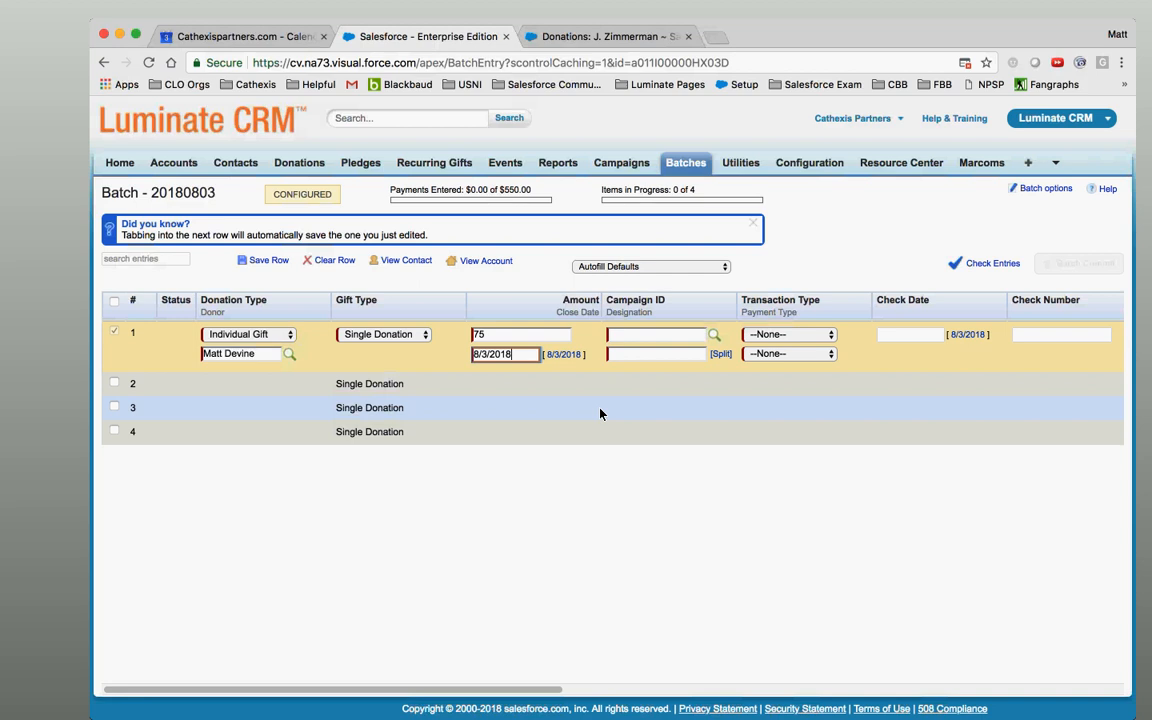
Set row 1's Campaign ID to 2018 EoY - Online through the campaign lookup.
{"action": "left_click", "coordinate": [714, 334]}
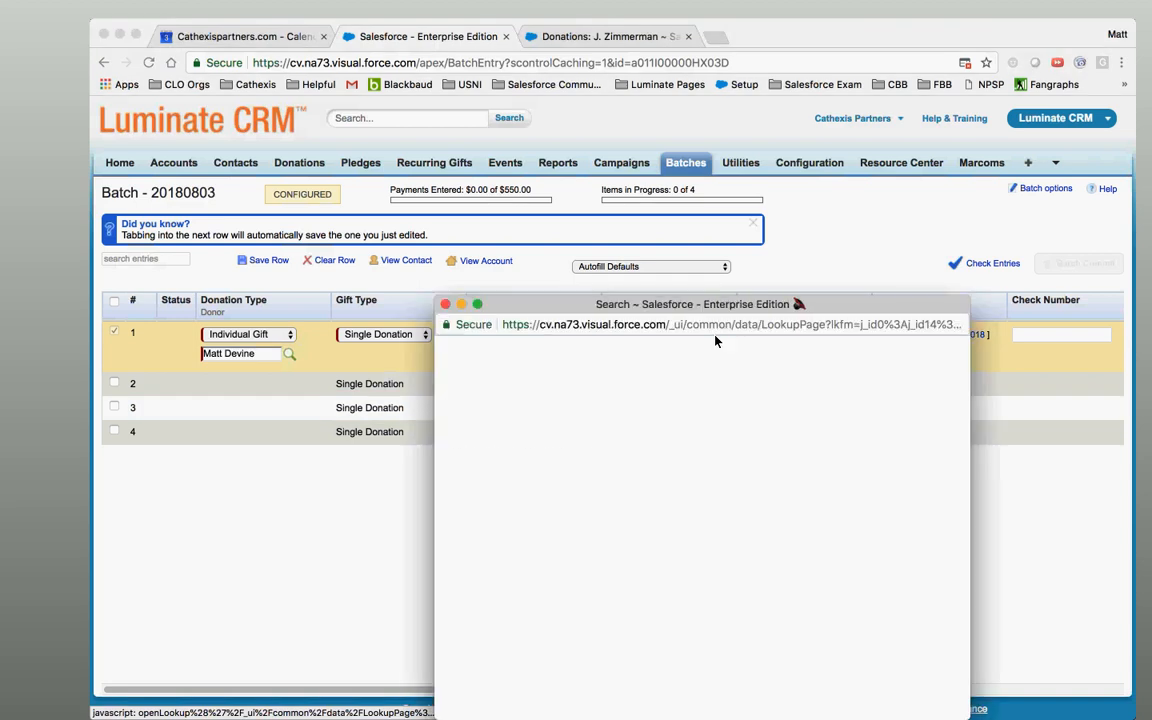
{"action": "left_click_drag", "start_coordinate": [710, 313], "coordinate": [738, 232]}
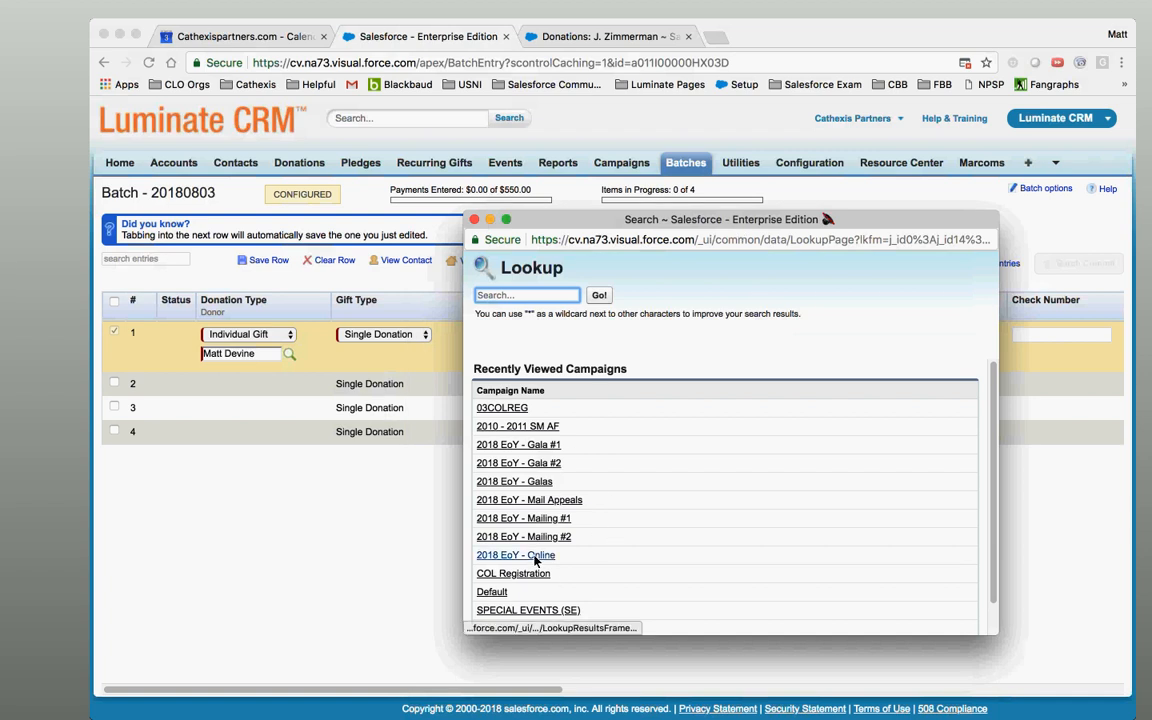
{"action": "left_click", "coordinate": [535, 558]}
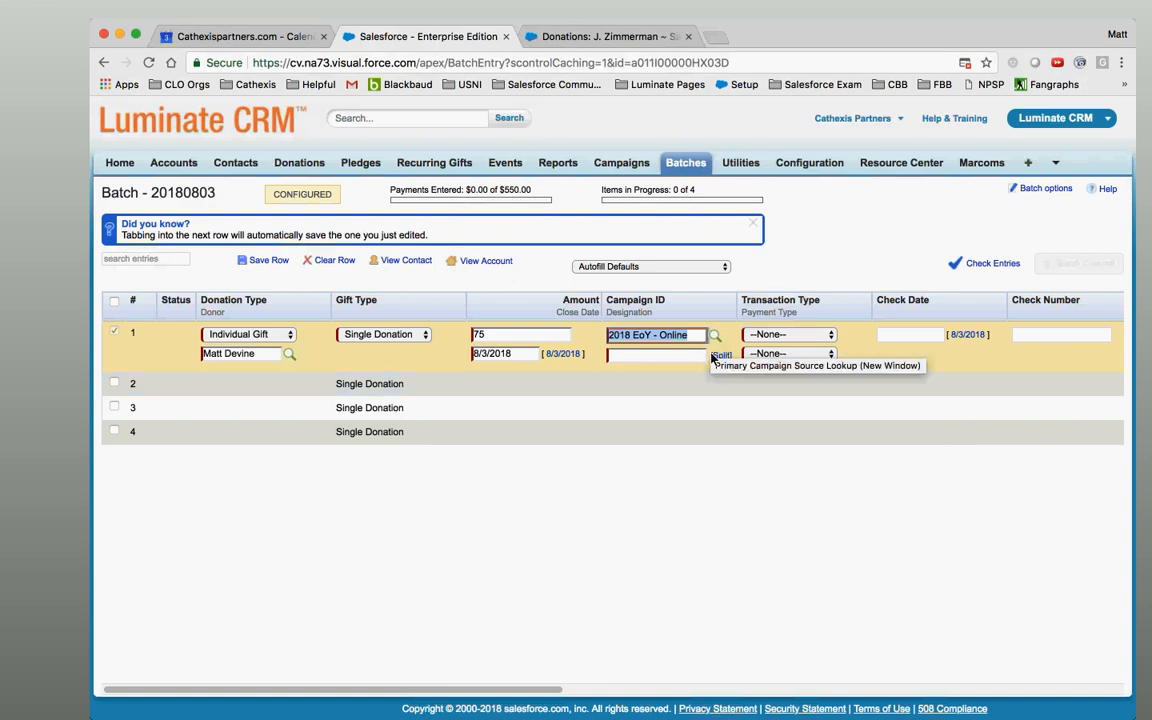
{"action": "left_click", "coordinate": [680, 355]}
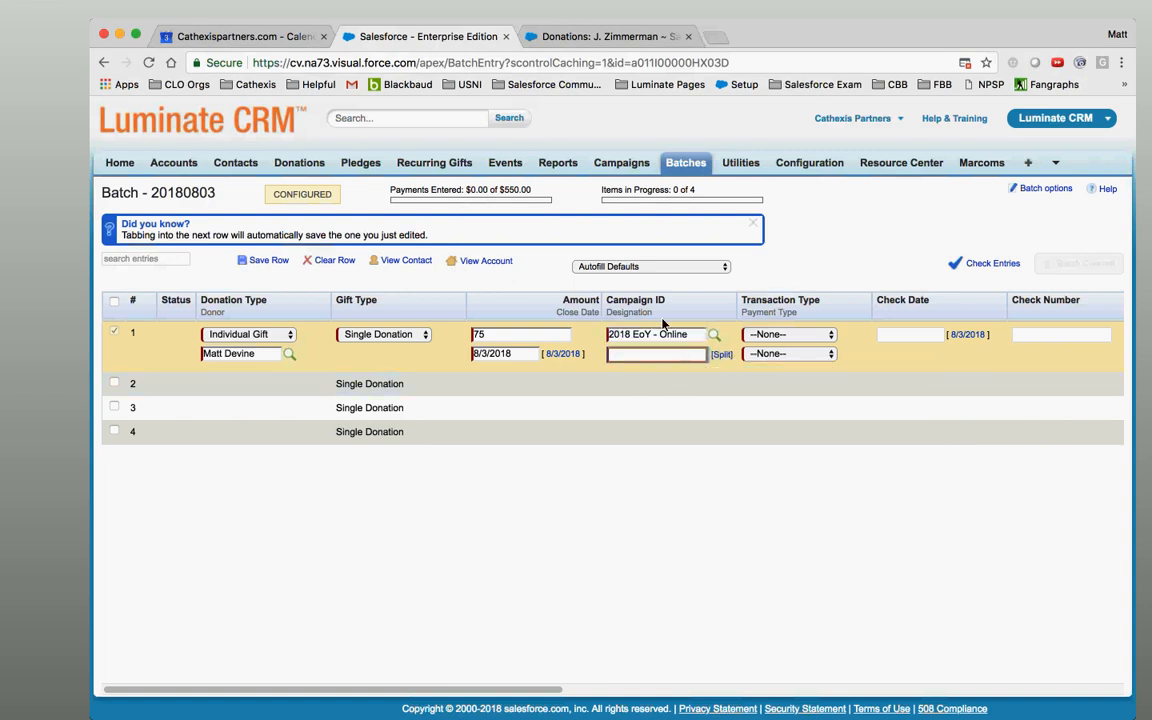
Add 1 Unrestricted and 2. Restricted as designations and auto-allocate the $75 across them.
{"action": "left_click", "coordinate": [724, 357]}
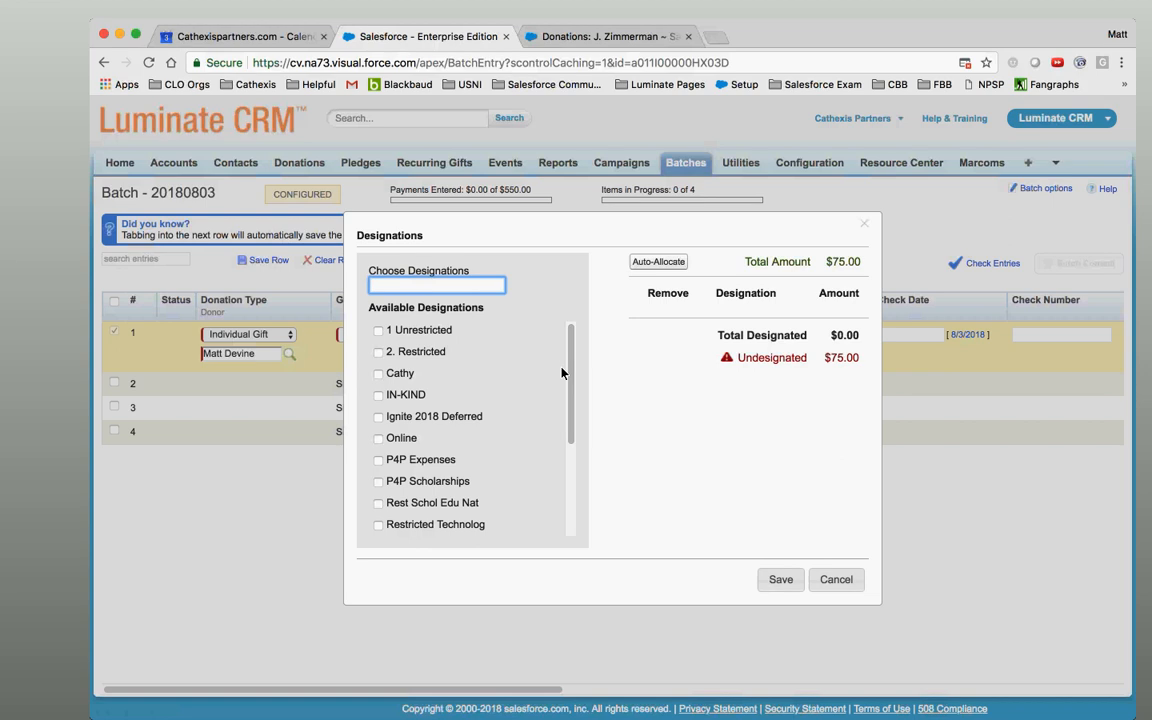
{"action": "left_click_drag", "start_coordinate": [571, 375], "coordinate": [555, 309]}
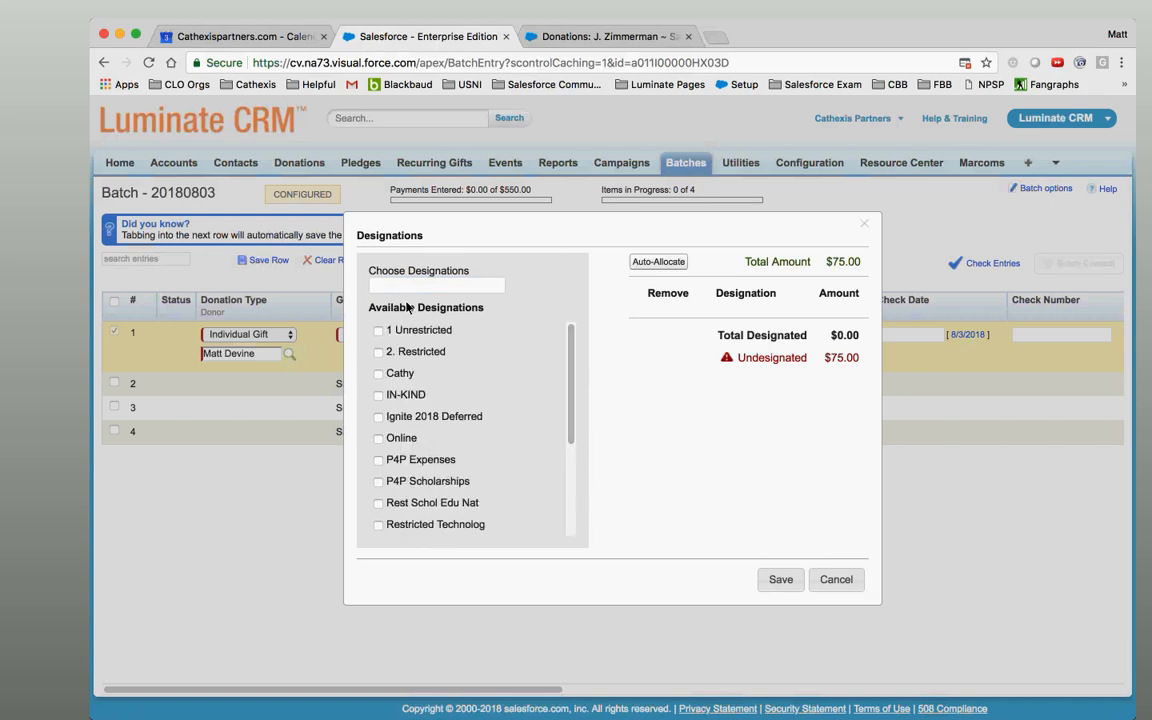
{"action": "left_click", "coordinate": [379, 331]}
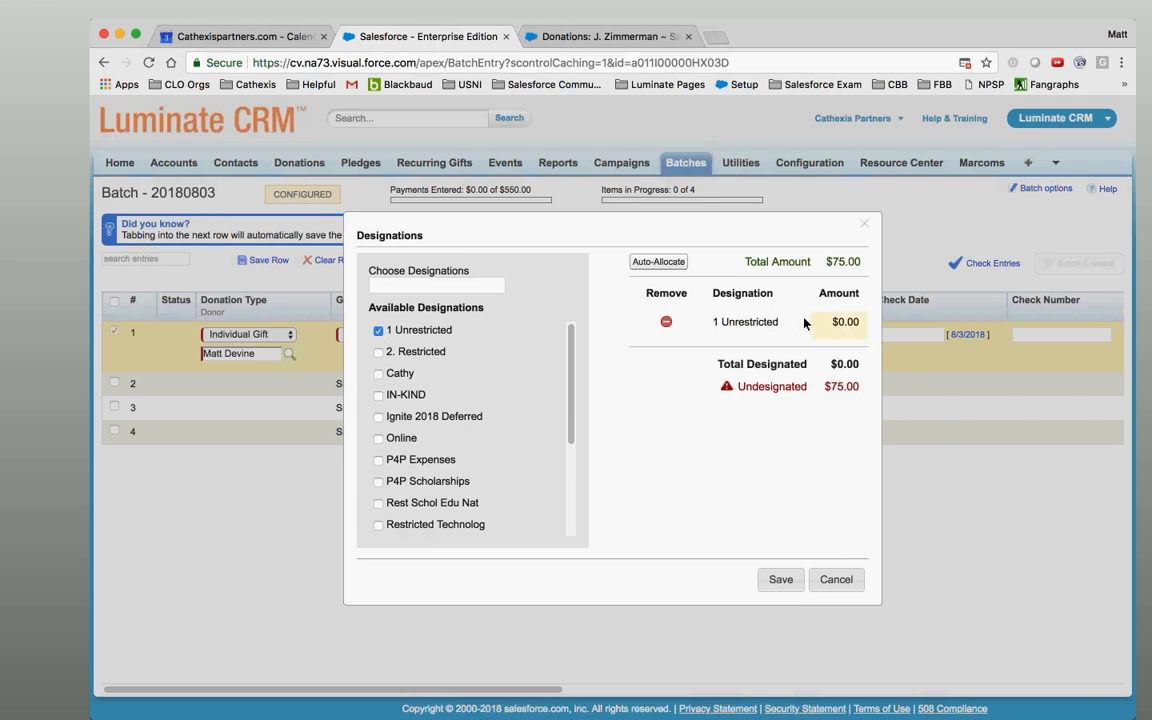
{"action": "left_click", "coordinate": [665, 263]}
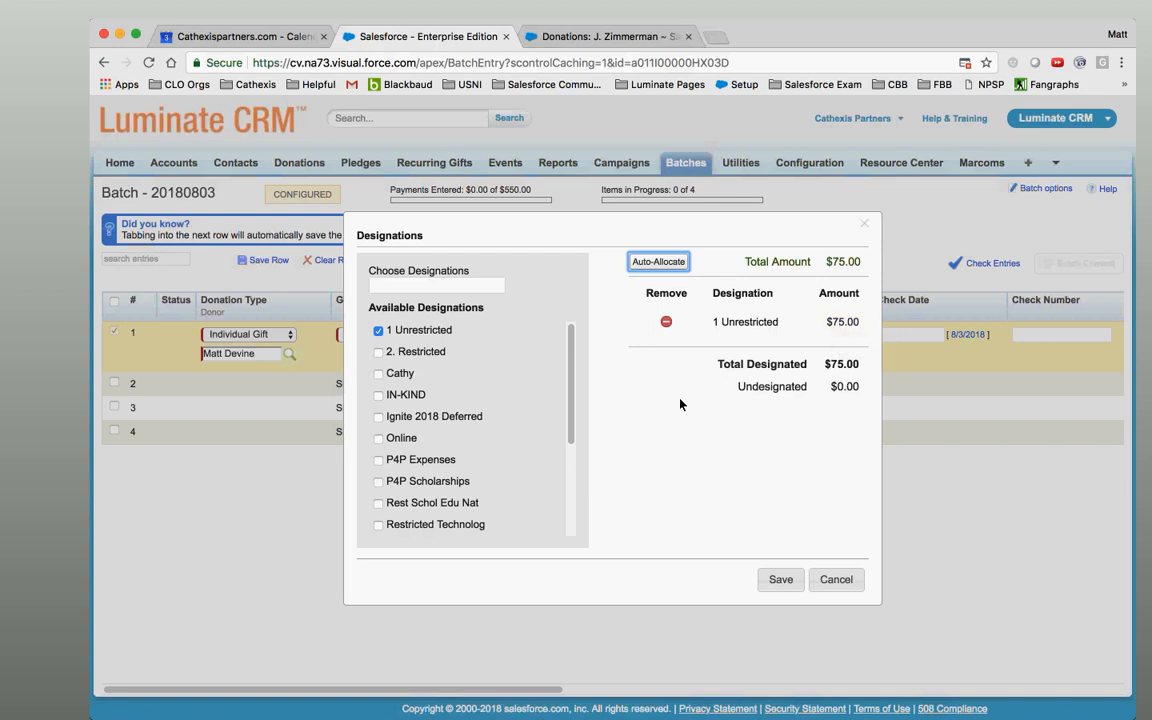
{"action": "left_click", "coordinate": [379, 353]}
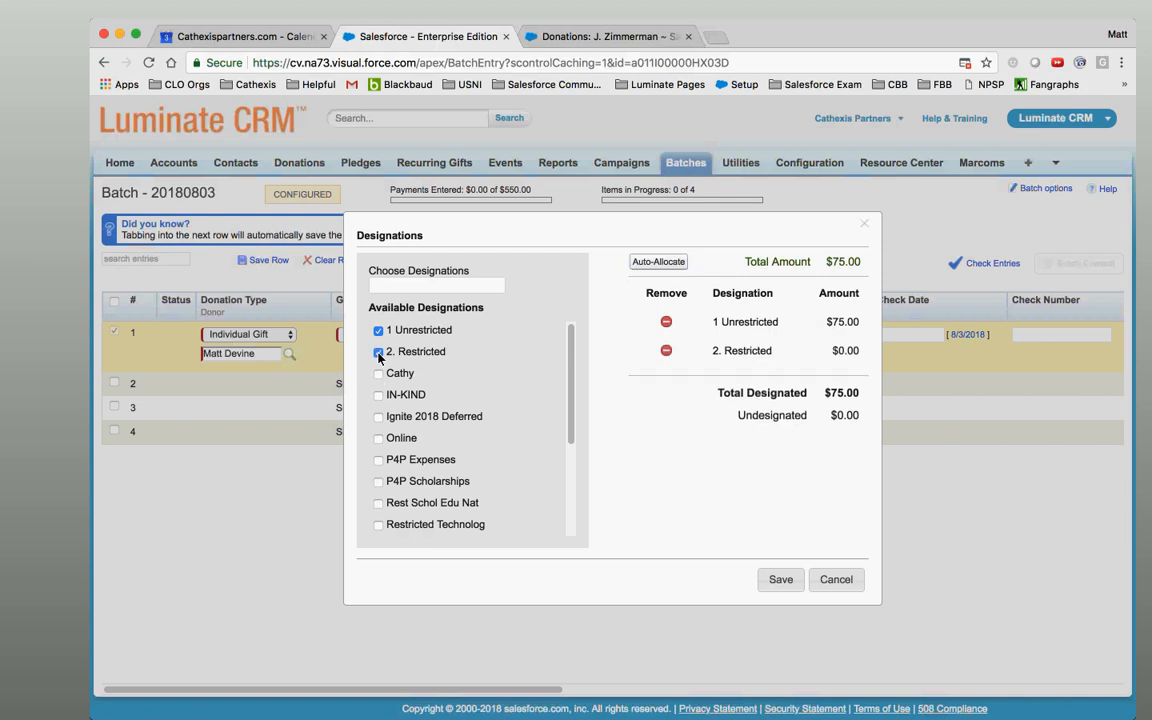
{"action": "left_click", "coordinate": [679, 266]}
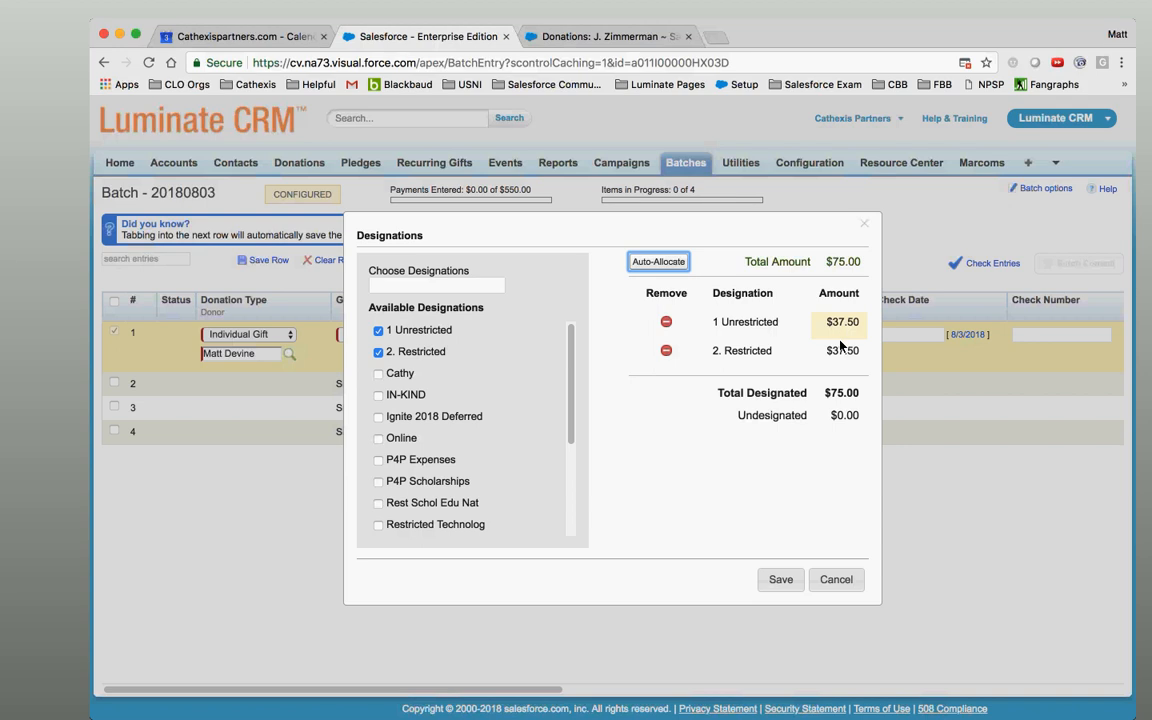
Add a third designation, then remove it and re-split the $75 evenly at $37.50 each.
{"action": "left_click", "coordinate": [379, 373]}
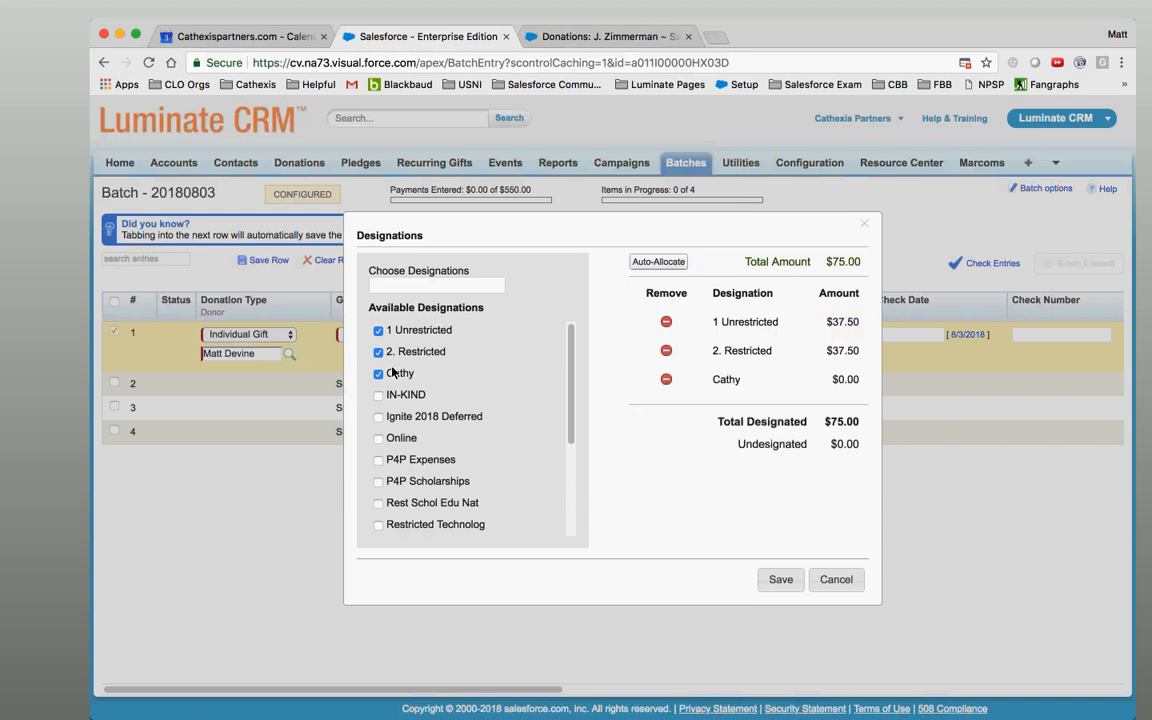
{"action": "left_click", "coordinate": [658, 261]}
{"action": "left_click", "coordinate": [665, 380]}
{"action": "left_click", "coordinate": [660, 261]}
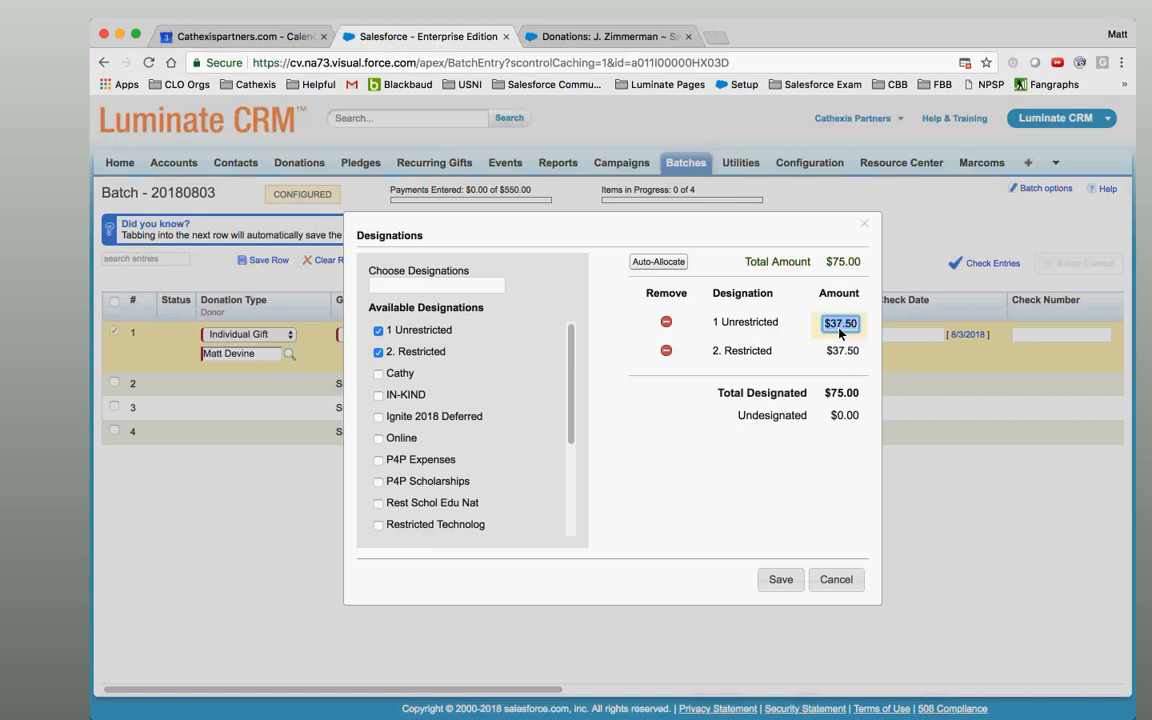
Change the designation amounts to 50 for 1 Unrestricted and 25 for 2. Restricted.
{"action": "type", "text": "50"}
{"action": "left_click", "coordinate": [846, 353]}
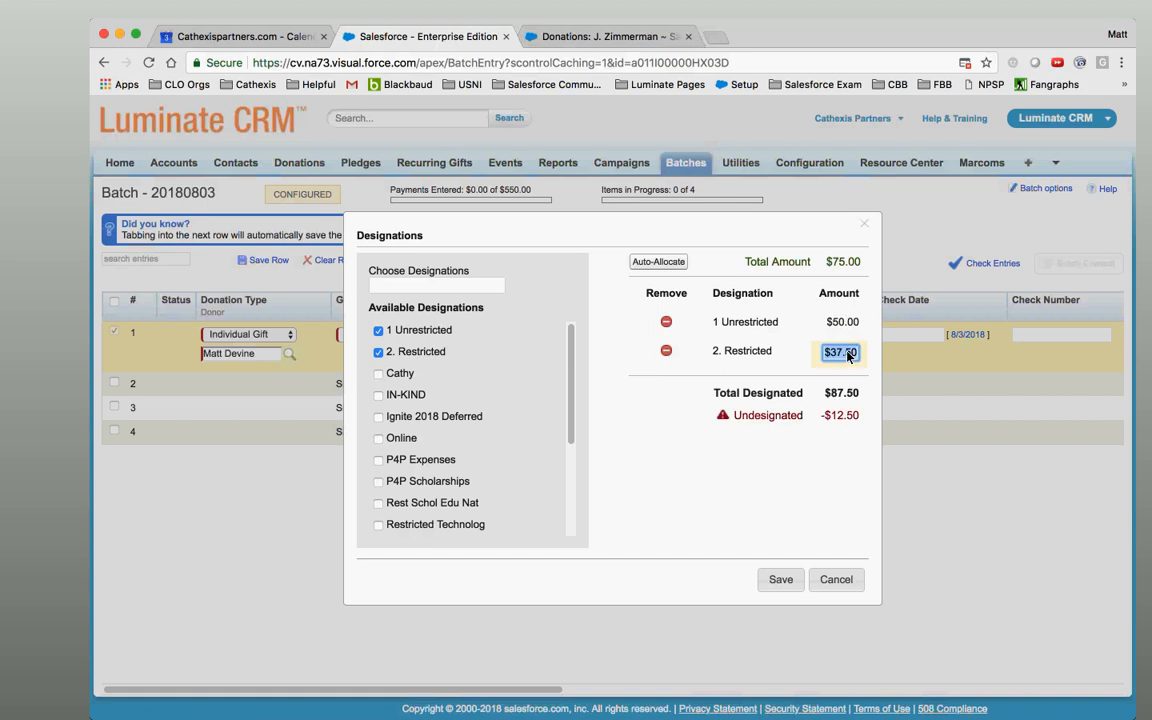
{"action": "type", "text": "25"}
{"action": "left_click", "coordinate": [713, 533]}
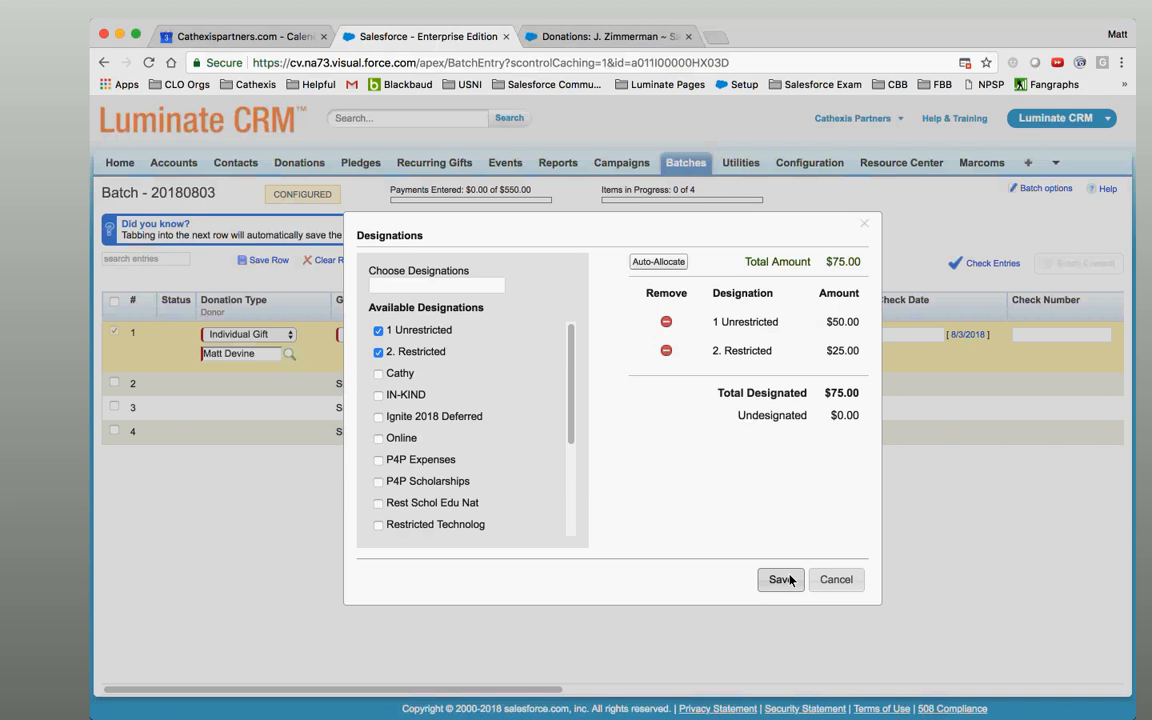
Reposition the Designations dialog and bring focus back to the CRM window.
{"action": "left_click_drag", "start_coordinate": [571, 400], "coordinate": [567, 355]}
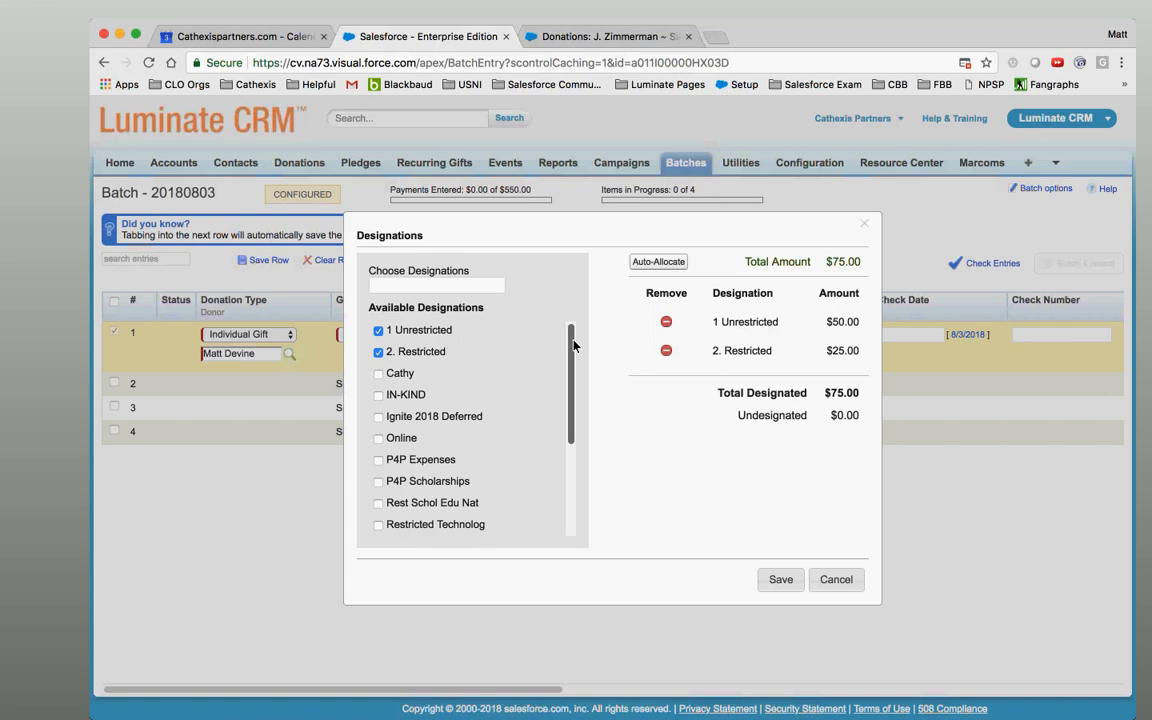
{"action": "left_click_drag", "start_coordinate": [573, 345], "coordinate": [575, 306]}
{"action": "mouse_move", "coordinate": [573, 340]}
{"action": "left_mouse_down"}
{"action": "mouse_move", "coordinate": [572, 467]}
{"action": "mouse_move", "coordinate": [575, 355]}
{"action": "left_mouse_up"}
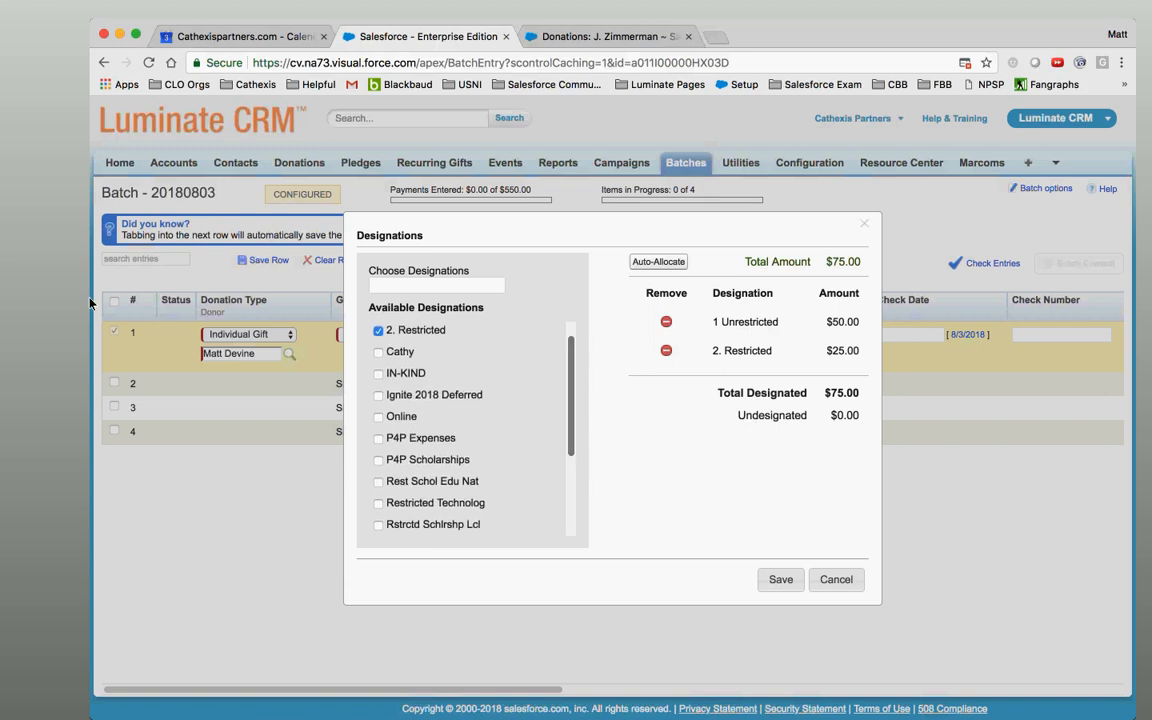
{"action": "left_click", "coordinate": [18, 209]}
{"action": "left_click", "coordinate": [575, 353]}
{"action": "scroll", "coordinate": [572, 340], "scroll_direction": "up", "scroll_amount": 1}
{"action": "left_click", "coordinate": [10, 196]}
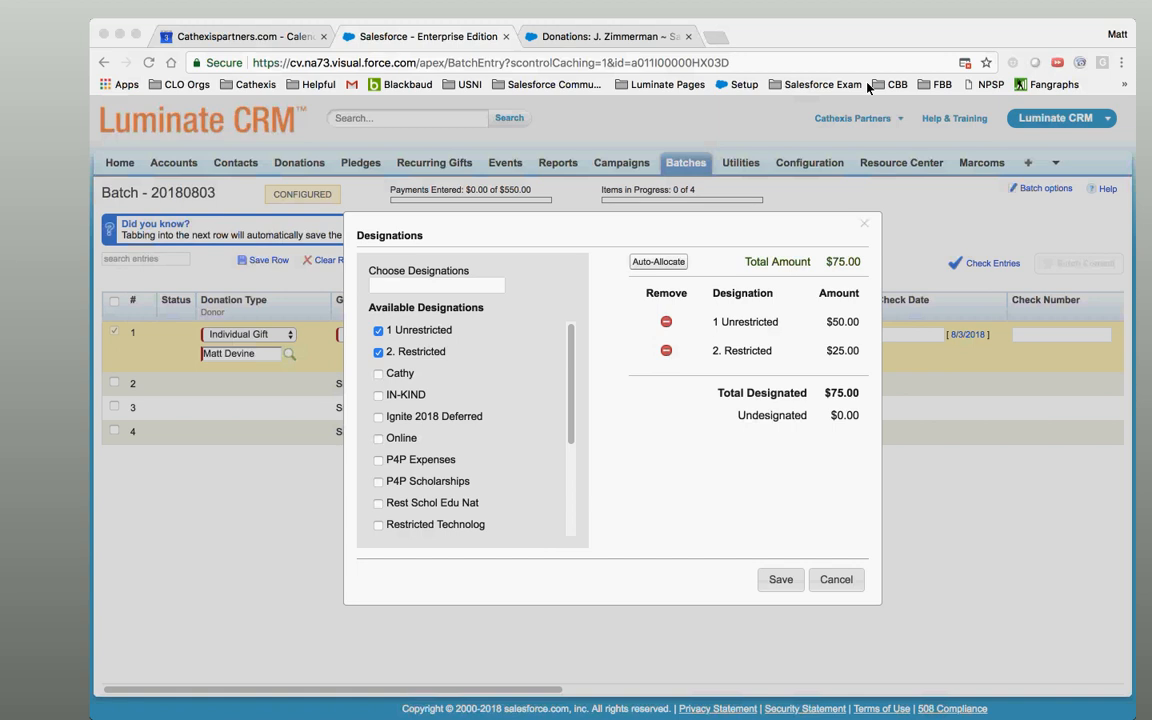
{"action": "left_click", "coordinate": [604, 242]}
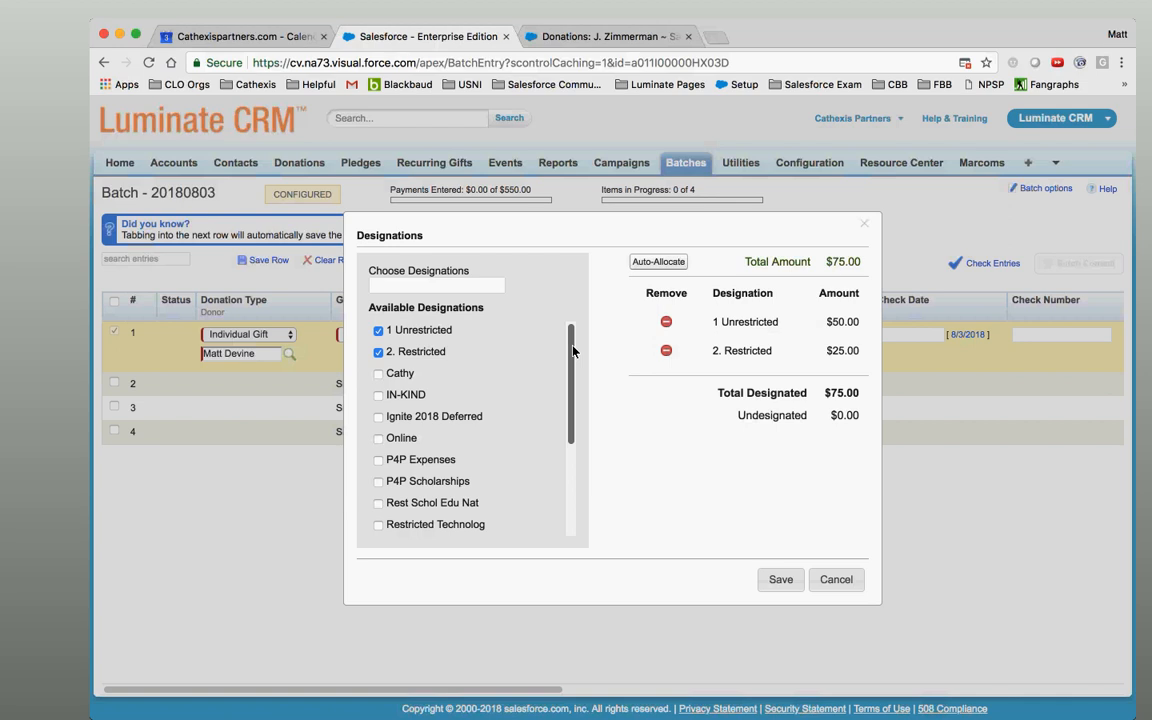
Save the $50/$25 designation split and review it again without changes.
{"action": "left_click", "coordinate": [780, 580]}
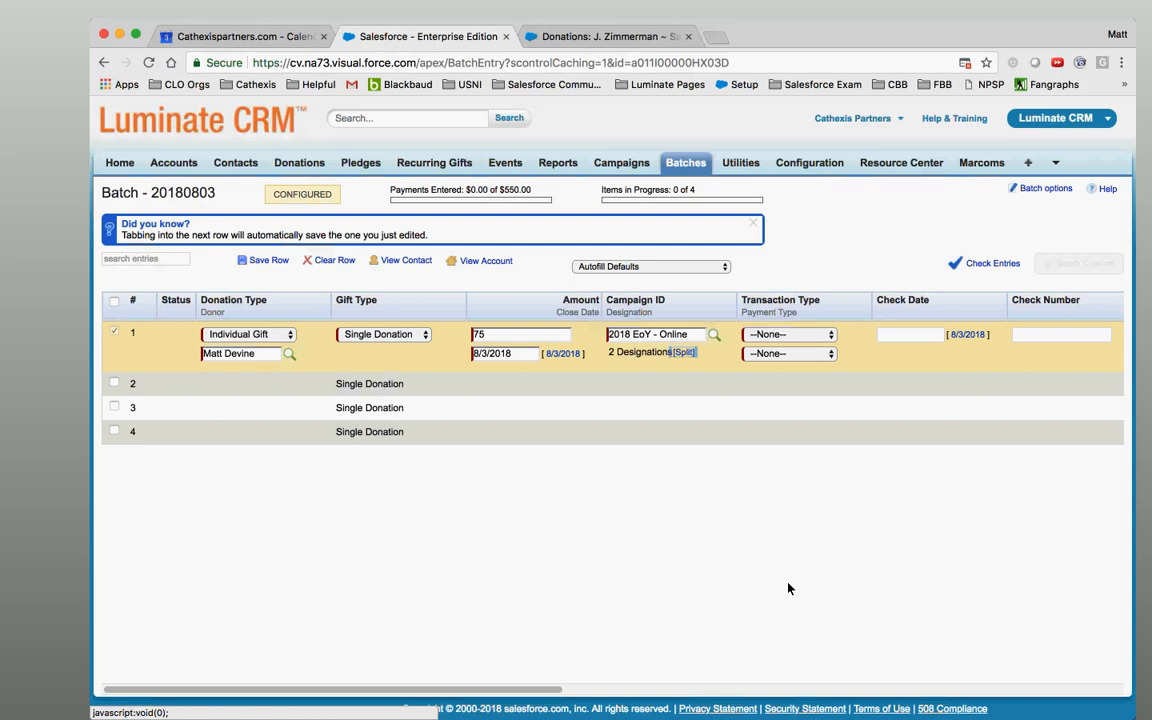
{"action": "left_click", "coordinate": [641, 358]}
{"action": "left_click", "coordinate": [686, 355]}
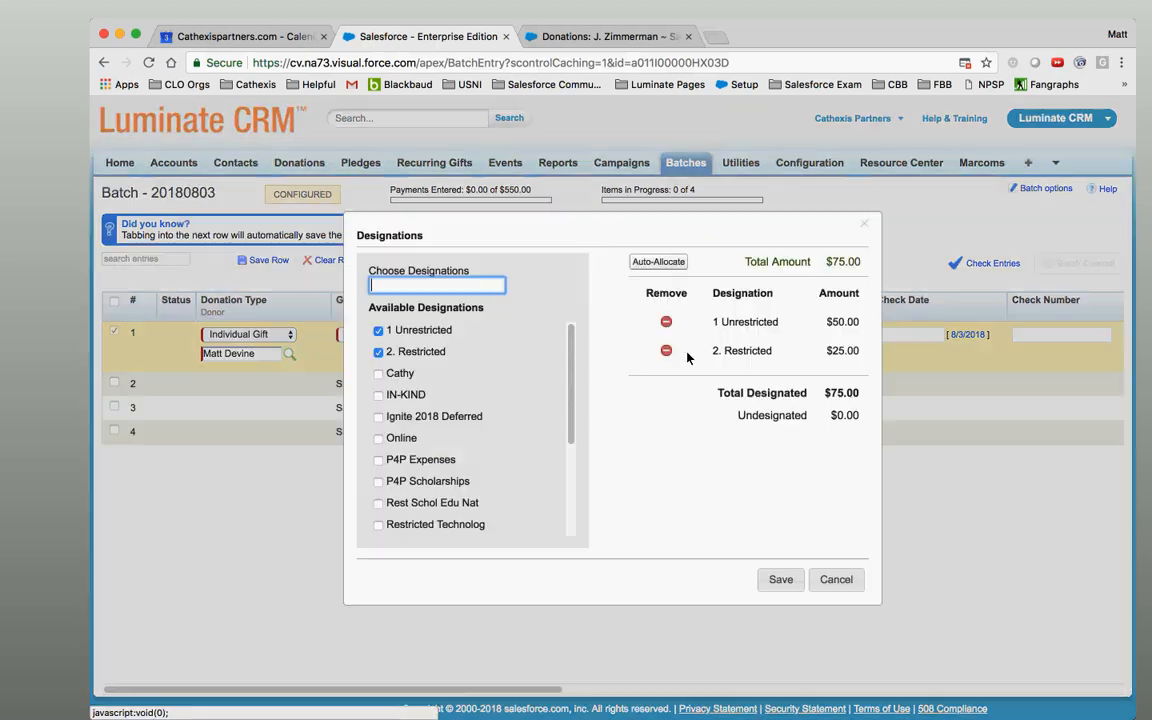
{"action": "left_click", "coordinate": [835, 579]}
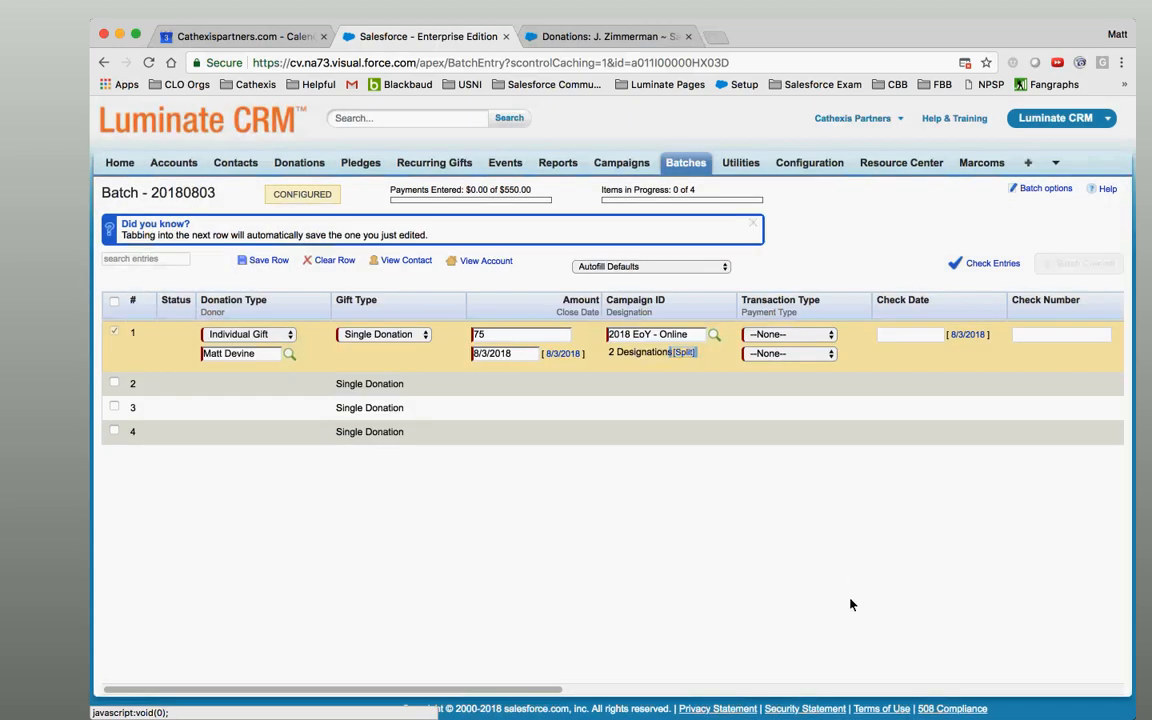
Set row 1's transaction type to Donation and payment type to Check.
{"action": "left_click", "coordinate": [822, 337]}
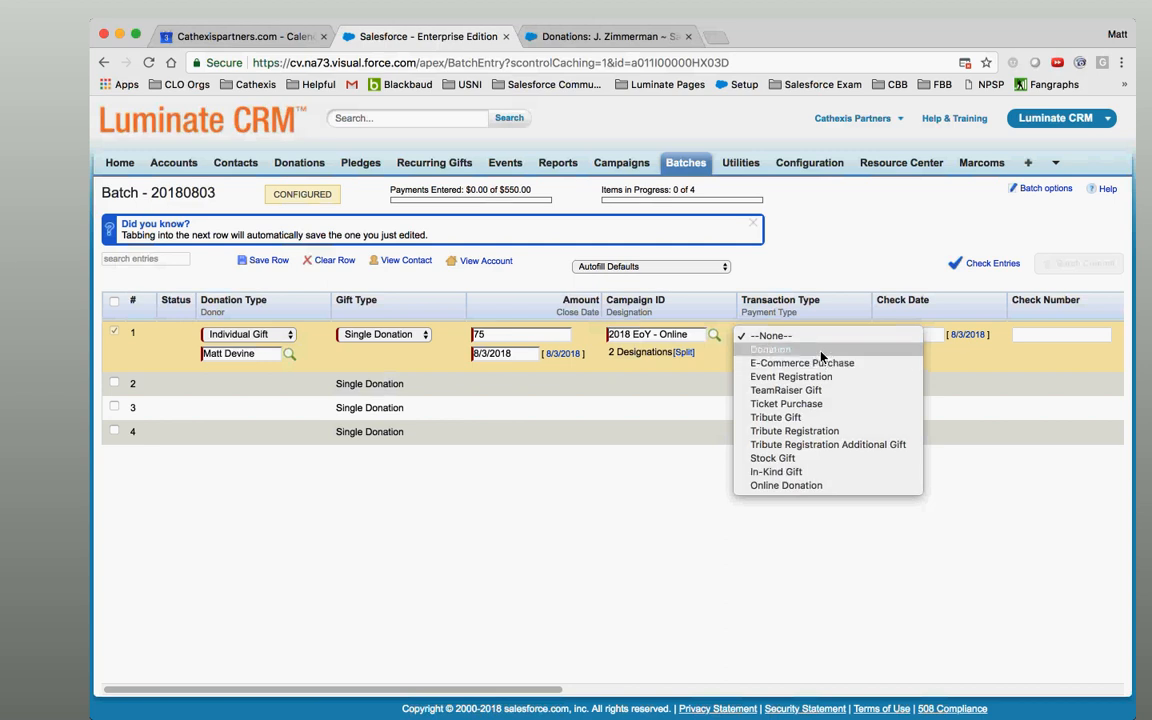
{"action": "left_click", "coordinate": [820, 349]}
{"action": "left_click", "coordinate": [816, 358]}
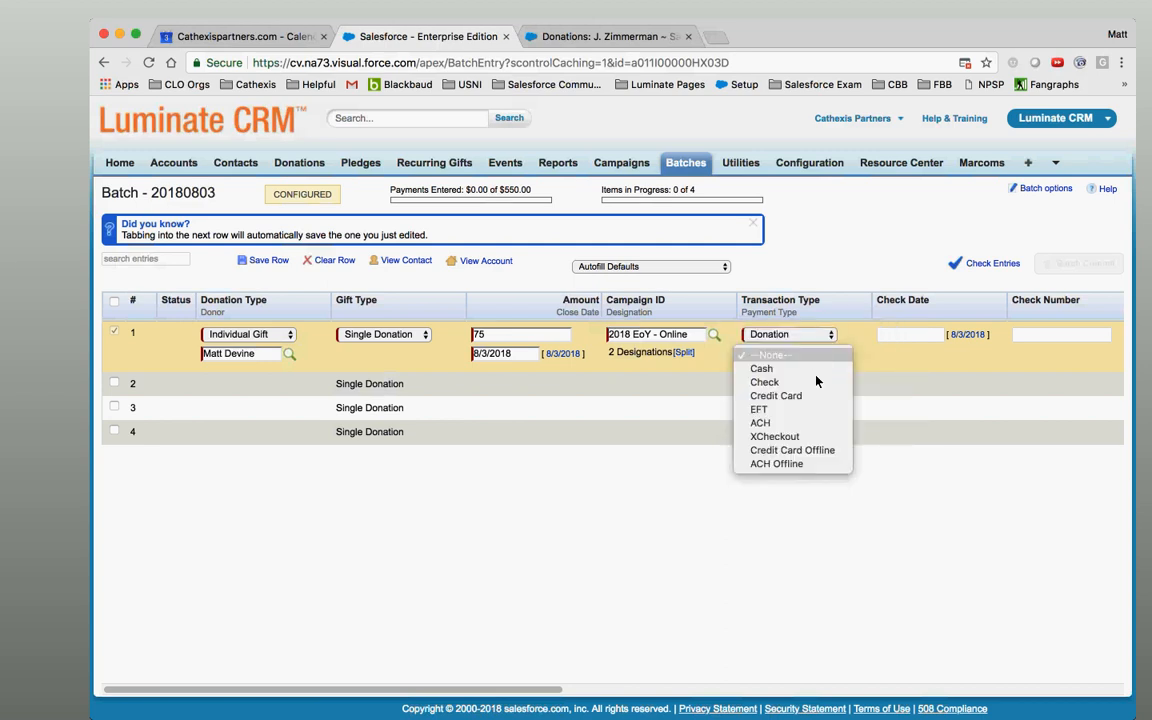
{"action": "left_click", "coordinate": [816, 390]}
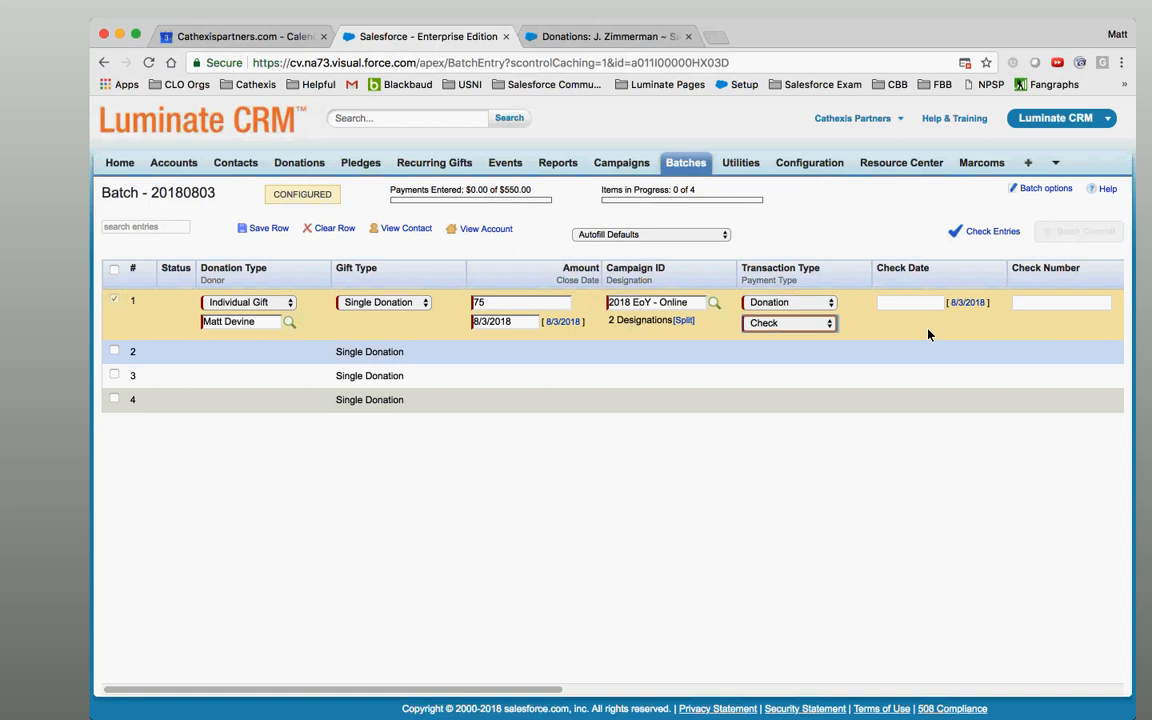
{"action": "left_click", "coordinate": [938, 308]}
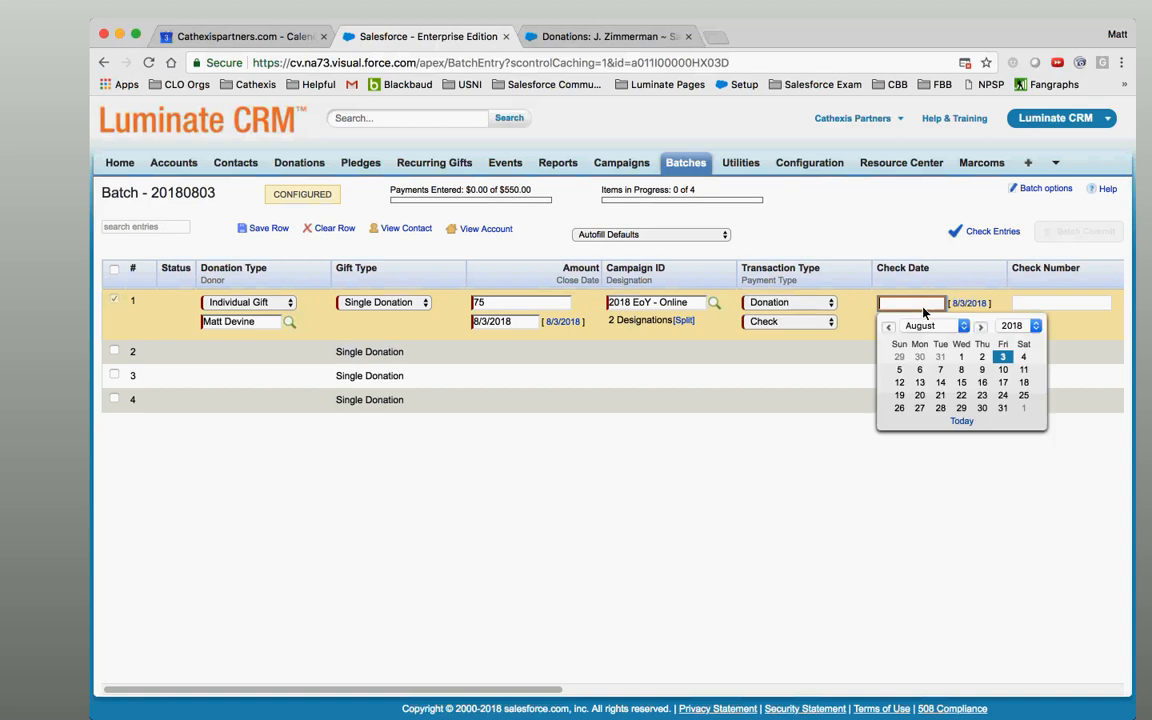
Set the check date to 8/1/2018 and the check number to 1234.
{"action": "left_click", "coordinate": [962, 360]}
{"action": "left_click", "coordinate": [1045, 311]}
{"action": "type", "text": "1234"}
{"action": "left_click_drag", "start_coordinate": [557, 694], "coordinate": [939, 683]}
Leave the honor/memorial and notification fields as none, then run Check Entries to save the row.
{"action": "left_click", "coordinate": [423, 302]}
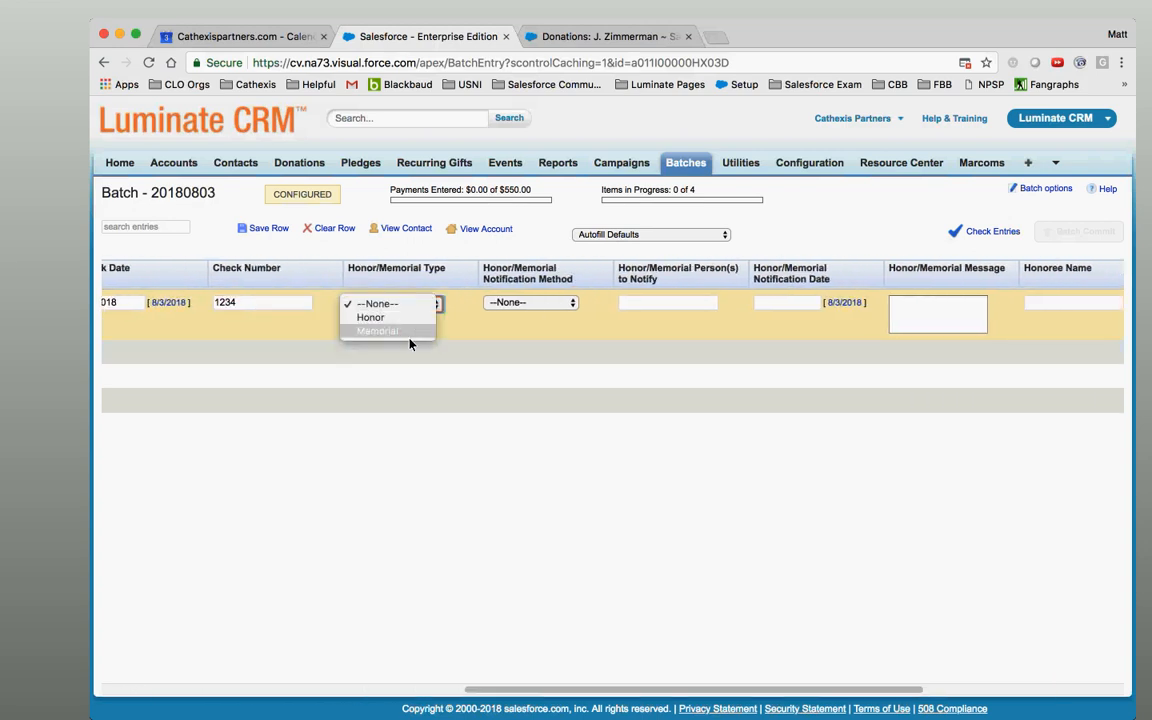
{"action": "left_click", "coordinate": [377, 303]}
{"action": "left_click", "coordinate": [530, 302]}
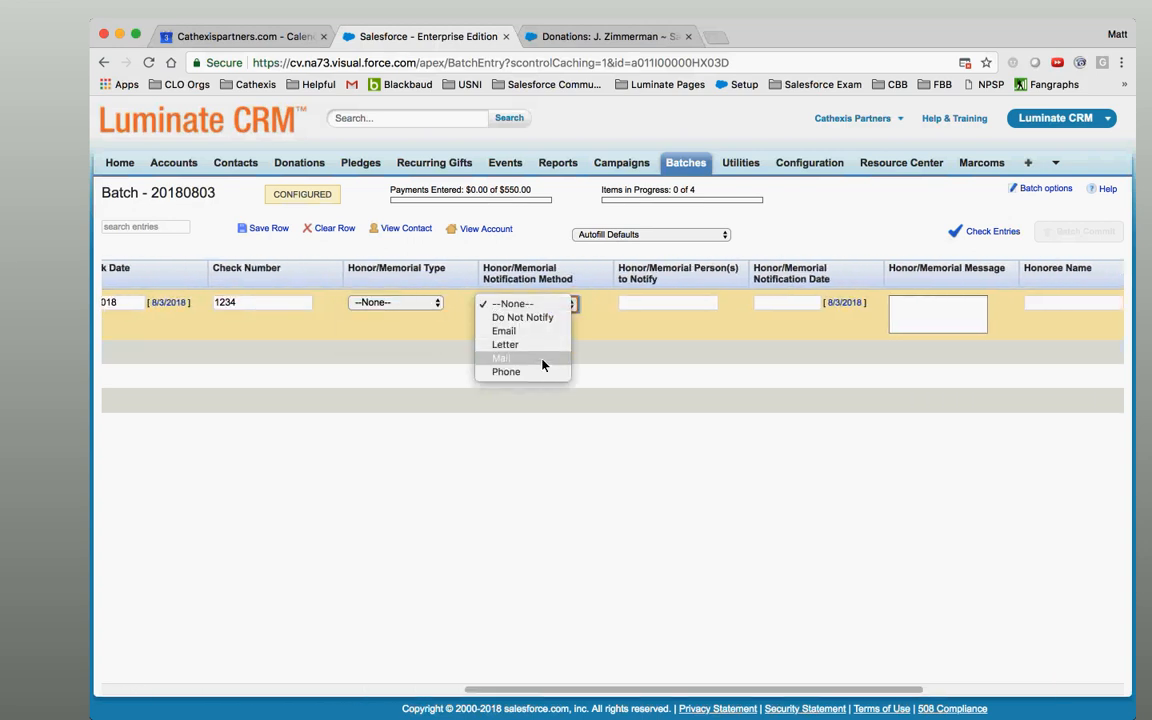
{"action": "left_click", "coordinate": [676, 303]}
{"action": "left_click", "coordinate": [676, 303]}
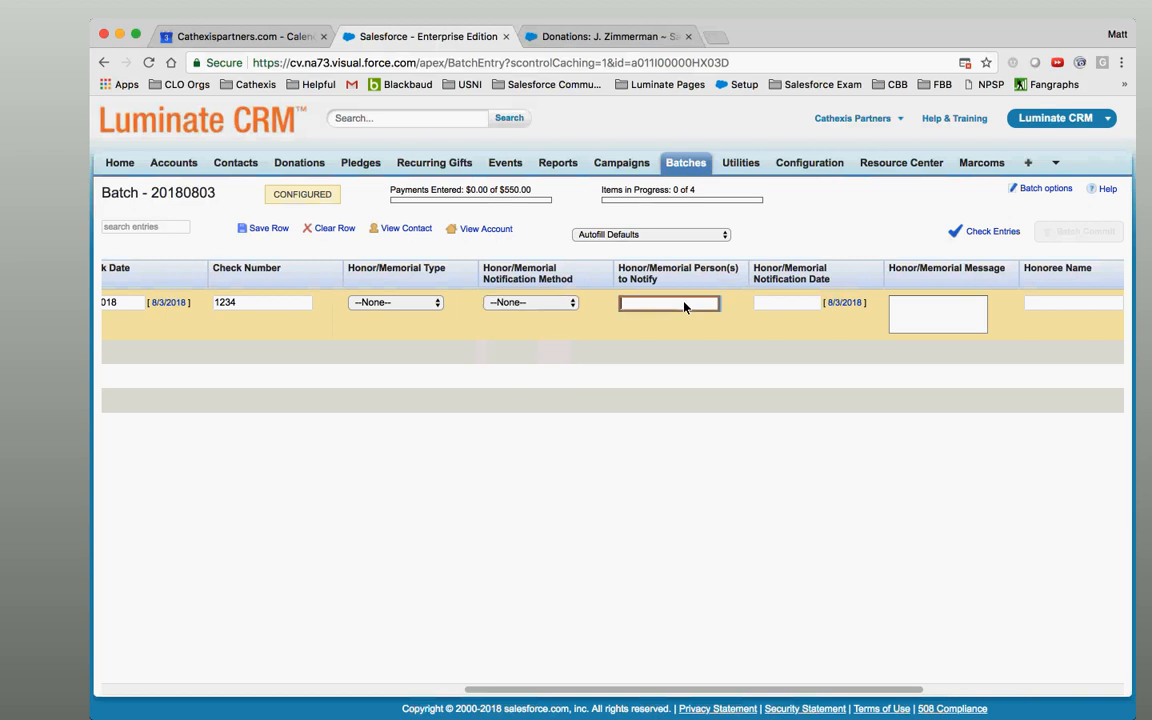
{"action": "left_click", "coordinate": [794, 308]}
{"action": "left_click", "coordinate": [930, 330]}
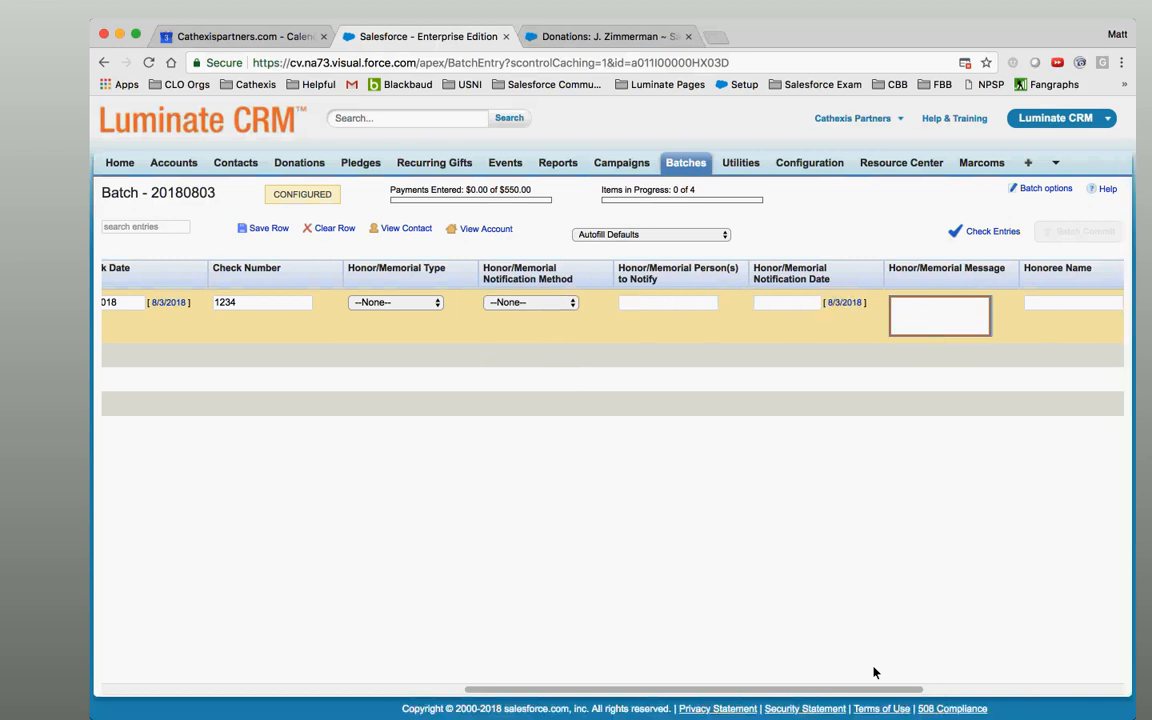
{"action": "left_click_drag", "start_coordinate": [882, 689], "coordinate": [1068, 695]}
{"action": "left_click", "coordinate": [794, 309]}
{"action": "left_click", "coordinate": [904, 321]}
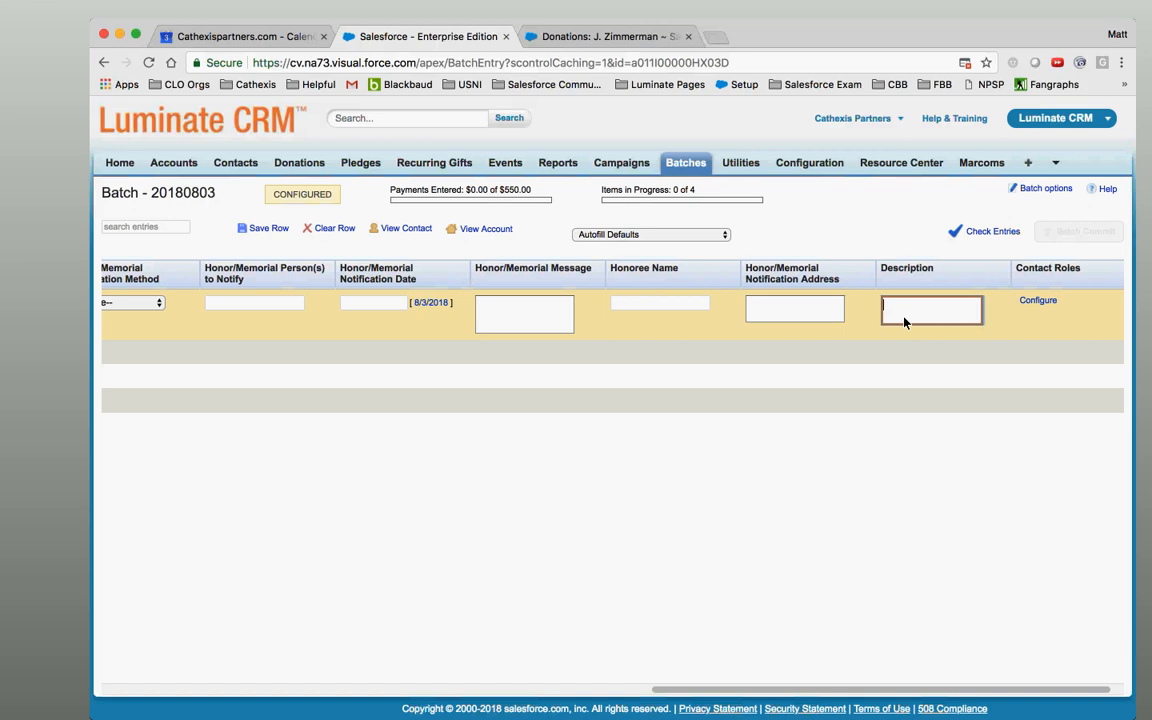
{"action": "left_click_drag", "start_coordinate": [760, 688], "coordinate": [317, 638]}
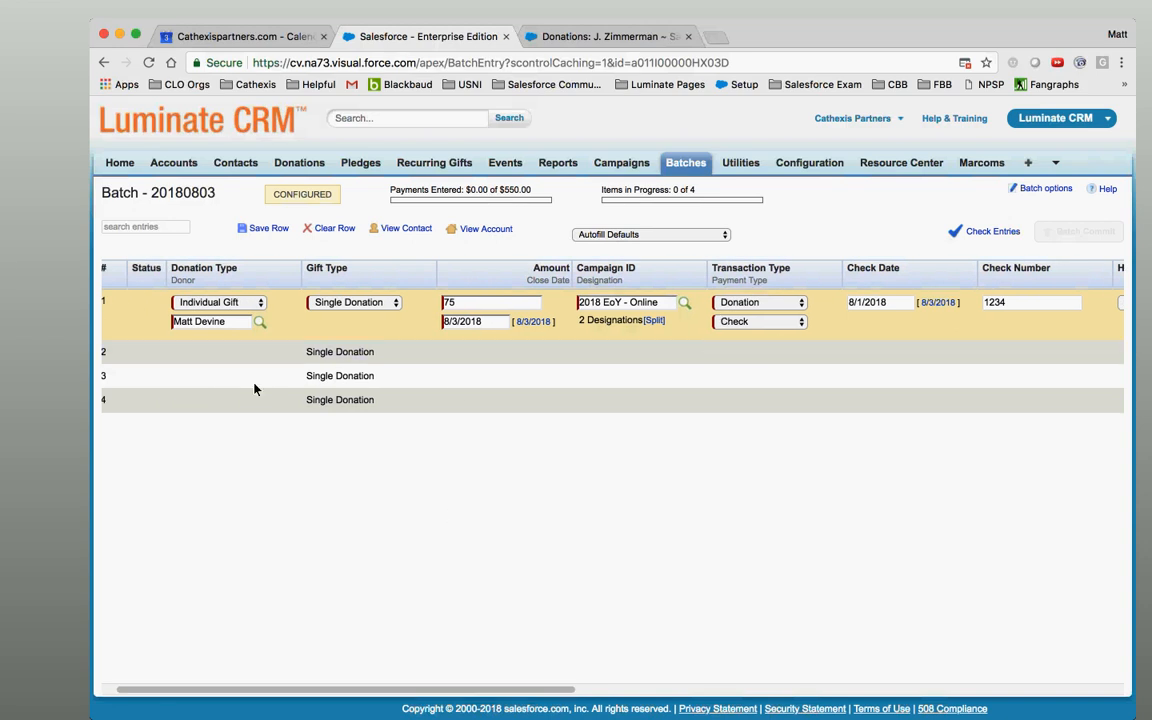
{"action": "left_click", "coordinate": [191, 356]}
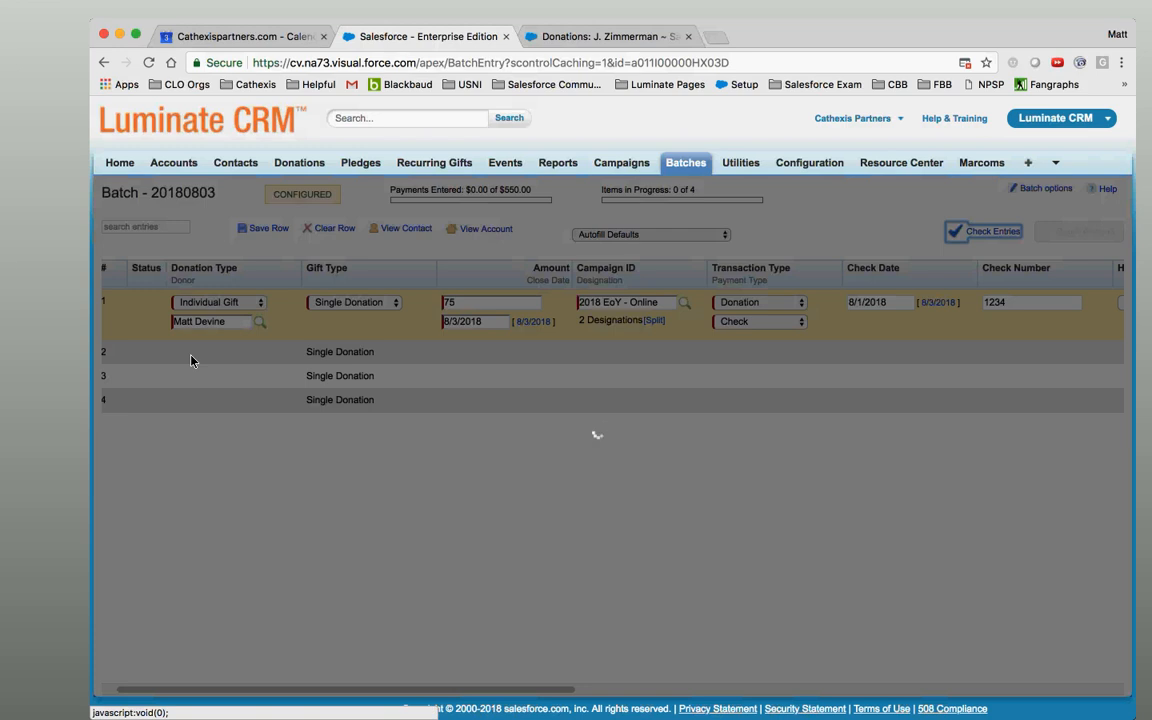
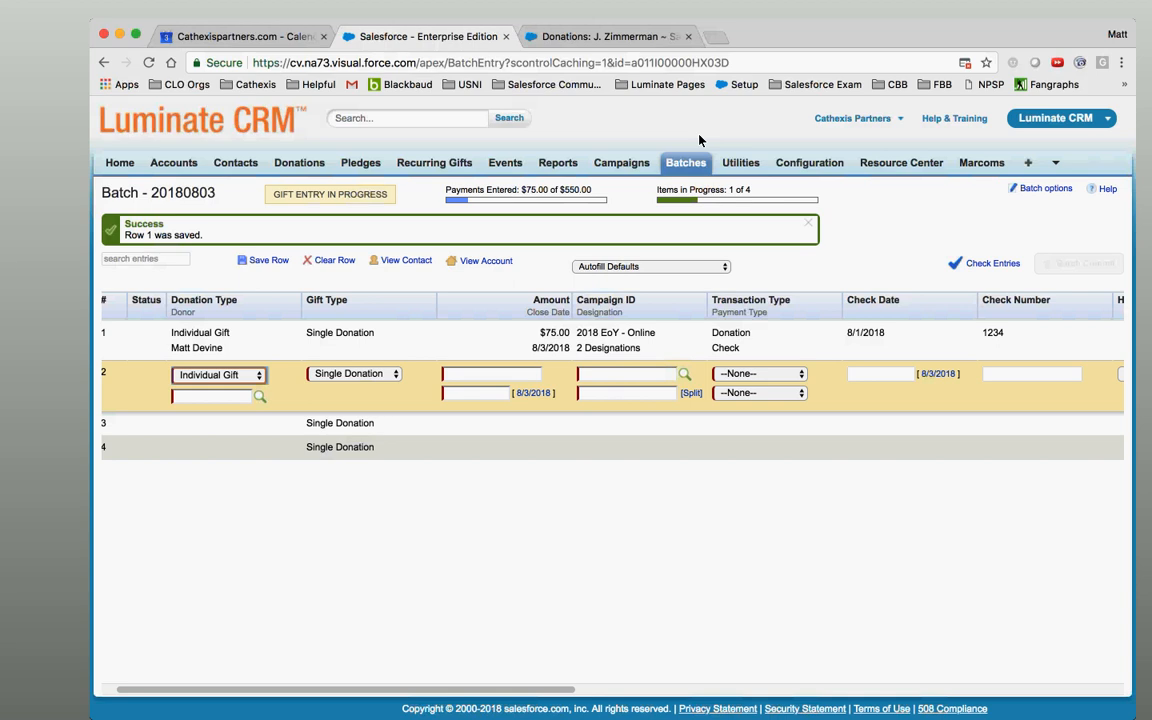
Change row 2 to an Organization Gift and search organizations for 'Cathexis Partners'.
{"action": "left_click", "coordinate": [256, 376]}
{"action": "left_click", "coordinate": [252, 395]}
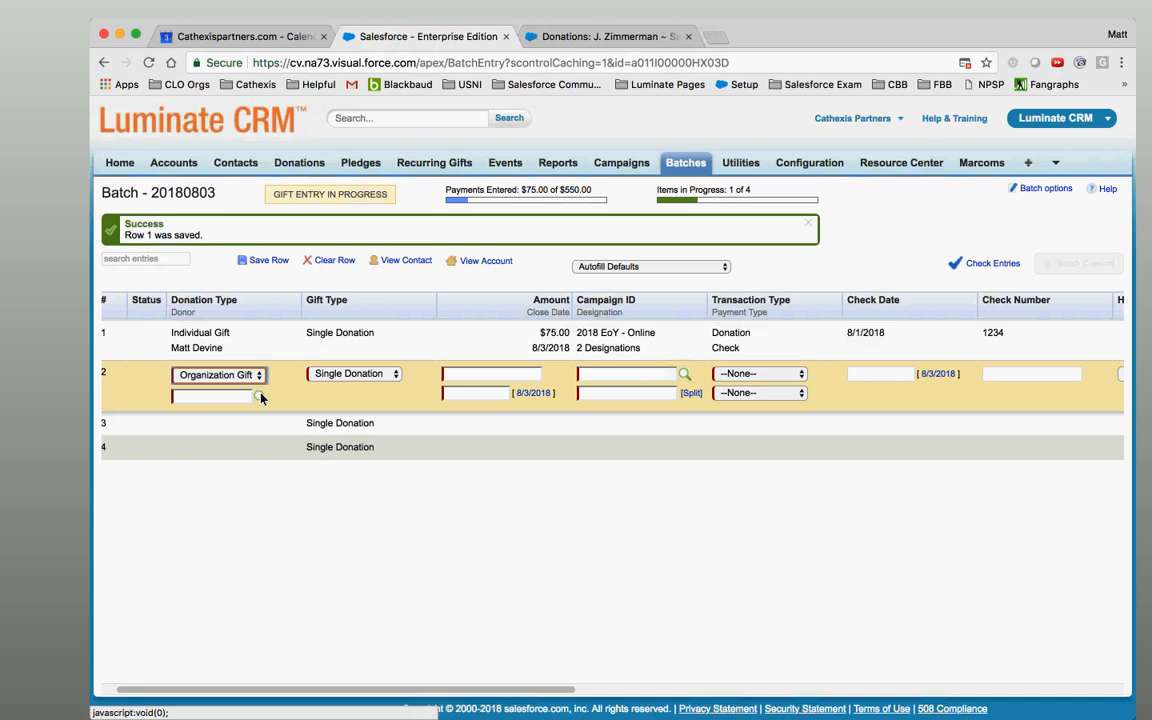
{"action": "left_click", "coordinate": [260, 398]}
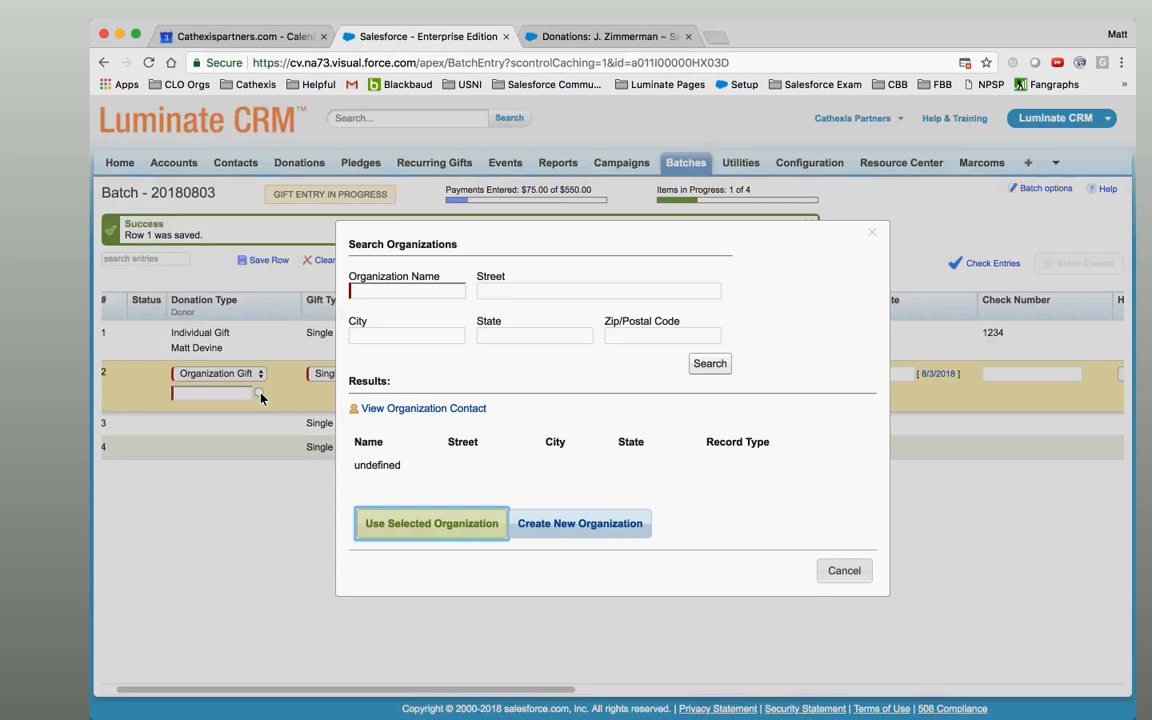
{"action": "left_click", "coordinate": [402, 292]}
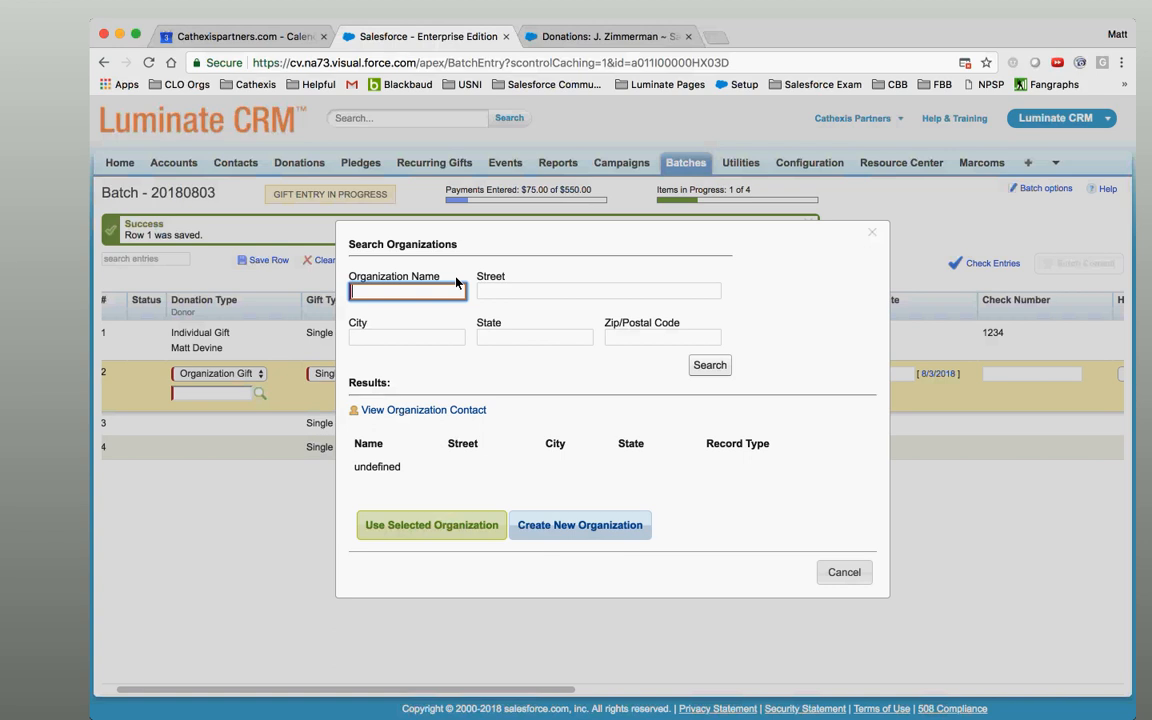
{"action": "type", "text": "Cathexis Partners"}
{"action": "key", "text": "Return"}
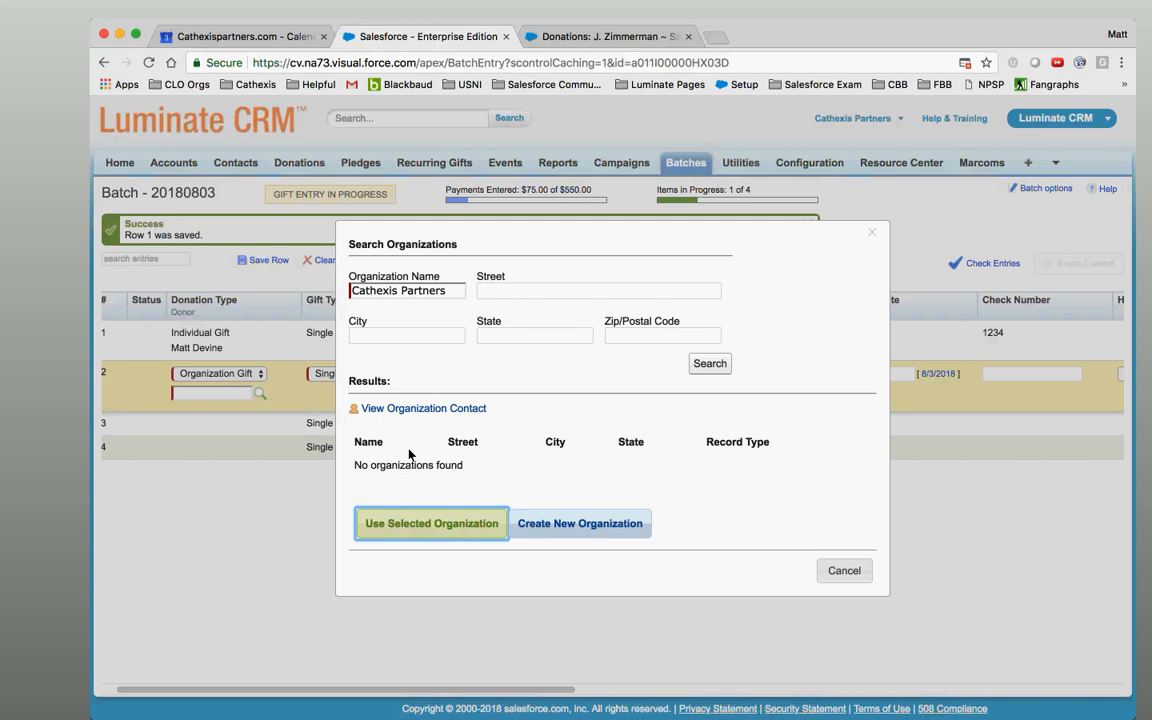
Create a new 'Cathexis Partners' organization and keep trying Save Organization until the page reloads.
{"action": "left_click", "coordinate": [575, 527]}
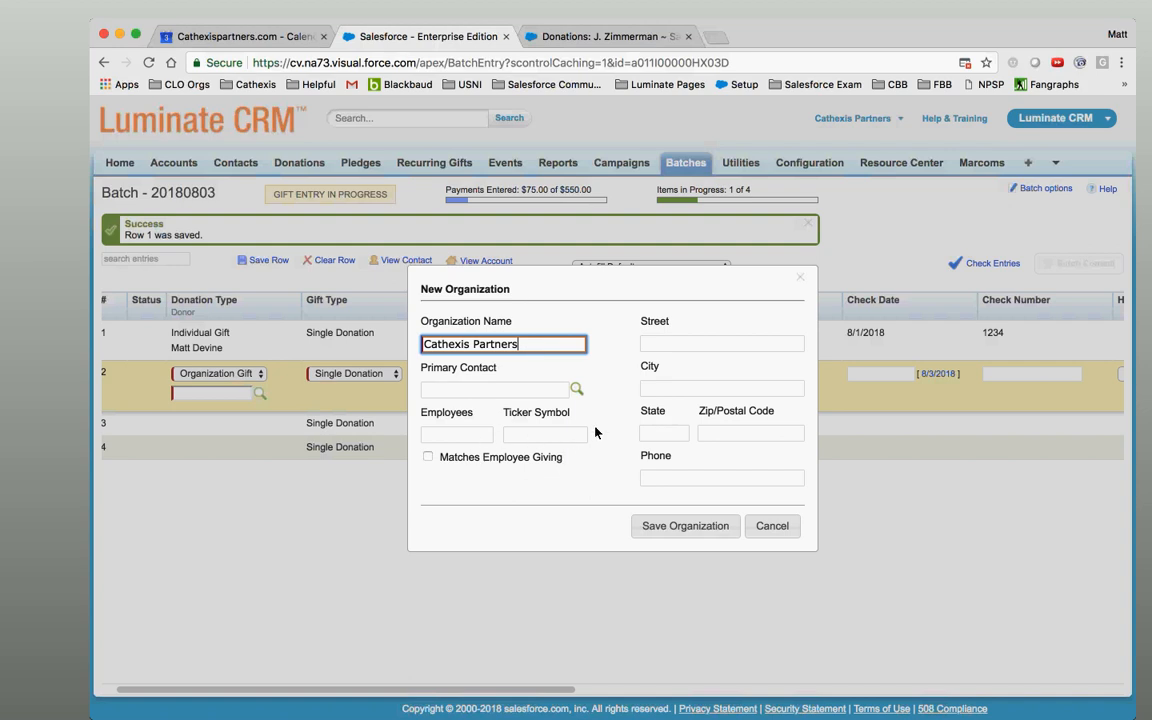
{"action": "left_click", "coordinate": [703, 345]}
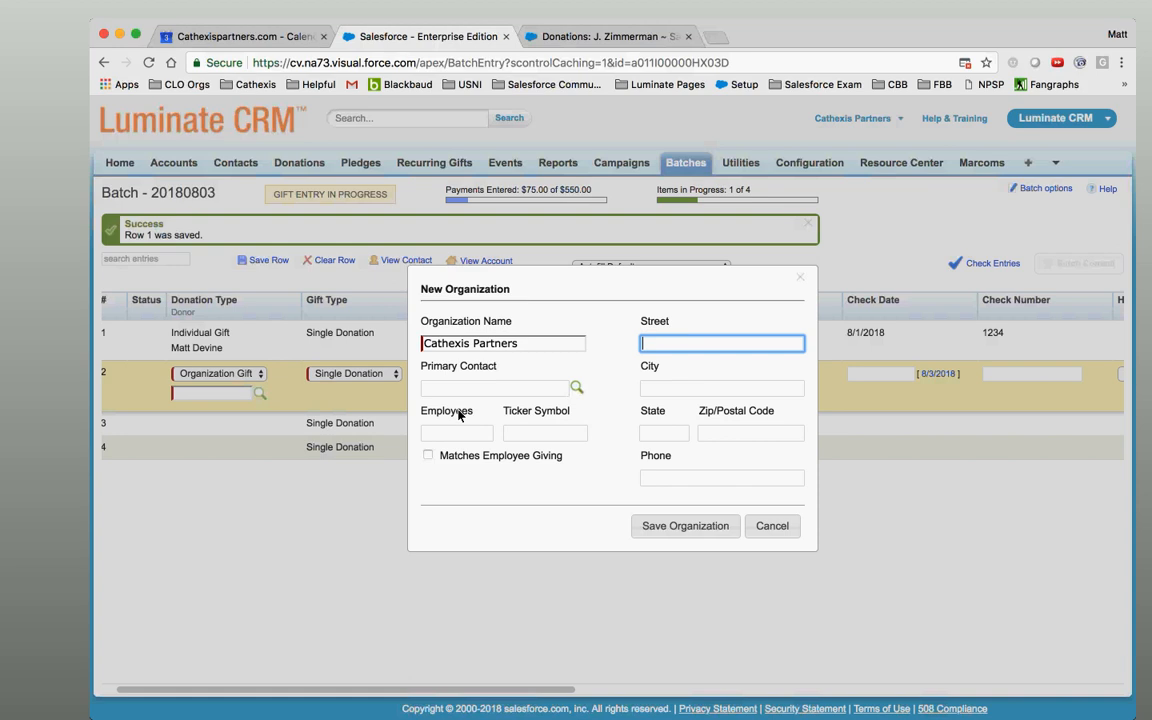
{"action": "left_click", "coordinate": [703, 528]}
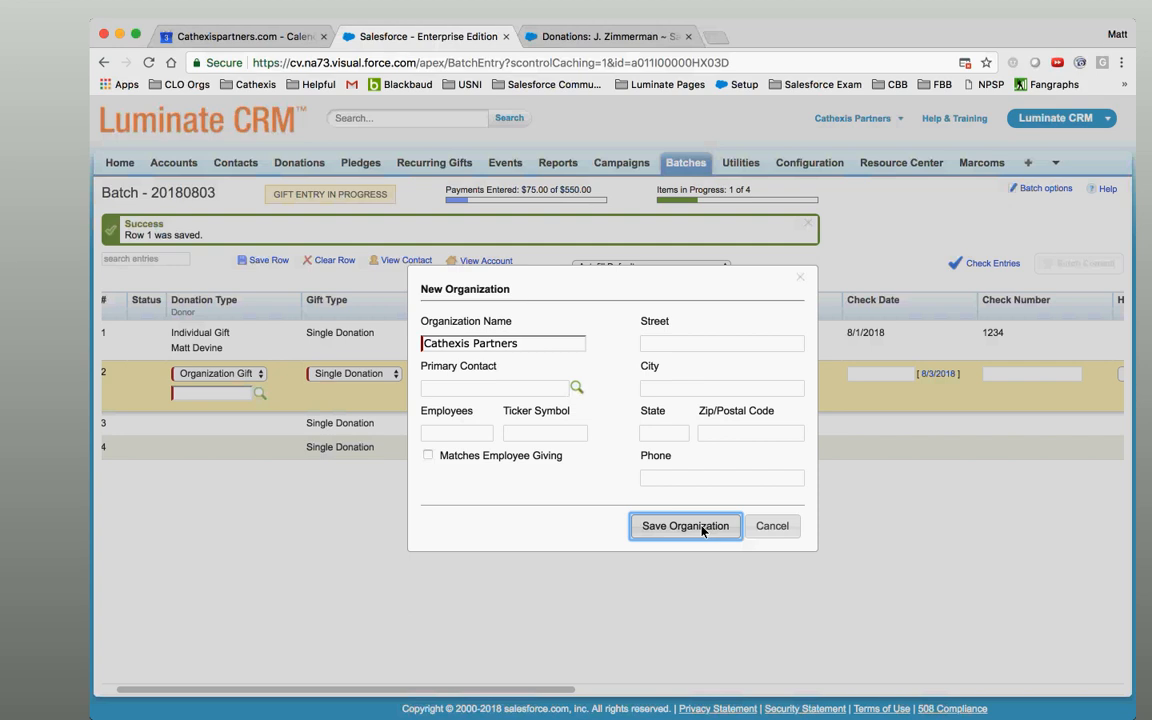
{"action": "left_click", "coordinate": [443, 627]}
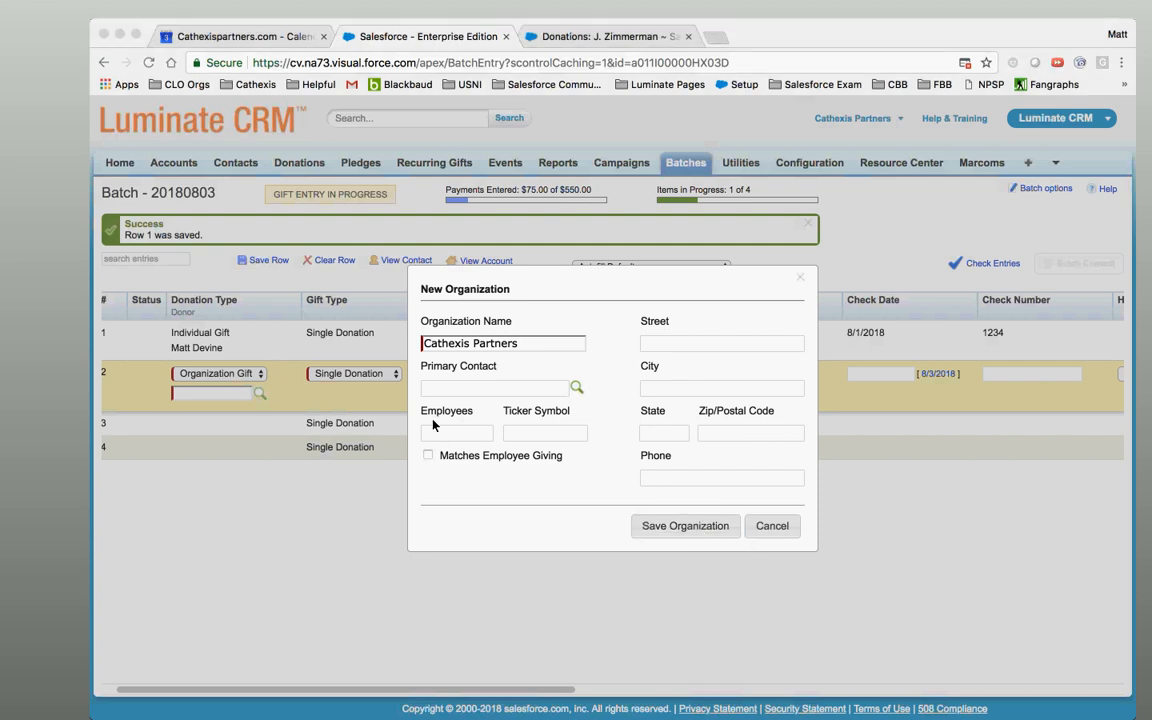
{"action": "left_click", "coordinate": [702, 537]}
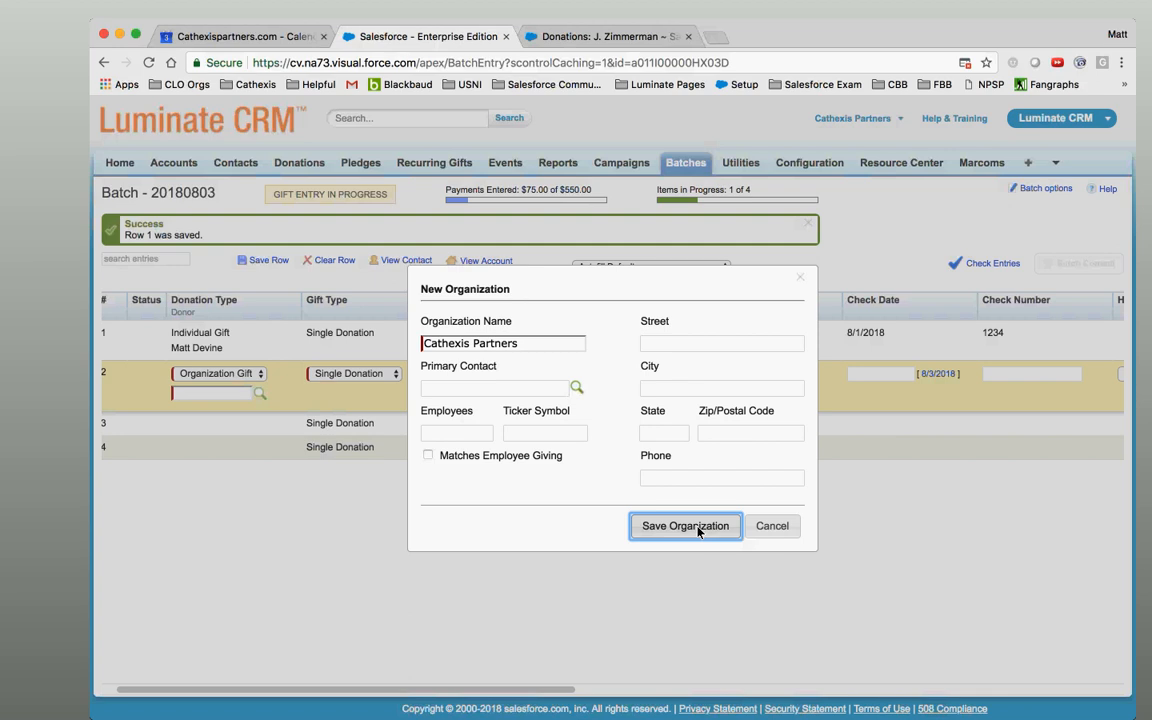
{"action": "left_click", "coordinate": [700, 531]}
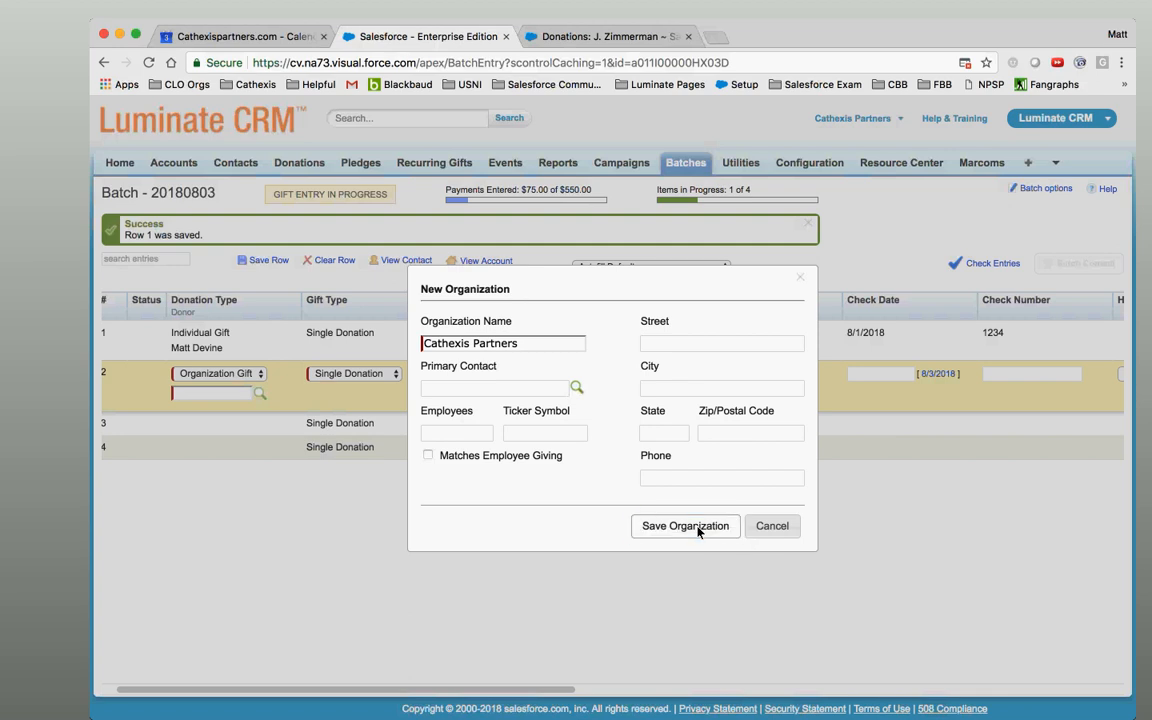
{"action": "left_click", "coordinate": [700, 531]}
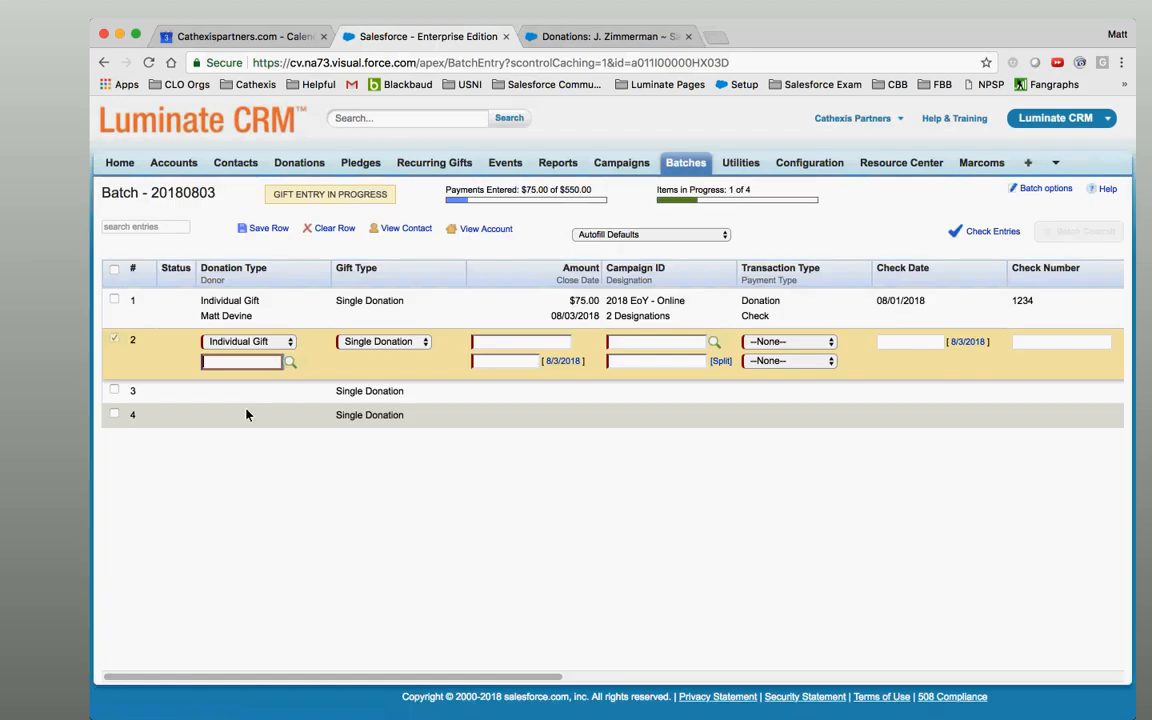
Set row 2 back to Organization Gift and open its donor lookup.
{"action": "left_click", "coordinate": [281, 342]}
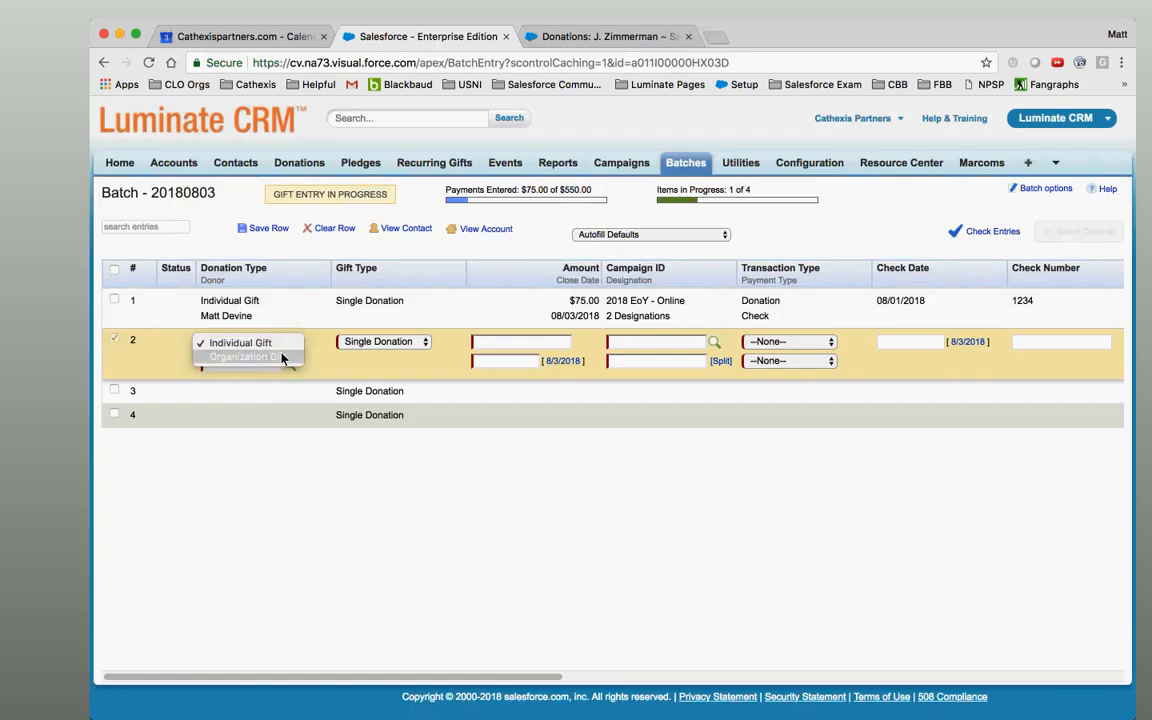
{"action": "left_click", "coordinate": [283, 358]}
{"action": "left_click", "coordinate": [289, 362]}
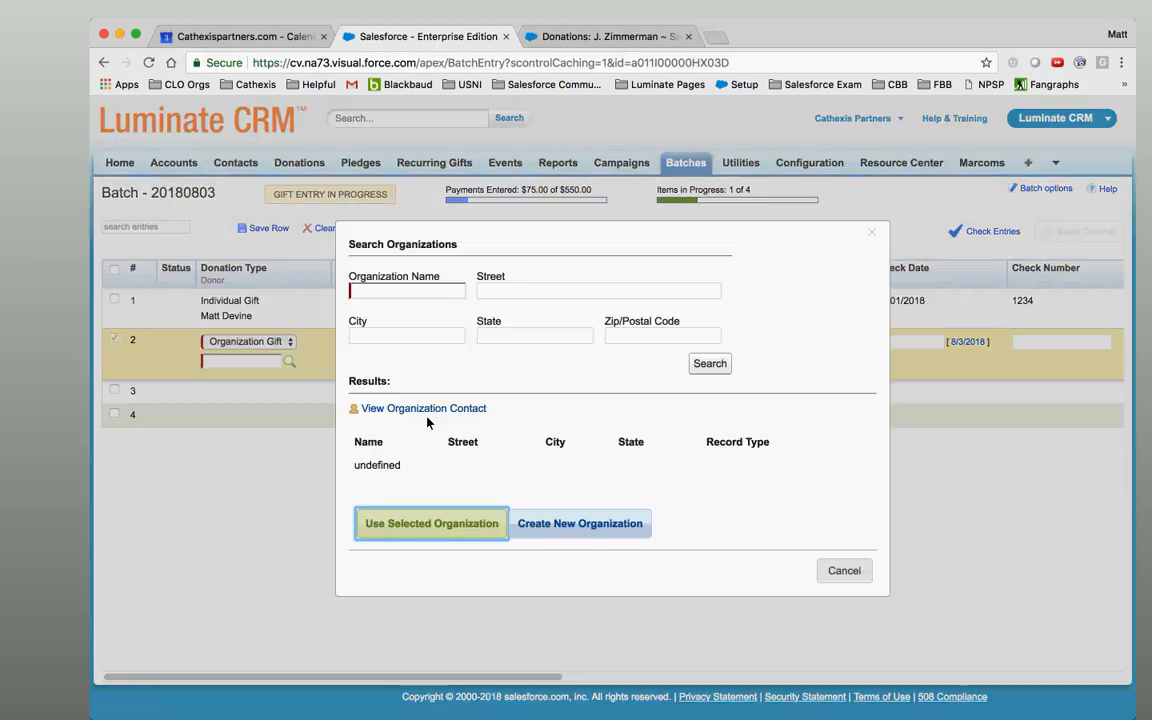
Search 'Cathexis Partners' again, then create and save it as a new organization.
{"action": "left_click", "coordinate": [433, 292]}
{"action": "type", "text": "Cathexis Partners"}
{"action": "key", "text": "Return"}
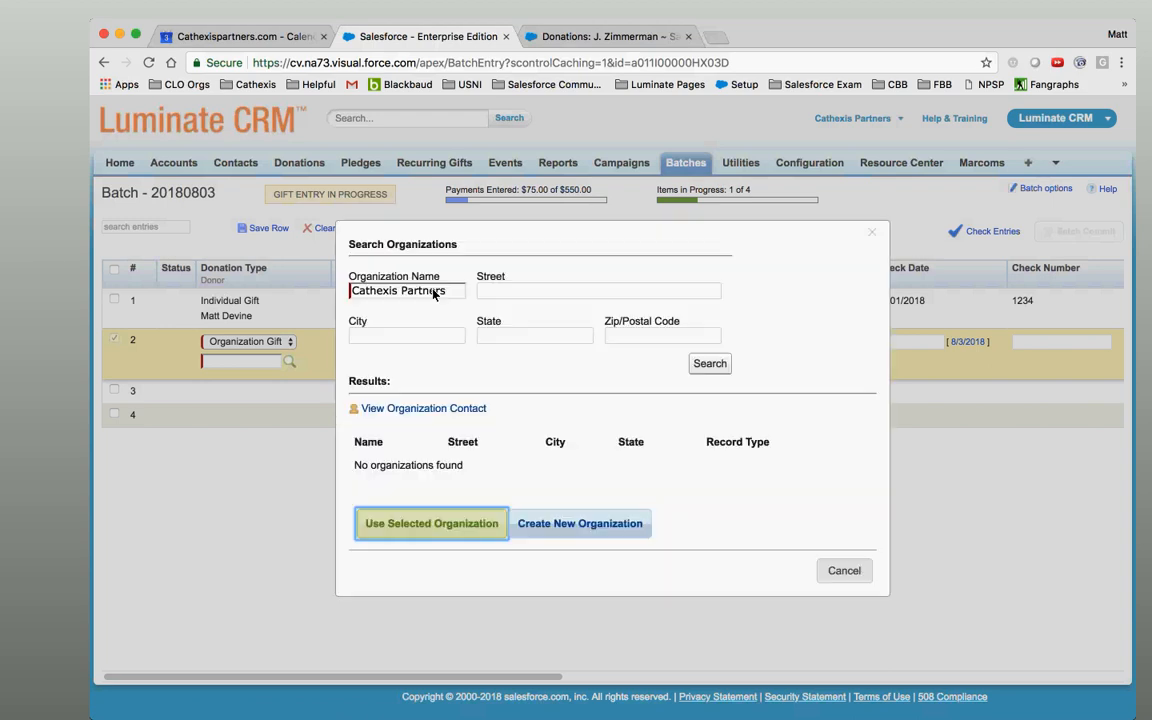
{"action": "left_click", "coordinate": [583, 523]}
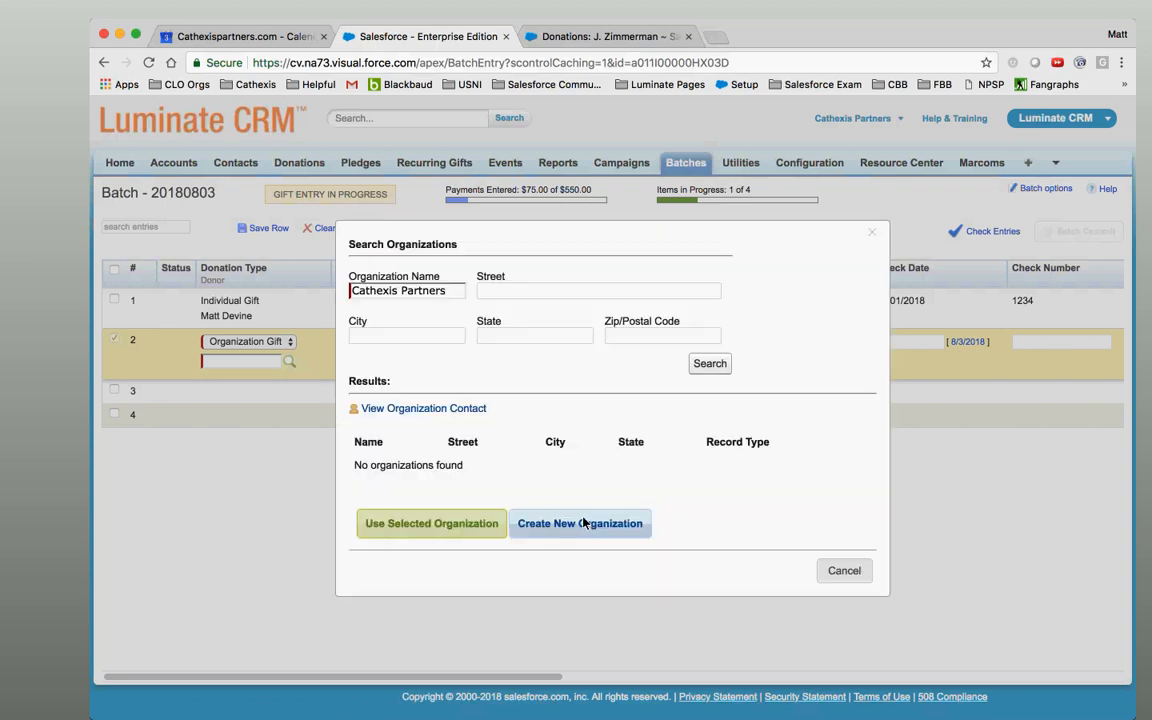
{"action": "left_click", "coordinate": [698, 526]}
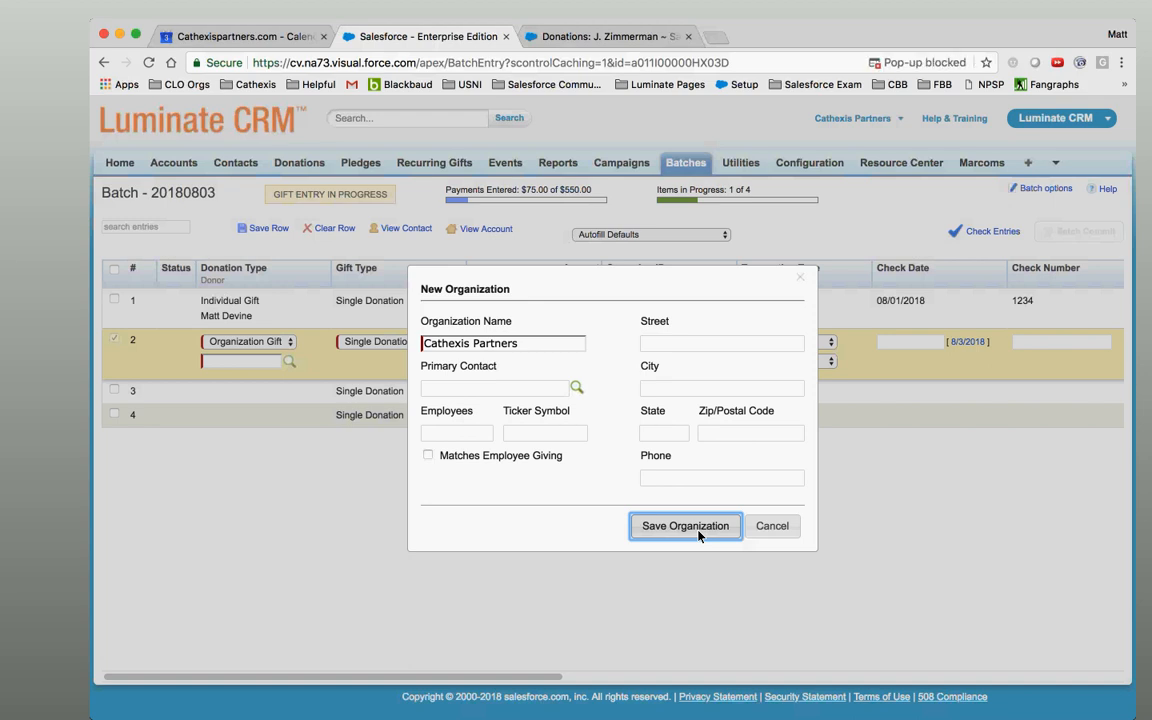
Always allow pop-ups from the site and retry saving the new organization.
{"action": "left_click", "coordinate": [916, 62]}
{"action": "left_click", "coordinate": [825, 141]}
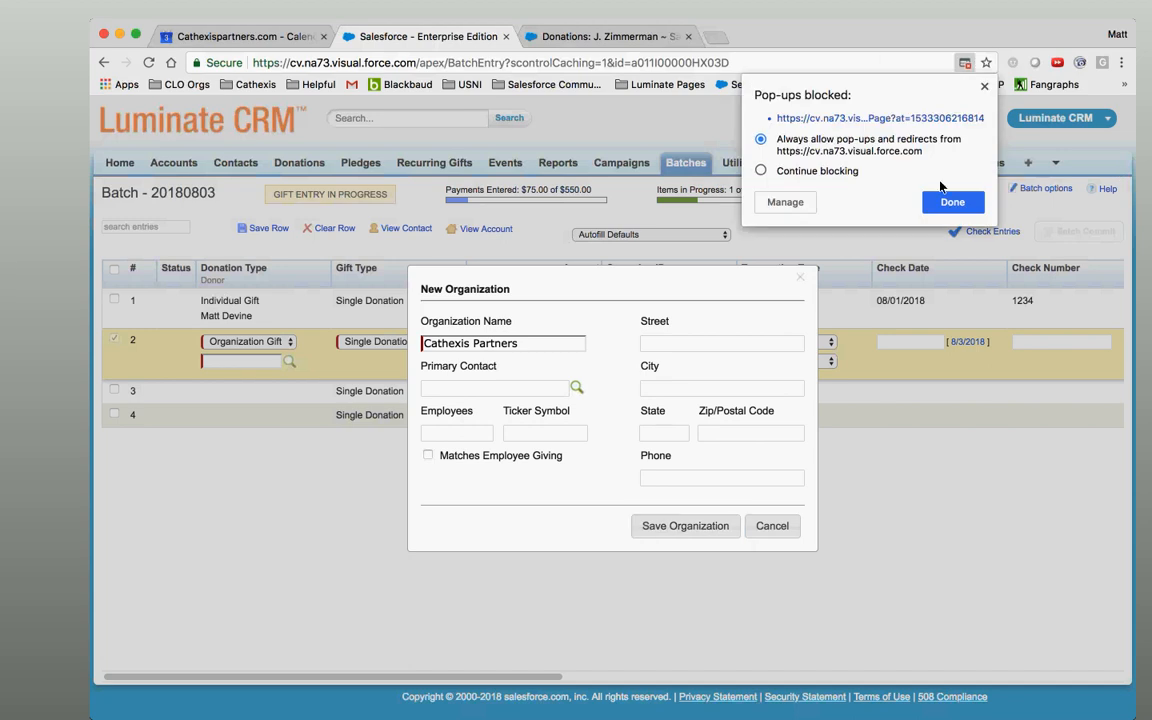
{"action": "left_click", "coordinate": [953, 202]}
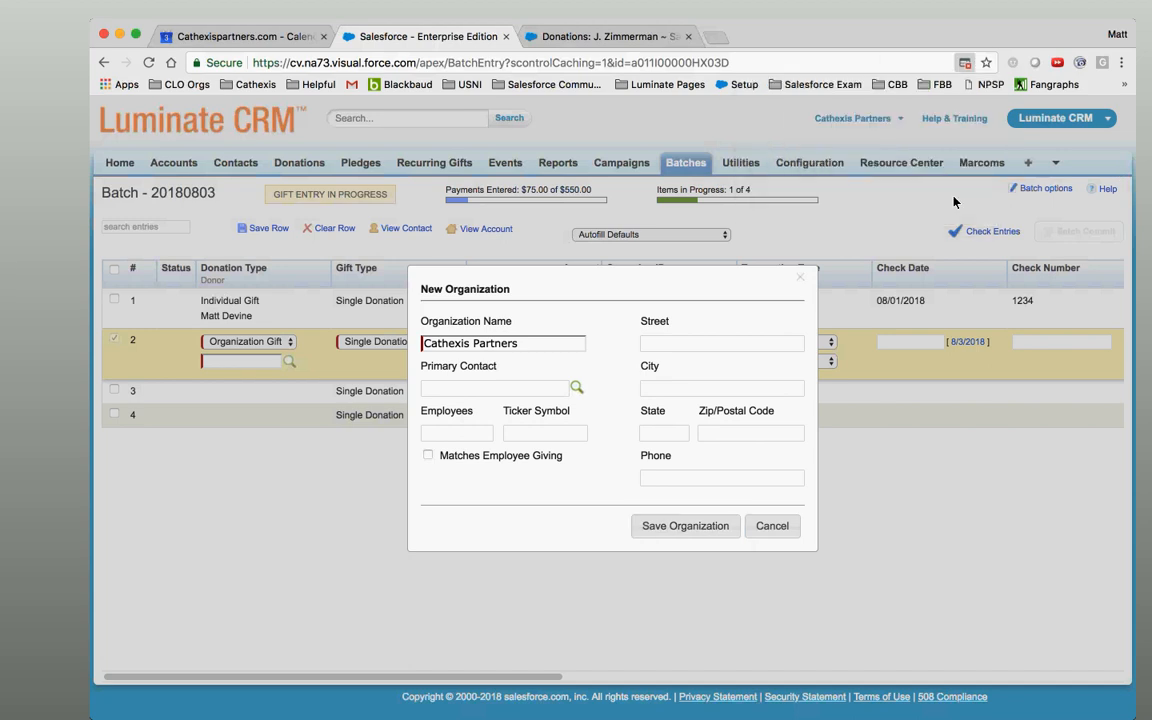
{"action": "left_click", "coordinate": [664, 528]}
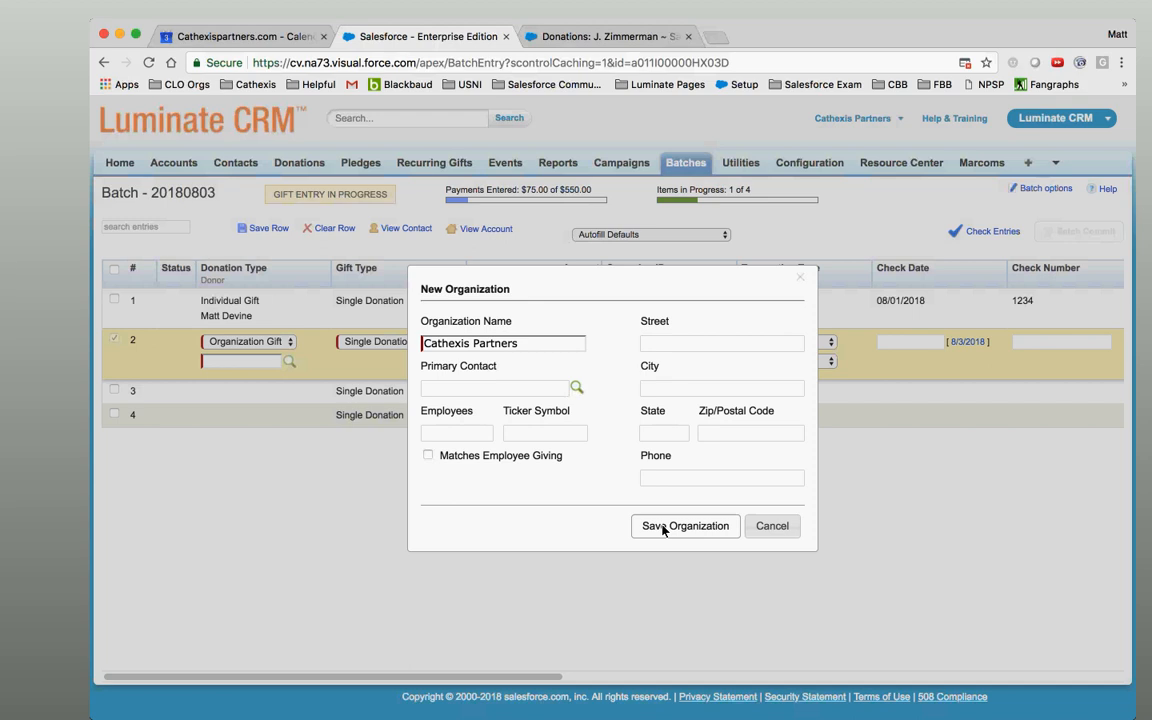
{"action": "left_click", "coordinate": [966, 64]}
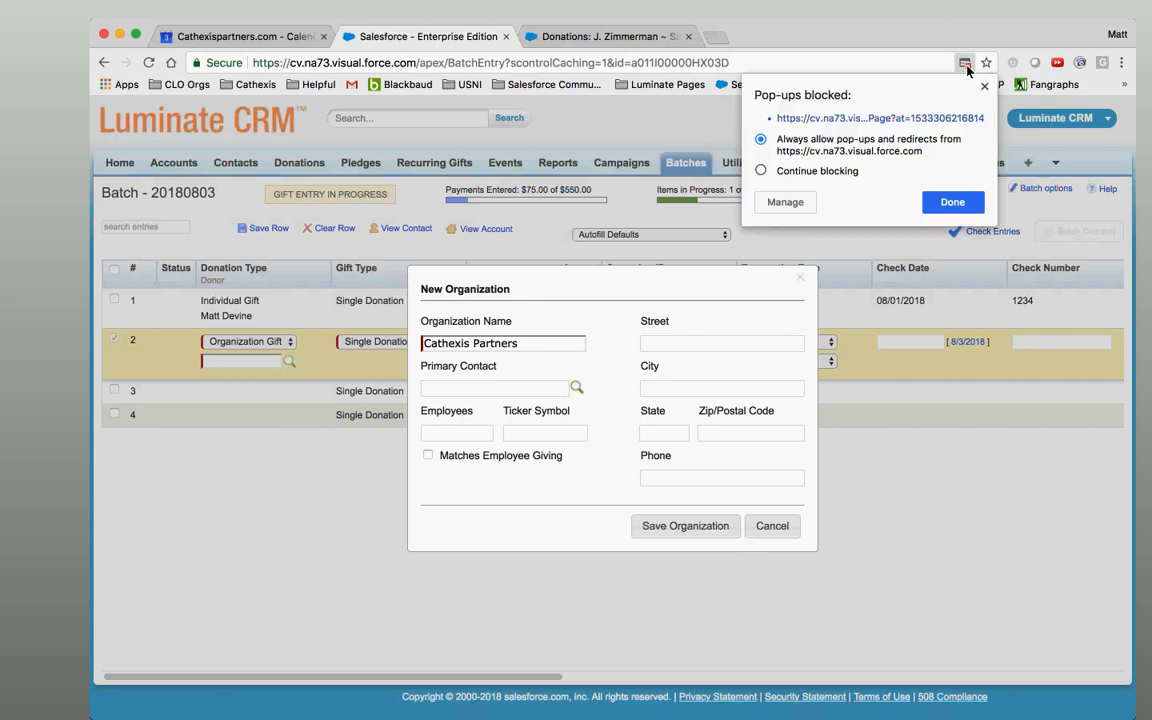
{"action": "left_click", "coordinate": [953, 202]}
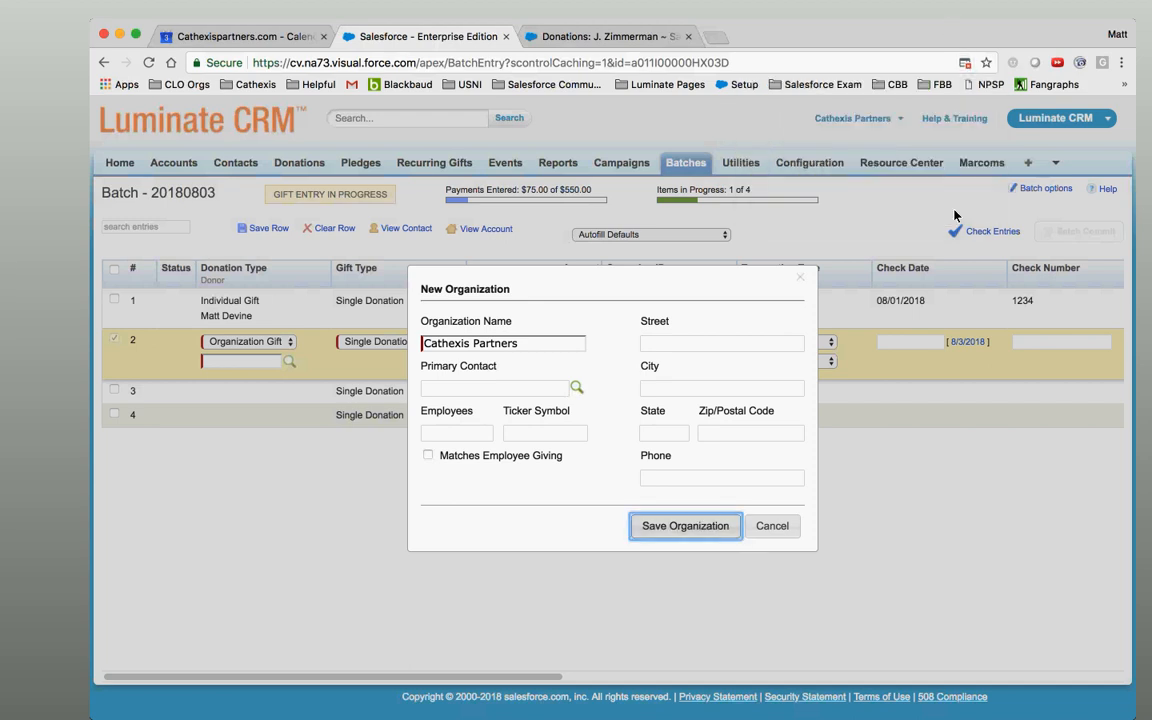
Cancel the new Cathexis Partners organization and close the organization search.
{"action": "left_click", "coordinate": [745, 302]}
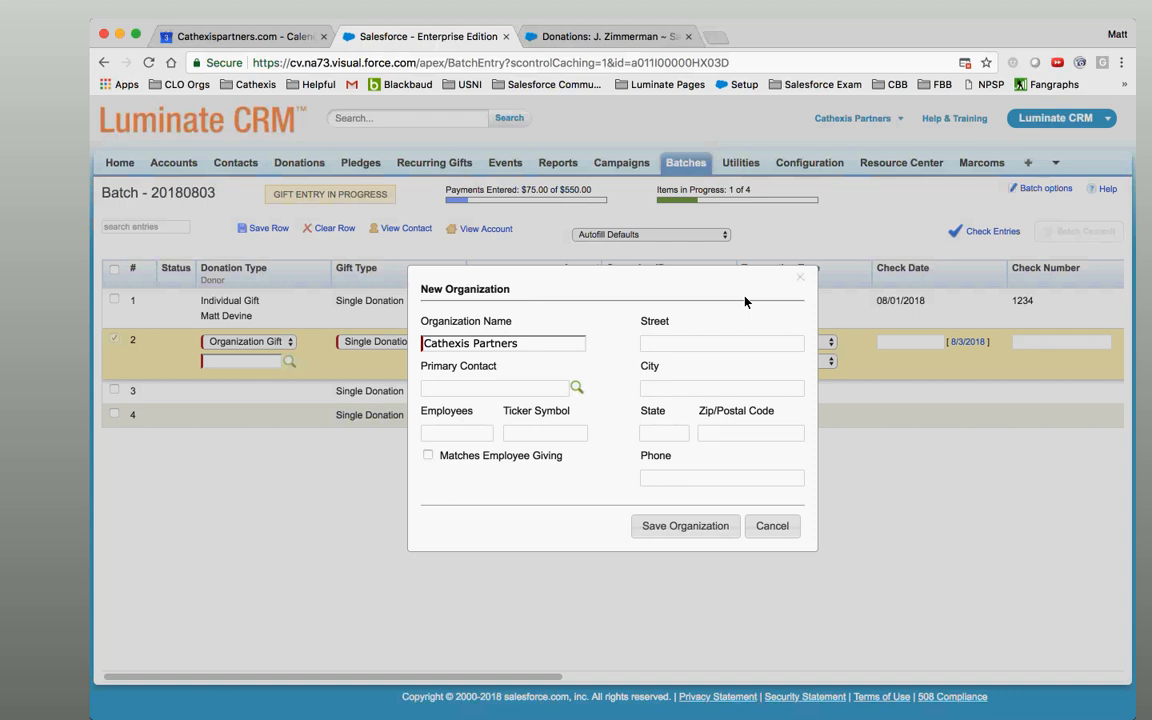
{"action": "left_click", "coordinate": [676, 530]}
{"action": "left_click", "coordinate": [768, 528]}
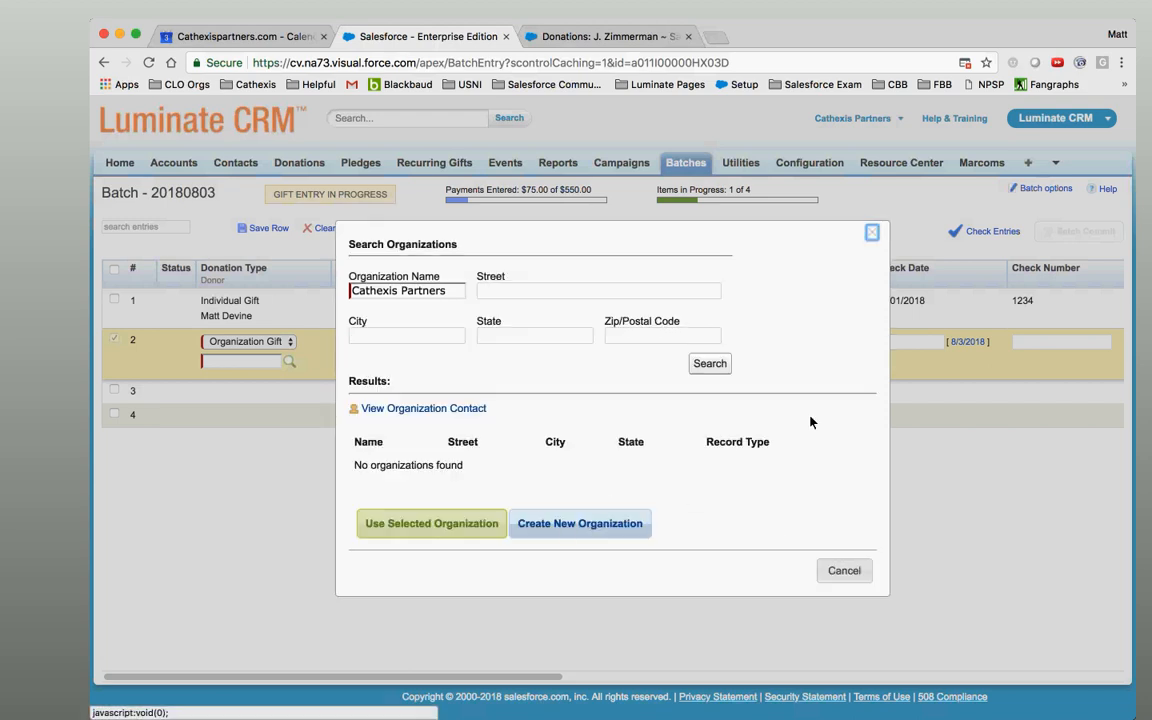
{"action": "left_click", "coordinate": [871, 232]}
{"action": "left_click", "coordinate": [285, 344]}
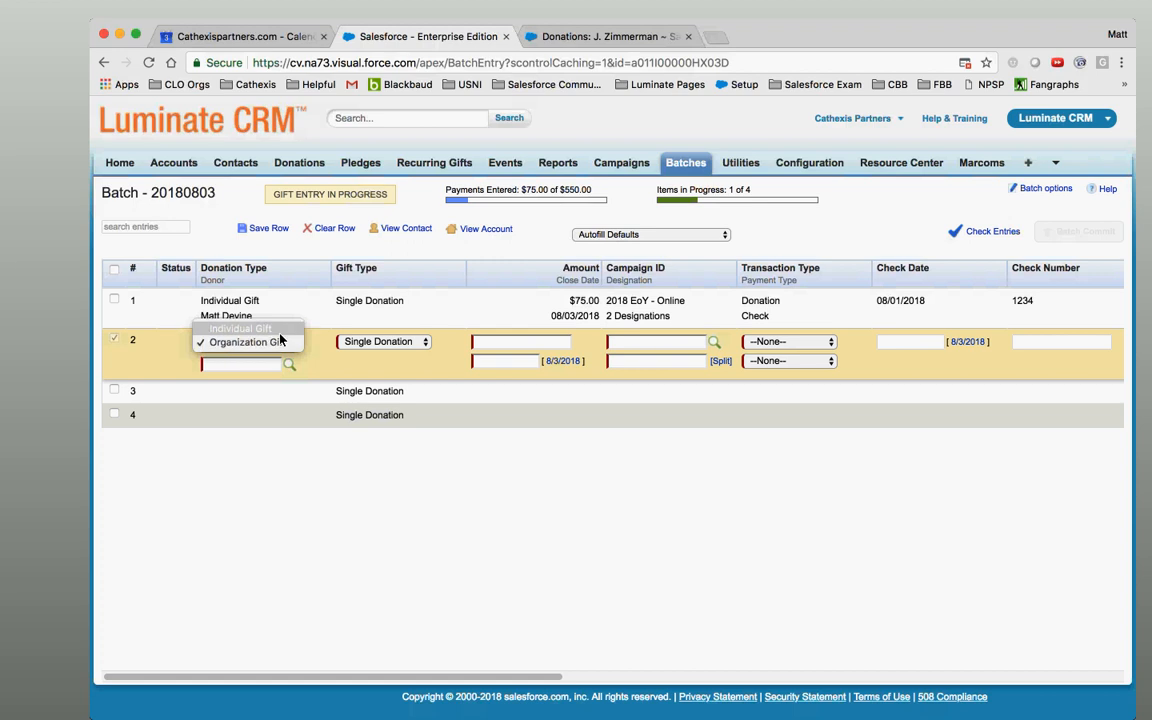
Make row 2 an Individual Gift and enter the contact's first and last name in the lookup.
{"action": "left_click", "coordinate": [245, 328]}
{"action": "left_click", "coordinate": [289, 365]}
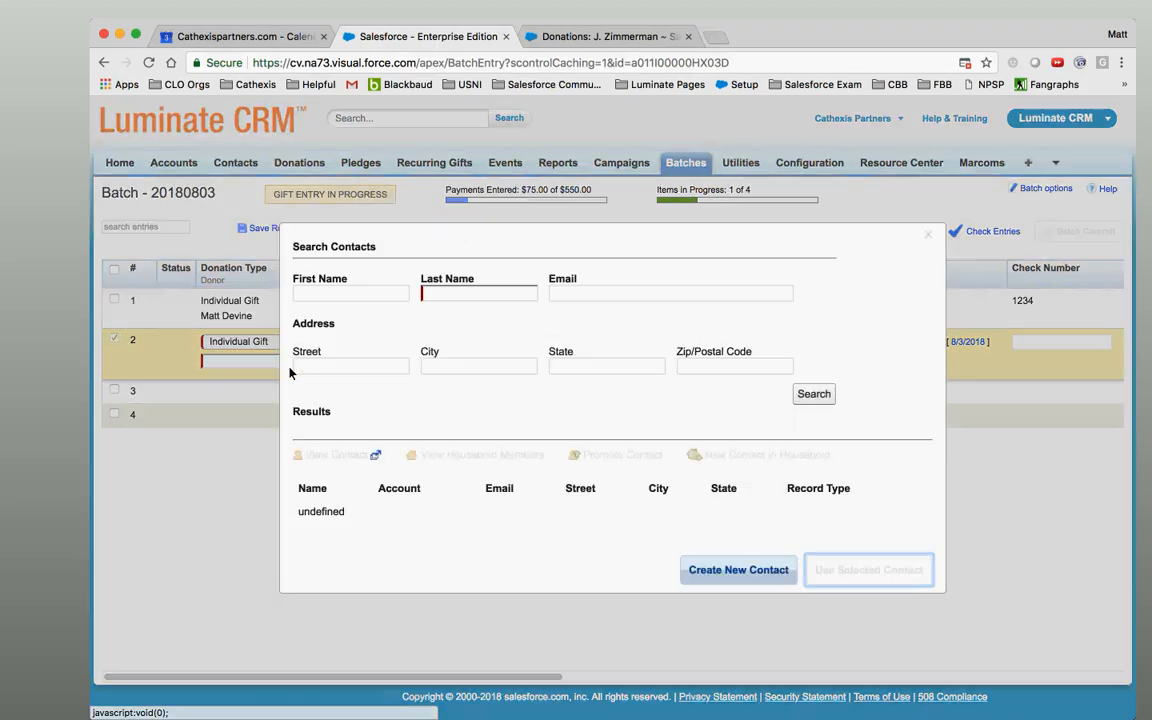
{"action": "left_click", "coordinate": [391, 294]}
{"action": "key", "text": "Tab"}
{"action": "key", "text": "Tab"}
Search contacts by that name, then create and save a new contact.
{"action": "left_click", "coordinate": [815, 393]}
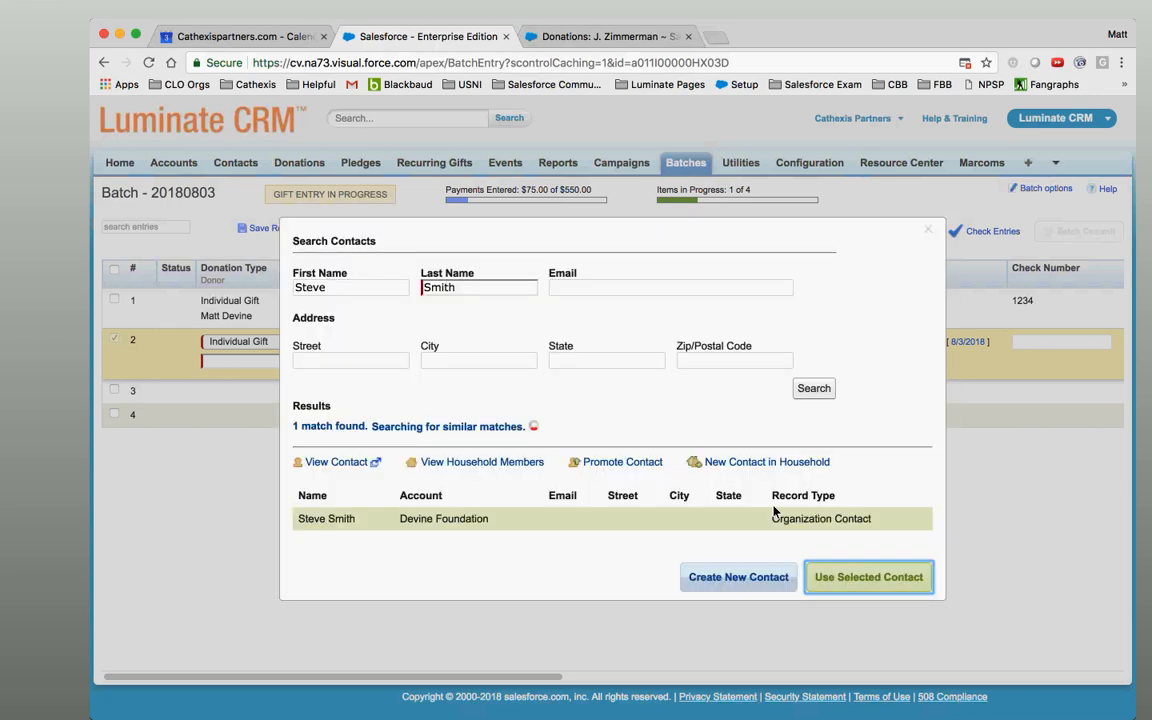
{"action": "left_click", "coordinate": [738, 595]}
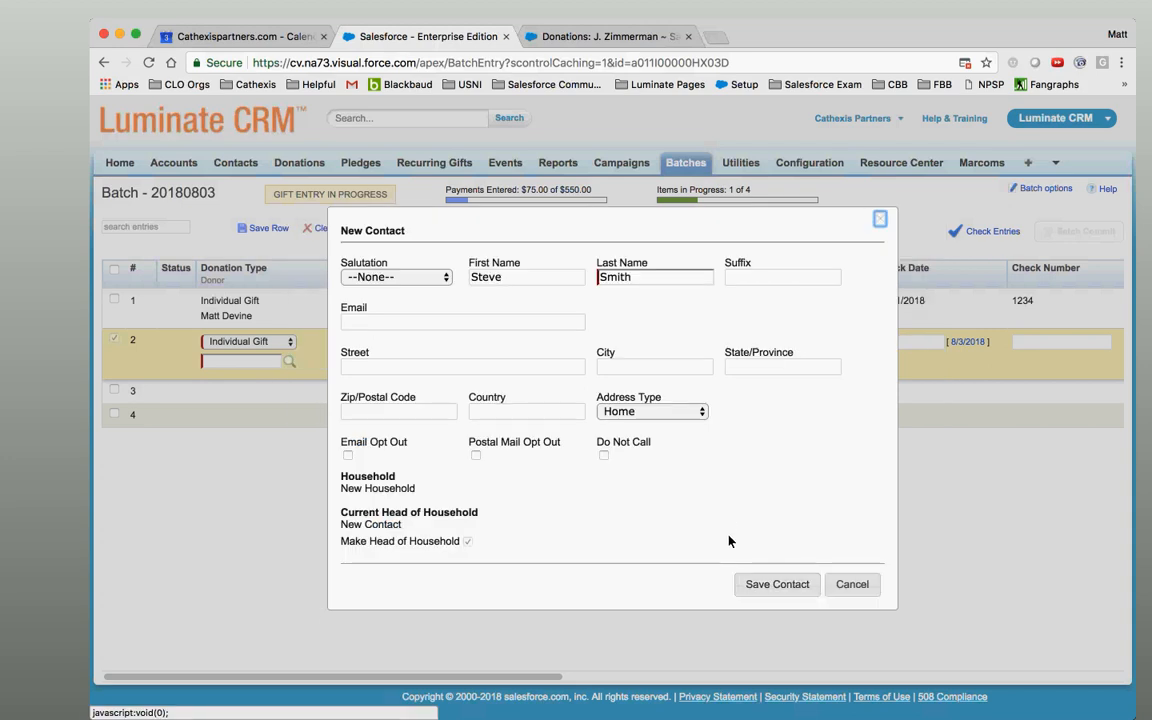
{"action": "left_click", "coordinate": [764, 584]}
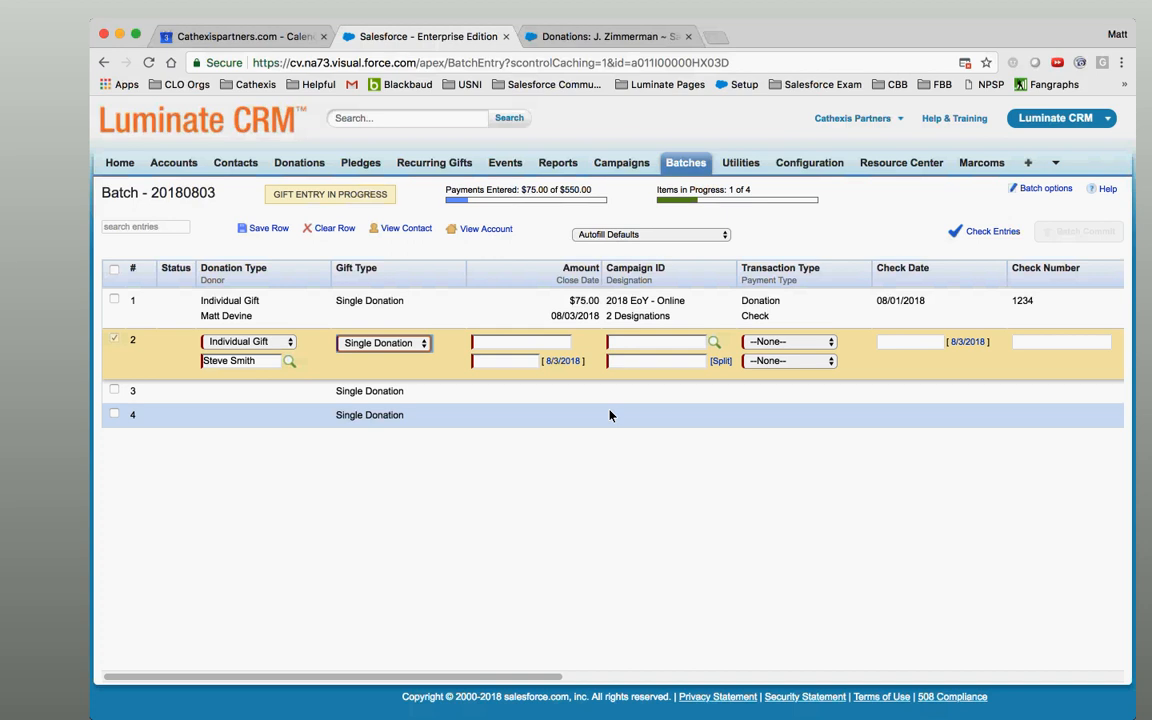
Make row 2 an Organization Gift, clear the donor, and search for 'Cathexis Partners'.
{"action": "left_click", "coordinate": [245, 342]}
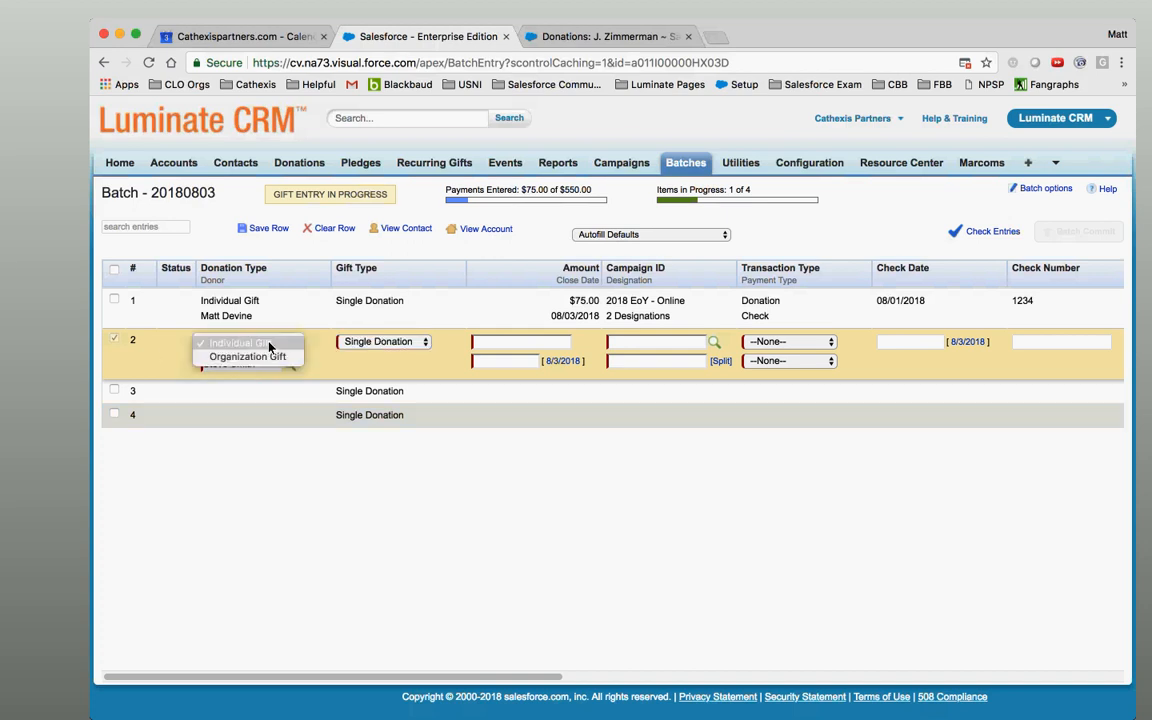
{"action": "left_click", "coordinate": [242, 342]}
{"action": "triple_click", "coordinate": [265, 367]}
{"action": "key", "text": "BackSpace"}
{"action": "left_click", "coordinate": [290, 363]}
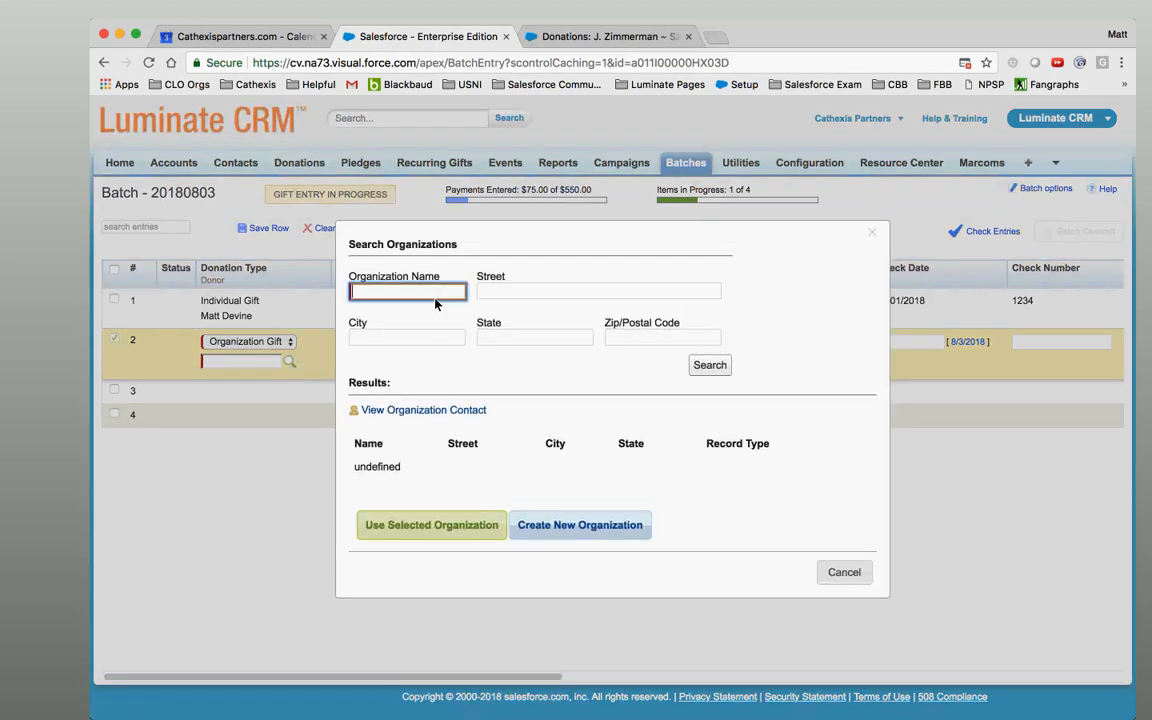
{"action": "type", "text": "Cathexis Partners"}
{"action": "key", "text": "Return"}
Attempt to save a new Cathexis Partners organization, then cancel and close the search.
{"action": "left_click", "coordinate": [600, 524]}
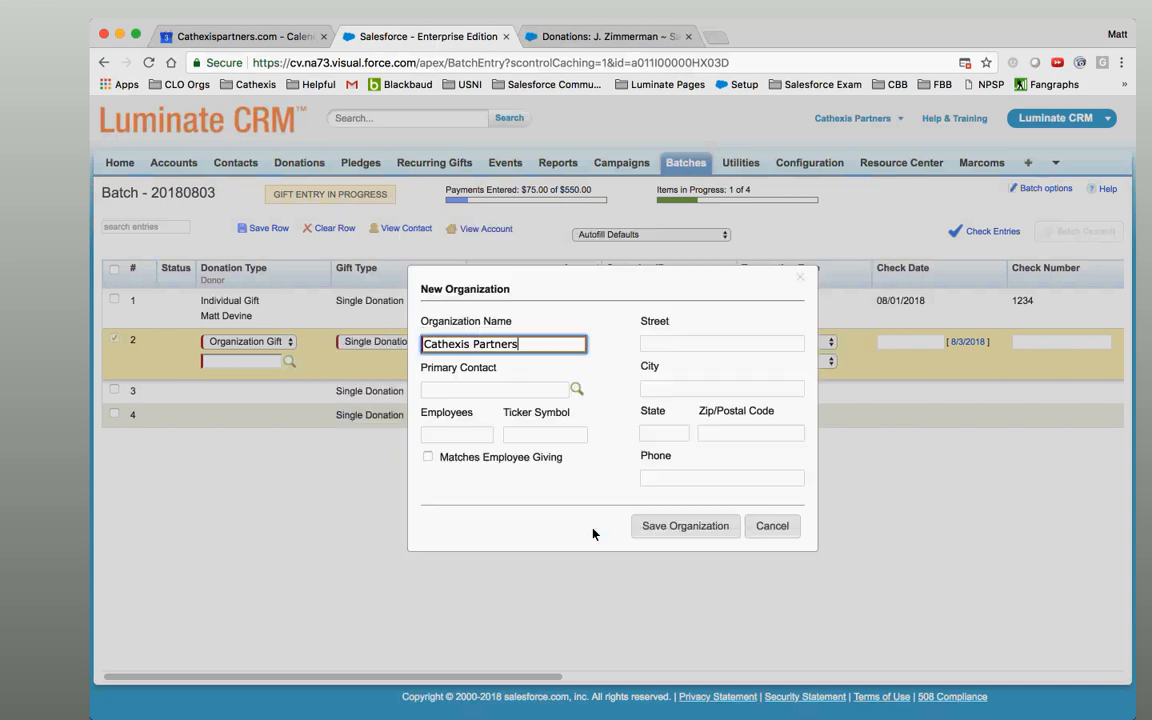
{"action": "left_click", "coordinate": [694, 528]}
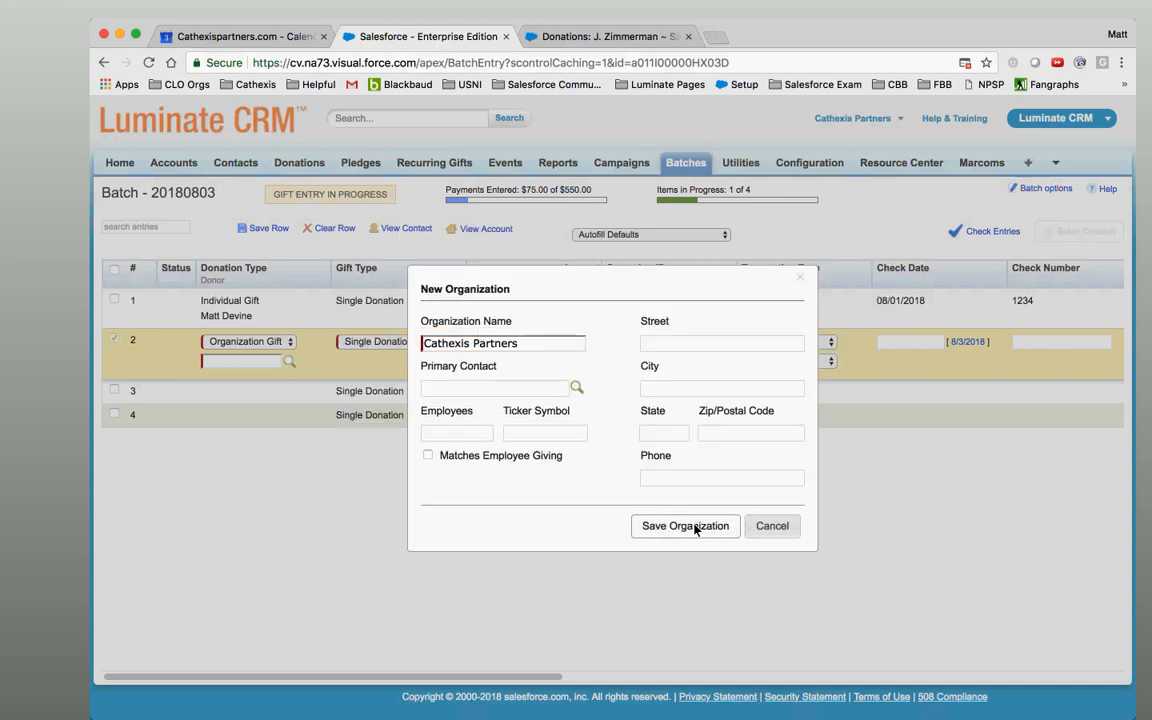
{"action": "left_click", "coordinate": [694, 528]}
{"action": "left_click", "coordinate": [694, 528]}
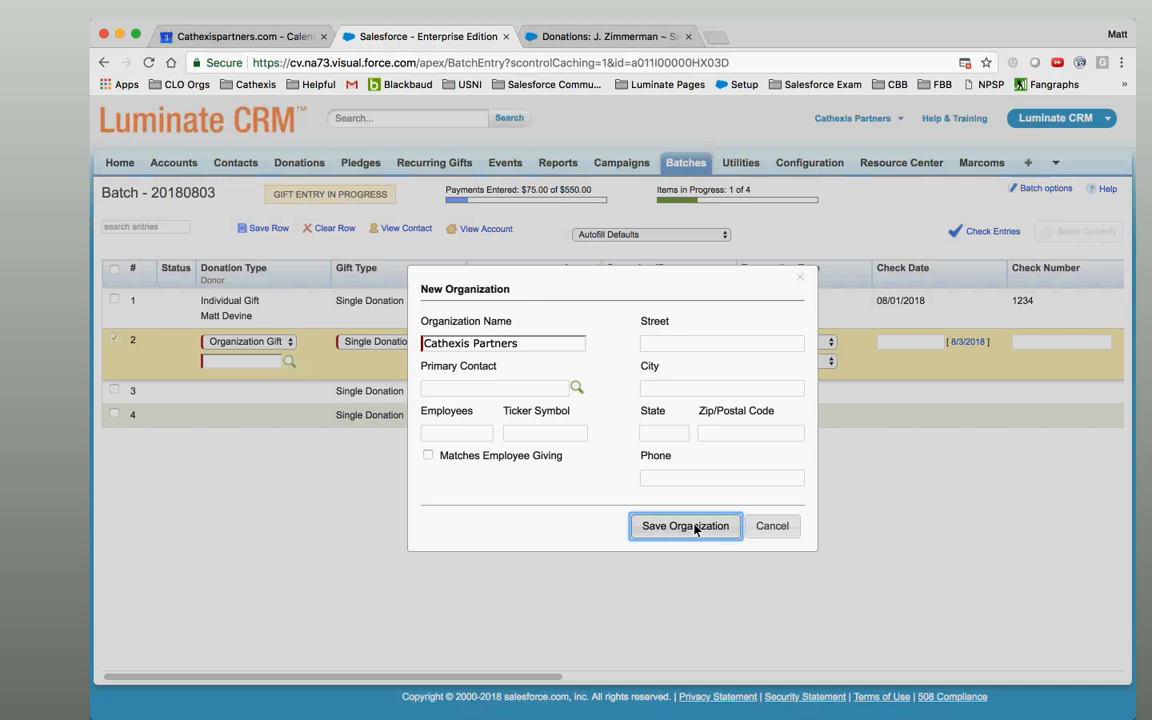
{"action": "left_click", "coordinate": [800, 279]}
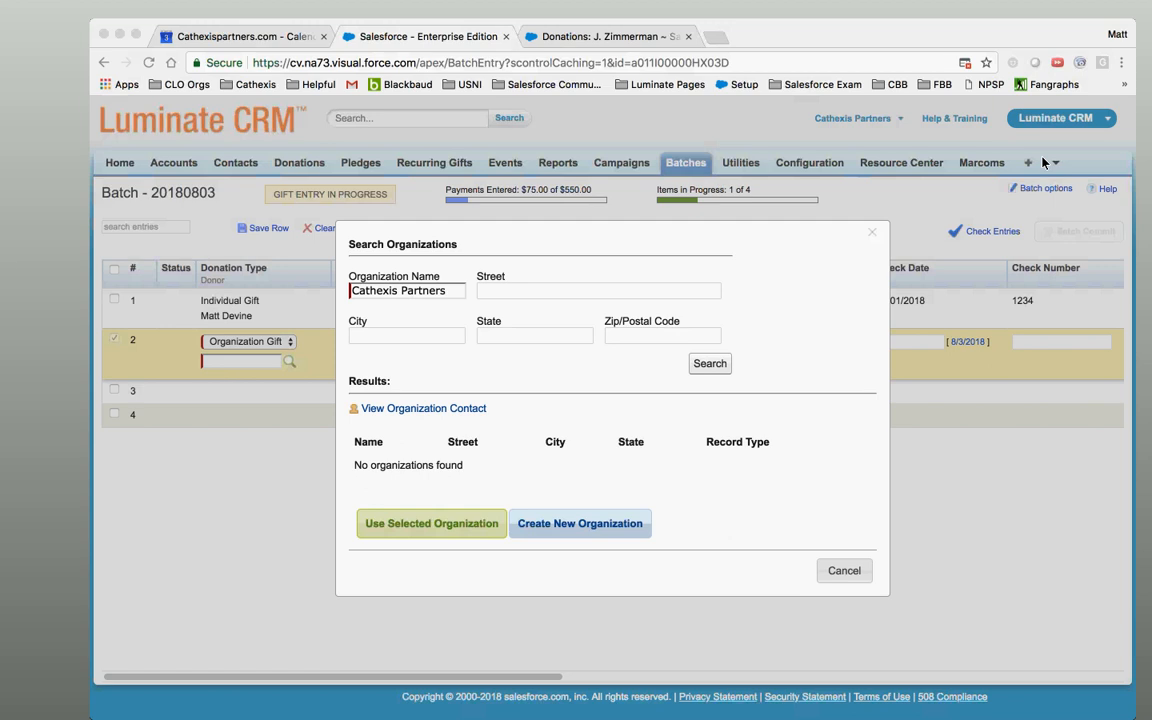
{"action": "left_click", "coordinate": [509, 470]}
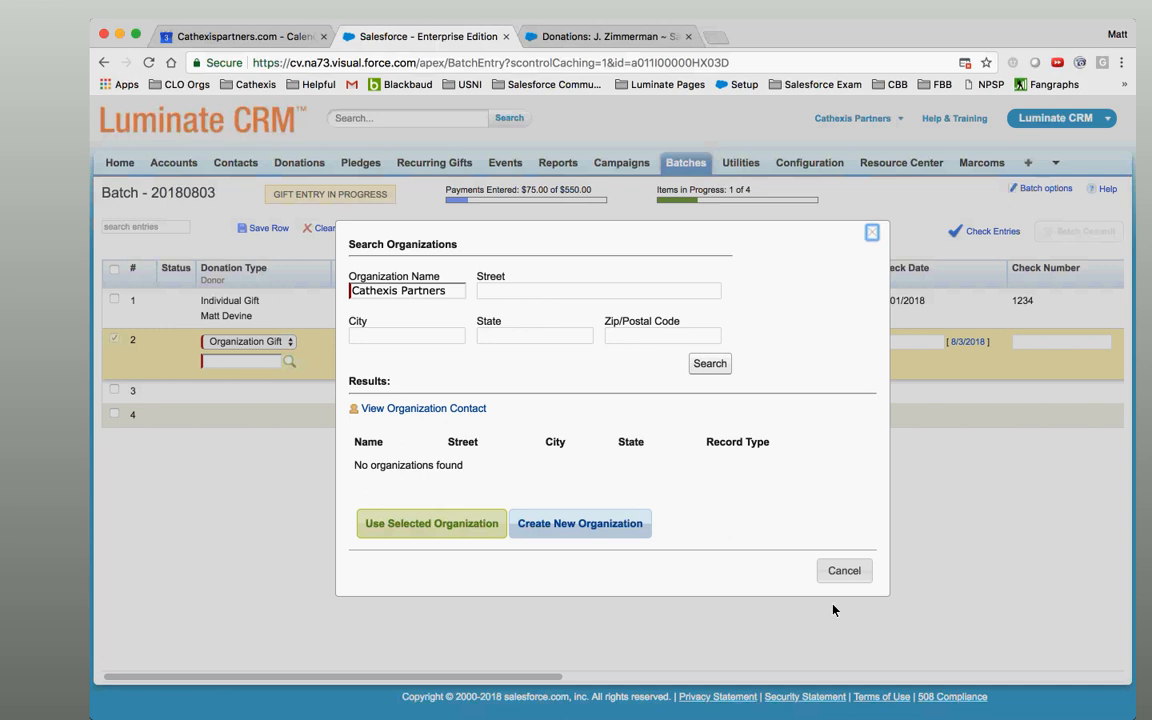
{"action": "left_click", "coordinate": [846, 572]}
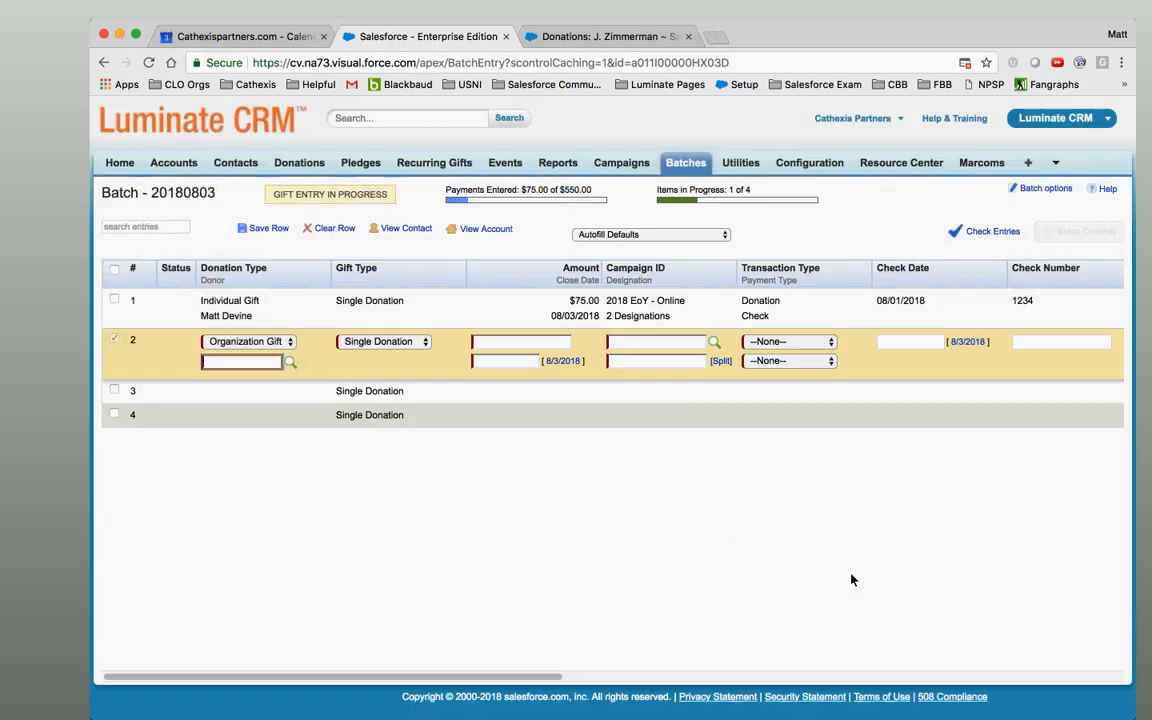
Look up the existing 'Devine Foundation' organization and use it as row 2's donor.
{"action": "left_click", "coordinate": [288, 343]}
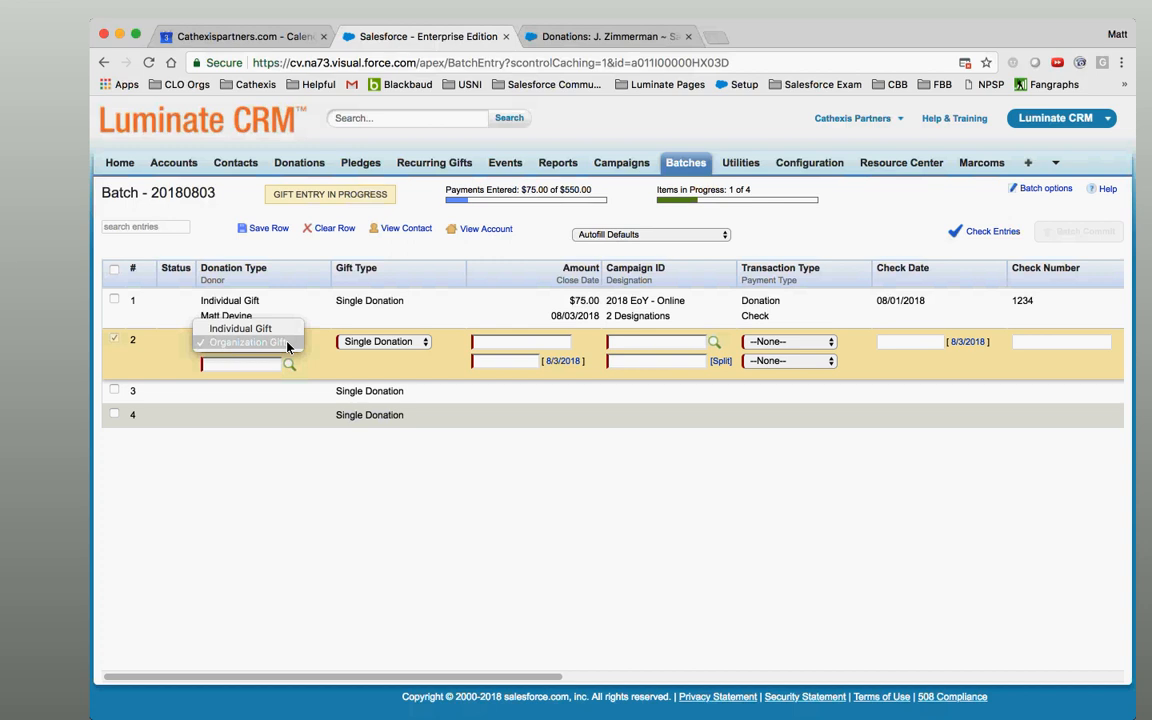
{"action": "left_click", "coordinate": [303, 360]}
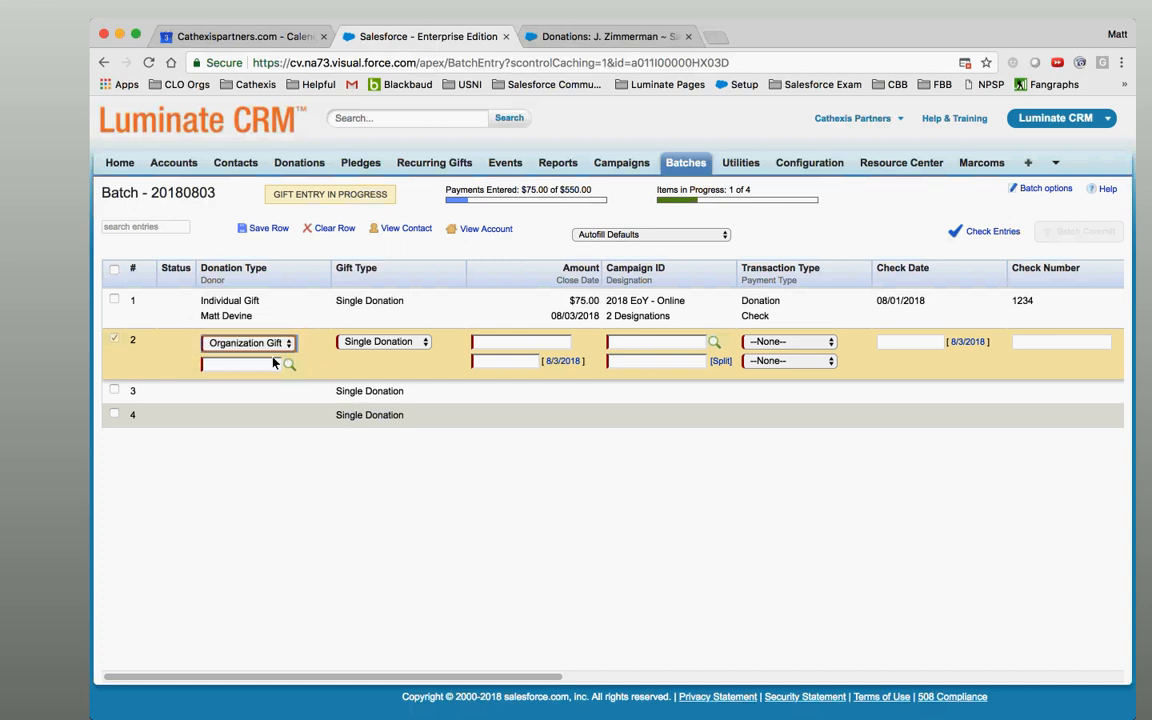
{"action": "left_click", "coordinate": [289, 362]}
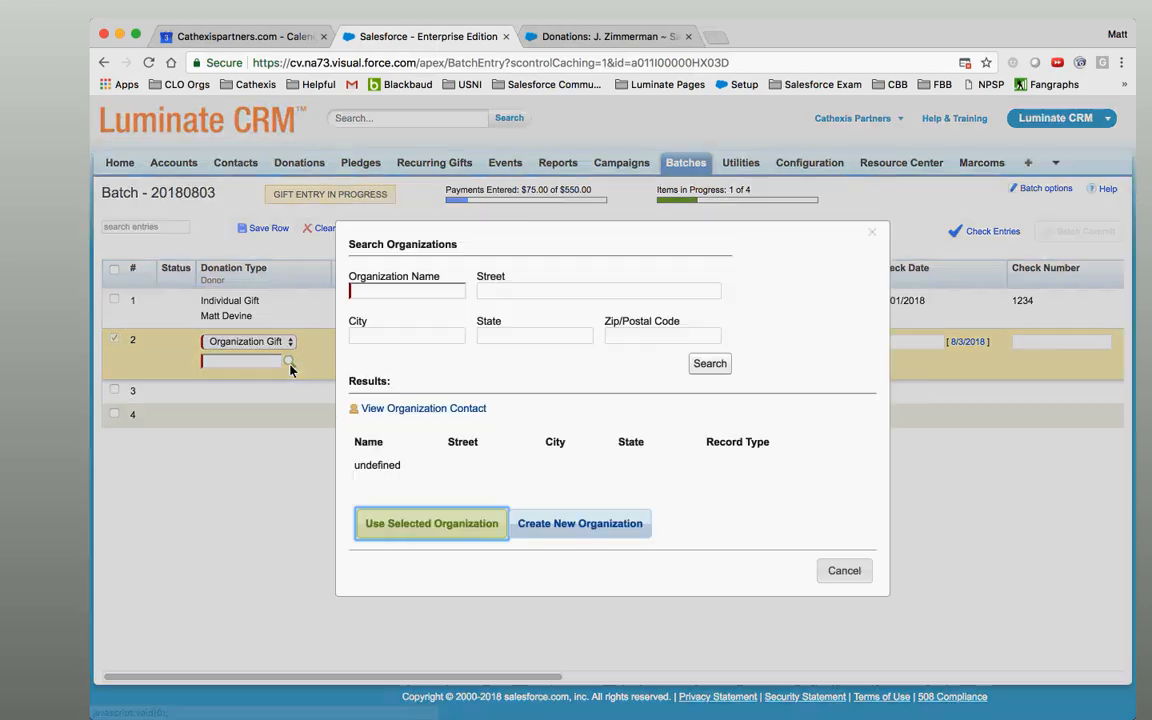
{"action": "left_click", "coordinate": [434, 292]}
{"action": "type", "text": "Devine Foundation"}
{"action": "key", "text": "Return"}
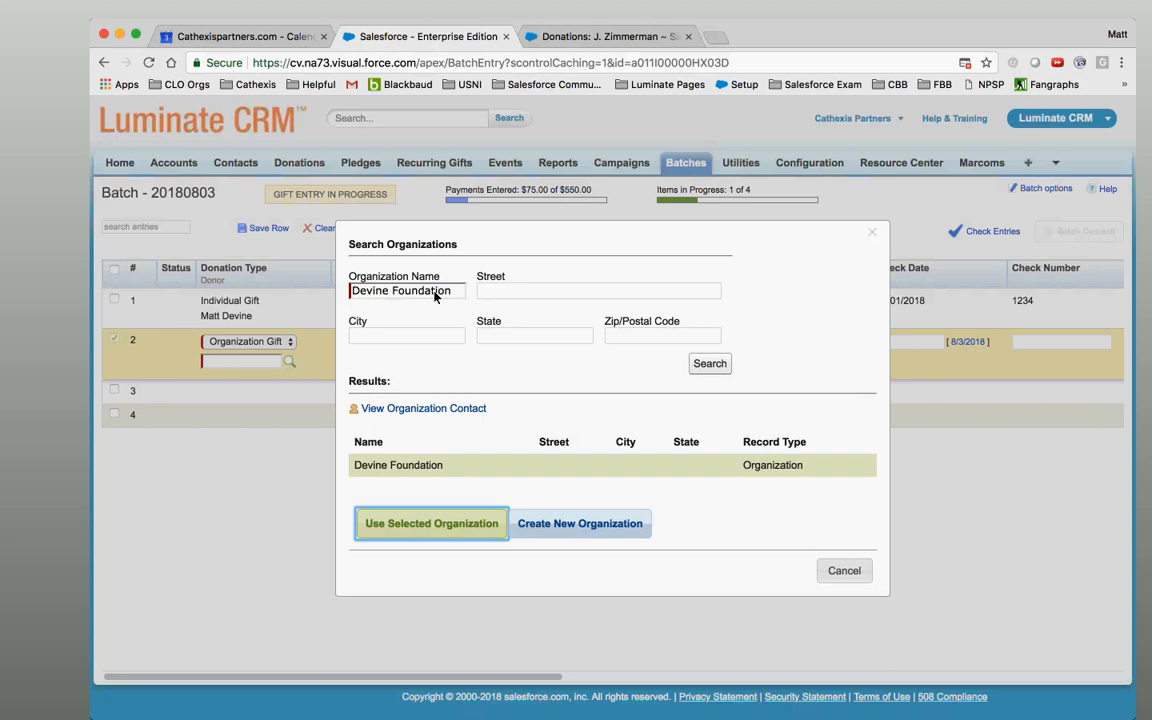
{"action": "left_click", "coordinate": [650, 470]}
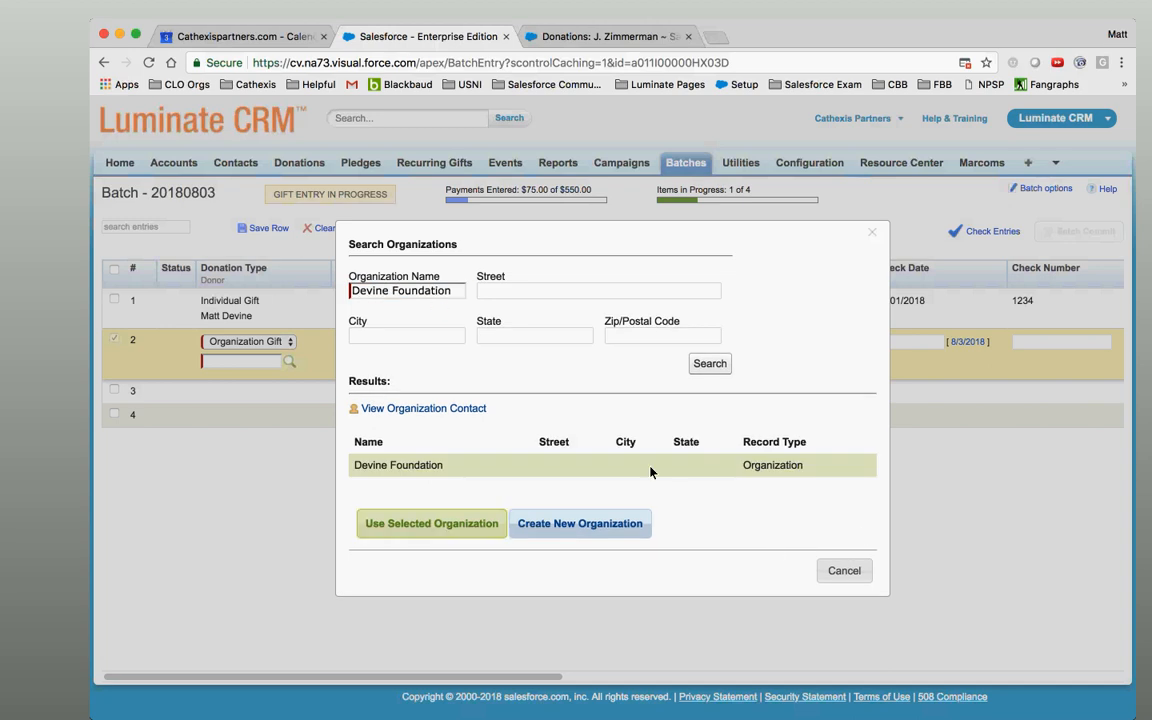
{"action": "left_click", "coordinate": [448, 523]}
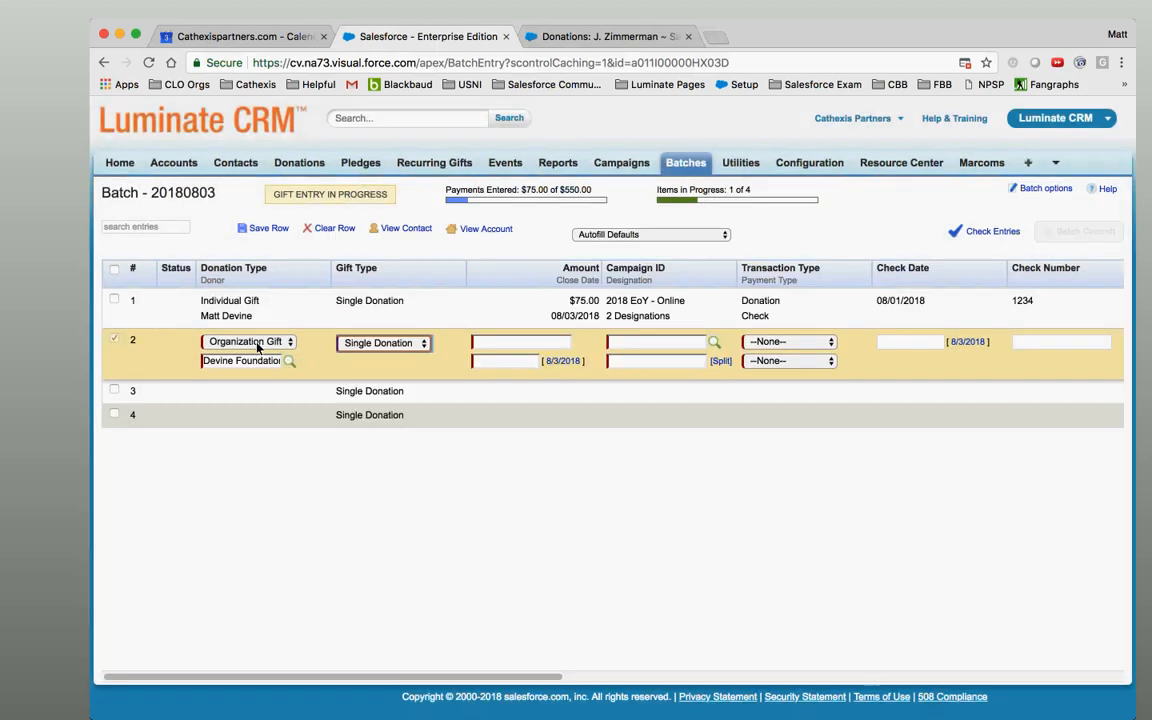
Give row 2 a $150 Single Donation with close date 8/3/2018.
{"action": "left_click", "coordinate": [393, 345]}
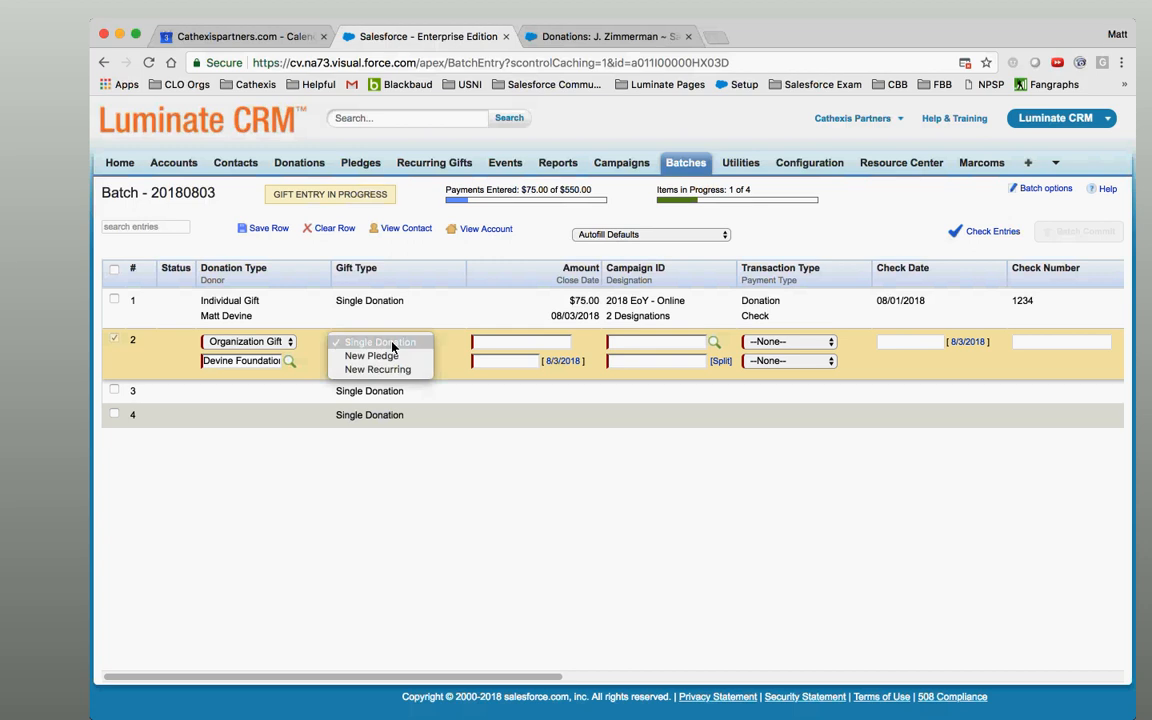
{"action": "left_click", "coordinate": [393, 343]}
{"action": "left_click", "coordinate": [535, 345]}
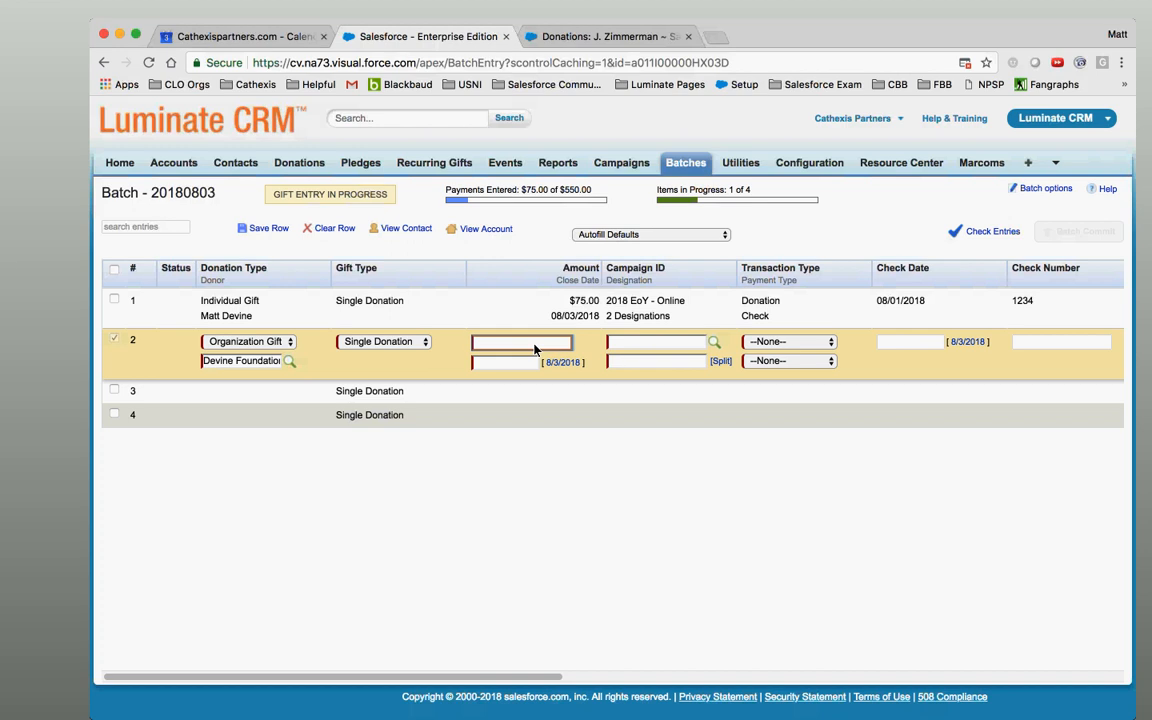
{"action": "type", "text": "150"}
{"action": "key", "text": "Tab"}
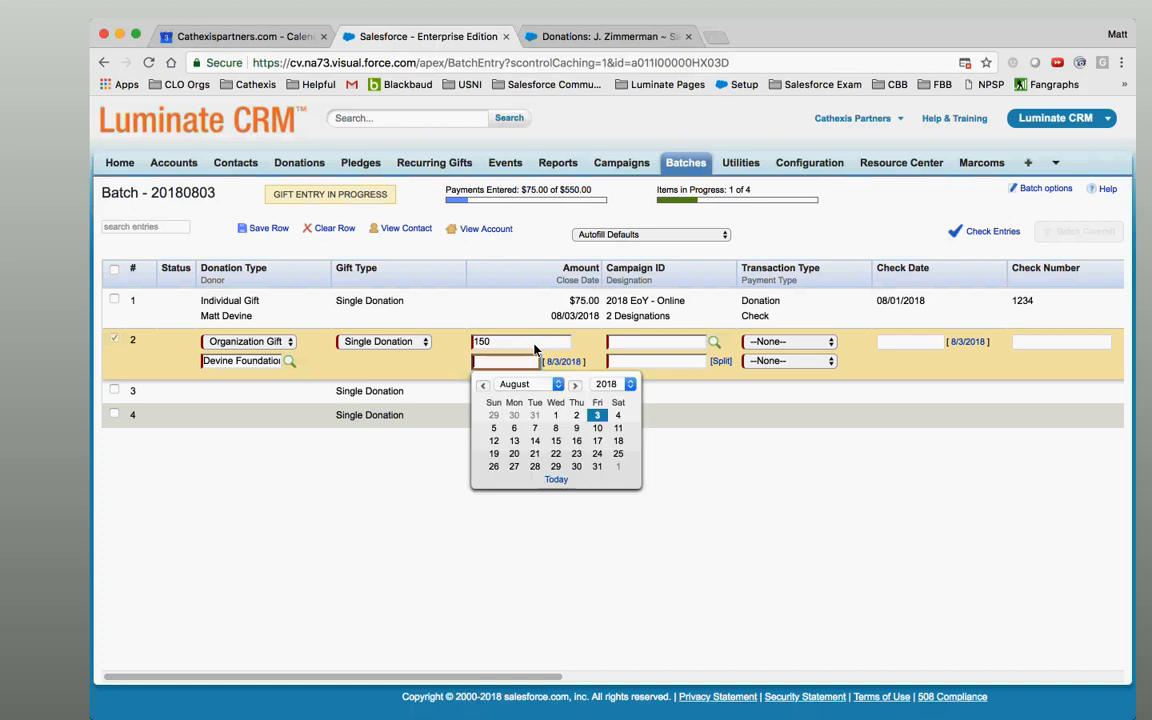
{"action": "left_click", "coordinate": [598, 416]}
Assign campaign 2018 EoY - Online and allocate the full $150 to 1 Unrestricted.
{"action": "left_click", "coordinate": [714, 342]}
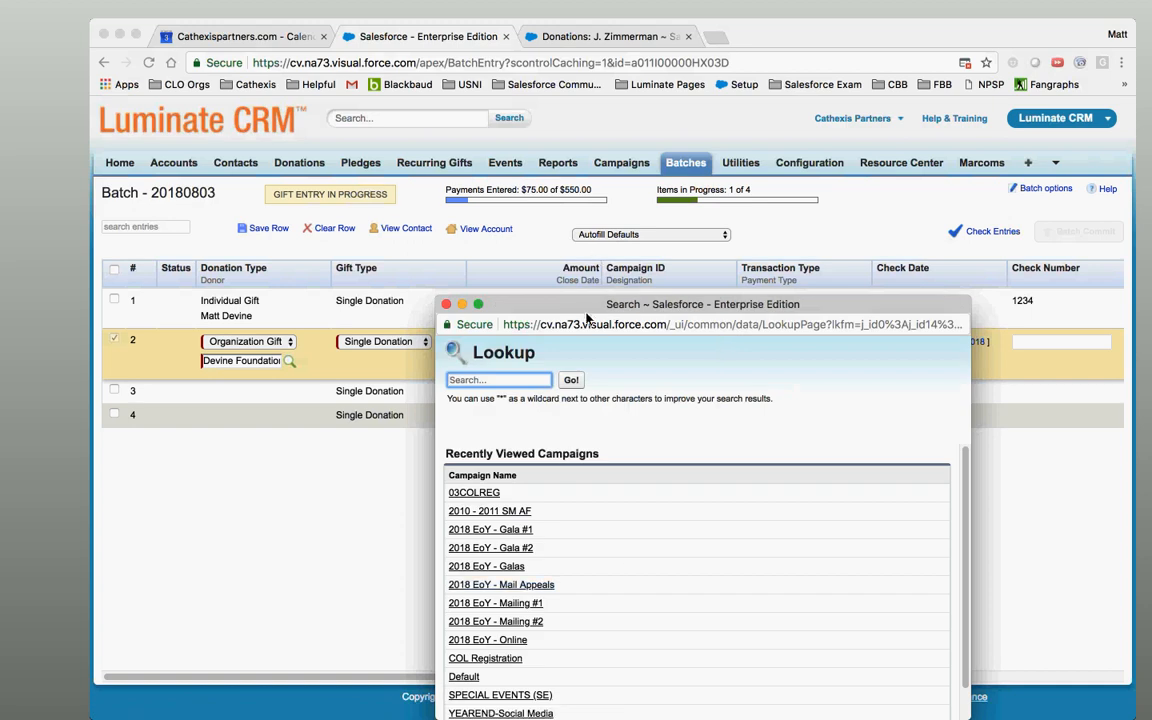
{"action": "left_click_drag", "start_coordinate": [582, 313], "coordinate": [200, 86]}
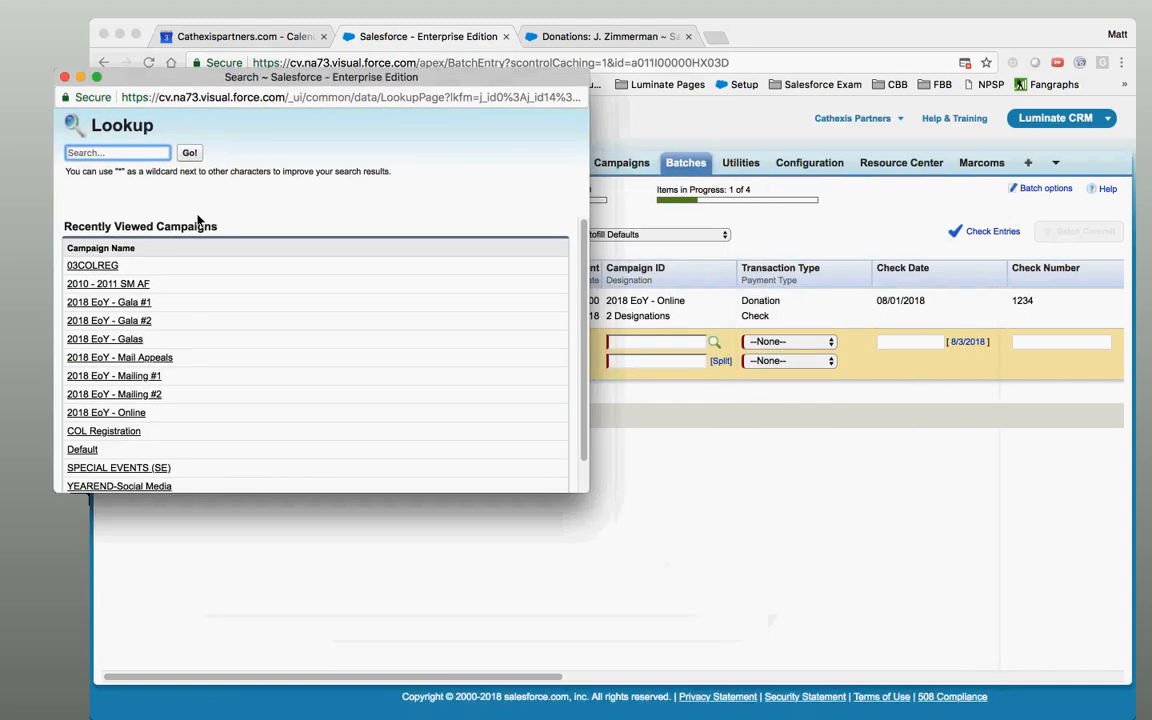
{"action": "left_click", "coordinate": [100, 412]}
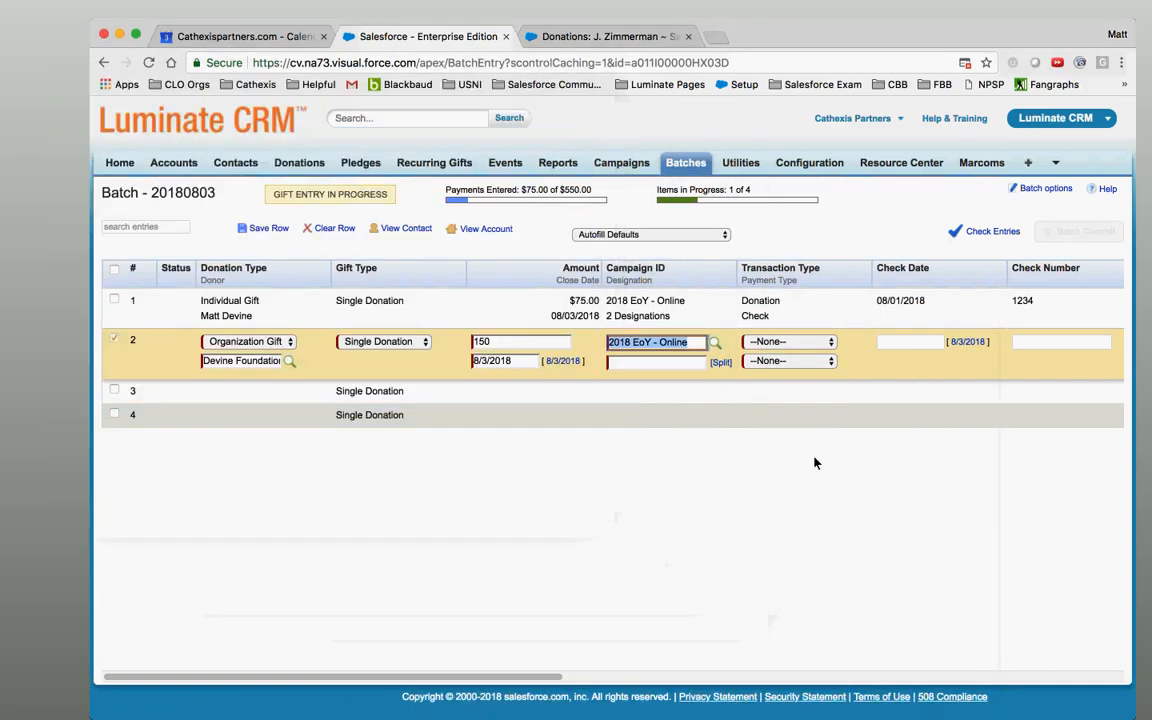
{"action": "left_click", "coordinate": [720, 362]}
{"action": "left_click", "coordinate": [426, 332]}
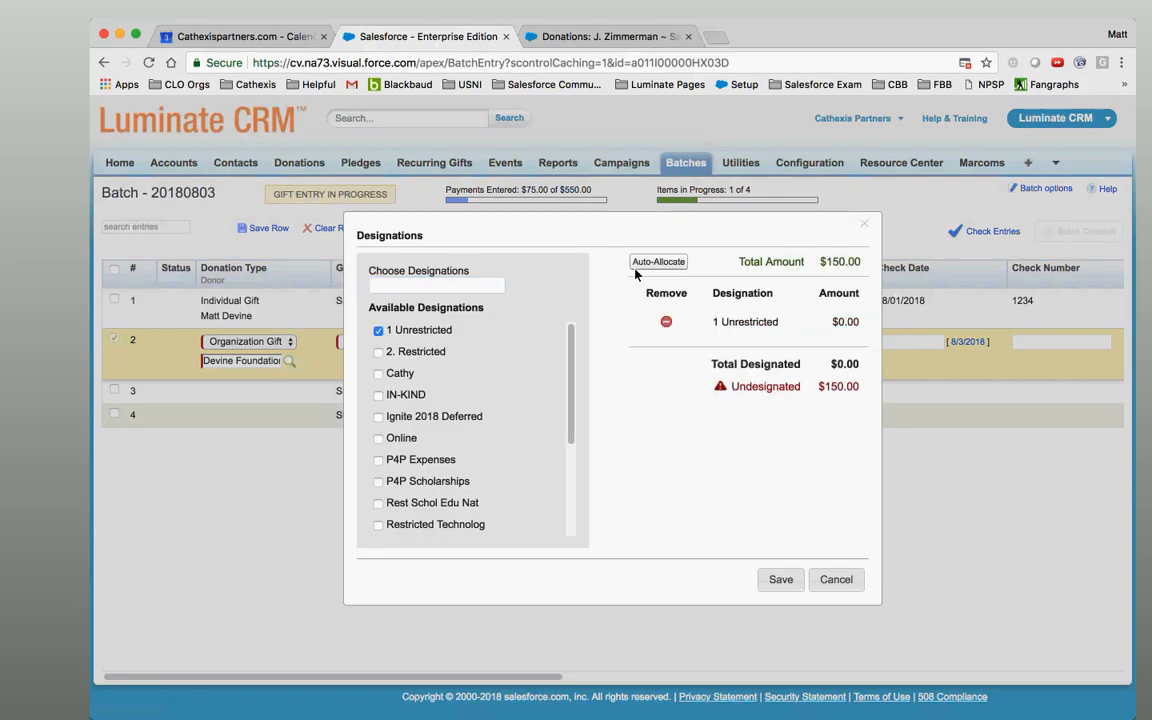
{"action": "left_click", "coordinate": [660, 263]}
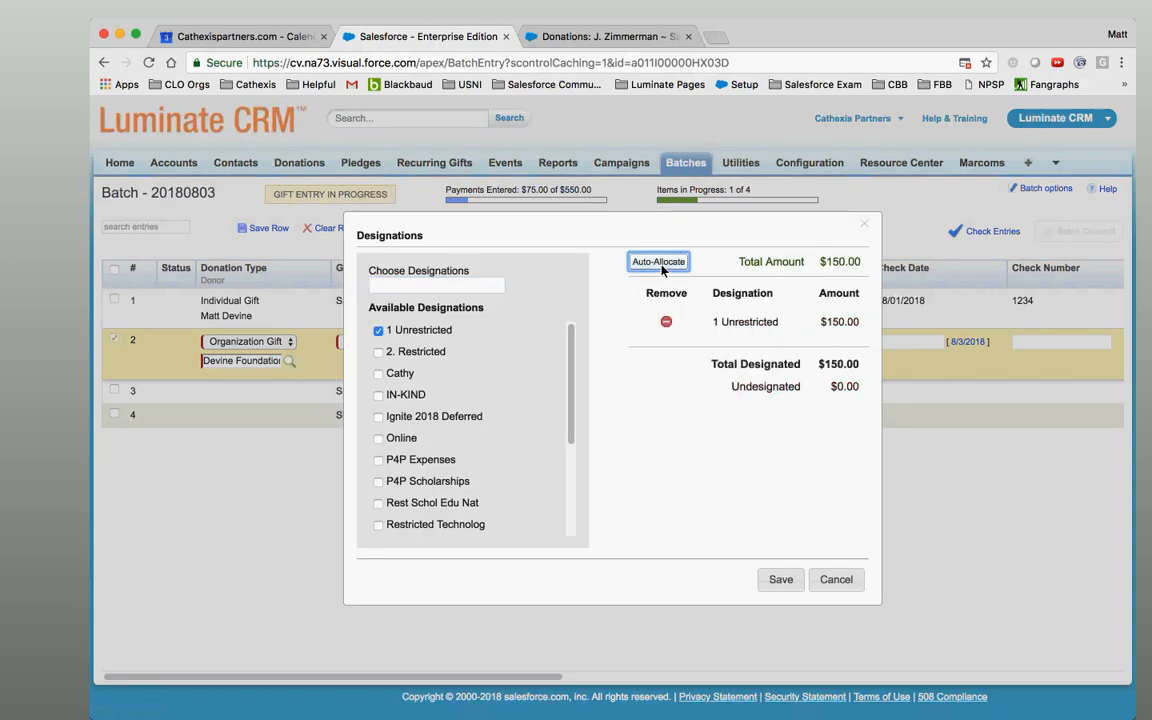
{"action": "left_click", "coordinate": [780, 580]}
{"action": "left_click", "coordinate": [795, 342]}
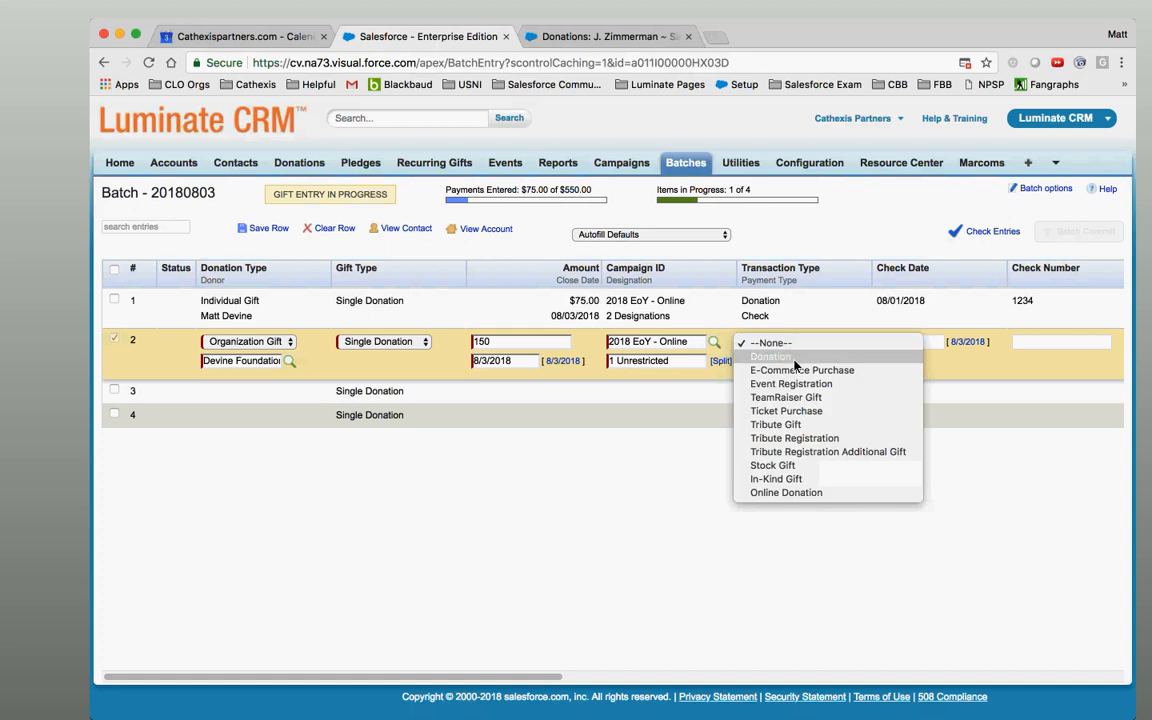
Set row 2's transaction type to Donation and payment type to Credit Card.
{"action": "left_click", "coordinate": [796, 358]}
{"action": "left_click", "coordinate": [797, 361]}
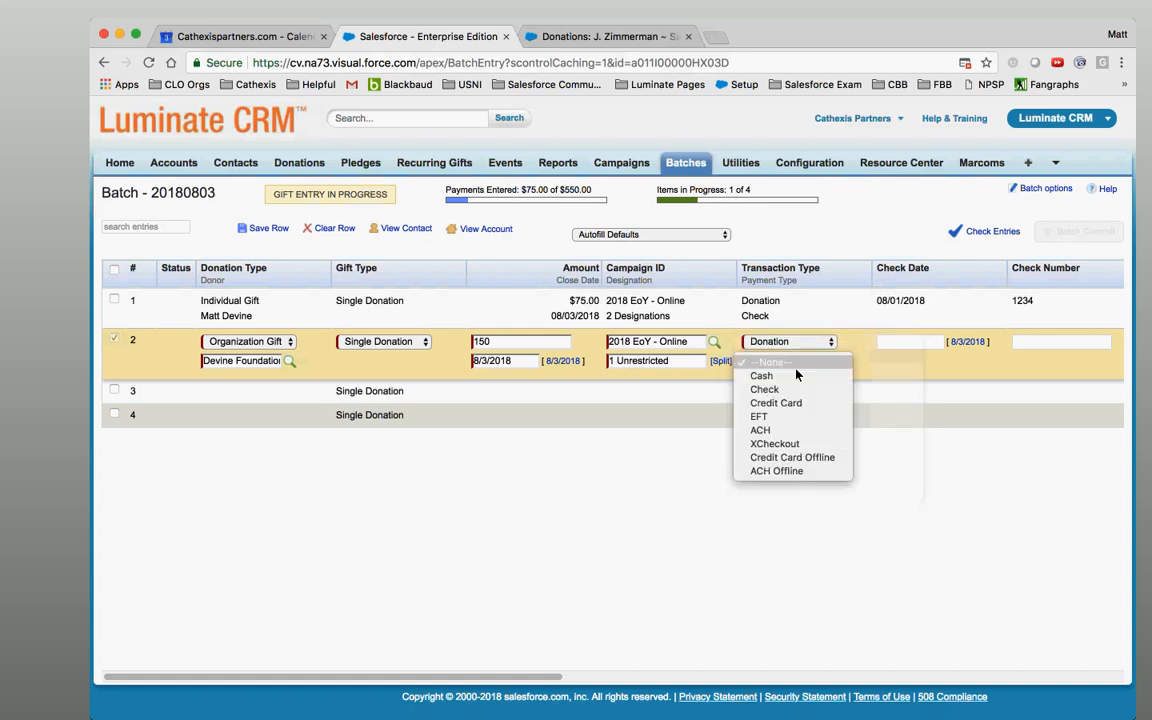
{"action": "left_click", "coordinate": [823, 463]}
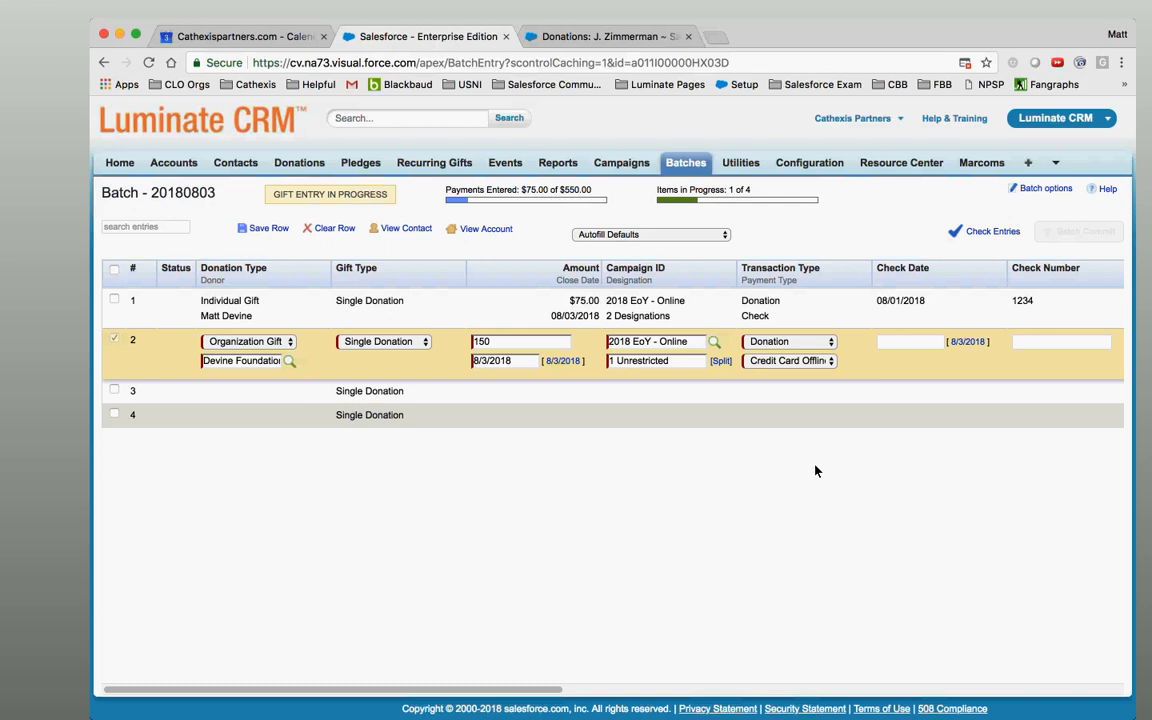
{"action": "left_click", "coordinate": [822, 362]}
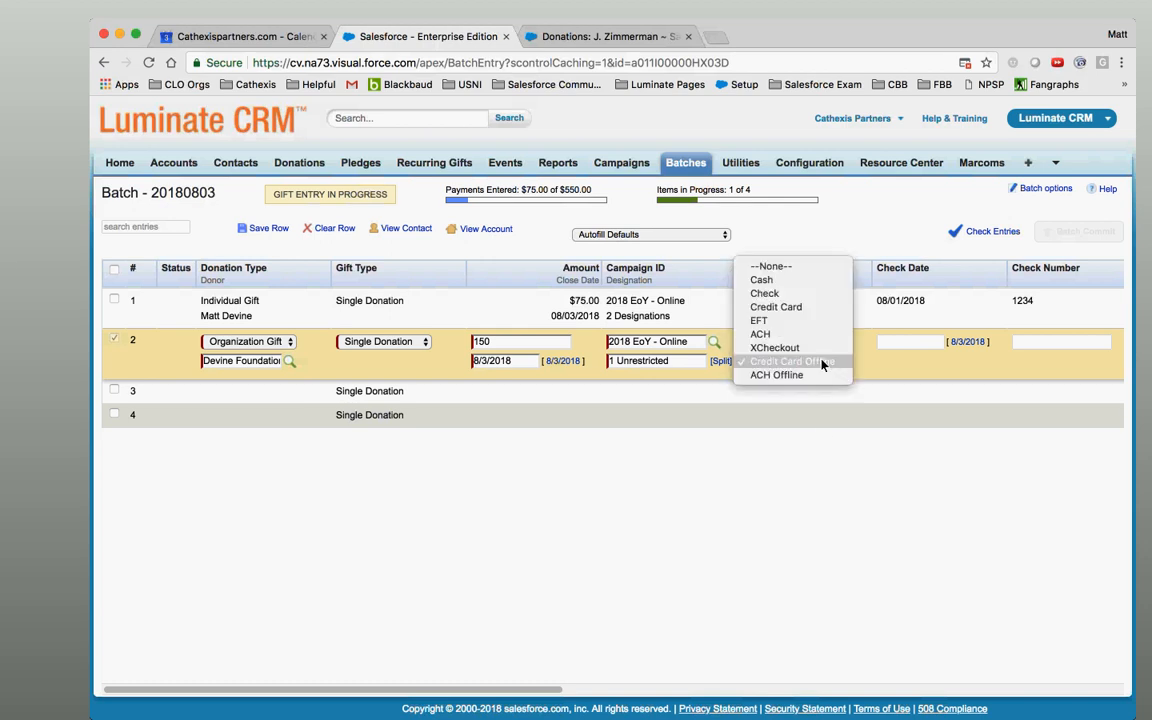
{"action": "left_click", "coordinate": [812, 310]}
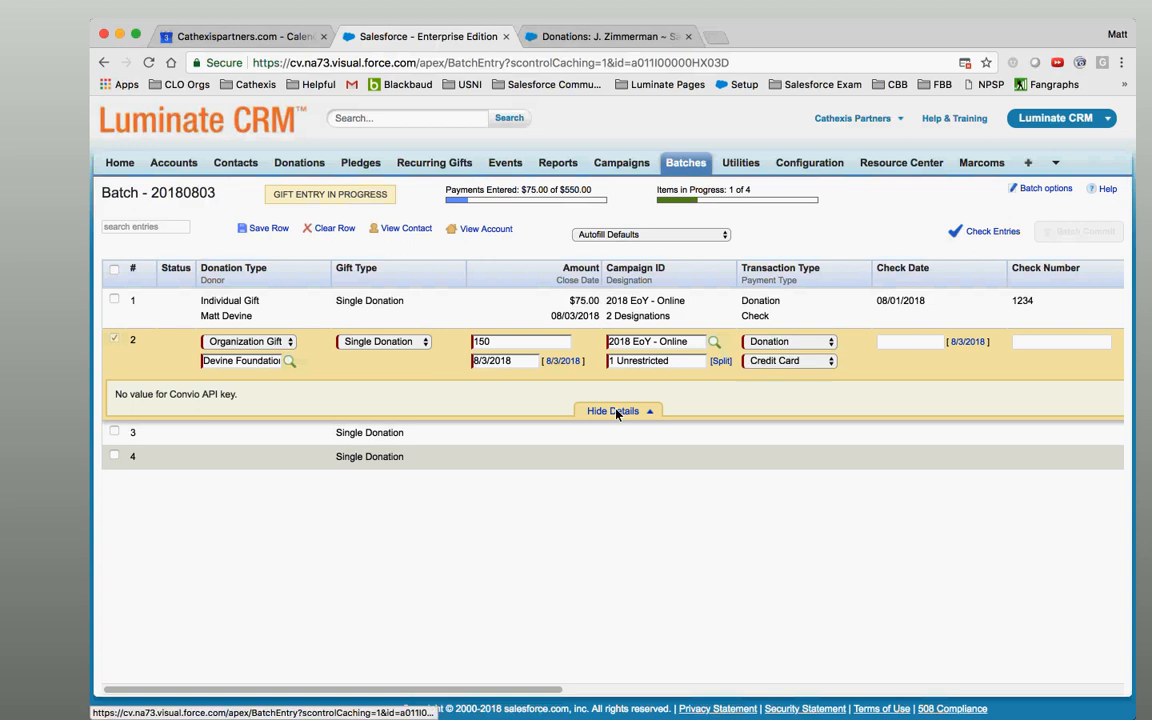
Collapse row 2's payment details and open a new browser tab.
{"action": "left_click", "coordinate": [612, 410]}
{"action": "left_click", "coordinate": [790, 377]}
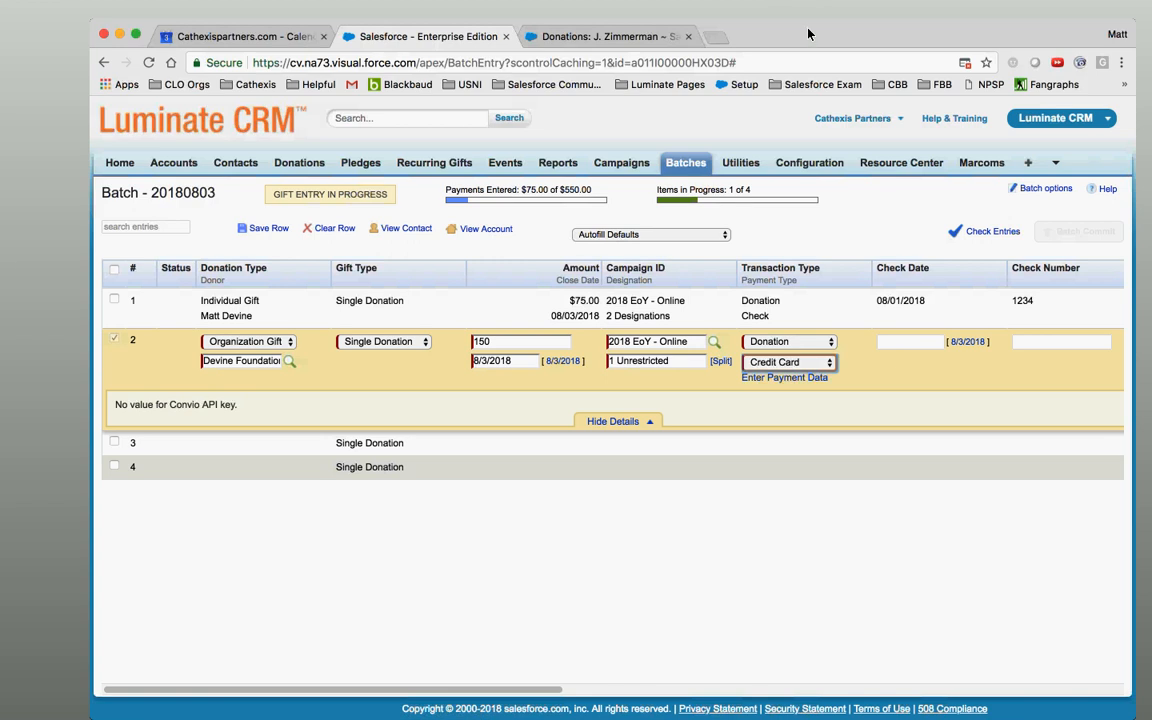
{"action": "left_click", "coordinate": [715, 38]}
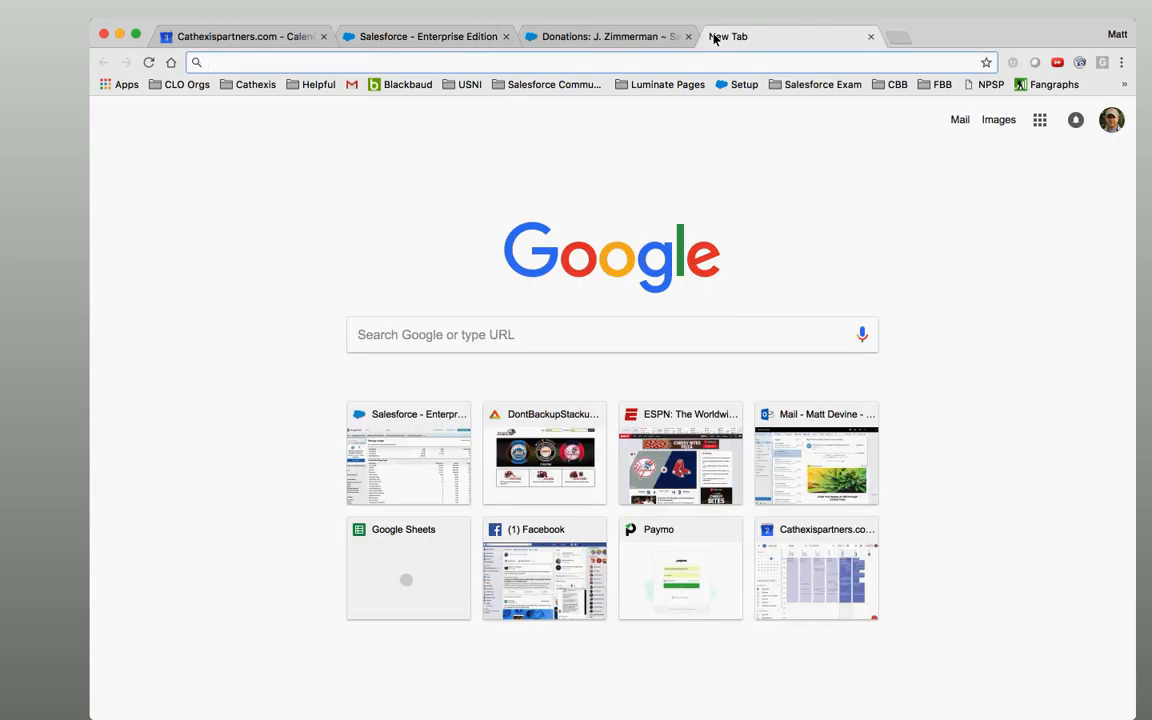
Glance at the batch tab, then load login.salesforce.com in the new tab.
{"action": "left_click", "coordinate": [463, 37]}
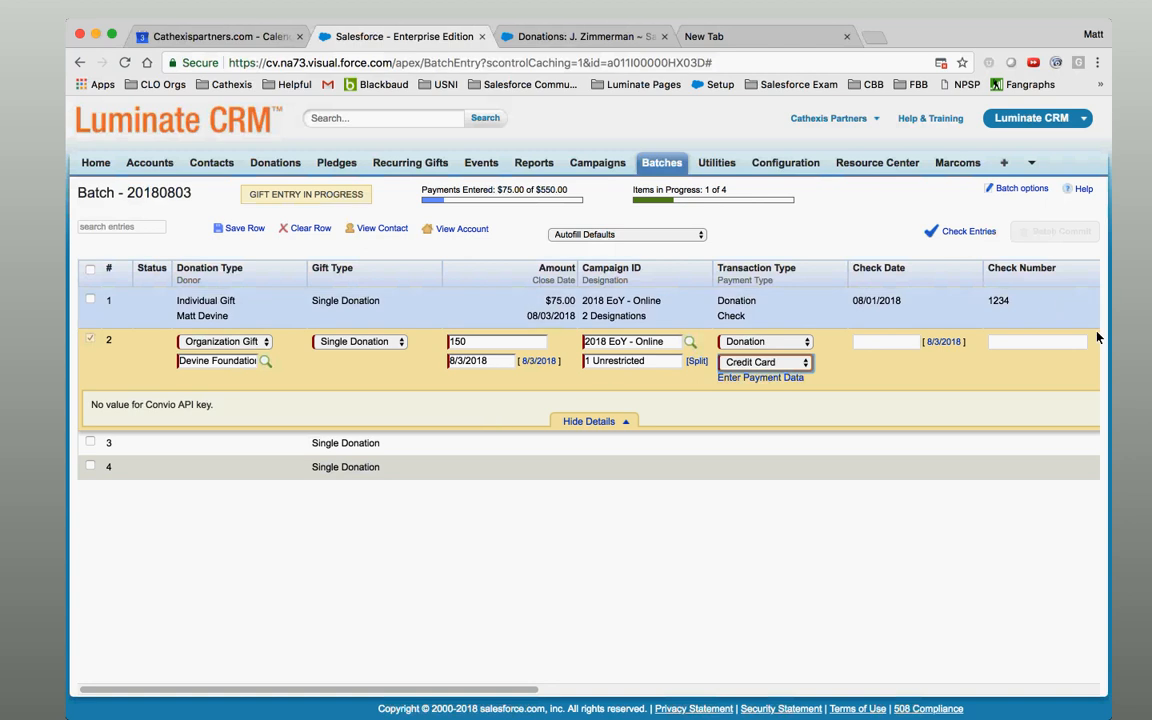
{"action": "left_click", "coordinate": [1133, 348]}
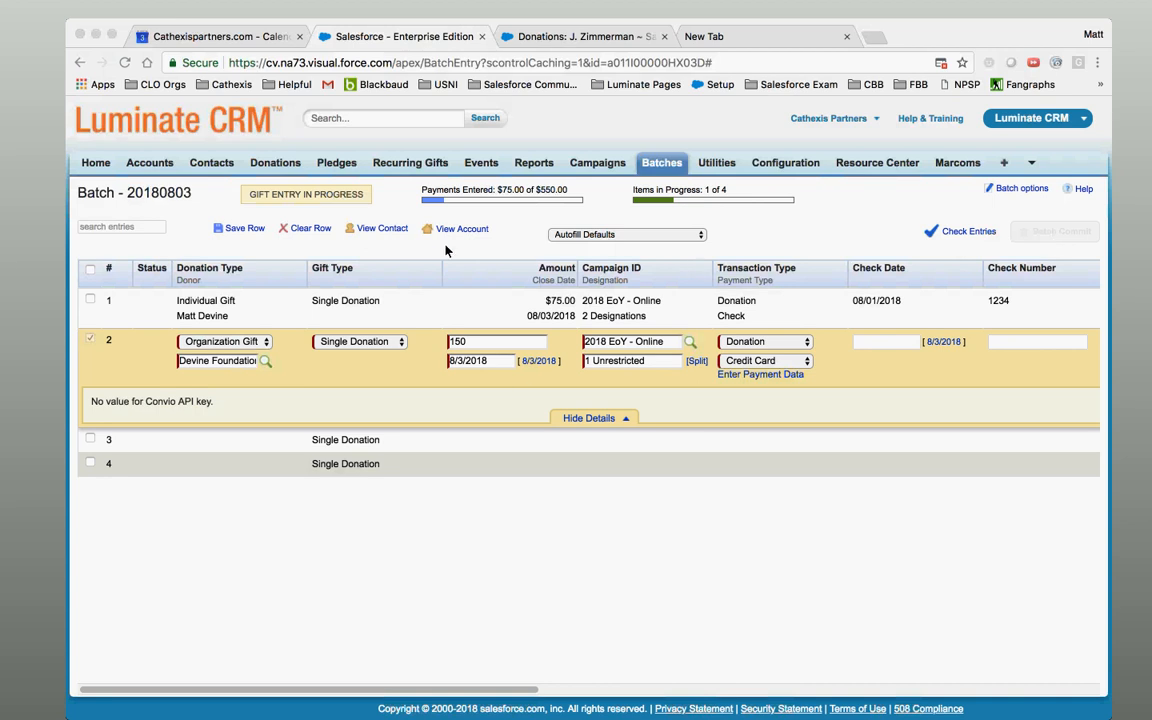
{"action": "left_click", "coordinate": [405, 226]}
{"action": "left_click", "coordinate": [738, 38]}
{"action": "type", "text": "log"}
{"action": "key", "text": "Return"}
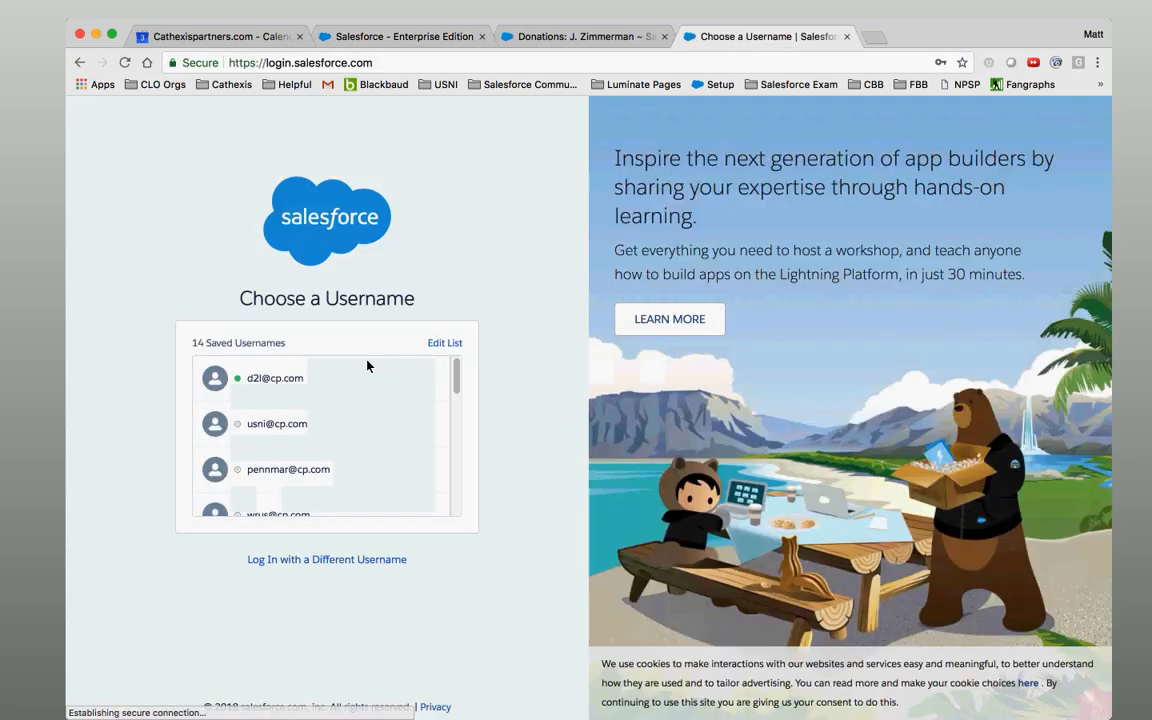
Log in to Salesforce with the saved username and password, then open the Batches list.
{"action": "left_click", "coordinate": [398, 507]}
{"action": "left_click", "coordinate": [398, 458]}
{"action": "left_click", "coordinate": [398, 441]}
{"action": "key", "text": "BackSpace"}
{"action": "type", "text": "•"}
{"action": "key", "text": "Return"}
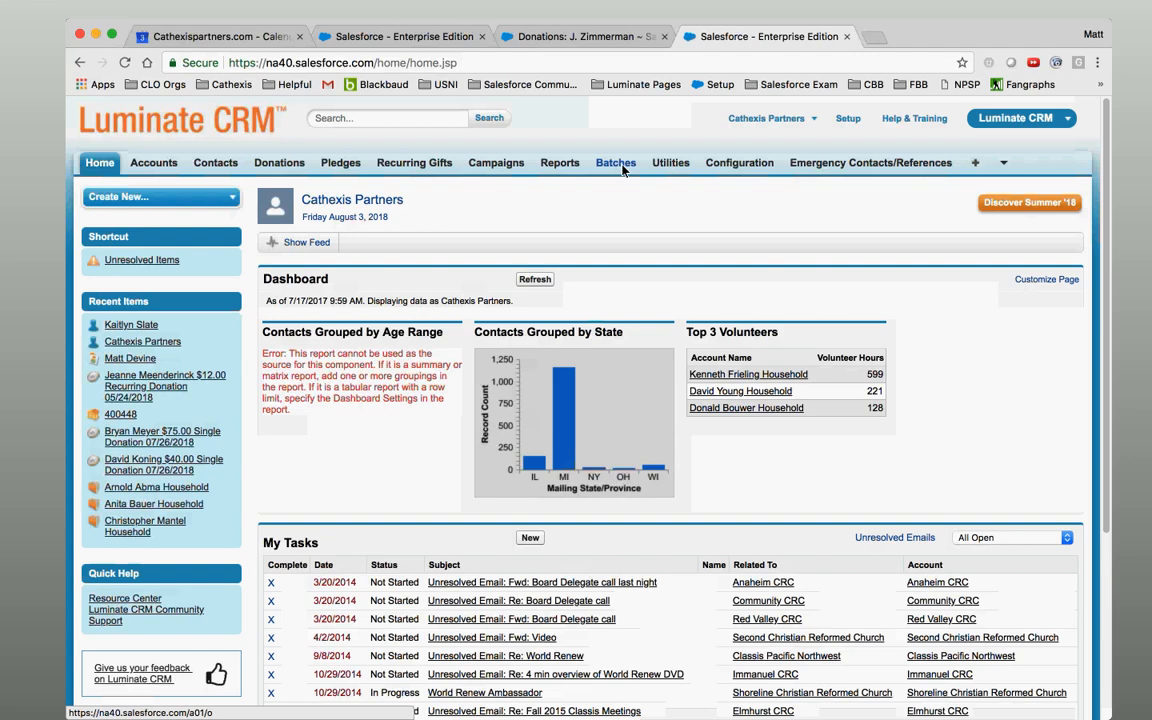
{"action": "left_click", "coordinate": [621, 167]}
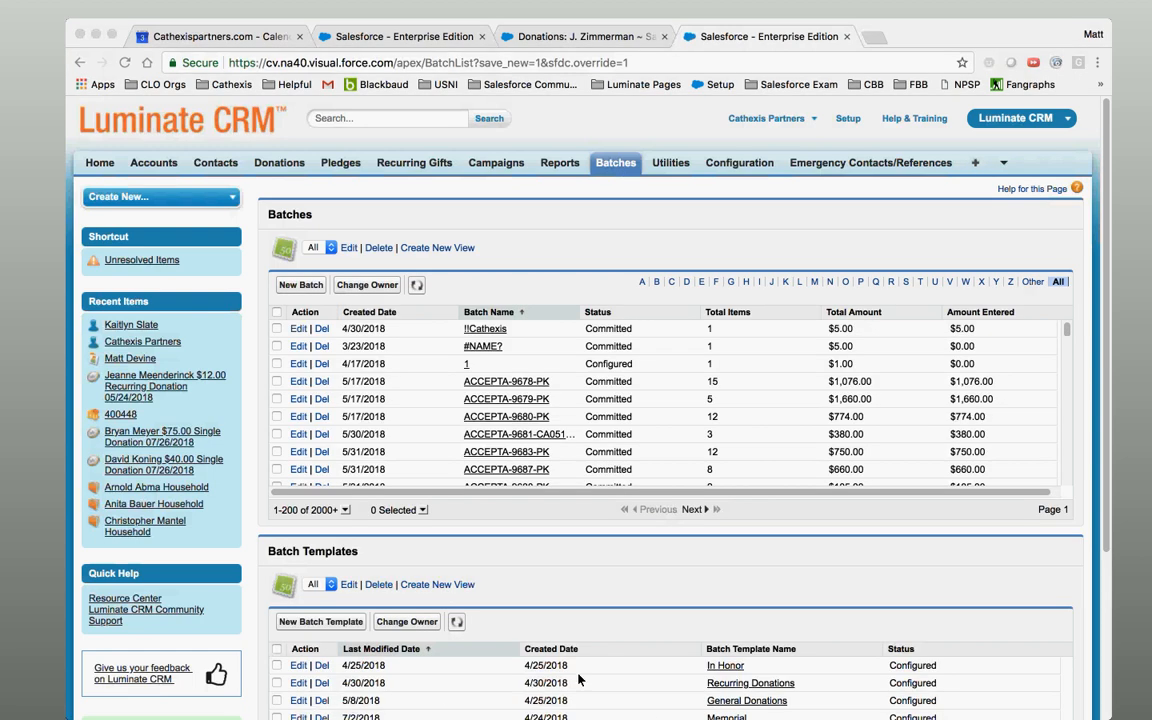
Open batch 1 from the Batches list, passing through the General Donations template, and begin gift entry.
{"action": "left_click", "coordinate": [768, 702]}
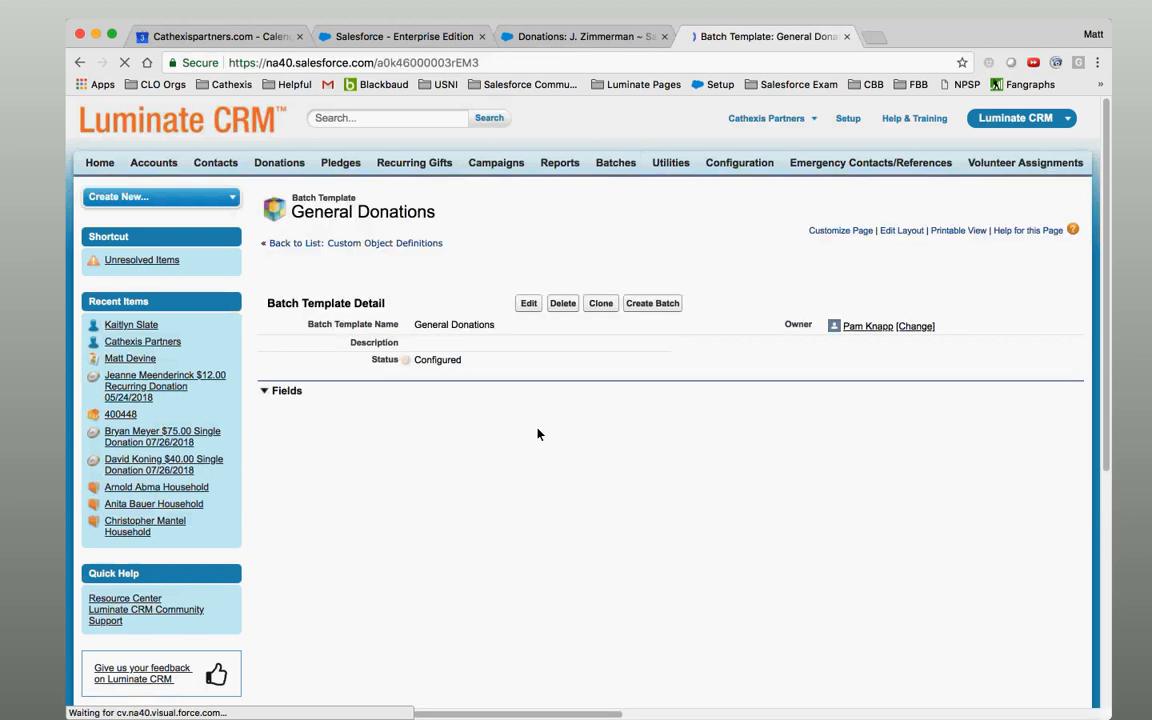
{"action": "left_click", "coordinate": [330, 243]}
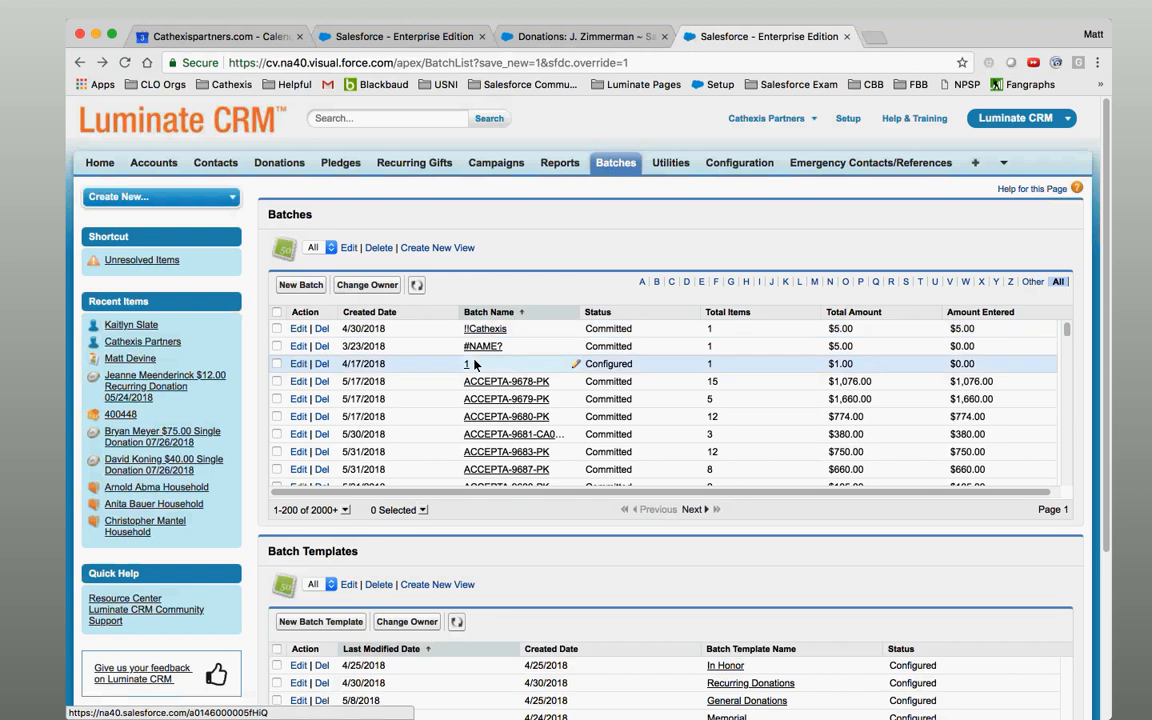
{"action": "left_click", "coordinate": [467, 366]}
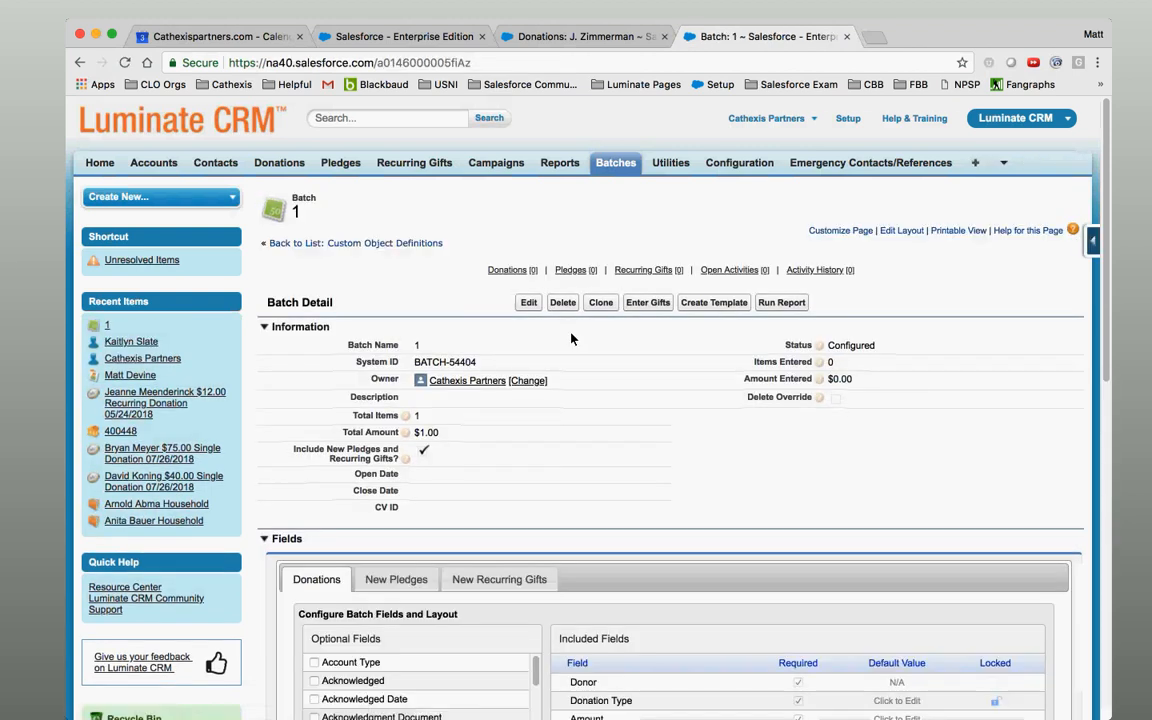
{"action": "left_click", "coordinate": [666, 303]}
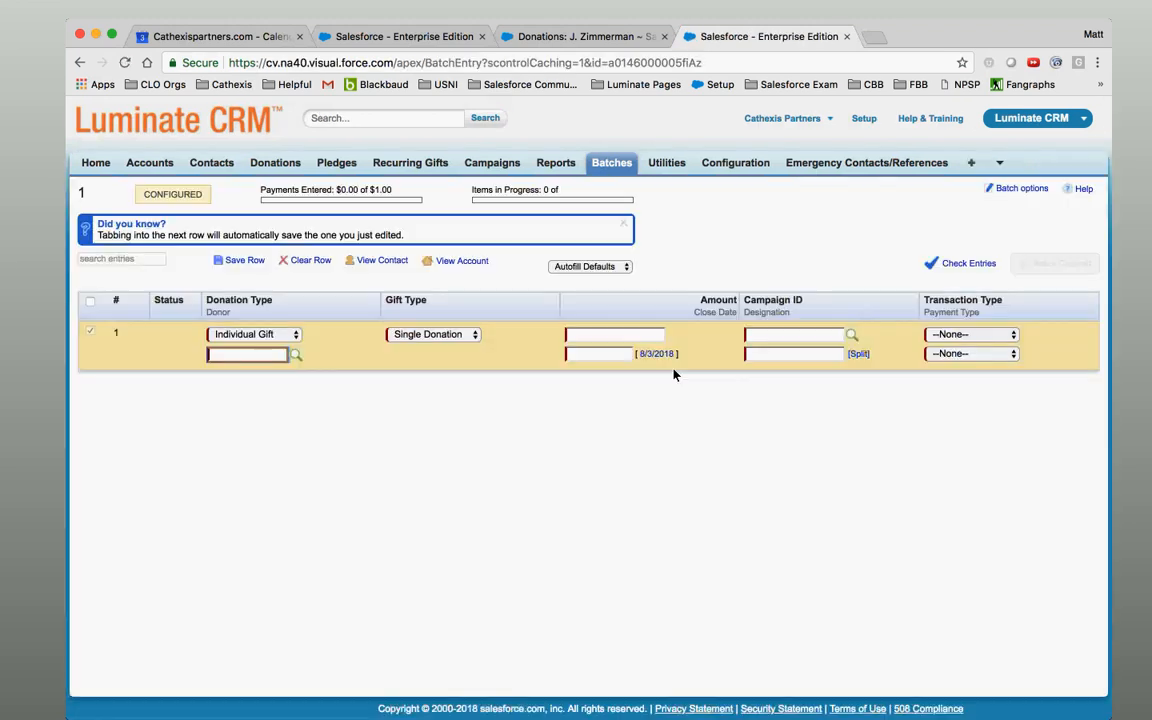
Set payment type to Credit Card and pick the donor found by first and last name search.
{"action": "left_click", "coordinate": [950, 354]}
{"action": "left_click", "coordinate": [958, 396]}
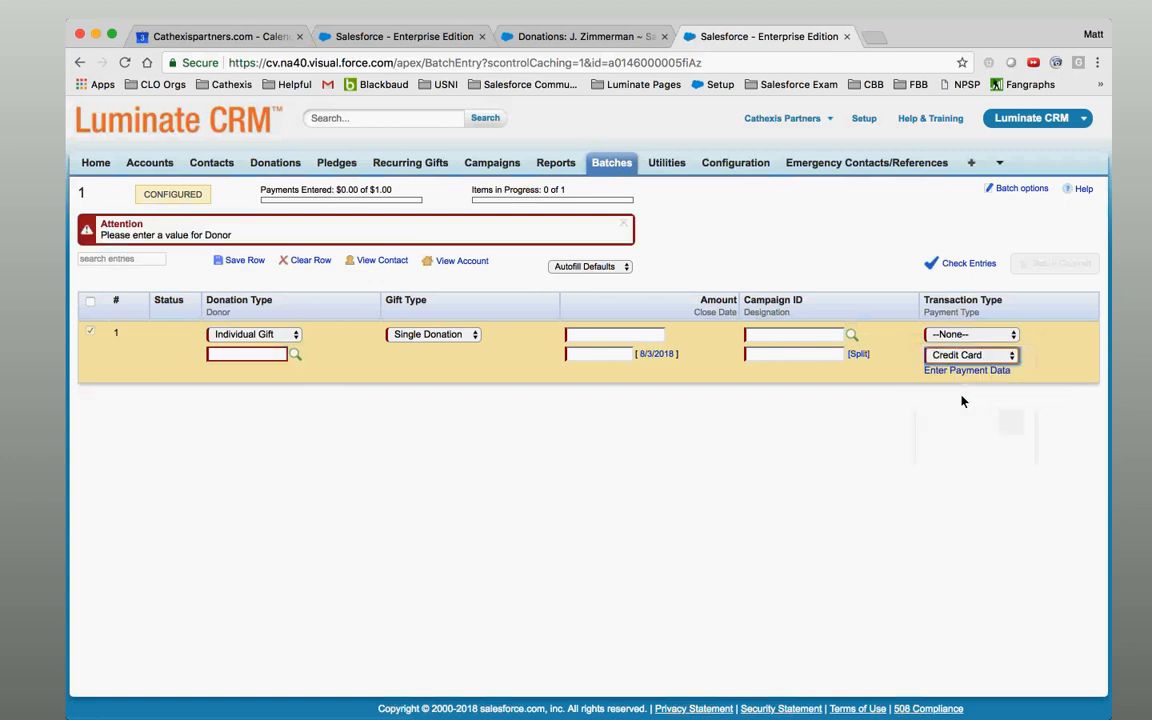
{"action": "left_click", "coordinate": [295, 355]}
{"action": "left_click", "coordinate": [340, 294]}
{"action": "type", "text": "M<at"}
{"action": "key", "text": "BackSpace"}
{"action": "key", "text": "BackSpace"}
{"action": "key", "text": "BackSpace"}
{"action": "key", "text": "Tab"}
{"action": "key", "text": "Return"}
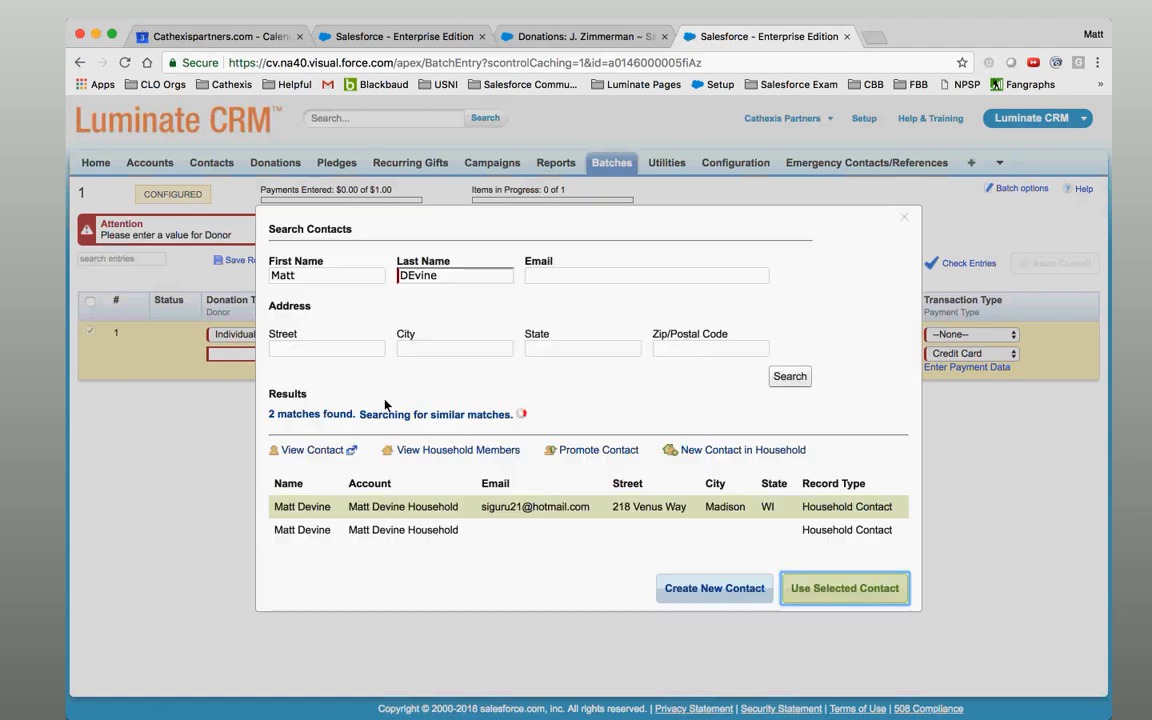
{"action": "left_click", "coordinate": [813, 589]}
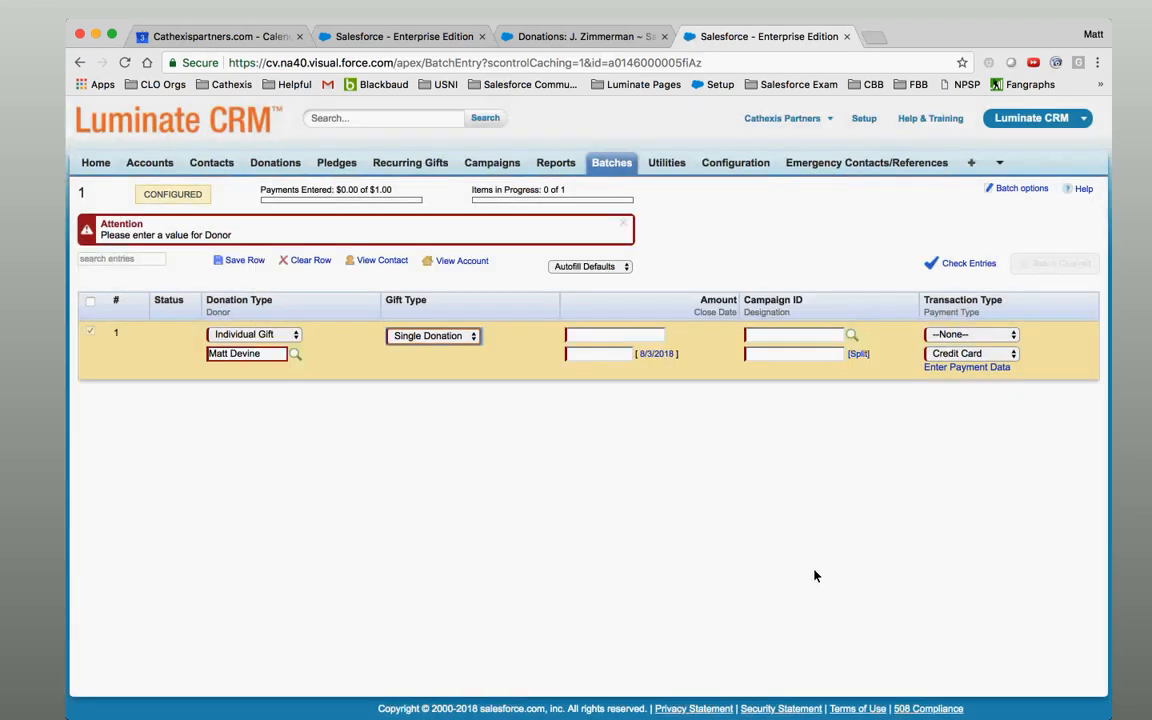
Enter an amount of 1 and a close date of 8/3/2018.
{"action": "left_click", "coordinate": [962, 371]}
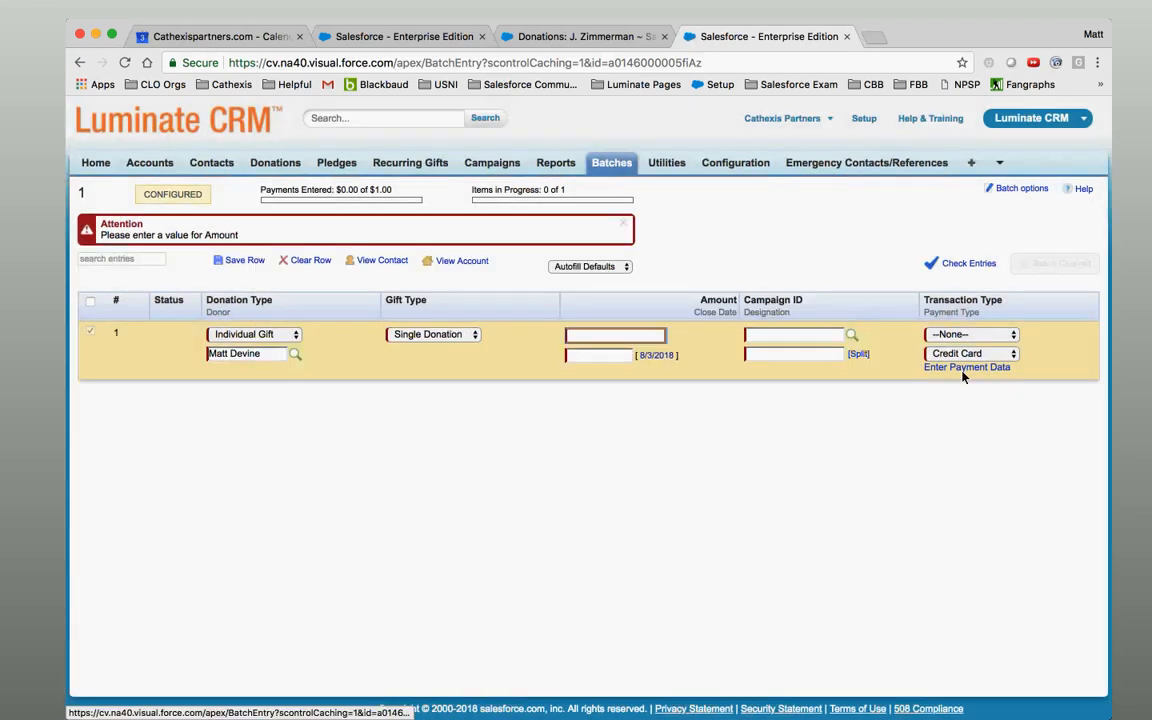
{"action": "type", "text": "1"}
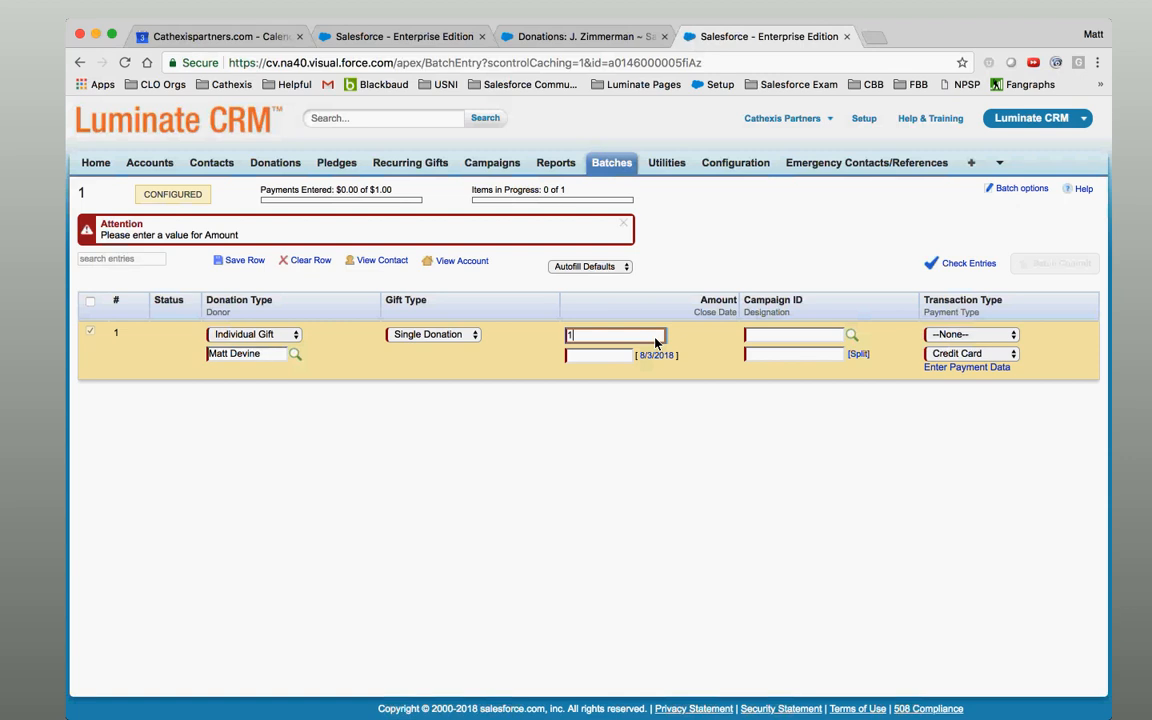
{"action": "key", "text": "Tab"}
{"action": "left_click", "coordinate": [692, 407]}
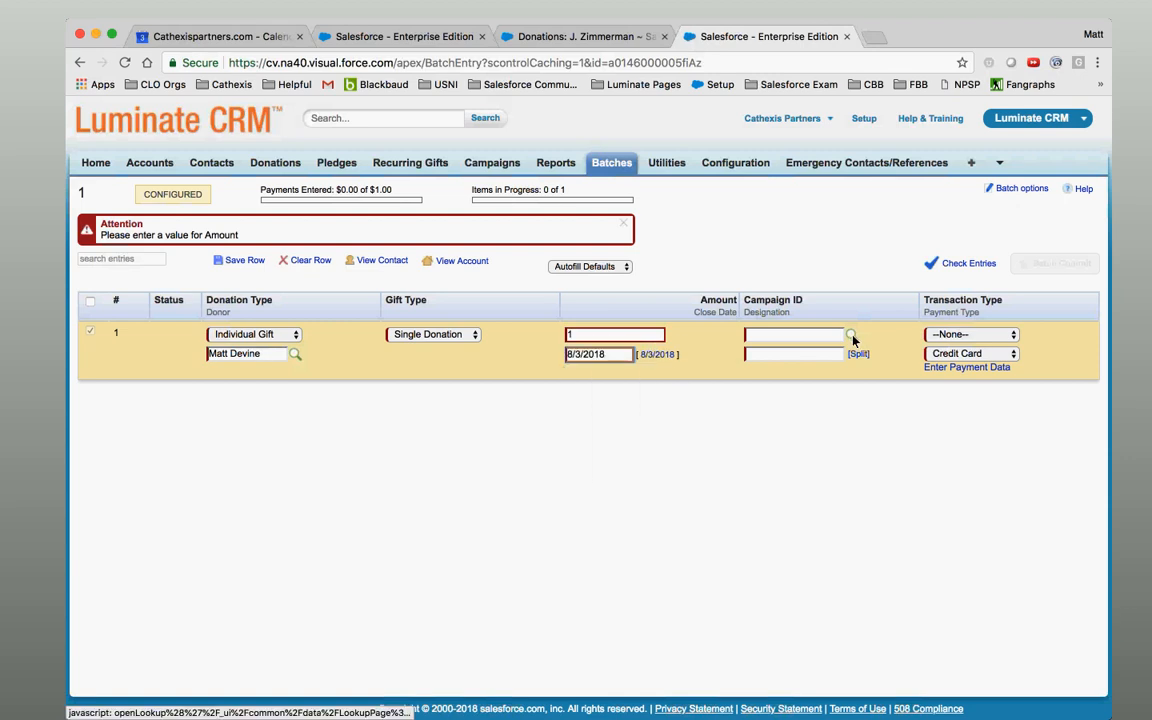
Assign campaign 501700CF00 and designate the full $1.00 to 100006.
{"action": "left_click", "coordinate": [851, 334]}
{"action": "left_click", "coordinate": [630, 493]}
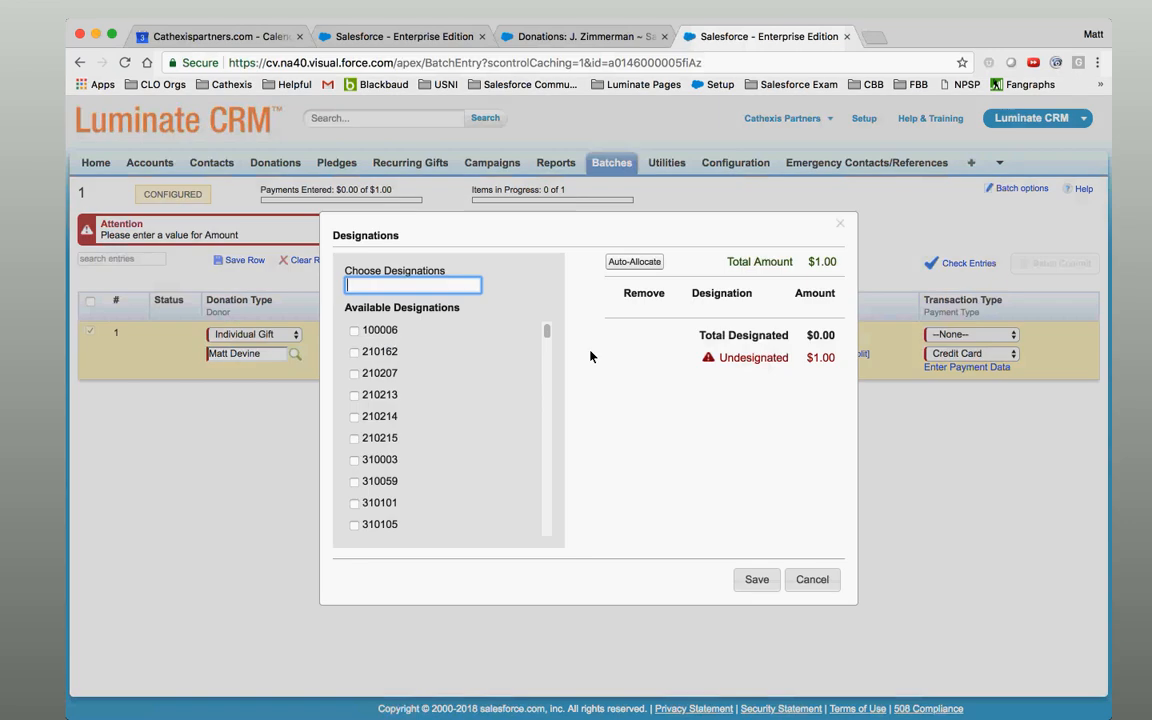
{"action": "left_click", "coordinate": [354, 330]}
{"action": "left_click", "coordinate": [757, 580]}
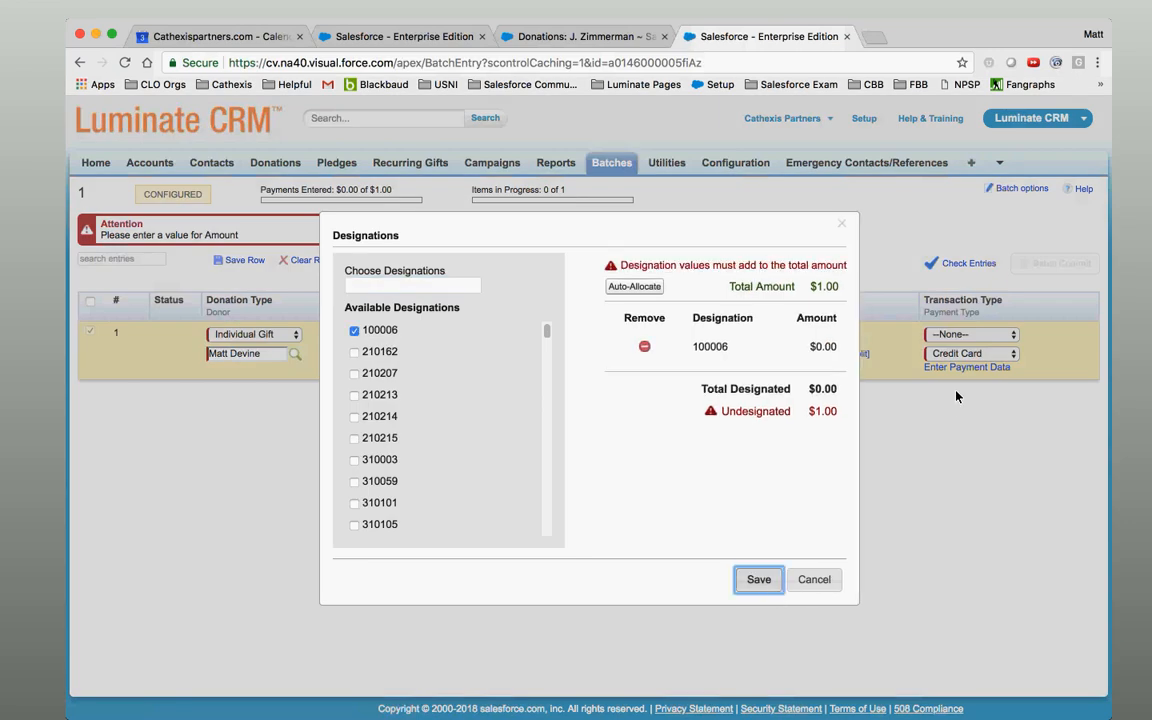
{"action": "left_click", "coordinate": [634, 286]}
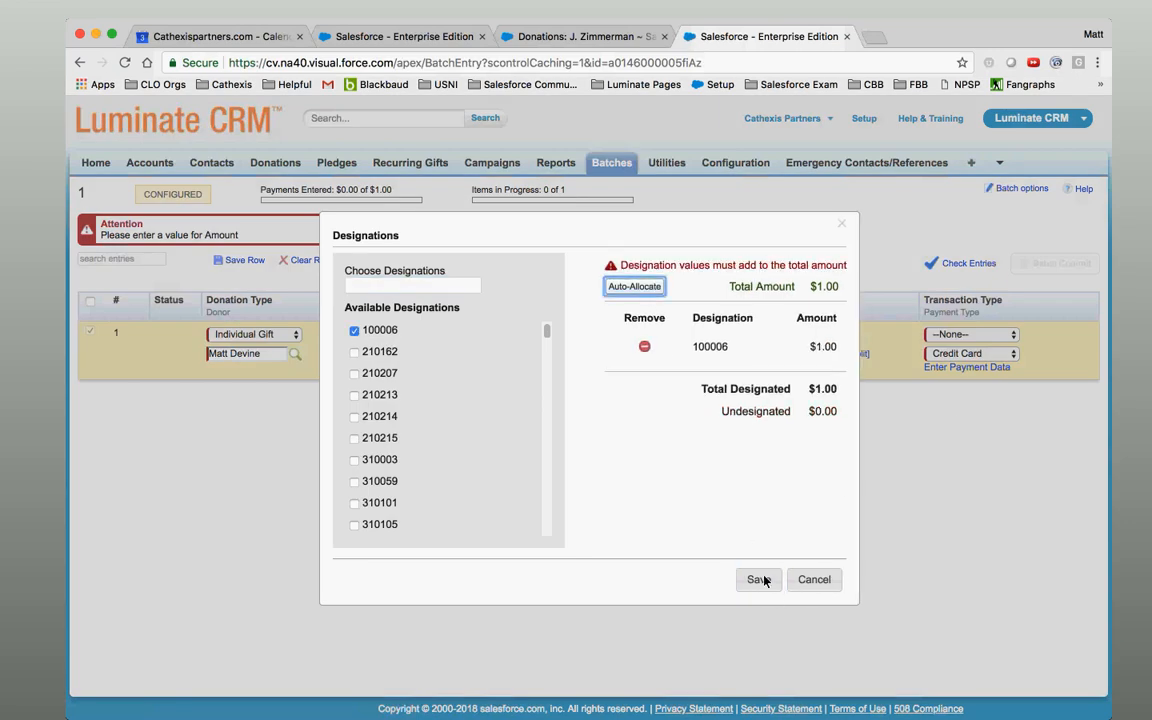
{"action": "left_click", "coordinate": [764, 587]}
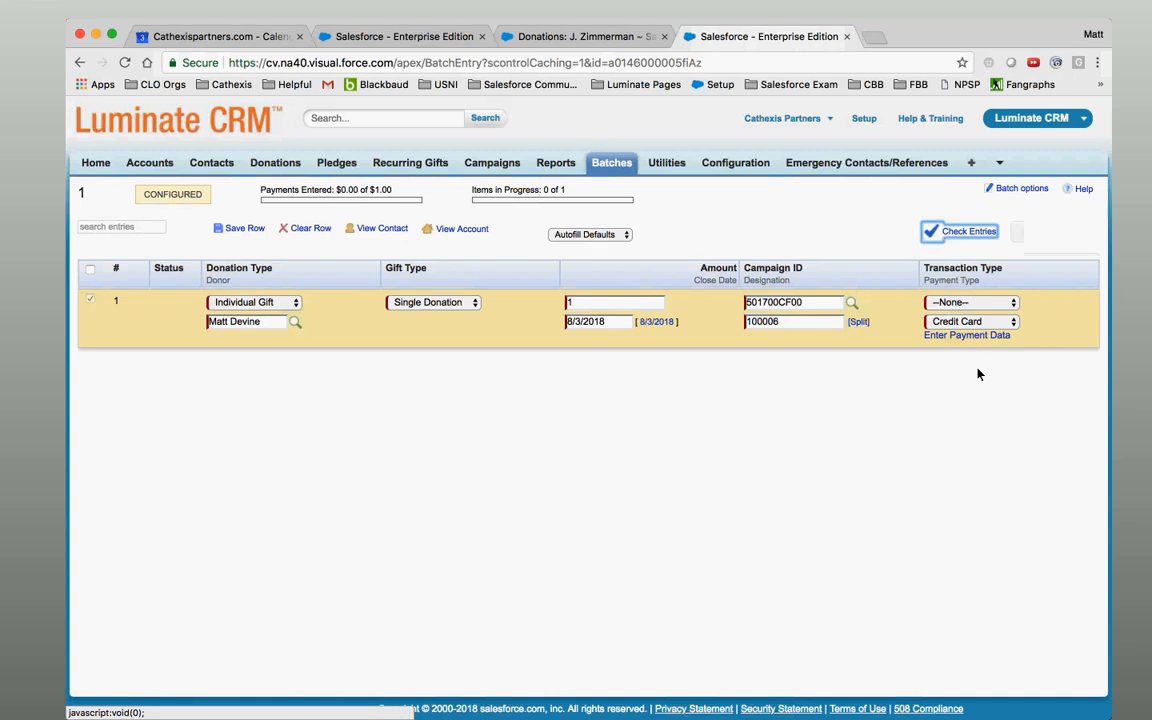
Set the transaction type to Donation.
{"action": "left_click", "coordinate": [955, 304]}
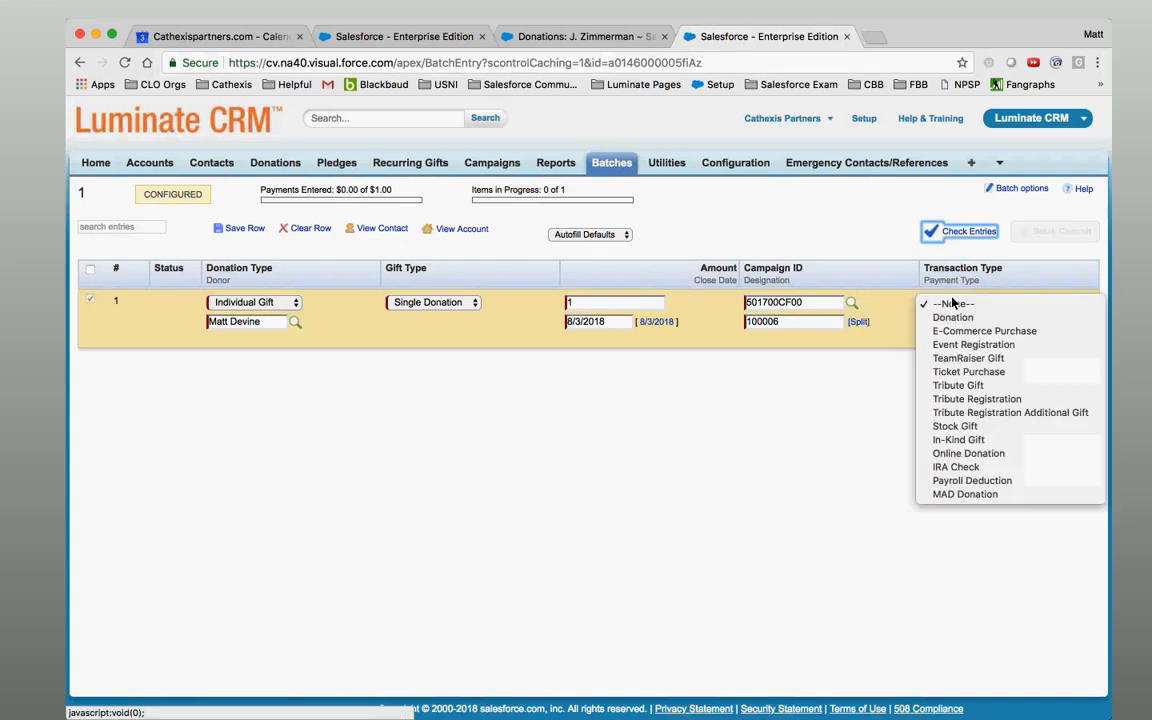
{"action": "left_click", "coordinate": [955, 303]}
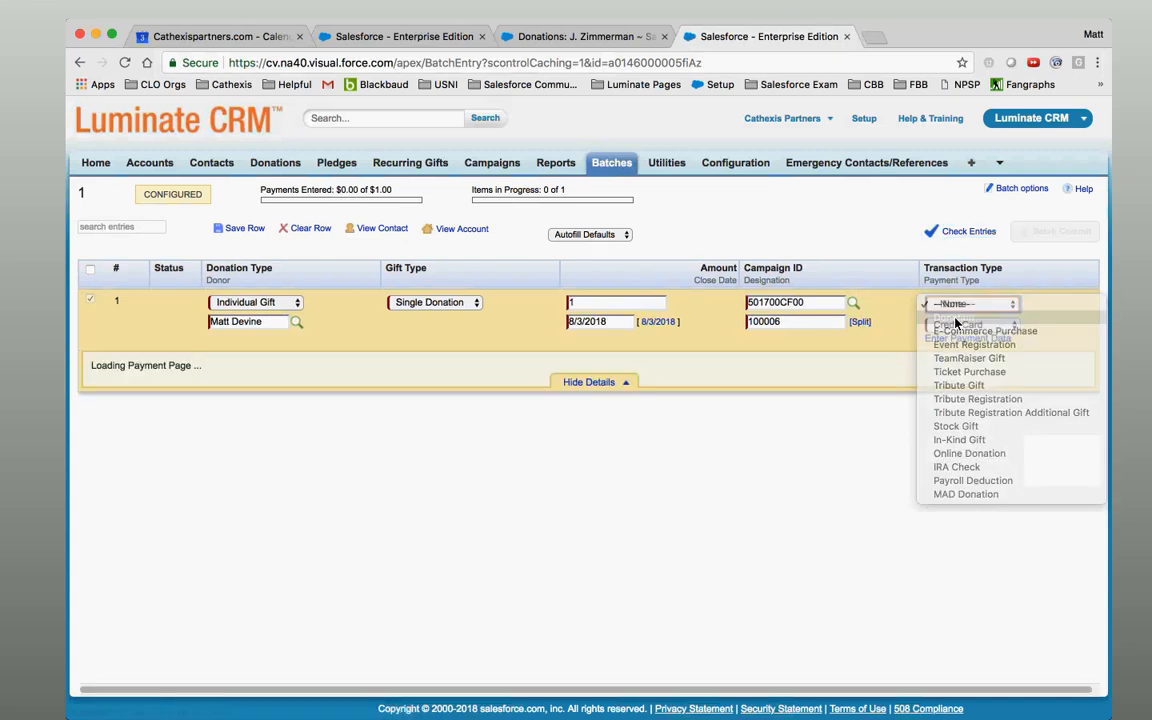
{"action": "left_click", "coordinate": [957, 324]}
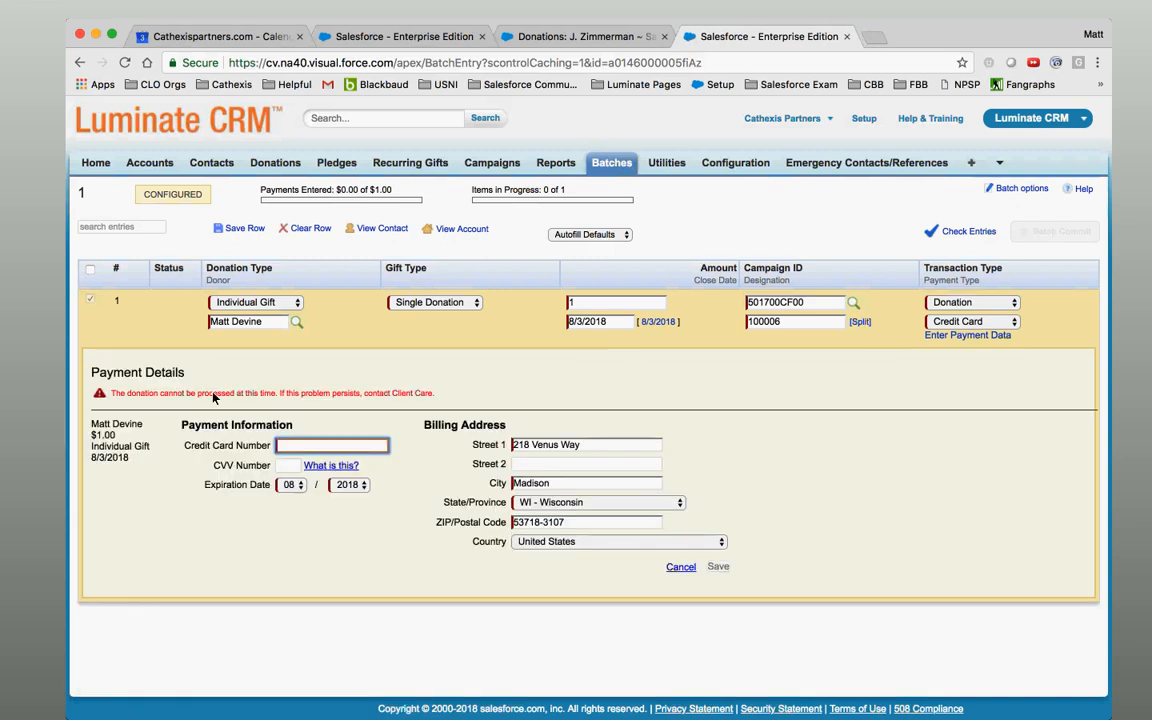
{"action": "left_click", "coordinate": [340, 447]}
{"action": "left_click", "coordinate": [346, 424]}
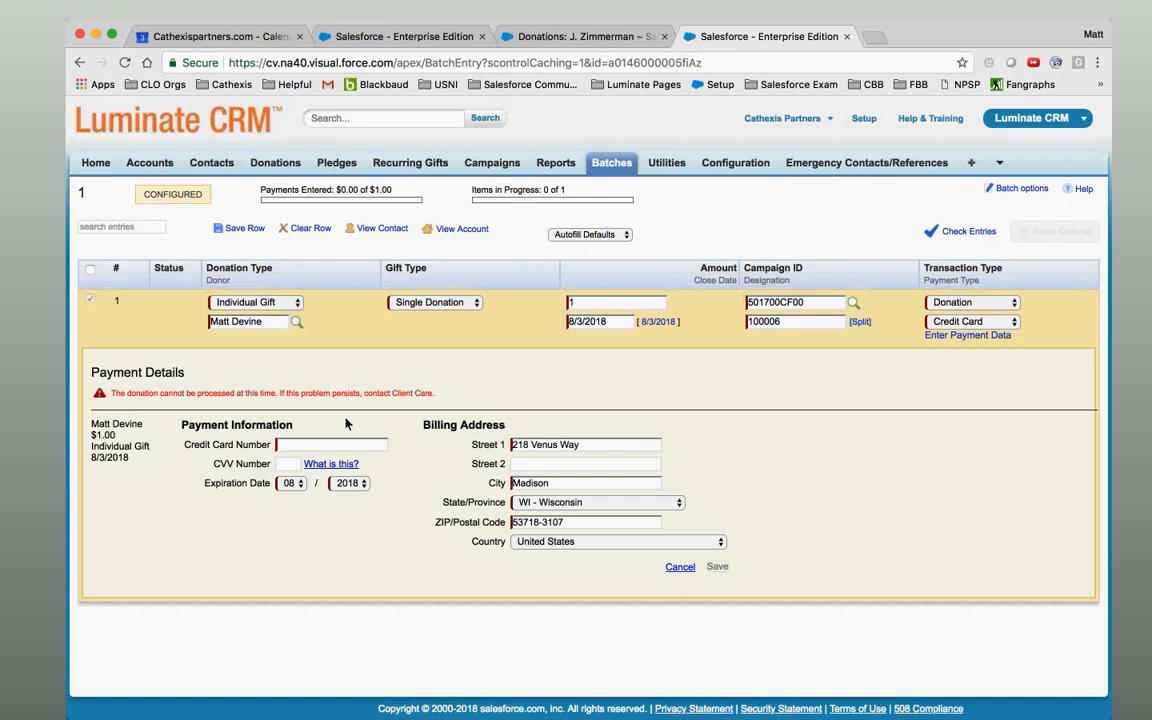
{"action": "left_click", "coordinate": [316, 446]}
{"action": "left_click", "coordinate": [238, 475]}
{"action": "left_click", "coordinate": [287, 467]}
{"action": "left_click", "coordinate": [265, 517]}
{"action": "left_click", "coordinate": [297, 486]}
{"action": "left_click", "coordinate": [373, 486]}
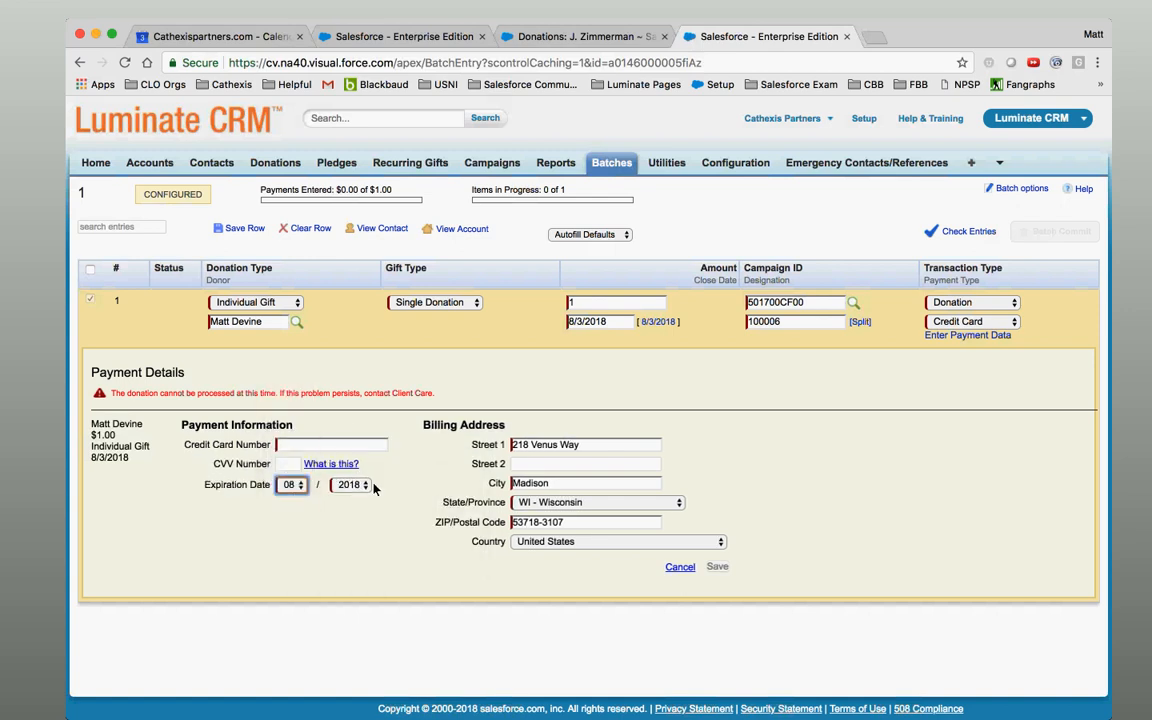
{"action": "left_click", "coordinate": [578, 447]}
{"action": "left_click", "coordinate": [570, 404]}
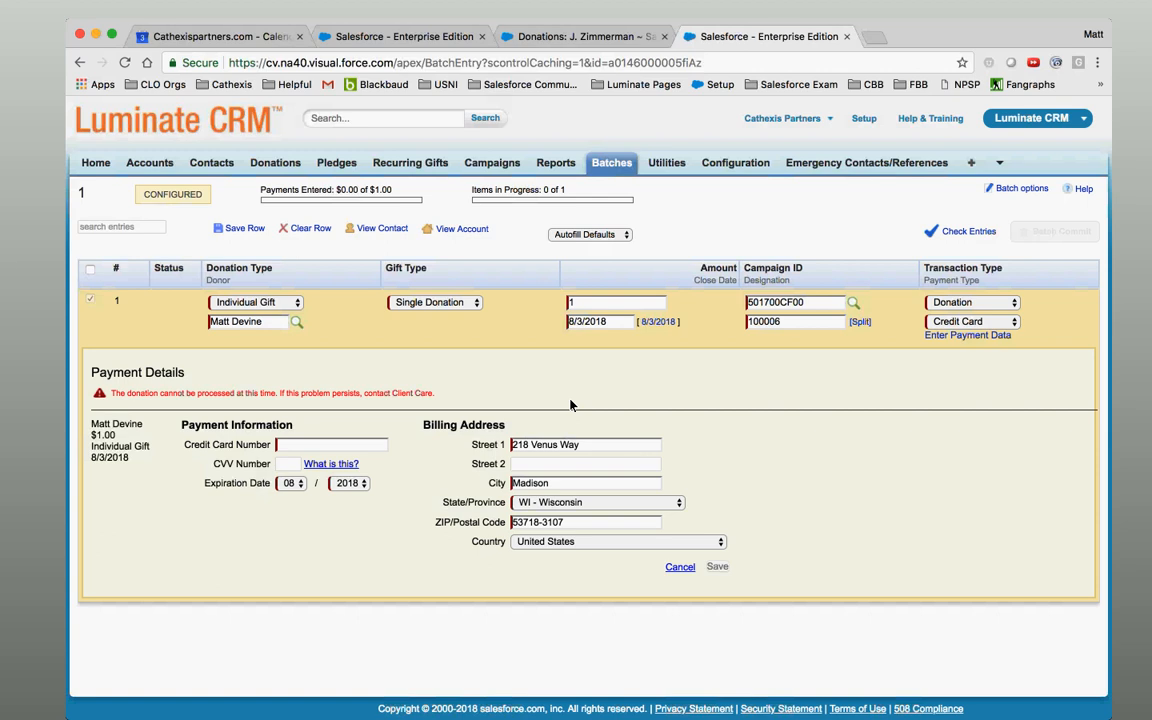
{"action": "left_click", "coordinate": [588, 445]}
{"action": "left_click", "coordinate": [603, 420]}
Switch the test batch row's payment type to Credit Card Offline and close the test batch.
{"action": "left_click", "coordinate": [962, 321]}
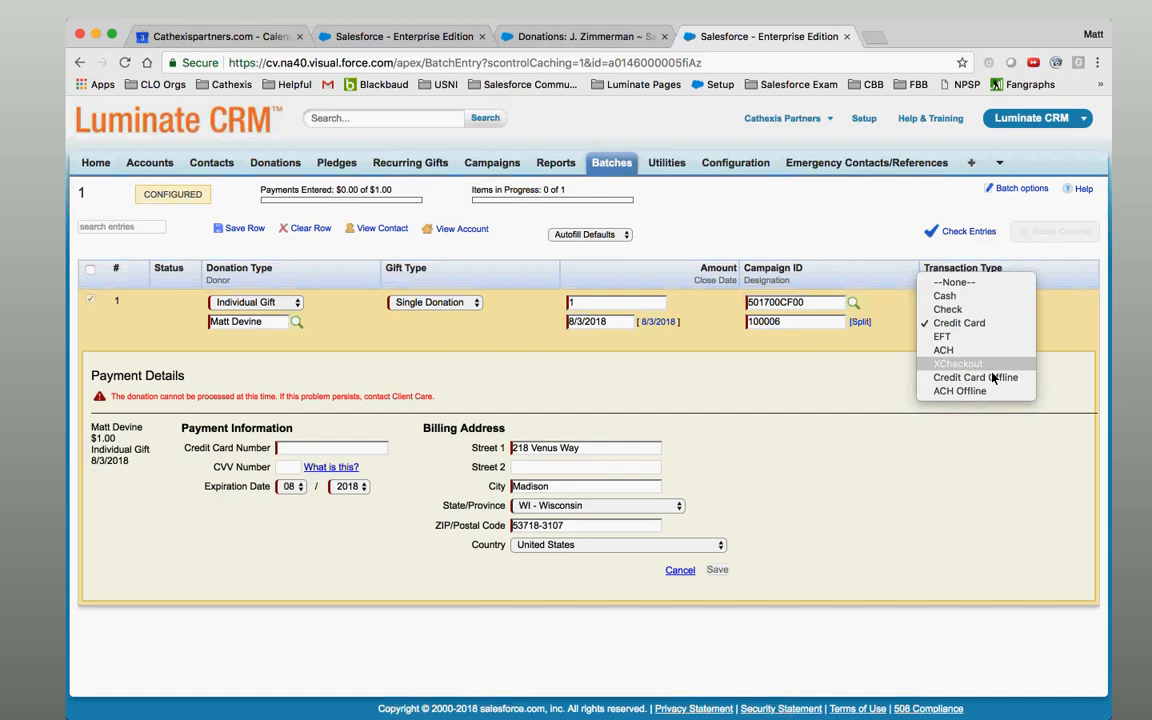
{"action": "left_click", "coordinate": [993, 381]}
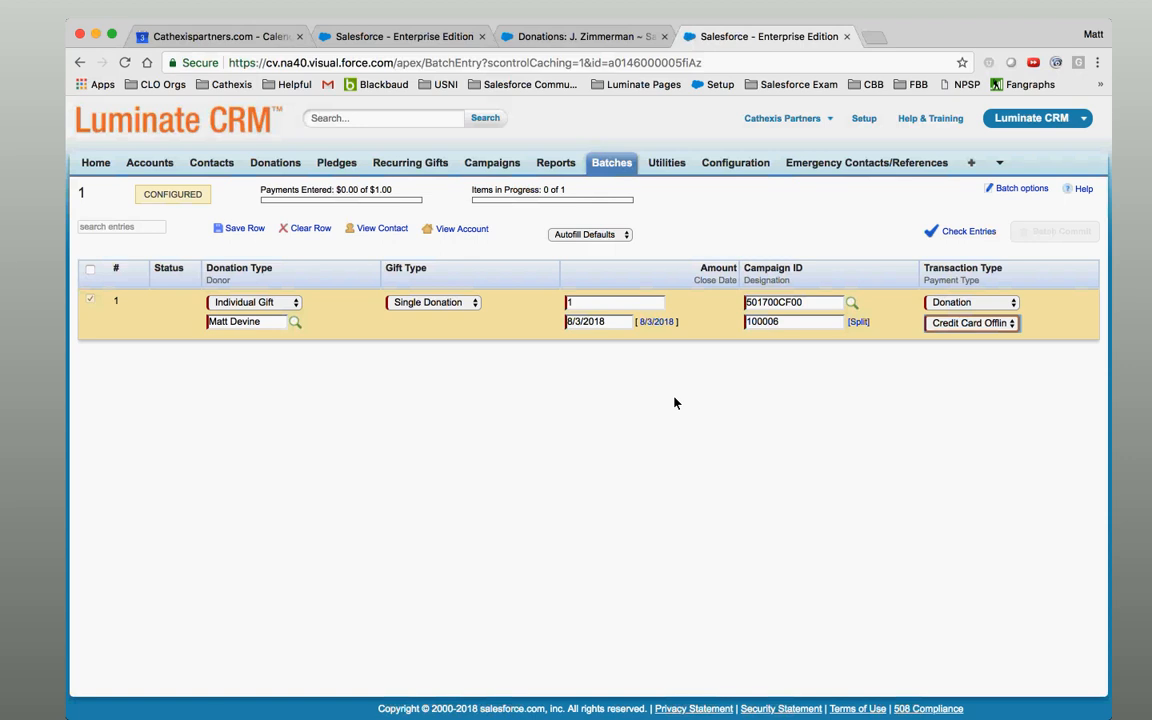
{"action": "left_click", "coordinate": [847, 36]}
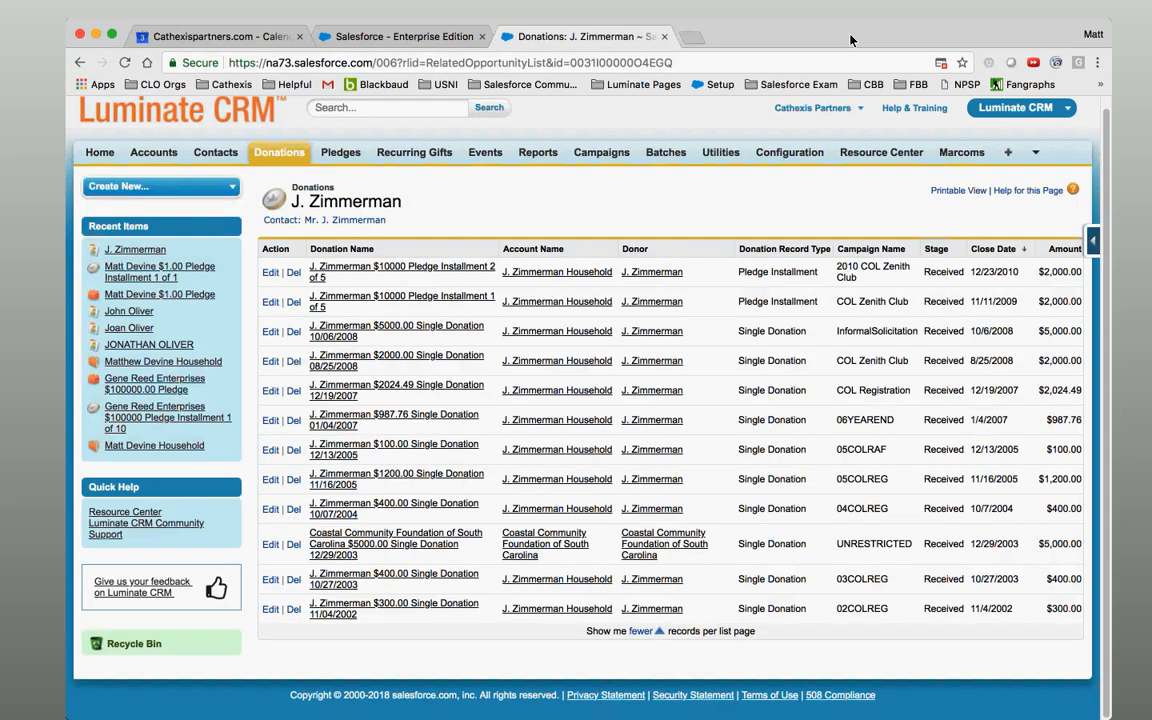
In batch 20180803, set row 2's payment type to Credit Card Offline and save the row.
{"action": "left_click", "coordinate": [400, 36]}
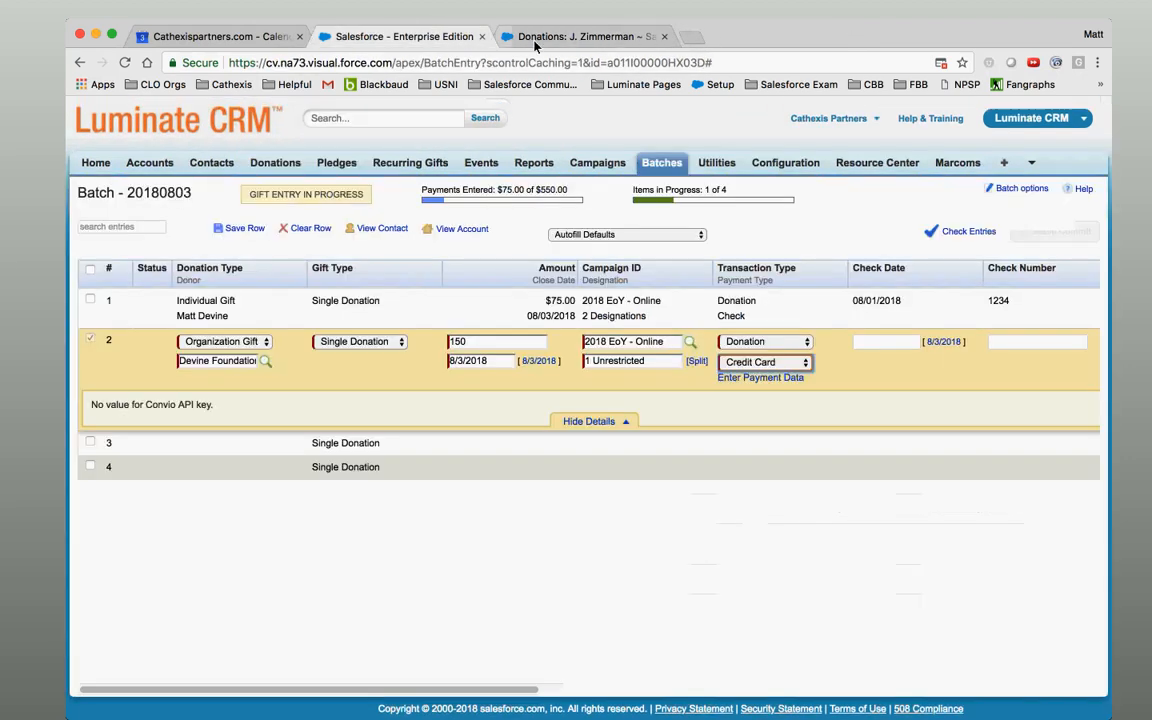
{"action": "left_click", "coordinate": [768, 362]}
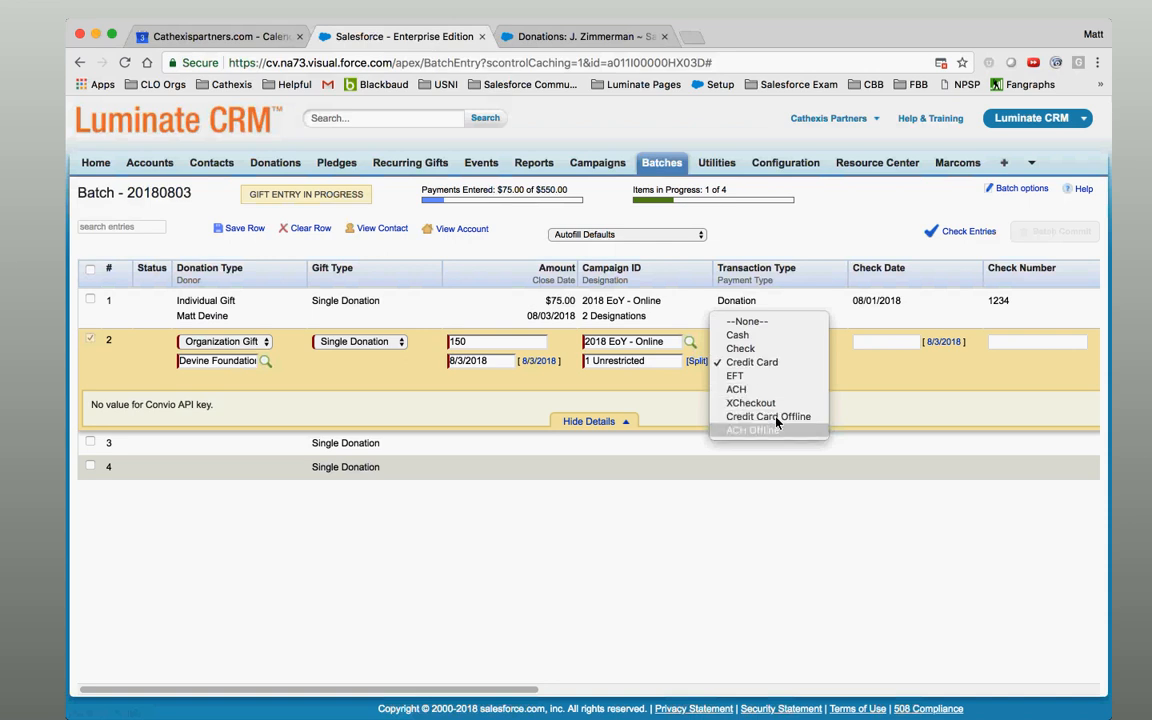
{"action": "left_click", "coordinate": [778, 417]}
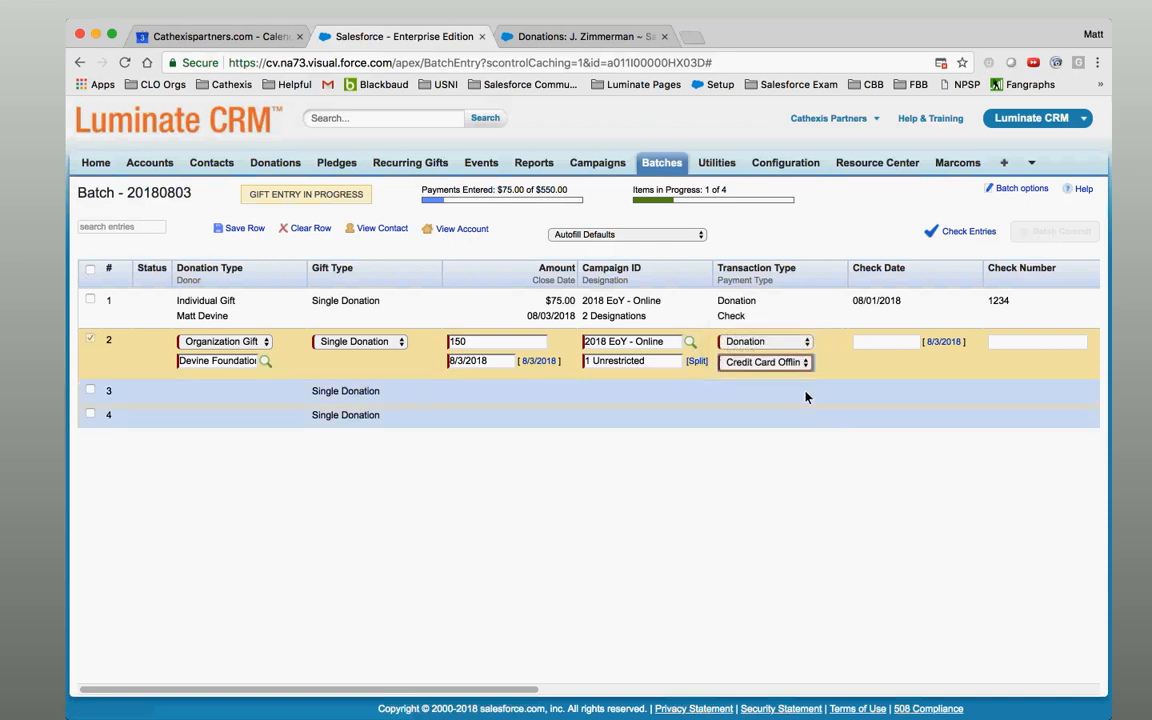
{"action": "key", "text": "Return"}
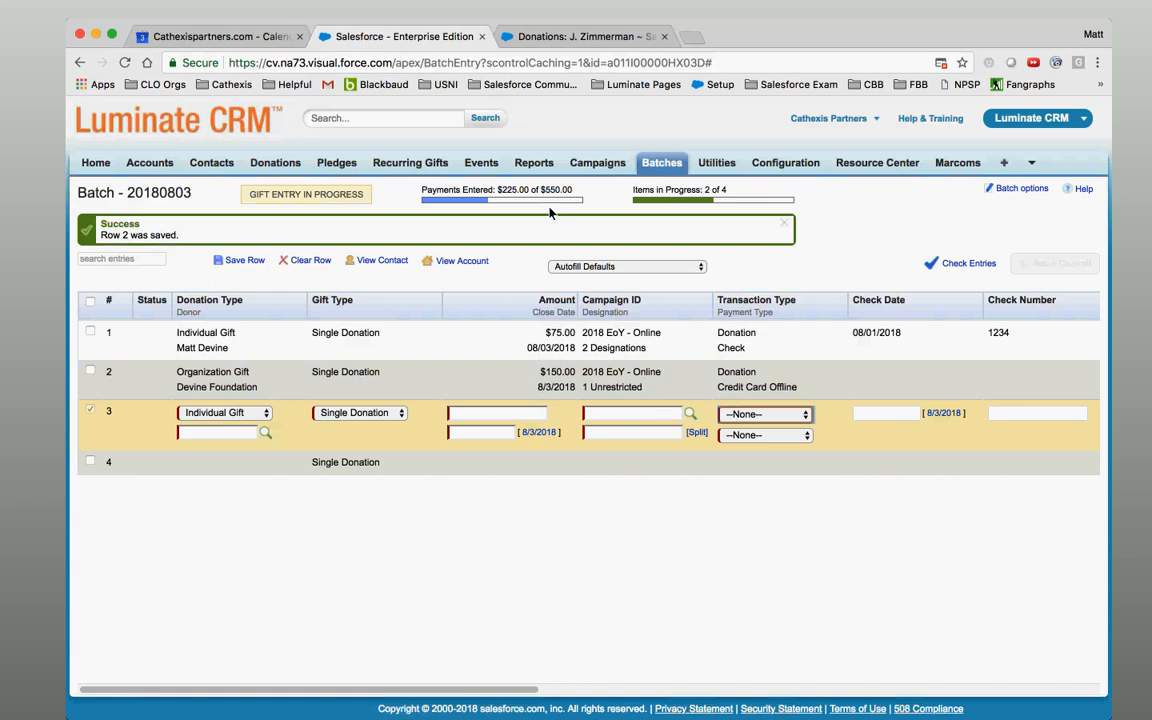
Search by first and last name and set the matching household contact as row 3's donor.
{"action": "left_click", "coordinate": [743, 182]}
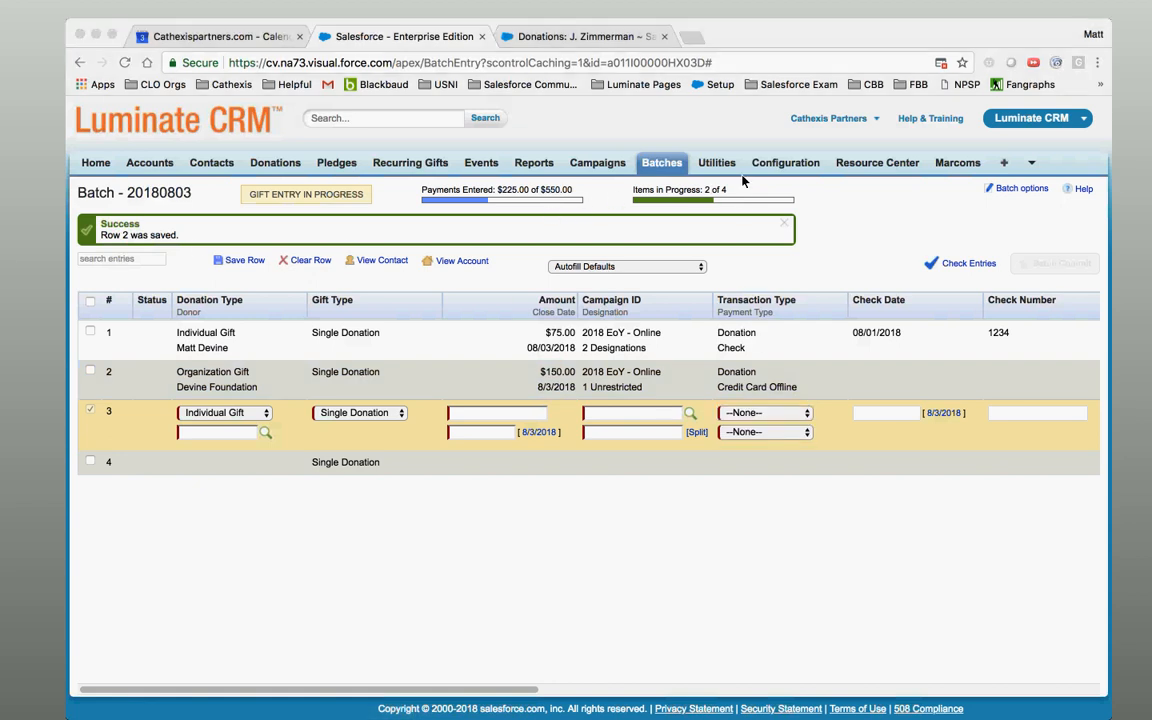
{"action": "left_click", "coordinate": [264, 435]}
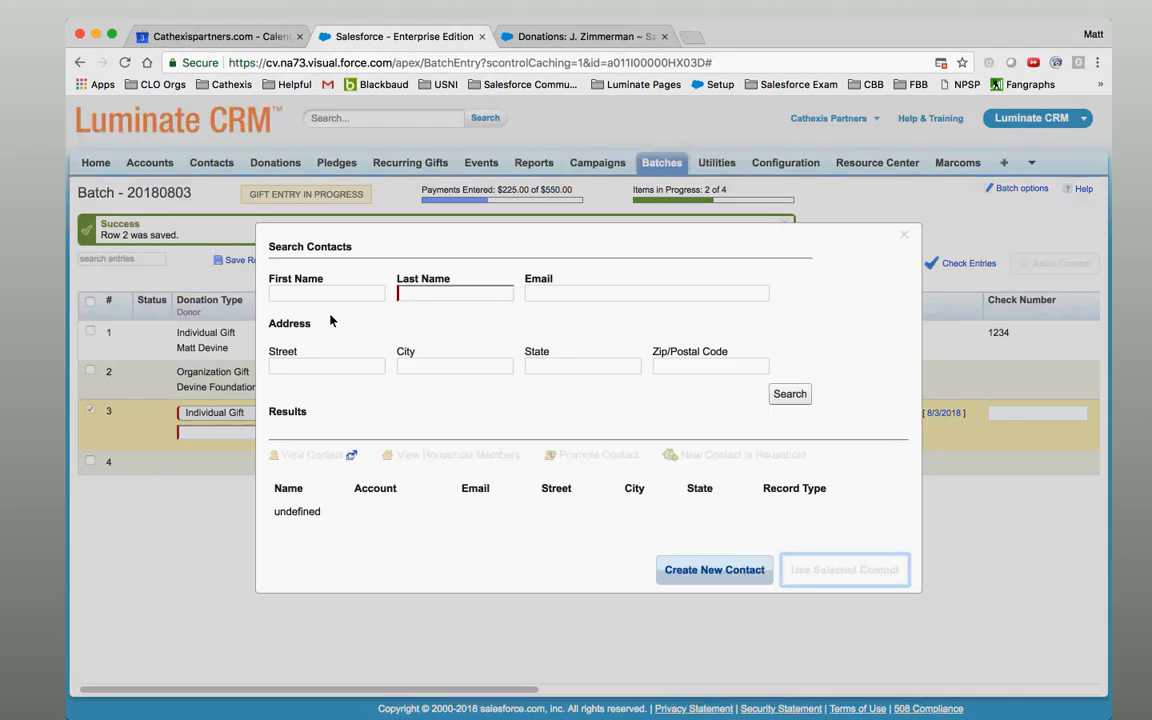
{"action": "left_click", "coordinate": [337, 294]}
{"action": "key", "text": "Tab"}
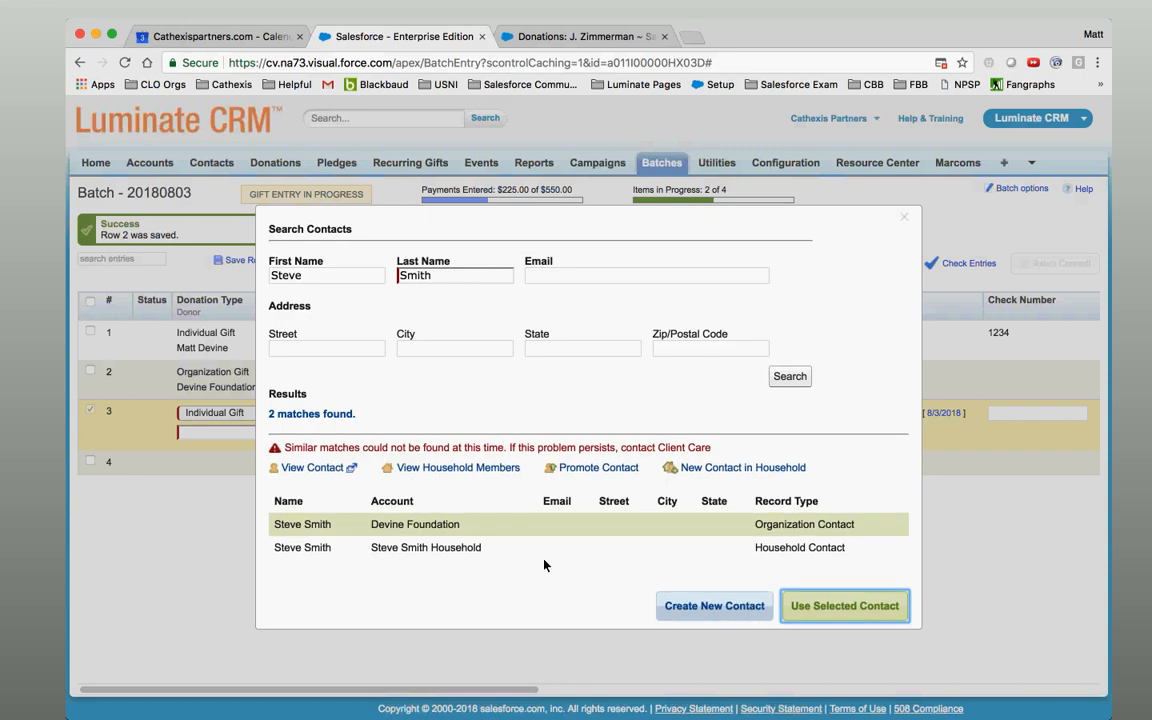
{"action": "left_click", "coordinate": [528, 551]}
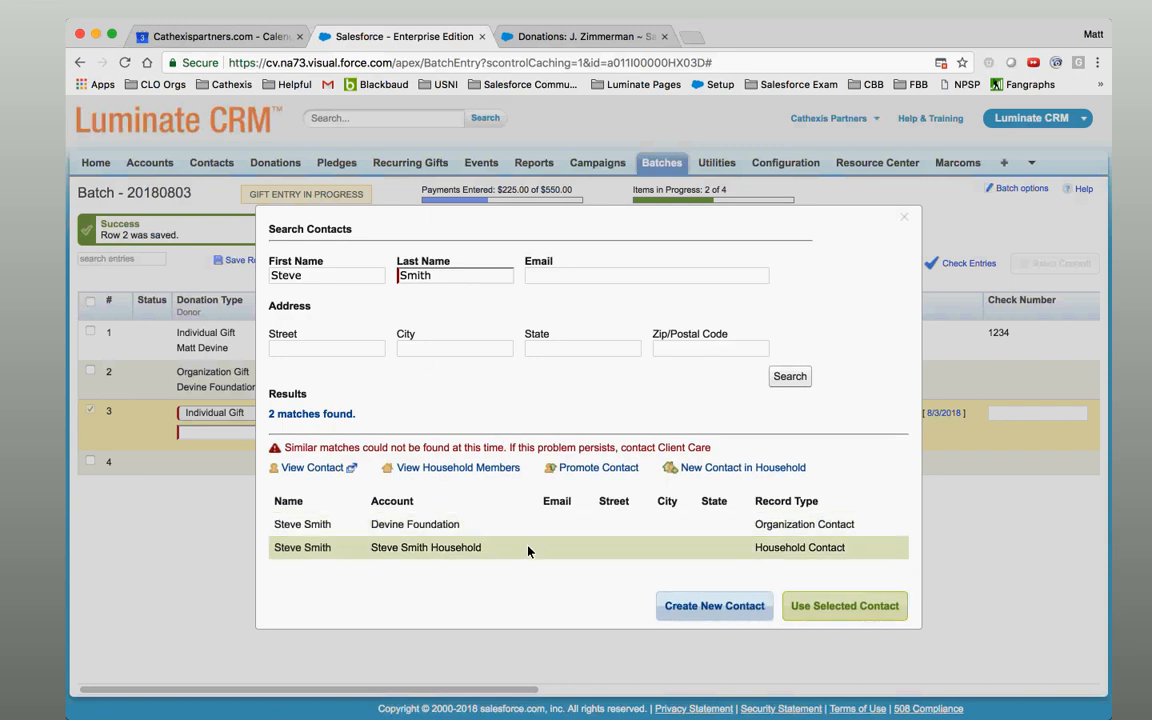
{"action": "left_click", "coordinate": [840, 606]}
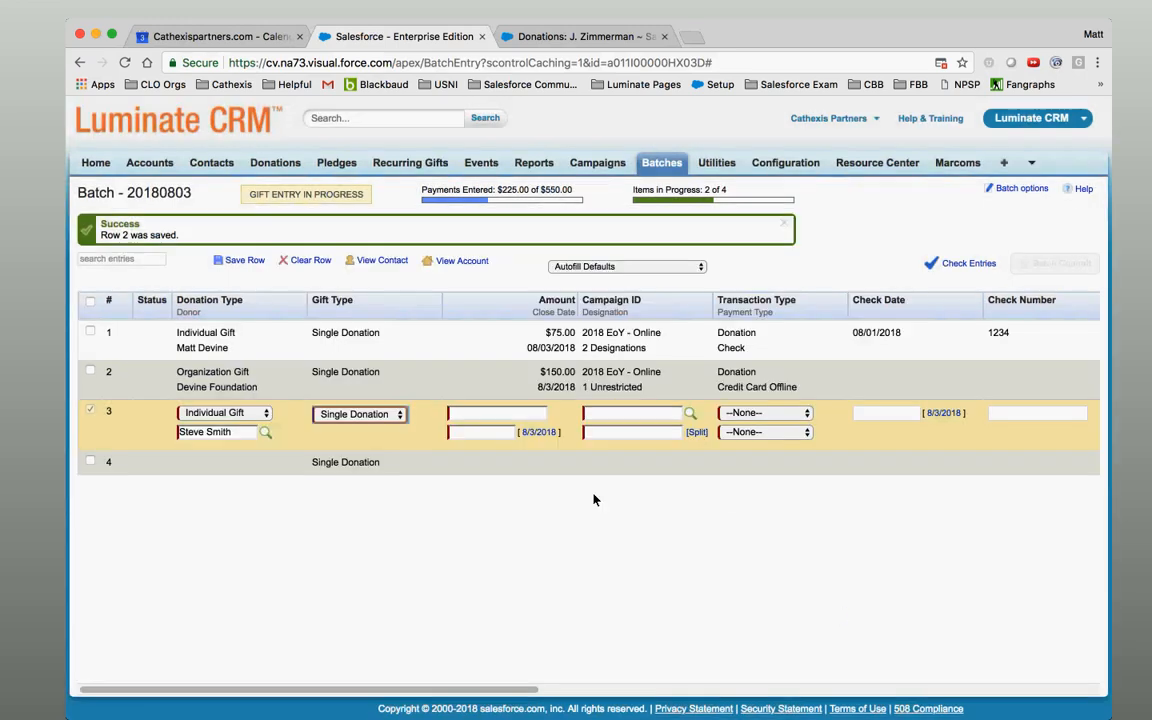
{"action": "left_click", "coordinate": [385, 414]}
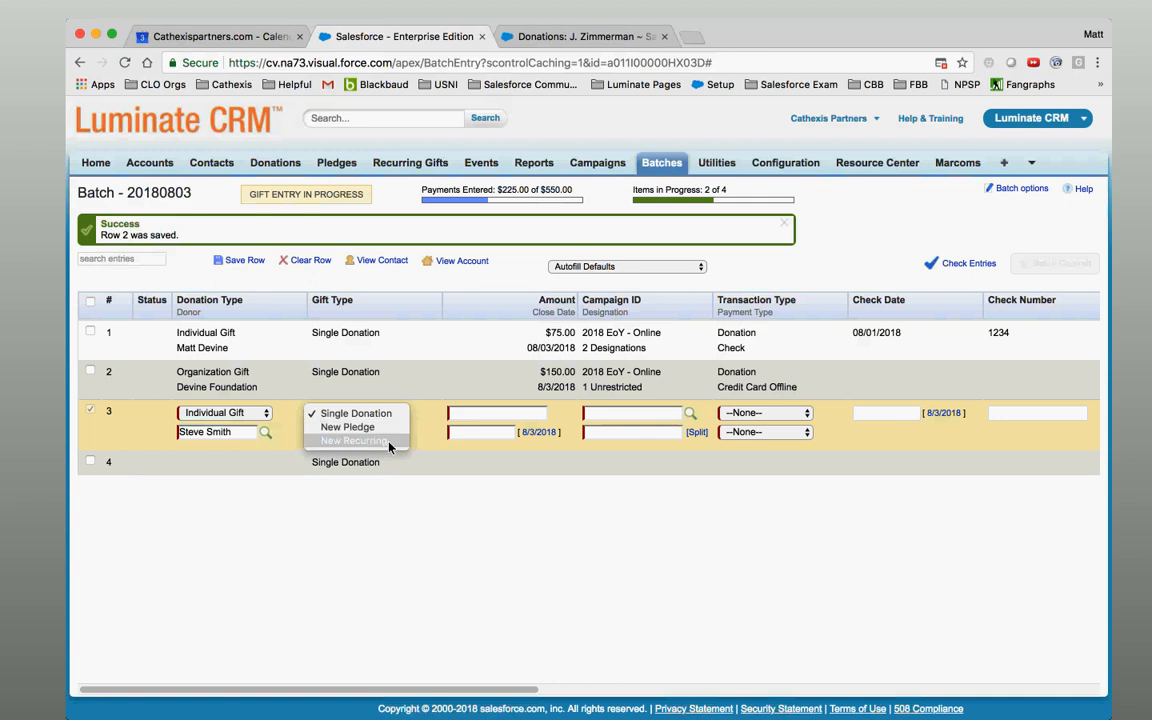
Make row 3 a New Recurring gift of 100 starting 8/3/2018, including the first payment.
{"action": "left_click", "coordinate": [389, 446]}
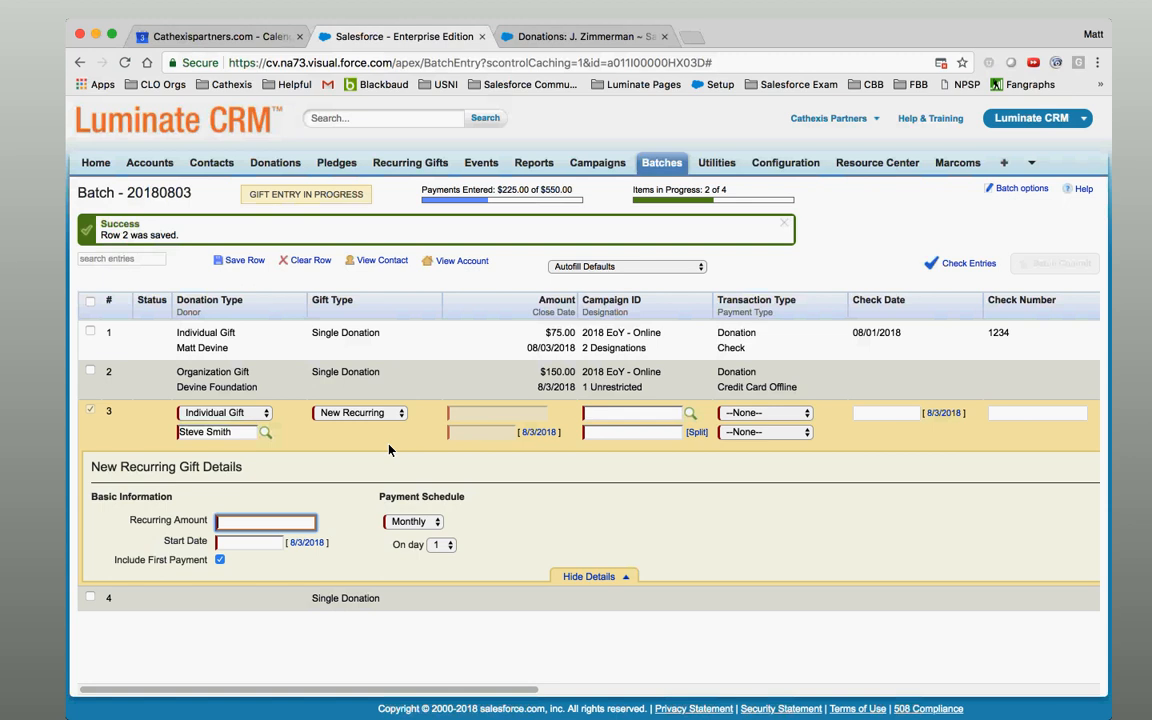
{"action": "type", "text": "100"}
{"action": "left_click", "coordinate": [255, 546]}
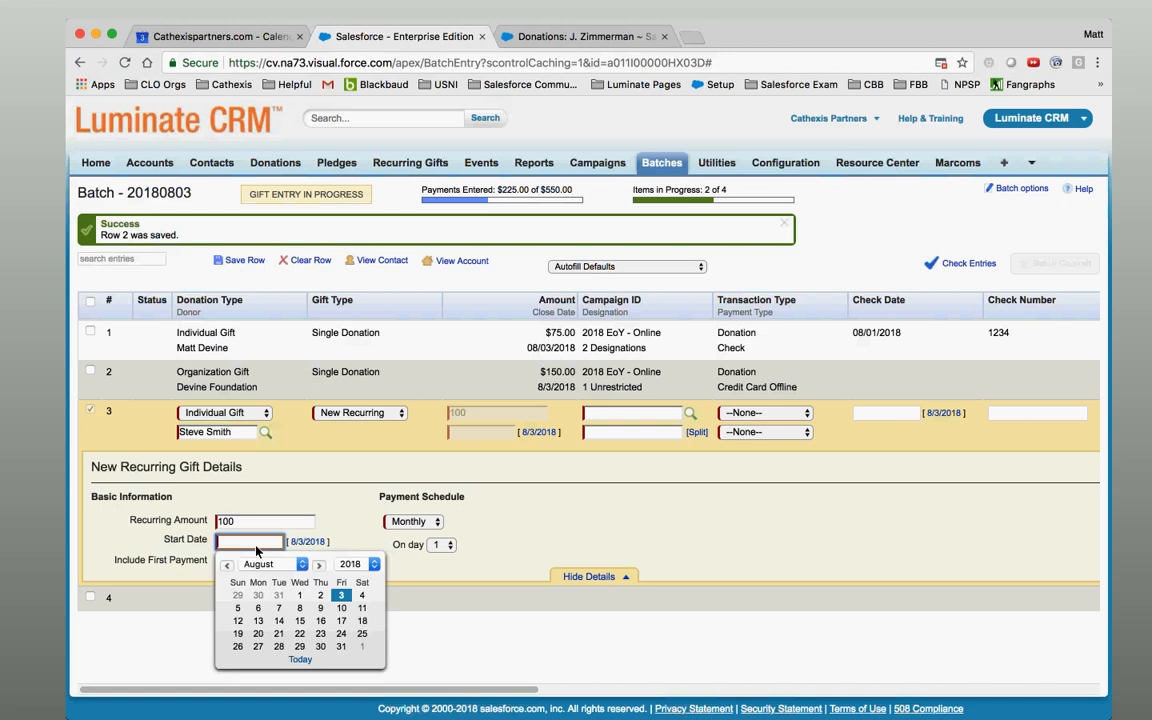
{"action": "left_click", "coordinate": [342, 599]}
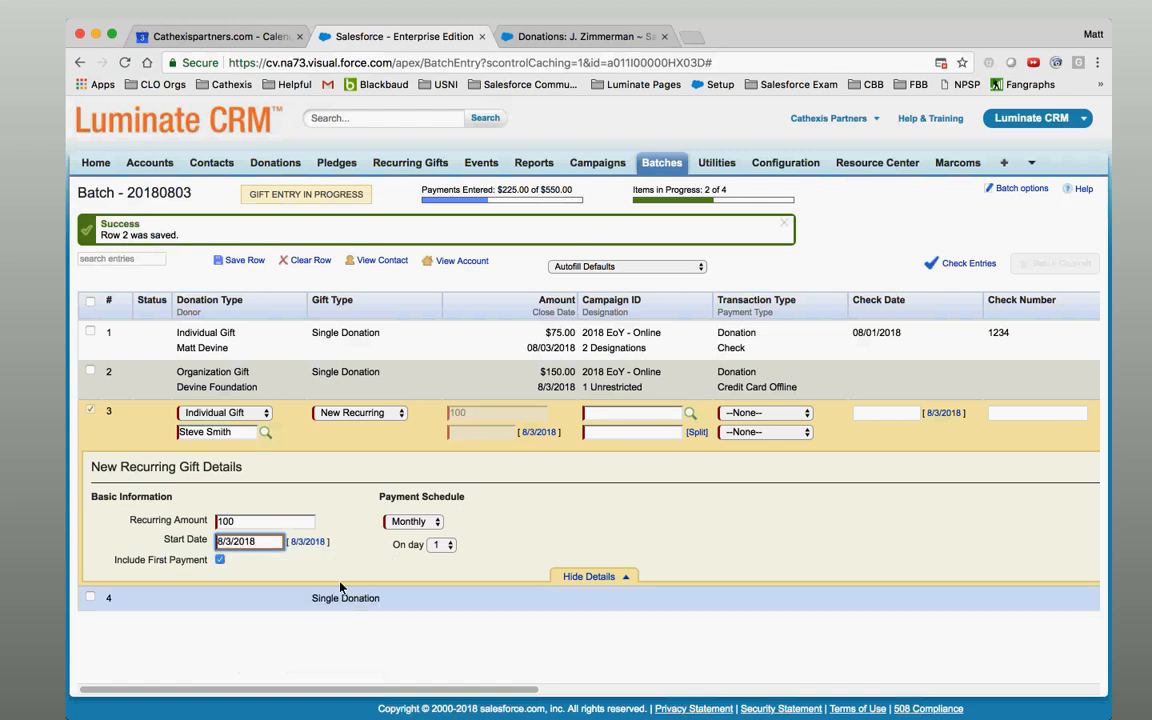
{"action": "left_click", "coordinate": [219, 561]}
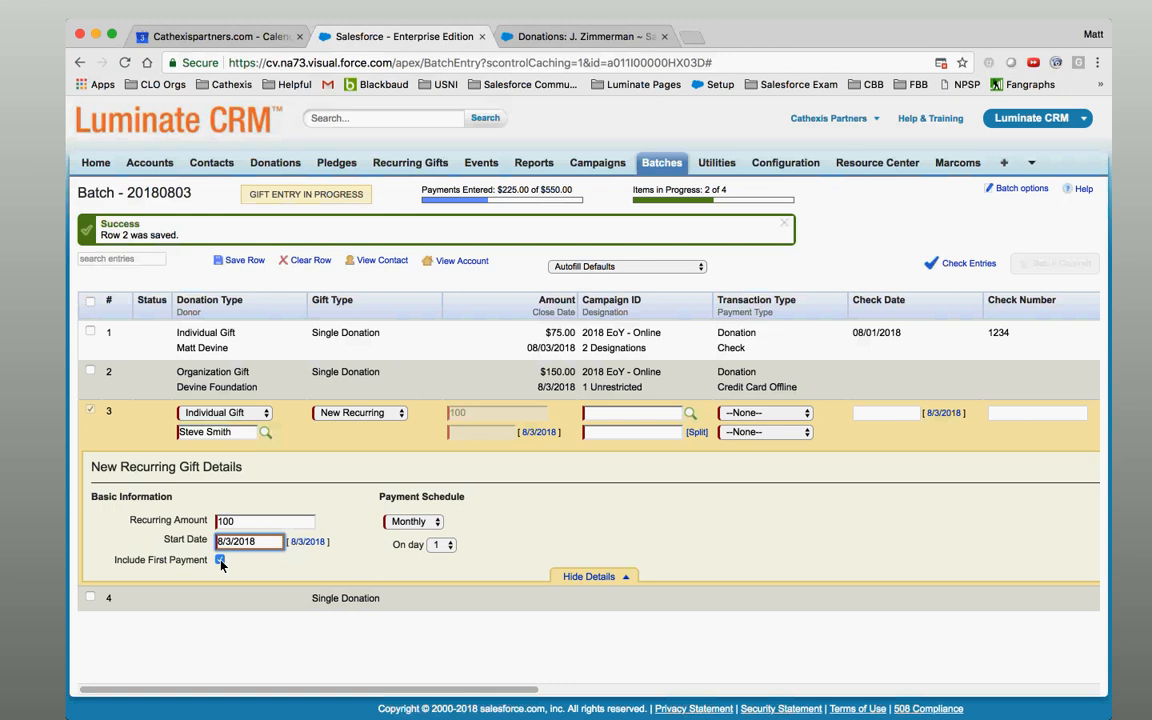
Schedule the recurring payments monthly on day 3.
{"action": "left_click", "coordinate": [435, 523]}
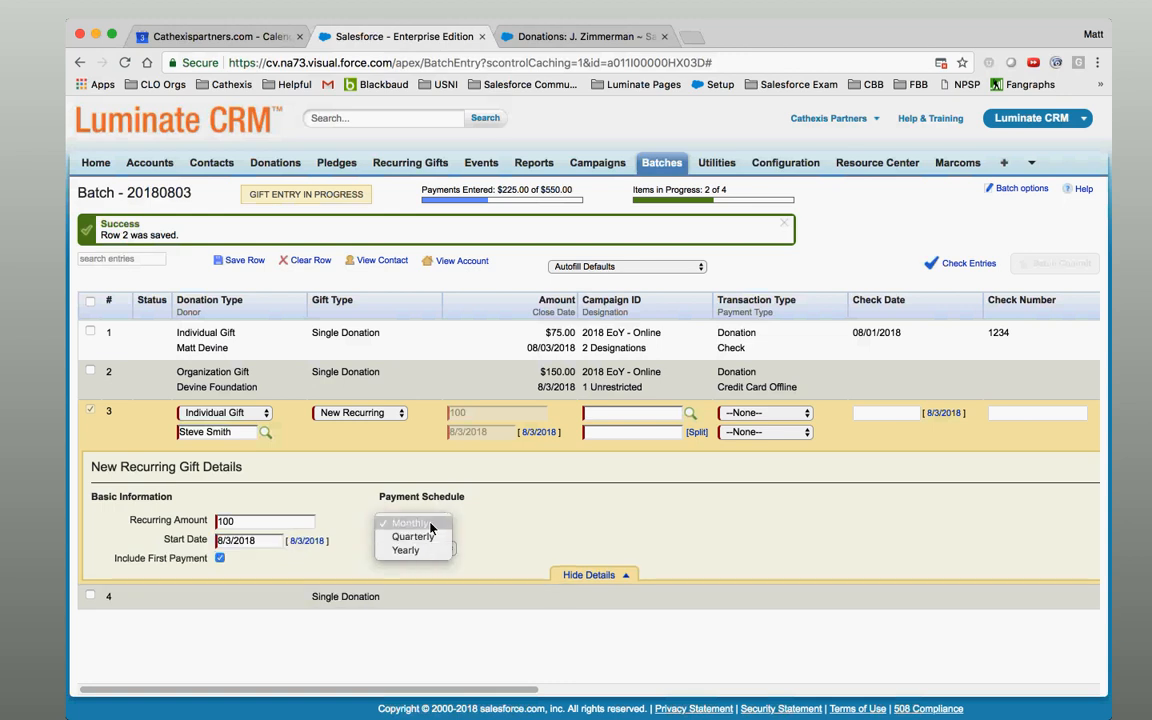
{"action": "left_click", "coordinate": [433, 524]}
{"action": "left_click", "coordinate": [446, 547]}
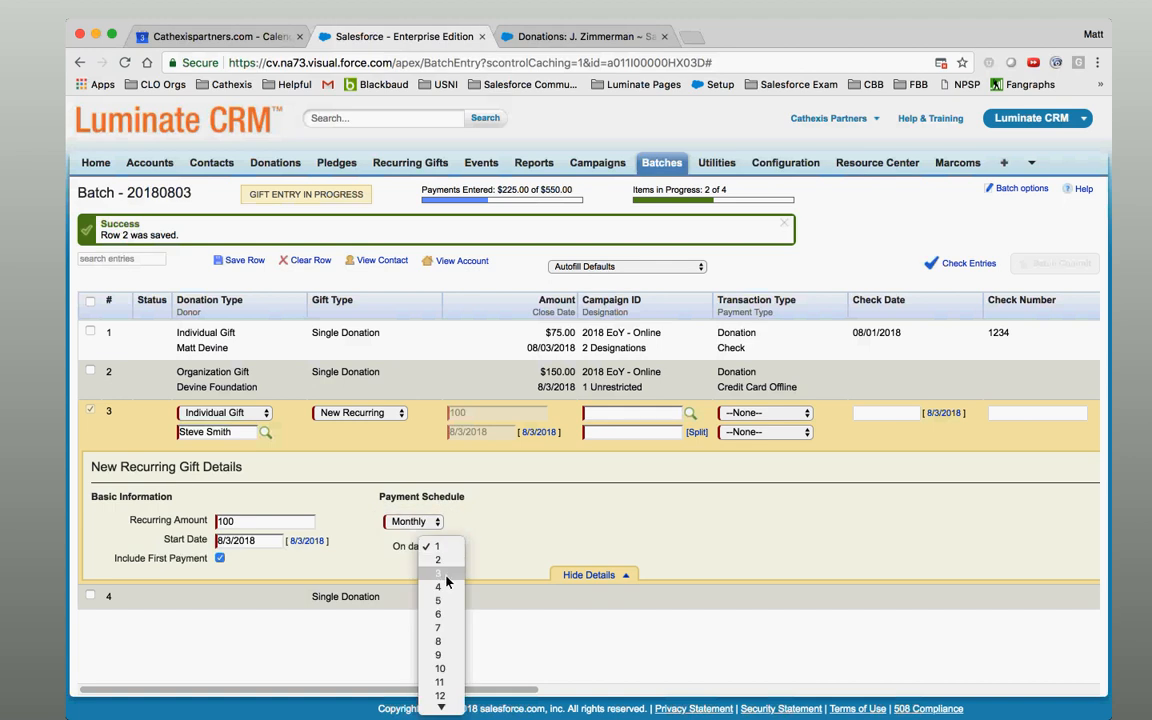
{"action": "left_click", "coordinate": [446, 578]}
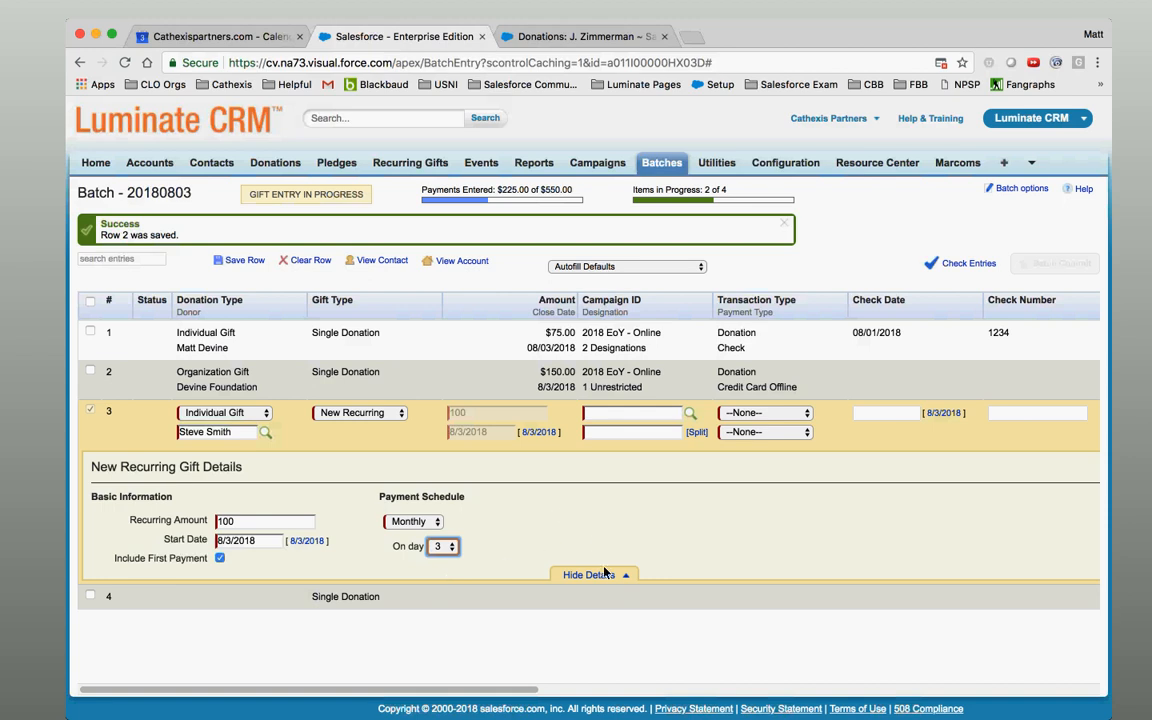
{"action": "left_click", "coordinate": [509, 530]}
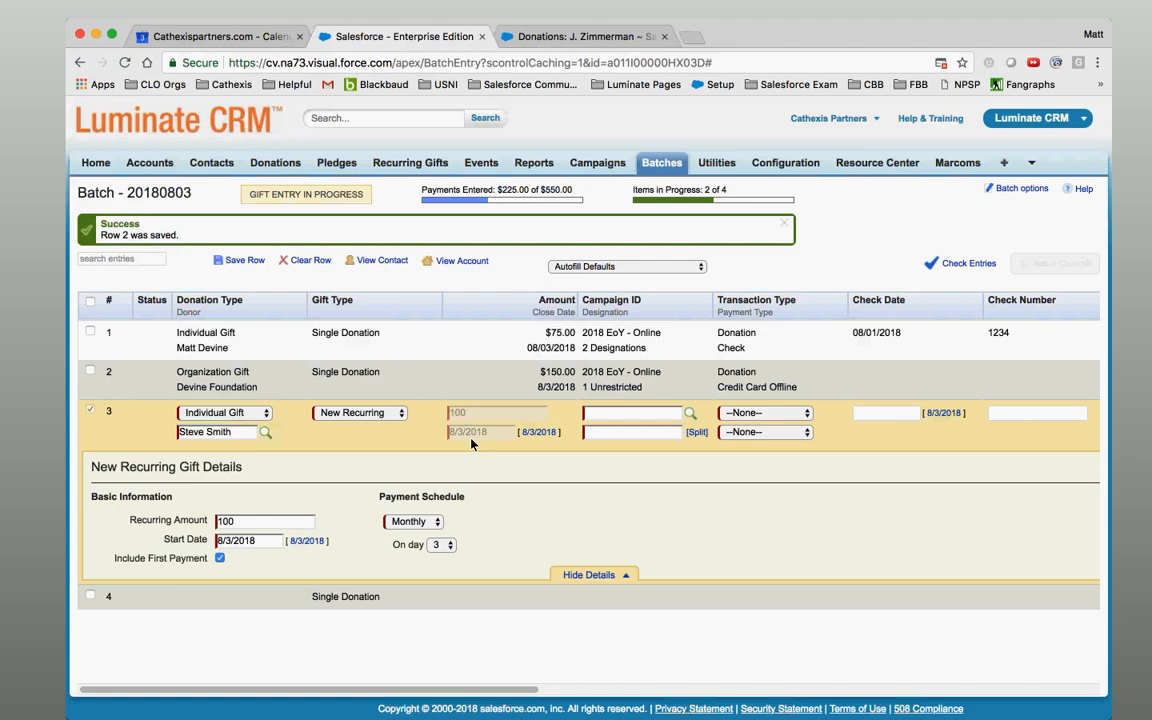
Assign campaign 2018 EoY - Online and designate the full $100.00 to 1 Unrestricted.
{"action": "left_click", "coordinate": [689, 414]}
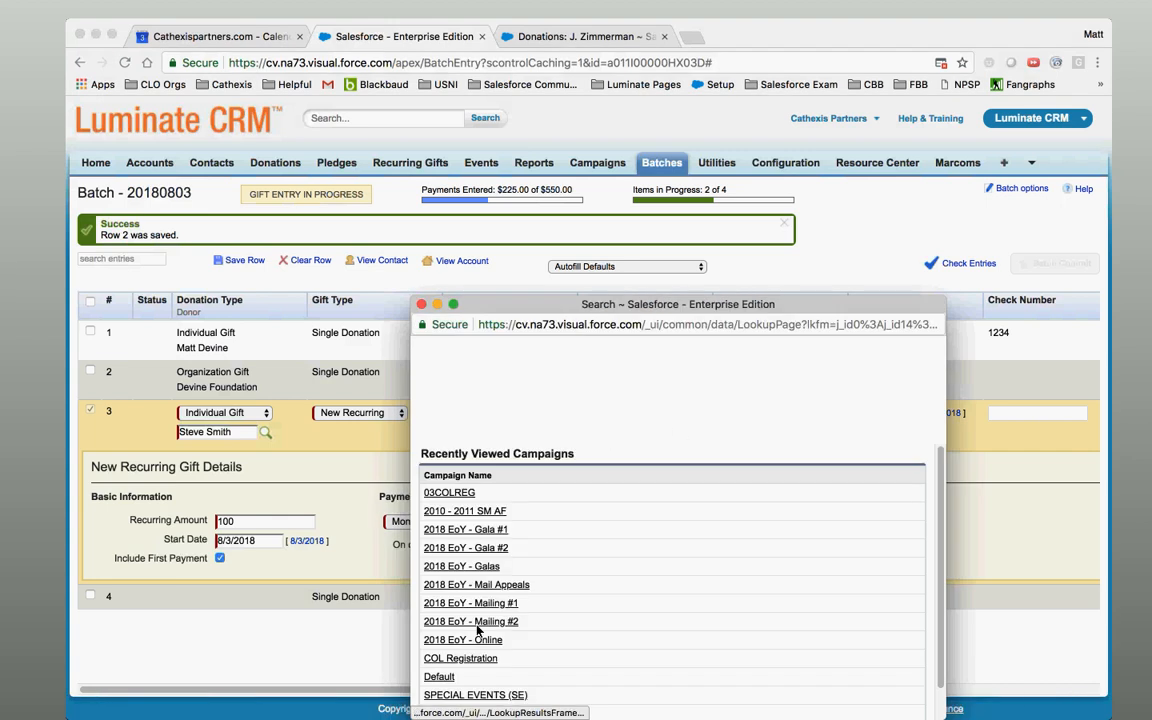
{"action": "left_click", "coordinate": [487, 639]}
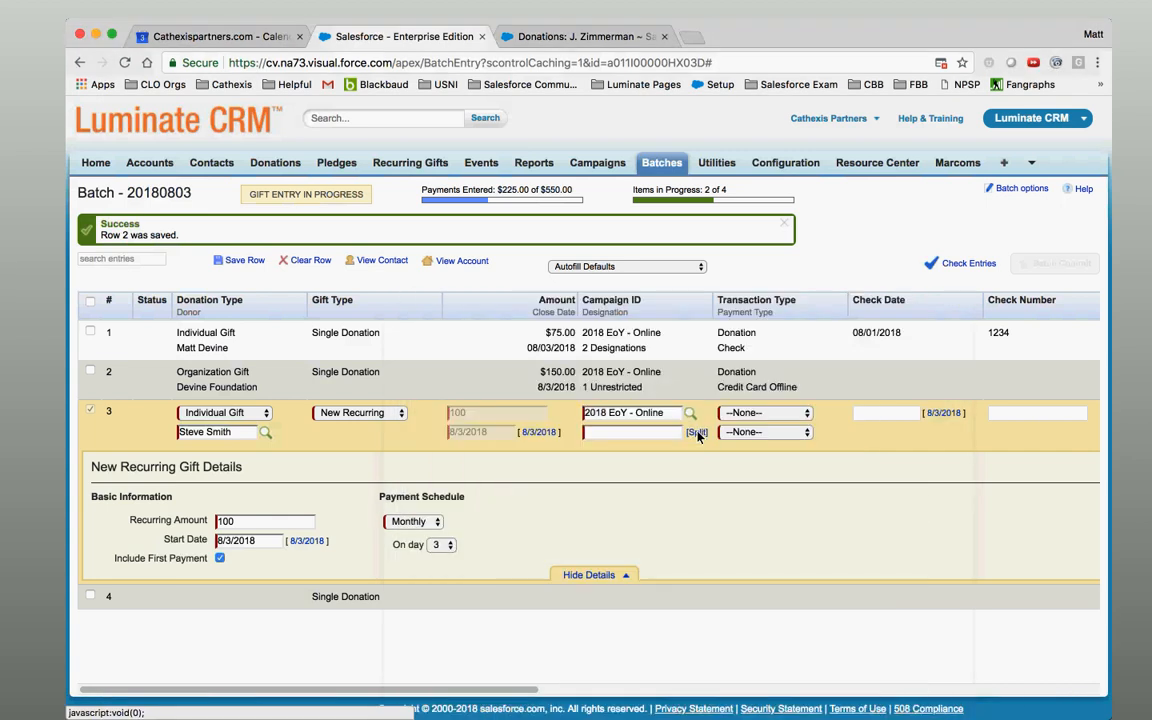
{"action": "left_click", "coordinate": [698, 432]}
{"action": "left_click", "coordinate": [413, 332]}
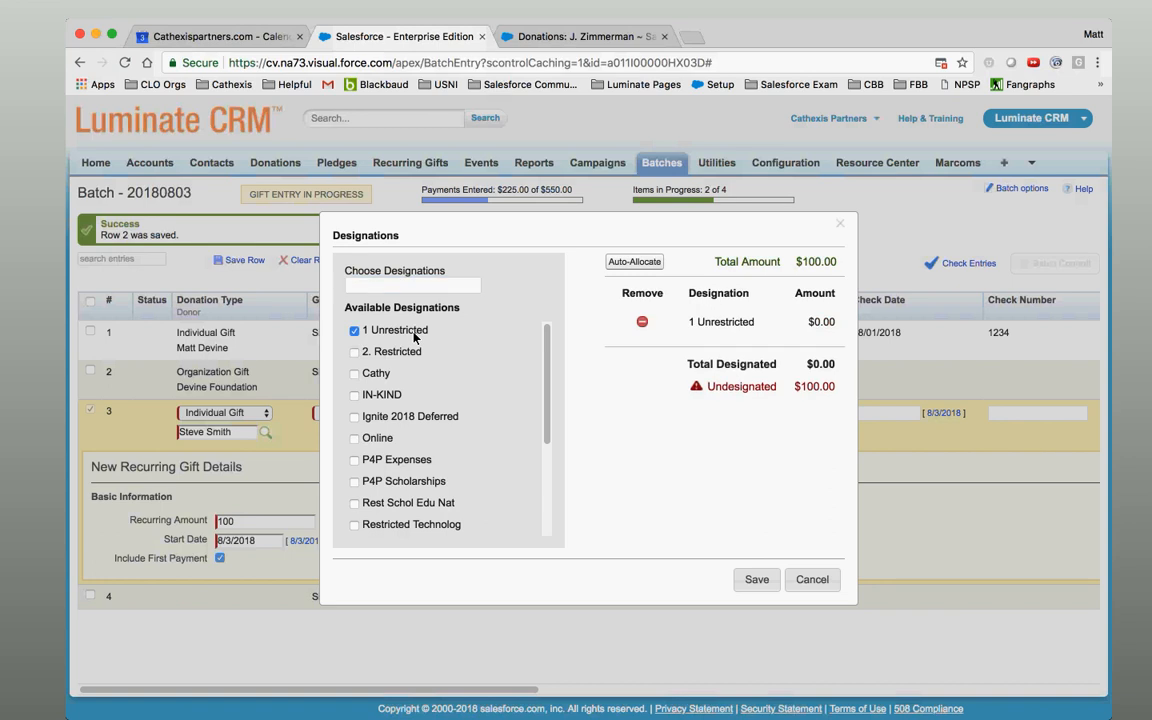
{"action": "left_click", "coordinate": [634, 262]}
{"action": "left_click", "coordinate": [757, 580]}
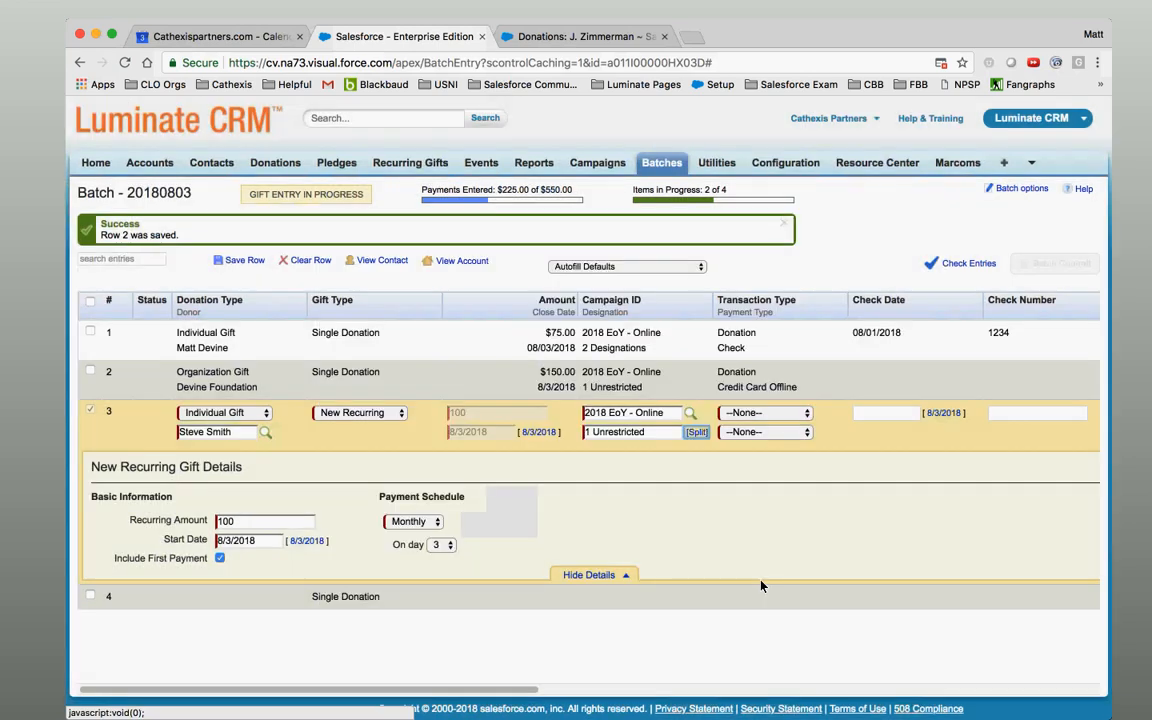
Set transaction type Donation and payment type Check, hide the details, and save row 3.
{"action": "left_click", "coordinate": [764, 413]}
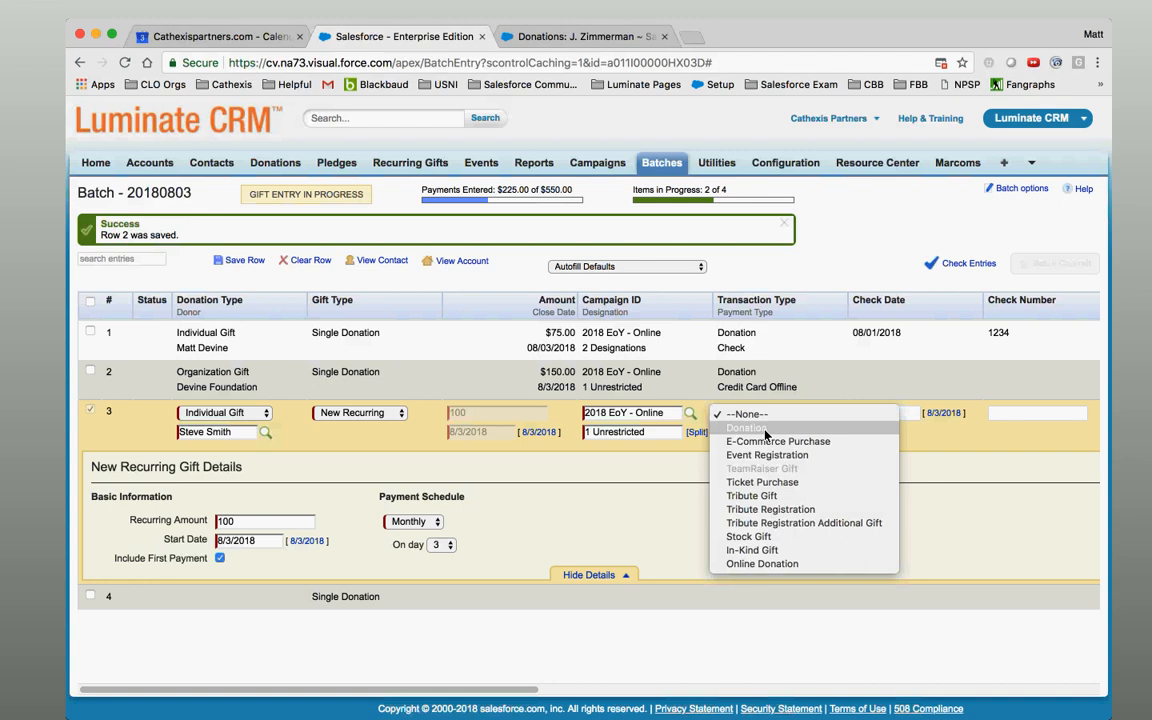
{"action": "left_click", "coordinate": [765, 428]}
{"action": "left_click", "coordinate": [765, 434]}
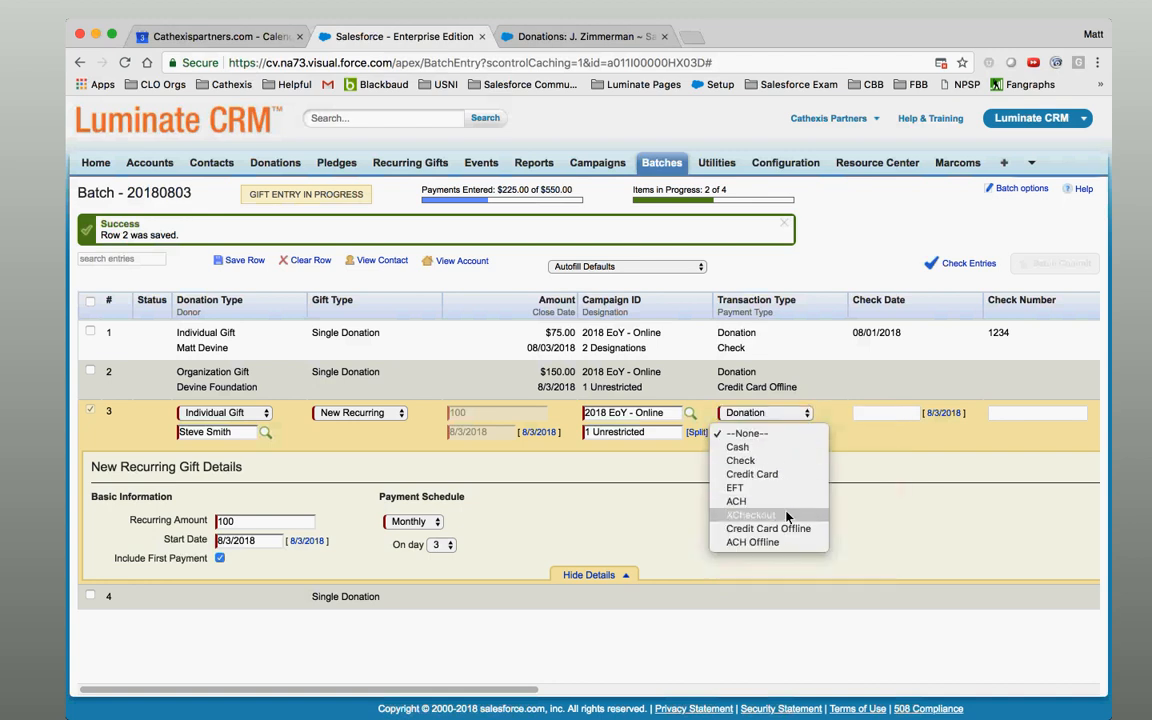
{"action": "left_click", "coordinate": [795, 460]}
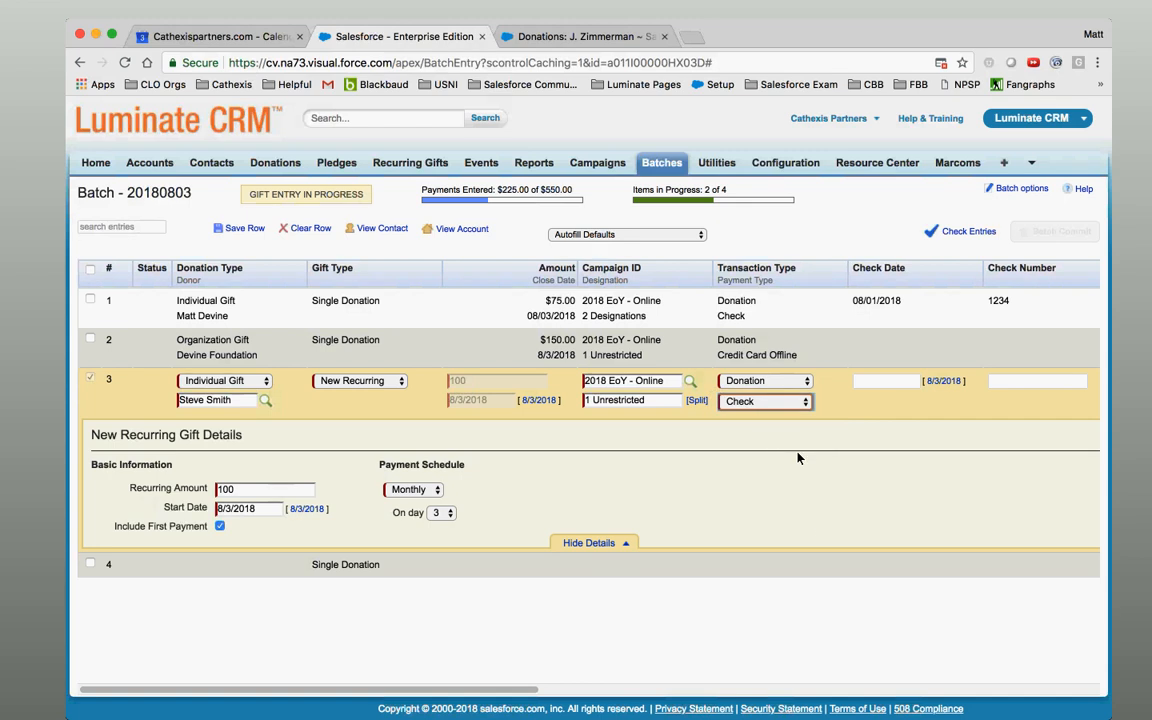
{"action": "left_click", "coordinate": [586, 545]}
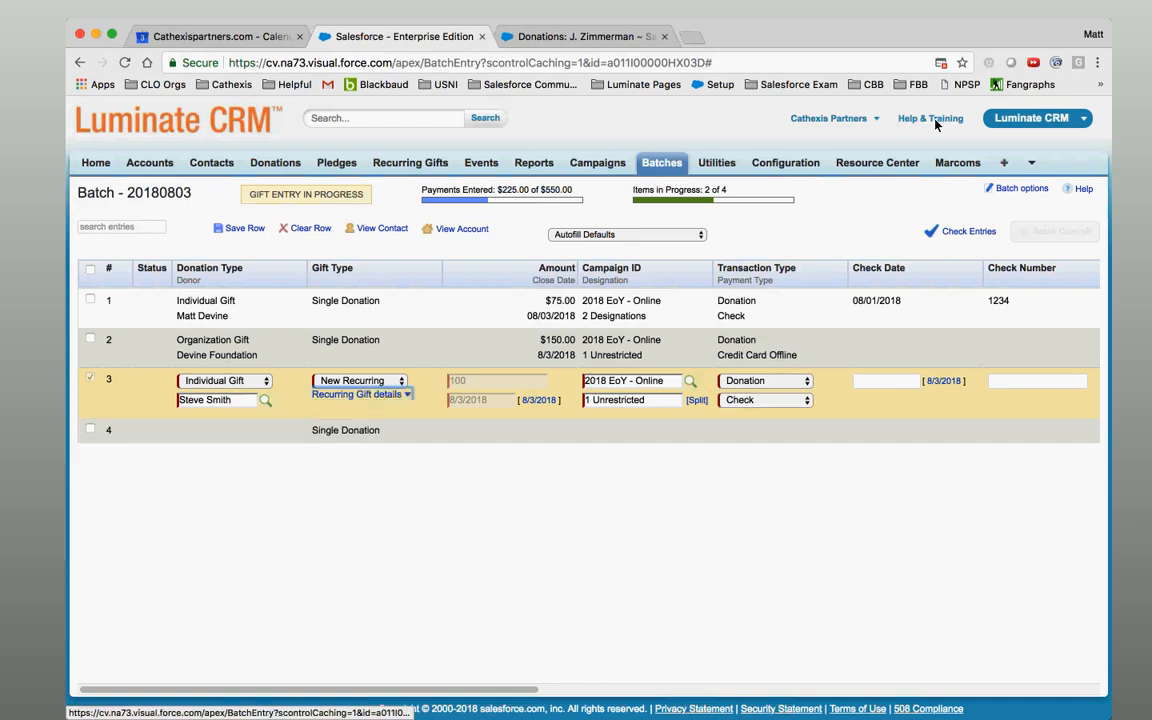
{"action": "left_click", "coordinate": [659, 430]}
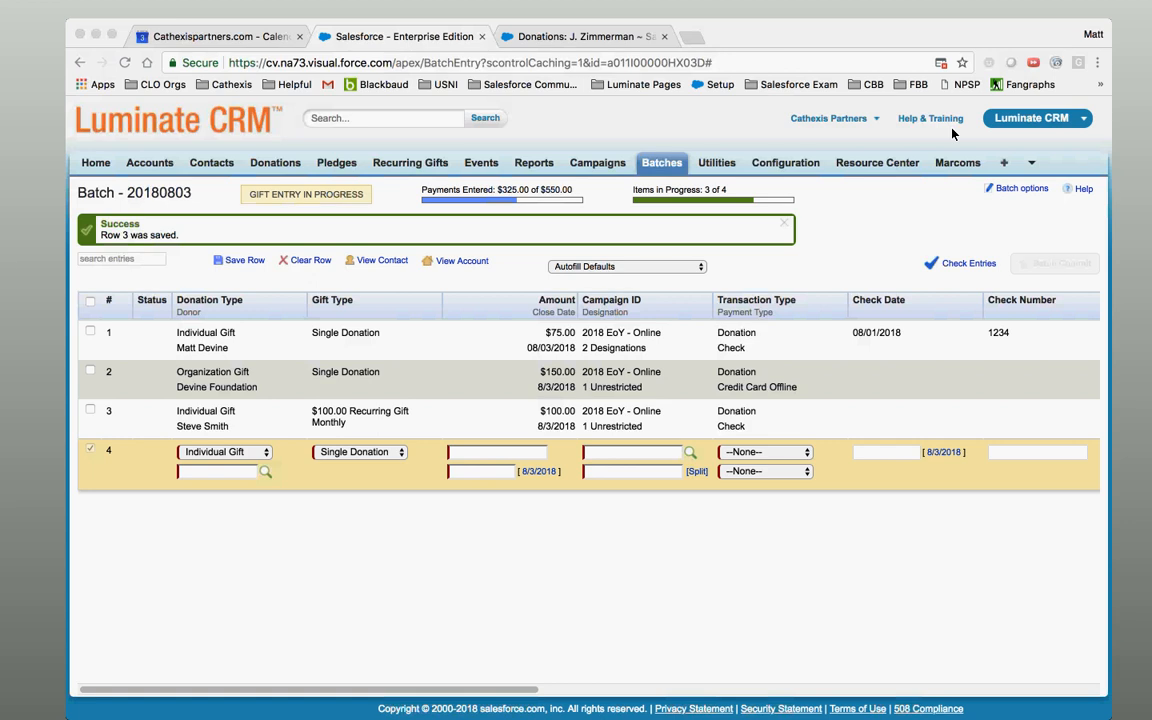
Reopen row 3, untick Include First Payment, and save the recurring gift again.
{"action": "left_click", "coordinate": [476, 414]}
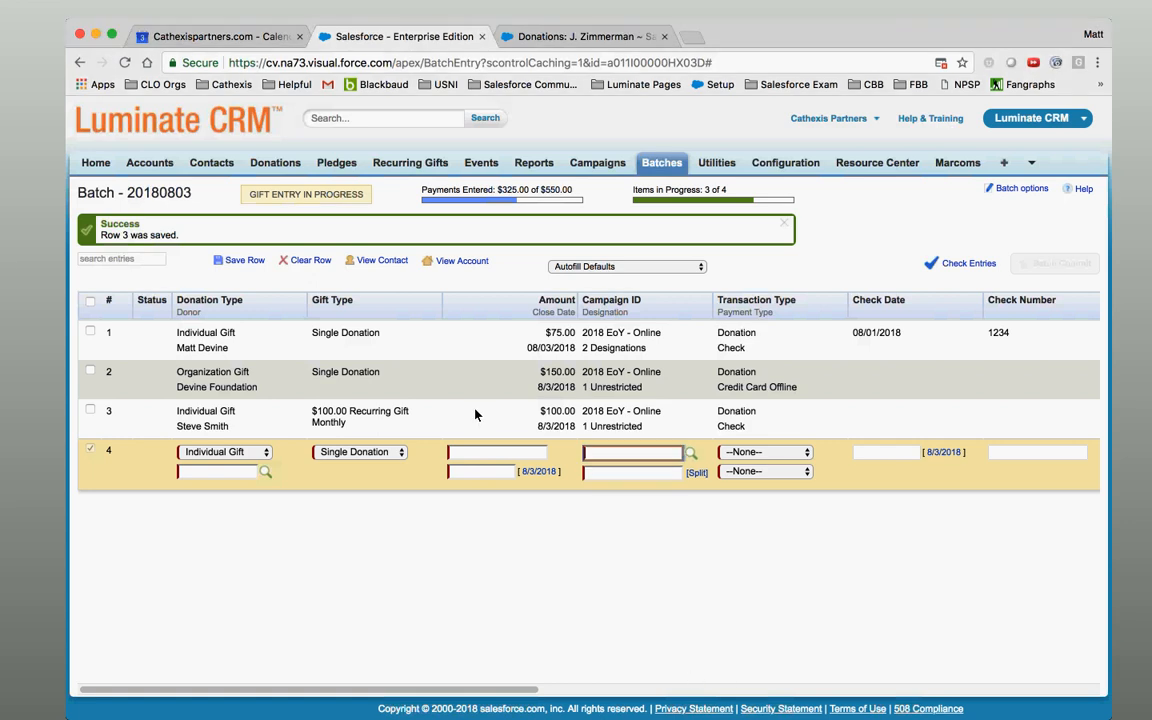
{"action": "left_click", "coordinate": [434, 425]}
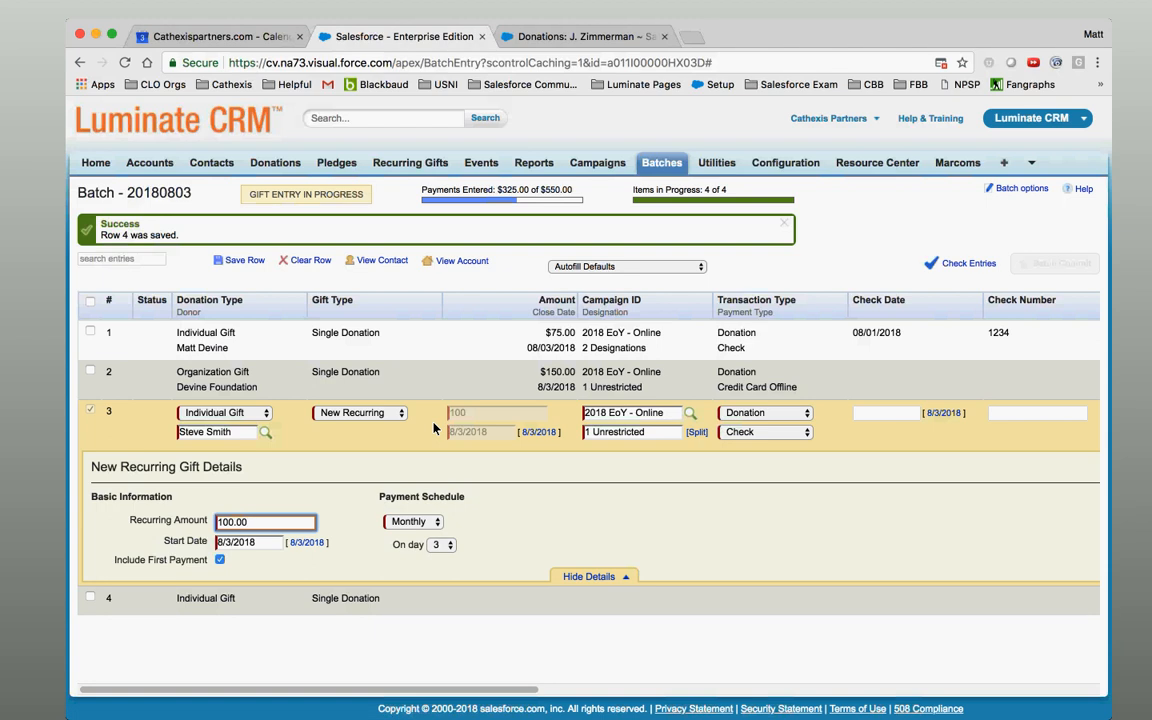
{"action": "left_click", "coordinate": [218, 562]}
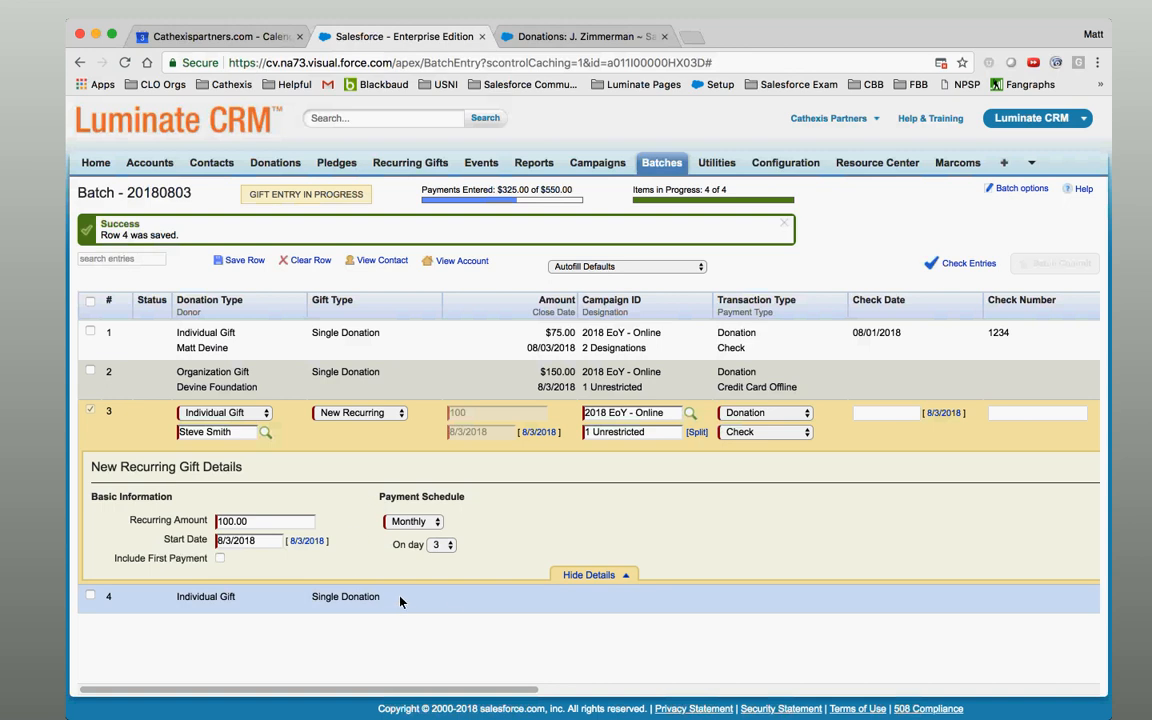
{"action": "key", "text": "Return"}
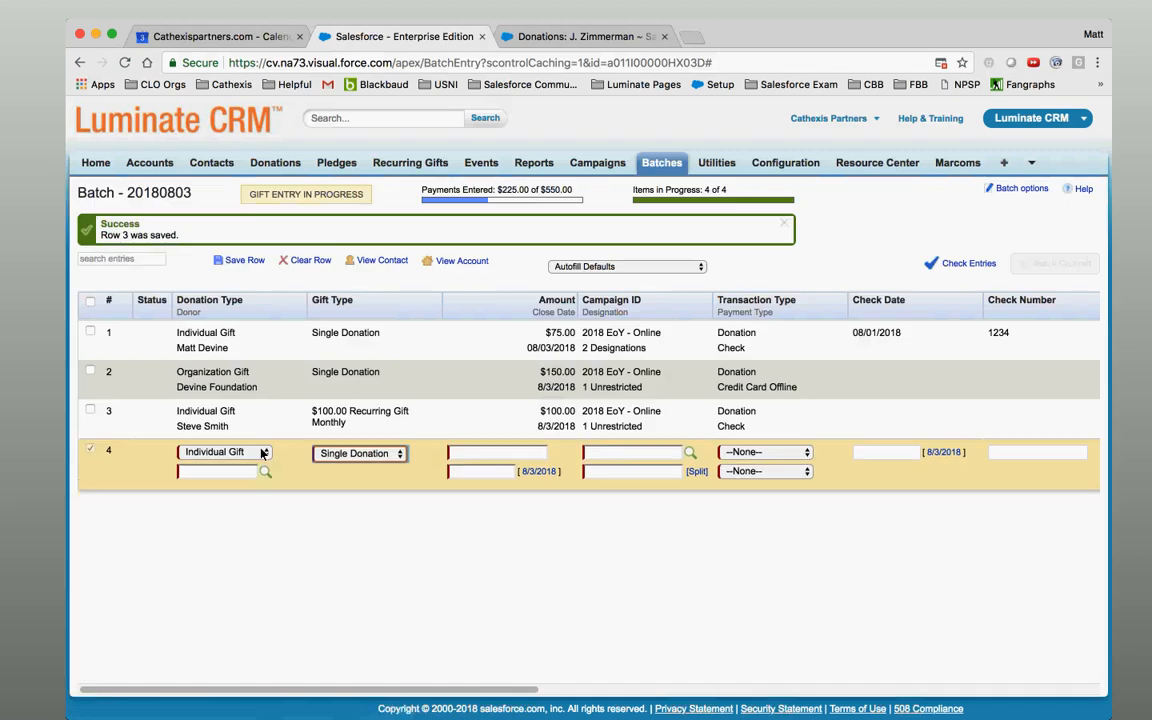
Search for the donor by first and last name and assign the contact to row 4.
{"action": "left_click", "coordinate": [265, 471]}
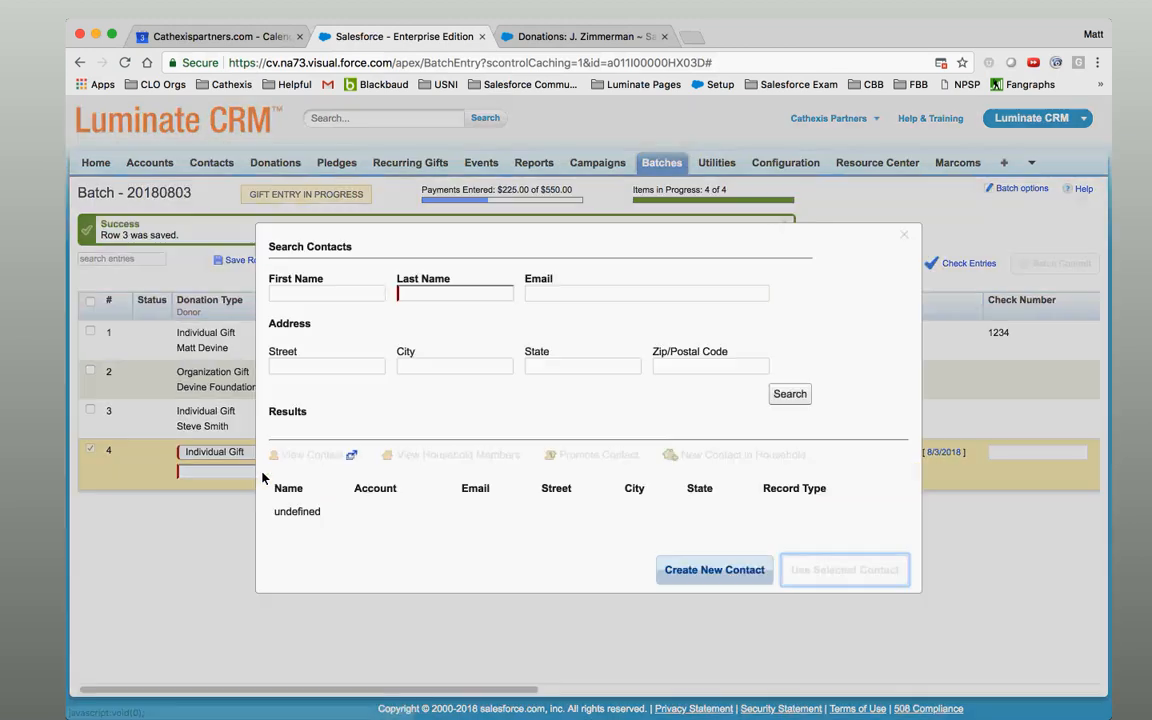
{"action": "left_click", "coordinate": [373, 295]}
{"action": "key", "text": "Tab"}
{"action": "key", "text": "Return"}
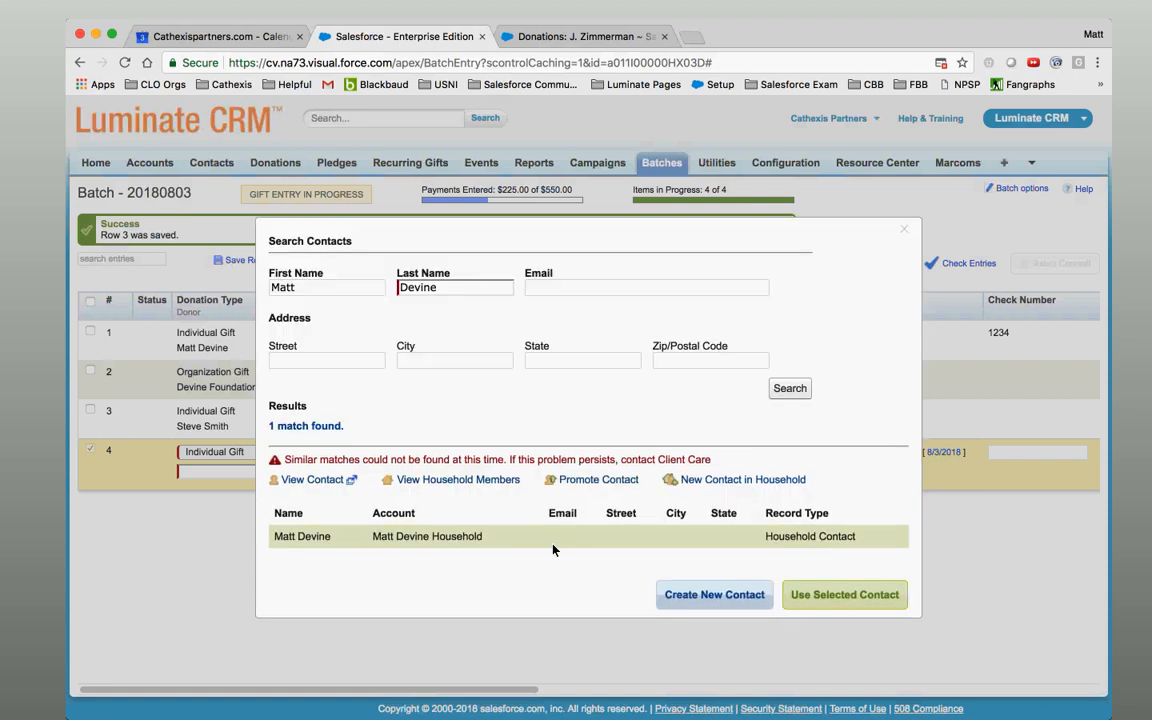
{"action": "left_click", "coordinate": [850, 595]}
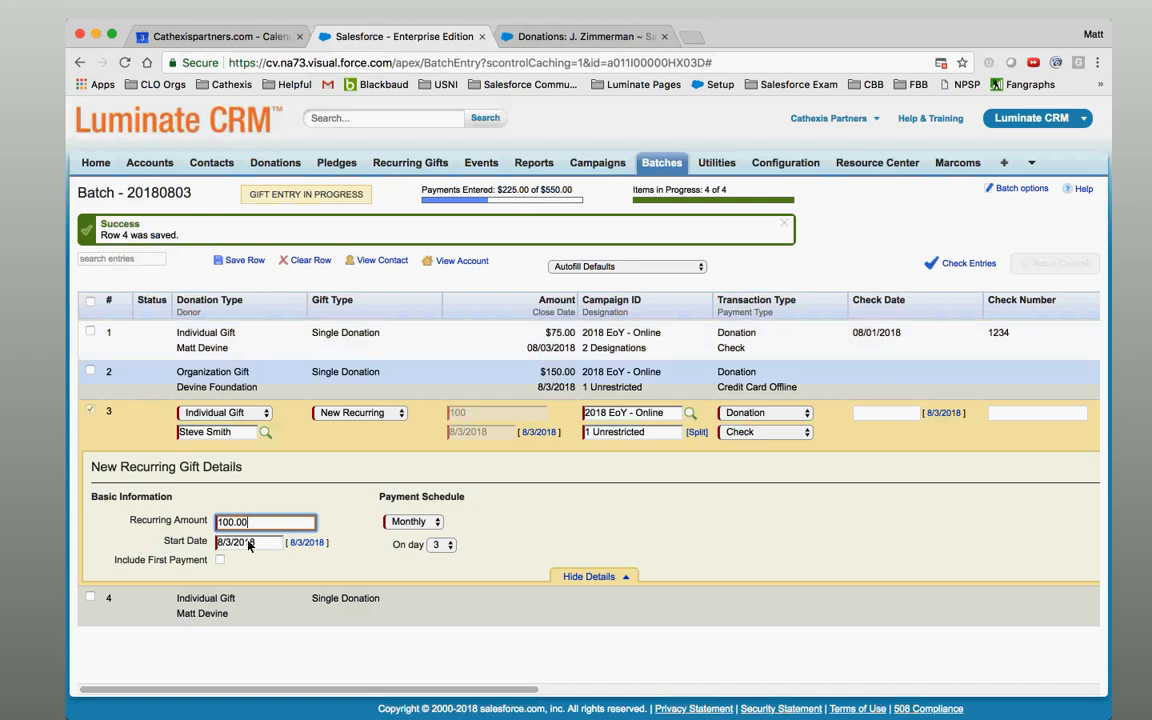
Re-include and save row 3's first payment, then reopen the row and exclude the first payment again.
{"action": "left_click", "coordinate": [220, 560]}
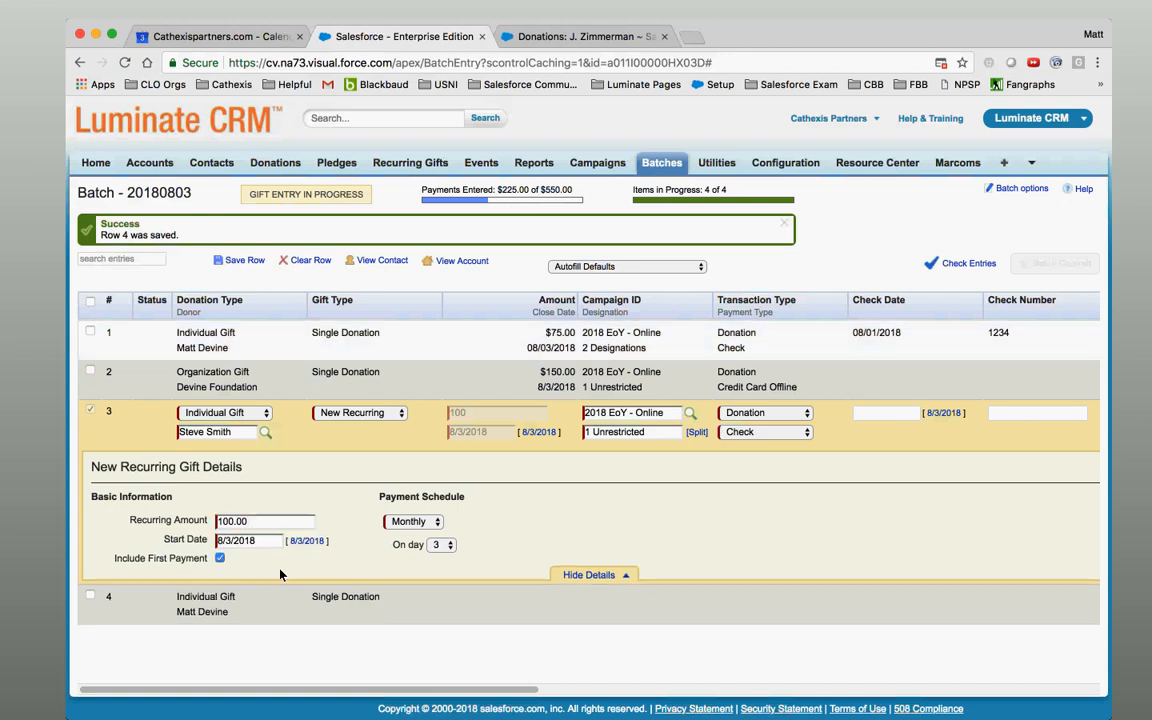
{"action": "left_click", "coordinate": [447, 616]}
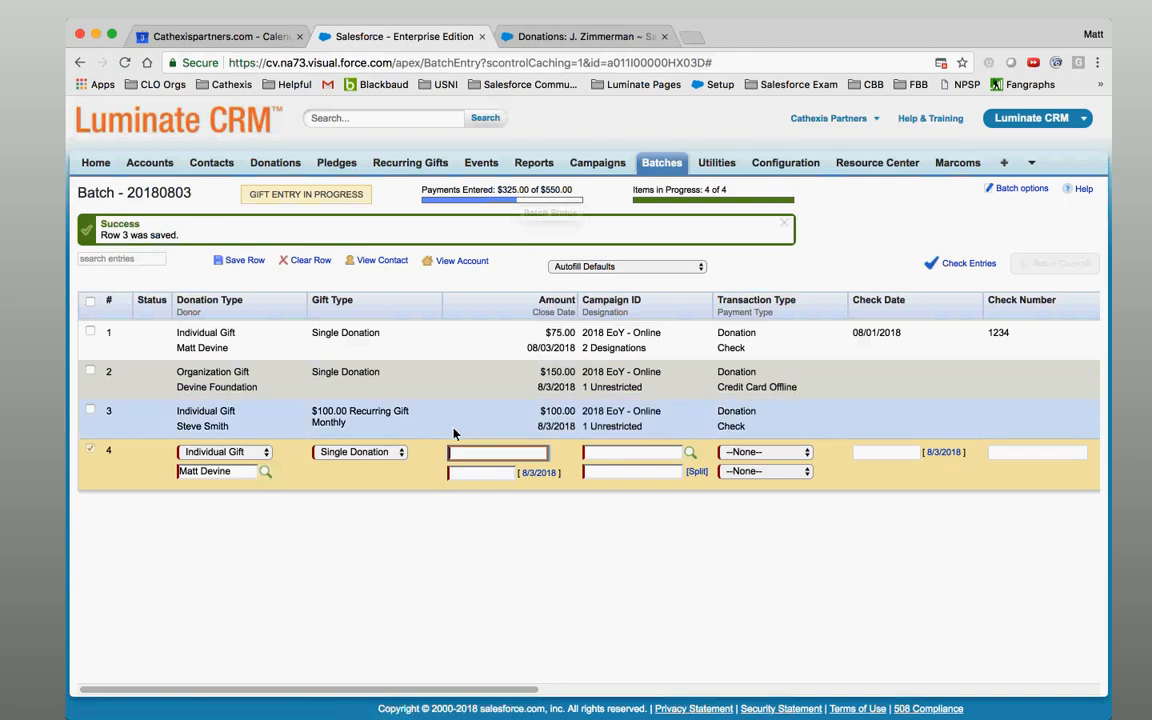
{"action": "left_click", "coordinate": [428, 408]}
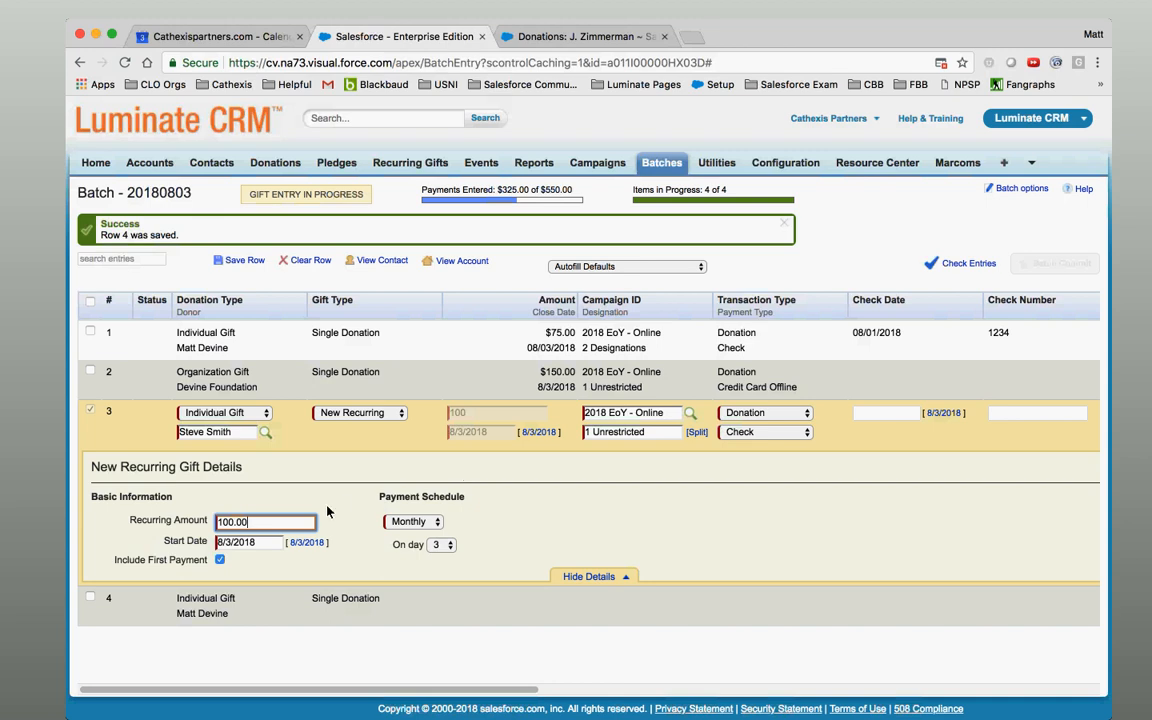
{"action": "left_click", "coordinate": [217, 564]}
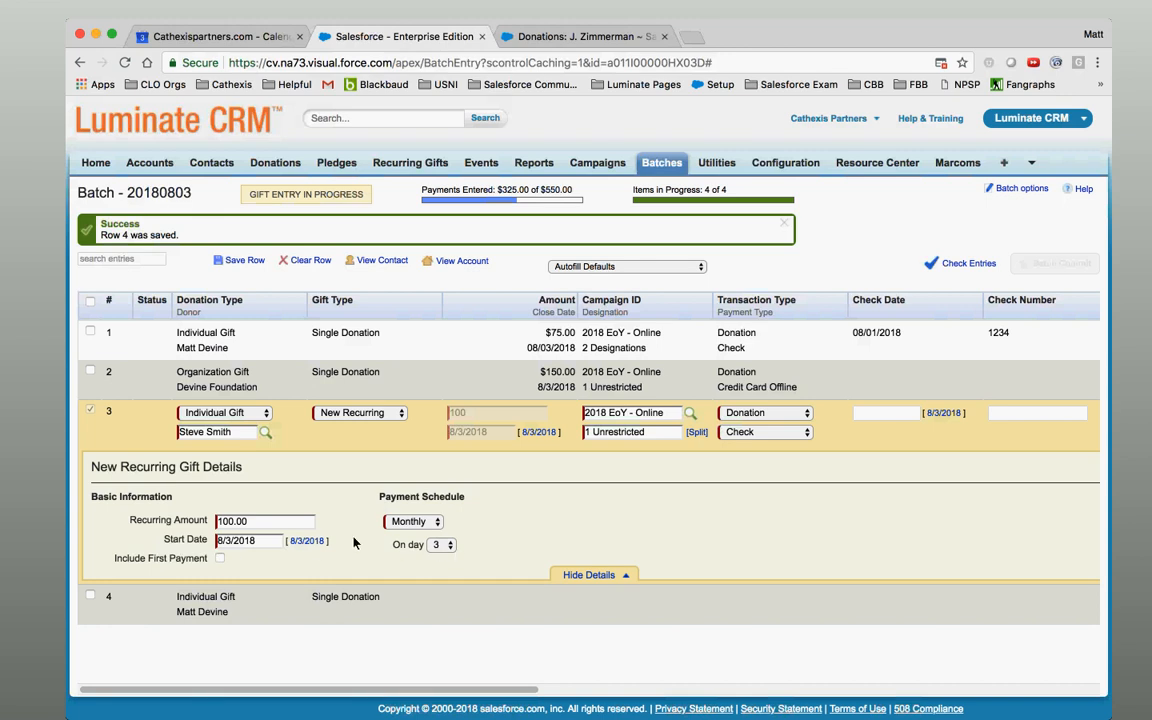
{"action": "left_click", "coordinate": [252, 541]}
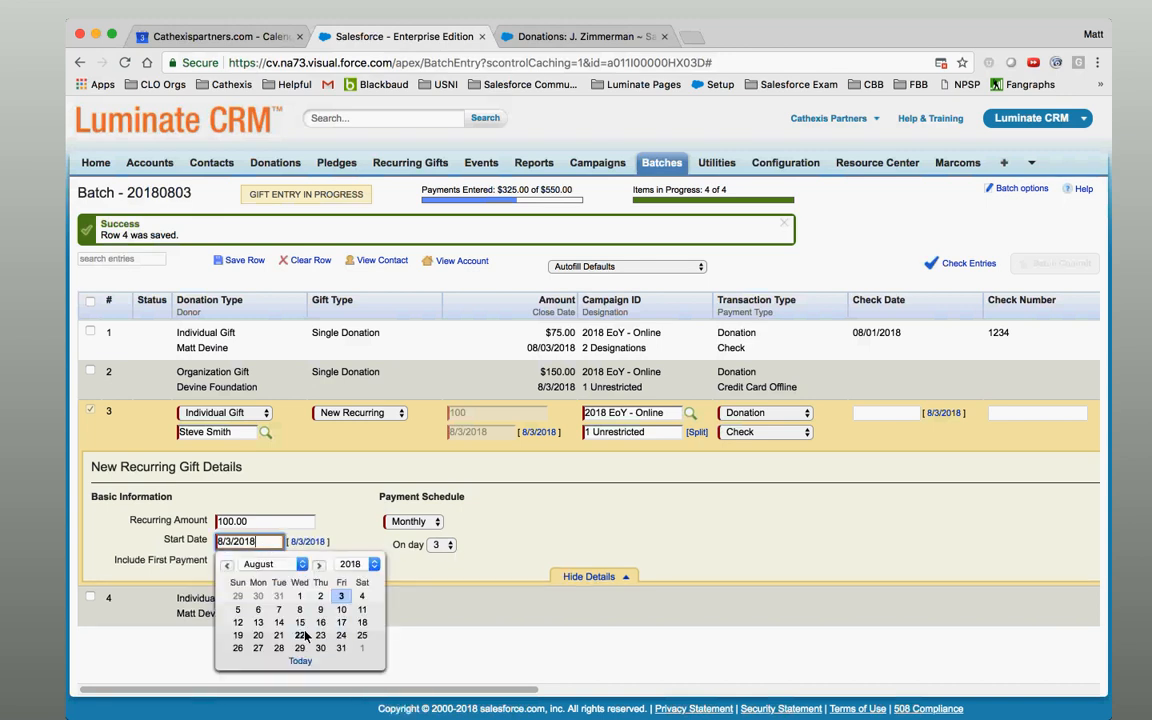
Dismiss the row 3 Start Date calendar, leaving the date at 8/3/2018.
{"action": "left_click", "coordinate": [313, 476]}
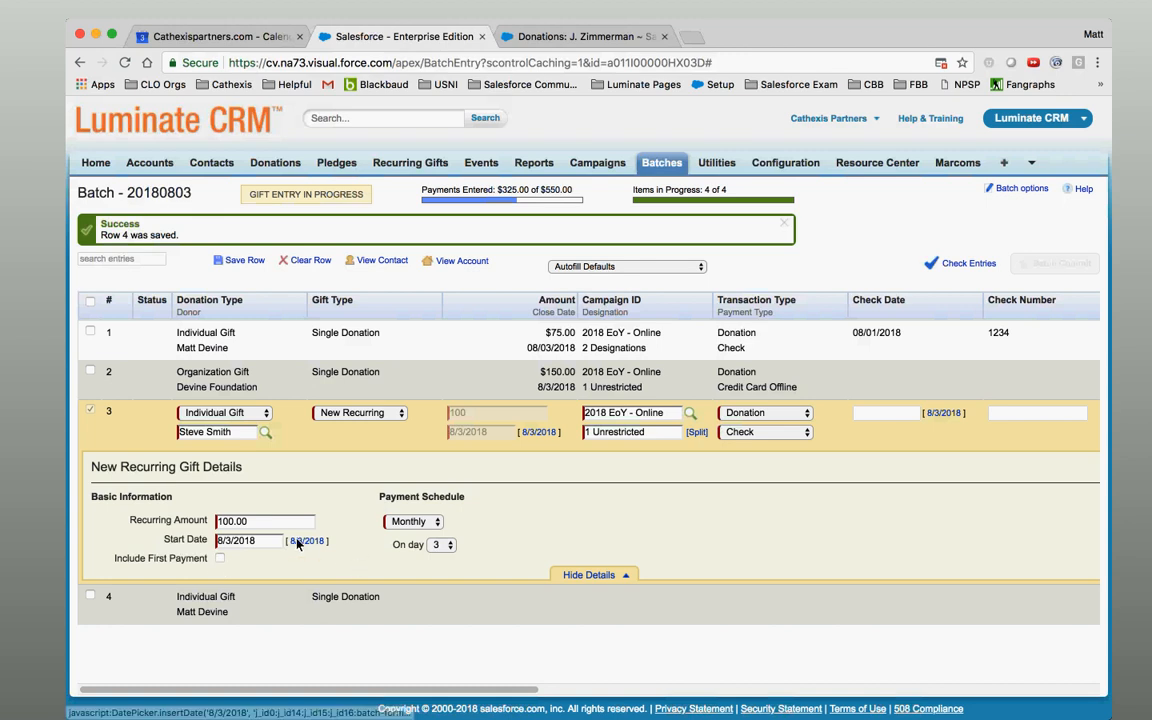
Set row 3's start date to 8/15/2018 with payments on day 15, then save the row.
{"action": "left_click", "coordinate": [248, 540]}
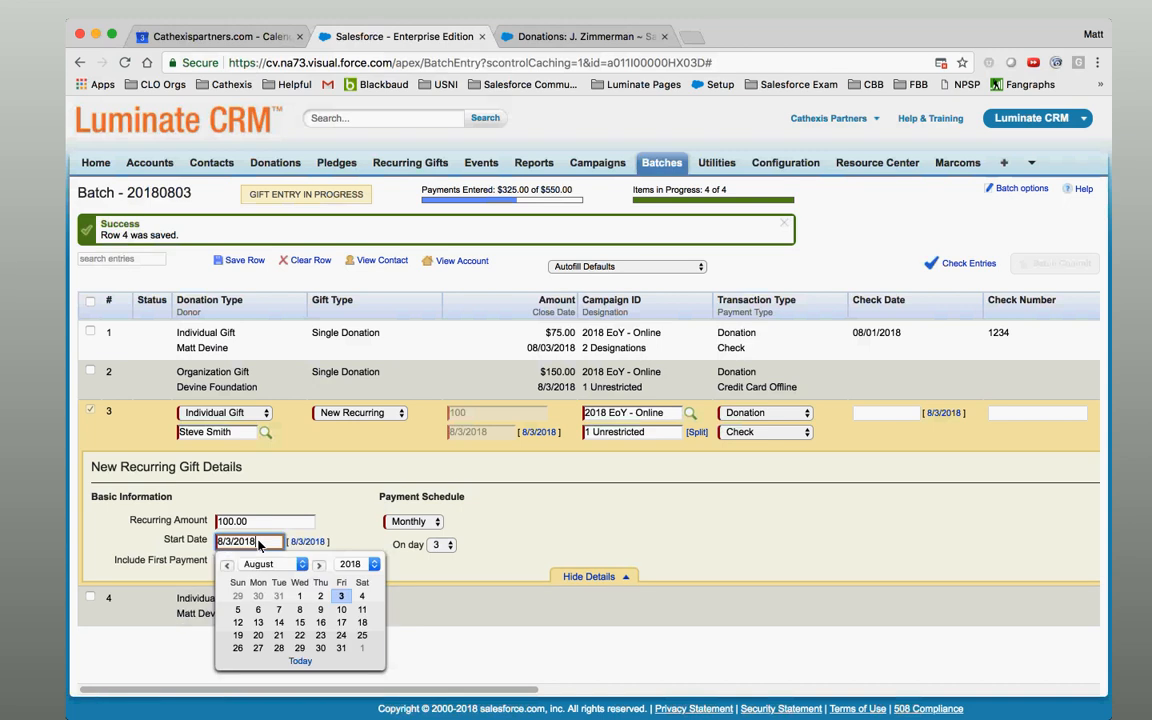
{"action": "left_click", "coordinate": [299, 622]}
{"action": "left_click", "coordinate": [440, 546]}
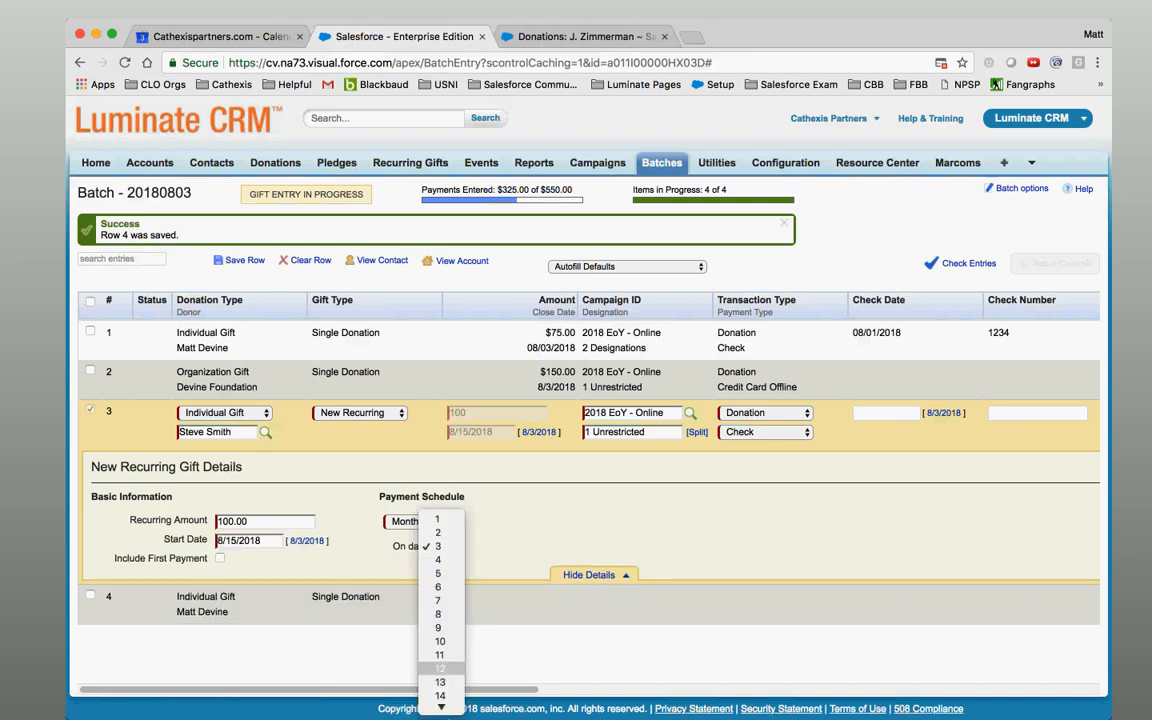
{"action": "left_click", "coordinate": [443, 612]}
{"action": "key", "text": "Return"}
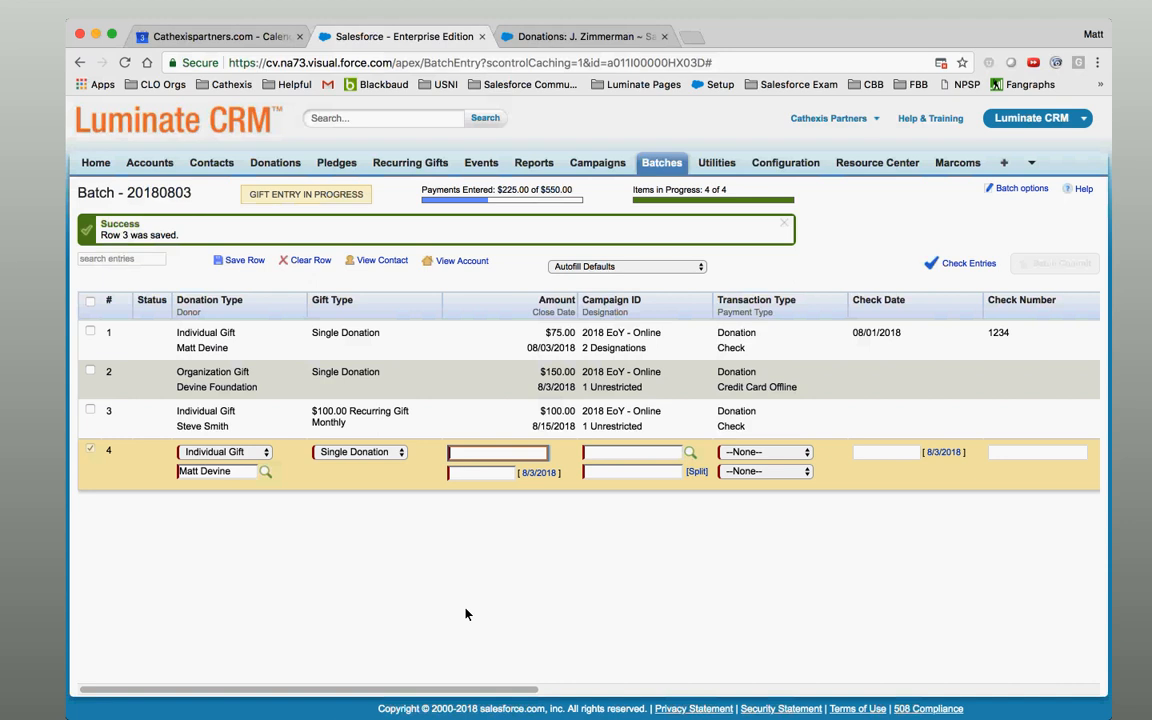
Check the batch entries for errors and bring row 3's recurring details back into view.
{"action": "left_click", "coordinate": [961, 264]}
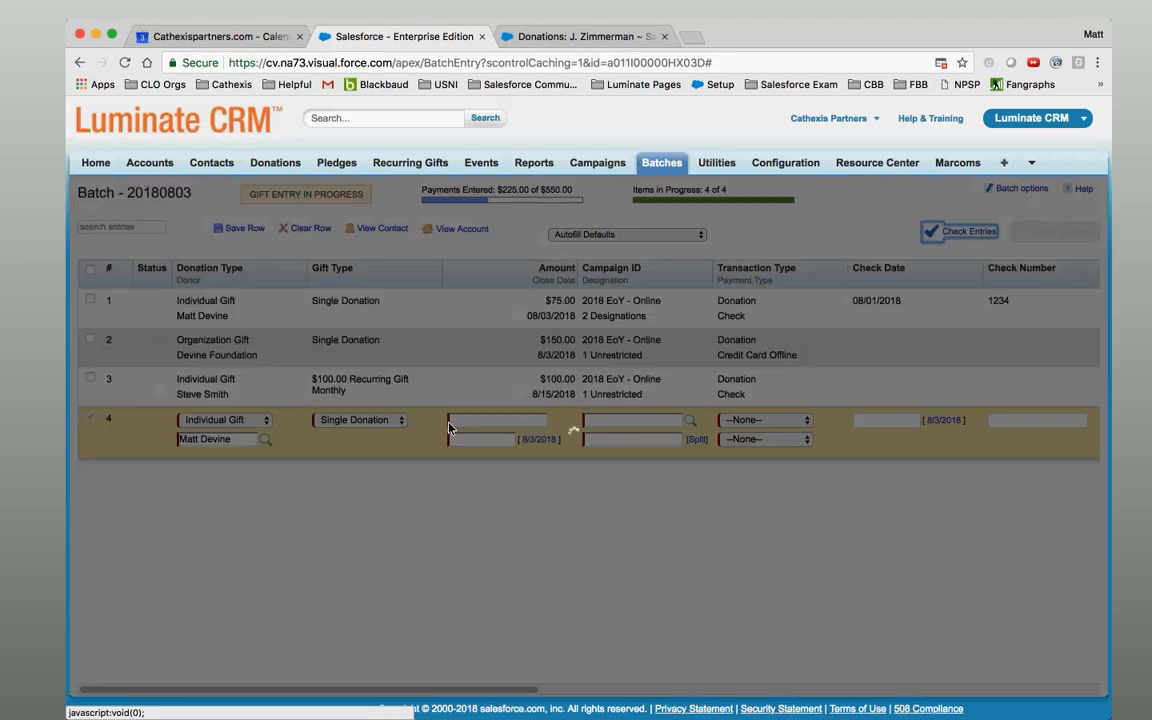
{"action": "left_click", "coordinate": [382, 457]}
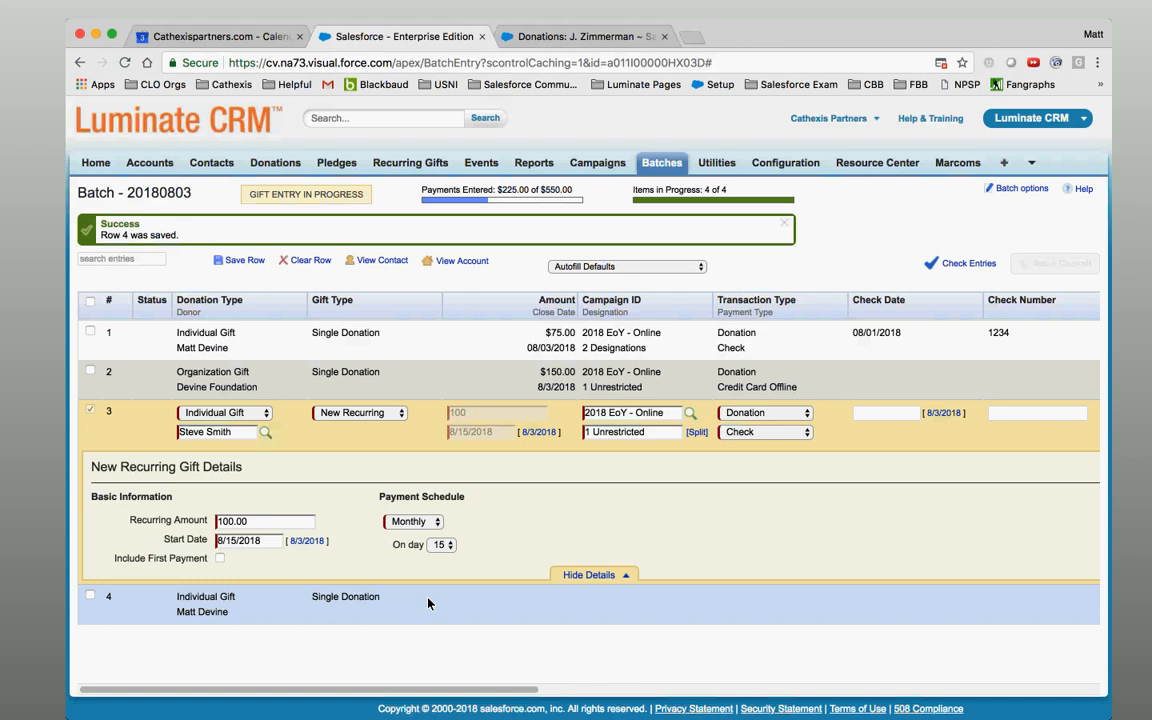
In a new tab, search 'darkness to light' and open the Darkness to Light homepage.
{"action": "left_click", "coordinate": [692, 37]}
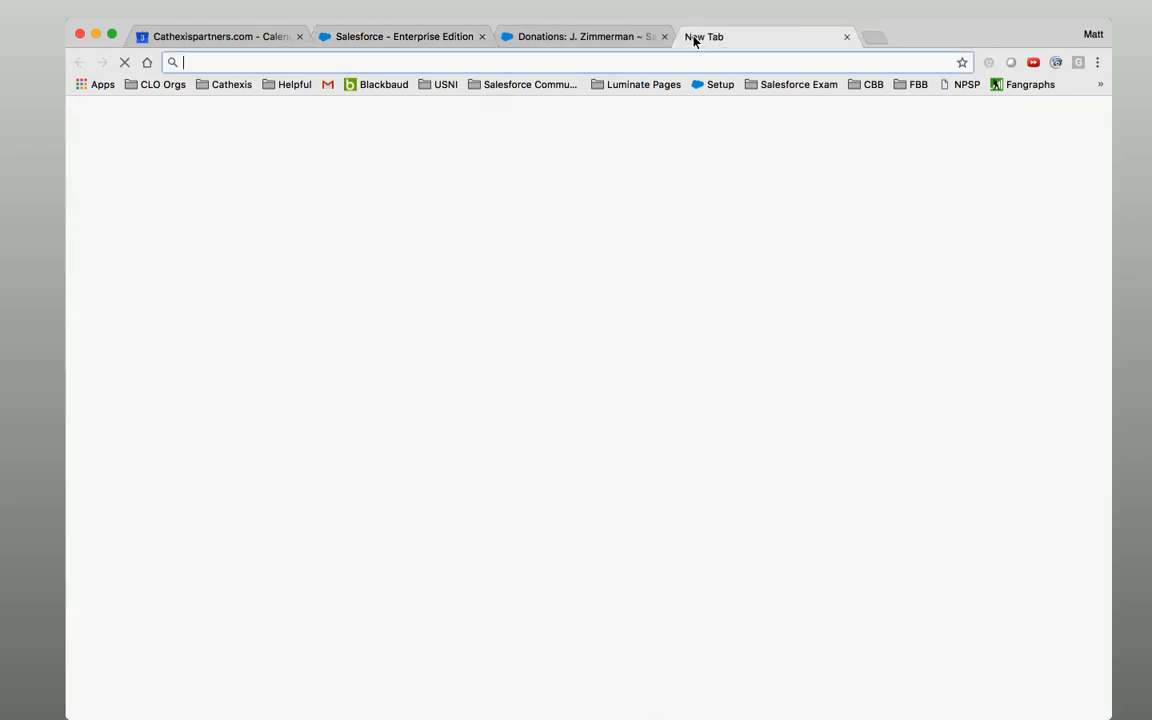
{"action": "type", "text": "dr"}
{"action": "key", "text": "BackSpace"}
{"action": "key", "text": "BackSpace"}
{"action": "type", "text": "a"}
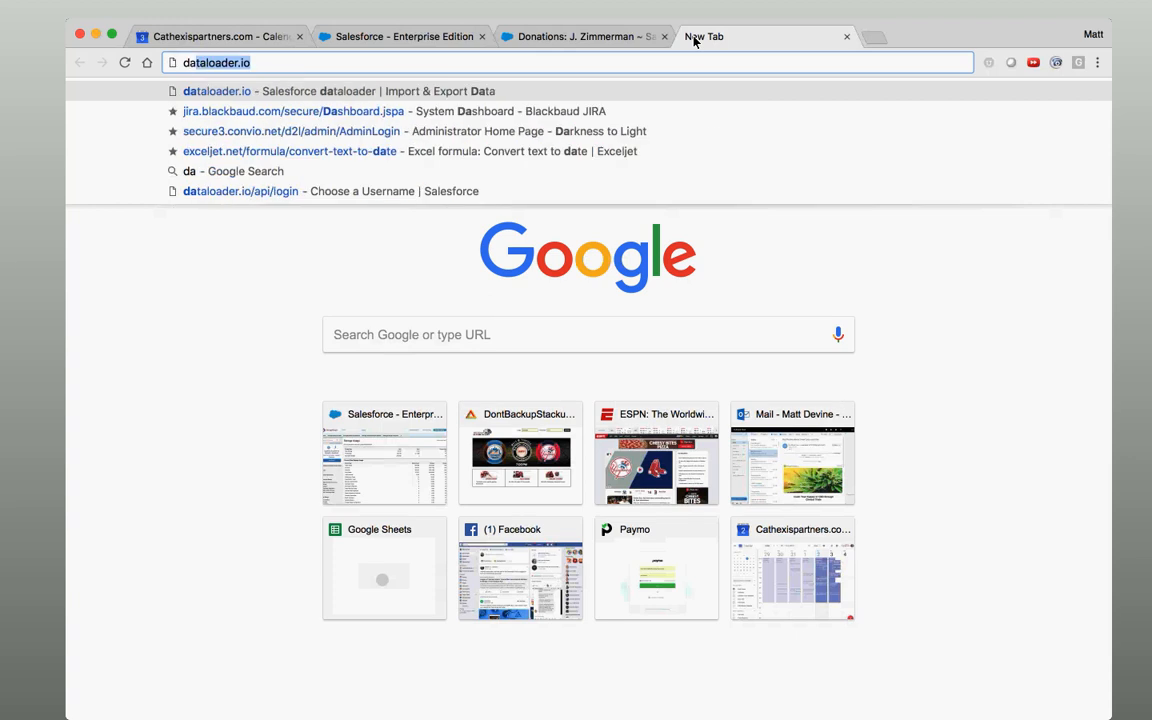
{"action": "type", "text": "rkness"}
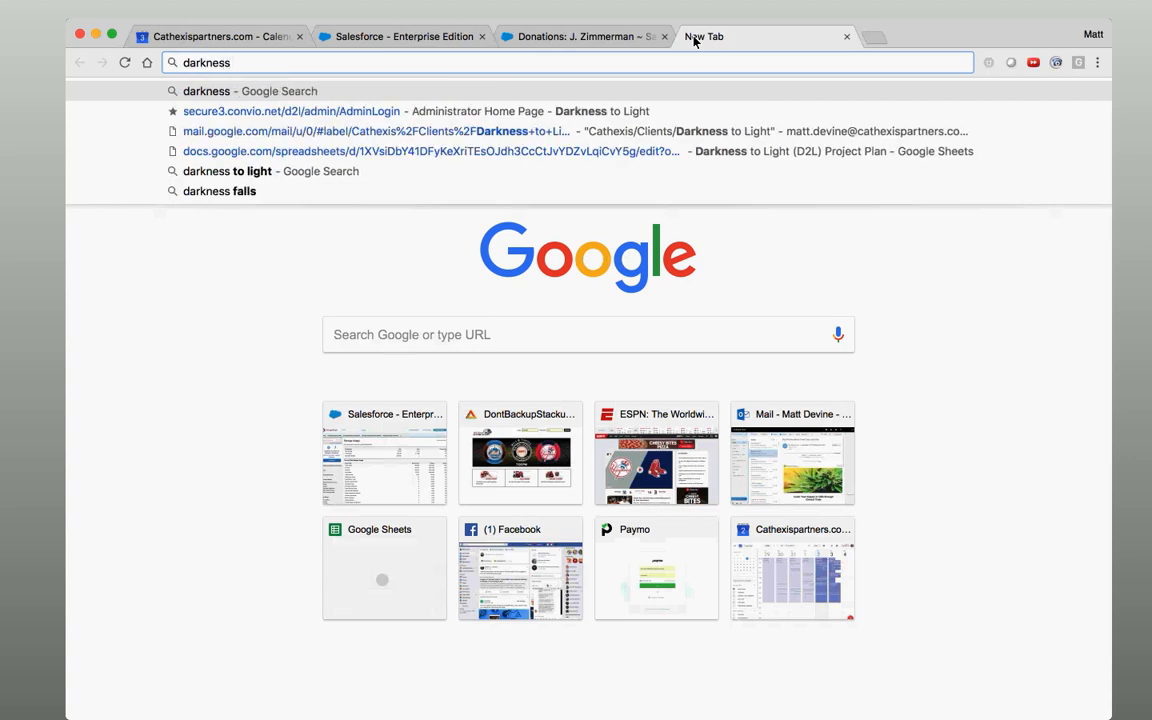
{"action": "key", "text": "Down"}
{"action": "key", "text": "Down"}
{"action": "key", "text": "Down"}
{"action": "key", "text": "Down"}
{"action": "key", "text": "Return"}
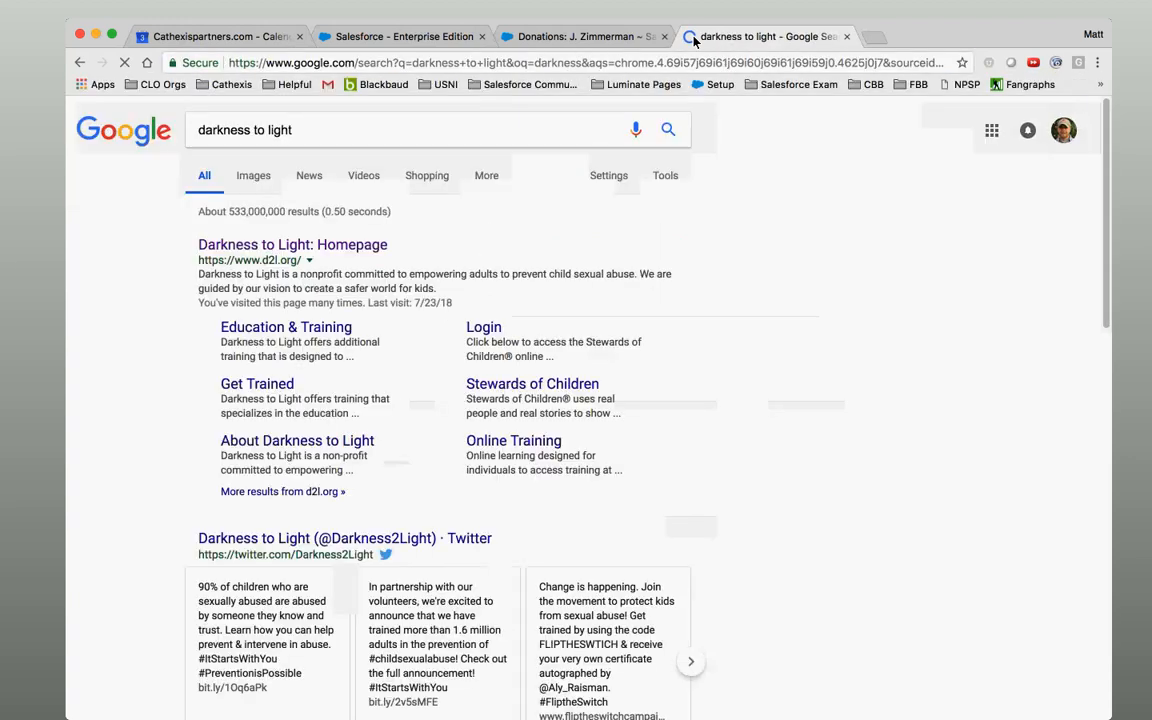
{"action": "left_click", "coordinate": [338, 250]}
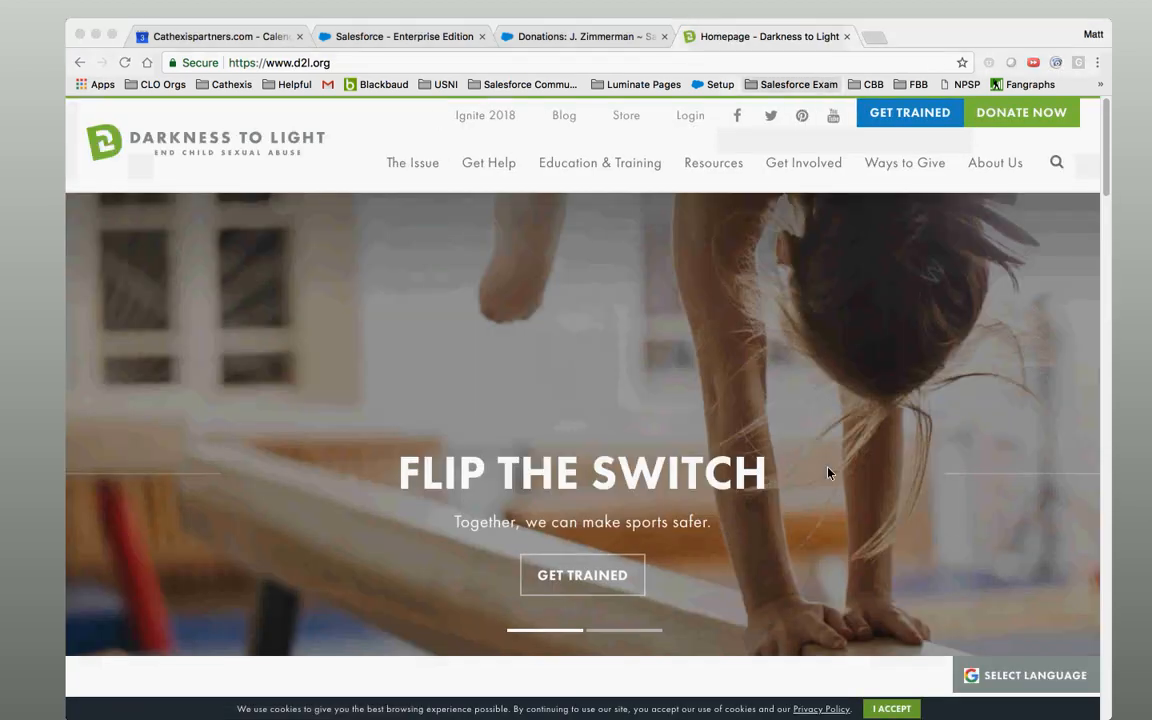
Open the Darkness to Light donation form and tick 'Yes, automatically repeat this gift every month'.
{"action": "left_click", "coordinate": [1021, 112]}
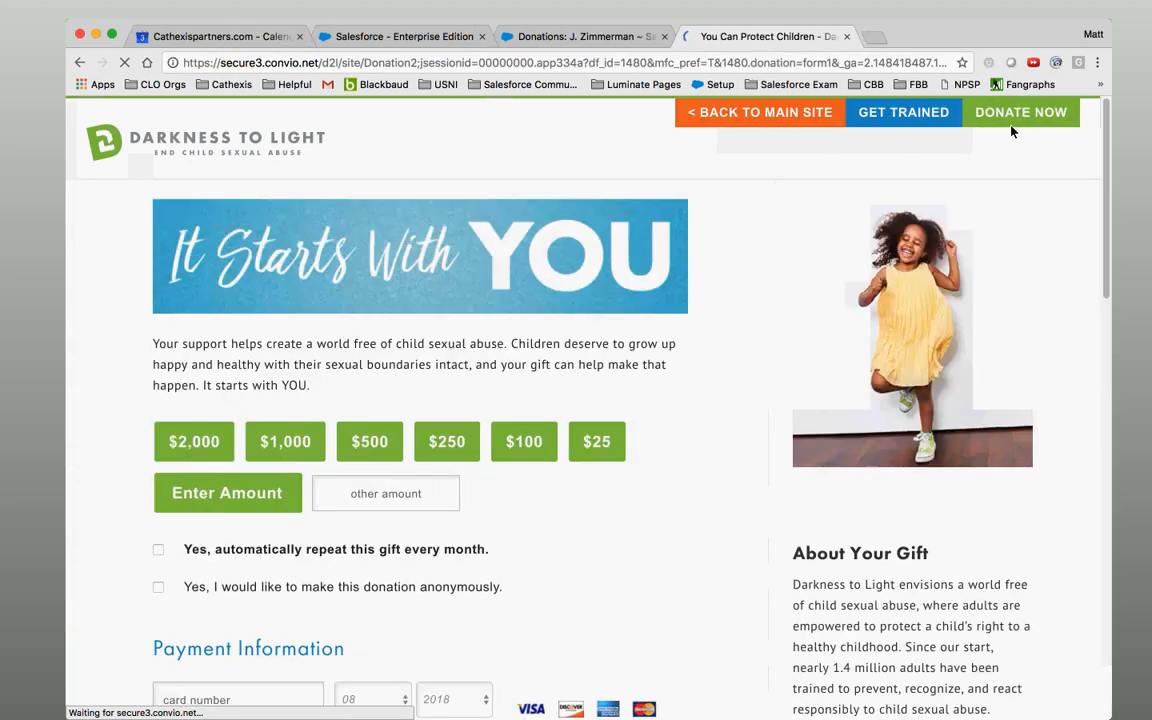
{"action": "scroll", "coordinate": [1108, 160], "scroll_direction": "down", "scroll_amount": 5}
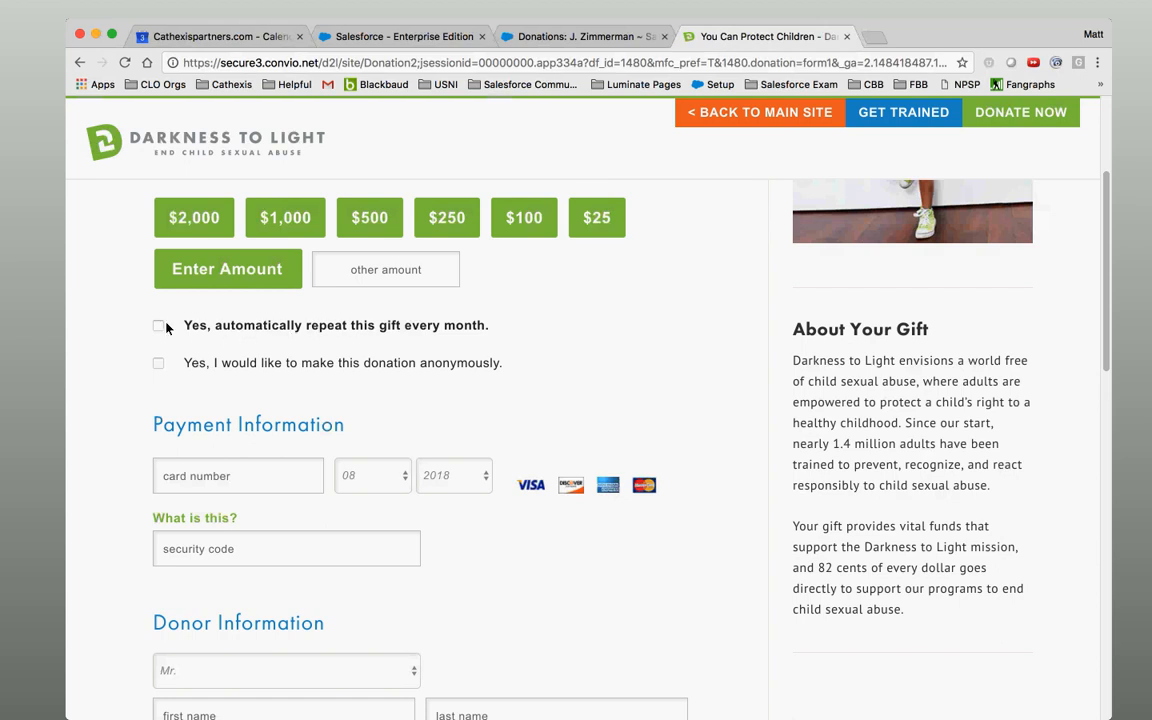
{"action": "left_click", "coordinate": [159, 326]}
Close the donation tab, return to Batch Entry, and save row 3 by moving to row 4.
{"action": "left_click", "coordinate": [848, 37]}
{"action": "left_click", "coordinate": [379, 46]}
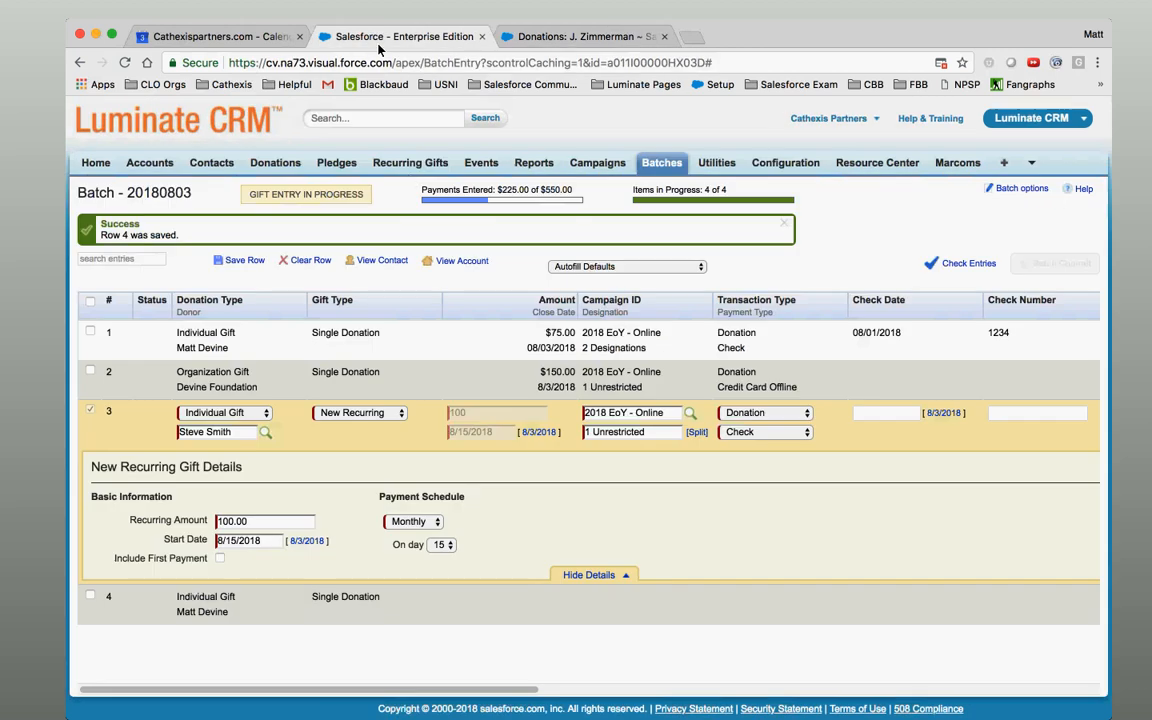
{"action": "left_click", "coordinate": [493, 604]}
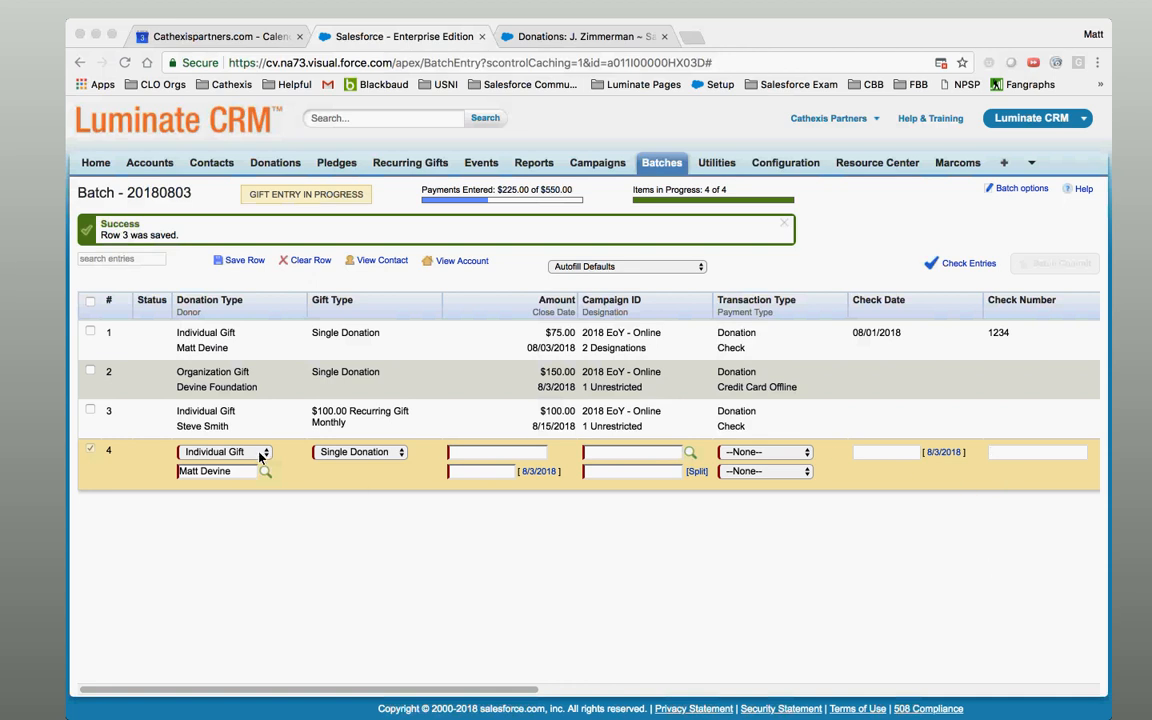
Make row 4's Gift Type New Pledge and begin filling its pledge amounts.
{"action": "left_click", "coordinate": [395, 467]}
{"action": "left_click", "coordinate": [390, 455]}
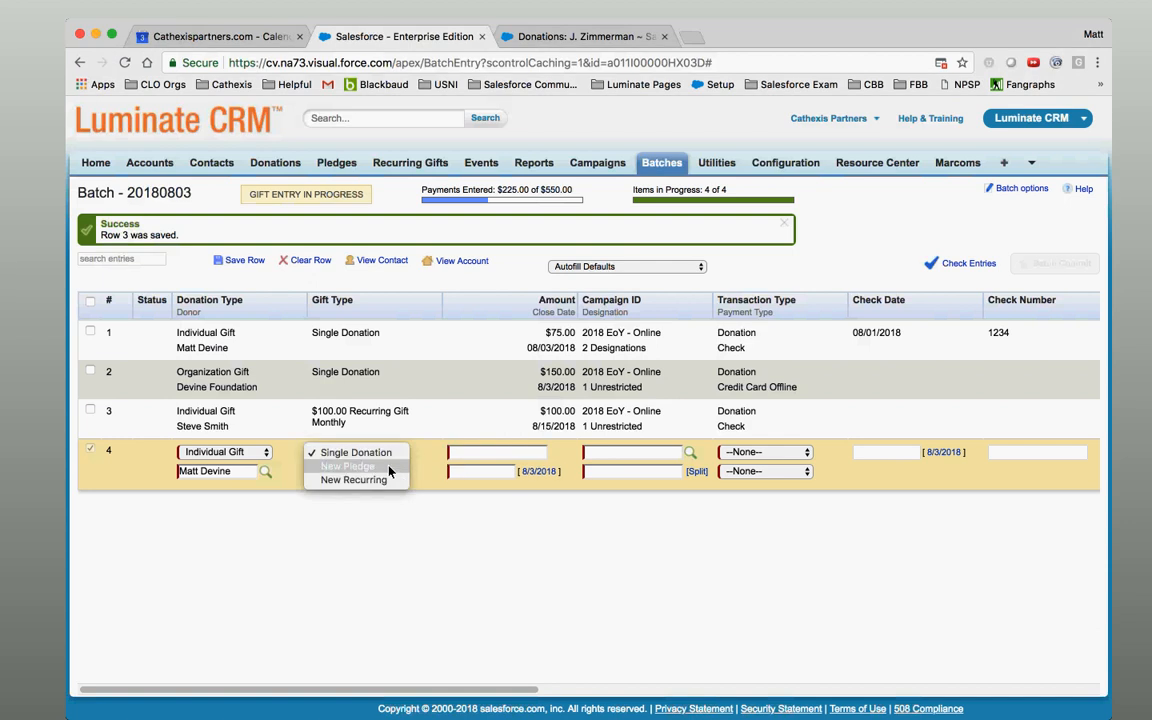
{"action": "left_click", "coordinate": [388, 466]}
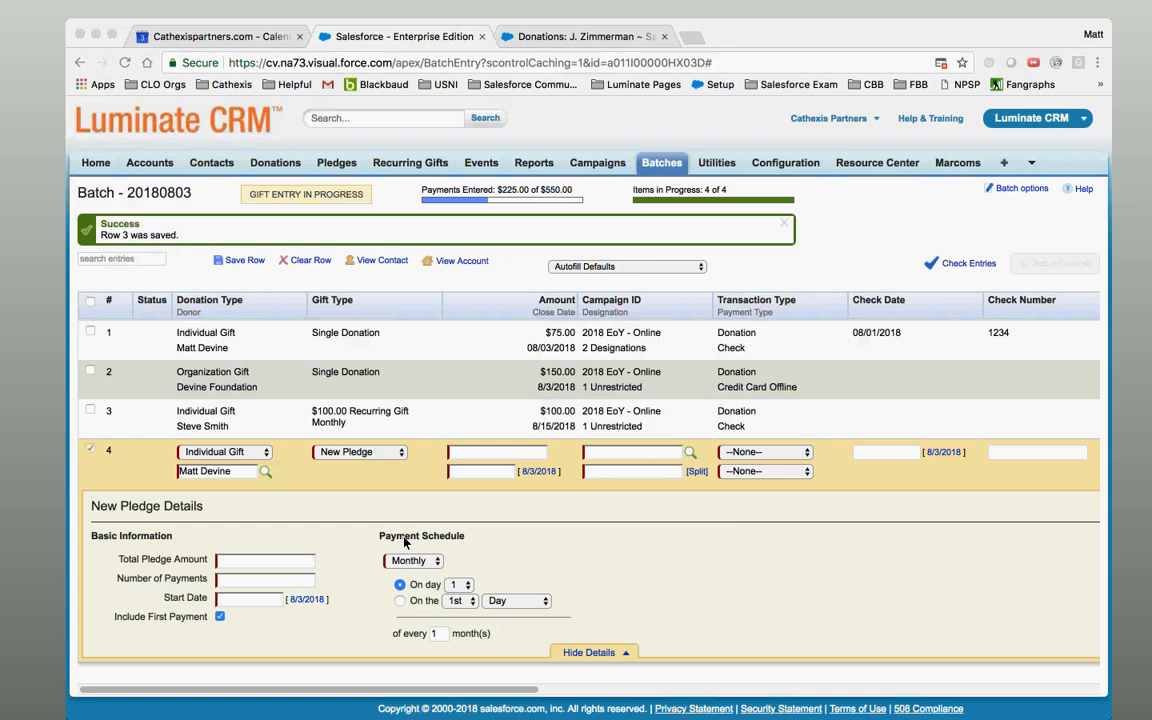
{"action": "left_click", "coordinate": [266, 564]}
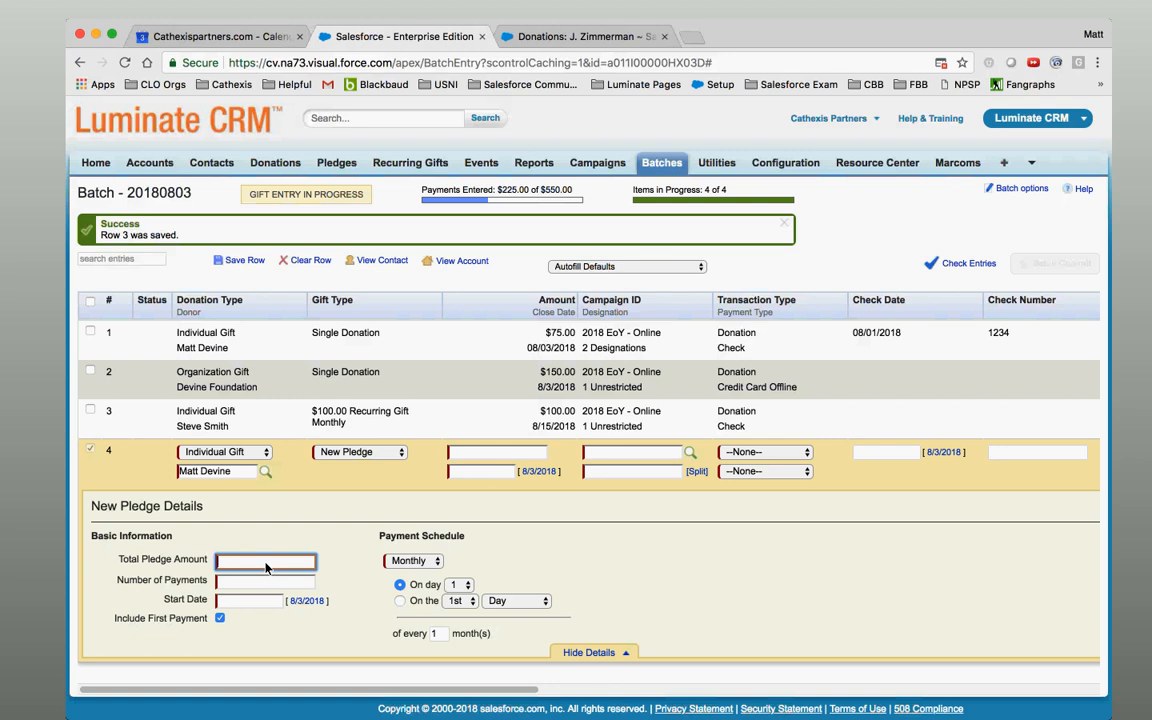
{"action": "left_click", "coordinate": [29, 390]}
Work out 225 × 5 = 1125 in Calculator.
{"action": "double_click", "coordinate": [121, 232]}
{"action": "left_click", "coordinate": [130, 192]}
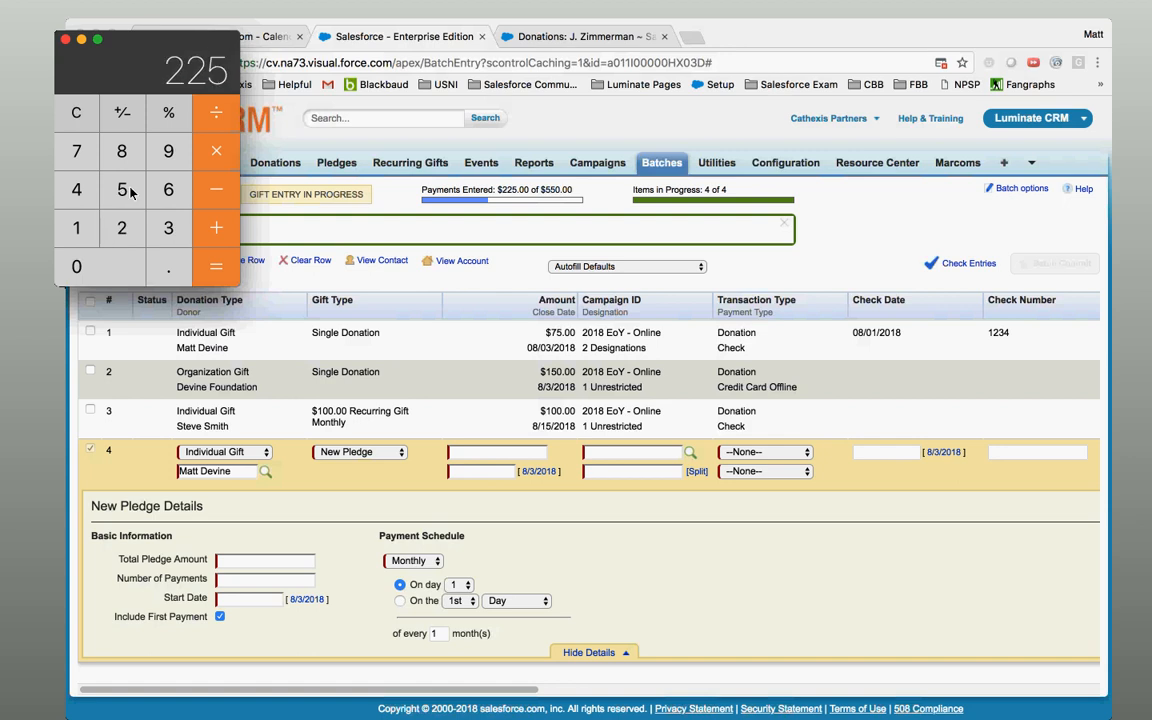
{"action": "left_click", "coordinate": [78, 111]}
{"action": "double_click", "coordinate": [121, 228]}
{"action": "left_click", "coordinate": [120, 188]}
{"action": "left_click", "coordinate": [222, 153]}
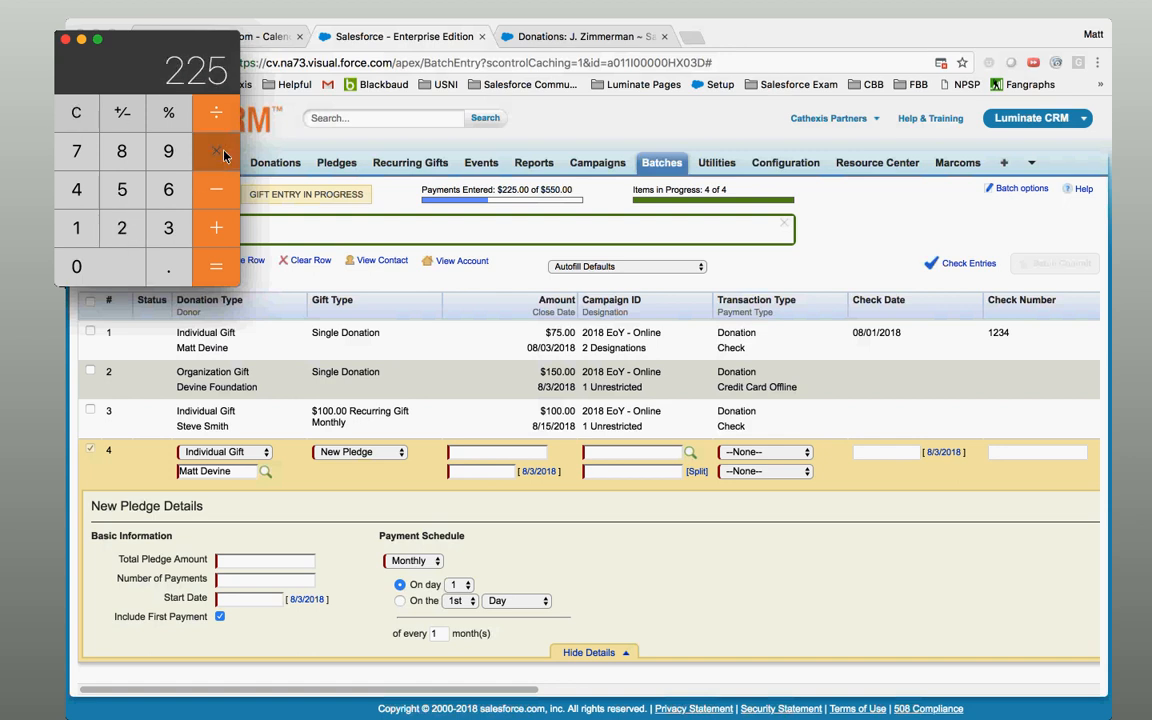
{"action": "left_click", "coordinate": [121, 189]}
{"action": "left_click", "coordinate": [196, 236]}
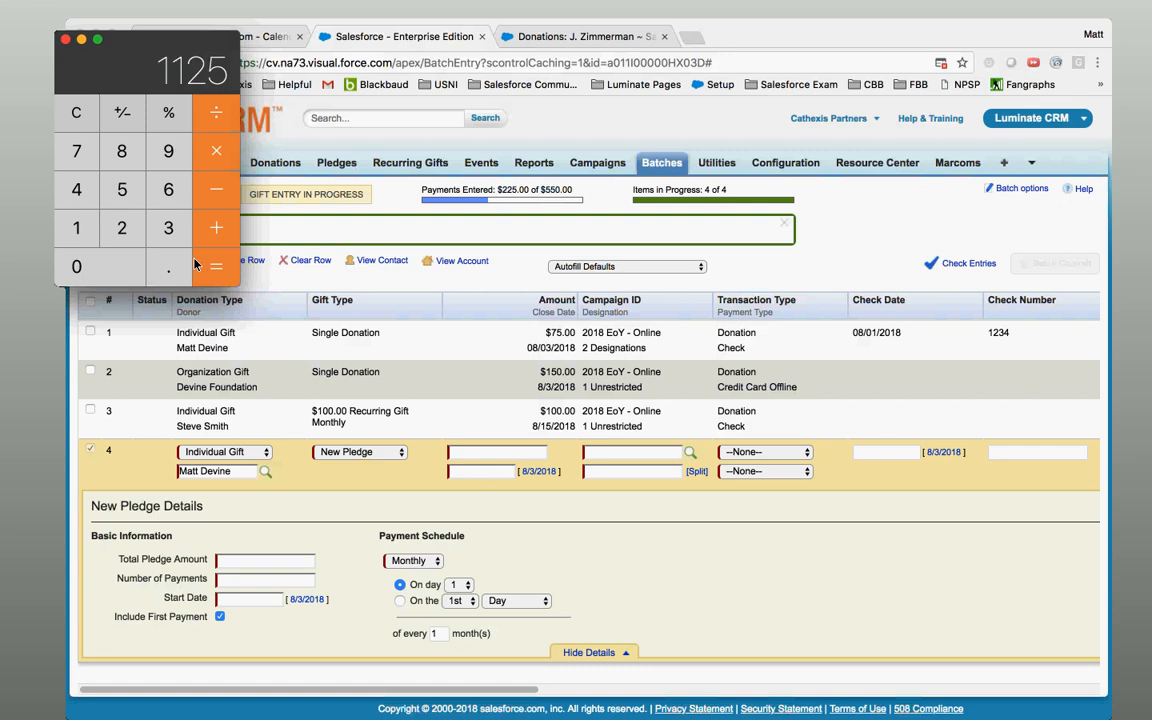
Enter 1125 as row 4's Total Pledge Amount.
{"action": "left_click", "coordinate": [288, 562]}
{"action": "type", "text": "1125"}
{"action": "key", "text": "Tab"}
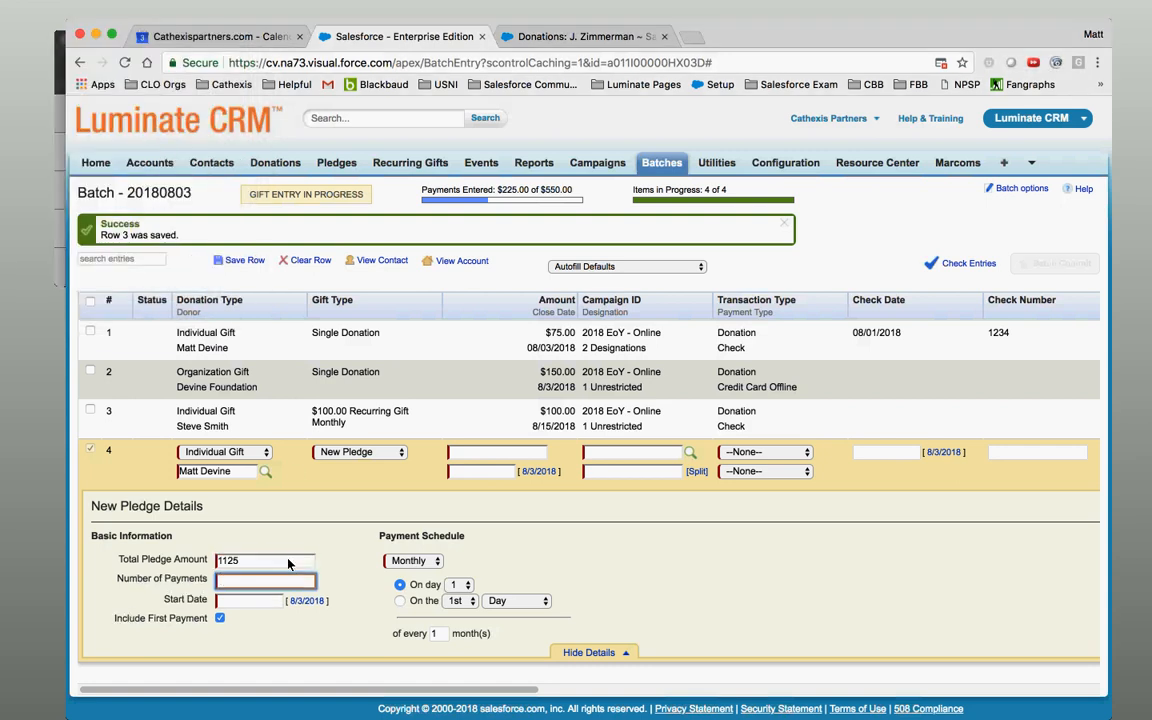
Give row 4's pledge 5 payments of $225 starting 8/3/2018.
{"action": "type", "text": "5"}
{"action": "left_click", "coordinate": [255, 601]}
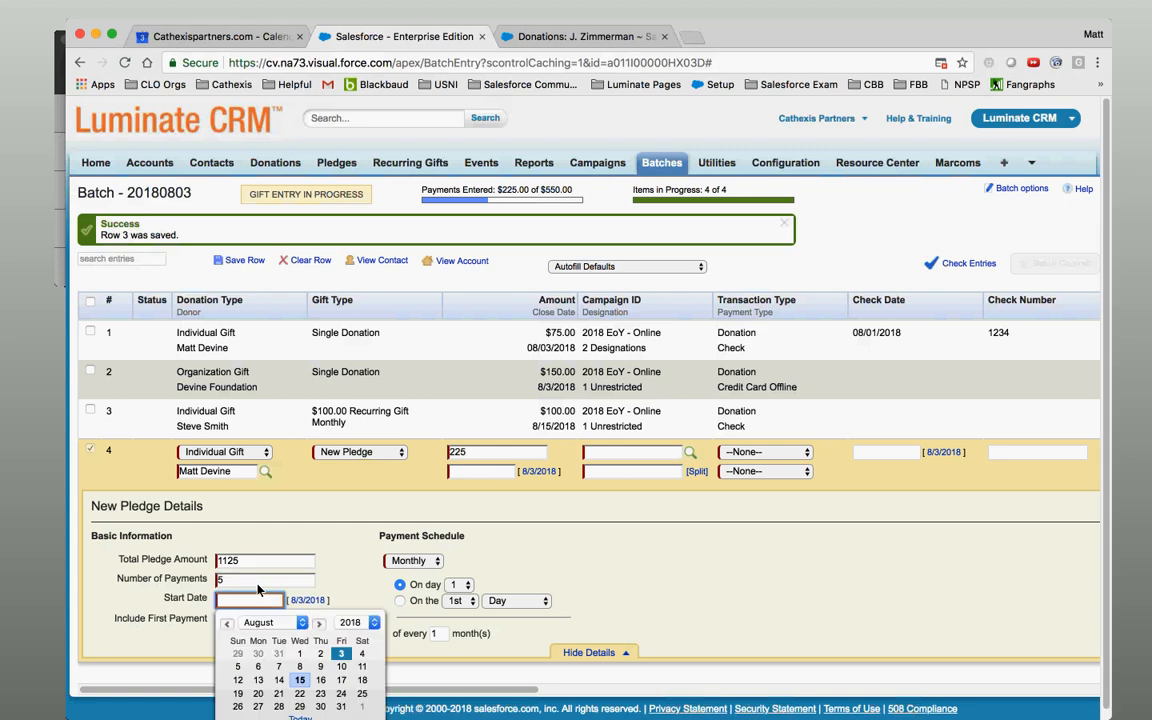
{"action": "left_click", "coordinate": [190, 618]}
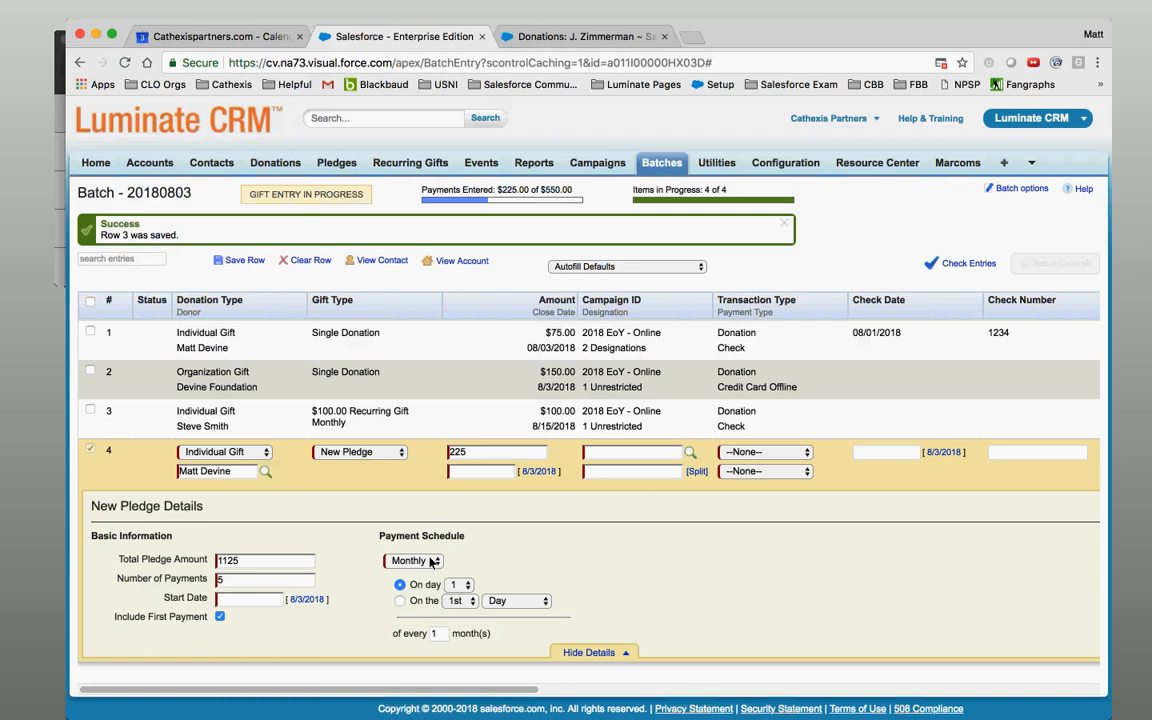
{"action": "left_click", "coordinate": [487, 455]}
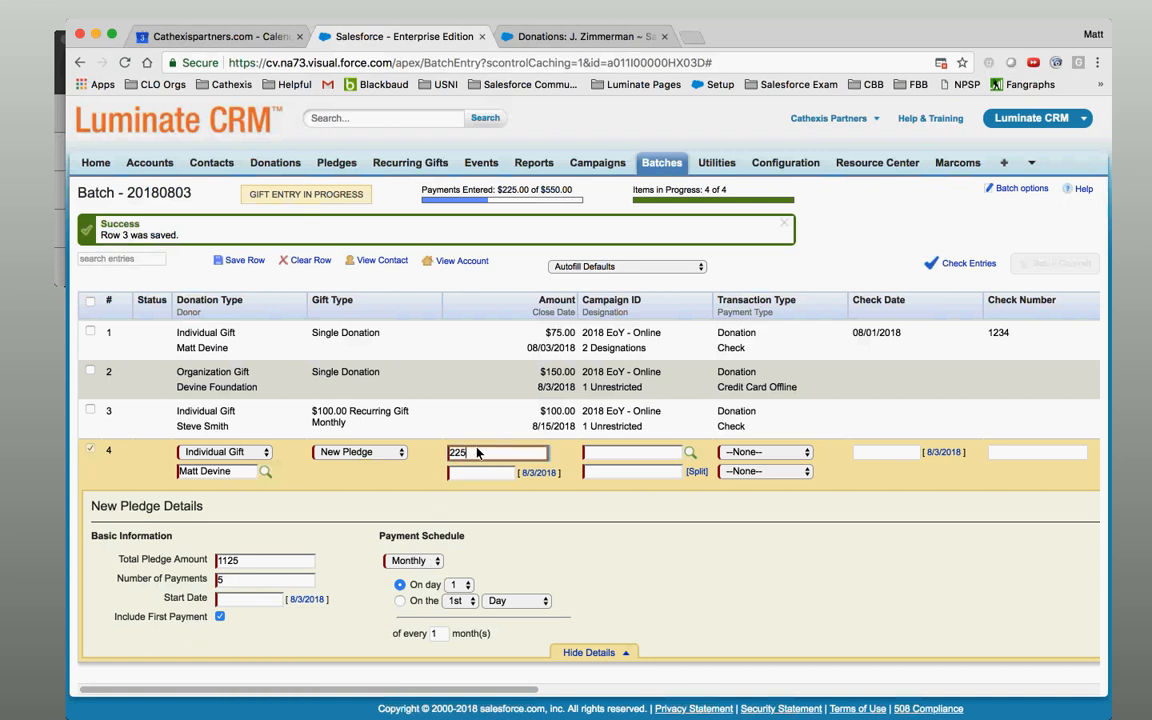
{"action": "left_click", "coordinate": [270, 566]}
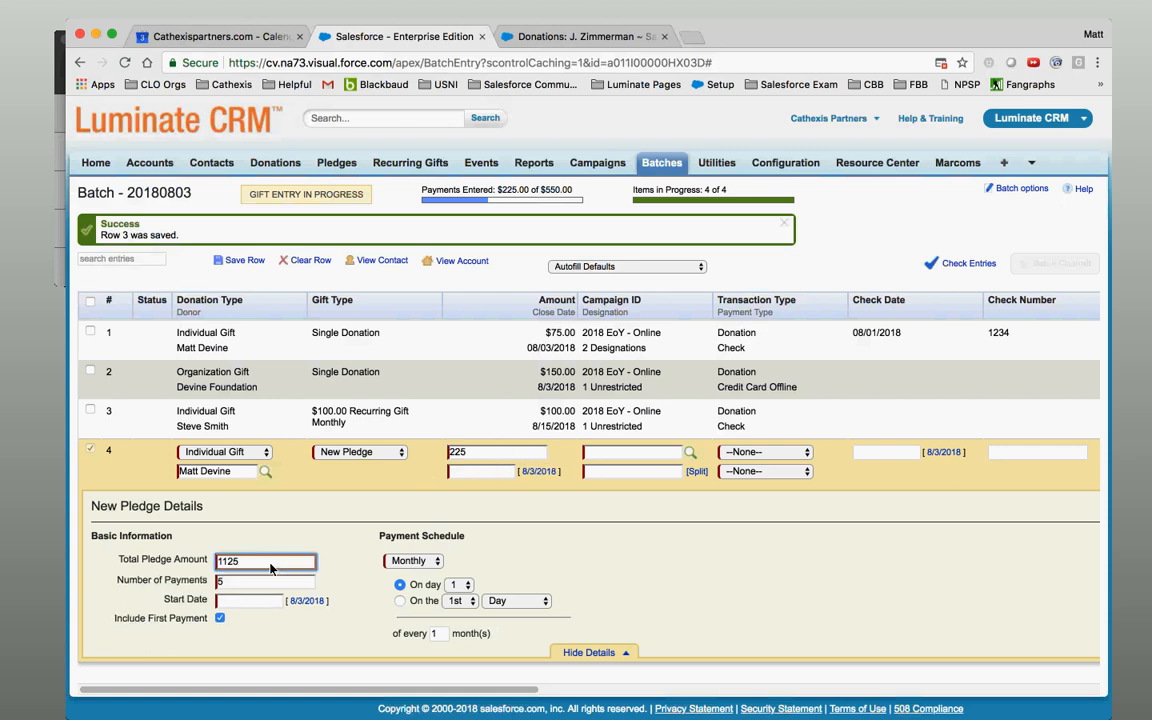
{"action": "left_click", "coordinate": [261, 584]}
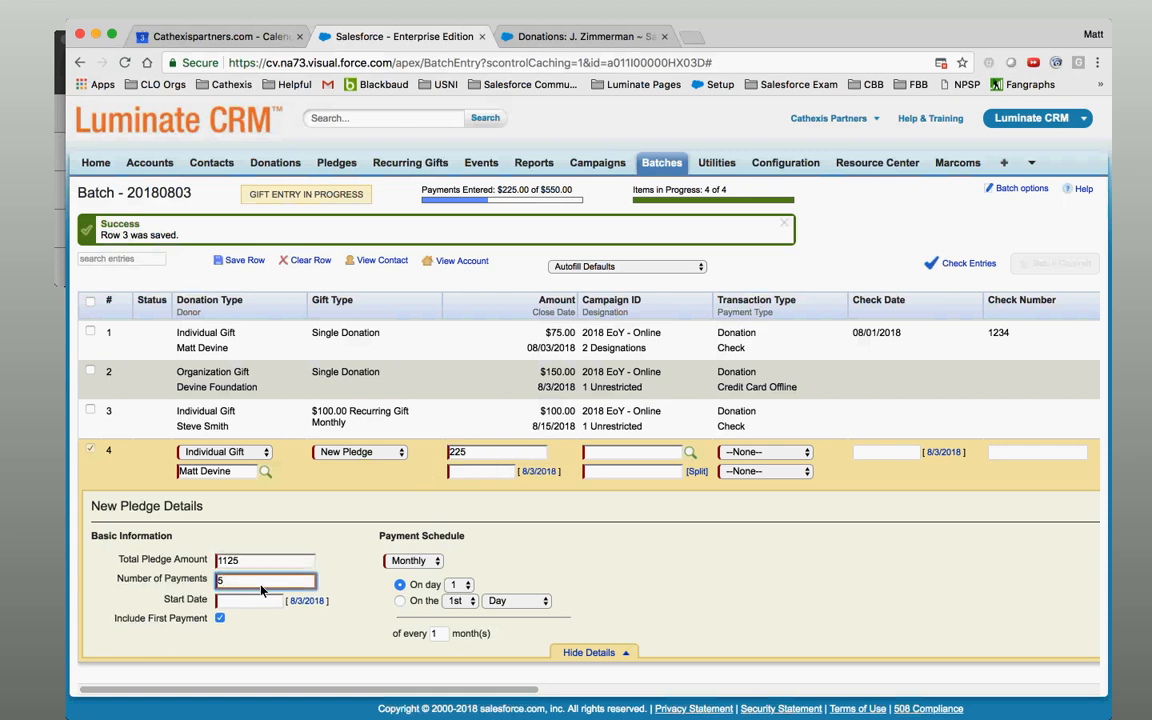
{"action": "left_click", "coordinate": [487, 456]}
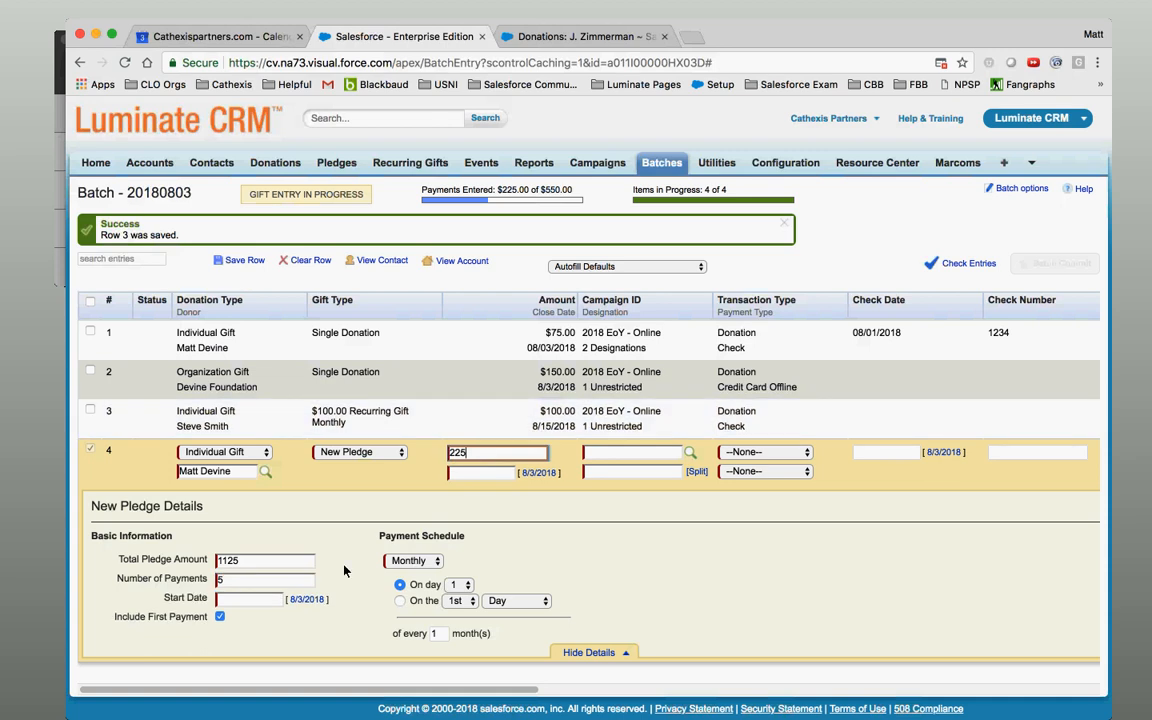
{"action": "left_click", "coordinate": [250, 601]}
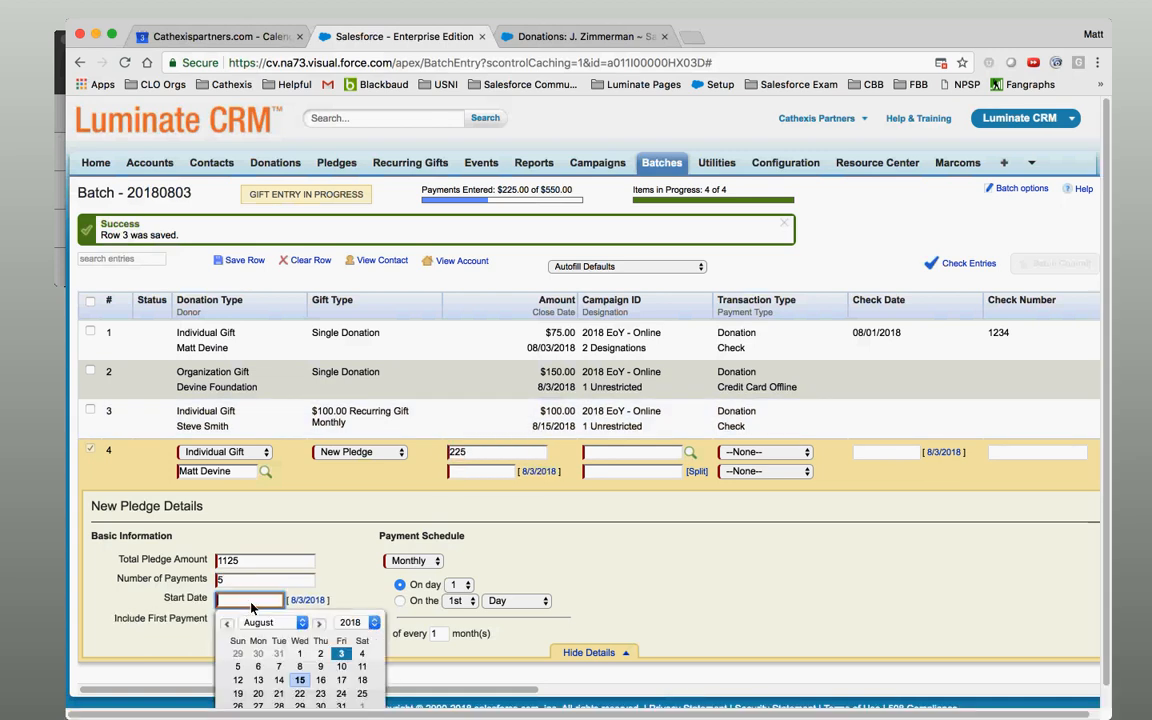
{"action": "left_click", "coordinate": [318, 603]}
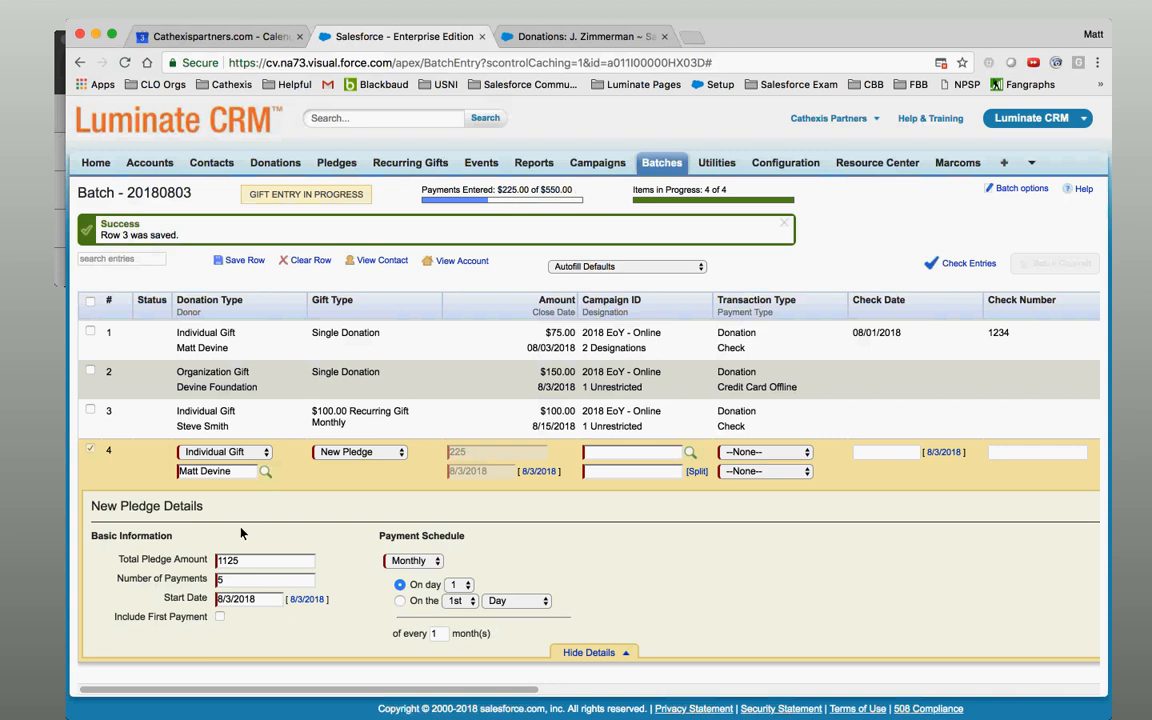
Include the first payment and schedule pledge payments monthly on day 3.
{"action": "left_click", "coordinate": [220, 617]}
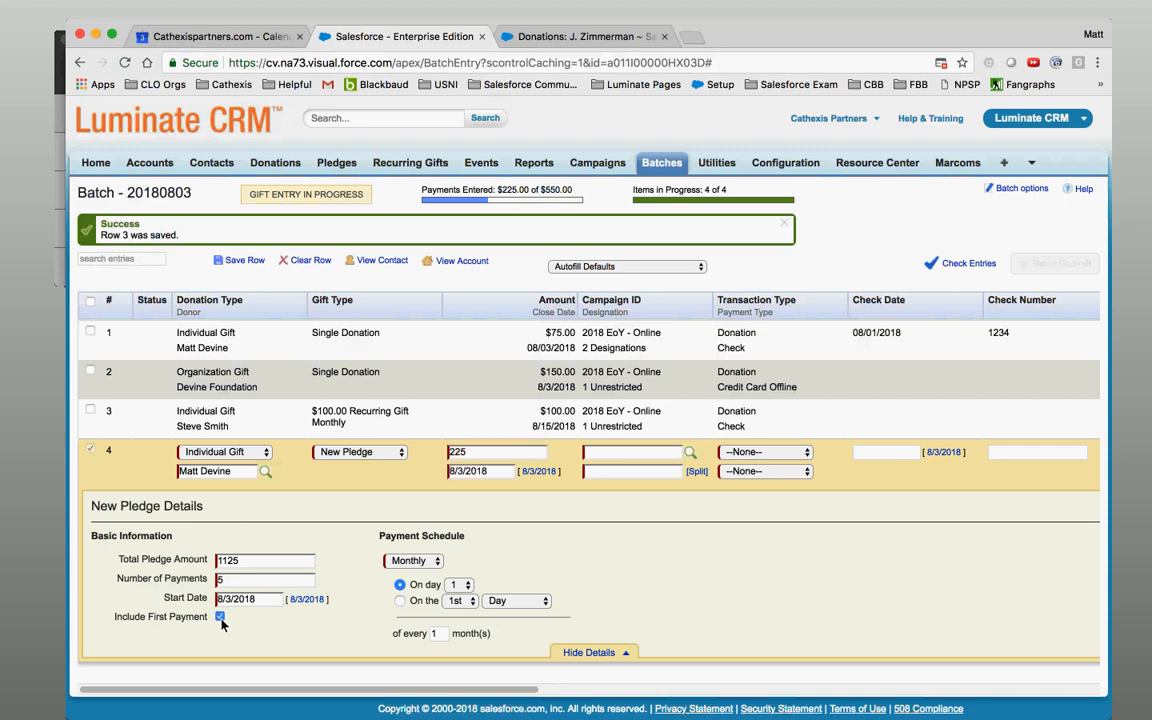
{"action": "left_click", "coordinate": [424, 562]}
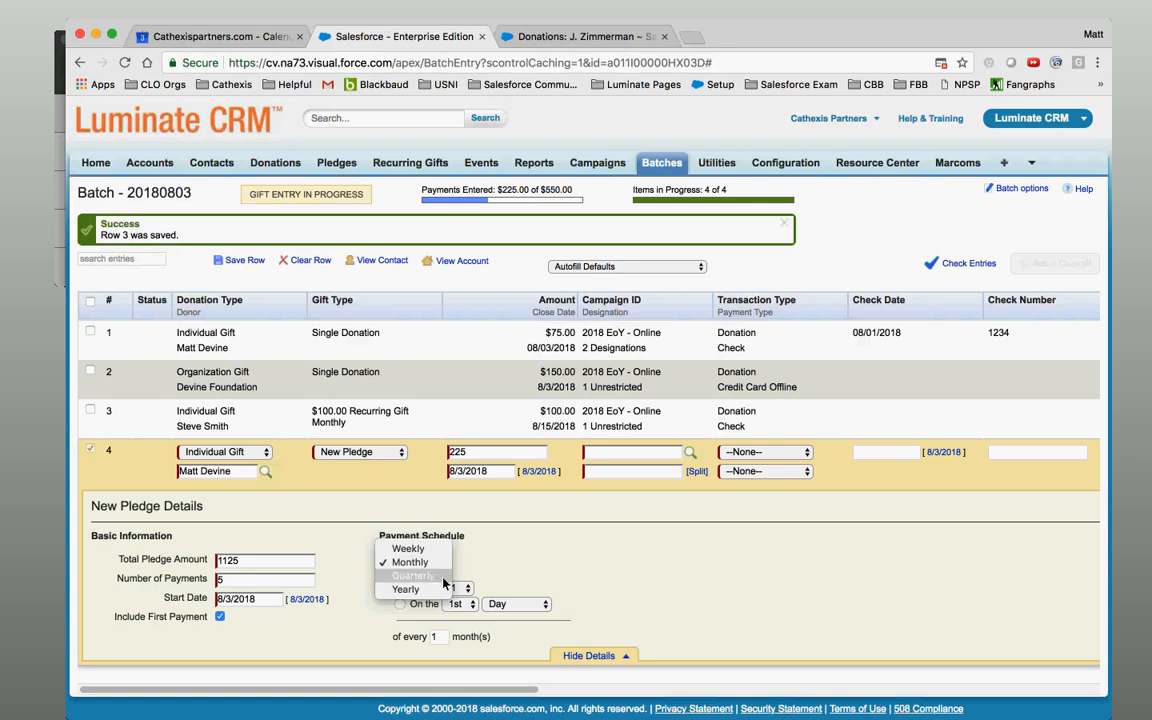
{"action": "left_click", "coordinate": [492, 570]}
{"action": "left_click", "coordinate": [458, 588]}
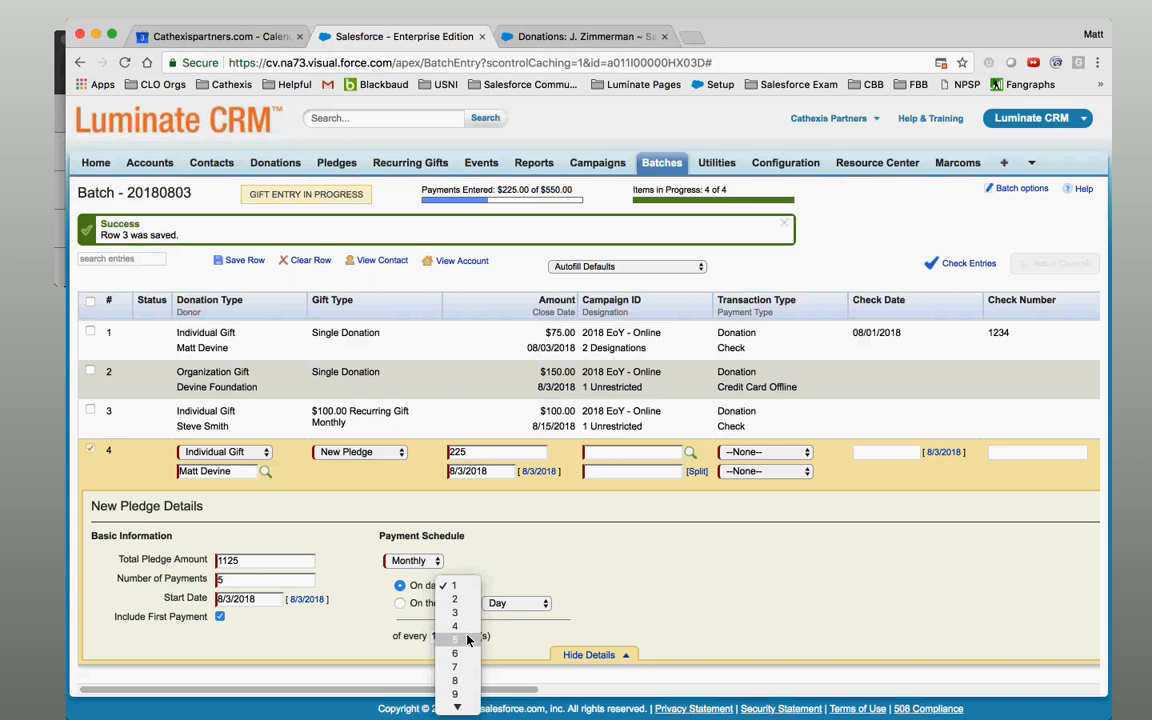
{"action": "left_click", "coordinate": [455, 612]}
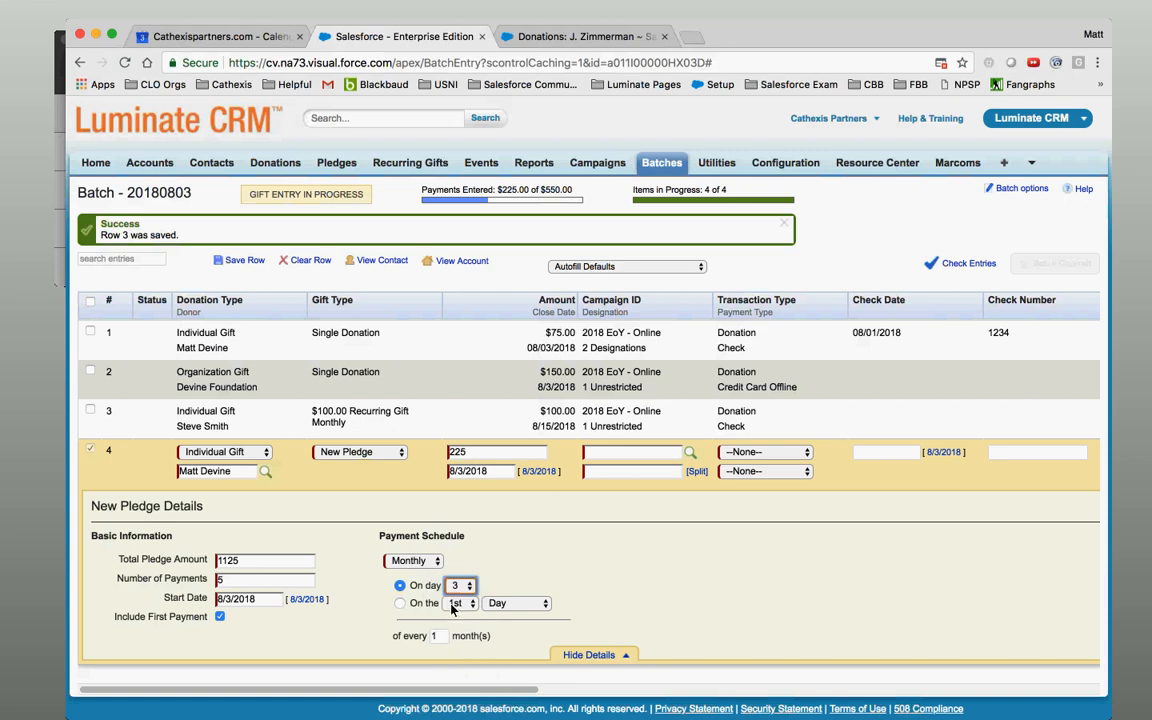
{"action": "left_click", "coordinate": [458, 603]}
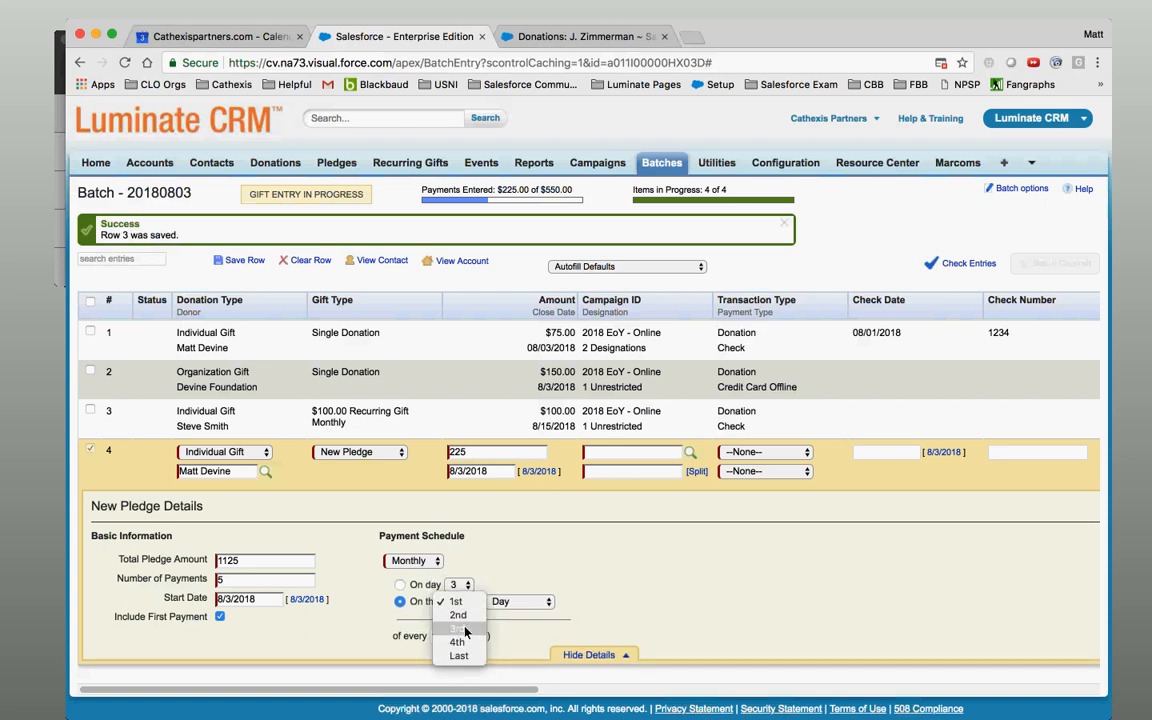
{"action": "left_click", "coordinate": [457, 628]}
{"action": "left_click", "coordinate": [505, 603]}
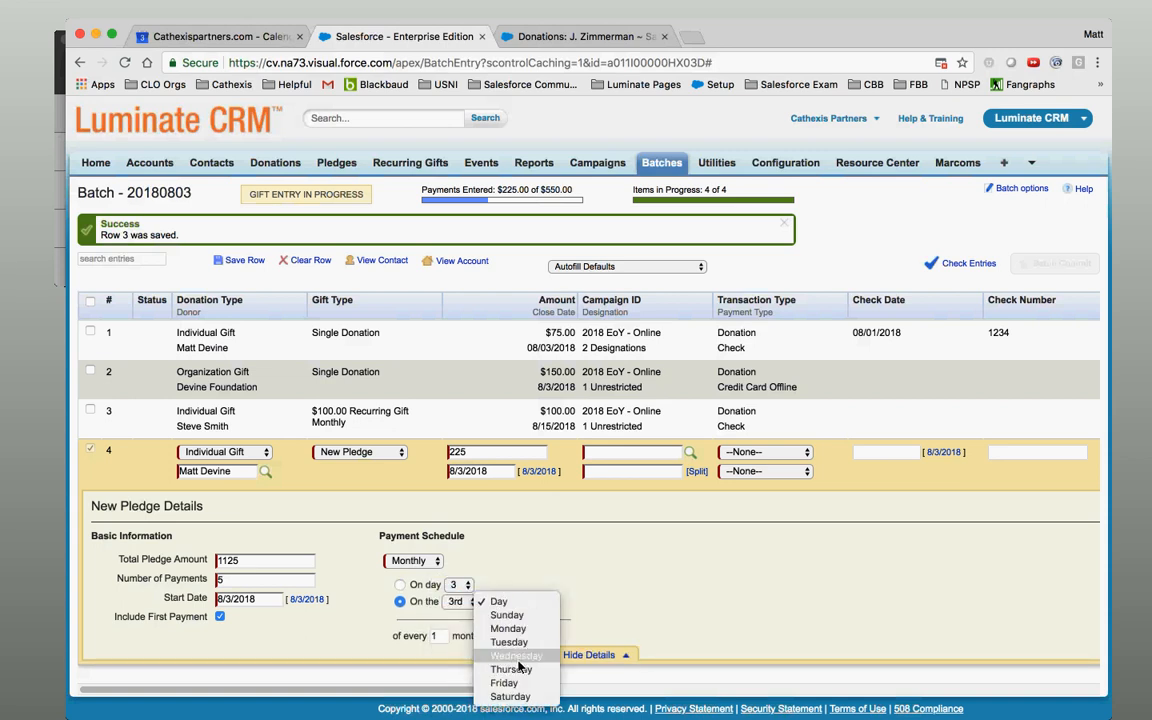
{"action": "left_click", "coordinate": [502, 601]}
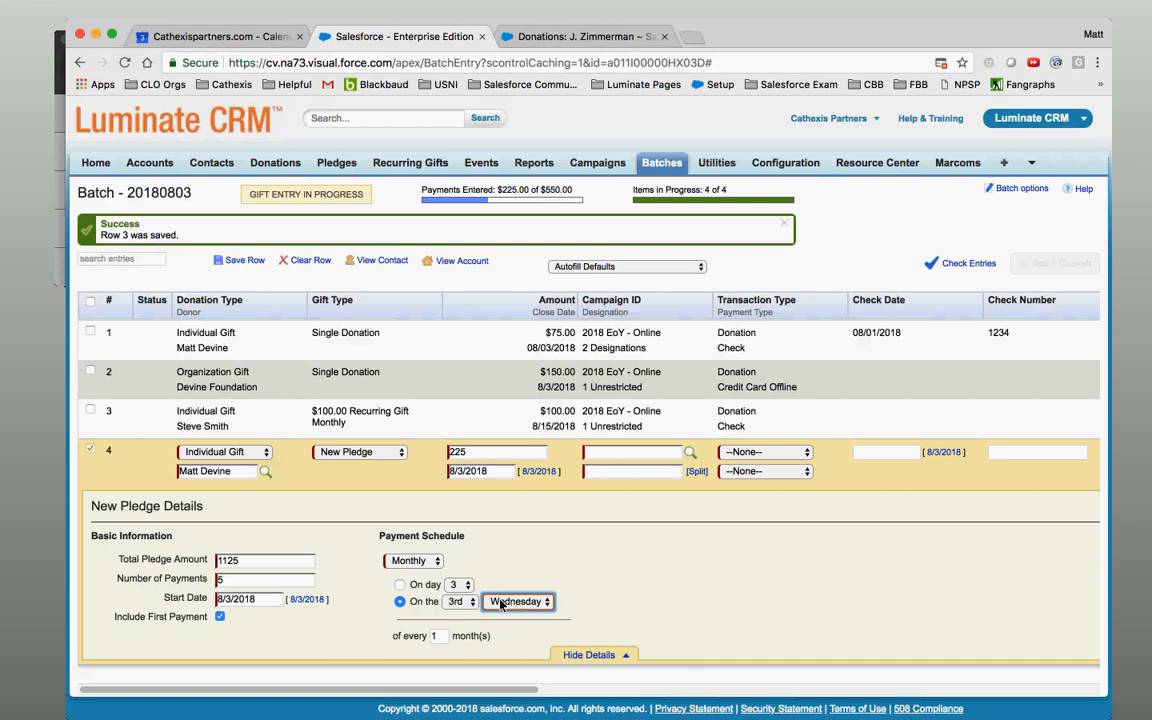
{"action": "left_click", "coordinate": [401, 586]}
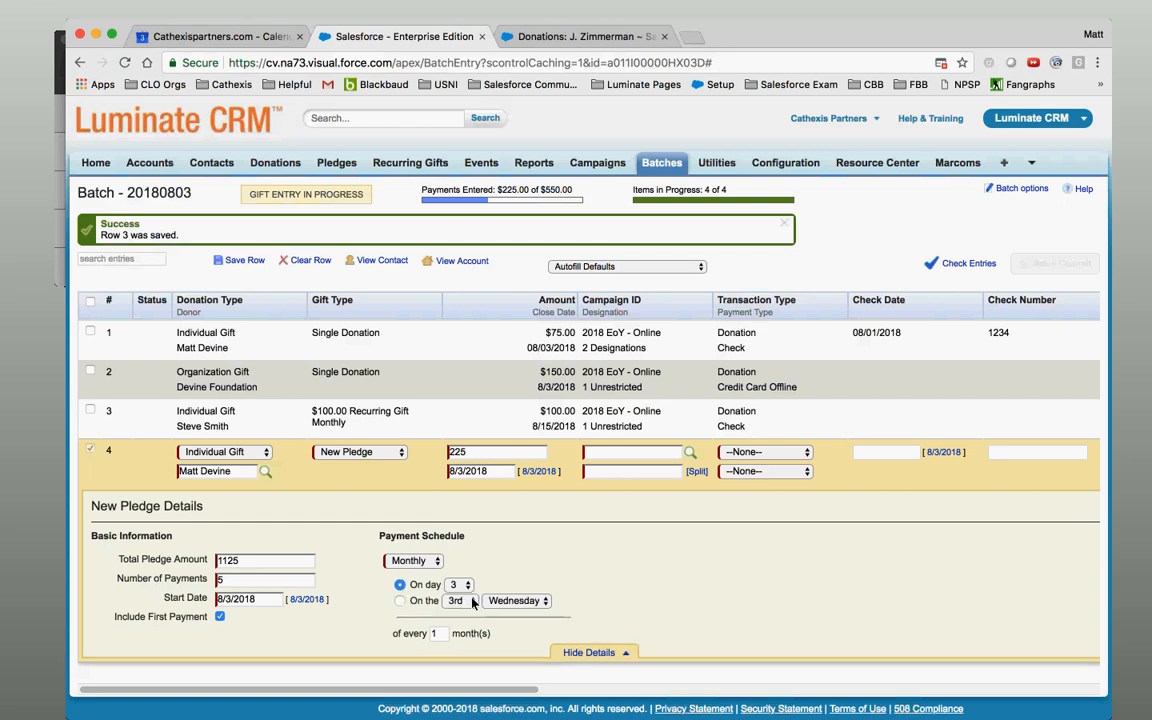
Set the payment interval to every 1 month and collapse the pledge details.
{"action": "left_click", "coordinate": [433, 634]}
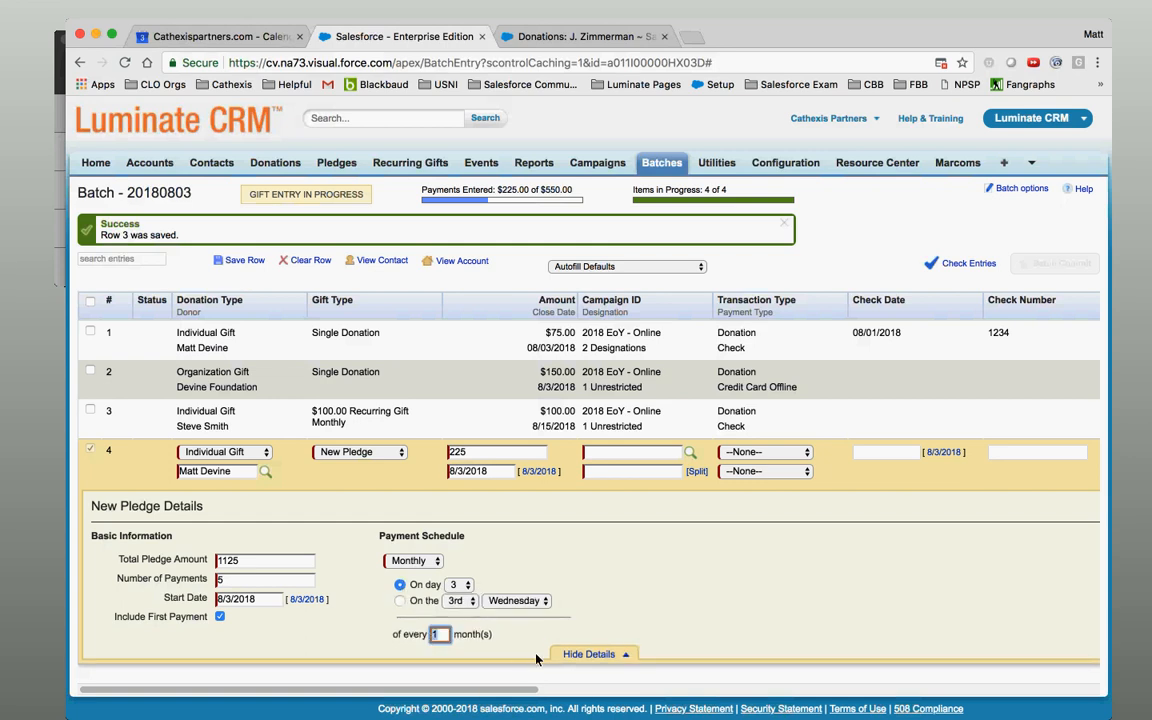
{"action": "type", "text": "2"}
{"action": "left_click", "coordinate": [620, 609]}
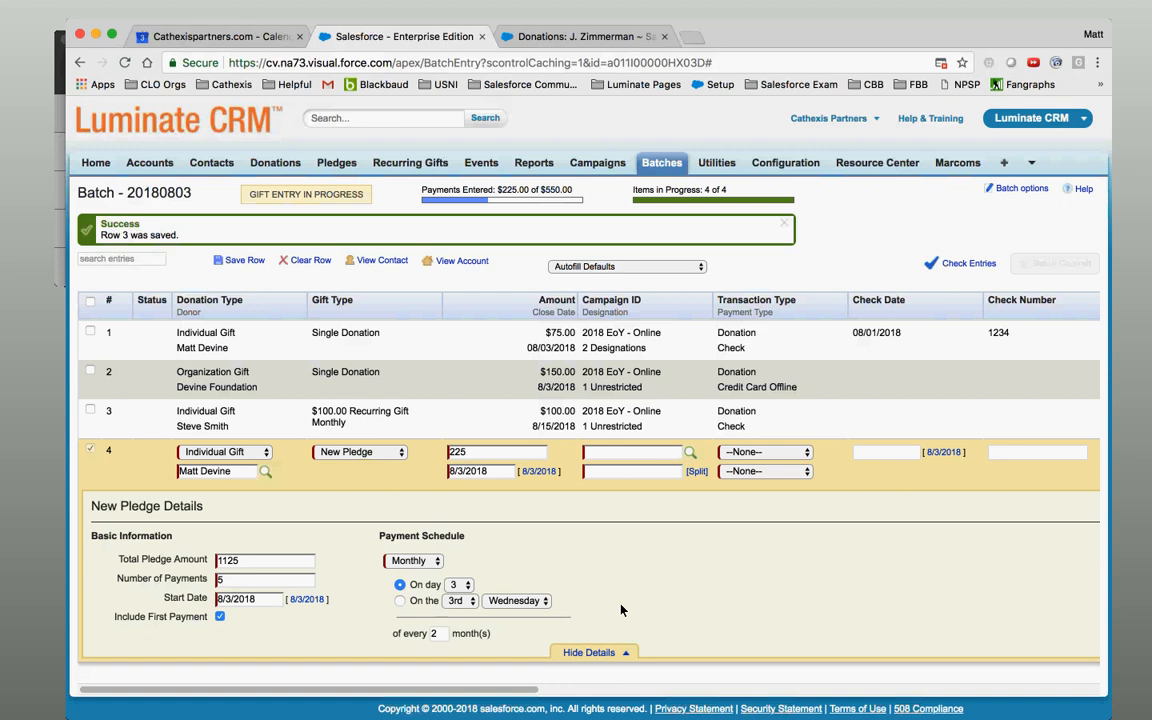
{"action": "left_click", "coordinate": [434, 634]}
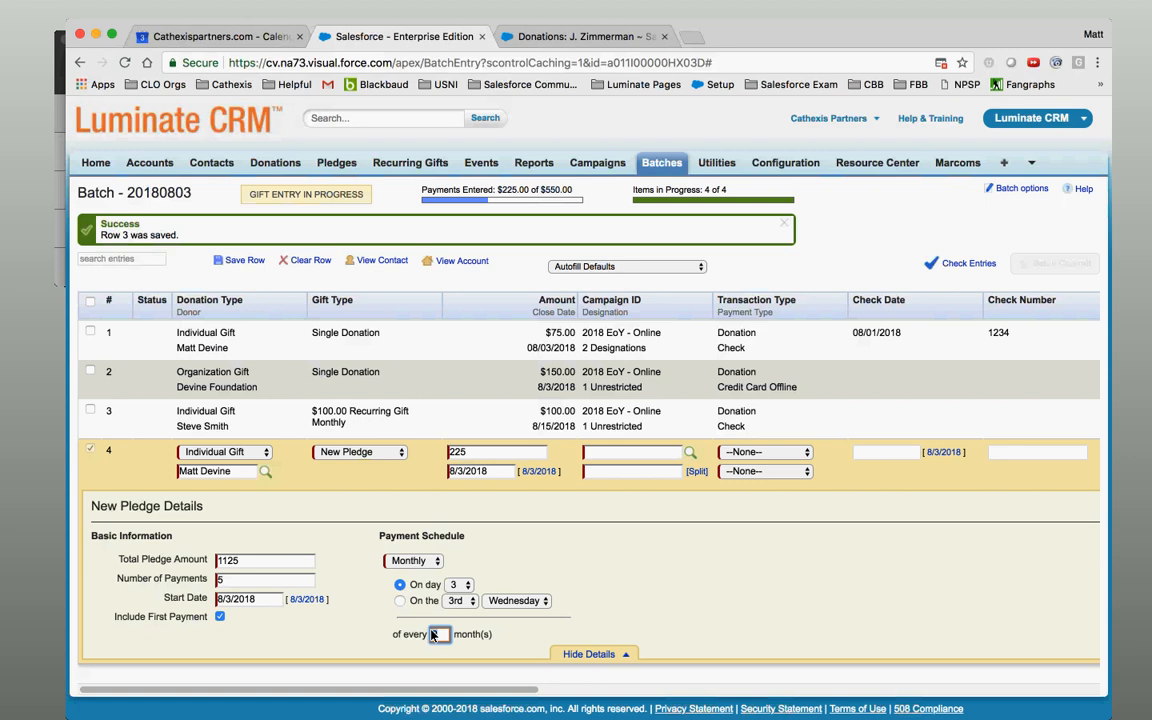
{"action": "type", "text": "1"}
{"action": "left_click", "coordinate": [601, 588]}
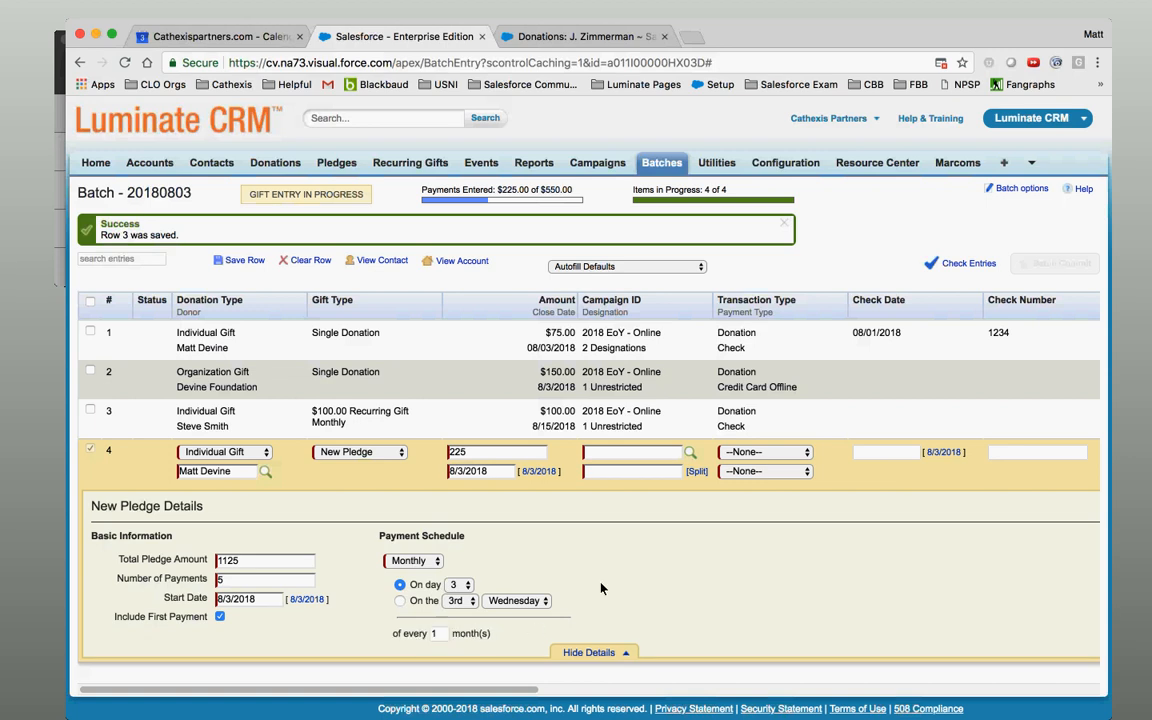
{"action": "left_click", "coordinate": [590, 652]}
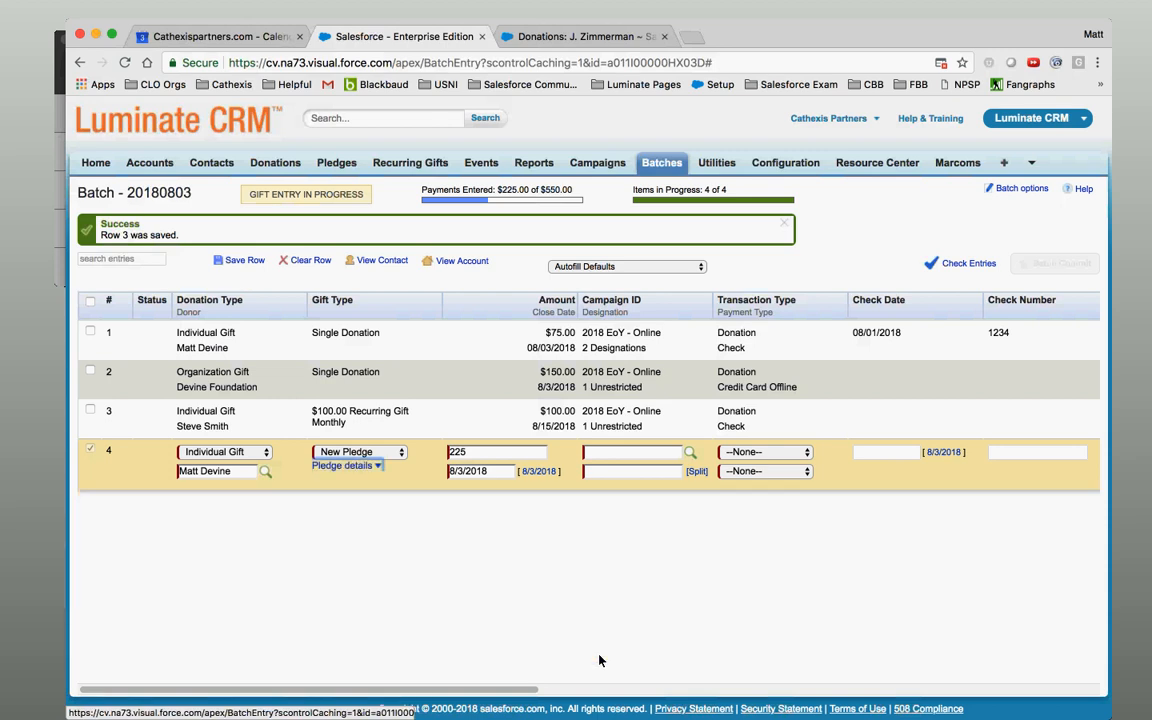
Assign campaign 2018 EoY - Online and designate the full $225 to 1 Unrestricted.
{"action": "left_click", "coordinate": [690, 452]}
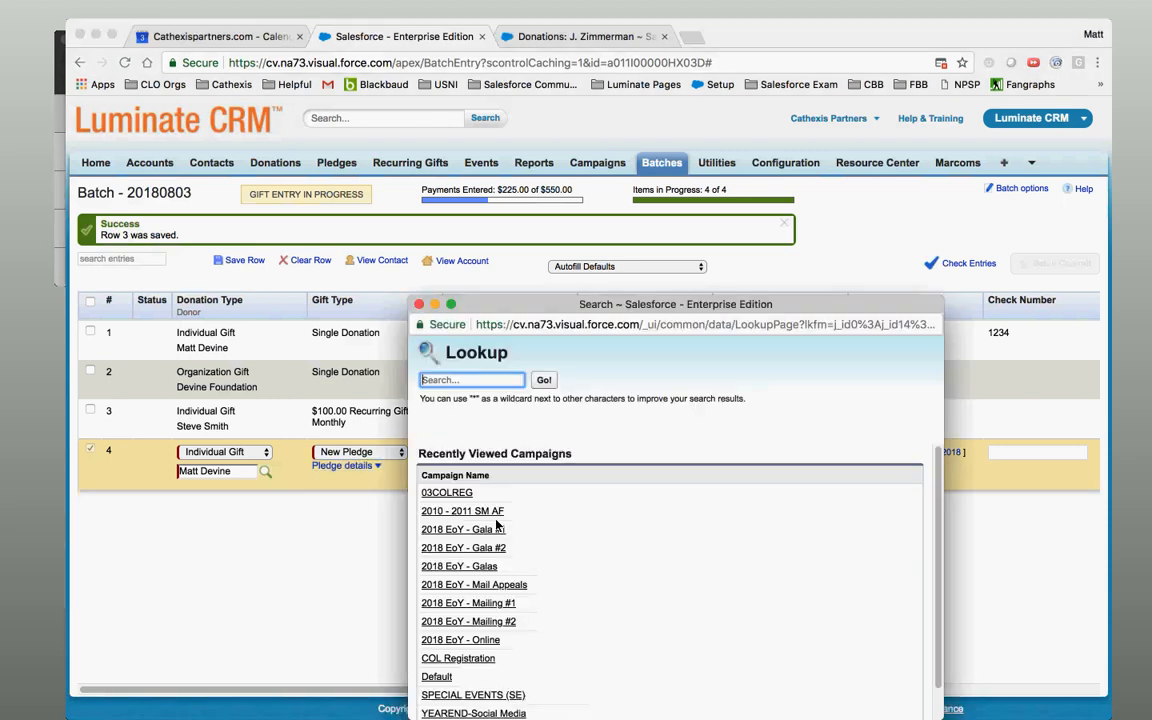
{"action": "left_click", "coordinate": [478, 640]}
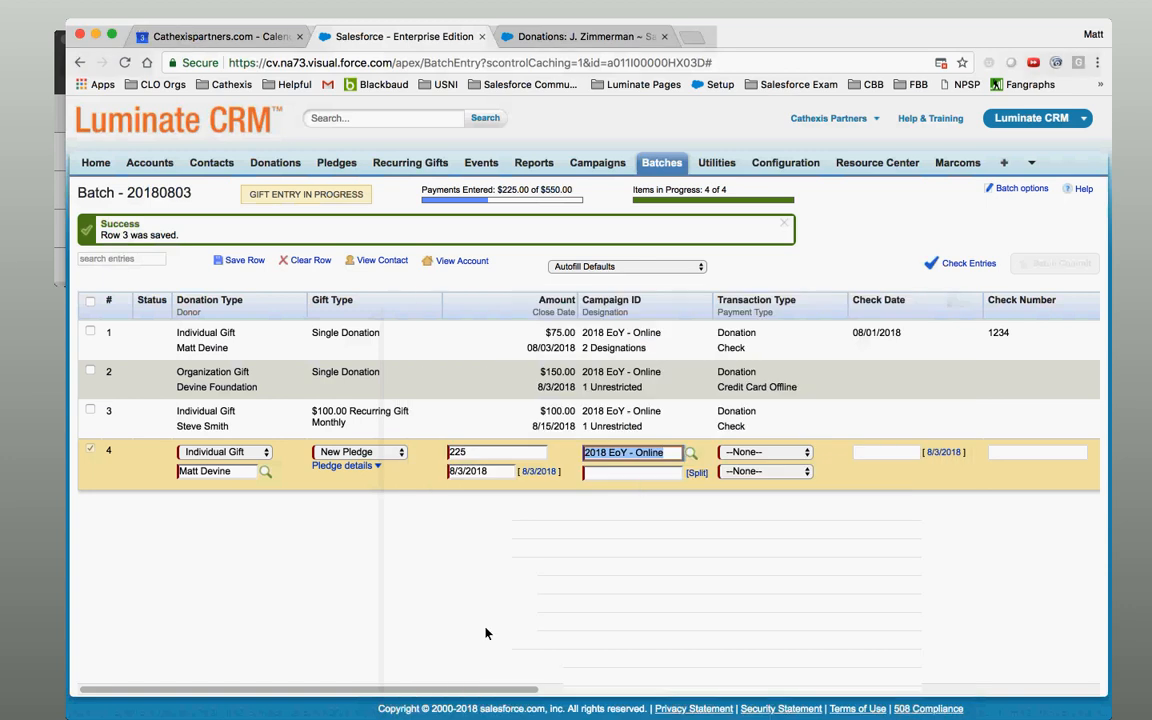
{"action": "left_click", "coordinate": [696, 473]}
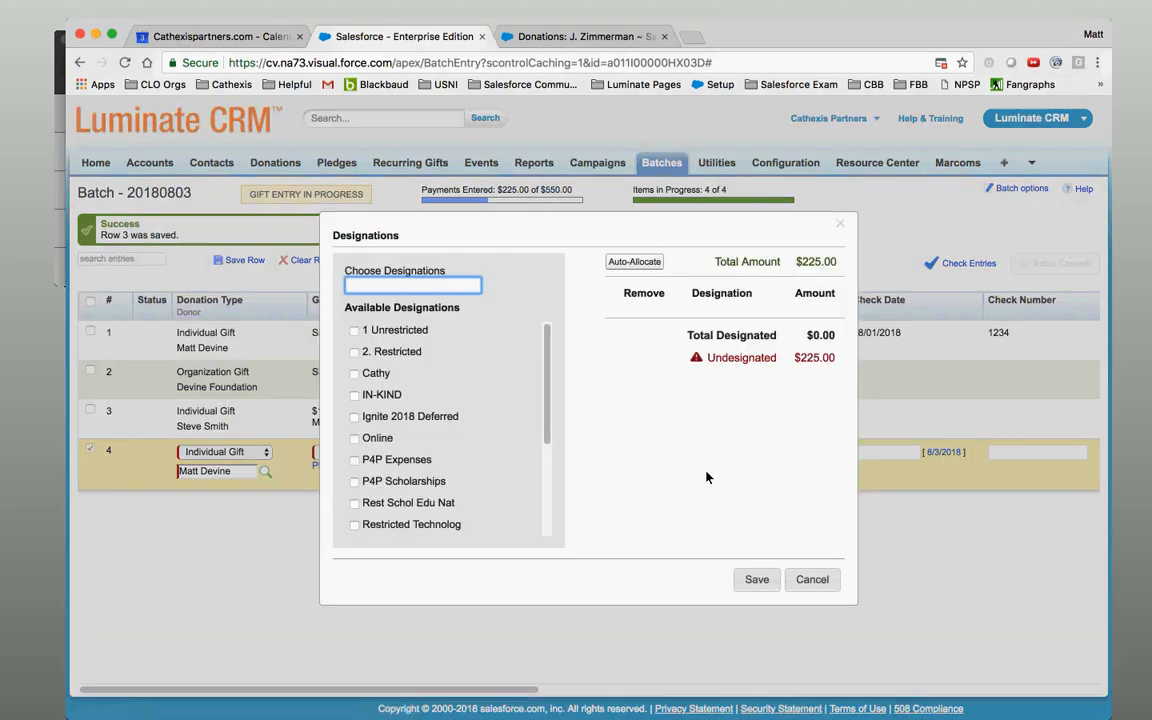
{"action": "left_click", "coordinate": [360, 333]}
{"action": "left_click", "coordinate": [648, 261]}
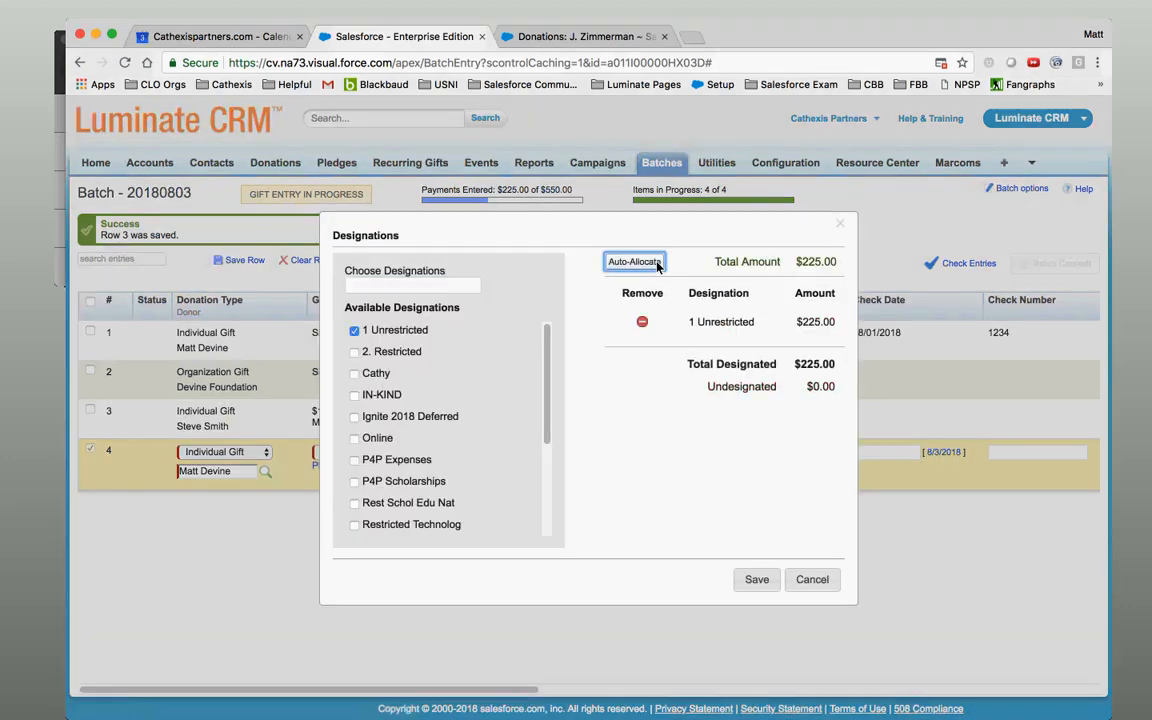
{"action": "left_click", "coordinate": [757, 579]}
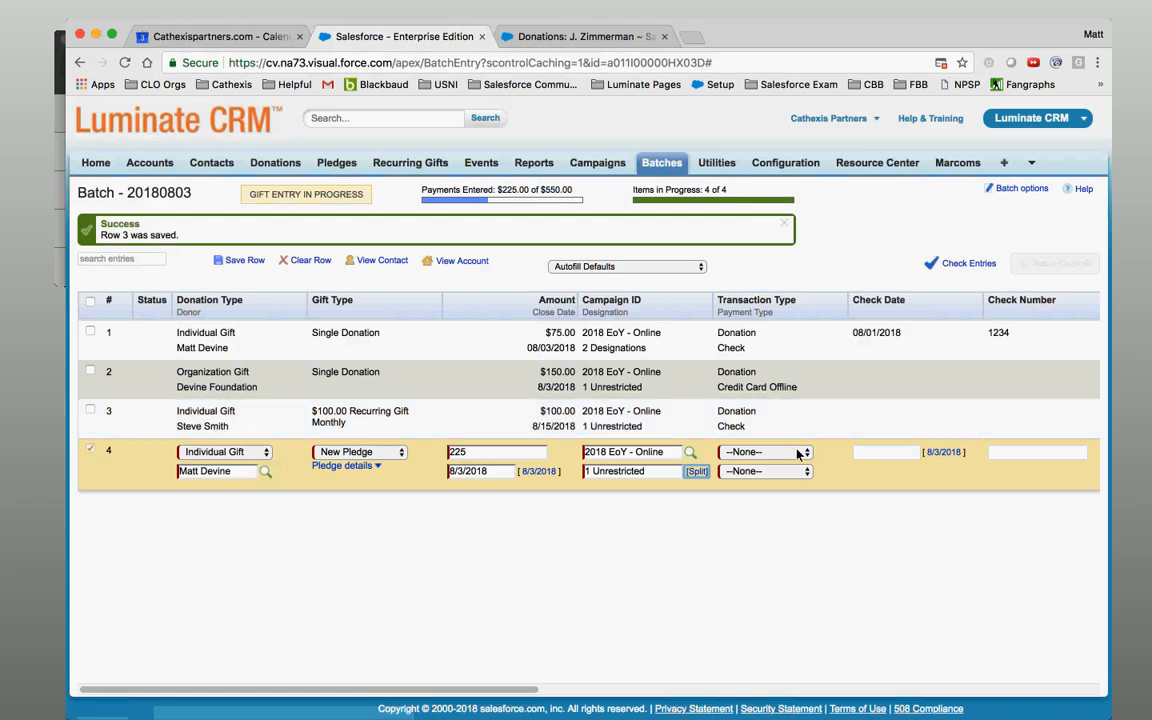
{"action": "left_click", "coordinate": [797, 453]}
Make row 4 a Donation with payment type Check.
{"action": "left_click", "coordinate": [793, 470]}
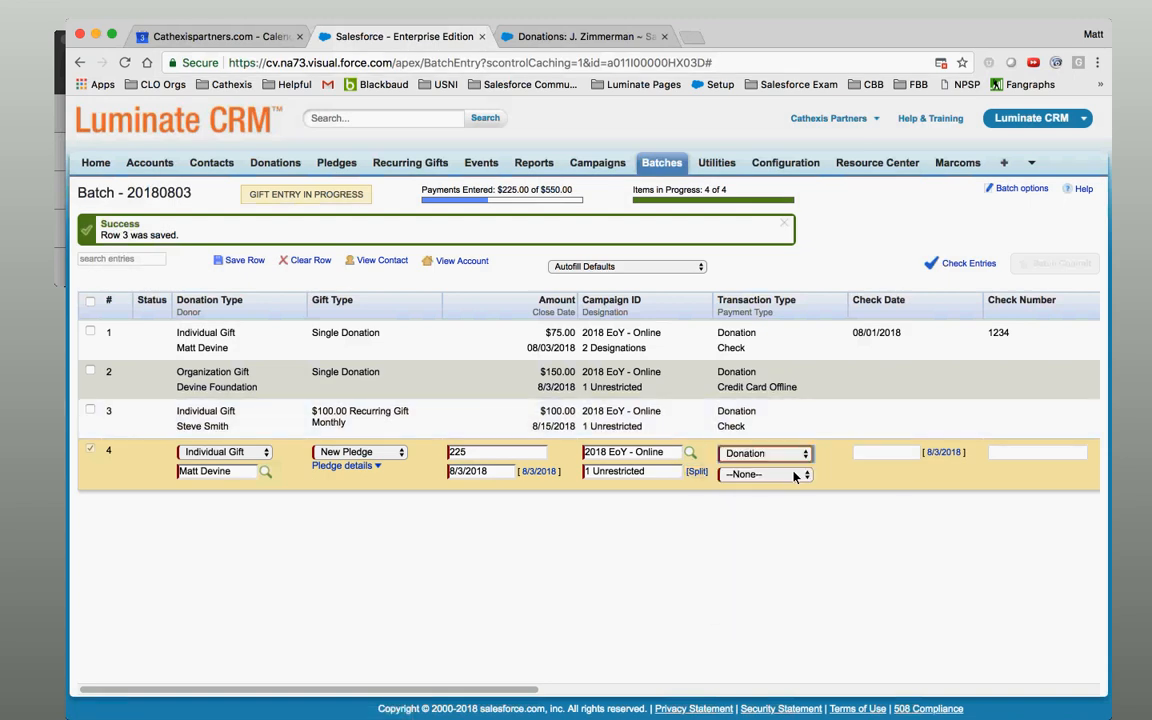
{"action": "left_click", "coordinate": [788, 475]}
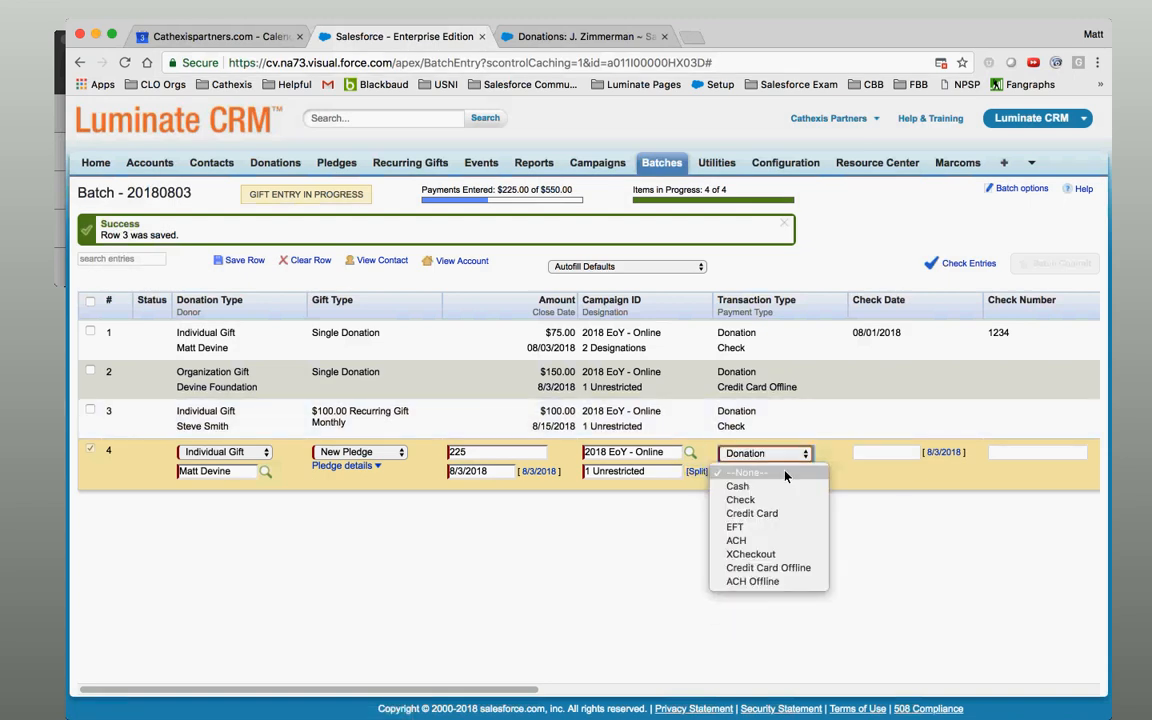
{"action": "left_click", "coordinate": [780, 506]}
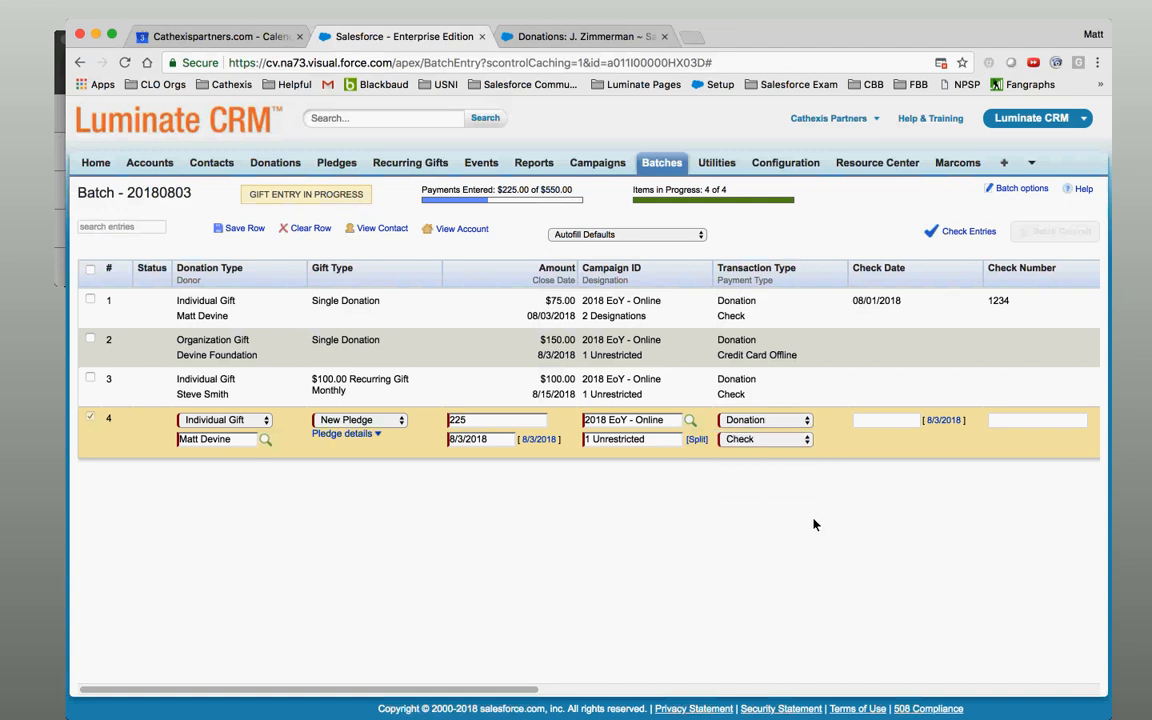
Enter check date 8/3/2018 and check number 4444, then save row 4.
{"action": "left_click", "coordinate": [885, 420]}
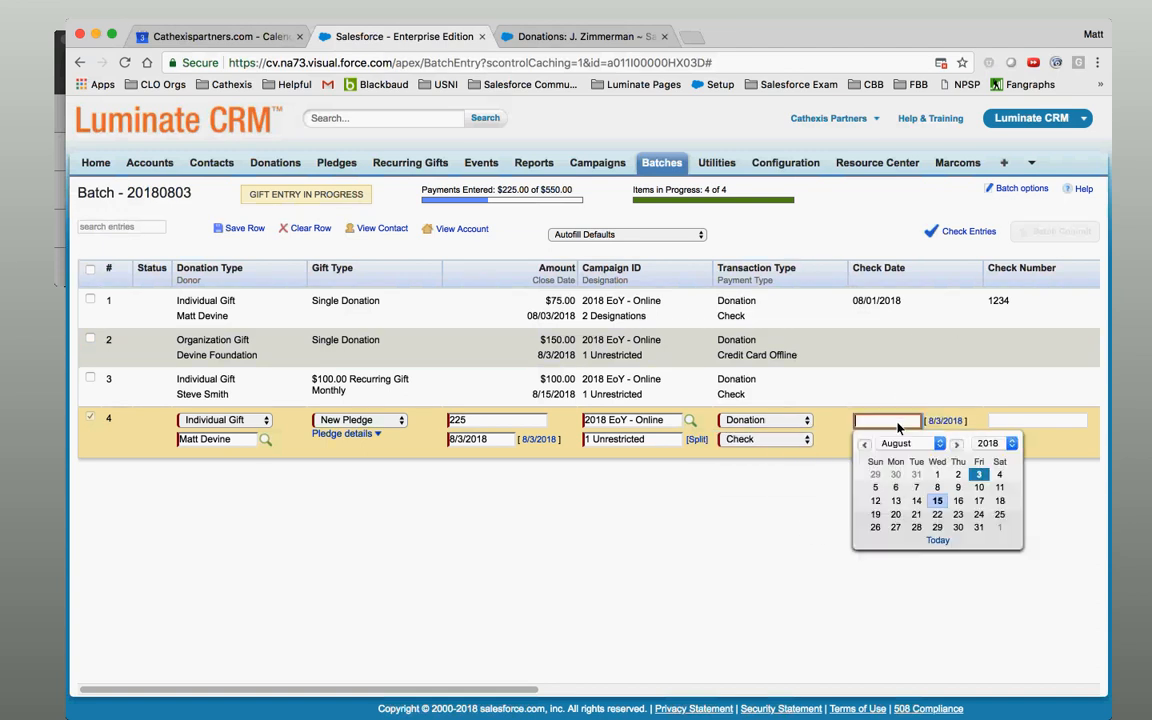
{"action": "left_click", "coordinate": [979, 477]}
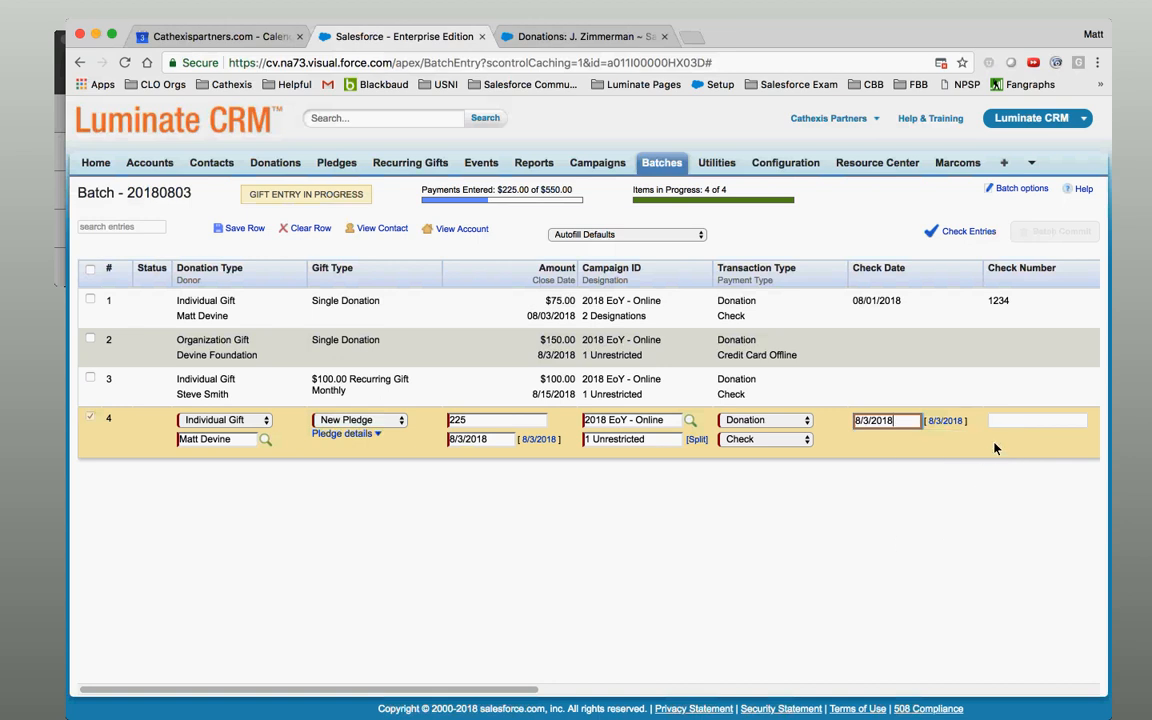
{"action": "left_click", "coordinate": [1019, 422]}
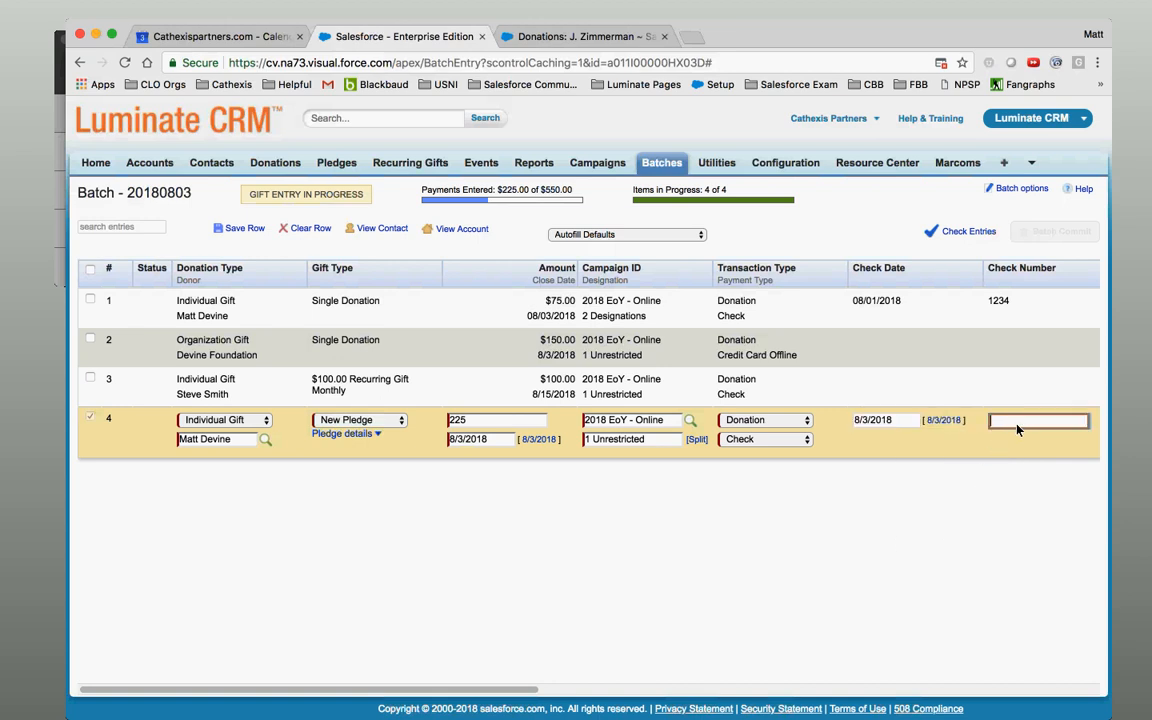
{"action": "type", "text": "4444"}
{"action": "left_click", "coordinate": [242, 229]}
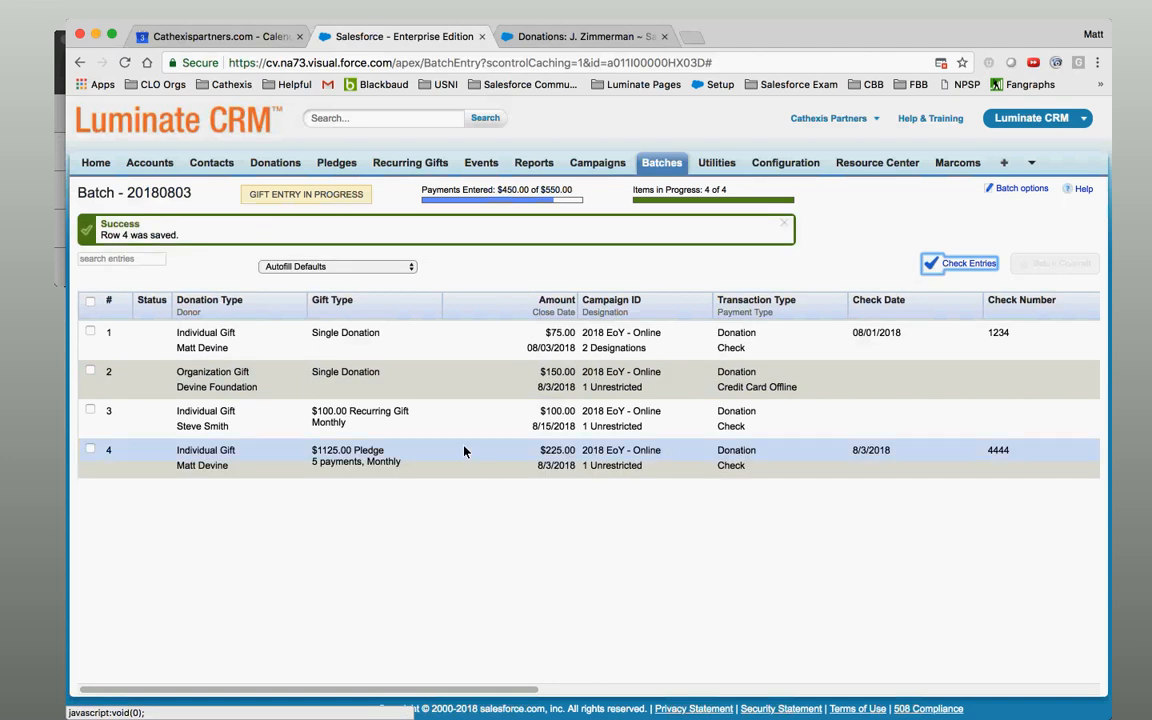
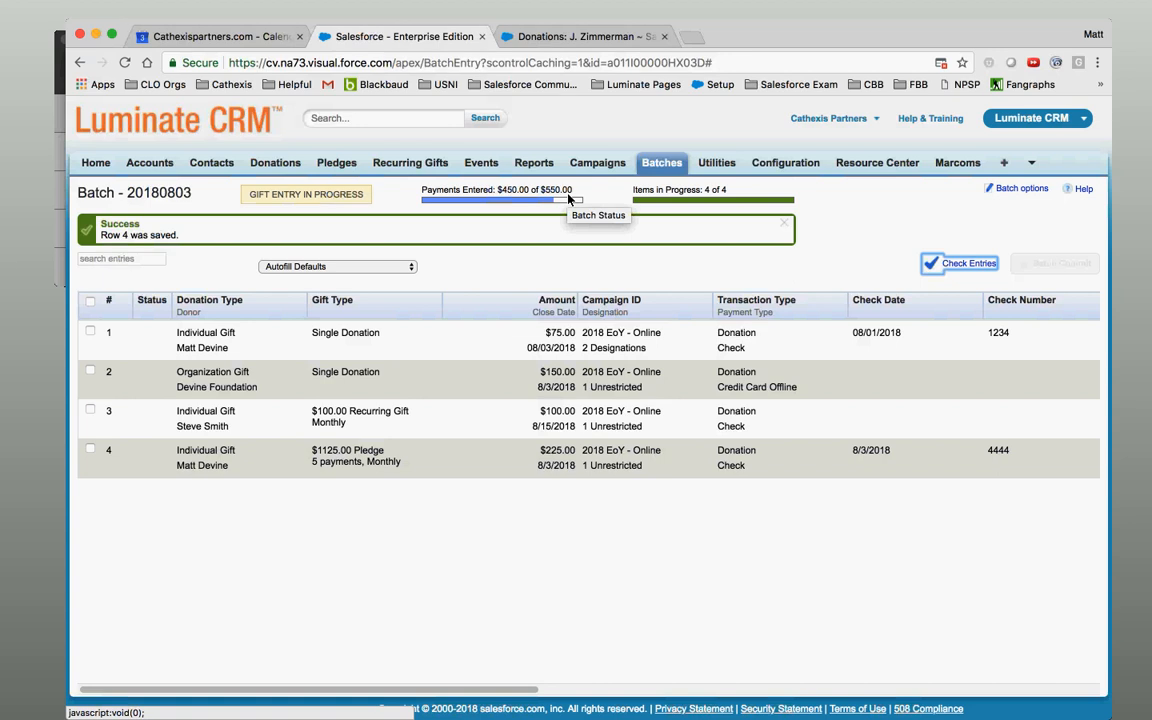
Change Batch - 20180803's Total Amount from $550 to $450 and return to gift entry.
{"action": "left_click", "coordinate": [1024, 189]}
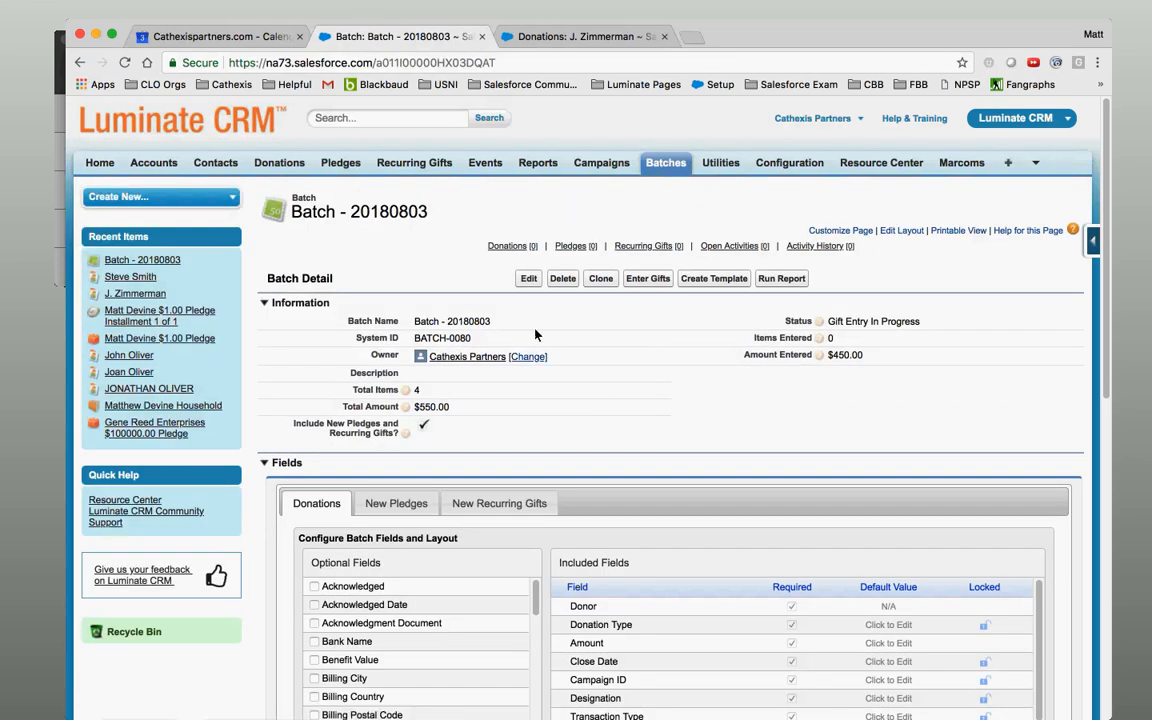
{"action": "double_click", "coordinate": [440, 407]}
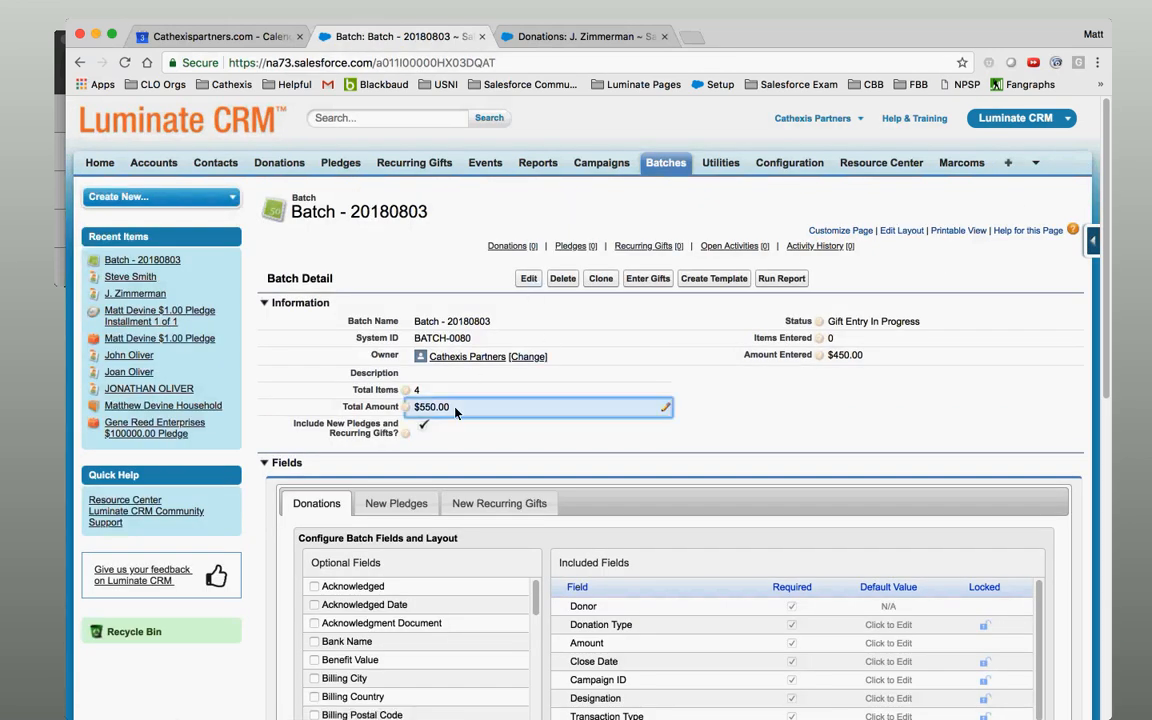
{"action": "type", "text": "450"}
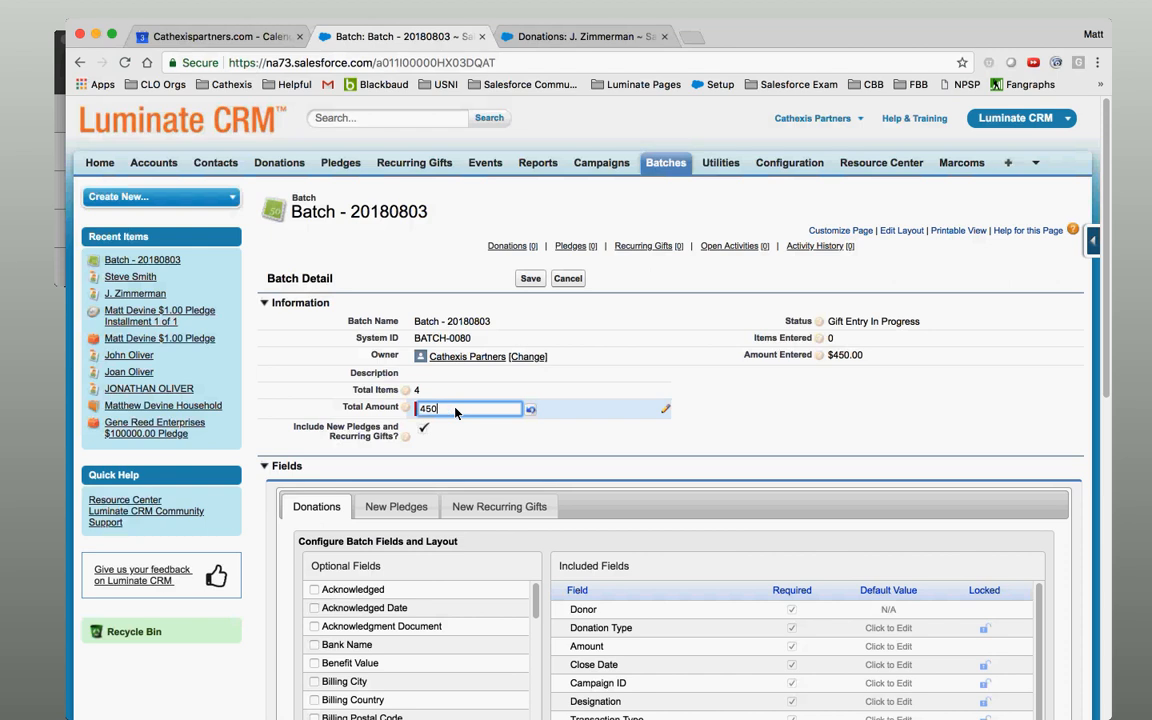
{"action": "left_click", "coordinate": [533, 280]}
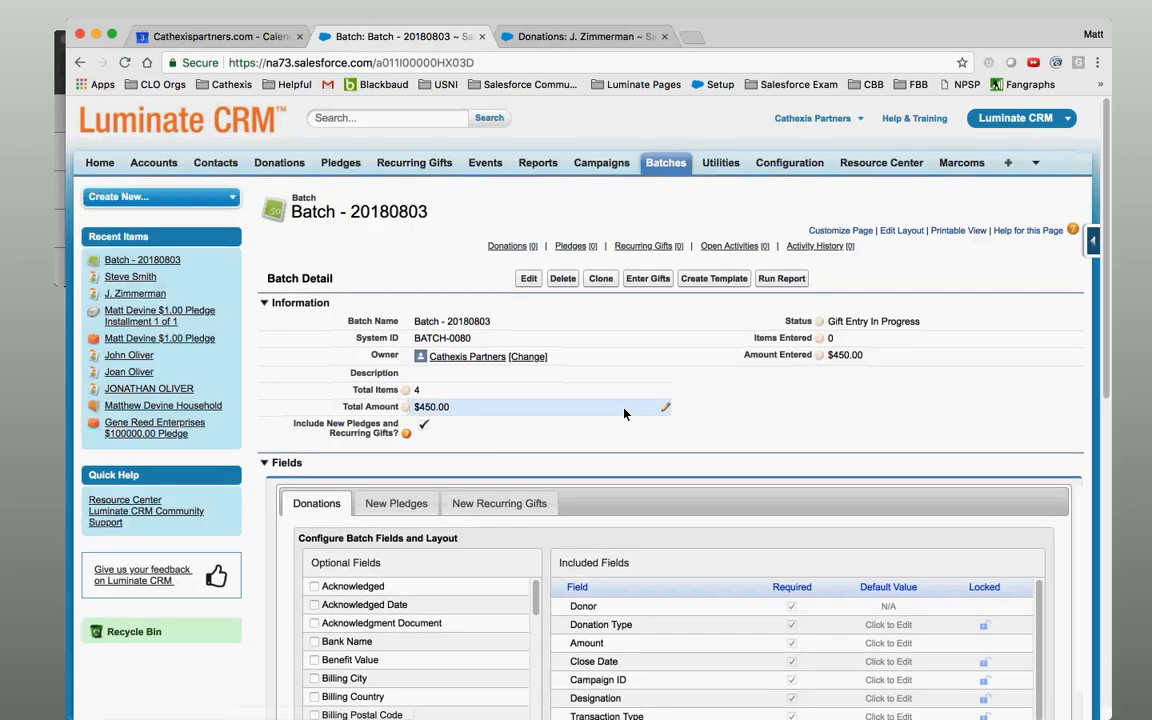
{"action": "left_click", "coordinate": [647, 280]}
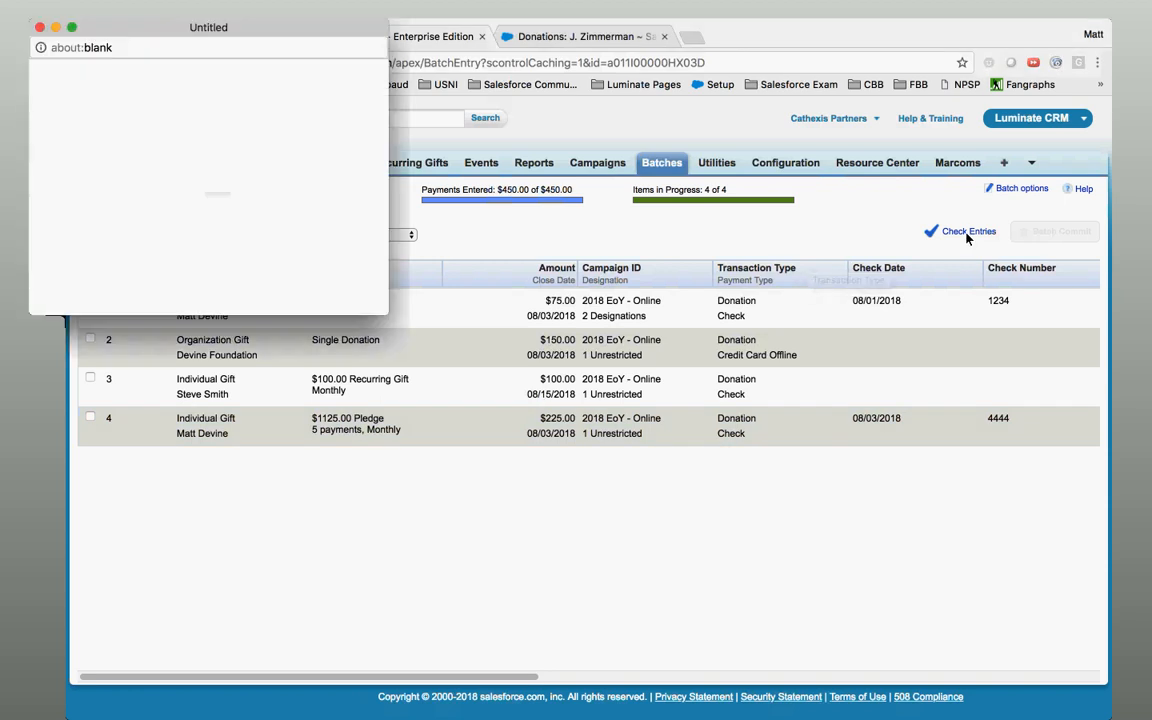
Dismiss the reminders popup and run Check Entries, which flags rows 1 and 4.
{"action": "left_click", "coordinate": [39, 30]}
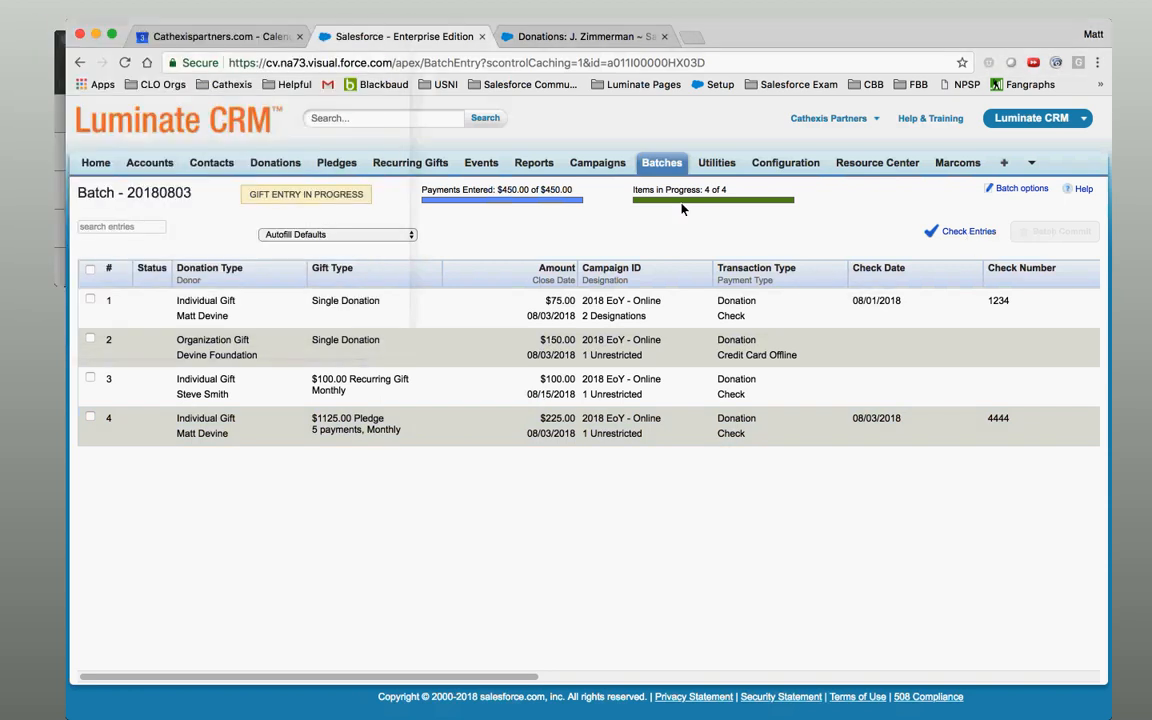
{"action": "left_click", "coordinate": [962, 232]}
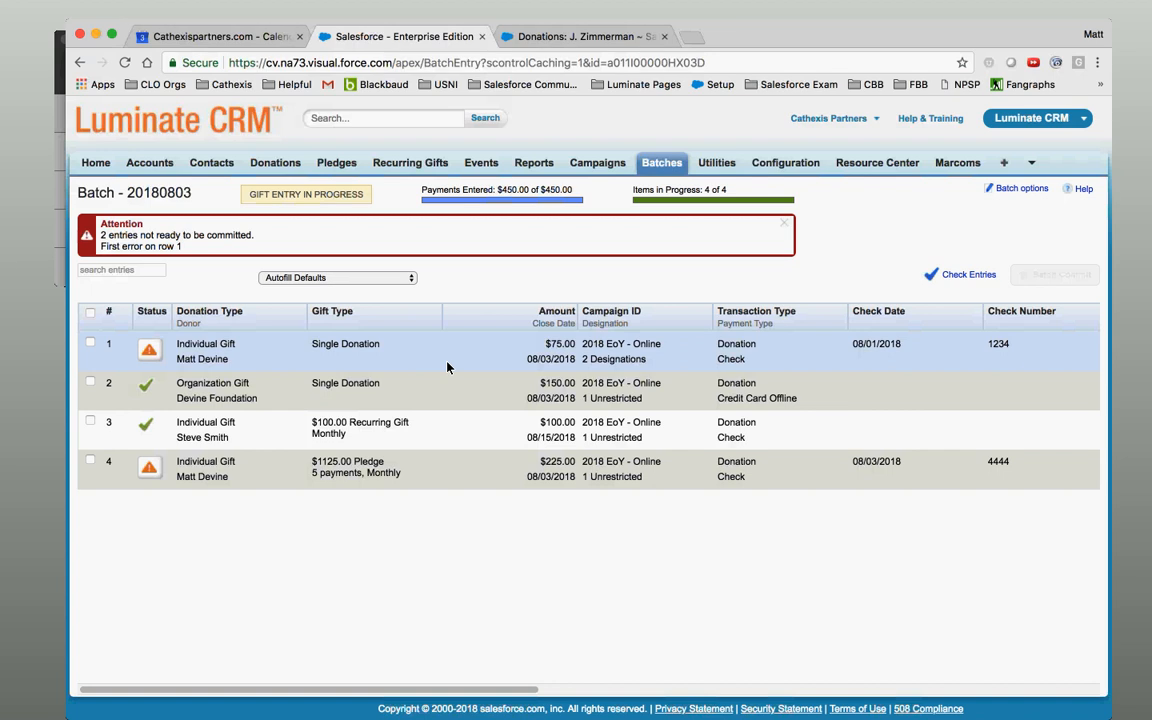
Resolve the open-donation warnings on rows 1 and 4 by creating a new donation for each.
{"action": "left_click", "coordinate": [149, 352]}
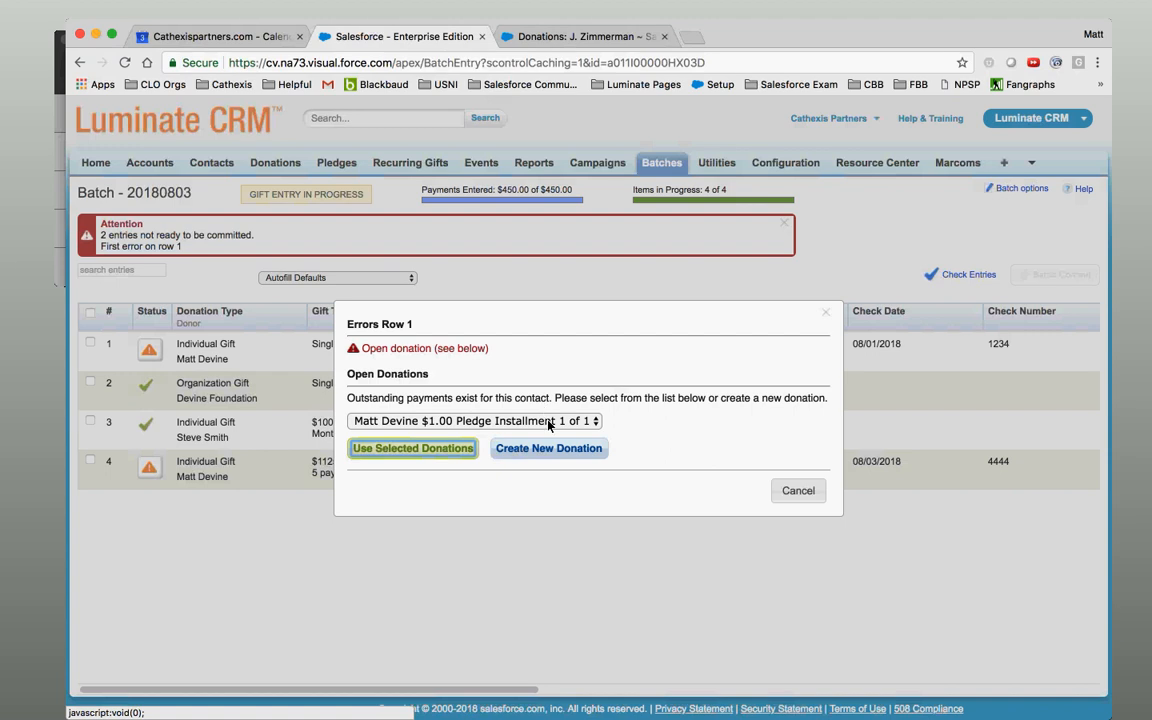
{"action": "left_click", "coordinate": [548, 421]}
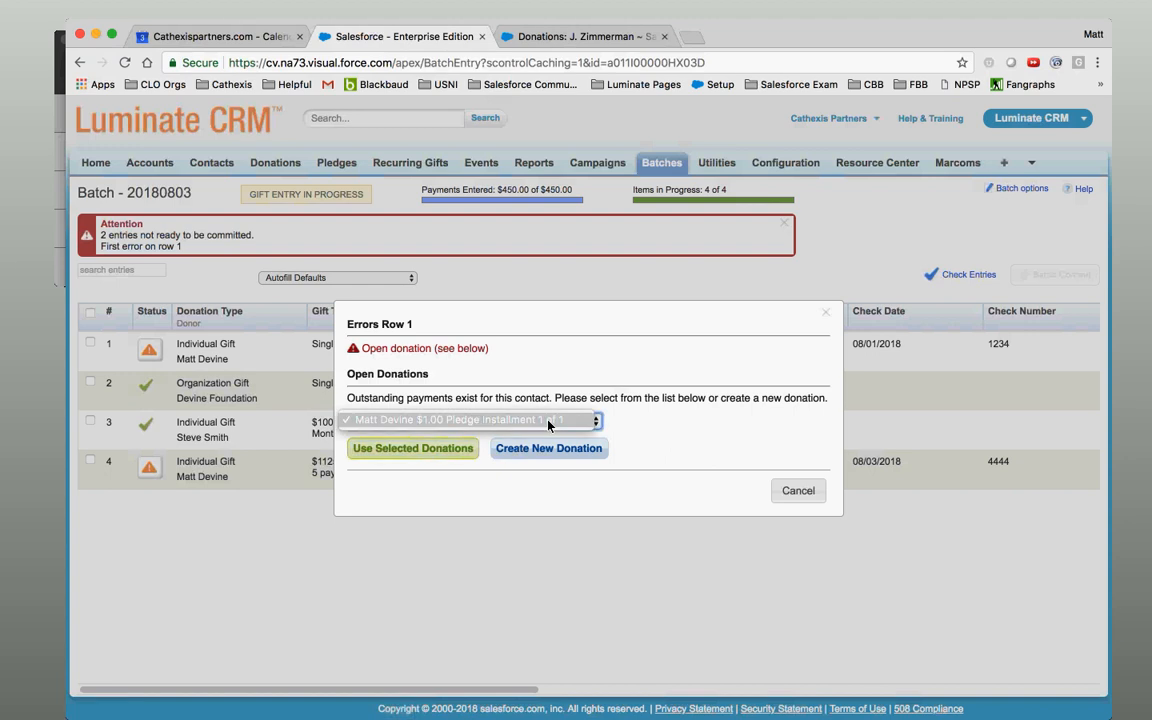
{"action": "left_click", "coordinate": [548, 421]}
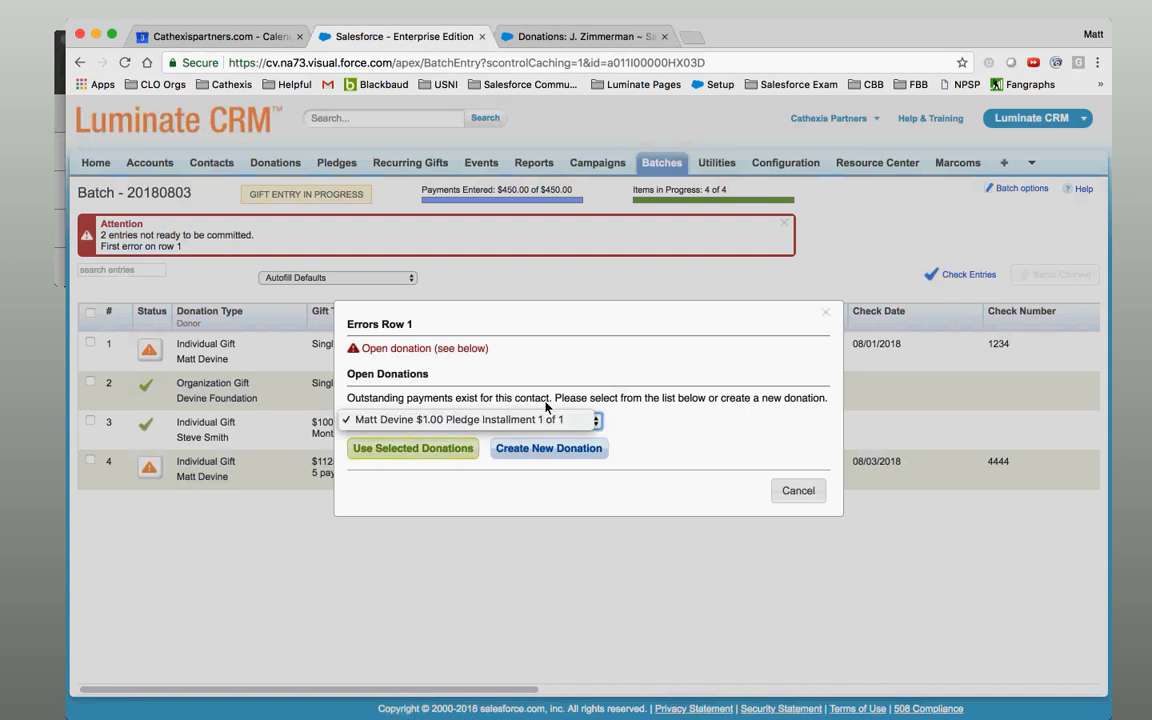
{"action": "left_click_drag", "start_coordinate": [513, 317], "coordinate": [544, 319]}
{"action": "left_click", "coordinate": [544, 319]}
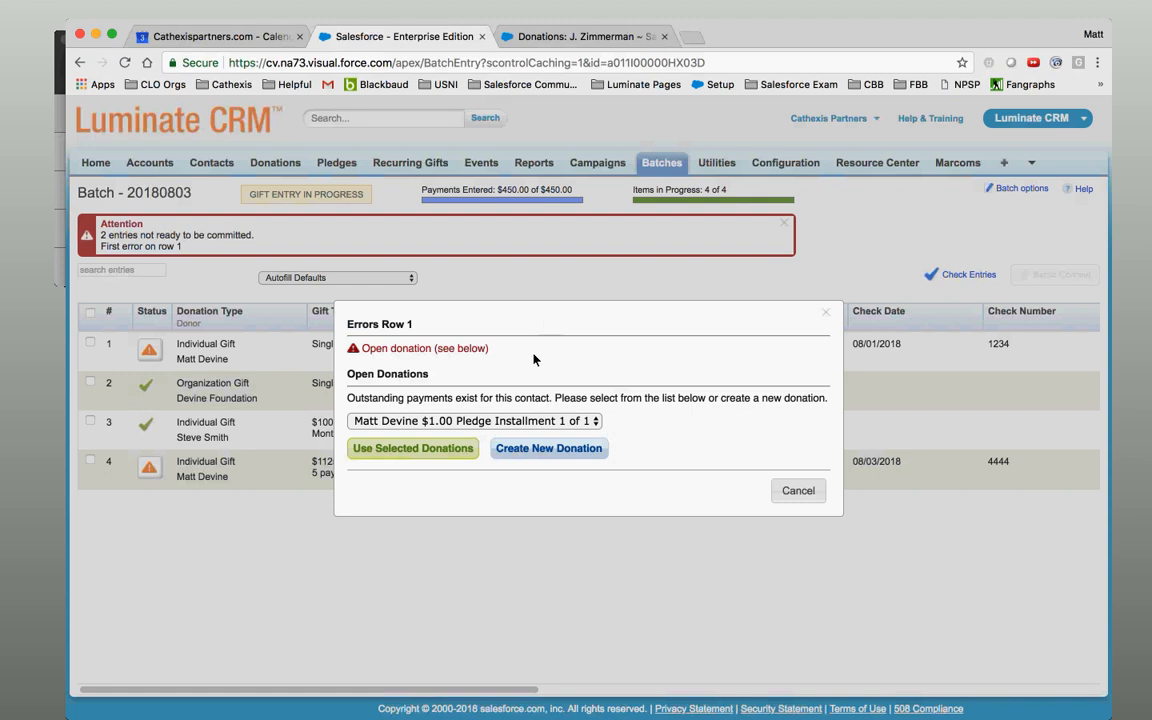
{"action": "left_click", "coordinate": [555, 449]}
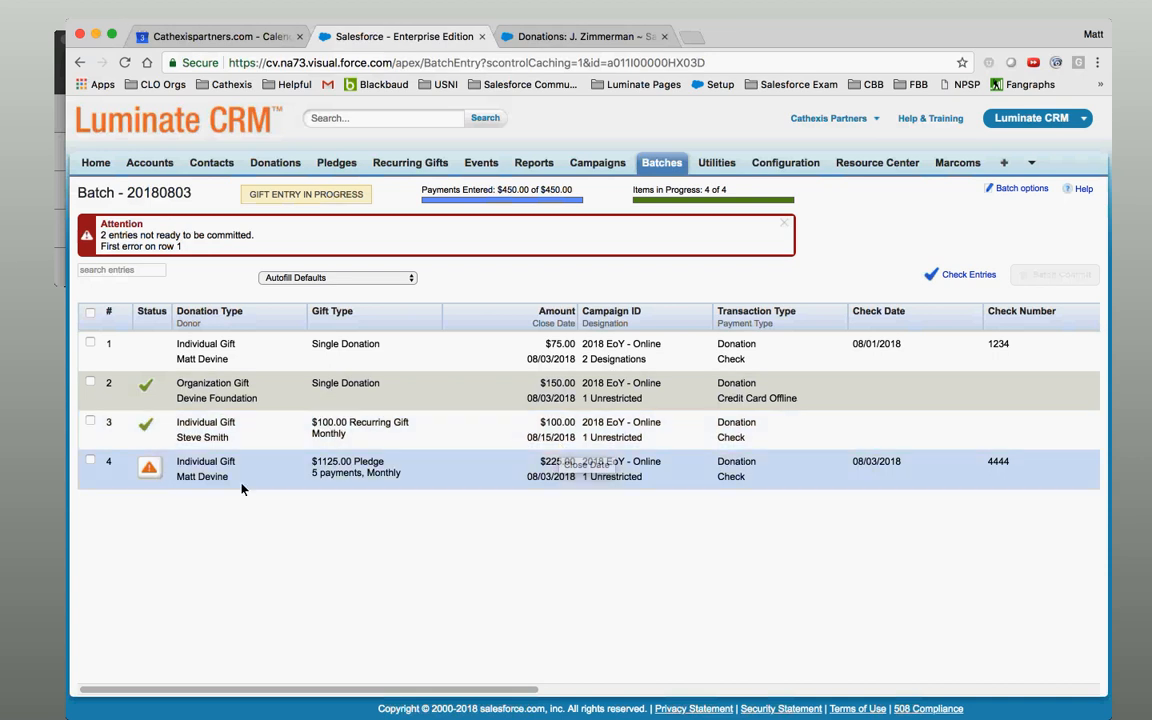
{"action": "left_click", "coordinate": [147, 470]}
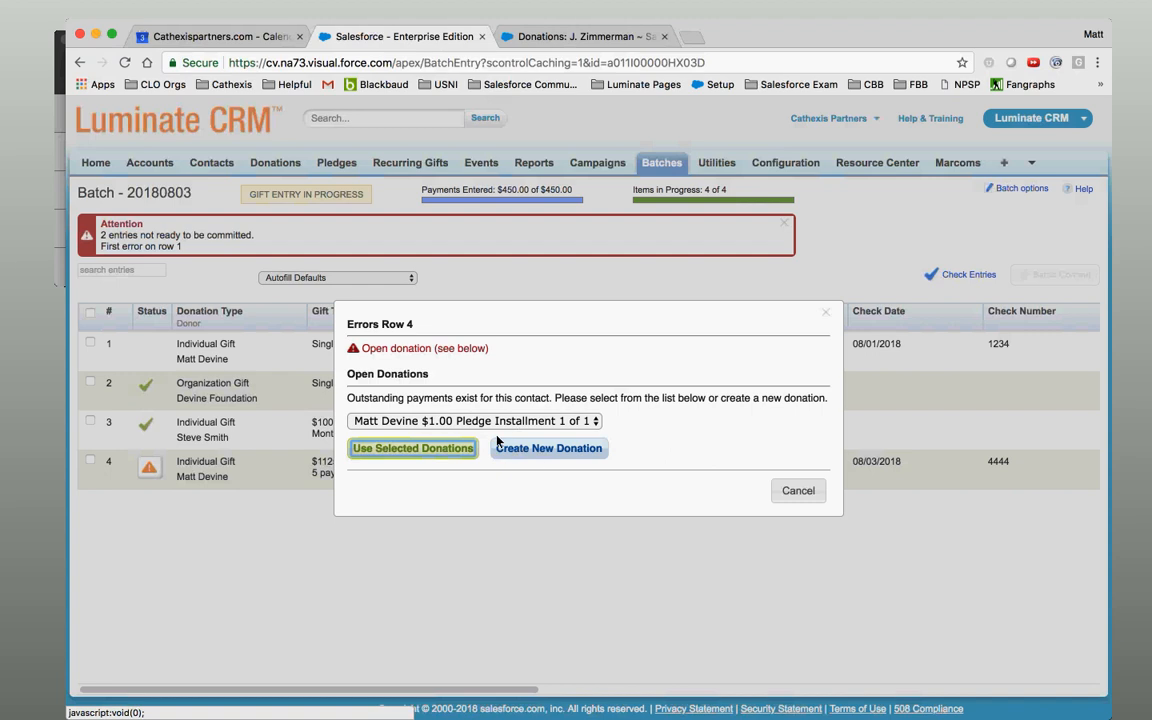
{"action": "left_click", "coordinate": [551, 450]}
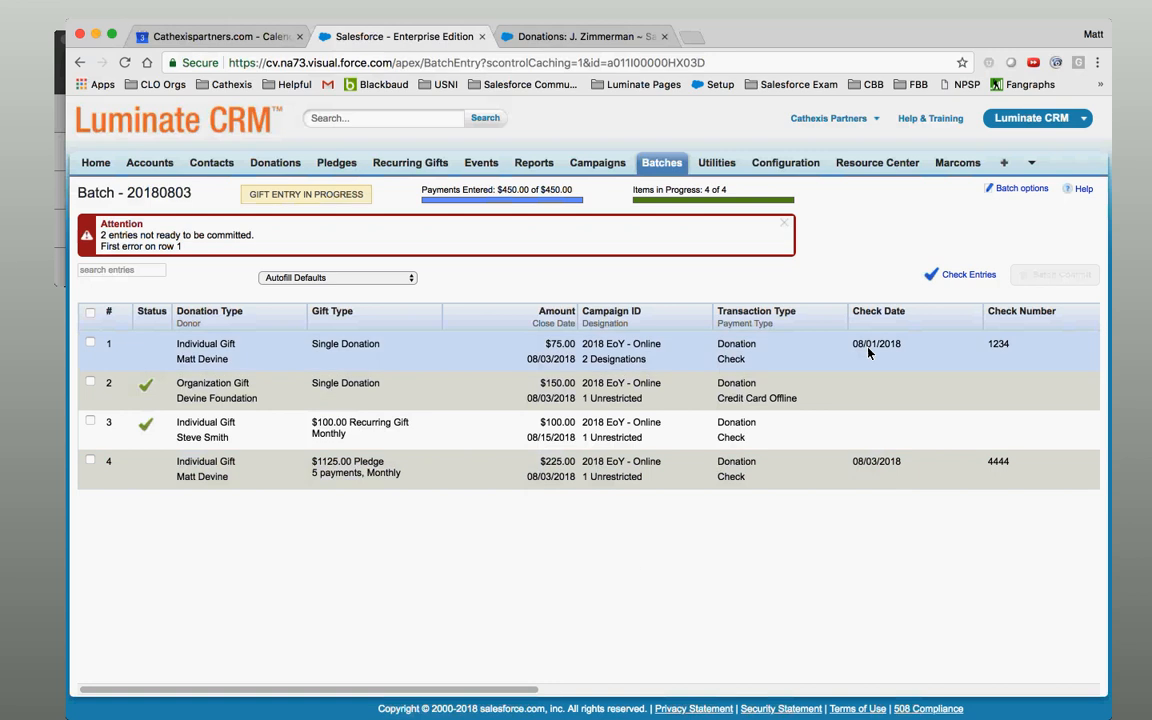
Recheck the entries and commit Batch - 20180803 with its four gifts.
{"action": "left_click", "coordinate": [968, 275]}
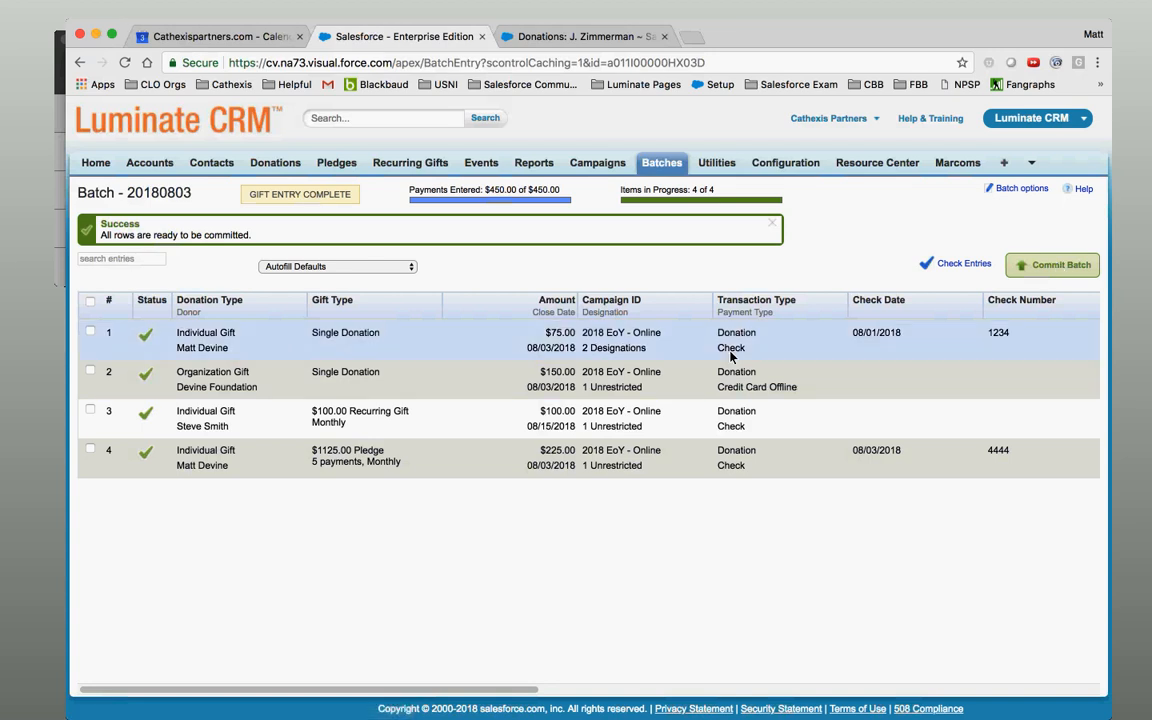
{"action": "left_click", "coordinate": [1037, 268]}
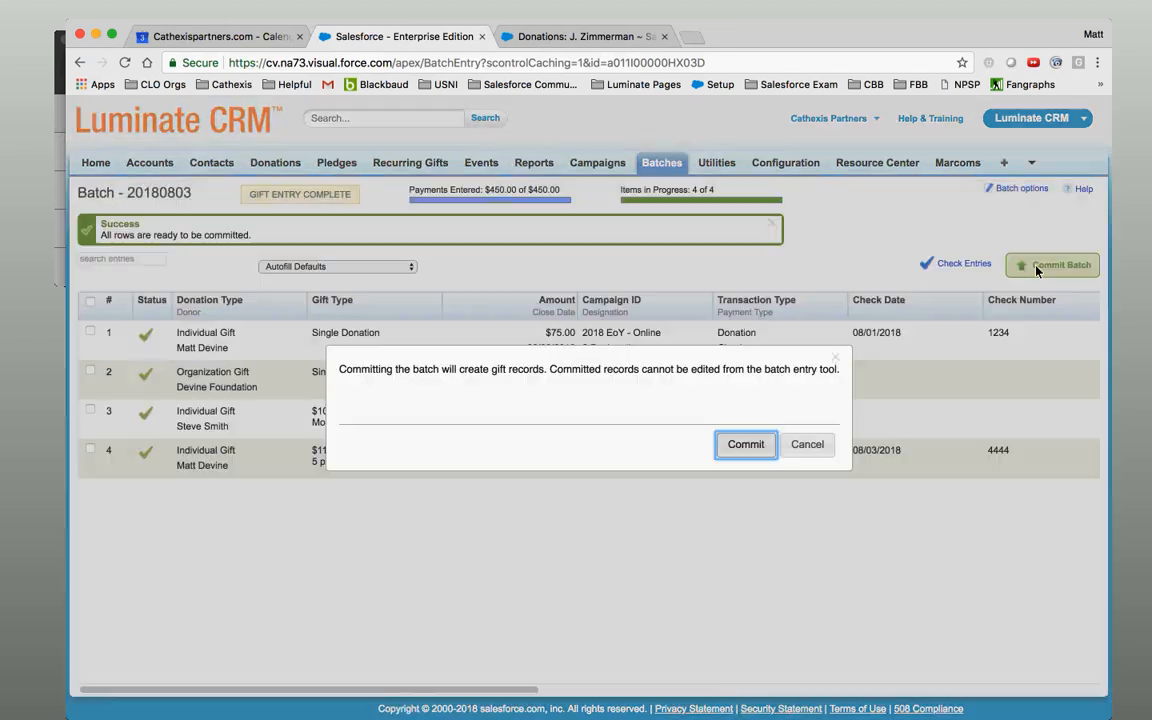
{"action": "left_click", "coordinate": [745, 444]}
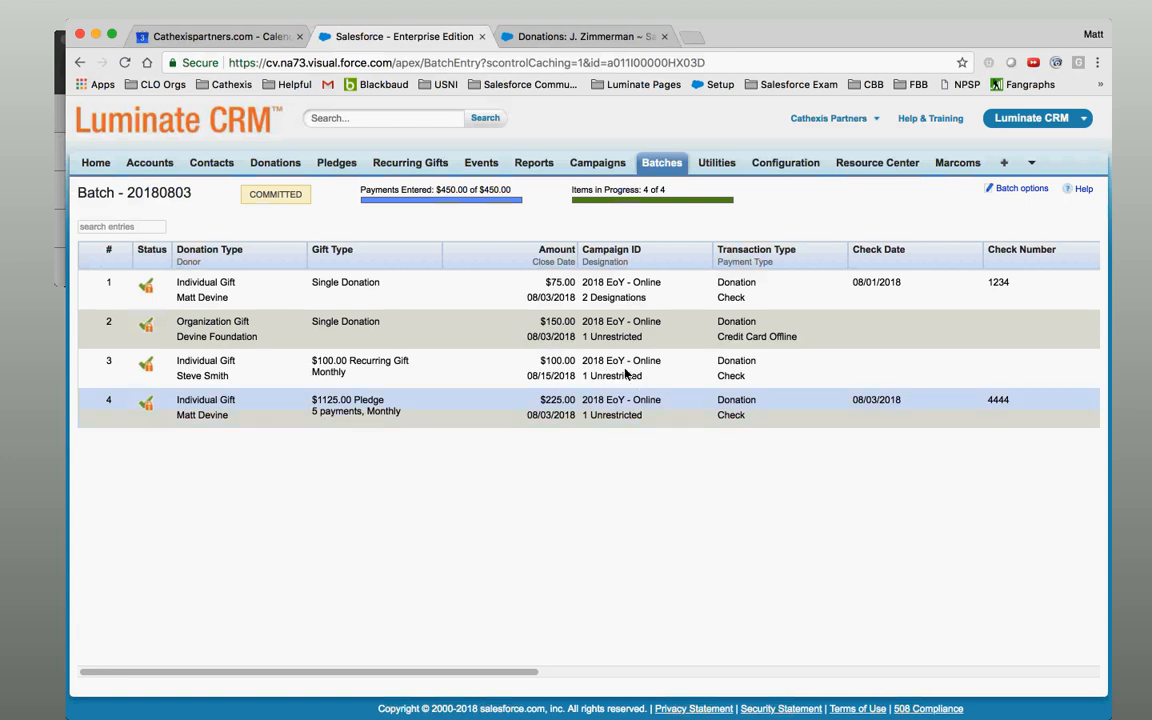
View the committed batch's record page and open its $75.00 single donation in a new tab.
{"action": "left_click", "coordinate": [1022, 189]}
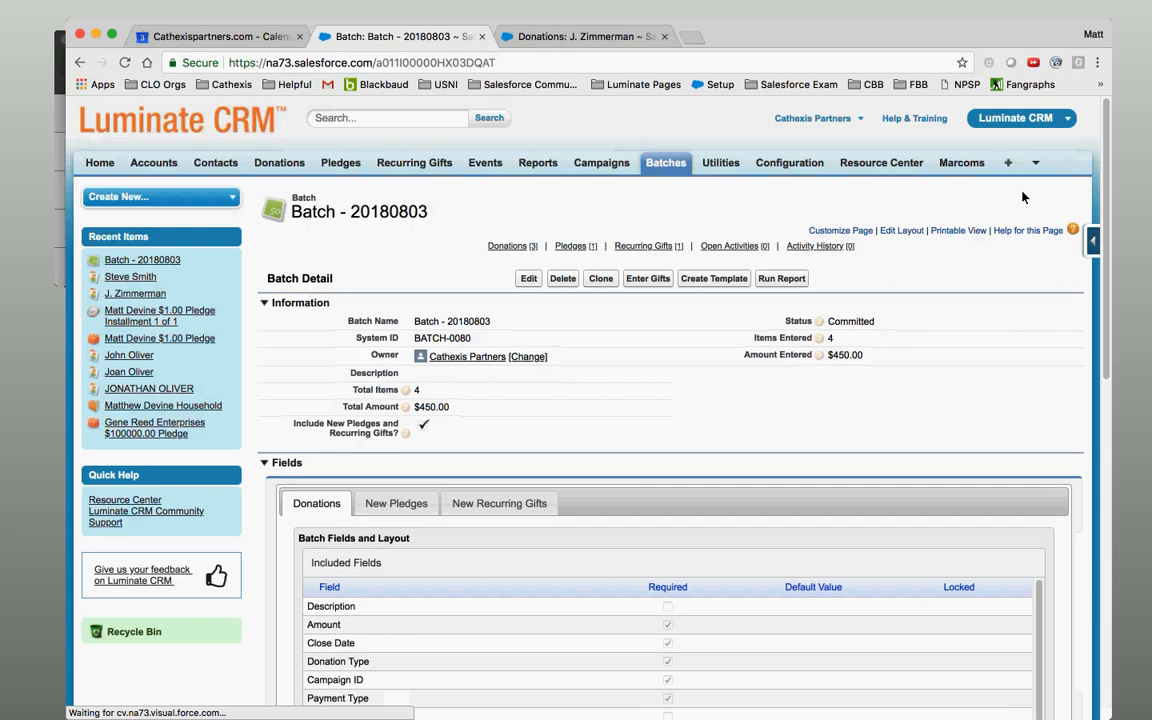
{"action": "left_click_drag", "start_coordinate": [1107, 198], "coordinate": [1107, 230]}
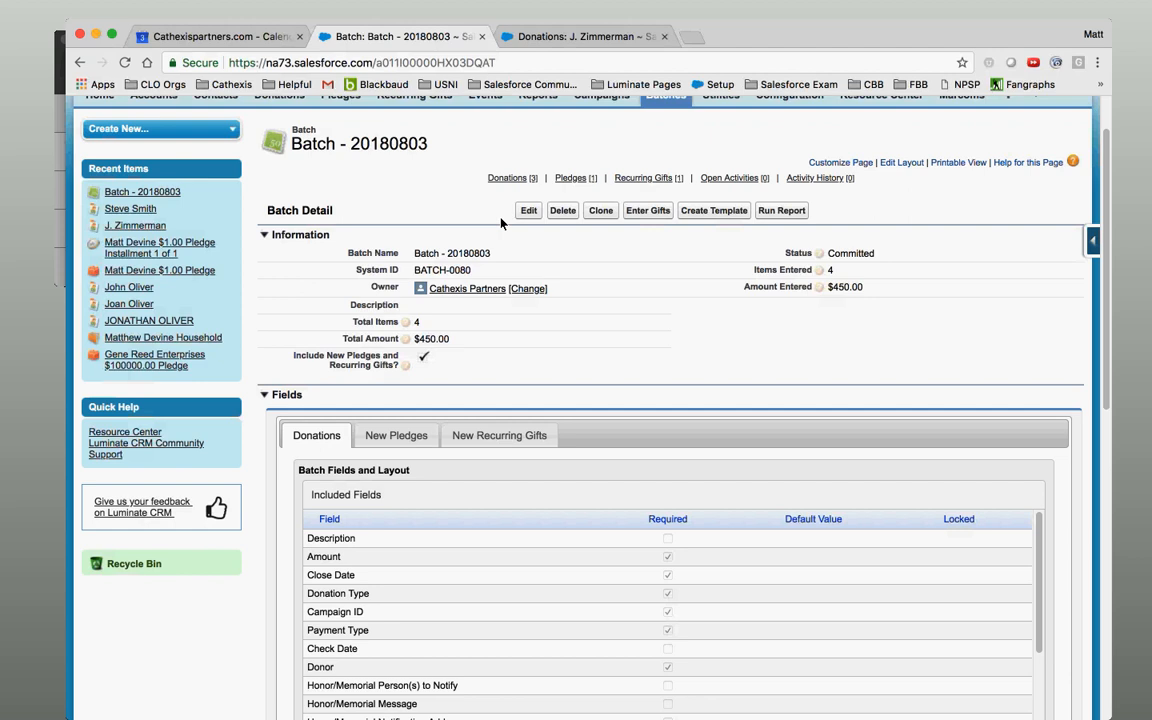
{"action": "mouse_move", "coordinate": [505, 181]}
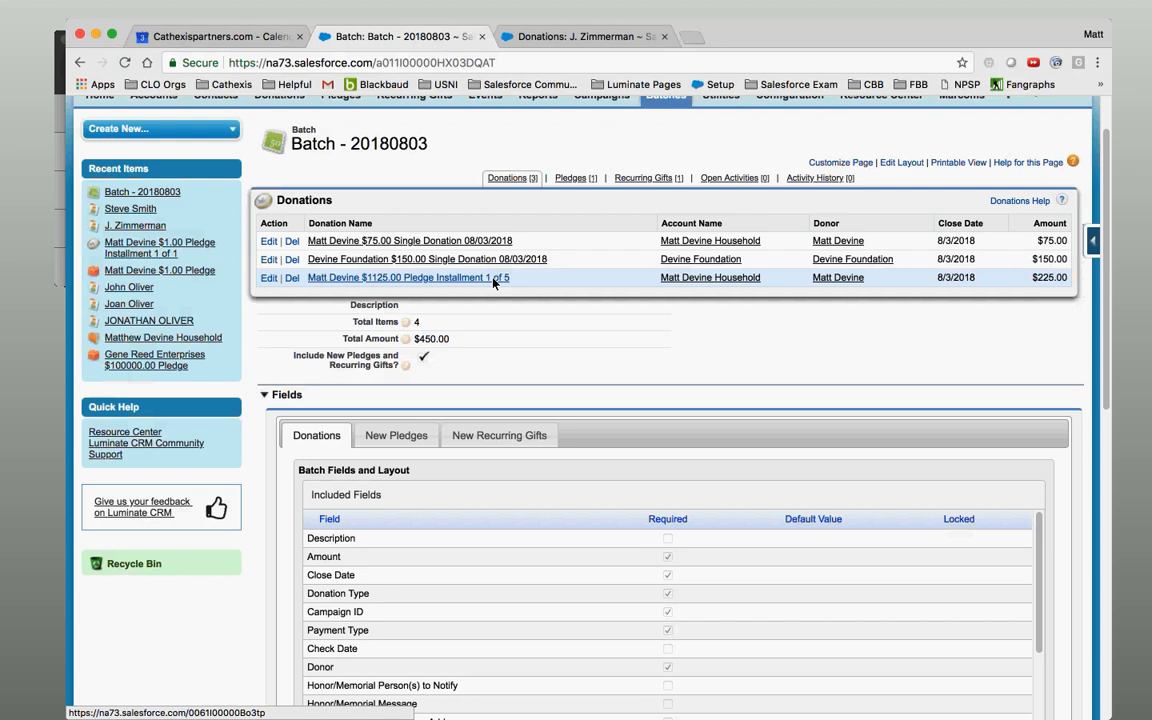
{"action": "mouse_move", "coordinate": [578, 180]}
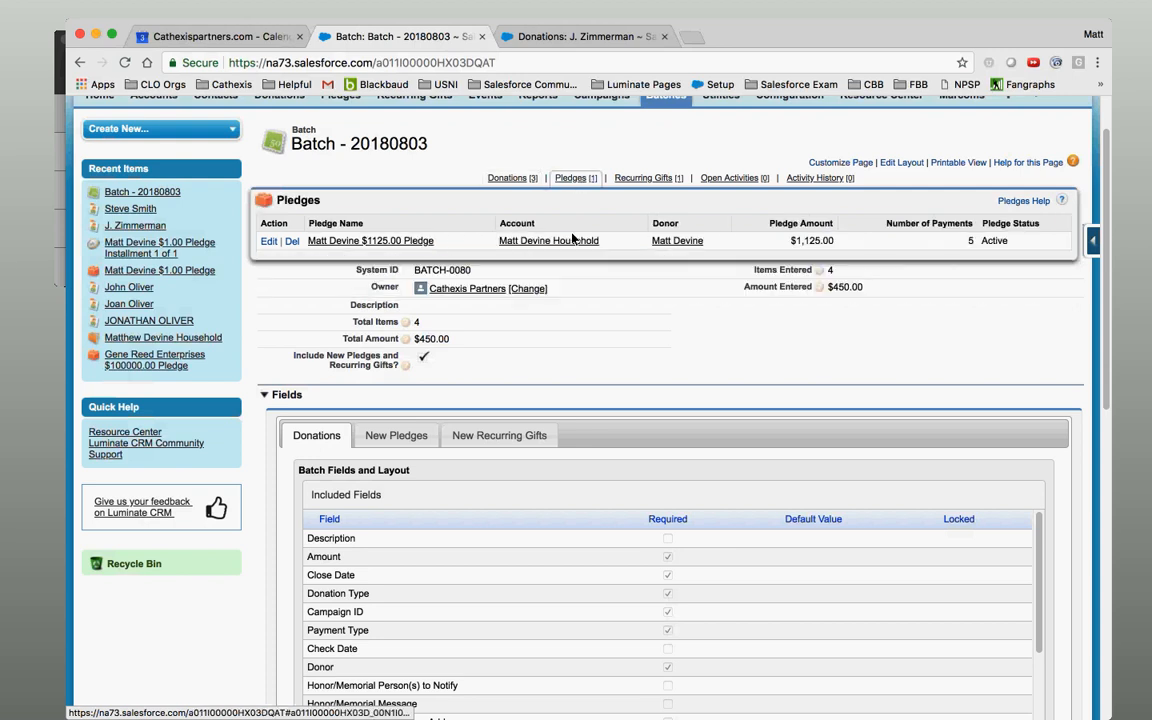
{"action": "mouse_move", "coordinate": [636, 180]}
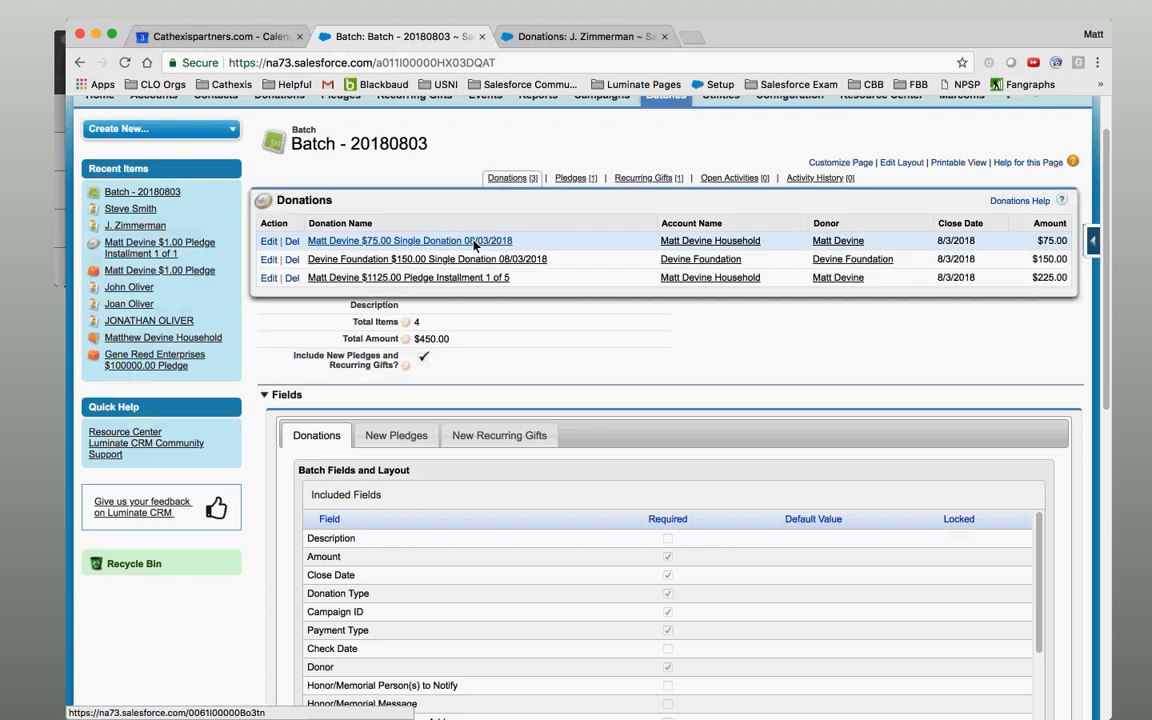
{"action": "left_click", "coordinate": [475, 245], "text": "super"}
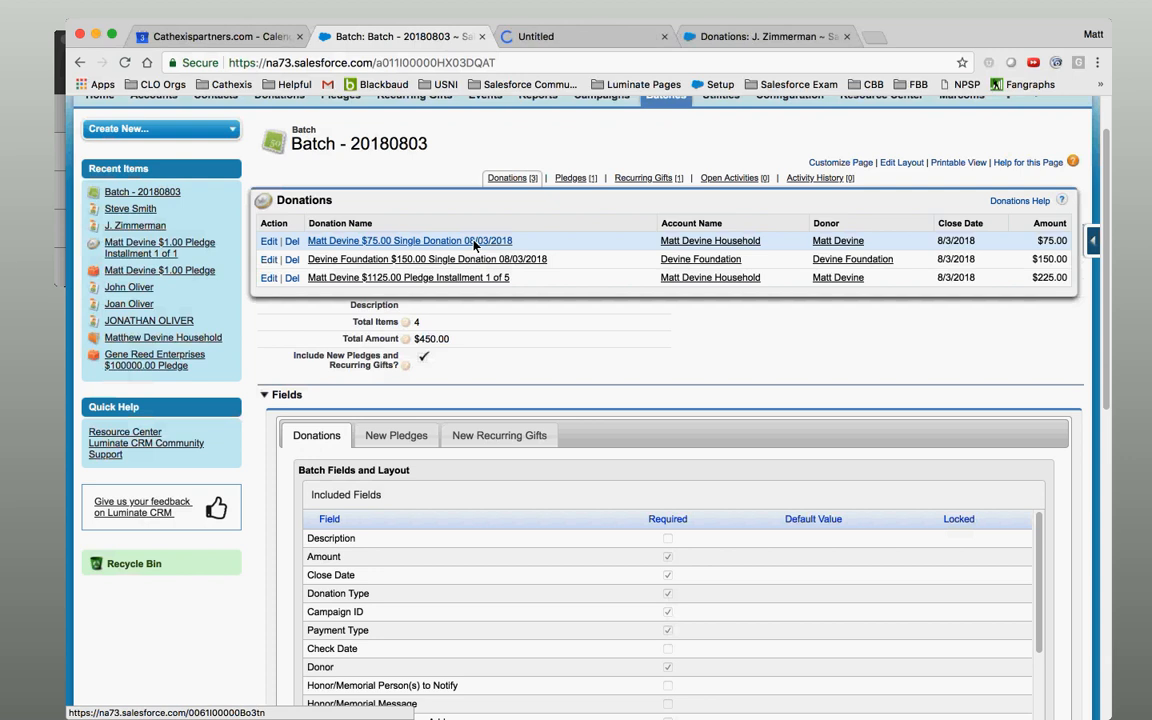
Review the $75.00 donation record's Received stage and check payment details.
{"action": "left_click", "coordinate": [549, 37]}
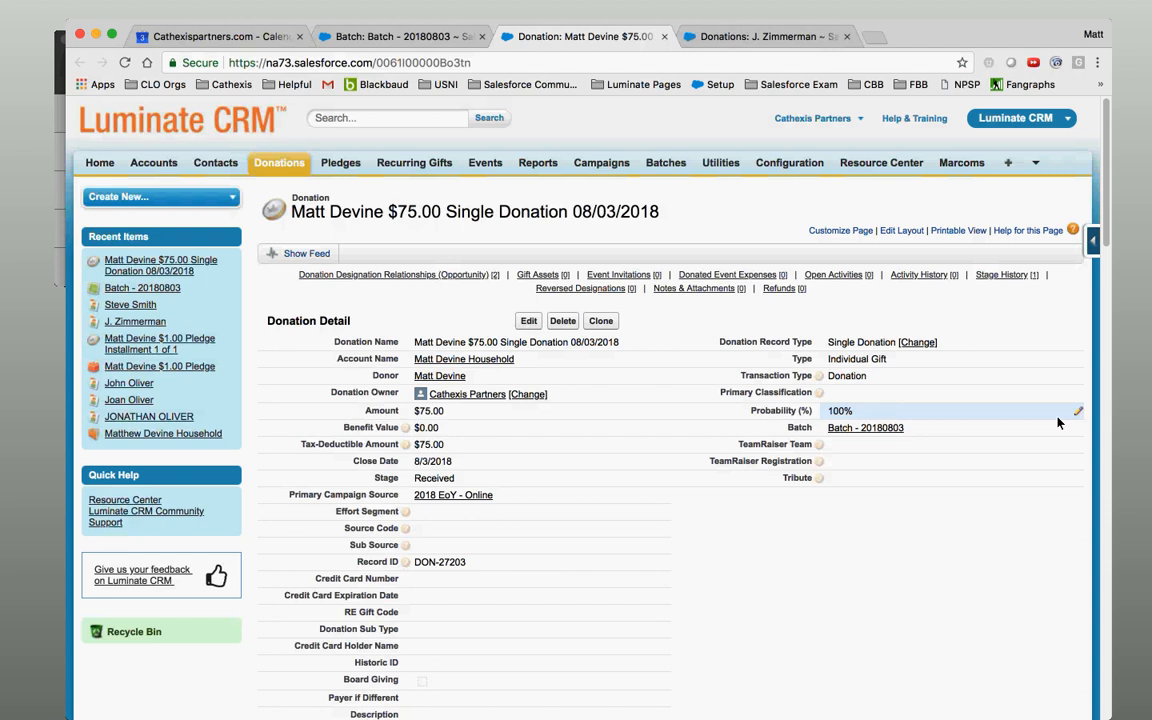
{"action": "scroll", "coordinate": [1114, 300], "scroll_direction": "down", "scroll_amount": 5}
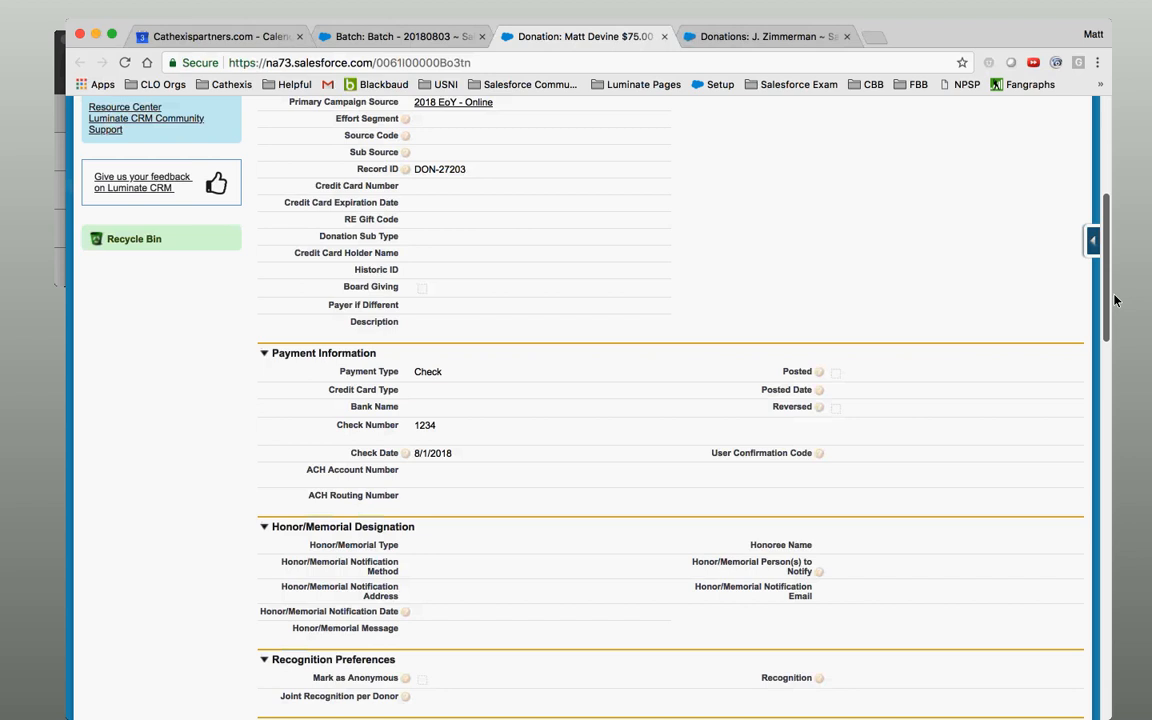
{"action": "left_click_drag", "start_coordinate": [1114, 296], "coordinate": [1114, 294]}
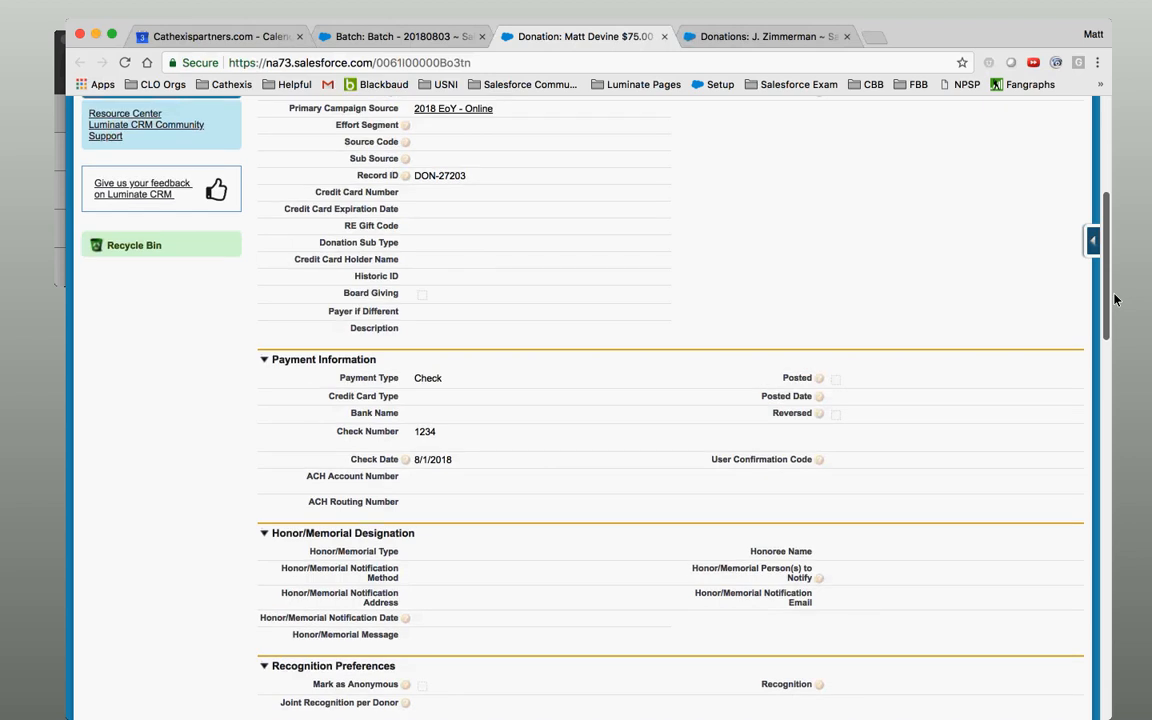
{"action": "left_click_drag", "start_coordinate": [1114, 300], "coordinate": [1120, 212]}
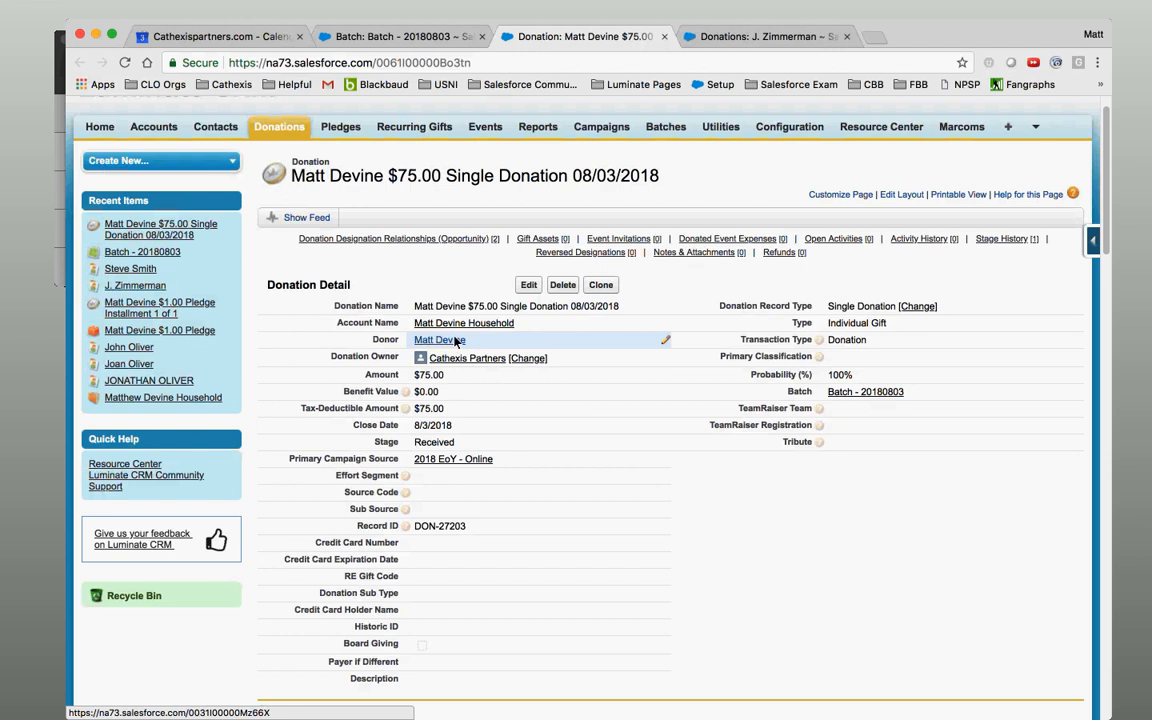
Set the donation's Benefit Value to $25.00, leaving a $50.00 tax-deductible amount.
{"action": "double_click", "coordinate": [430, 397]}
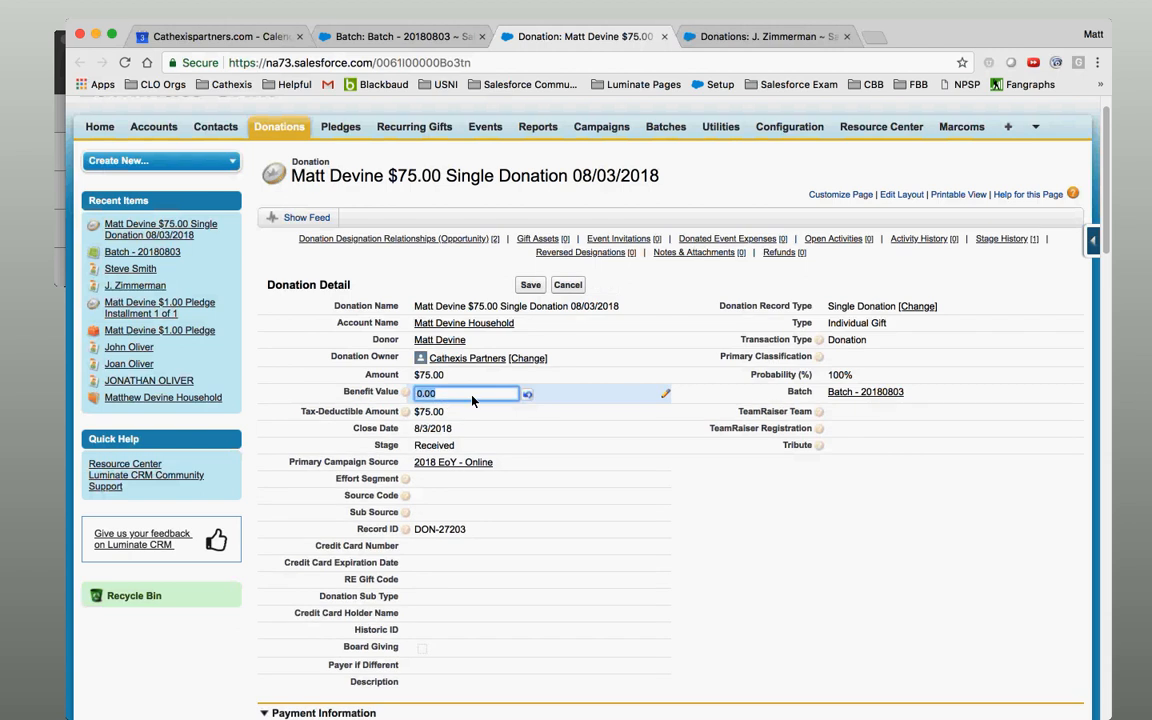
{"action": "type", "text": "25"}
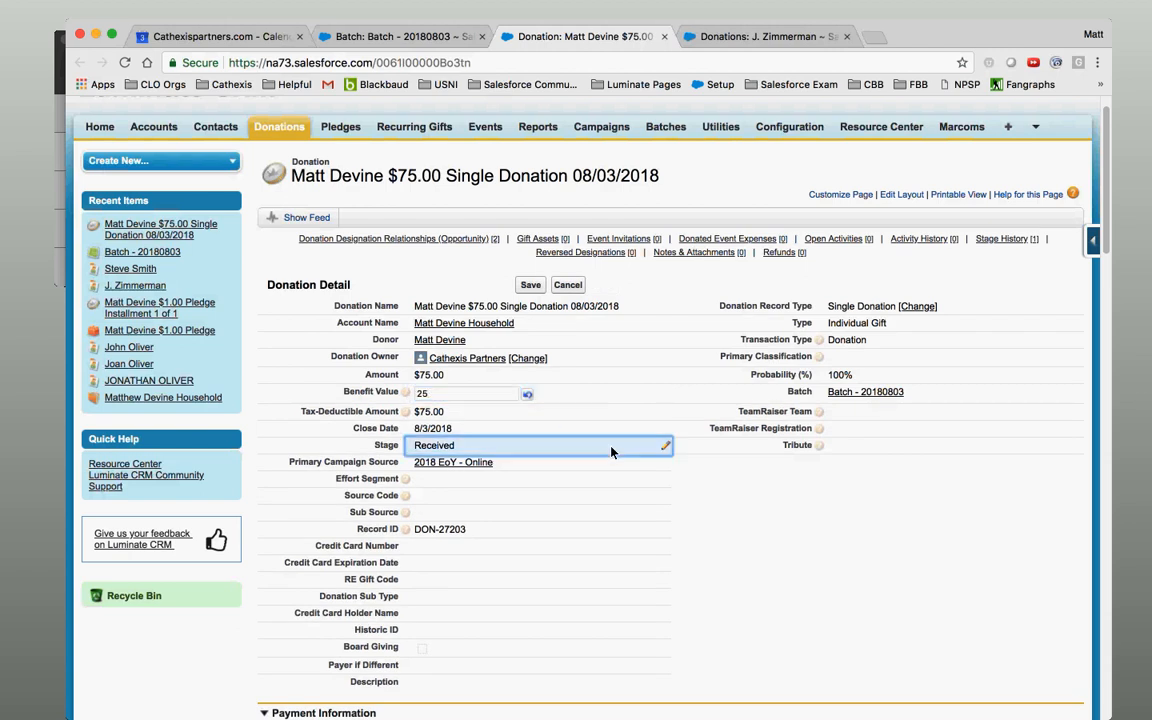
{"action": "double_click", "coordinate": [612, 452]}
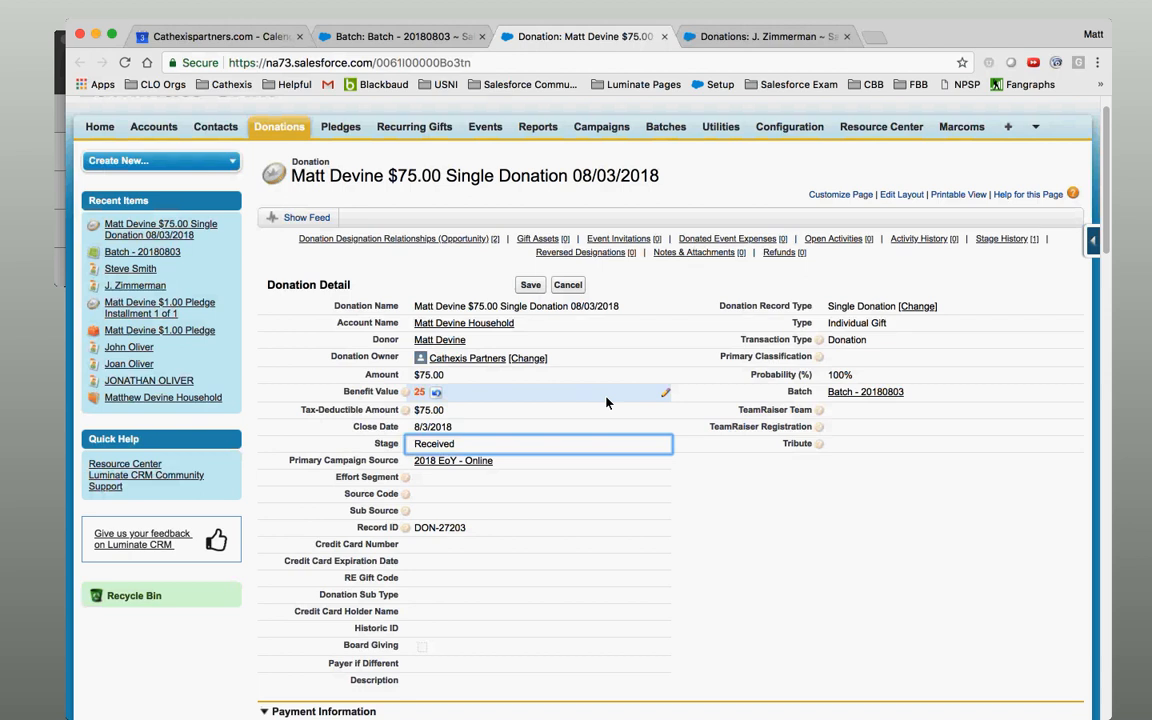
{"action": "left_click", "coordinate": [530, 285]}
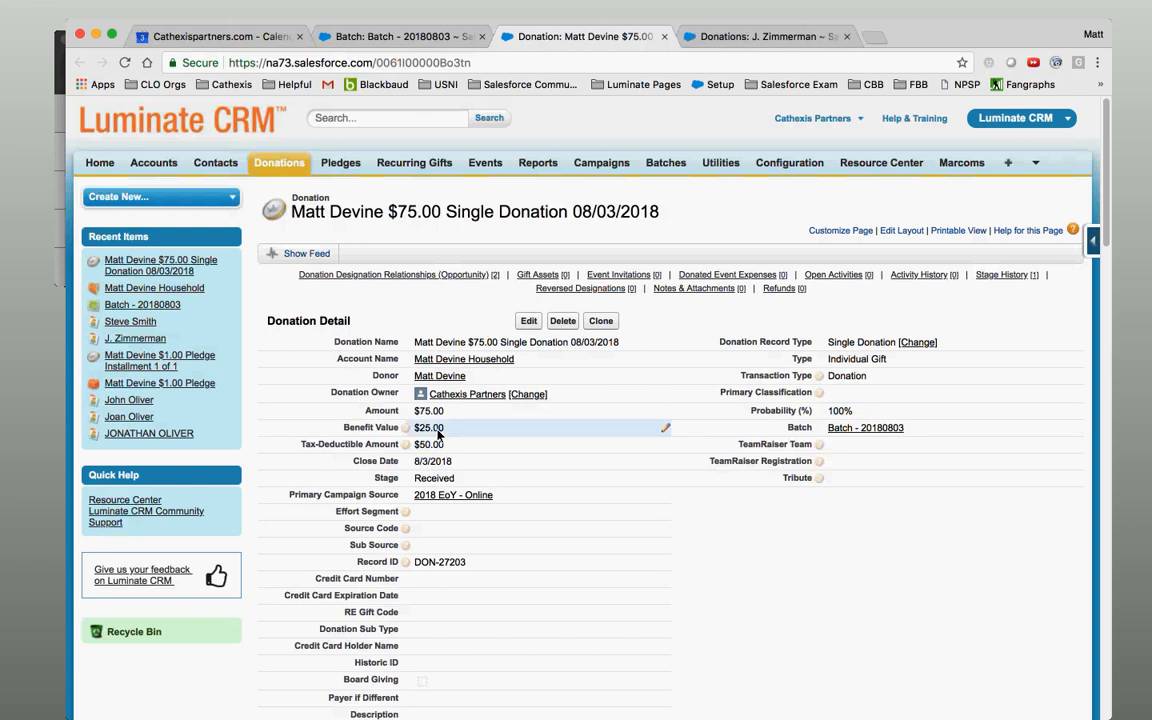
{"action": "mouse_move", "coordinate": [407, 428]}
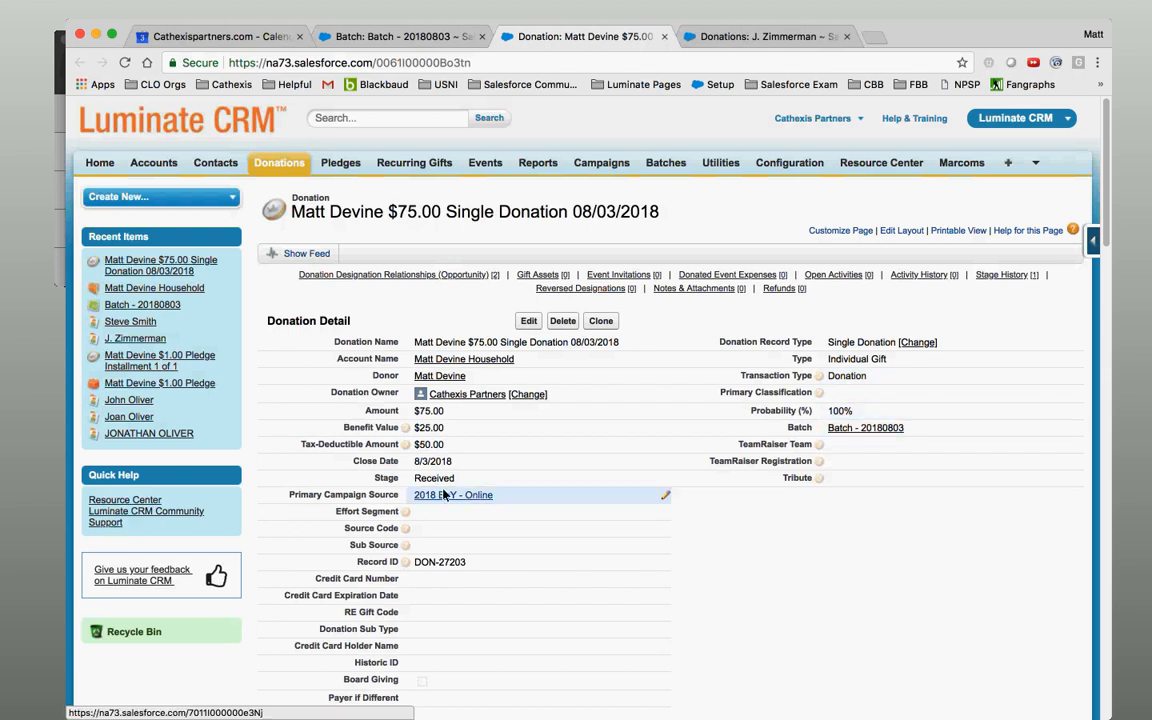
Open Batch - 20180803 from the donation in its own tab, showing 4 items totalling $450.00.
{"action": "mouse_move", "coordinate": [861, 433]}
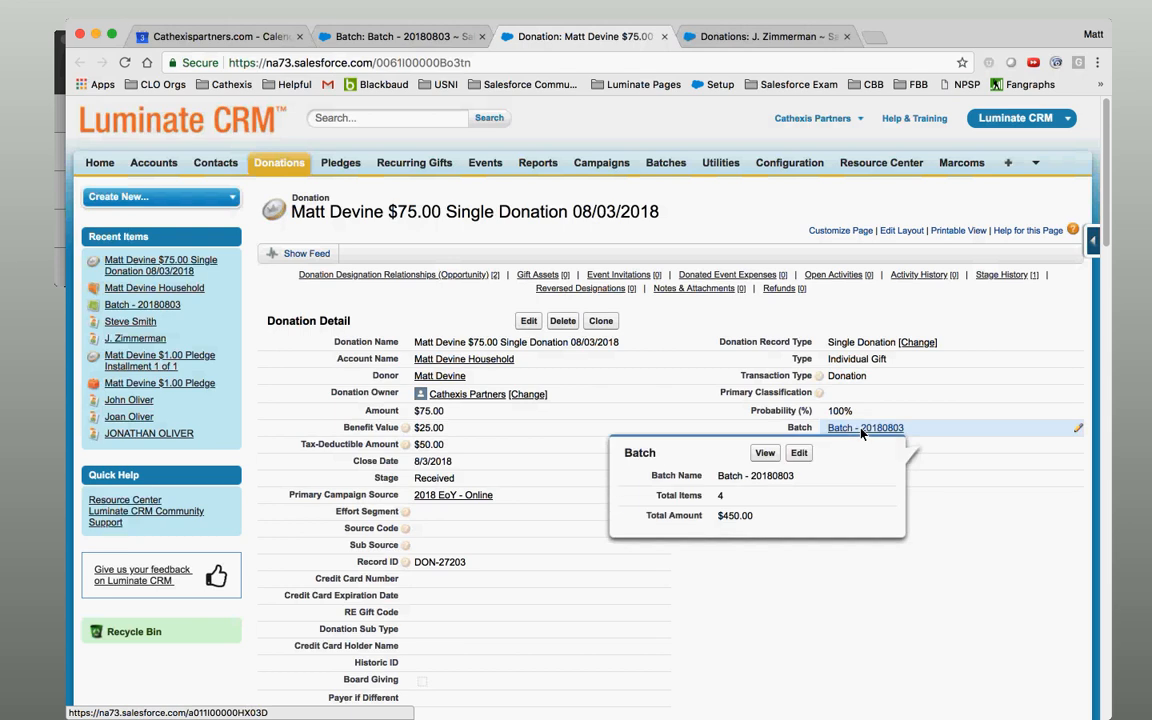
{"action": "left_click", "coordinate": [861, 433], "text": "super"}
{"action": "left_click", "coordinate": [721, 37]}
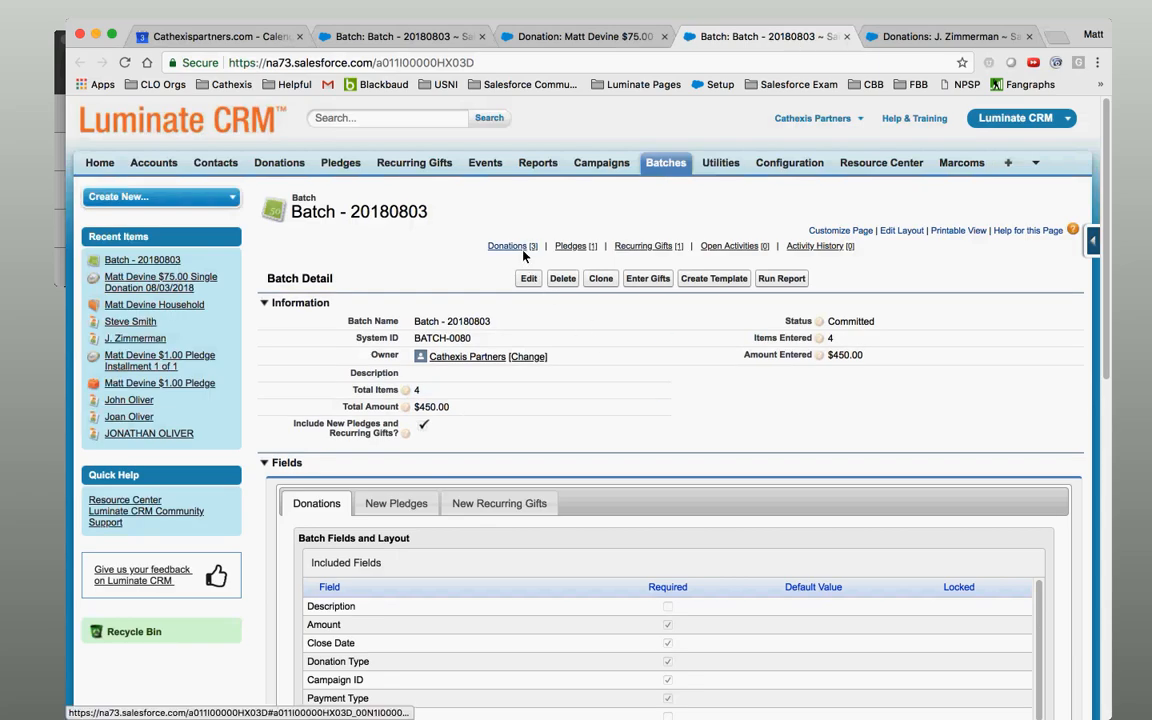
Return to the $75.00 donation and bring its Payment Information section into view.
{"action": "mouse_move", "coordinate": [524, 254]}
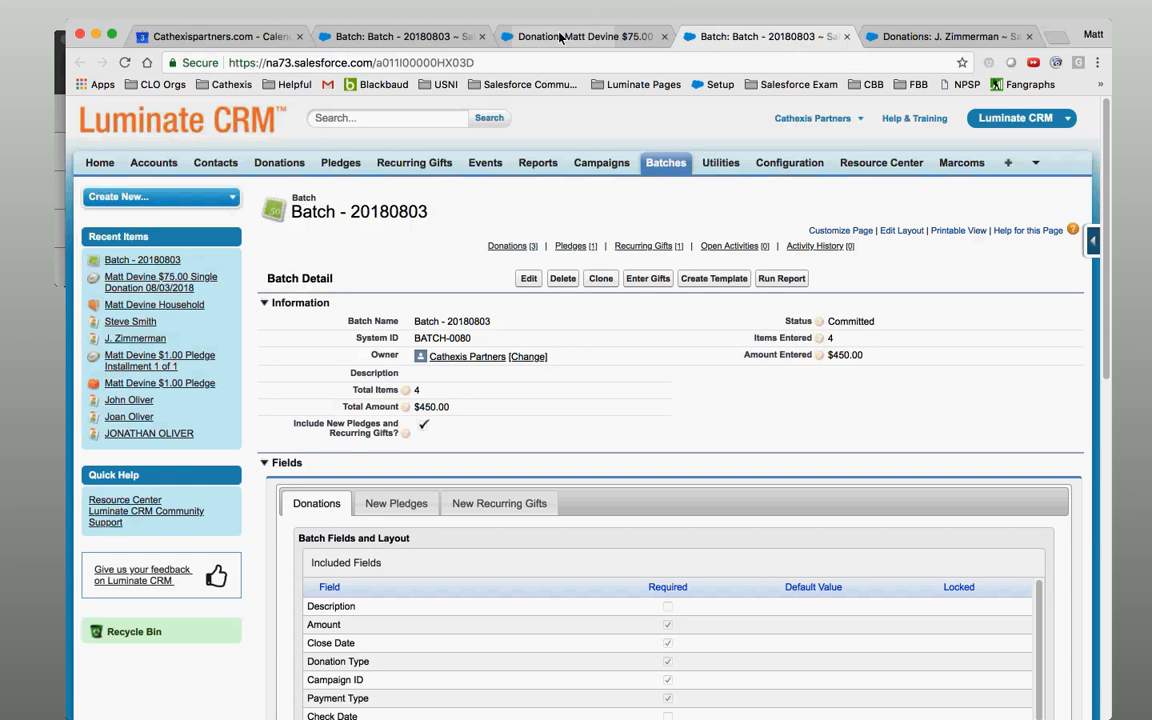
{"action": "left_click", "coordinate": [498, 30]}
{"action": "left_click_drag", "start_coordinate": [1107, 204], "coordinate": [1122, 347]}
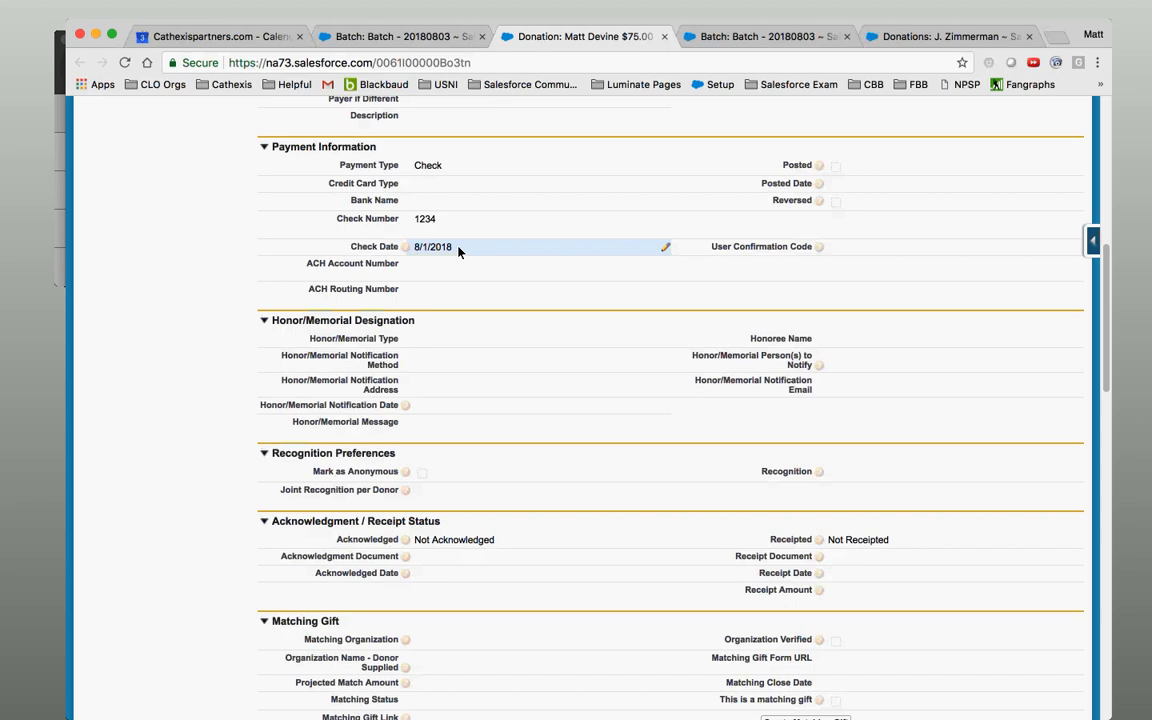
{"action": "double_click", "coordinate": [453, 187]}
{"action": "left_click", "coordinate": [603, 269]}
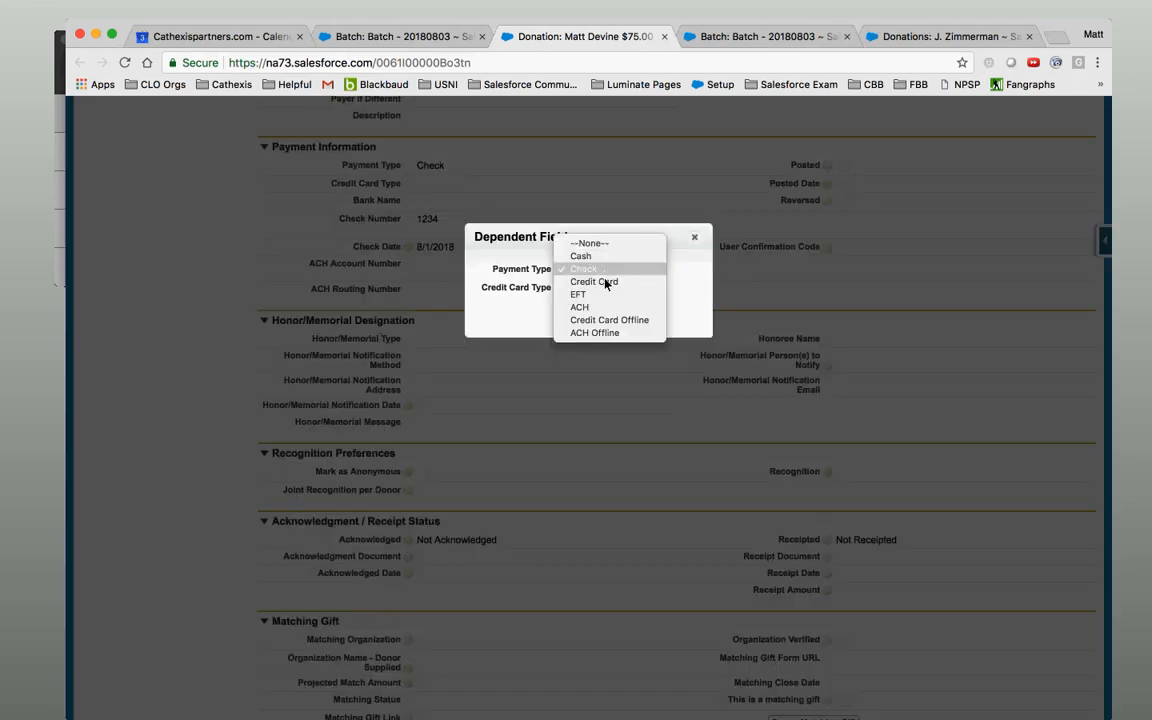
{"action": "left_click", "coordinate": [606, 284]}
{"action": "left_click", "coordinate": [606, 287]}
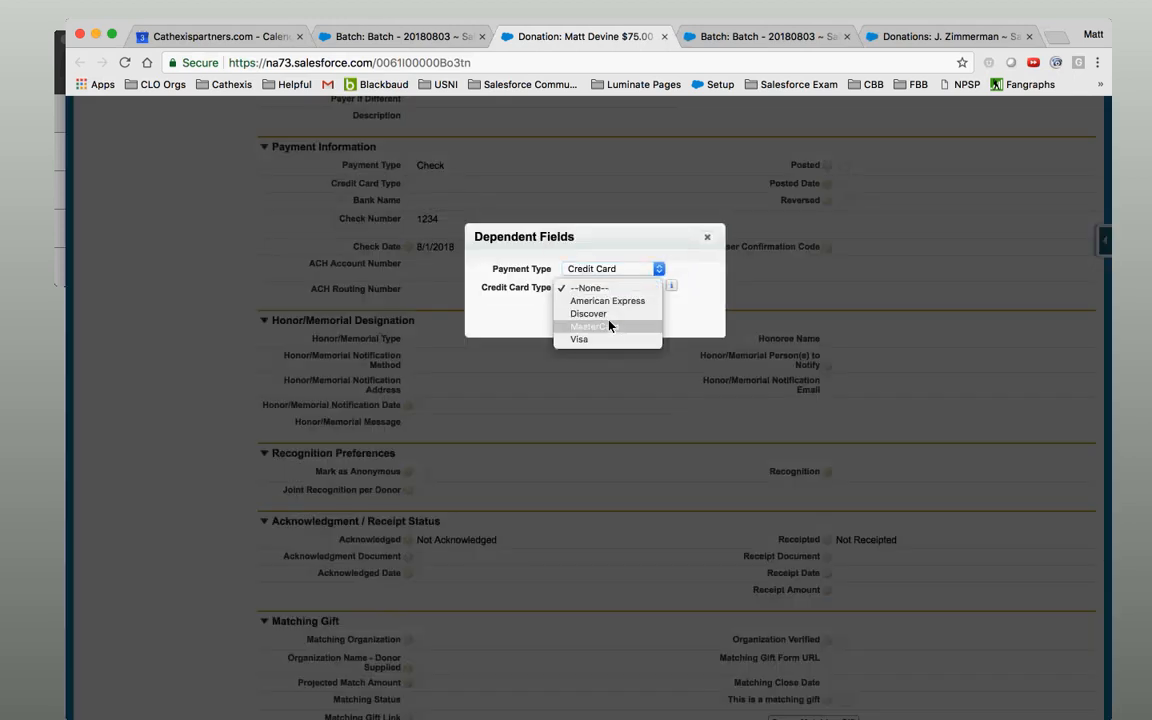
{"action": "left_click", "coordinate": [609, 327]}
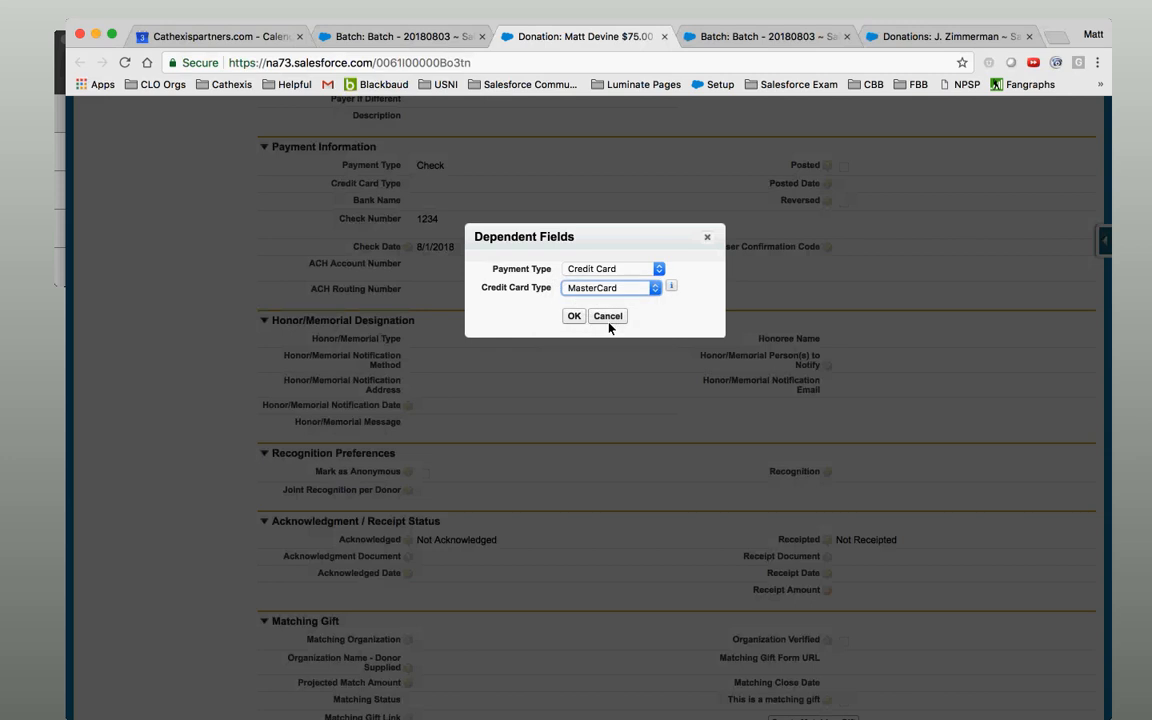
{"action": "left_click", "coordinate": [610, 319]}
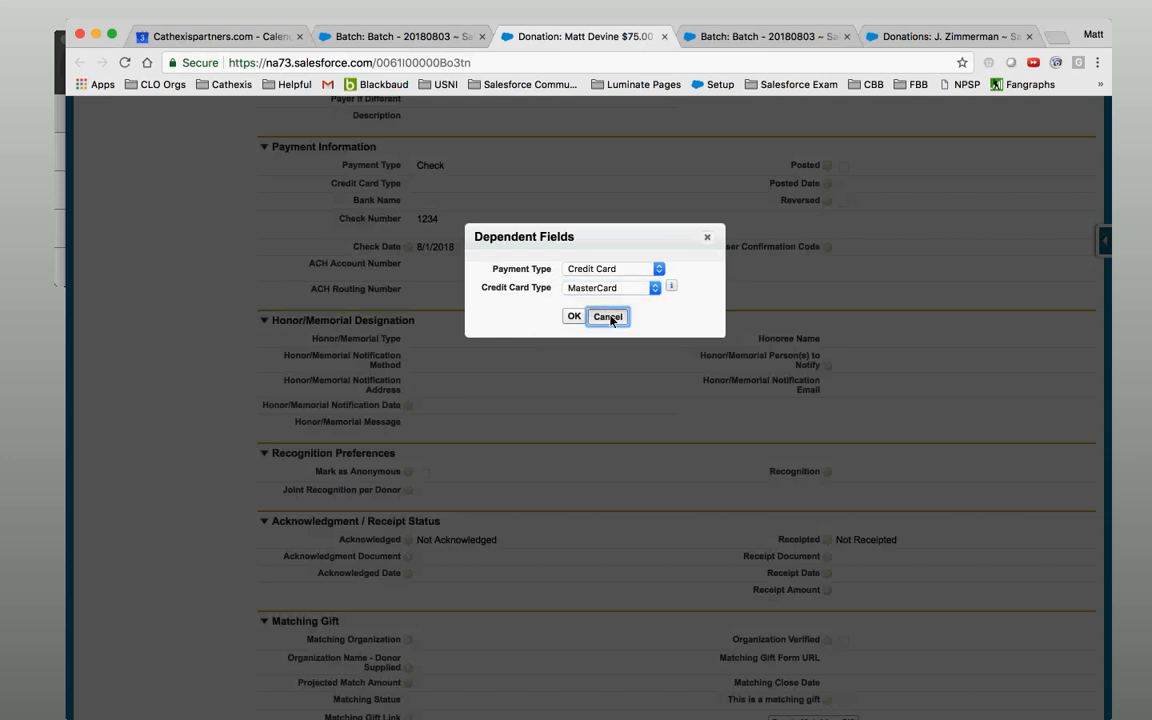
{"action": "scroll", "coordinate": [655, 309], "scroll_direction": "down", "scroll_amount": 4}
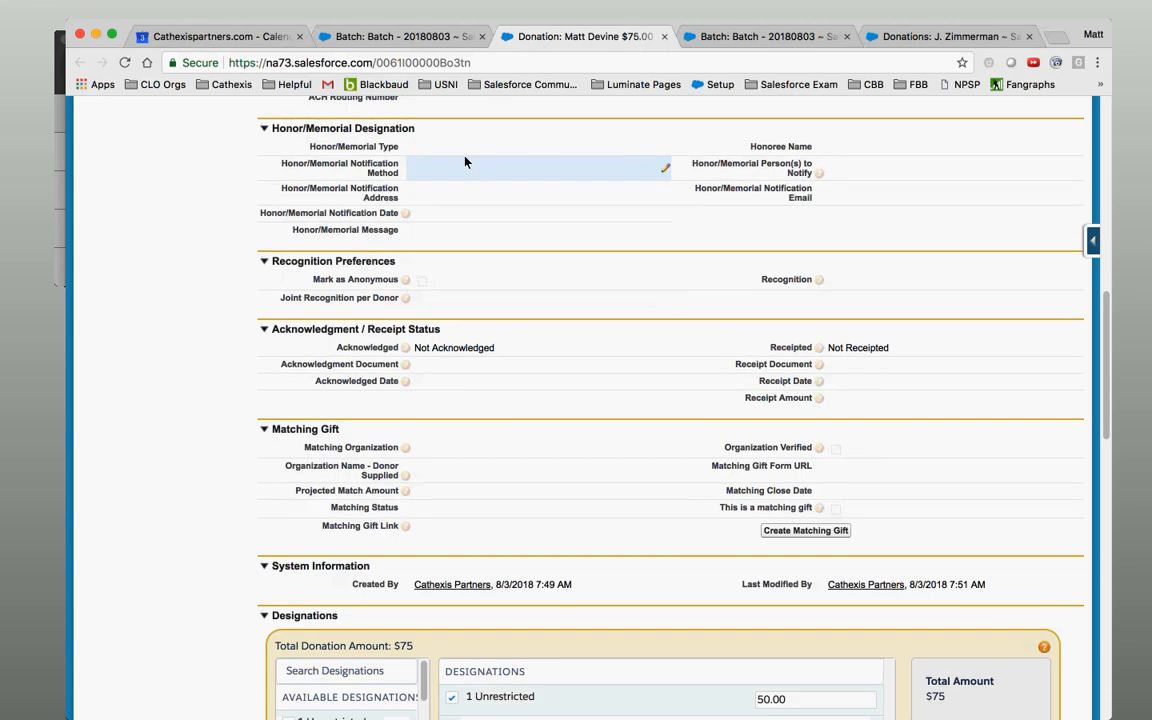
{"action": "double_click", "coordinate": [465, 155]}
{"action": "left_click", "coordinate": [462, 149]}
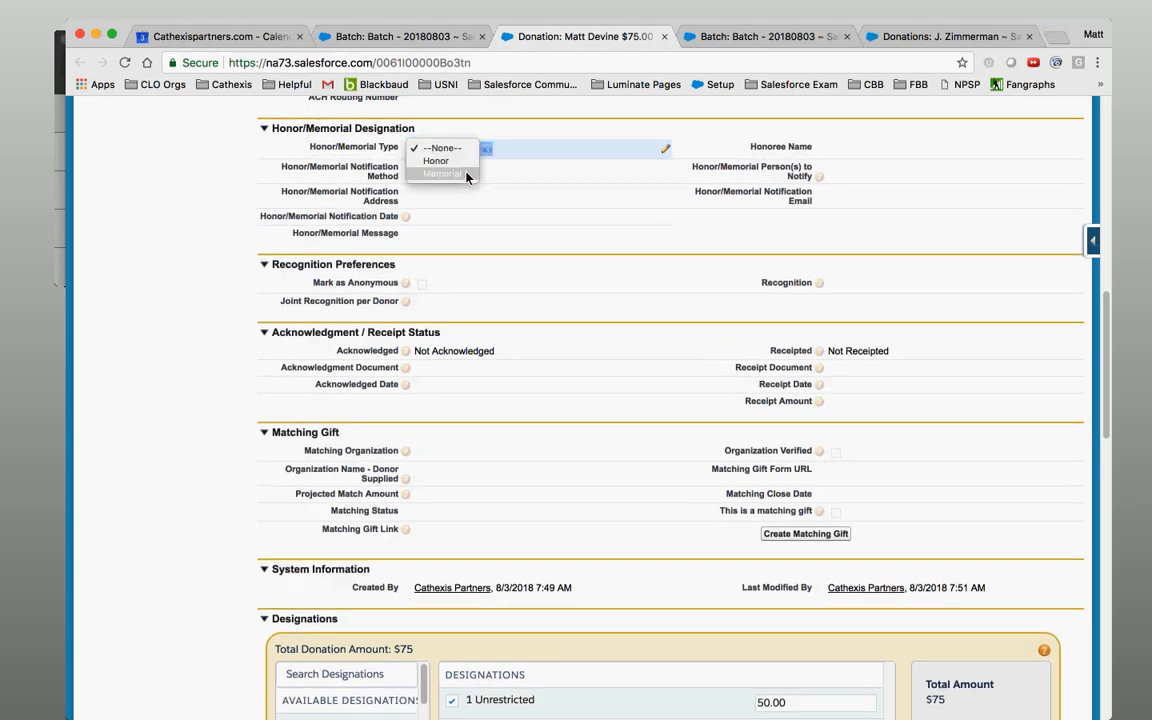
{"action": "left_click", "coordinate": [482, 188]}
{"action": "double_click", "coordinate": [480, 170]}
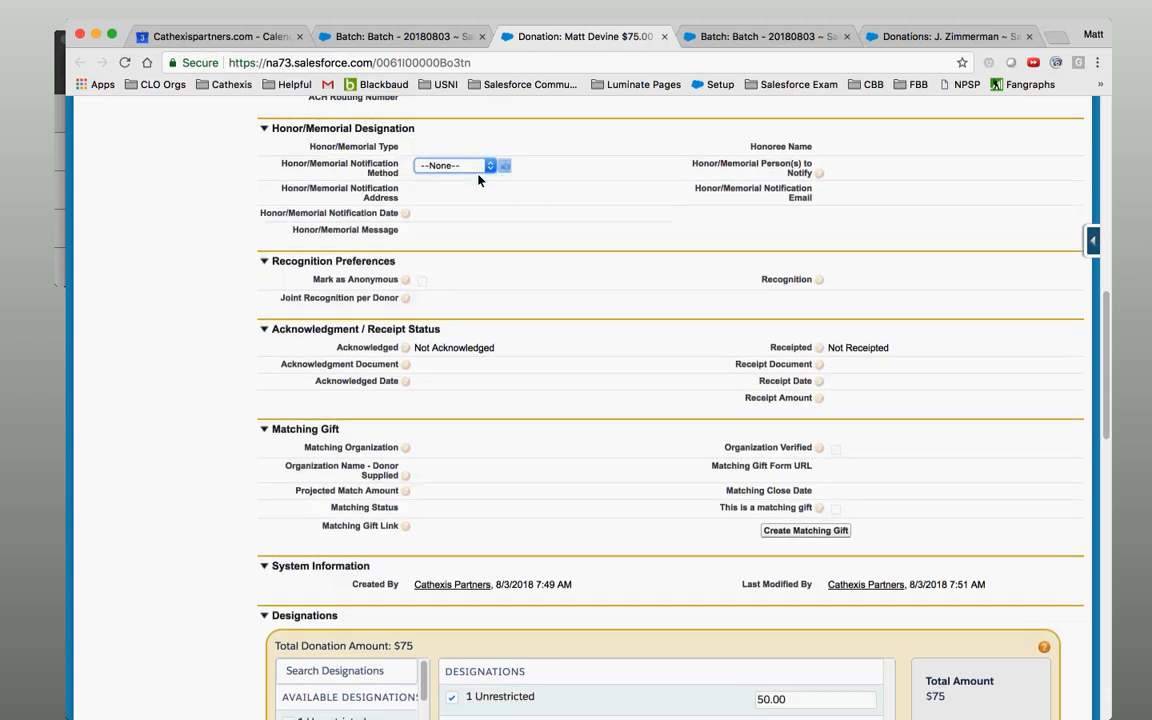
{"action": "left_click", "coordinate": [477, 168]}
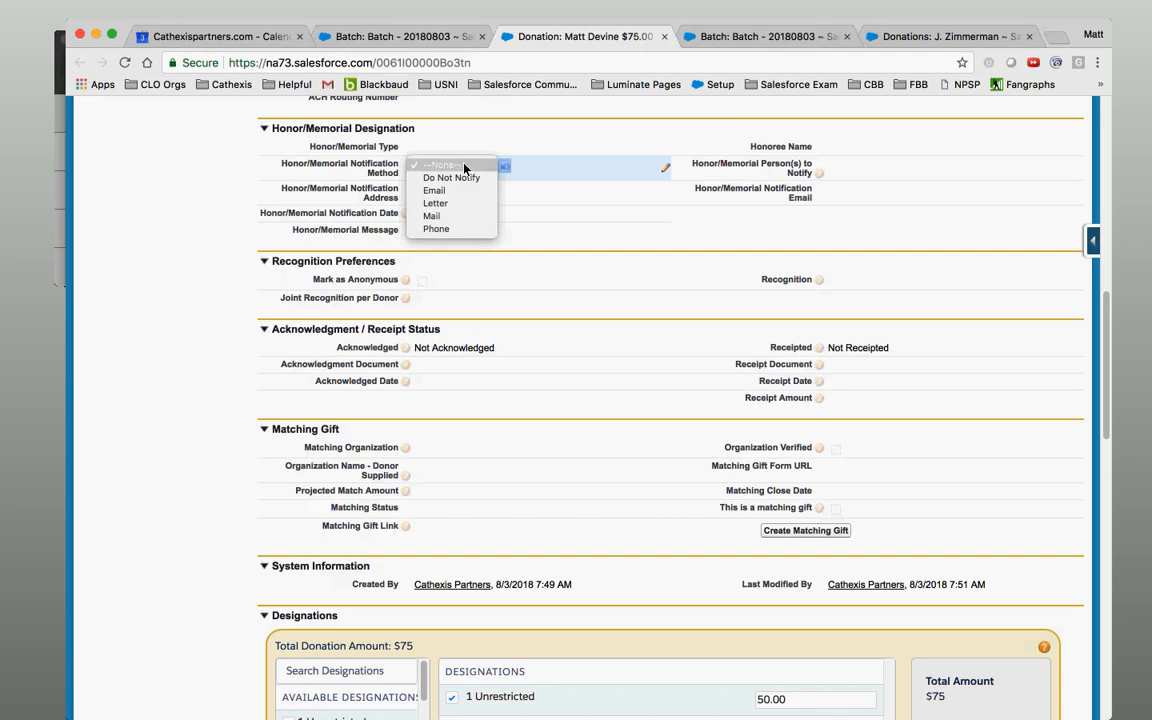
{"action": "left_click", "coordinate": [465, 166]}
{"action": "left_click", "coordinate": [595, 261]}
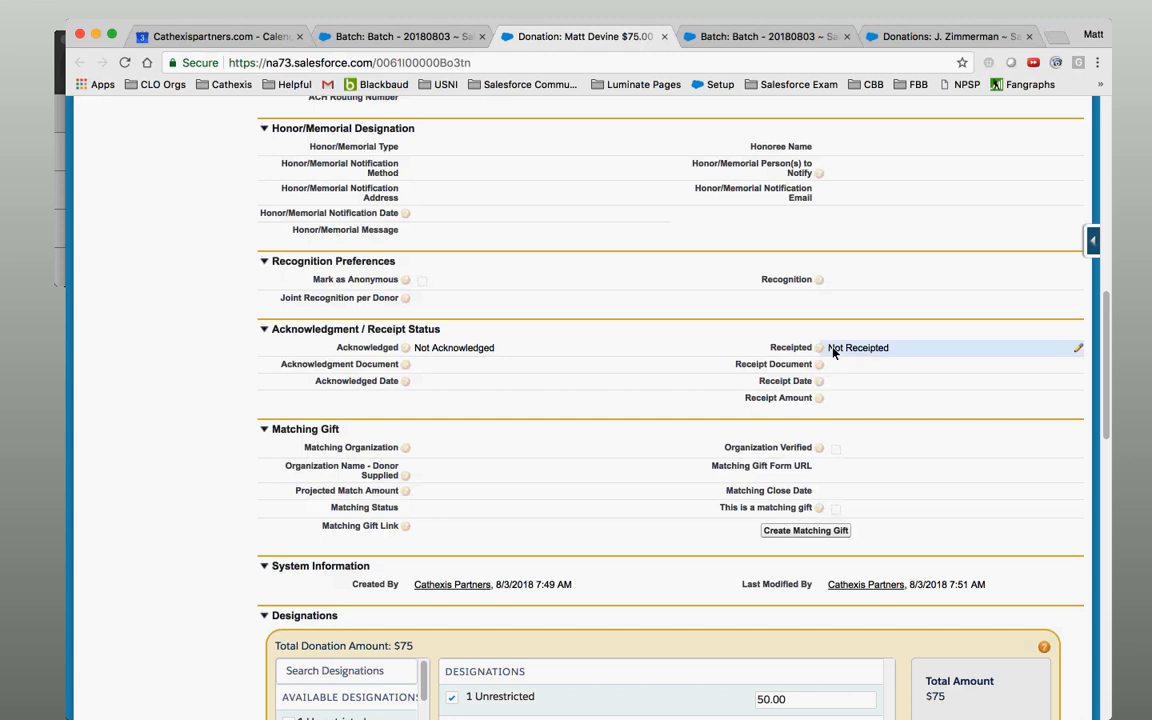
{"action": "double_click", "coordinate": [512, 352]}
{"action": "left_click", "coordinate": [512, 352]}
{"action": "left_click", "coordinate": [564, 402]}
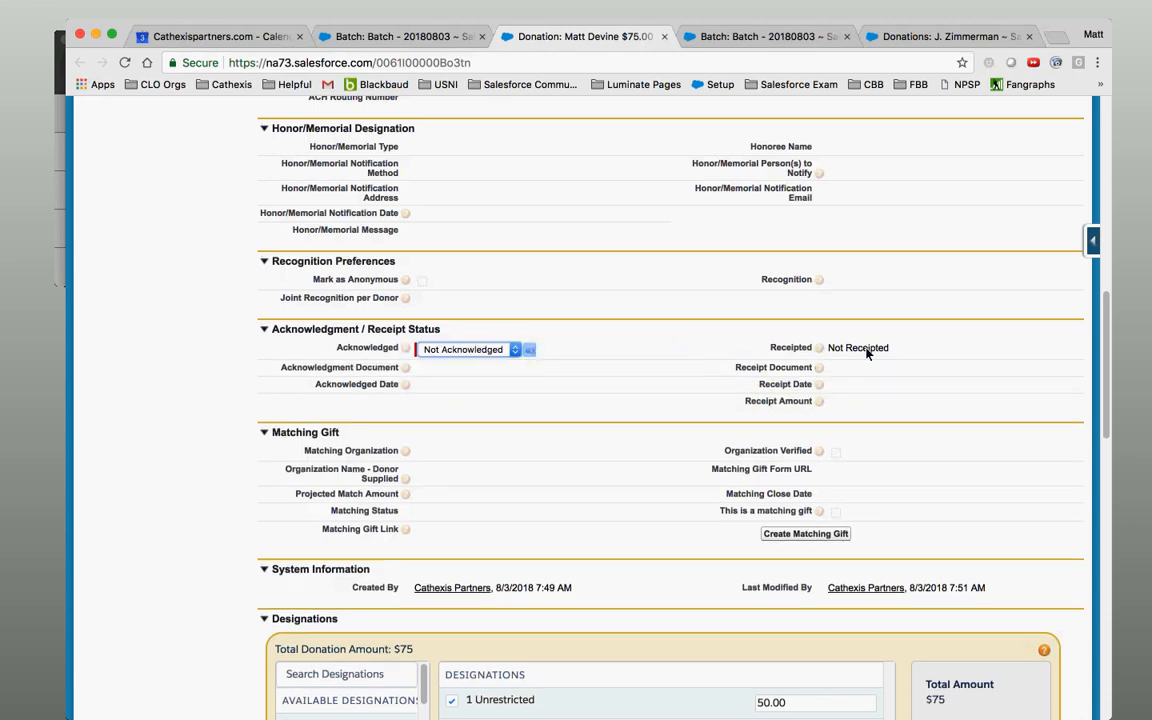
{"action": "double_click", "coordinate": [897, 348]}
{"action": "left_click", "coordinate": [897, 349]}
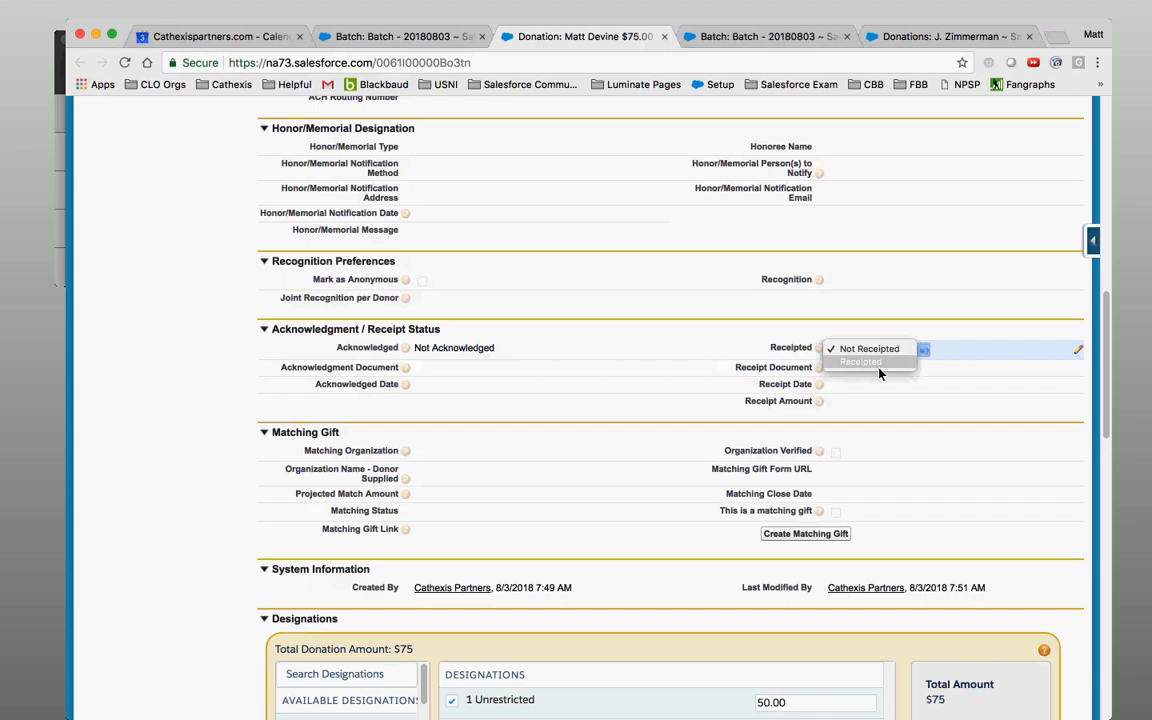
{"action": "left_click", "coordinate": [579, 387]}
{"action": "left_click_drag", "start_coordinate": [1107, 337], "coordinate": [1107, 402]}
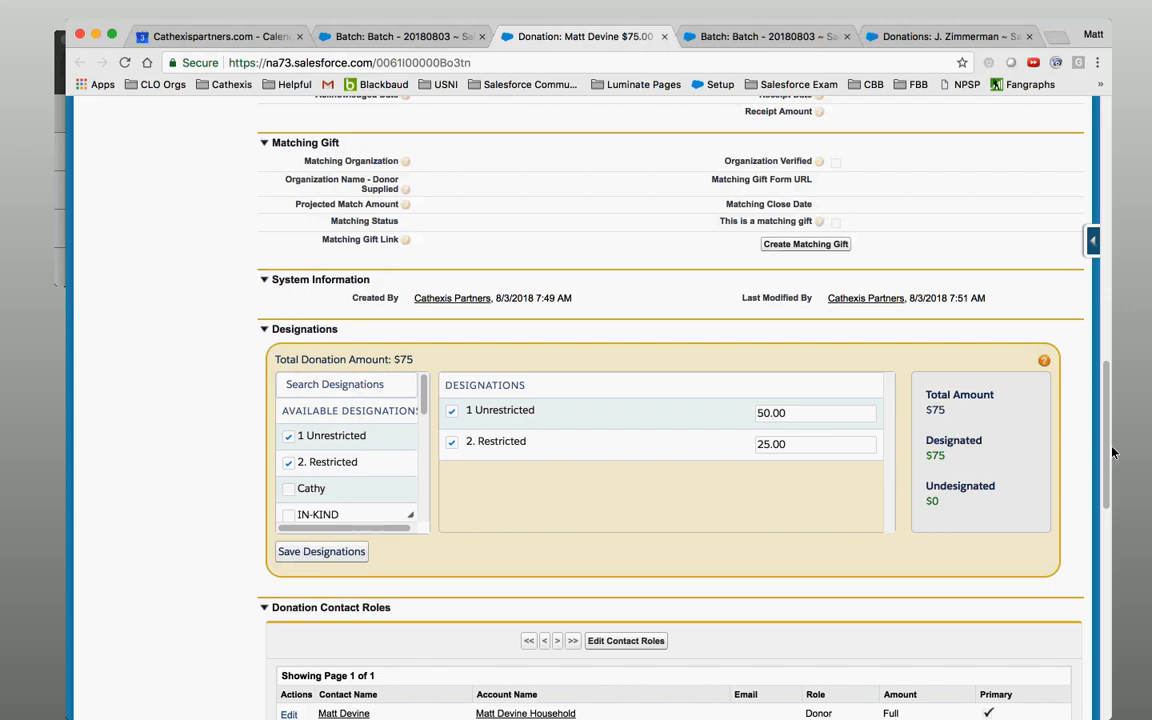
{"action": "scroll", "coordinate": [699, 296], "scroll_direction": "down", "scroll_amount": 3}
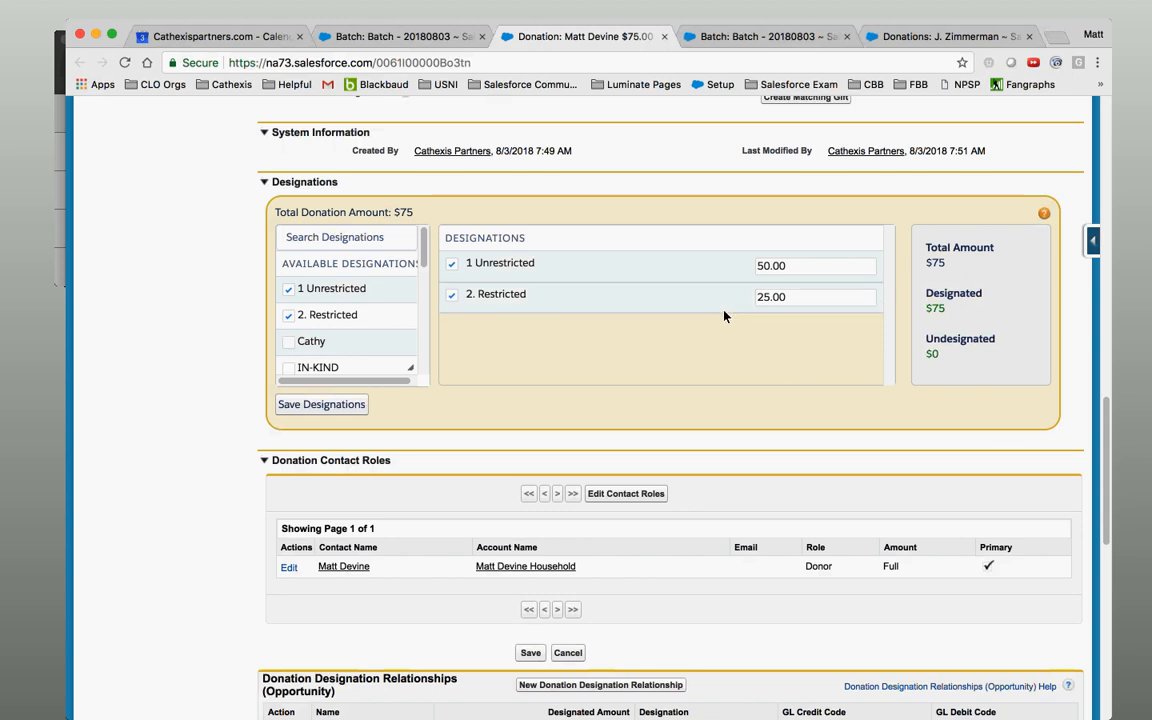
{"action": "left_click_drag", "start_coordinate": [1107, 450], "coordinate": [1100, 140]}
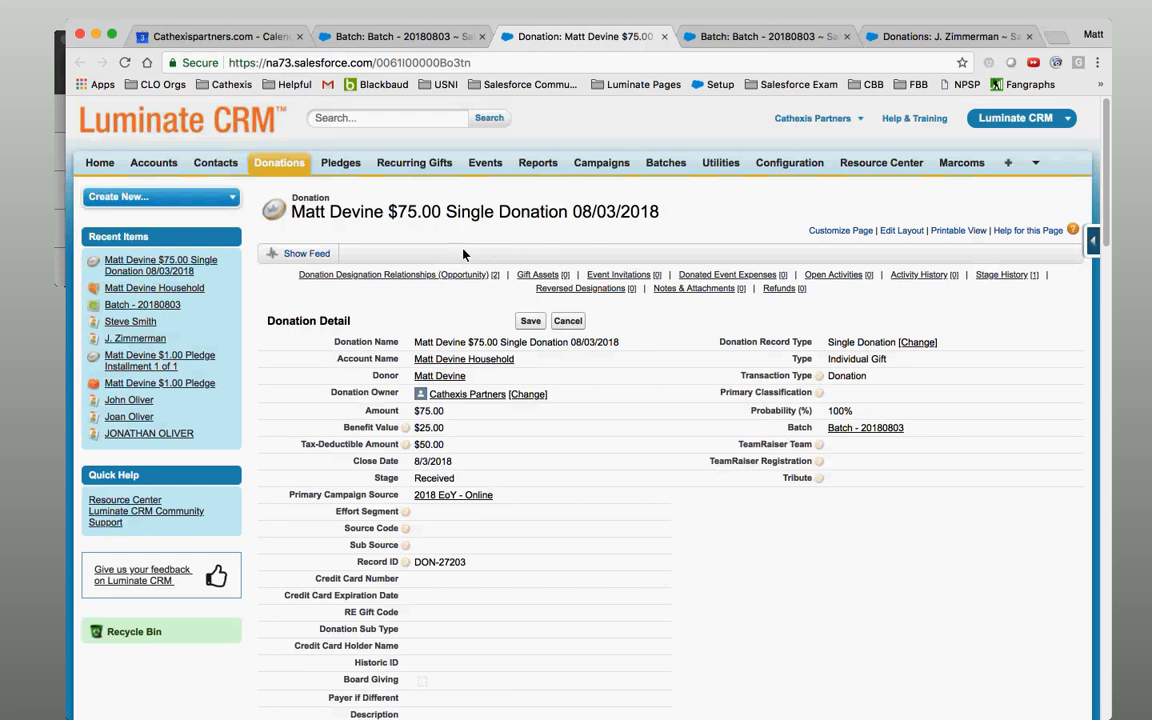
{"action": "mouse_move", "coordinate": [428, 280]}
{"action": "scroll", "coordinate": [1124, 530], "scroll_direction": "down", "scroll_amount": 10}
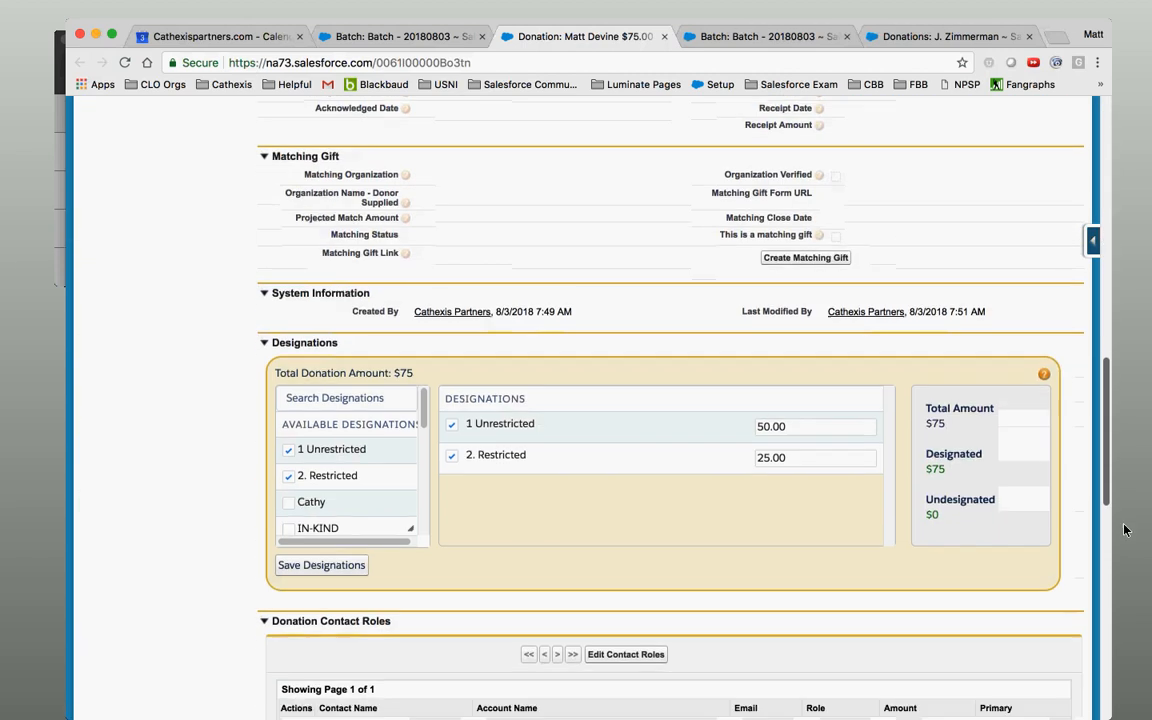
Replace 2. Restricted with a second fund at 25.00 and set 1 Unrestricted to 50.00, then save.
{"action": "scroll", "coordinate": [1124, 530], "scroll_direction": "down", "scroll_amount": 3}
{"action": "left_click", "coordinate": [451, 330]}
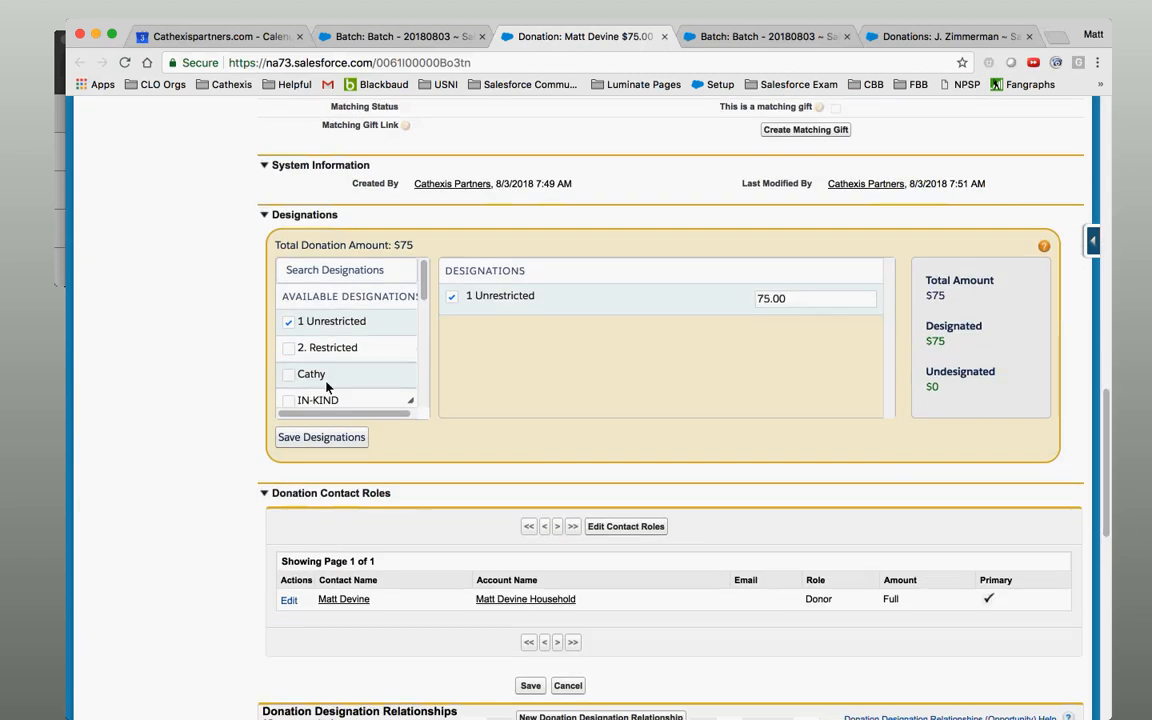
{"action": "left_click", "coordinate": [288, 380]}
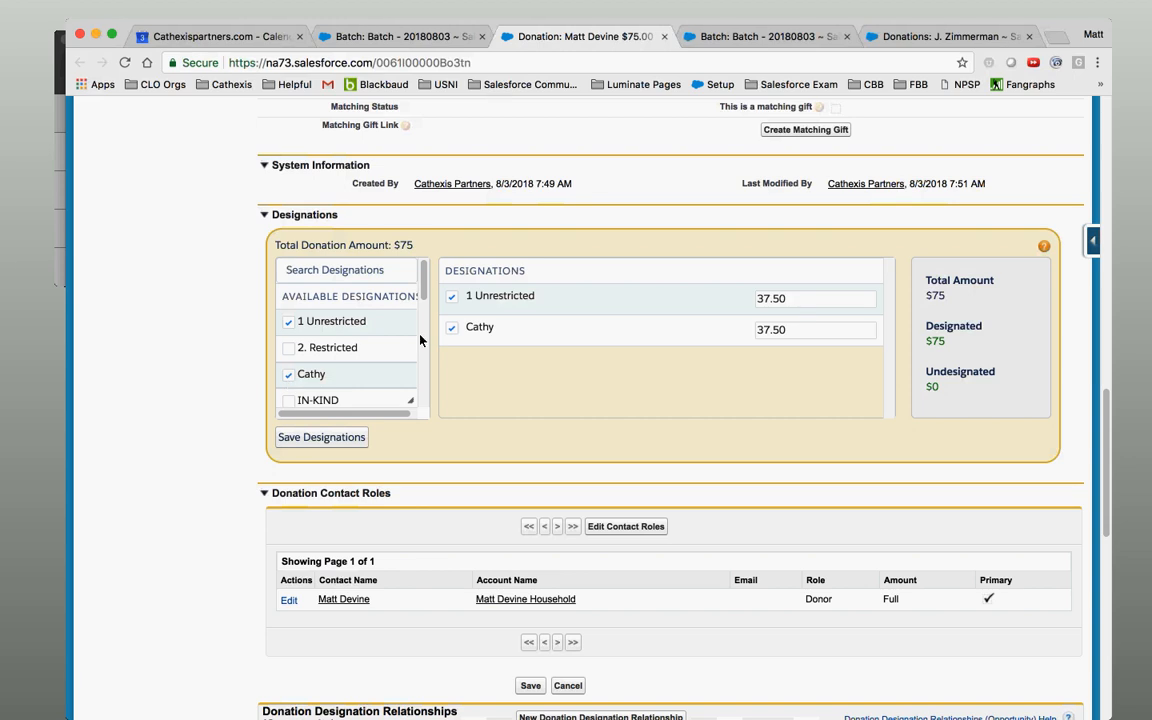
{"action": "left_click", "coordinate": [815, 330]}
{"action": "type", "text": "25"}
{"action": "left_click", "coordinate": [780, 299]}
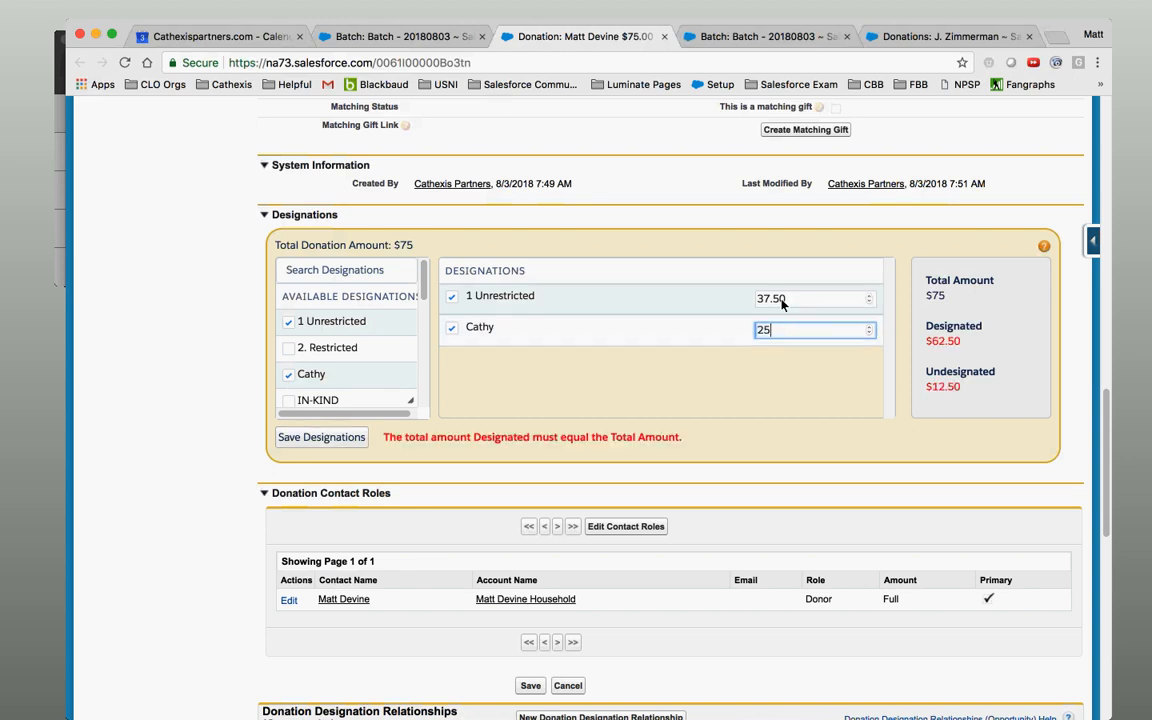
{"action": "type", "text": "50"}
{"action": "key", "text": "Tab"}
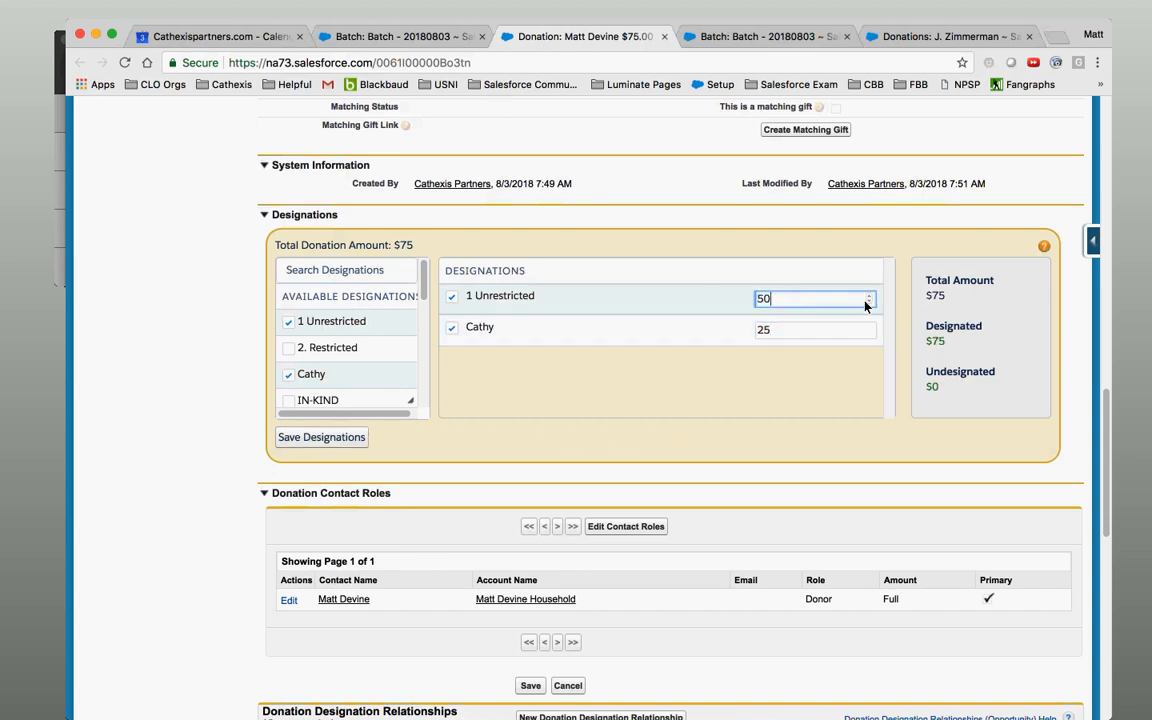
{"action": "left_click", "coordinate": [351, 440]}
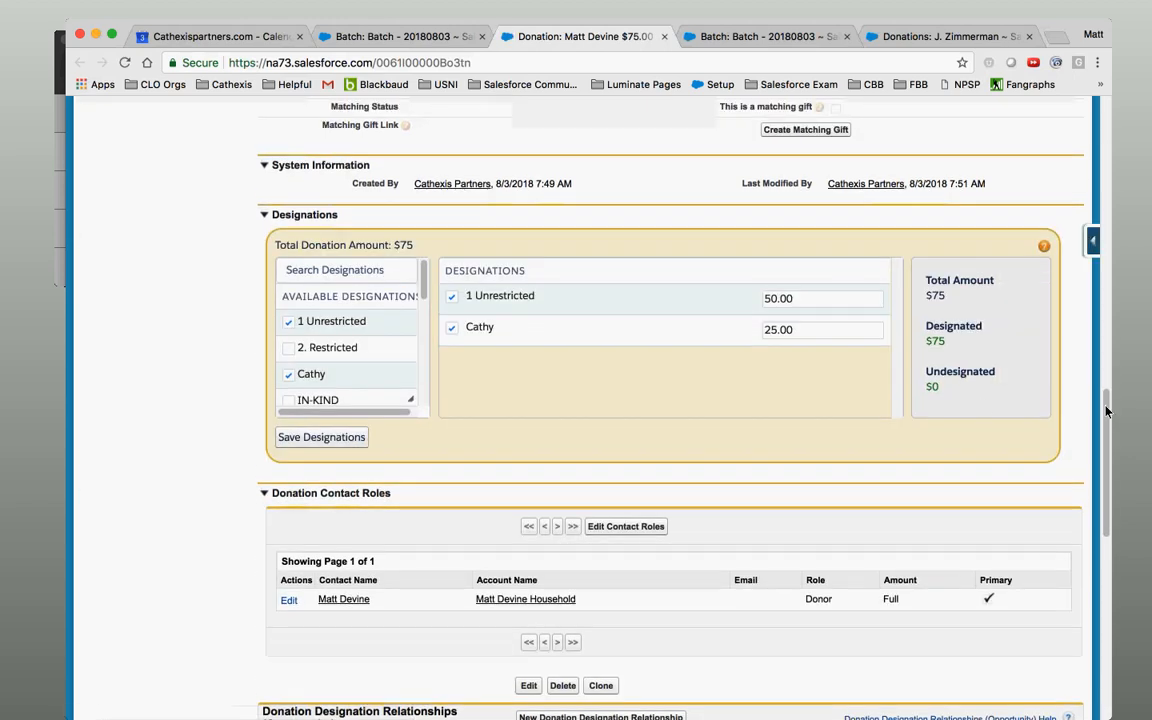
{"action": "scroll", "coordinate": [992, 137], "scroll_direction": "up", "scroll_amount": 10}
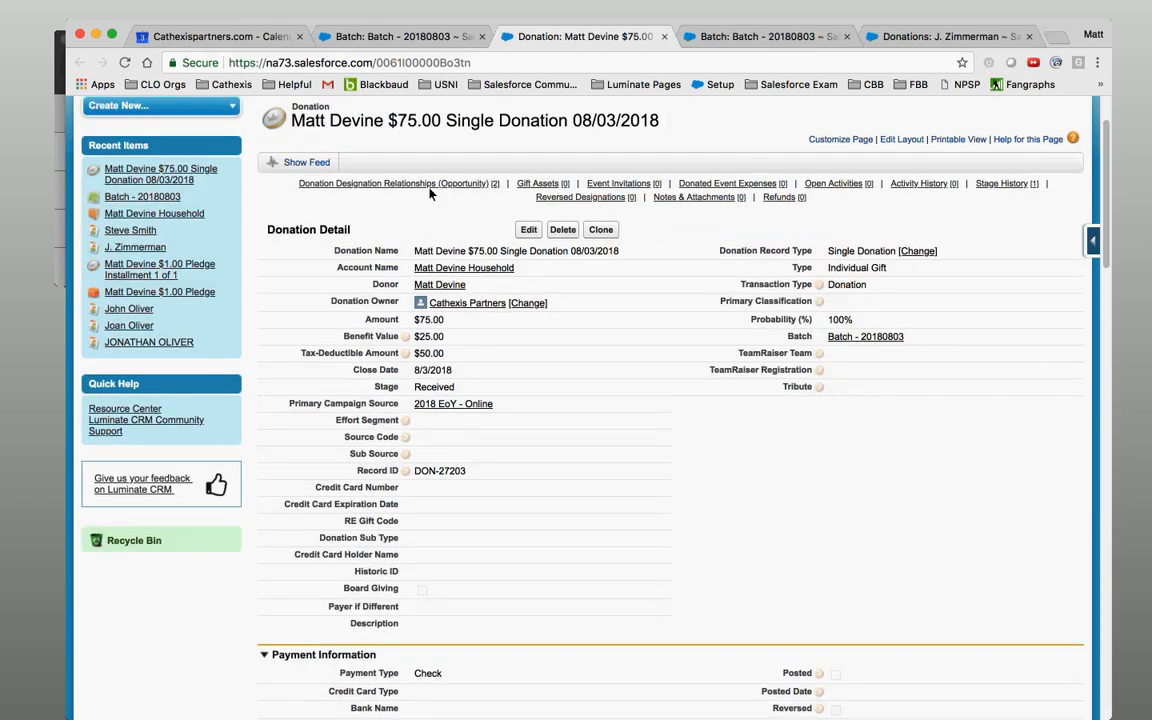
{"action": "mouse_move", "coordinate": [431, 192]}
{"action": "left_click_drag", "start_coordinate": [1108, 284], "coordinate": [1146, 551]}
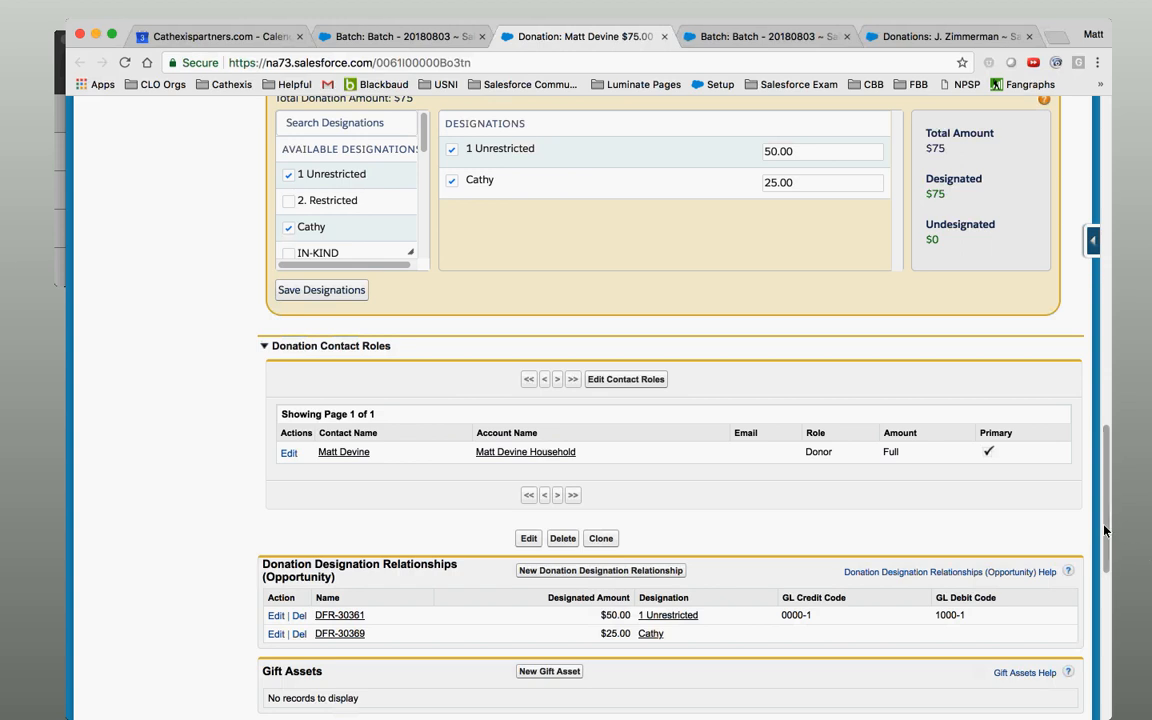
{"action": "scroll", "coordinate": [1105, 460], "scroll_direction": "up", "scroll_amount": 5}
{"action": "scroll", "coordinate": [1104, 455], "scroll_direction": "up", "scroll_amount": 8}
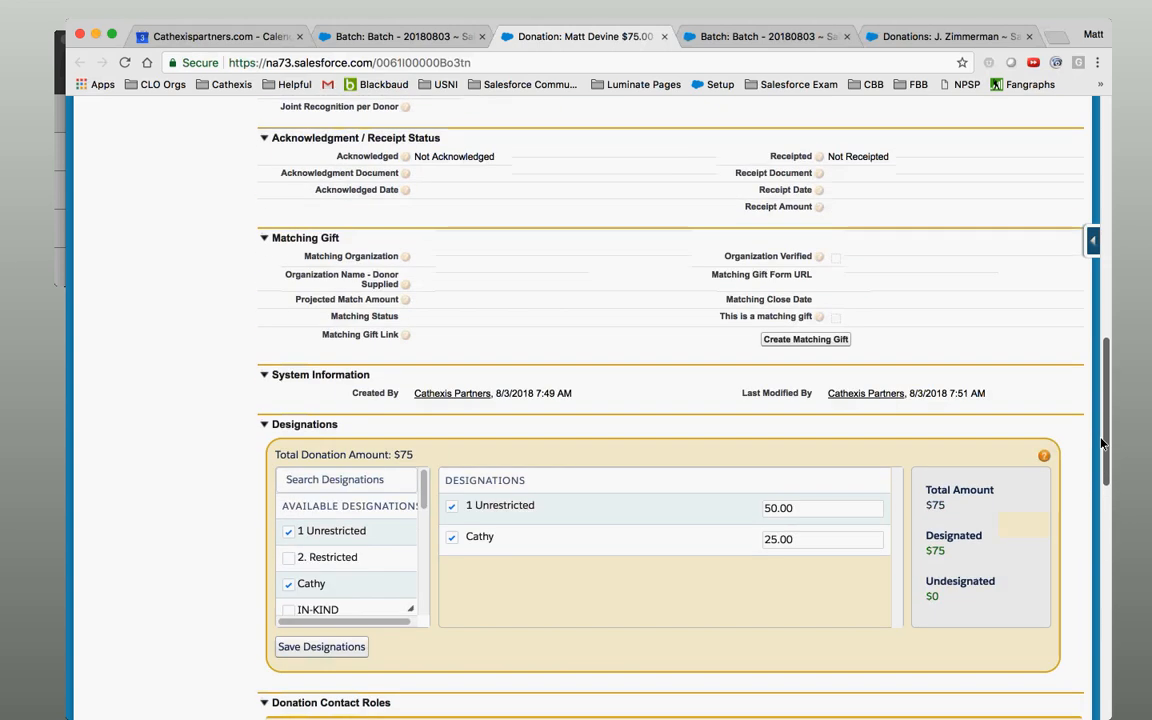
{"action": "scroll", "coordinate": [1097, 380], "scroll_direction": "up", "scroll_amount": 11}
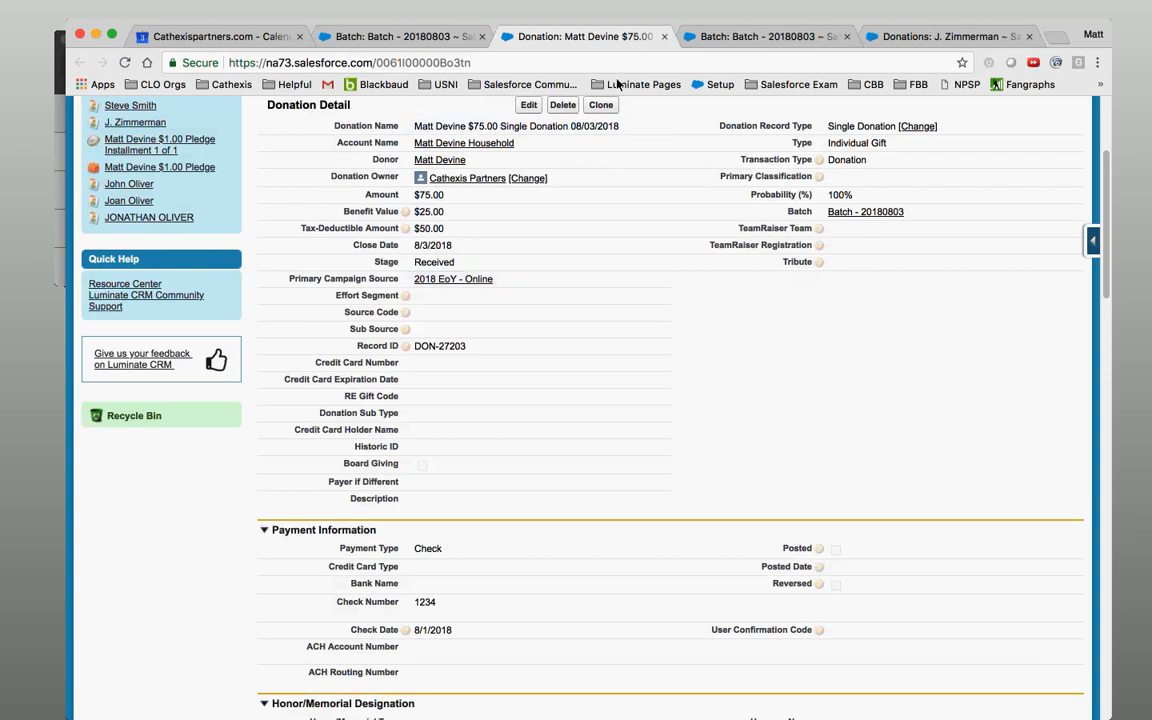
{"action": "scroll", "coordinate": [1108, 207], "scroll_direction": "up", "scroll_amount": 5}
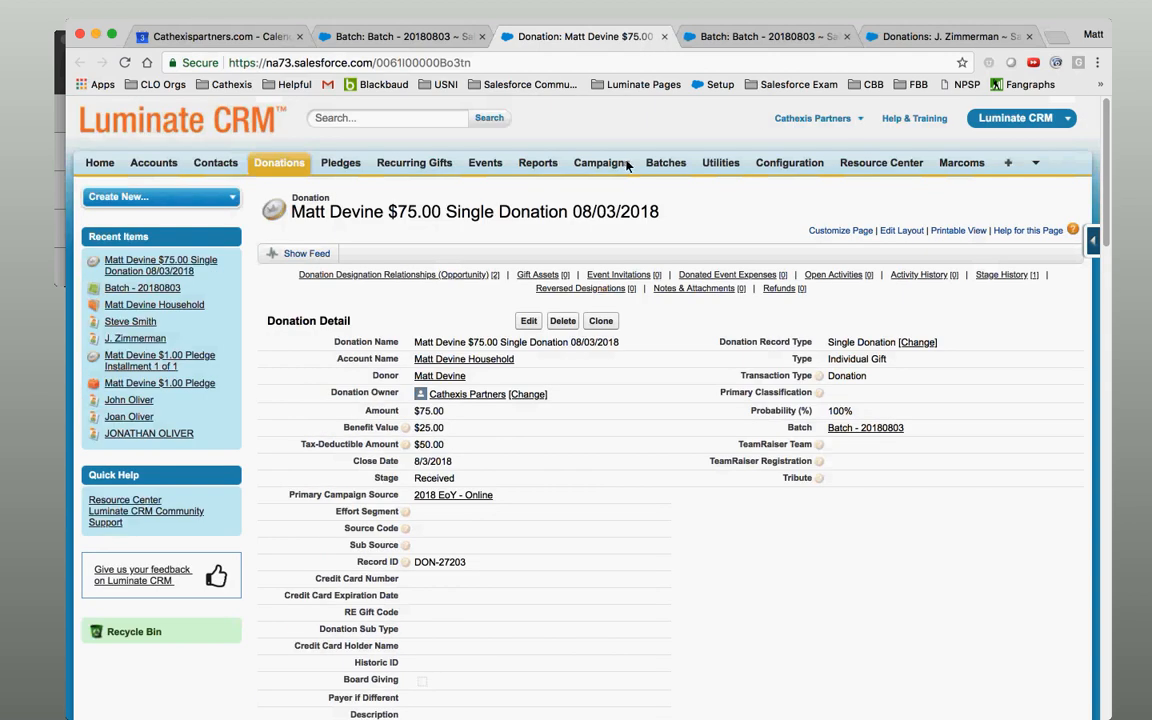
Open the full Campaigns list in a new tab.
{"action": "left_click", "coordinate": [608, 166], "text": "super"}
{"action": "left_click", "coordinate": [805, 36]}
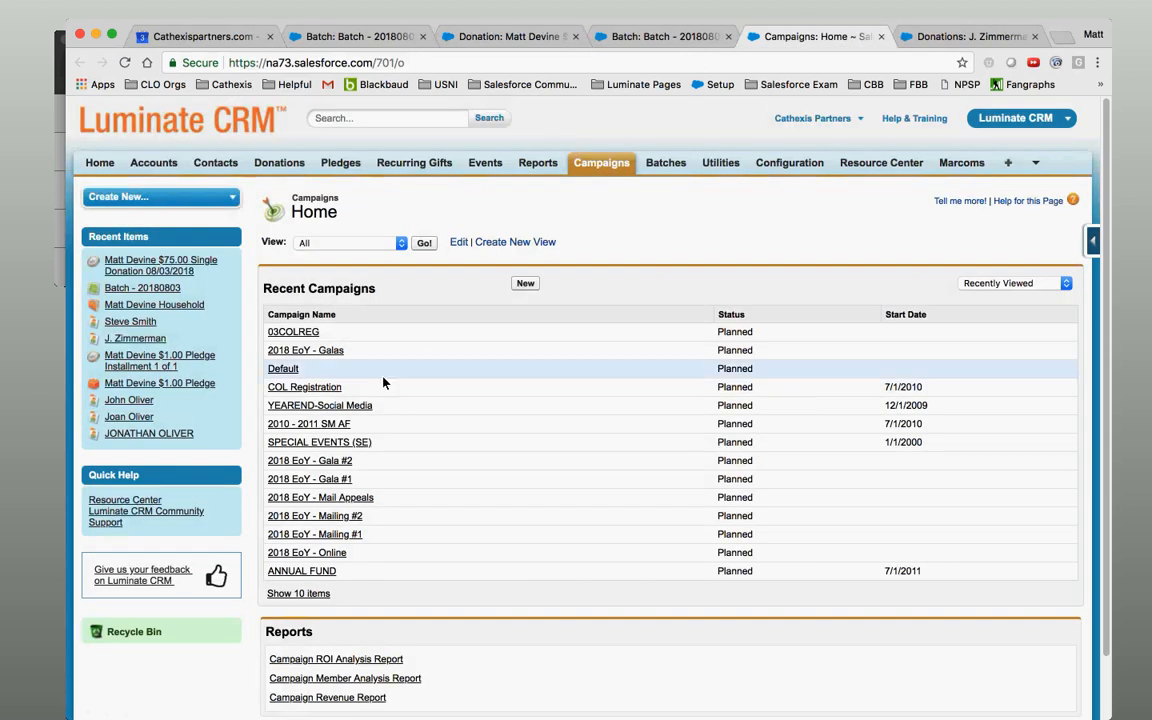
{"action": "left_click", "coordinate": [423, 243]}
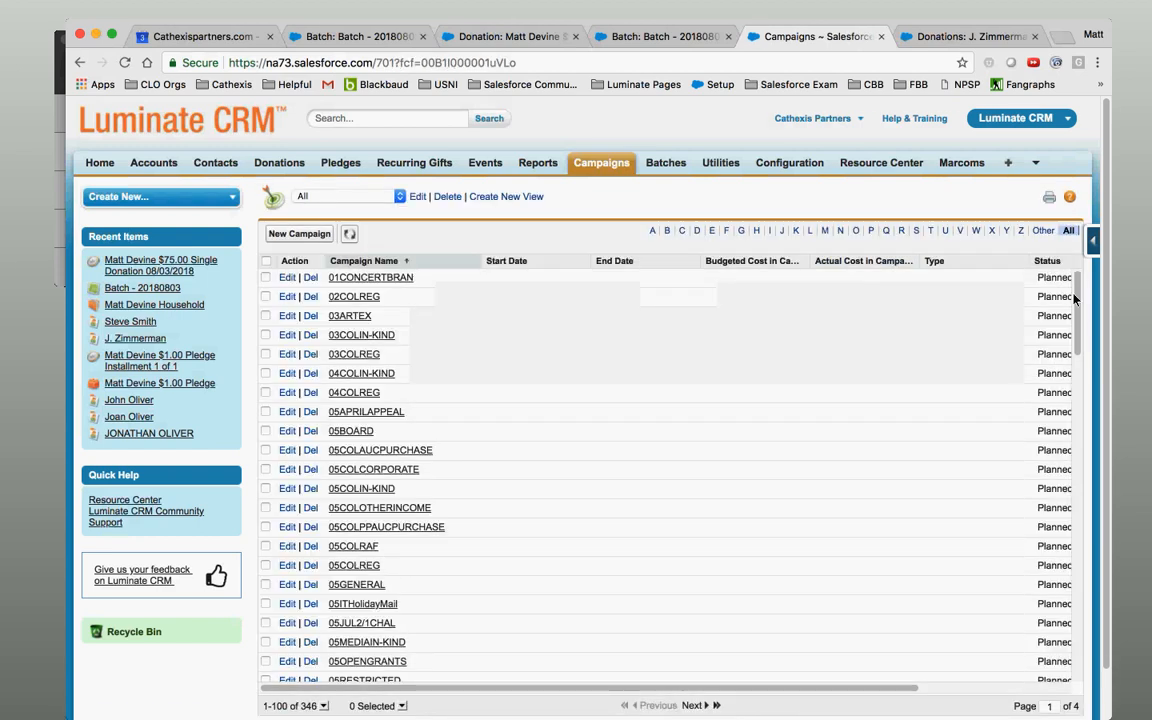
{"action": "left_click_drag", "start_coordinate": [1076, 301], "coordinate": [1076, 304]}
{"action": "left_click_drag", "start_coordinate": [1088, 378], "coordinate": [1113, 655]}
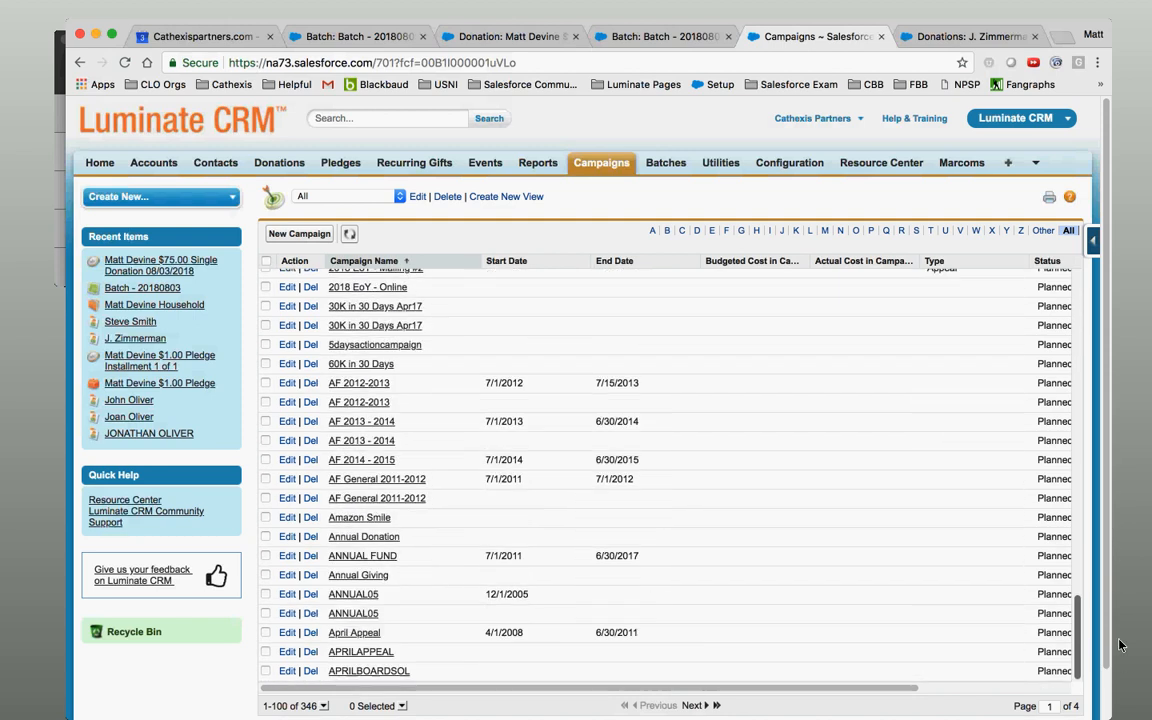
Page forward through the second and third pages of campaigns.
{"action": "left_click", "coordinate": [696, 705]}
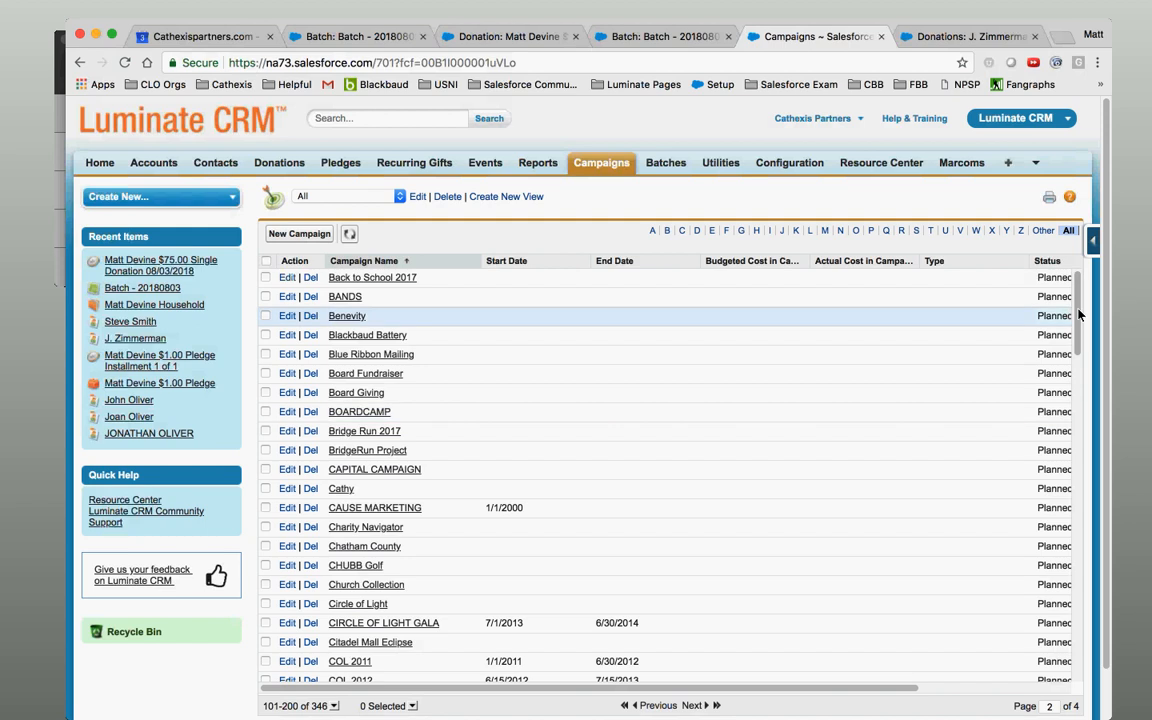
{"action": "left_click_drag", "start_coordinate": [1078, 311], "coordinate": [1104, 650]}
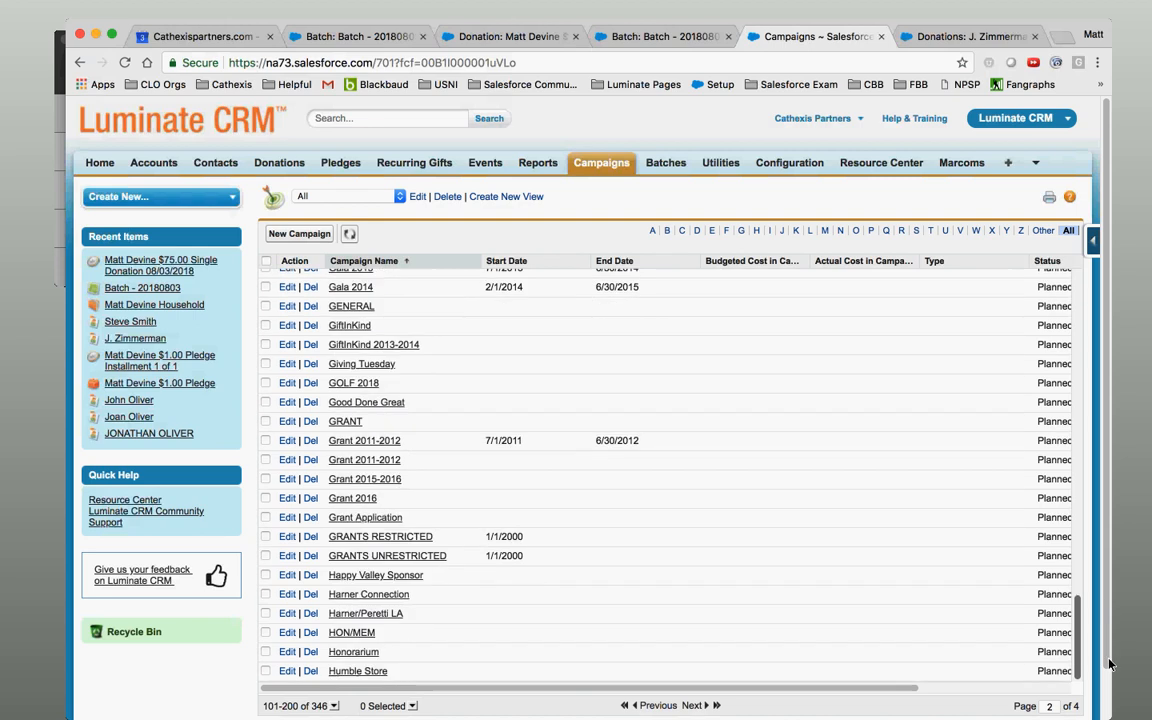
{"action": "left_click", "coordinate": [699, 706]}
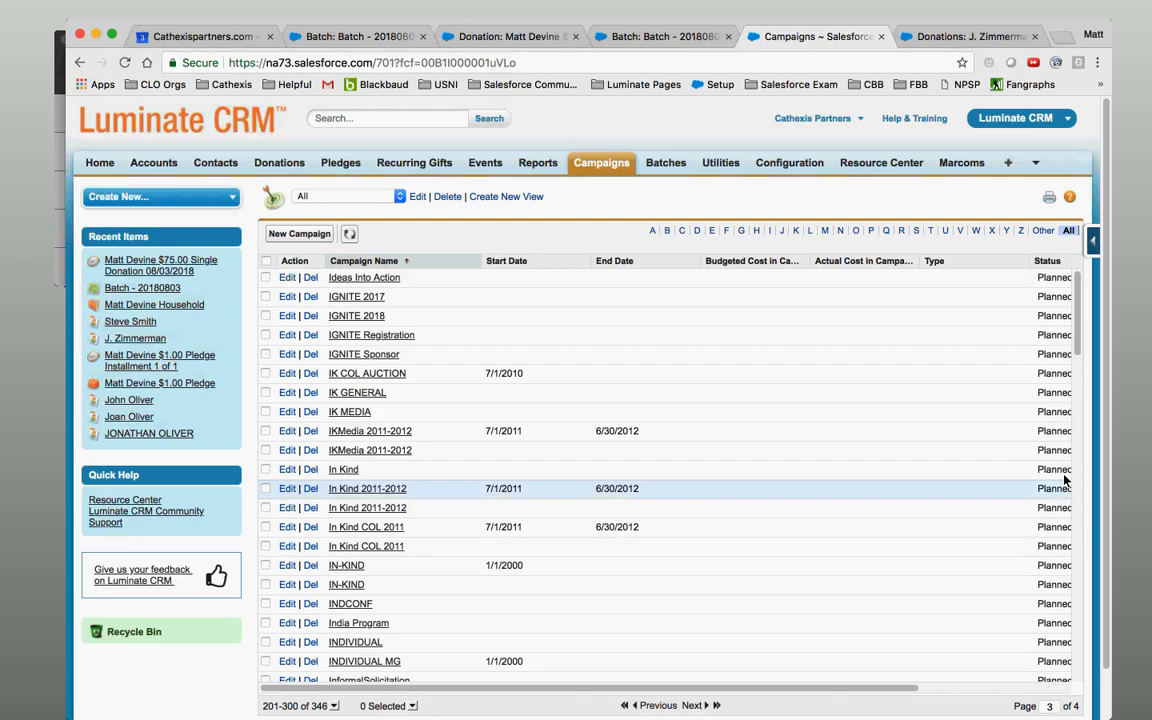
{"action": "scroll", "coordinate": [1080, 378], "scroll_direction": "down", "scroll_amount": 15}
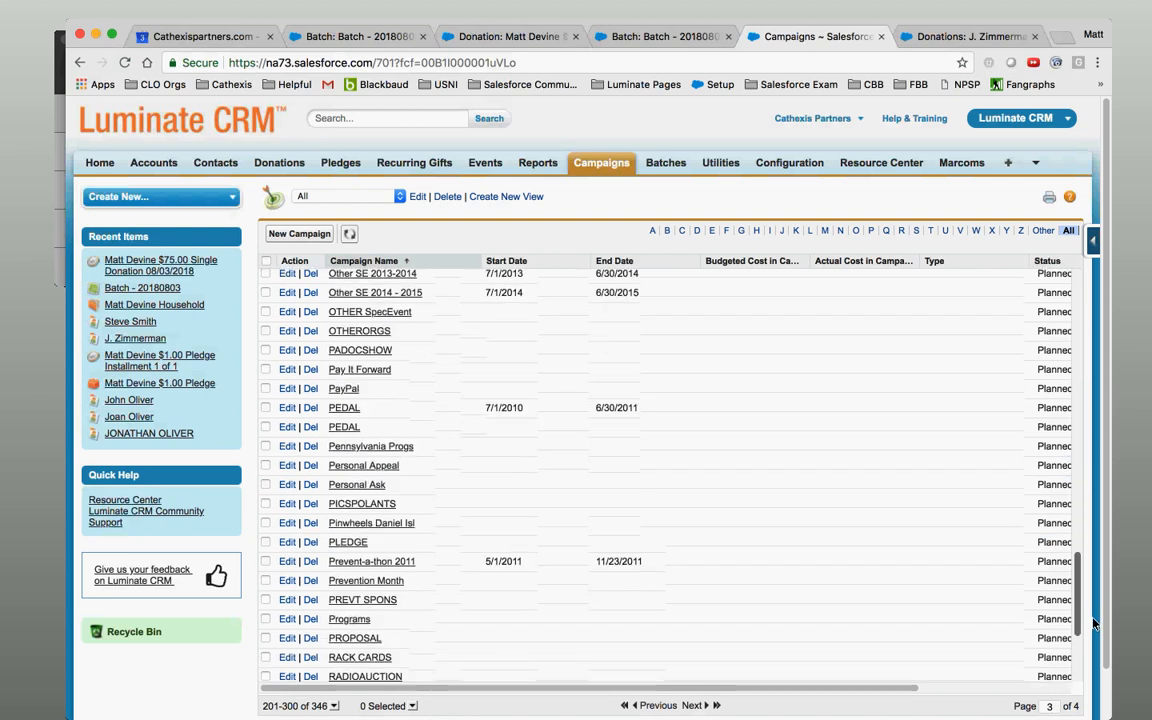
Show 200 campaigns per page and move to page 2 (campaigns 201–346).
{"action": "left_click", "coordinate": [333, 706]}
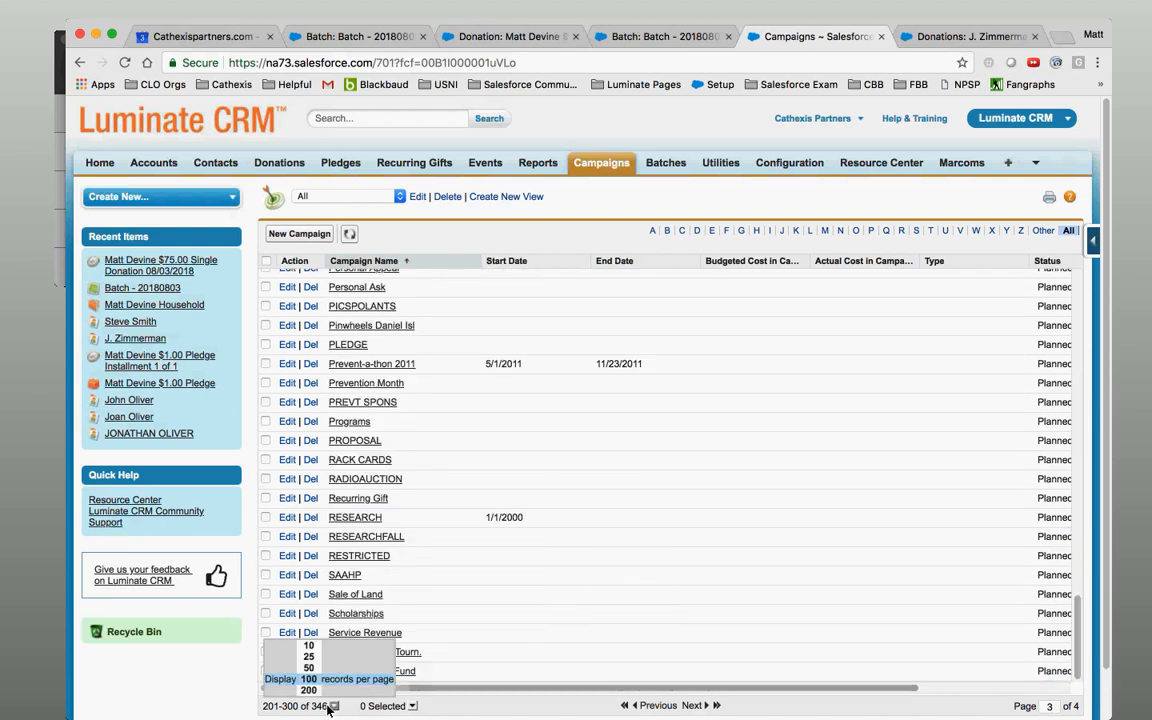
{"action": "left_click", "coordinate": [322, 691]}
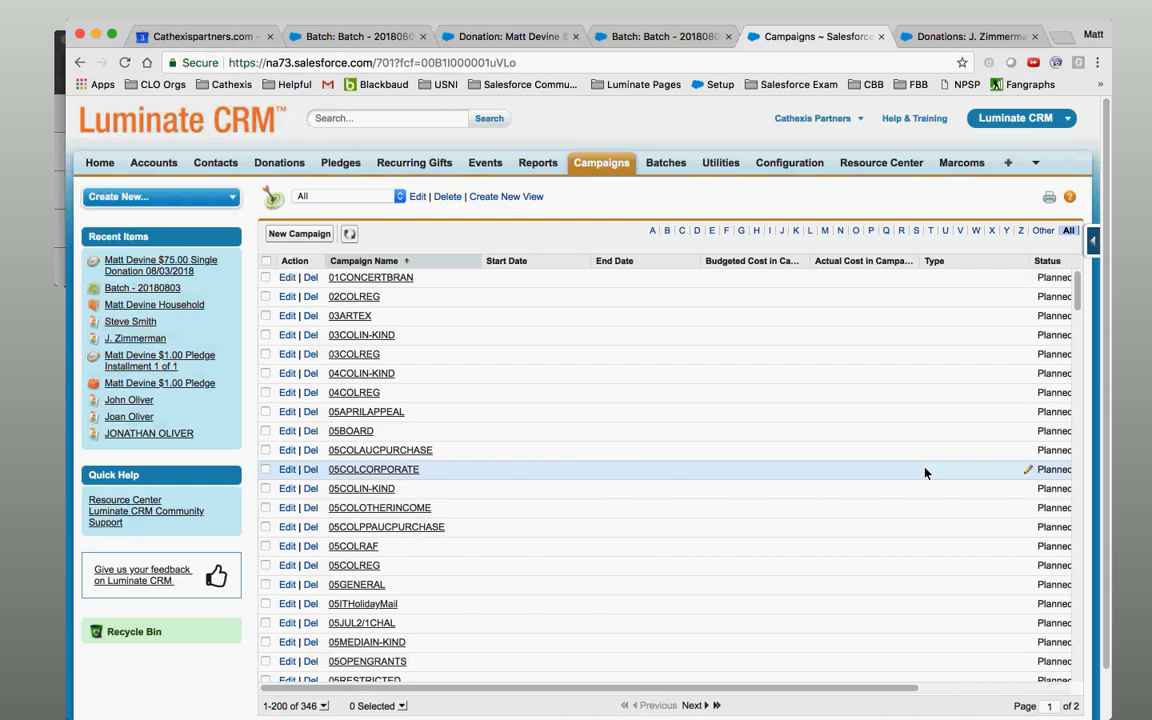
{"action": "left_click", "coordinate": [692, 705]}
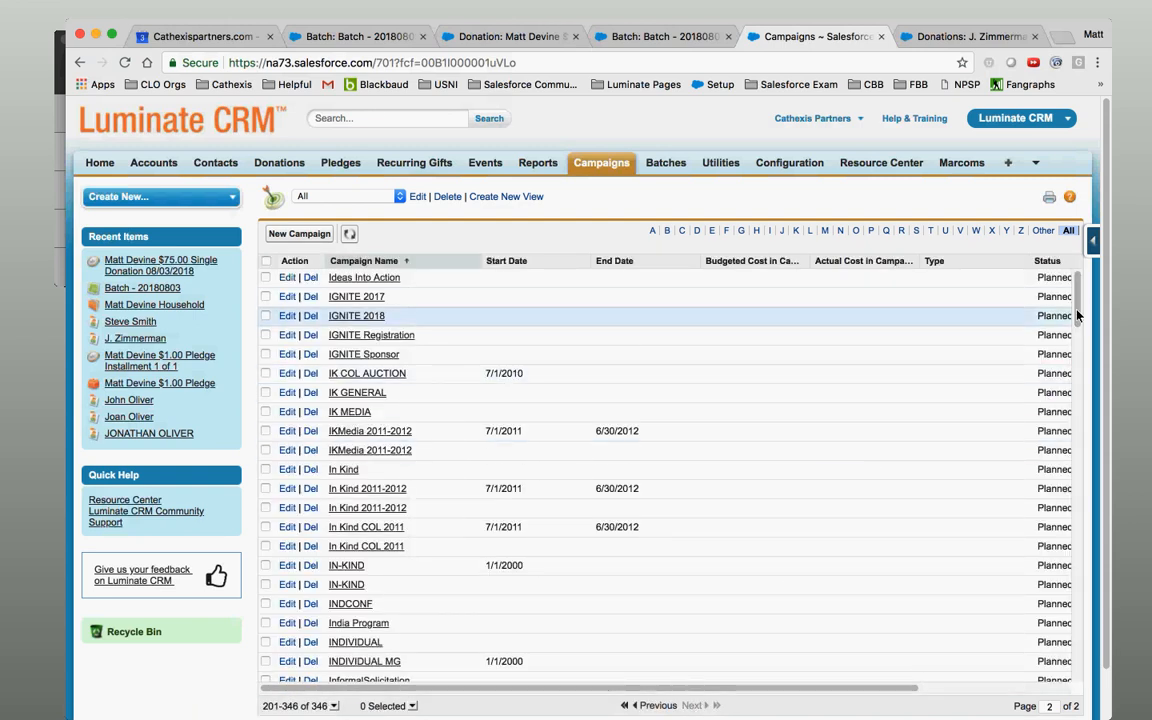
{"action": "left_click_drag", "start_coordinate": [1079, 316], "coordinate": [1010, 296]}
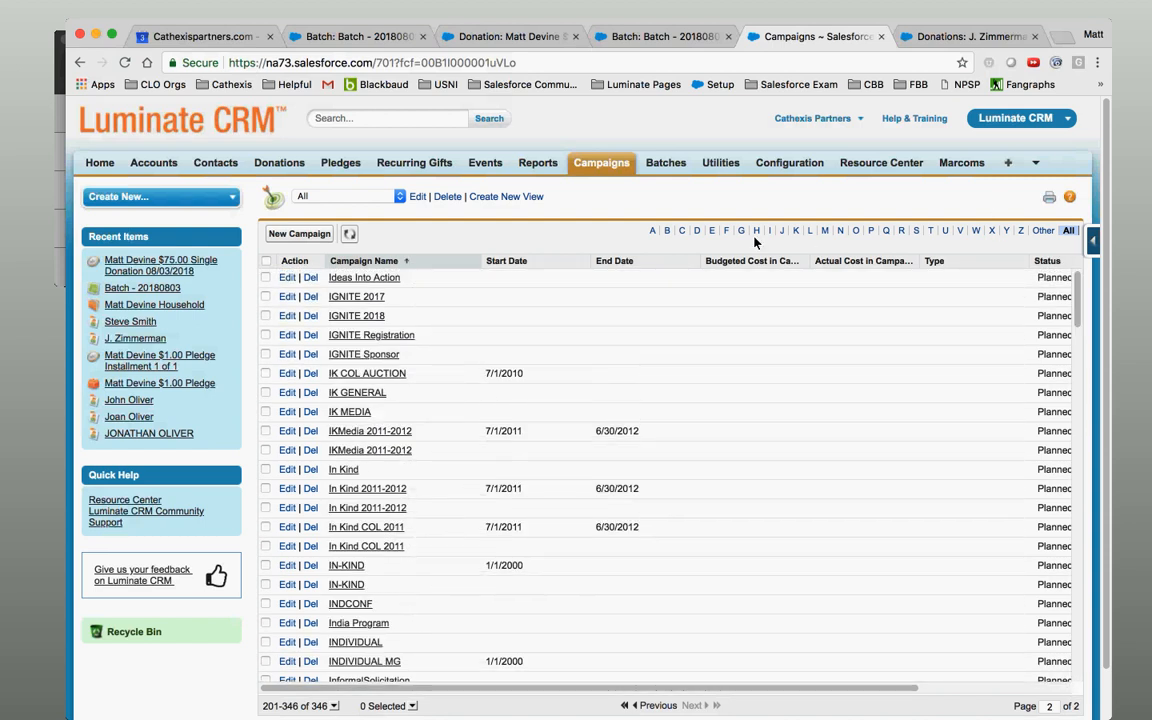
Filter campaigns by the letter E, open EOY, then return to Campaigns Home.
{"action": "left_click", "coordinate": [711, 232]}
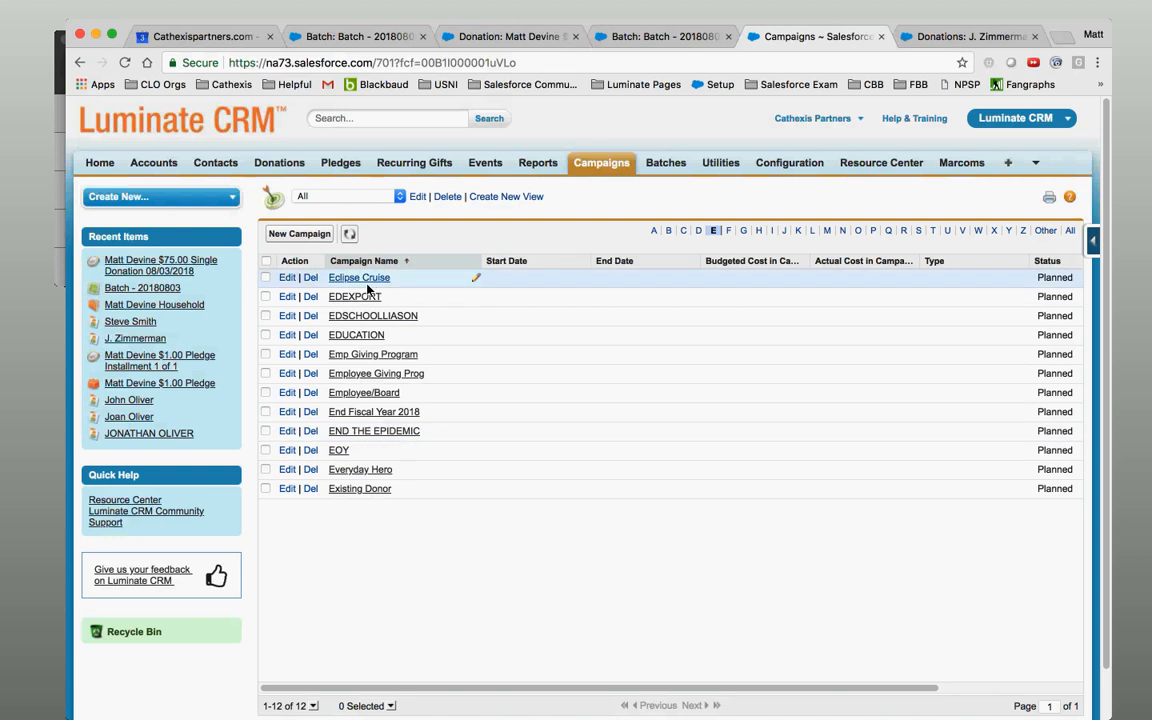
{"action": "left_click", "coordinate": [338, 452]}
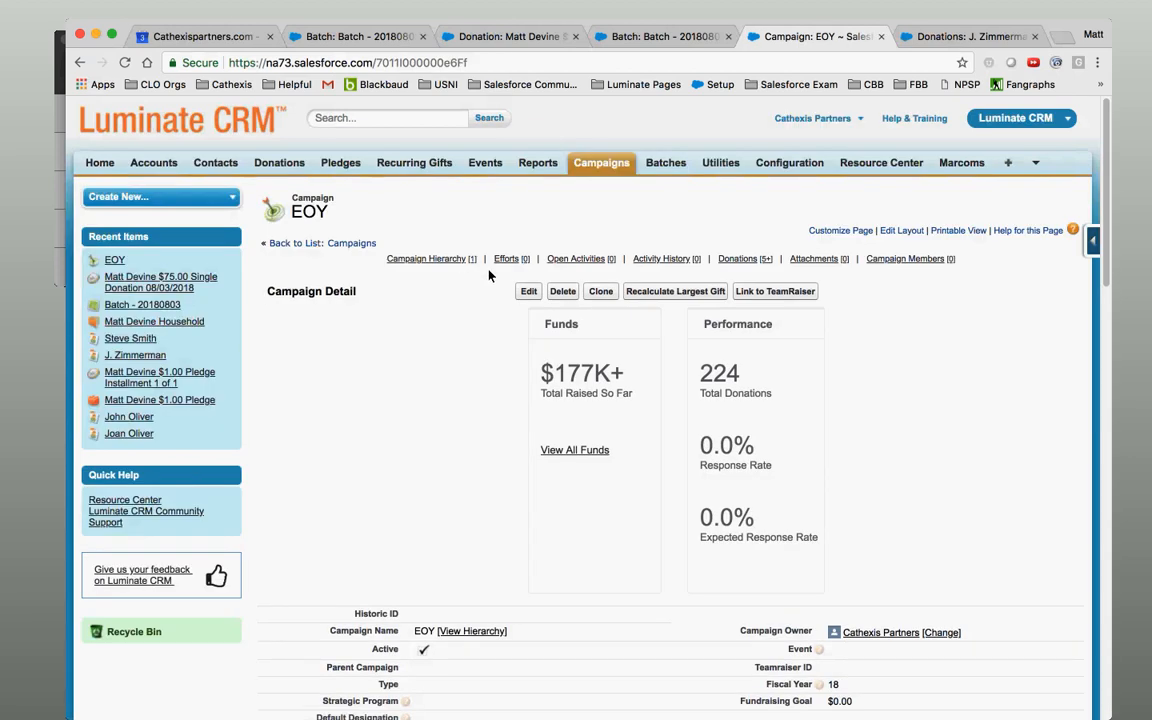
{"action": "right_click", "coordinate": [603, 170]}
{"action": "left_click", "coordinate": [603, 165]}
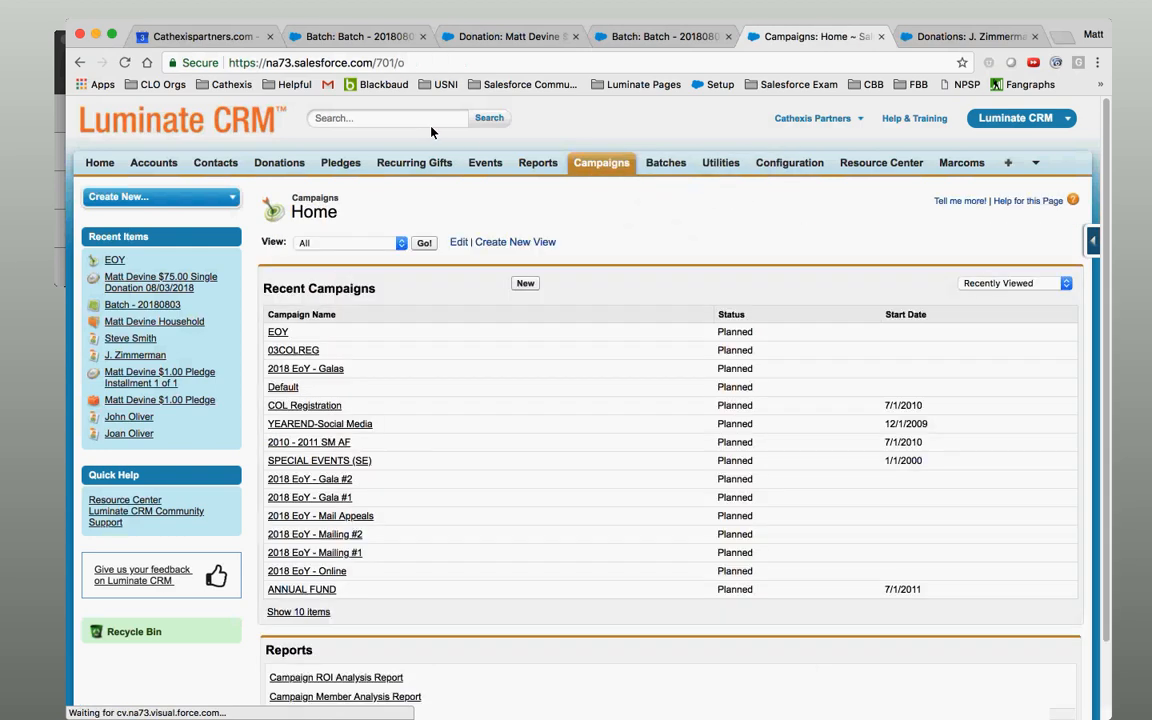
Search for 'Special Event' and expand the results to all 7 matching campaigns.
{"action": "left_click", "coordinate": [428, 121]}
{"action": "type", "text": "O"}
{"action": "key", "text": "BackSpace"}
{"action": "type", "text": "Special Event"}
{"action": "key", "text": "Return"}
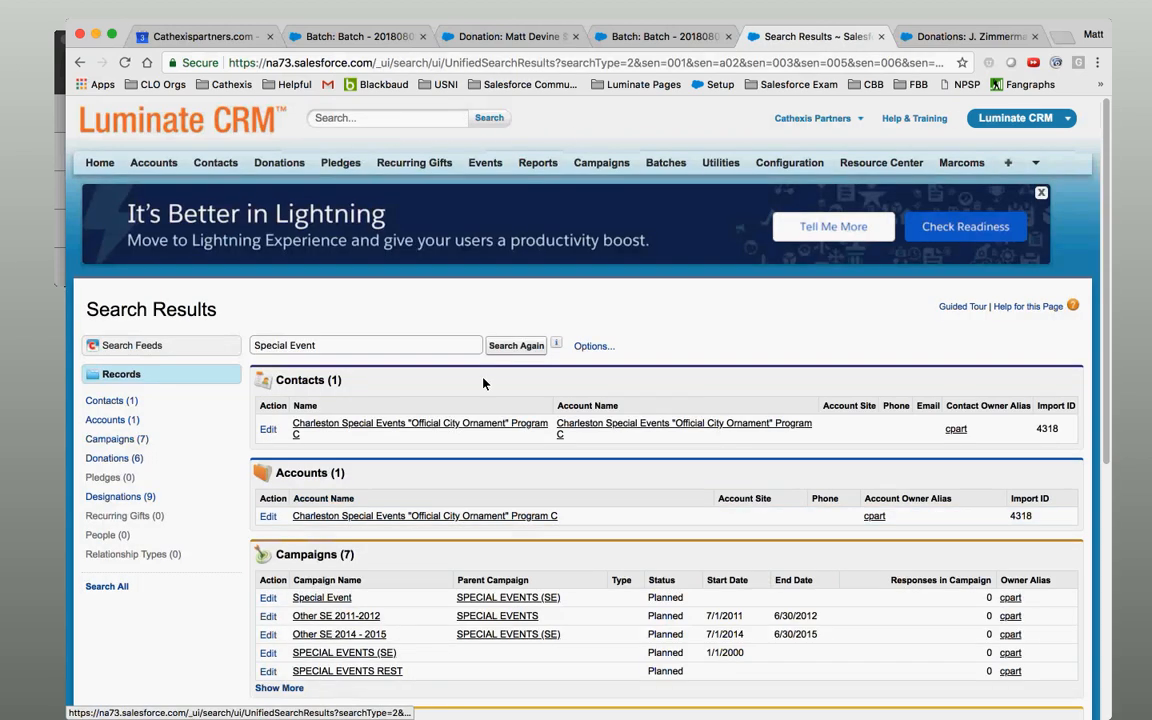
{"action": "scroll", "coordinate": [440, 360], "scroll_direction": "down", "scroll_amount": 4}
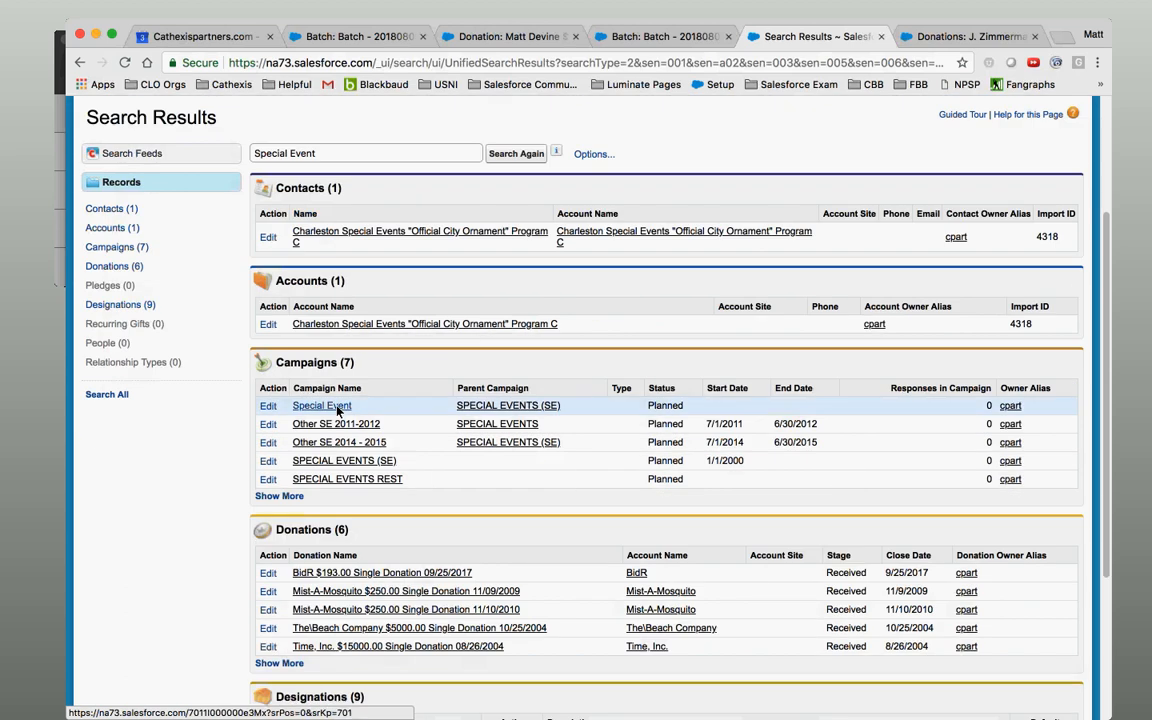
{"action": "left_click", "coordinate": [279, 496]}
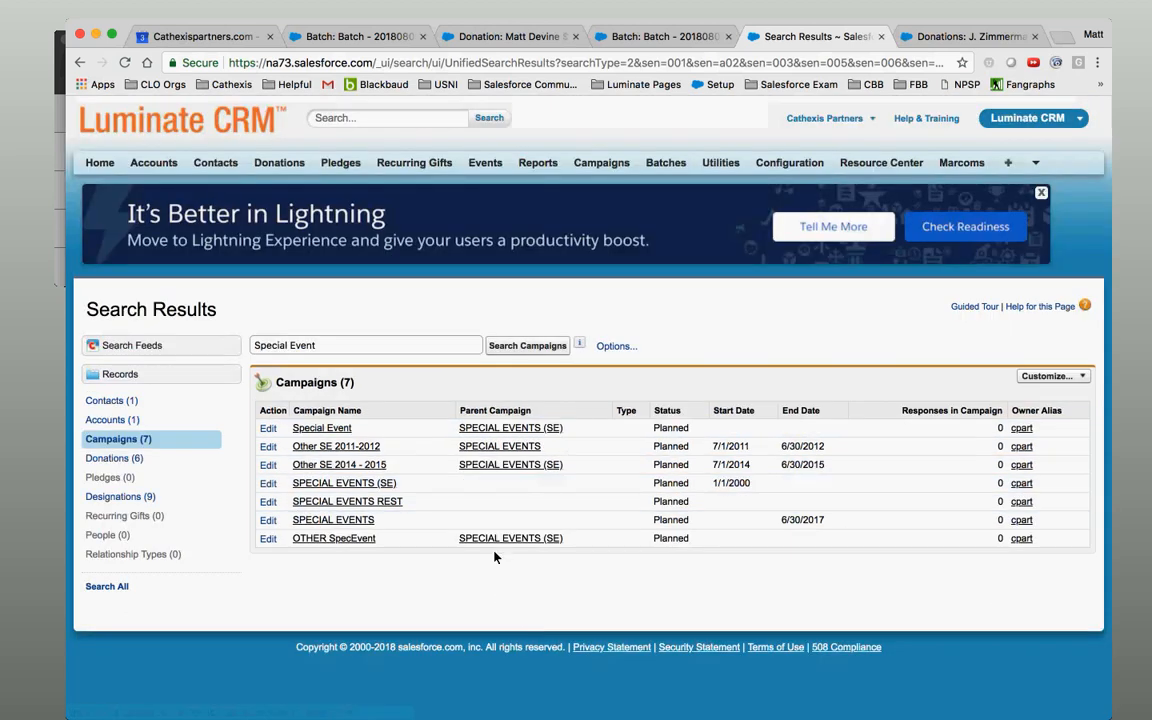
Open the SPECIAL EVENTS (SE) campaign and view its hierarchy of child campaigns.
{"action": "left_click", "coordinate": [512, 428]}
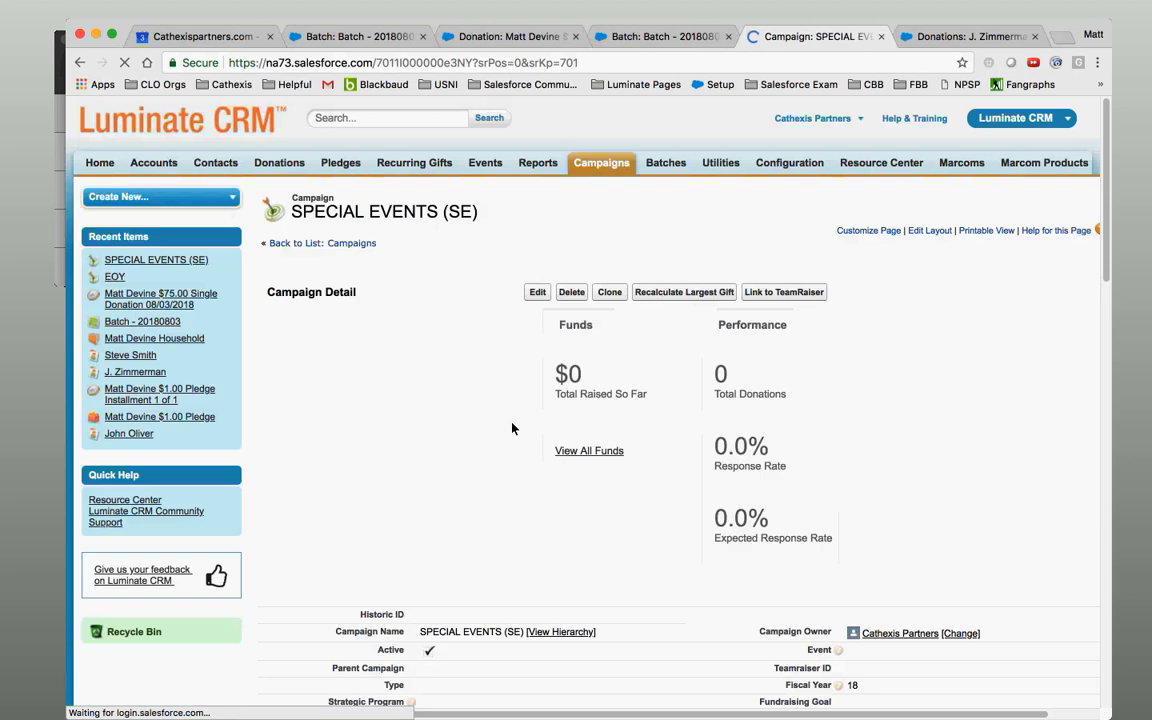
{"action": "scroll", "coordinate": [548, 456], "scroll_direction": "down", "scroll_amount": 1}
{"action": "scroll", "coordinate": [548, 456], "scroll_direction": "down", "scroll_amount": 2}
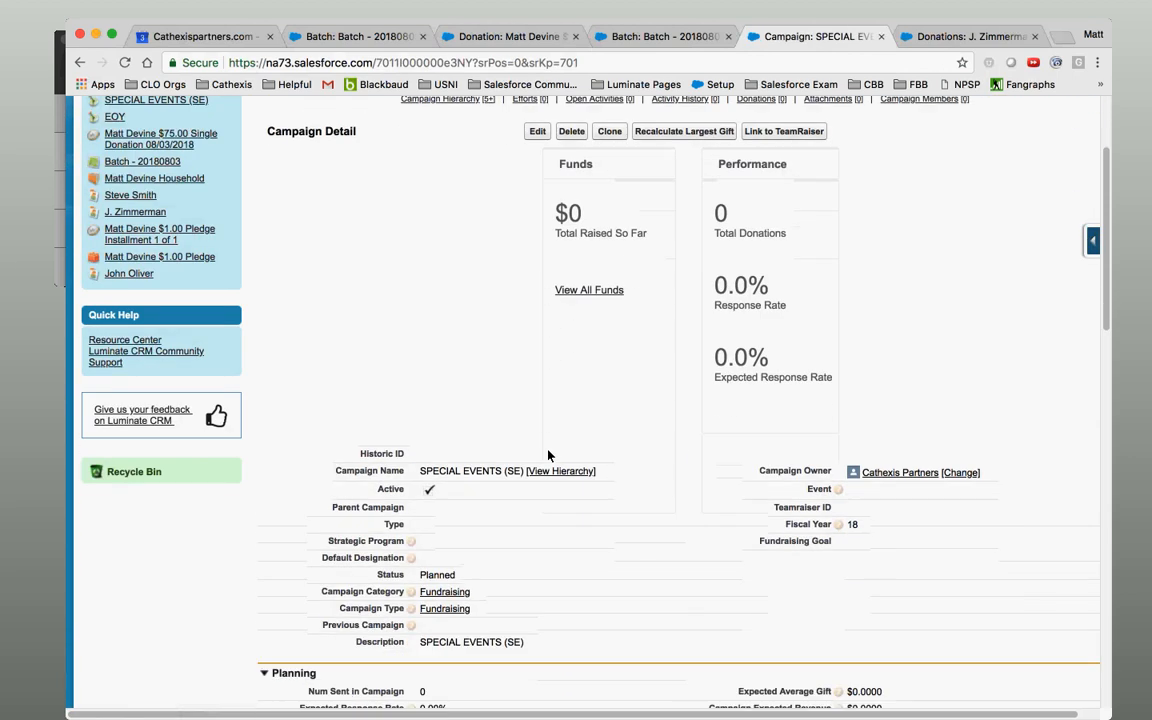
{"action": "left_click", "coordinate": [553, 473]}
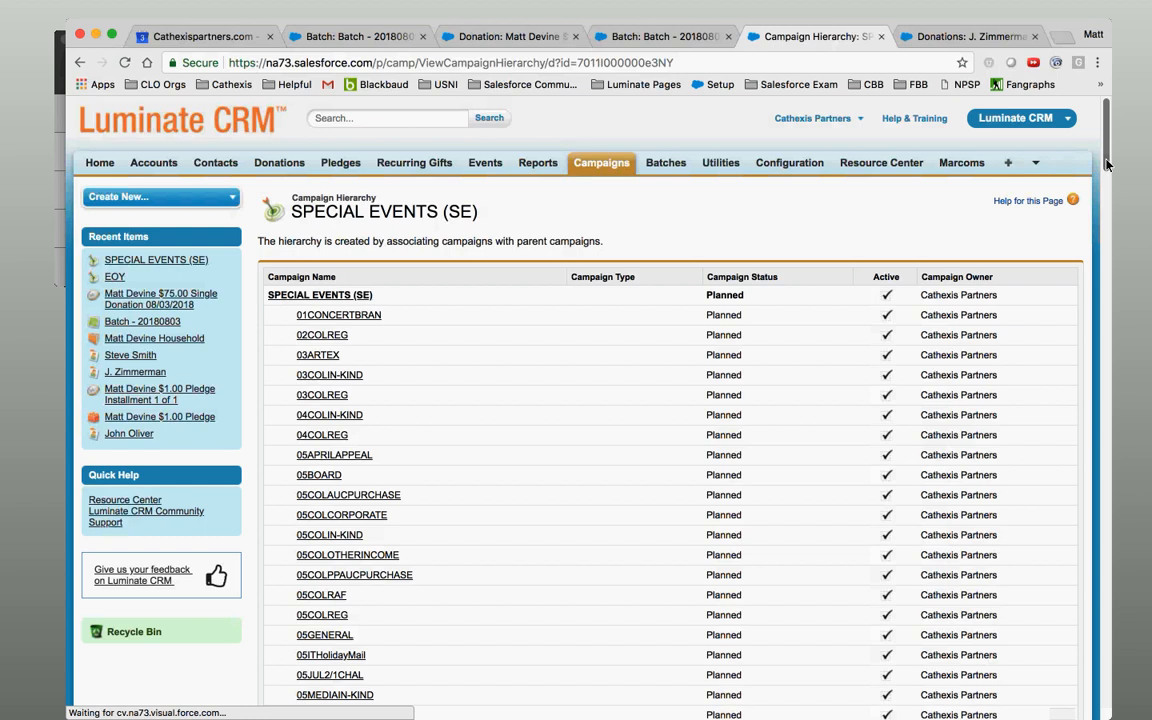
{"action": "scroll", "coordinate": [365, 256], "scroll_direction": "down", "scroll_amount": 1}
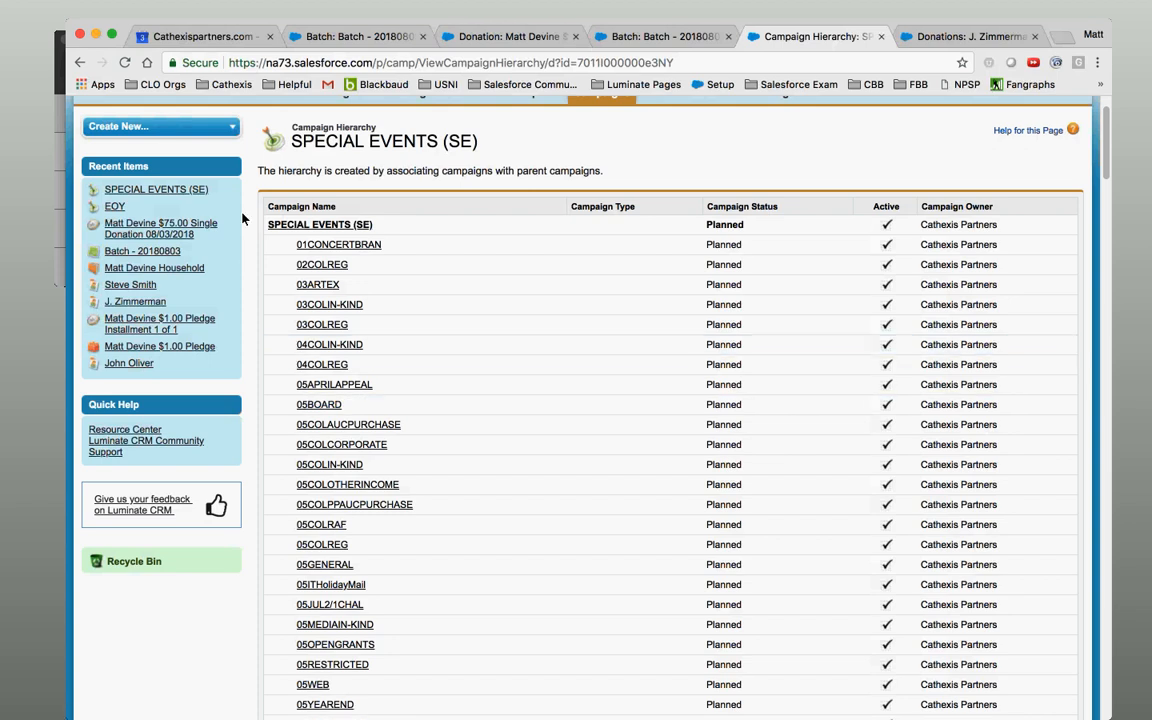
{"action": "scroll", "coordinate": [242, 218], "scroll_direction": "up", "scroll_amount": 3}
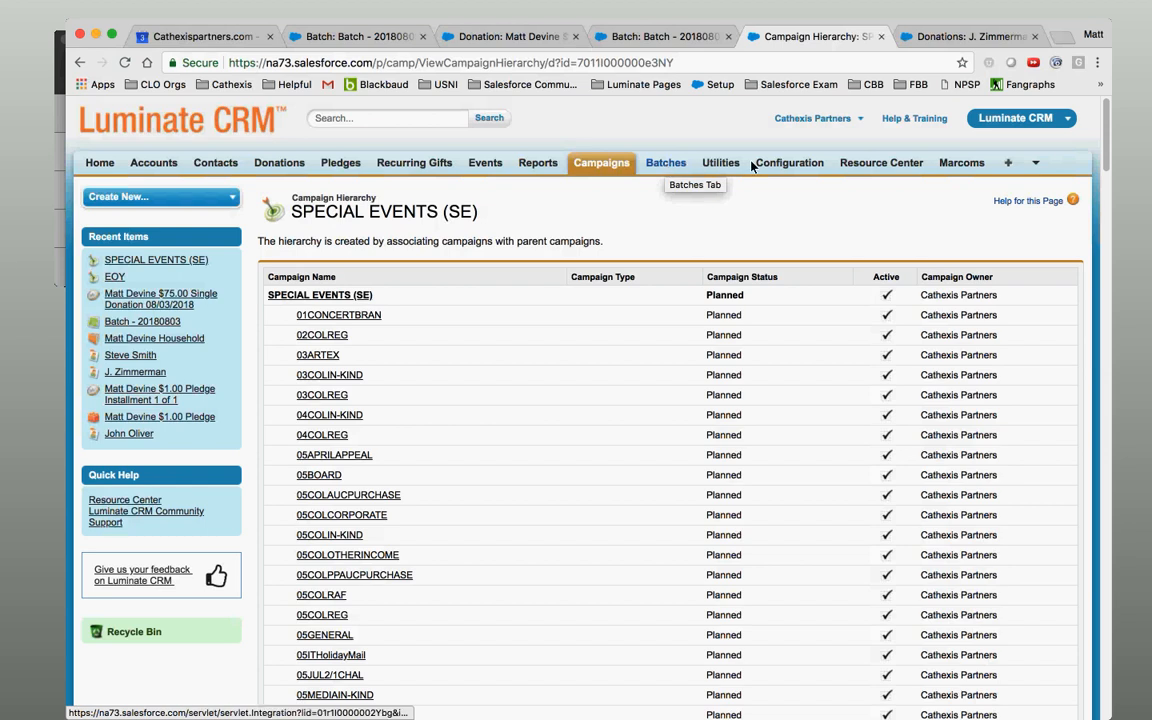
Visit the configuration home and the Batch - 20180803 page, then go back to the hierarchy.
{"action": "left_click", "coordinate": [778, 165]}
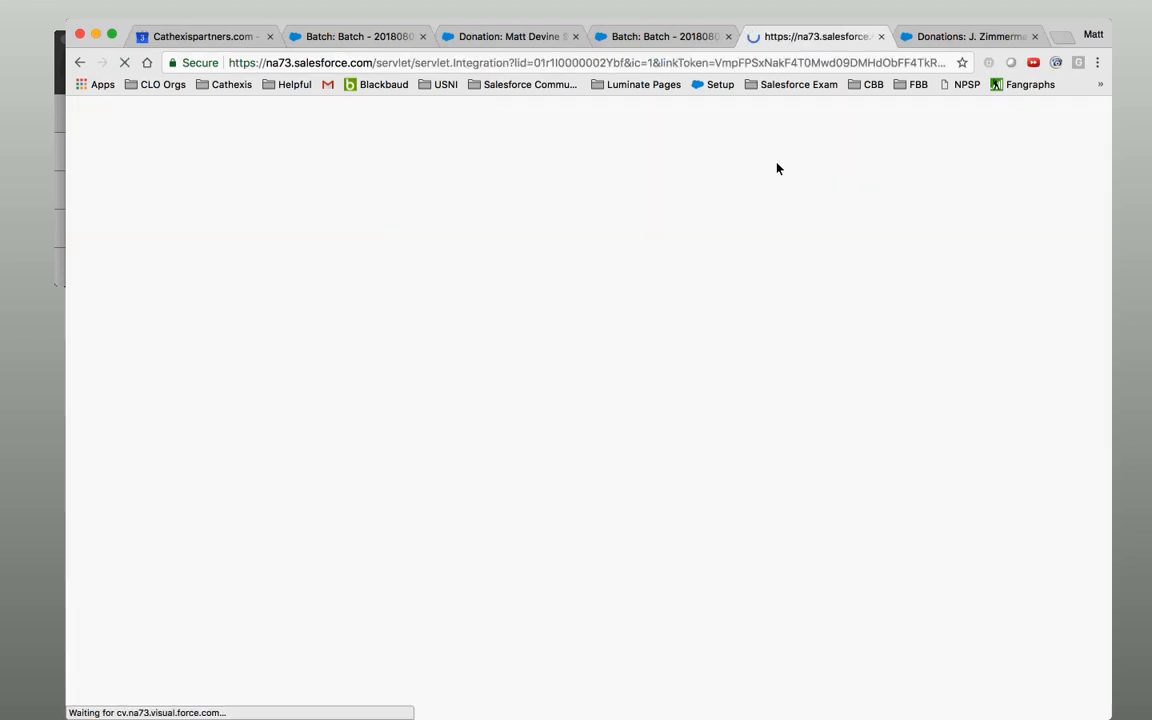
{"action": "left_click", "coordinate": [644, 38]}
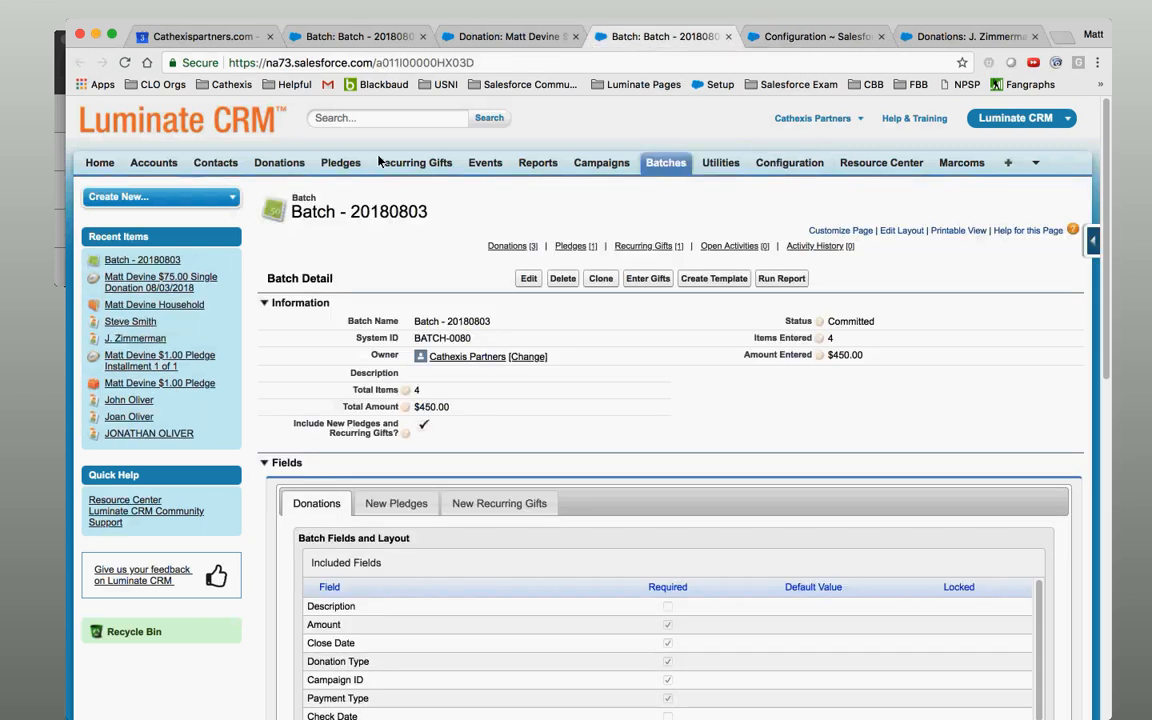
{"action": "left_click", "coordinate": [775, 37]}
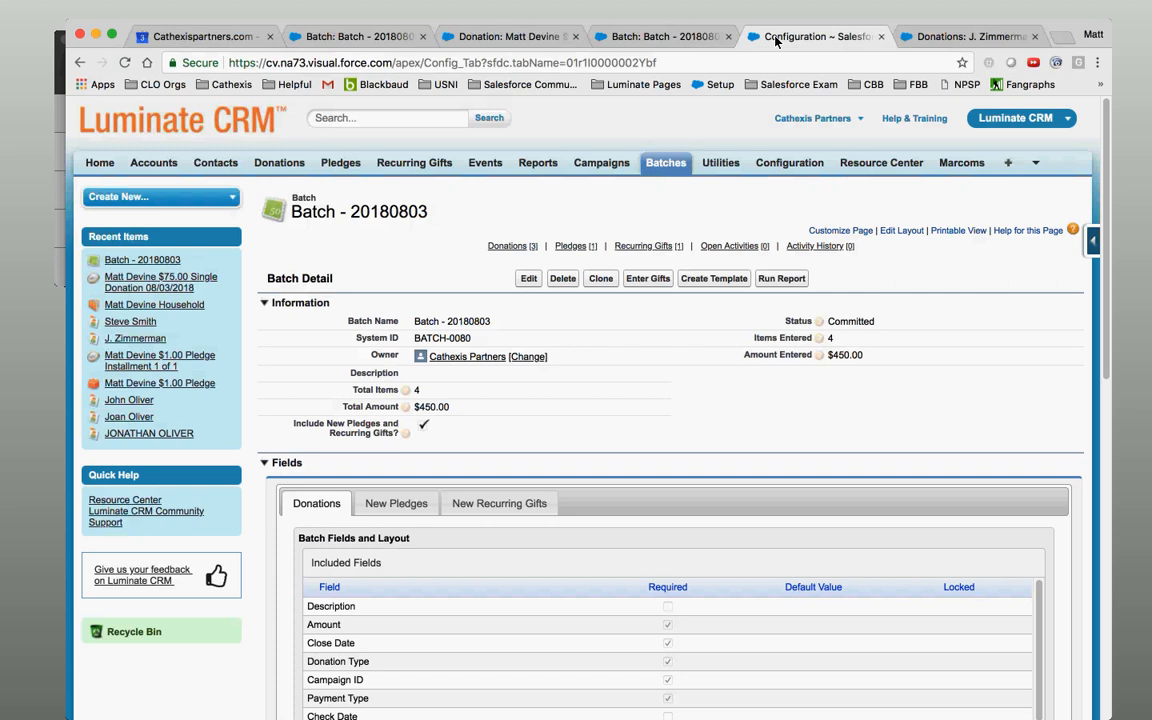
{"action": "left_click", "coordinate": [78, 62]}
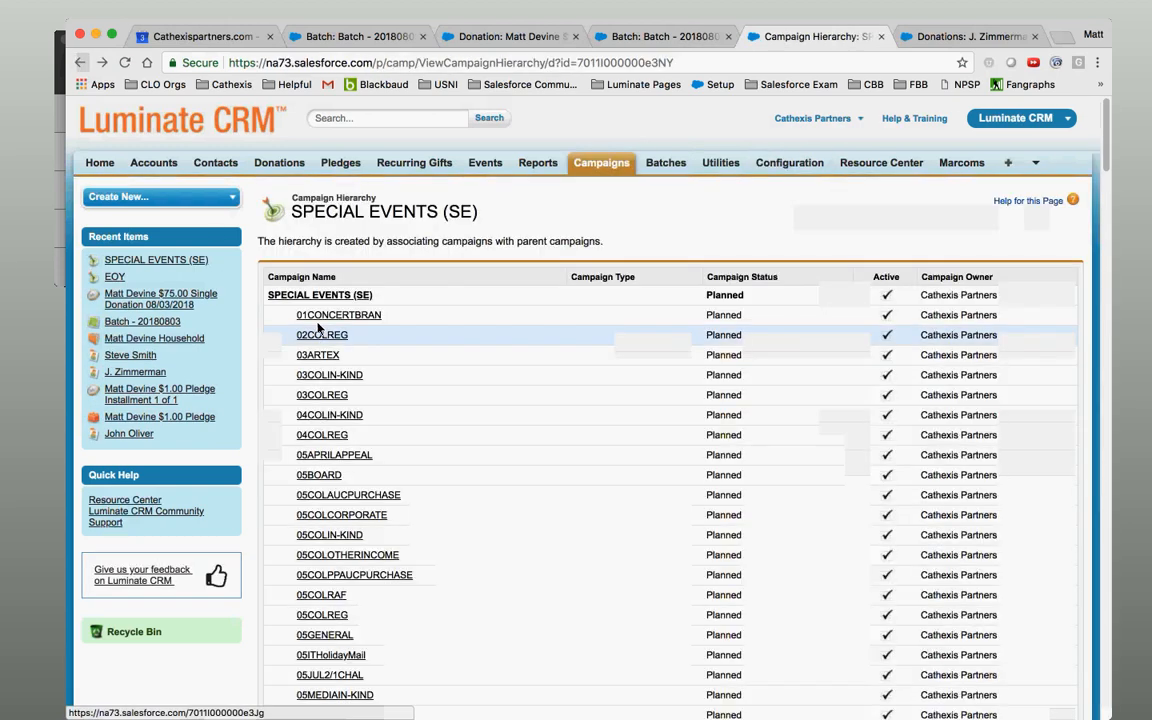
Open the 05BOARD campaign and start editing its empty Default Designation field.
{"action": "left_click", "coordinate": [333, 477]}
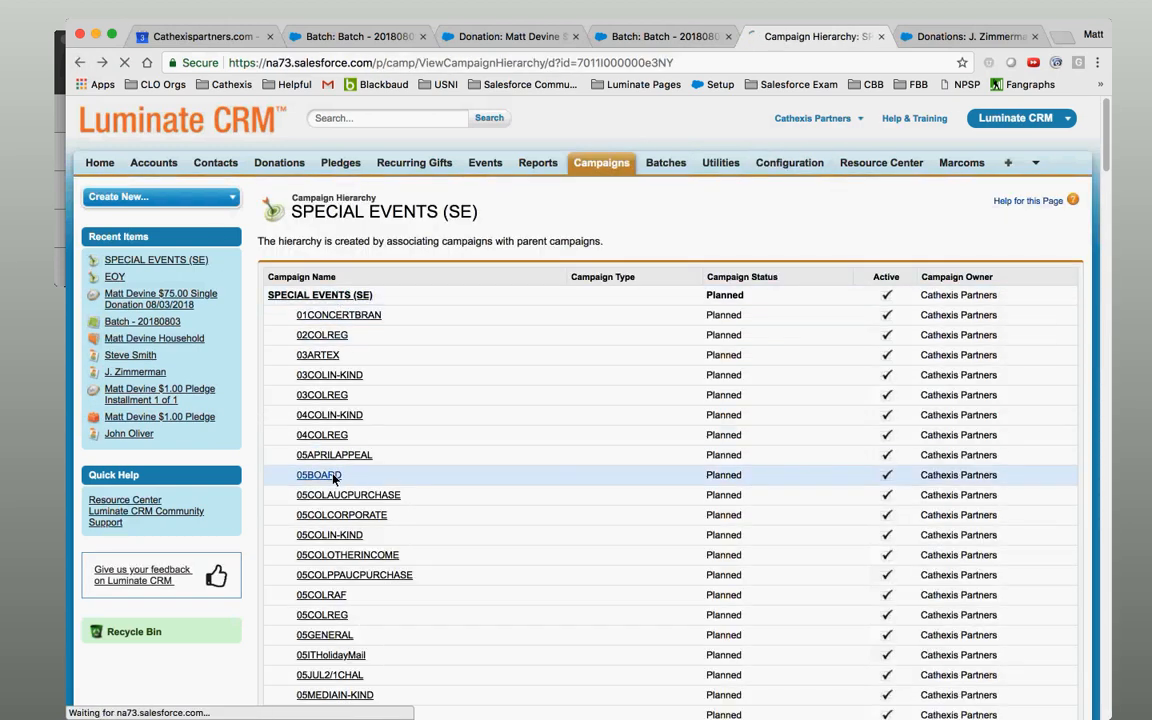
{"action": "scroll", "coordinate": [333, 480], "scroll_direction": "down", "scroll_amount": 3}
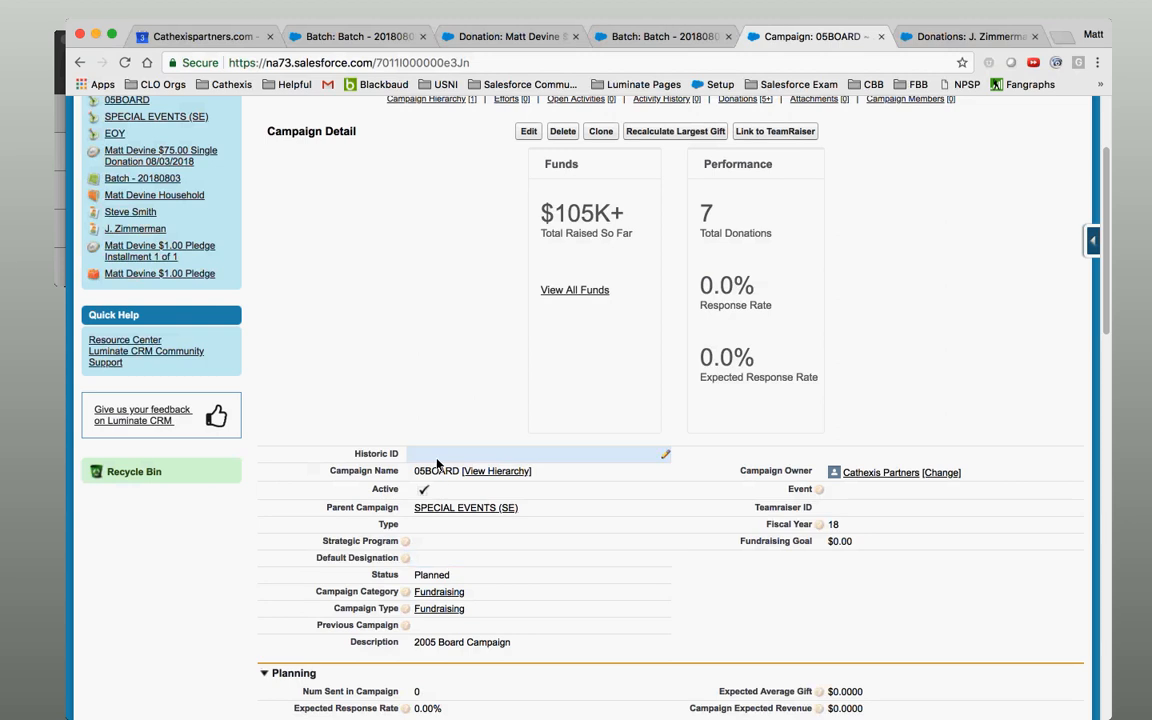
{"action": "double_click", "coordinate": [448, 567]}
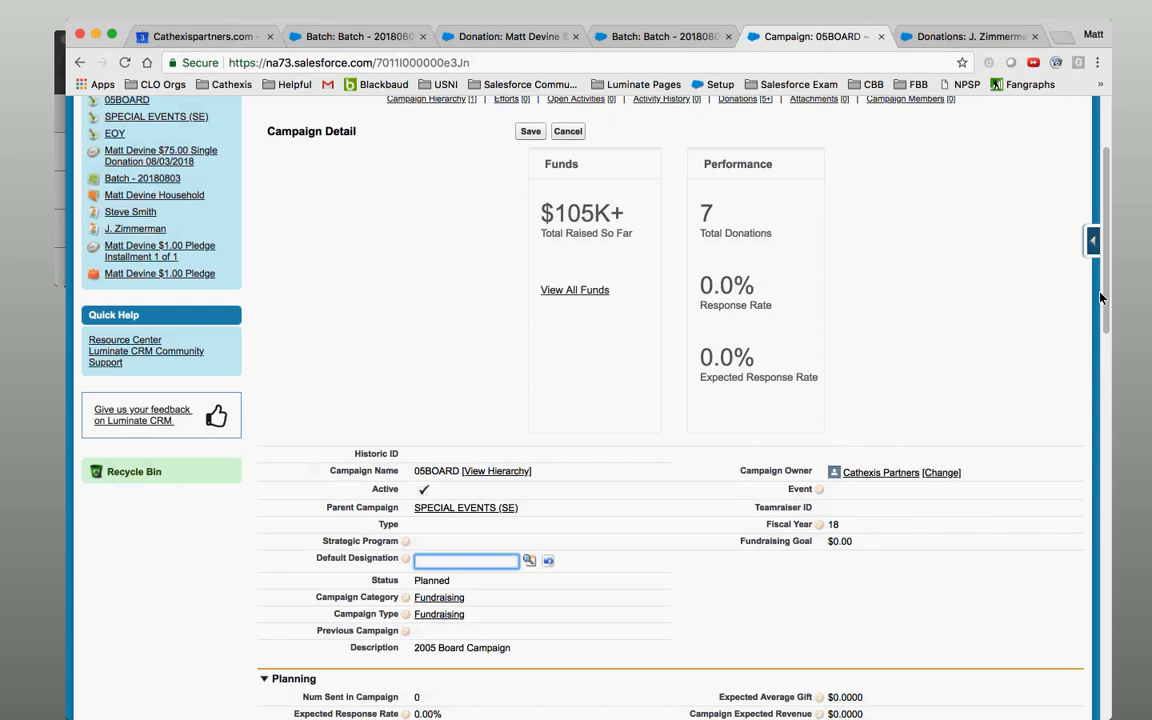
{"action": "scroll", "coordinate": [1098, 298], "scroll_direction": "up", "scroll_amount": 3}
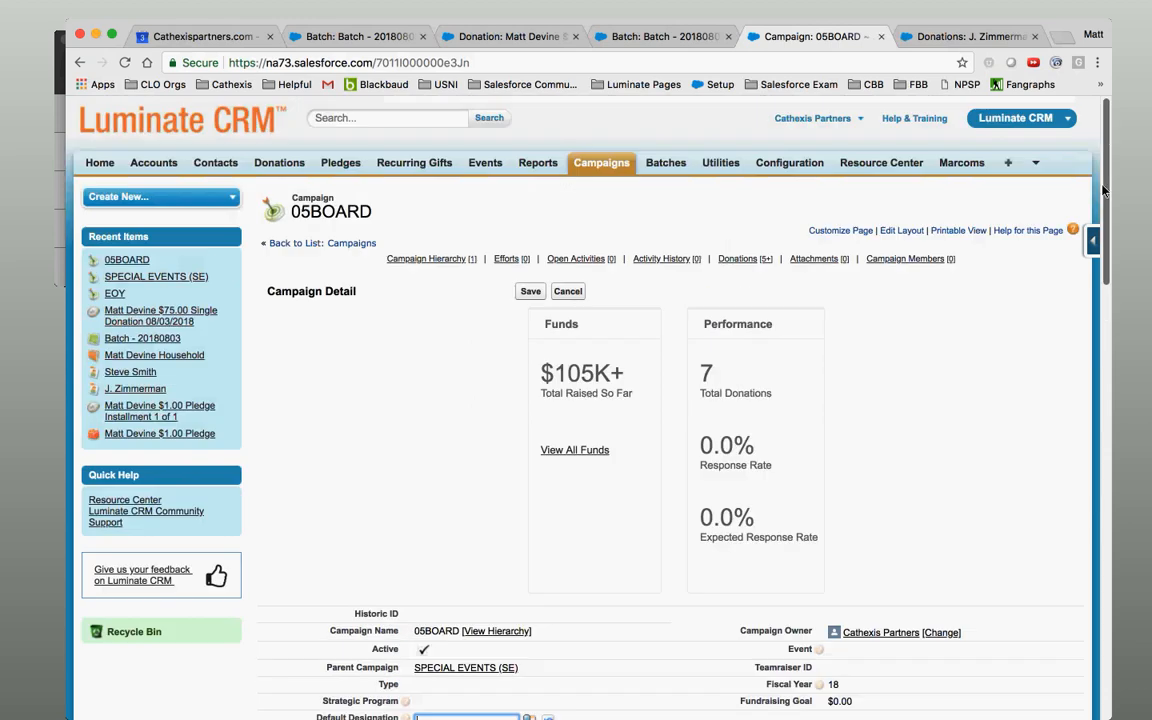
Open the 1 Unrestricted designation from the CRM configuration area.
{"action": "left_click", "coordinate": [783, 171]}
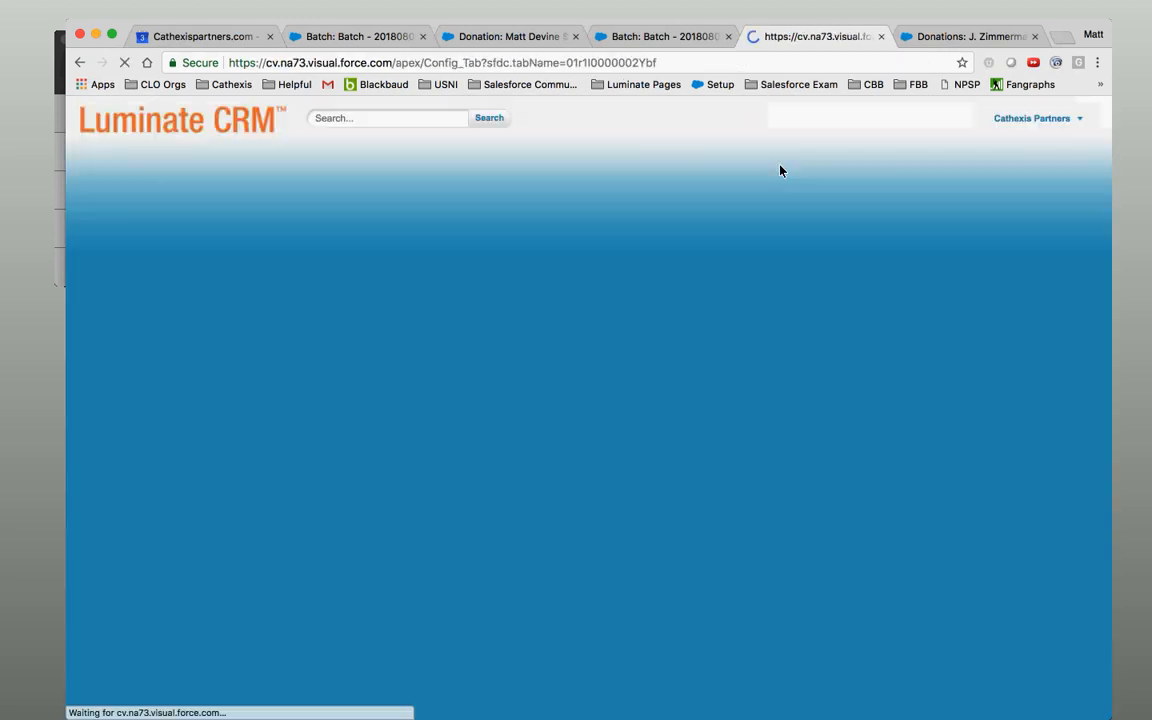
{"action": "left_click", "coordinate": [399, 278]}
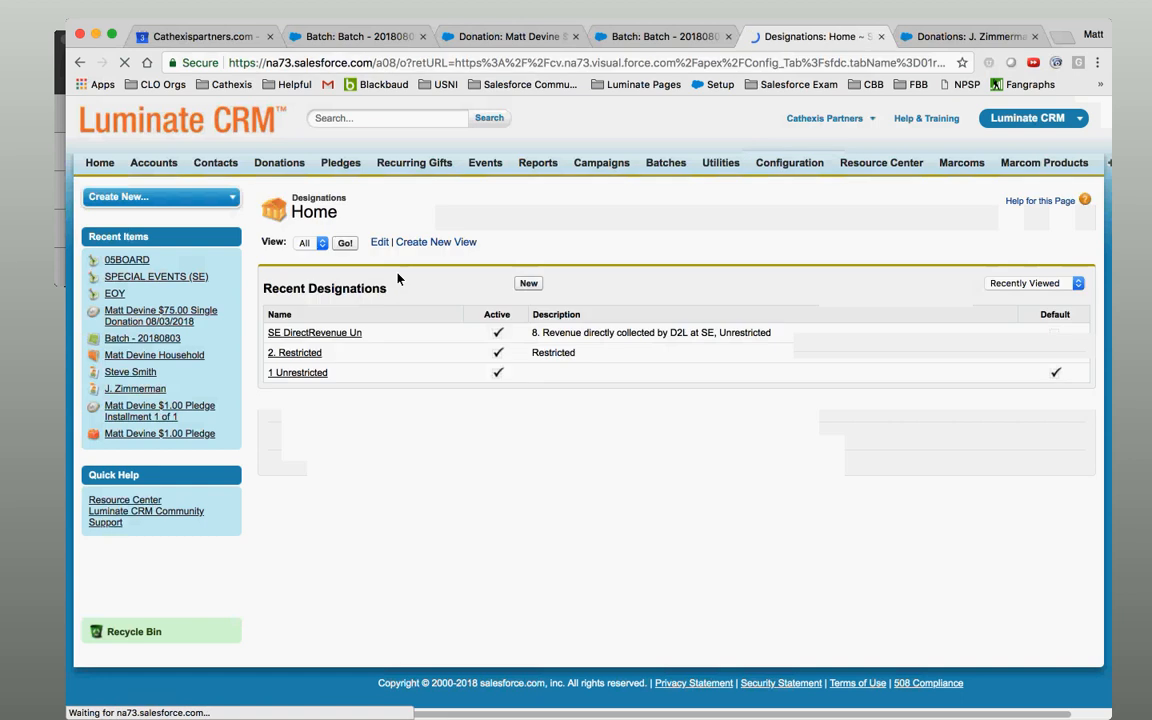
{"action": "left_click", "coordinate": [299, 374]}
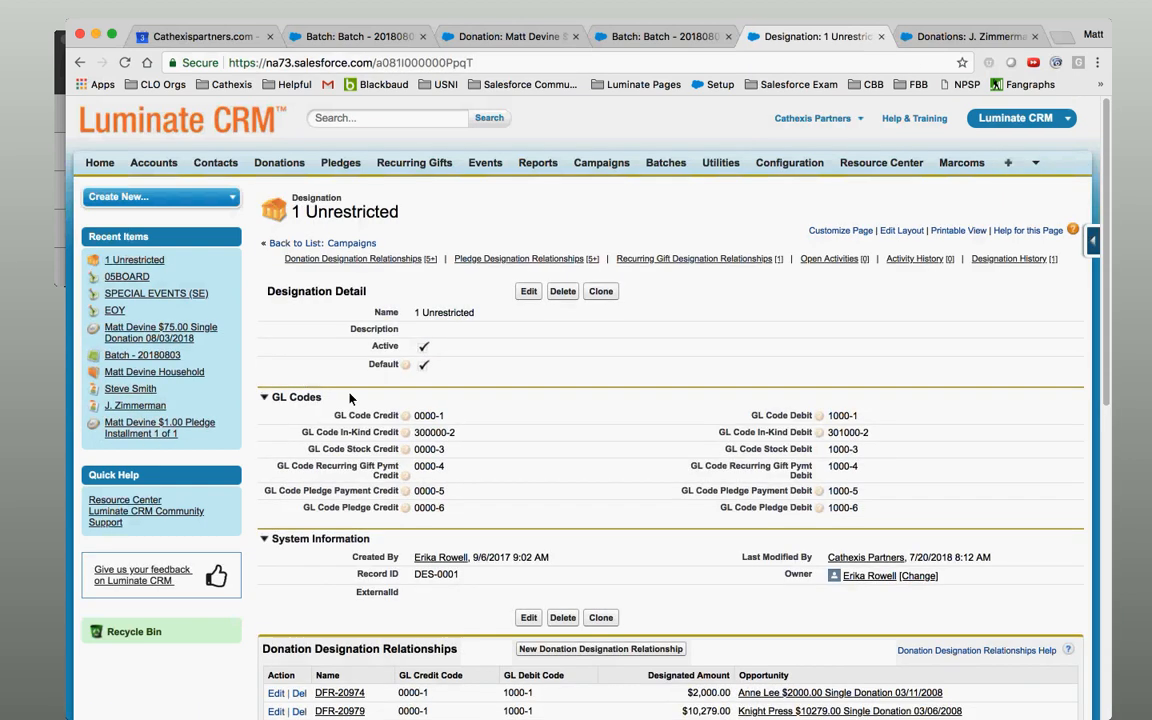
{"action": "scroll", "coordinate": [695, 517], "scroll_direction": "down", "scroll_amount": 2}
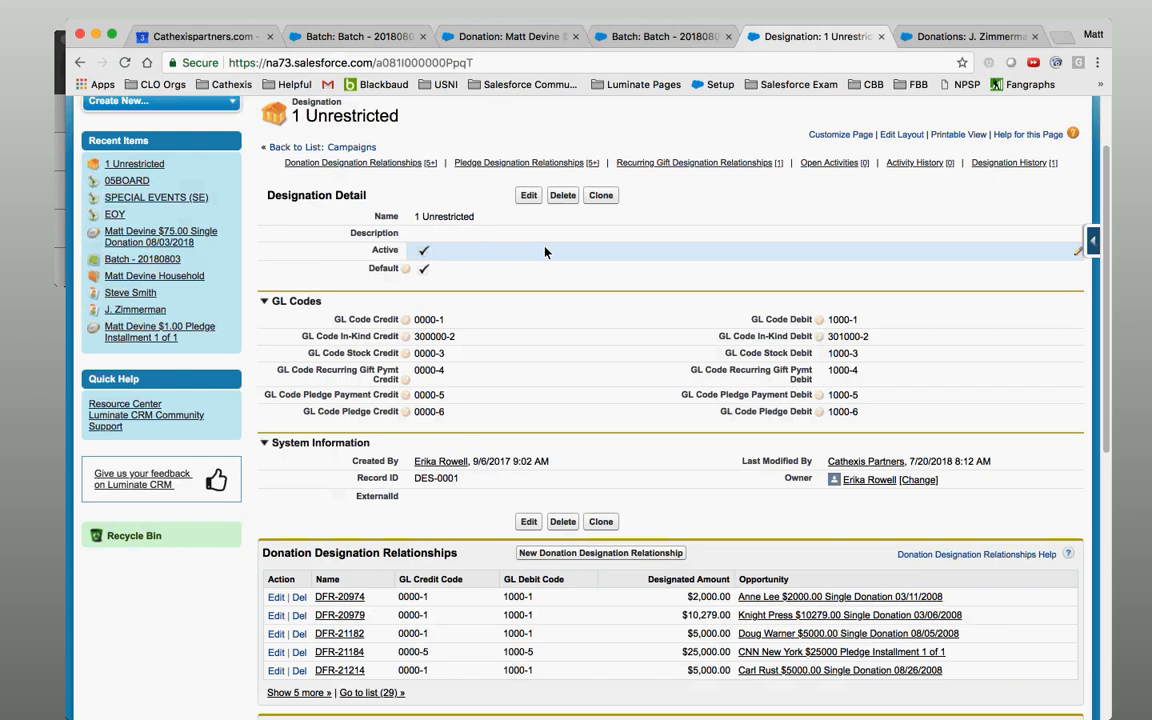
Clear the six GL Code credit values: Credit, In-Kind, Stock, Recurring Gift Pymt, Pledge Payment, Pledge.
{"action": "double_click", "coordinate": [462, 323]}
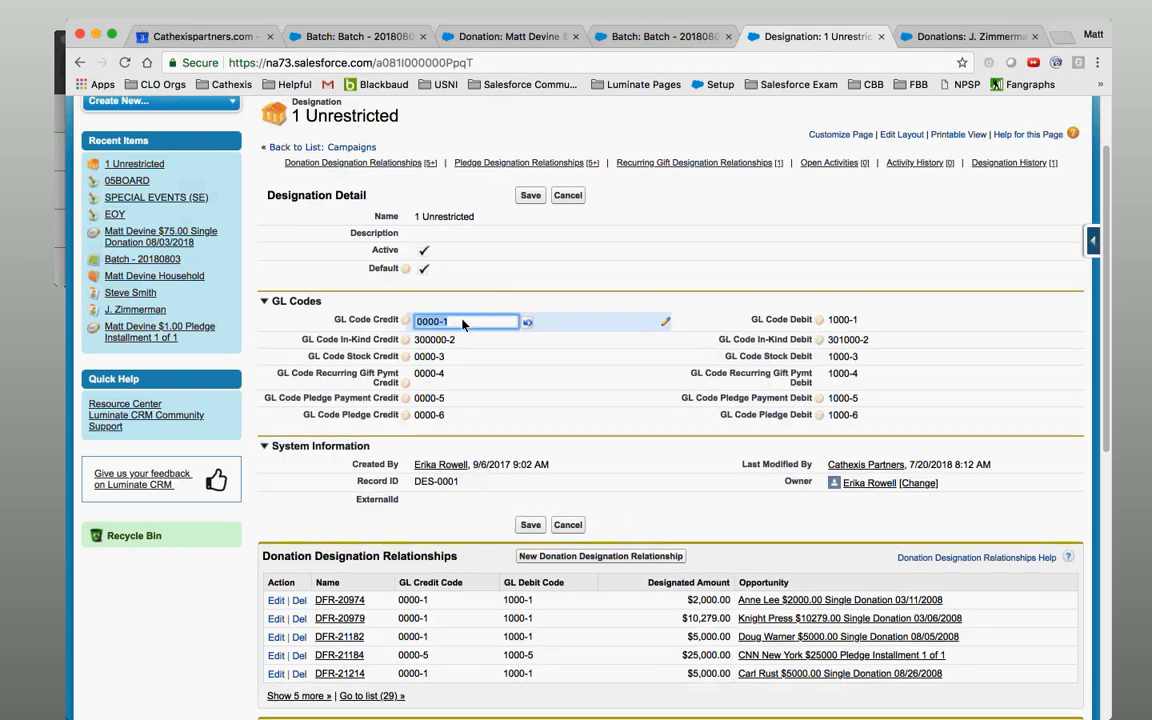
{"action": "key", "text": "BackSpace"}
{"action": "double_click", "coordinate": [456, 341]}
{"action": "key", "text": "BackSpace"}
{"action": "double_click", "coordinate": [450, 357]}
{"action": "key", "text": "BackSpace"}
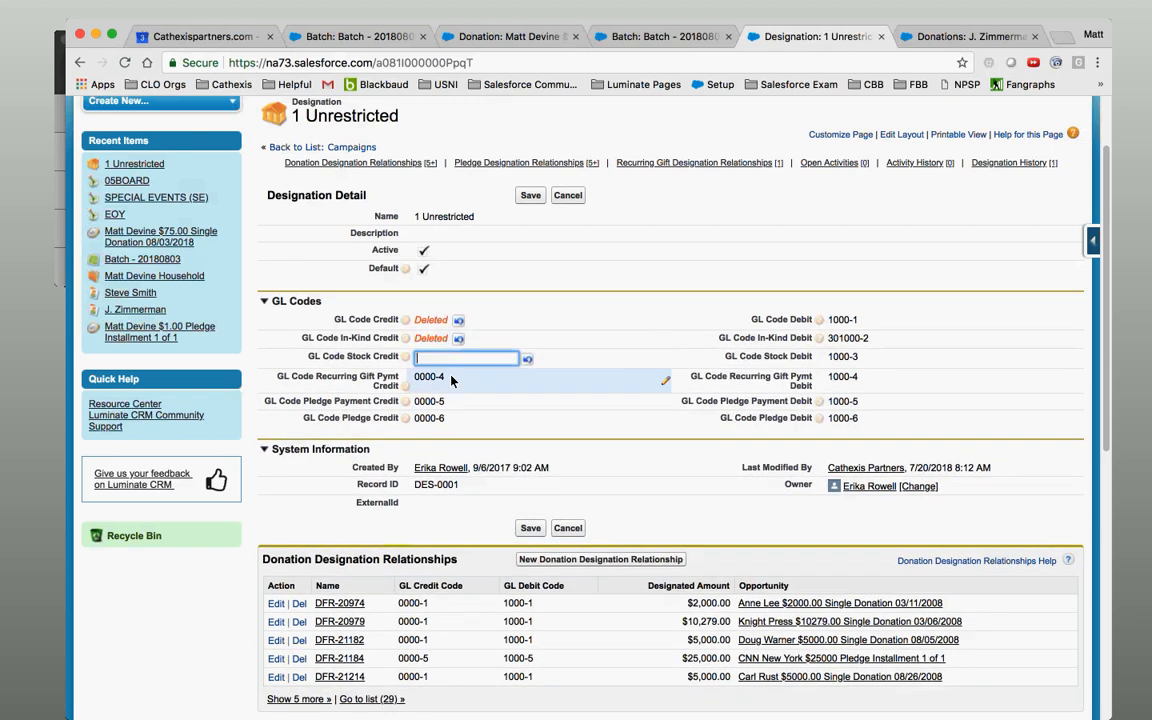
{"action": "double_click", "coordinate": [451, 385]}
{"action": "key", "text": "BackSpace"}
{"action": "double_click", "coordinate": [450, 400]}
{"action": "key", "text": "BackSpace"}
{"action": "double_click", "coordinate": [450, 418]}
{"action": "key", "text": "BackSpace"}
Clear the six matching GL Code debit values and save the designation.
{"action": "double_click", "coordinate": [845, 320]}
{"action": "key", "text": "BackSpace"}
{"action": "double_click", "coordinate": [855, 339]}
{"action": "key", "text": "BackSpace"}
{"action": "double_click", "coordinate": [862, 358]}
{"action": "key", "text": "BackSpace"}
{"action": "double_click", "coordinate": [862, 377]}
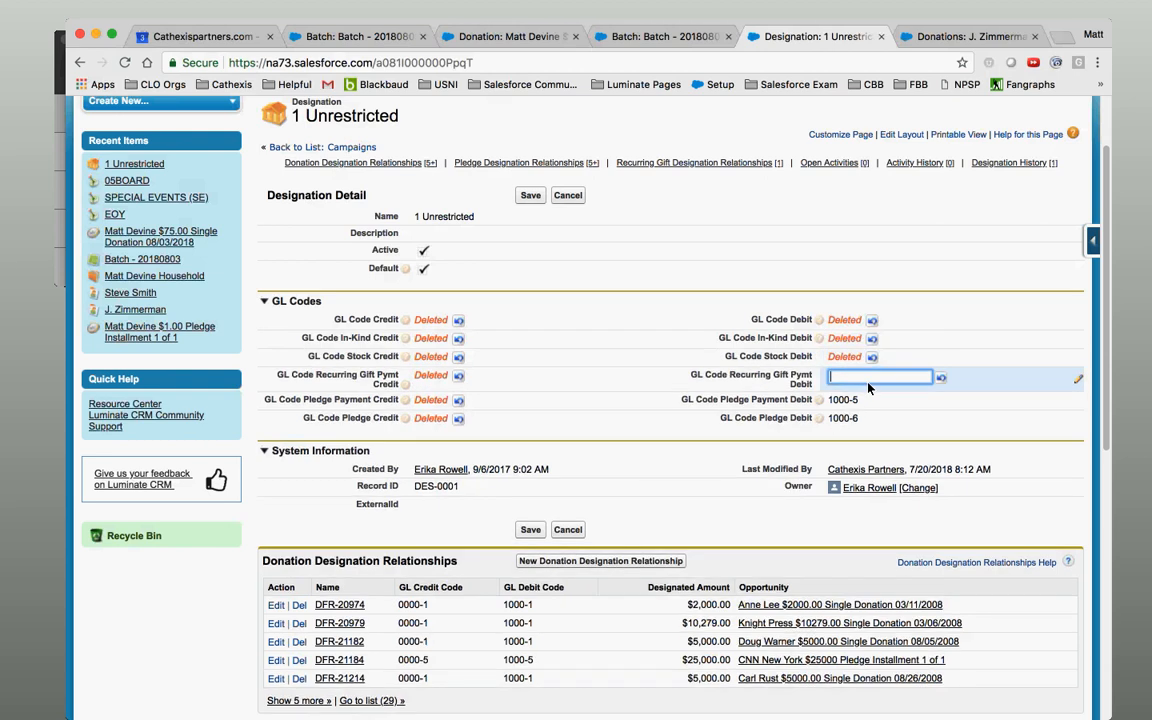
{"action": "key", "text": "BackSpace"}
{"action": "double_click", "coordinate": [866, 401]}
{"action": "key", "text": "BackSpace"}
{"action": "double_click", "coordinate": [866, 419]}
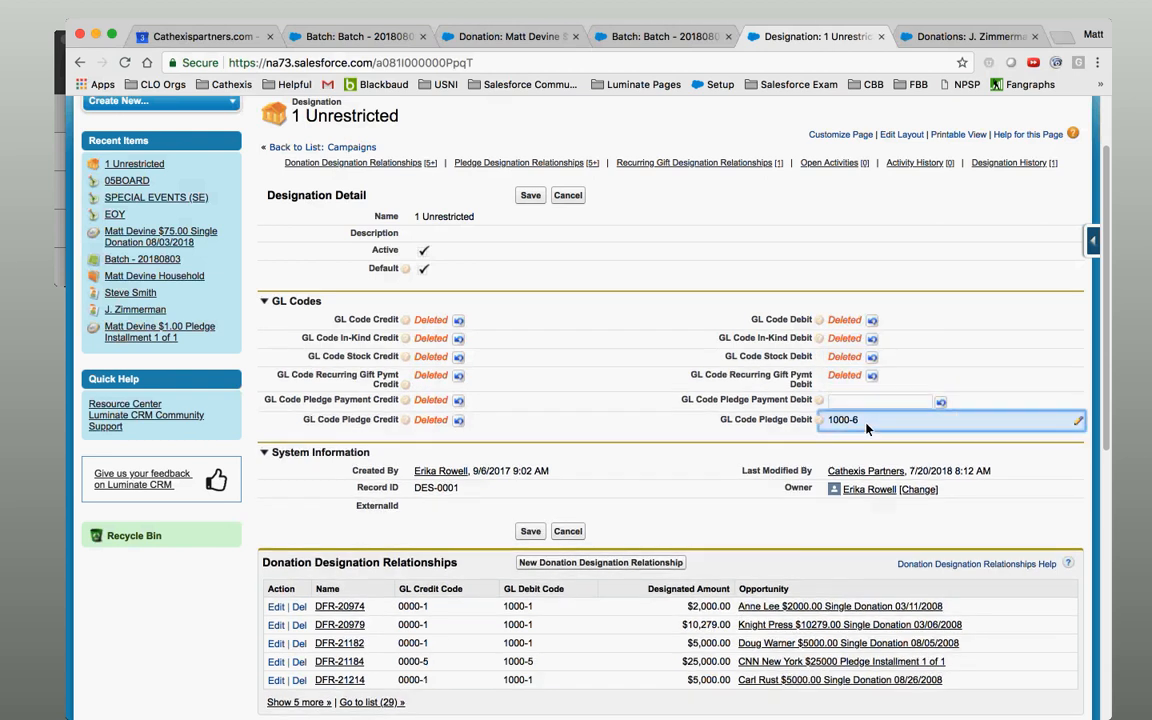
{"action": "key", "text": "BackSpace"}
{"action": "left_click", "coordinate": [531, 196]}
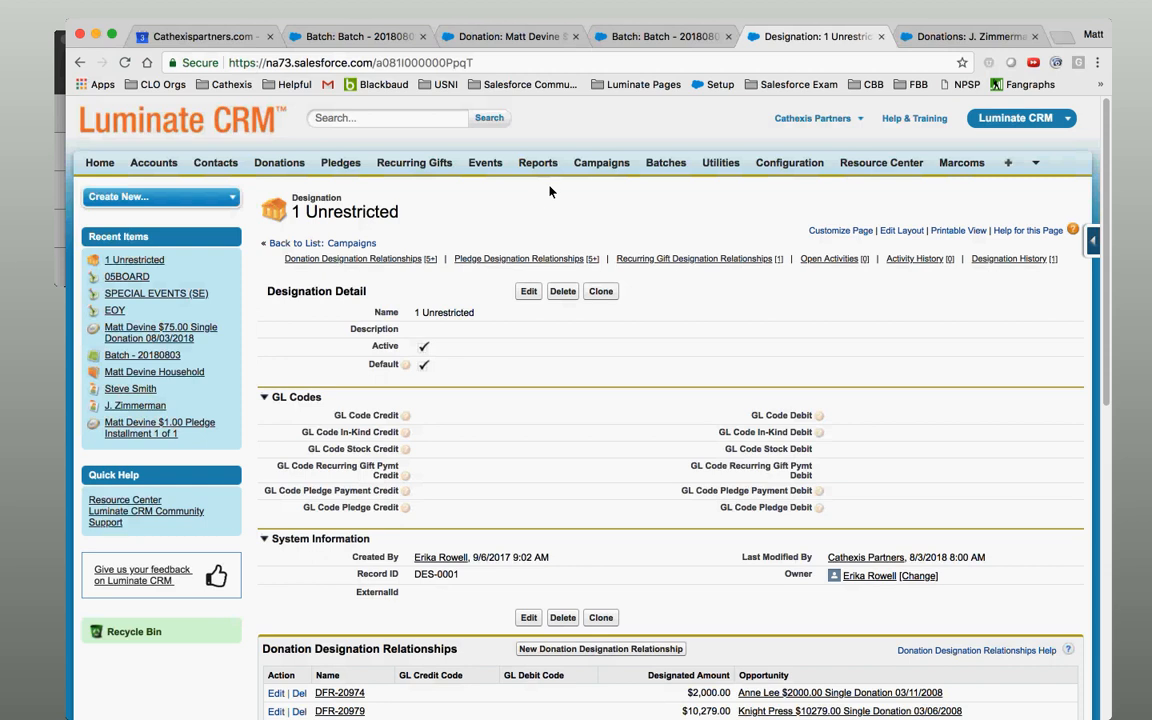
Toggle the recent campaigns list between 10 and 25 rows, then return to the $75.00 donation page.
{"action": "left_click", "coordinate": [601, 164]}
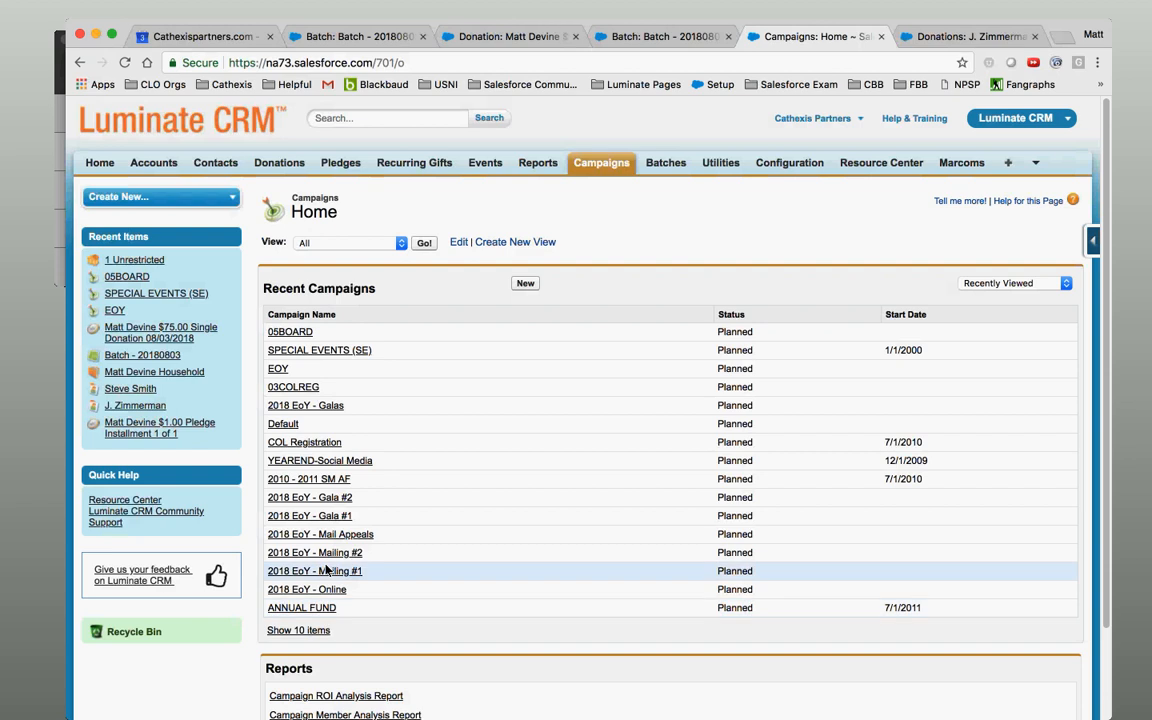
{"action": "left_click", "coordinate": [313, 631]}
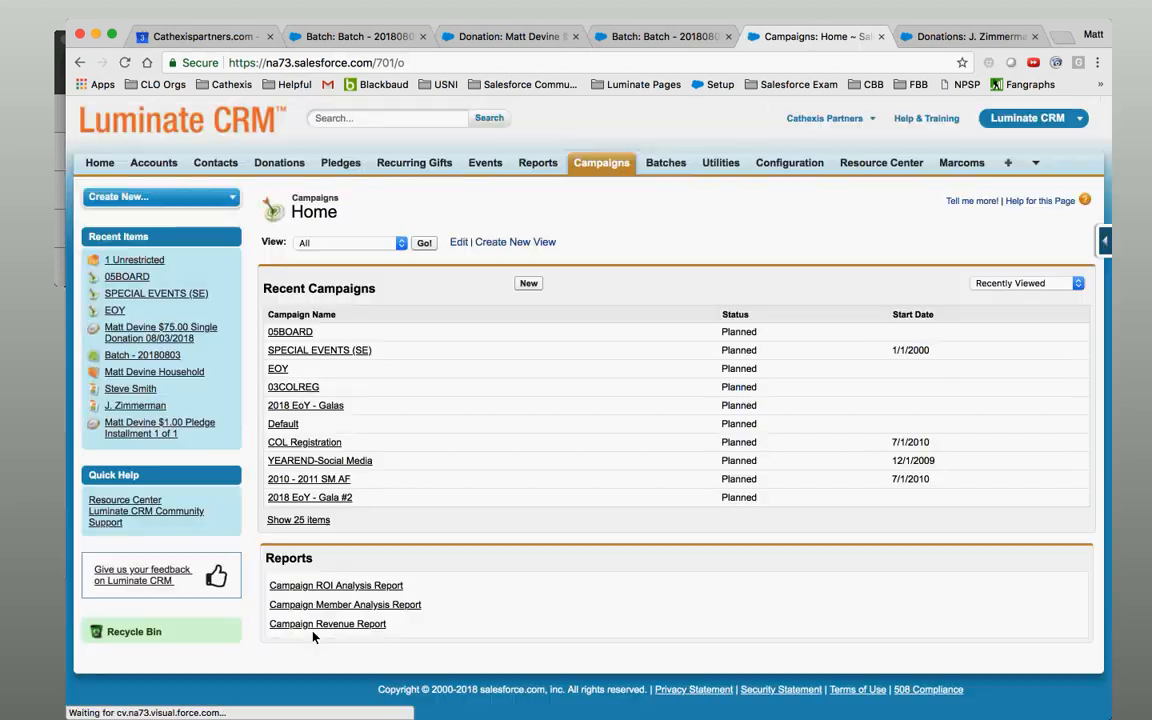
{"action": "left_click", "coordinate": [298, 521]}
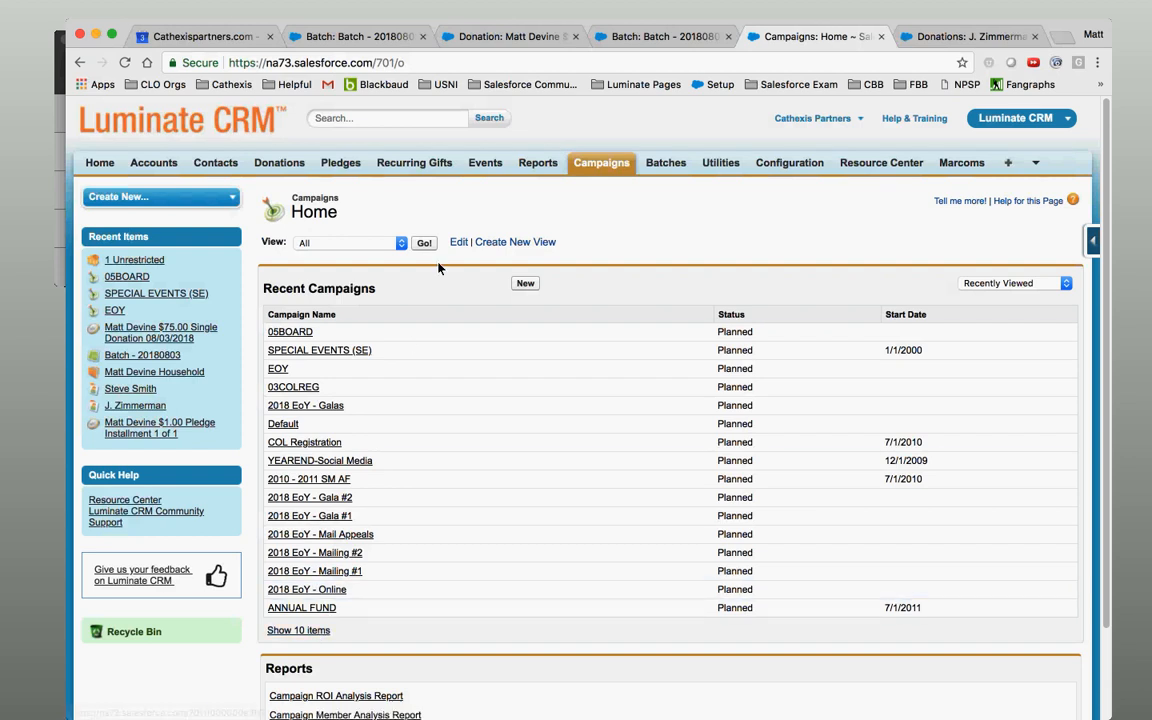
{"action": "left_click", "coordinate": [612, 36]}
{"action": "left_click", "coordinate": [521, 38]}
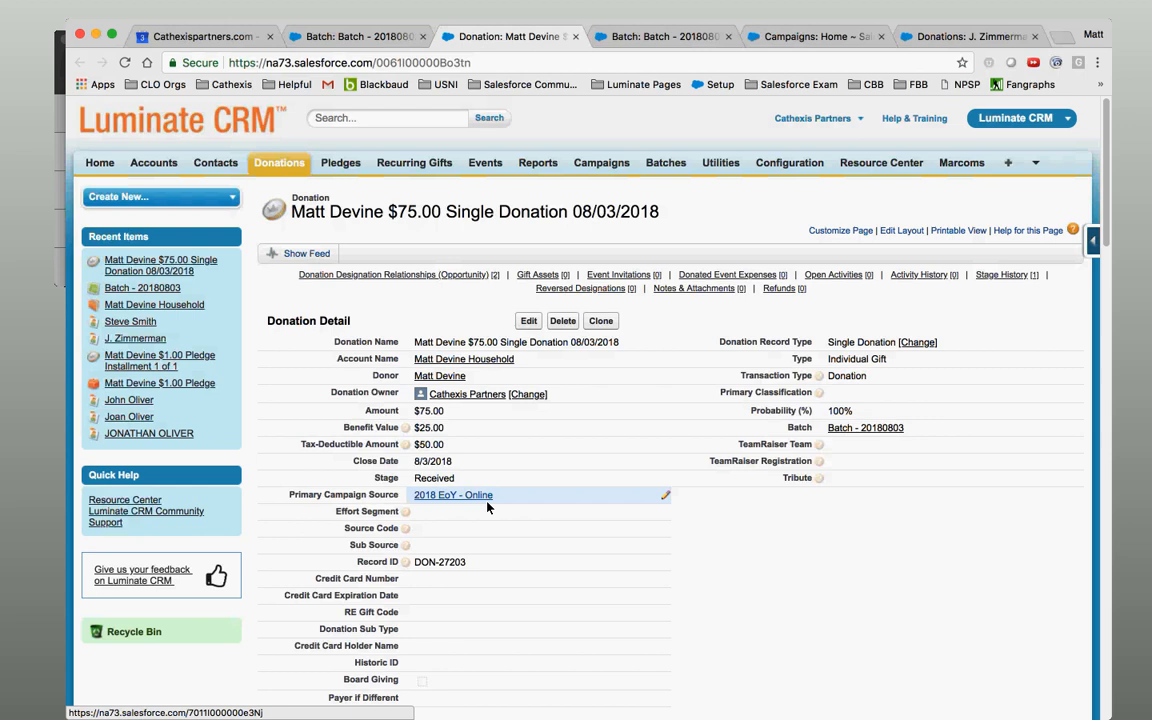
{"action": "left_click", "coordinate": [655, 36]}
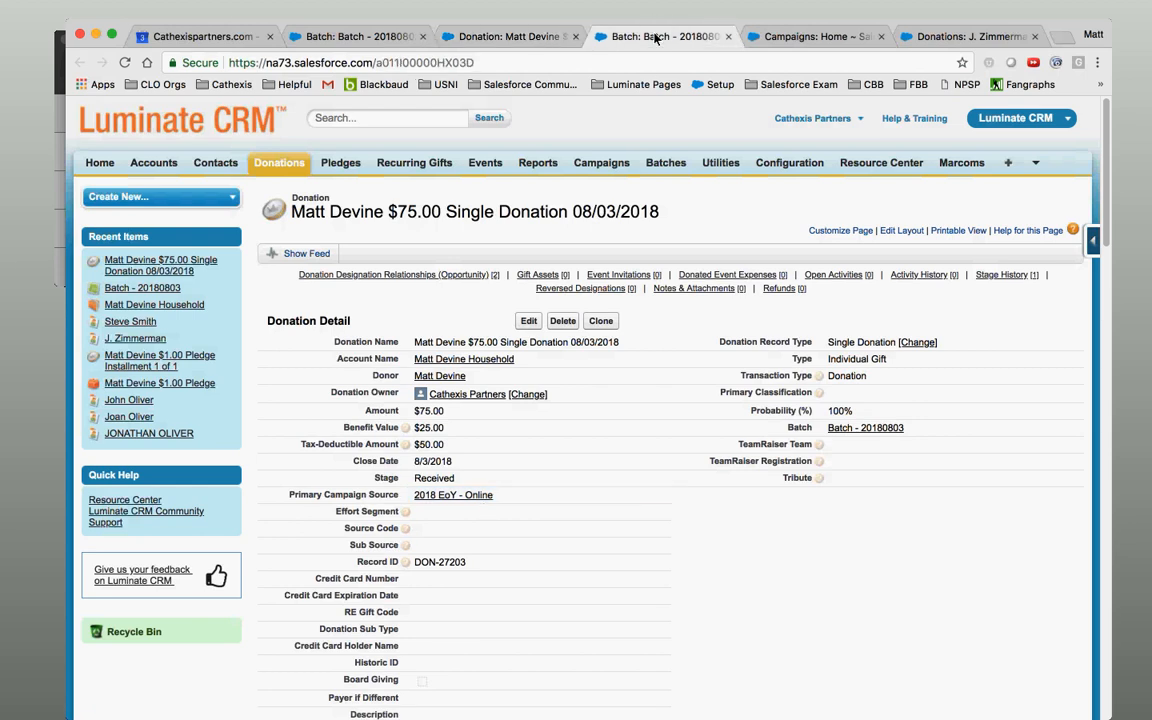
{"action": "left_click", "coordinate": [537, 40]}
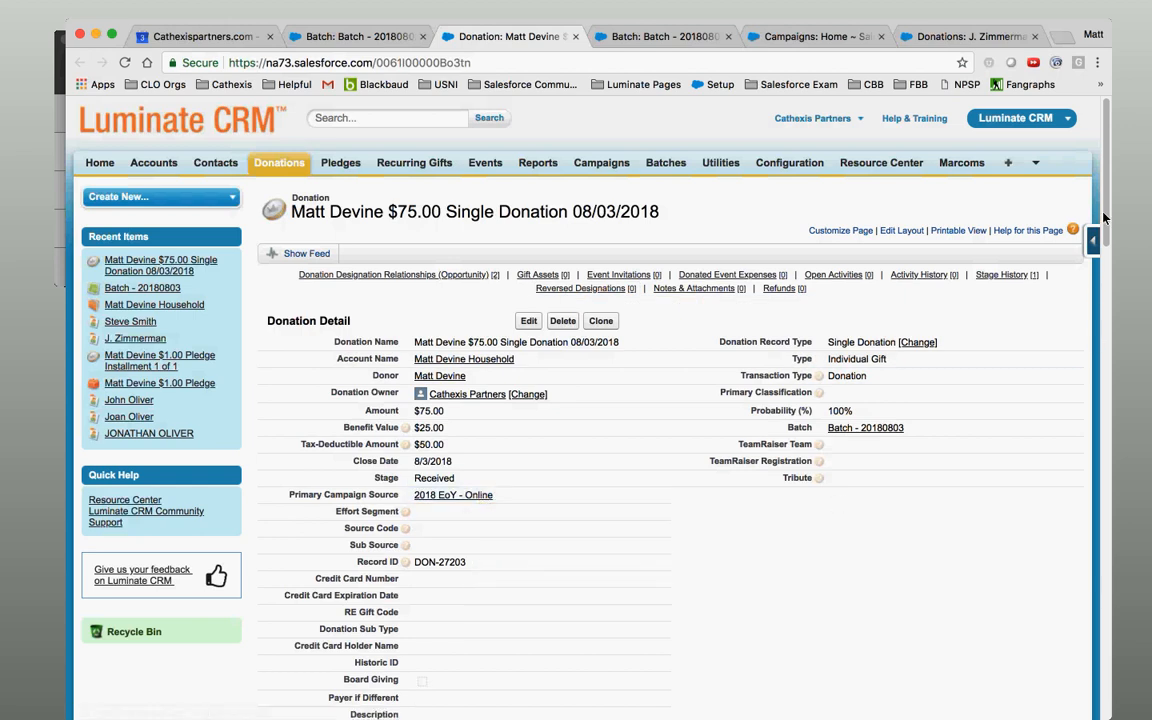
{"action": "scroll", "coordinate": [1100, 300], "scroll_direction": "down", "scroll_amount": 3}
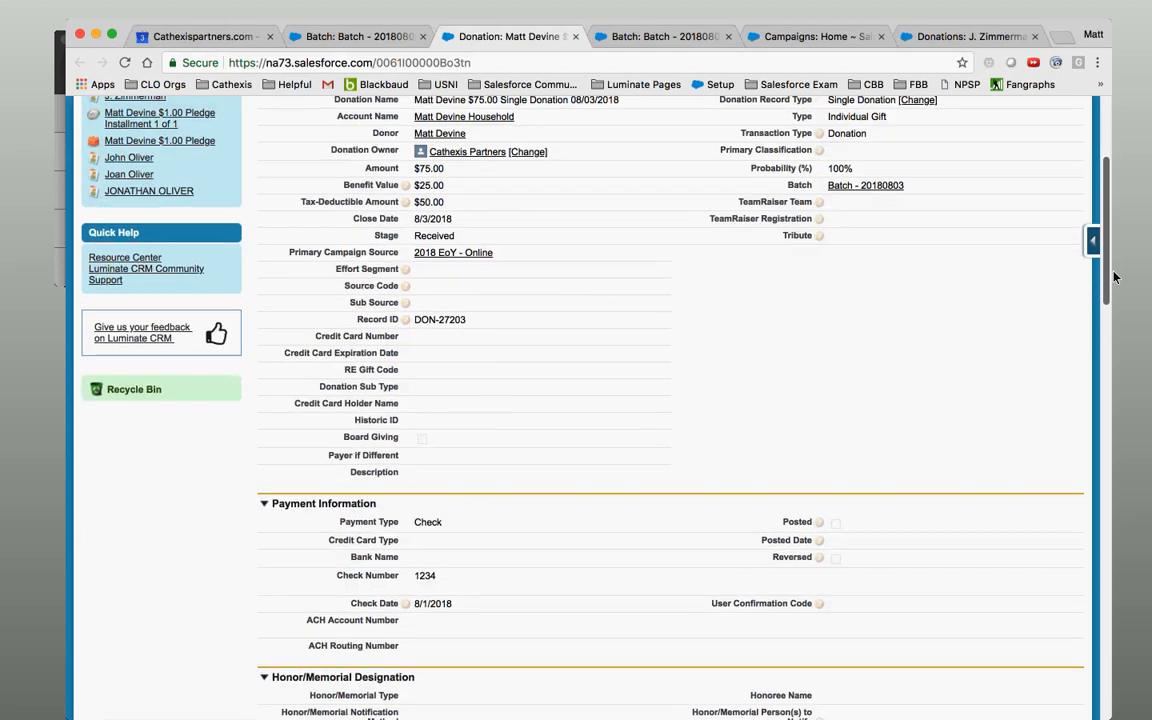
{"action": "scroll", "coordinate": [1115, 277], "scroll_direction": "down", "scroll_amount": 5}
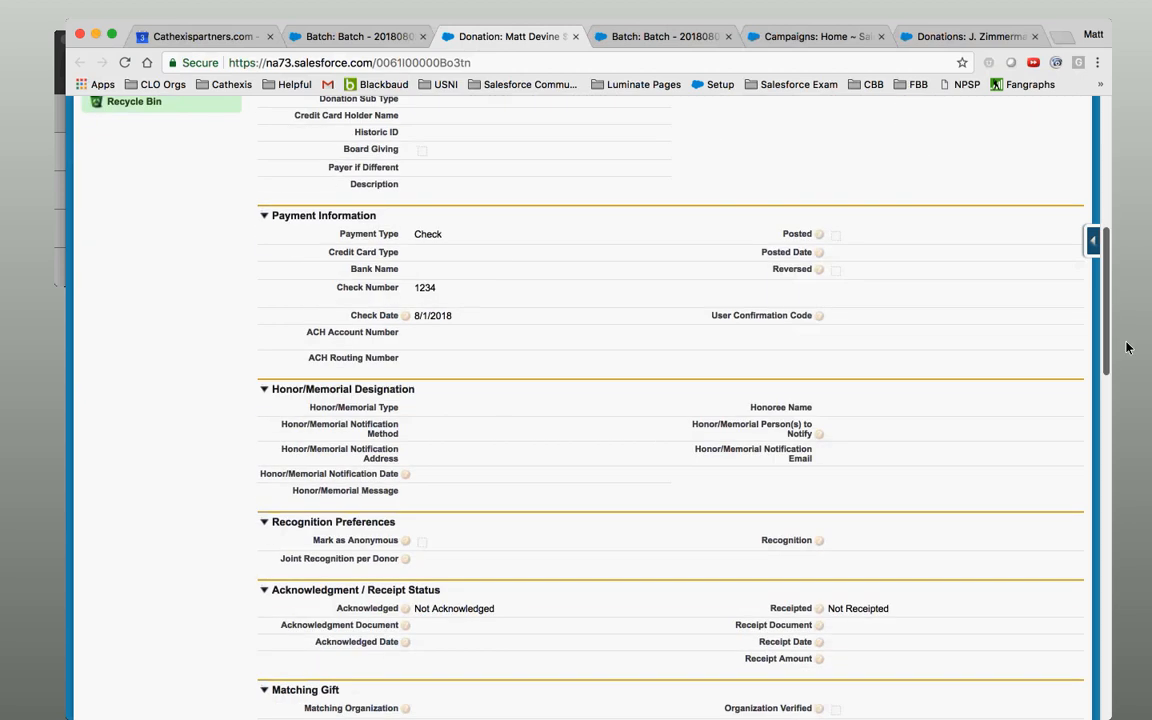
{"action": "scroll", "coordinate": [1126, 347], "scroll_direction": "down", "scroll_amount": 10}
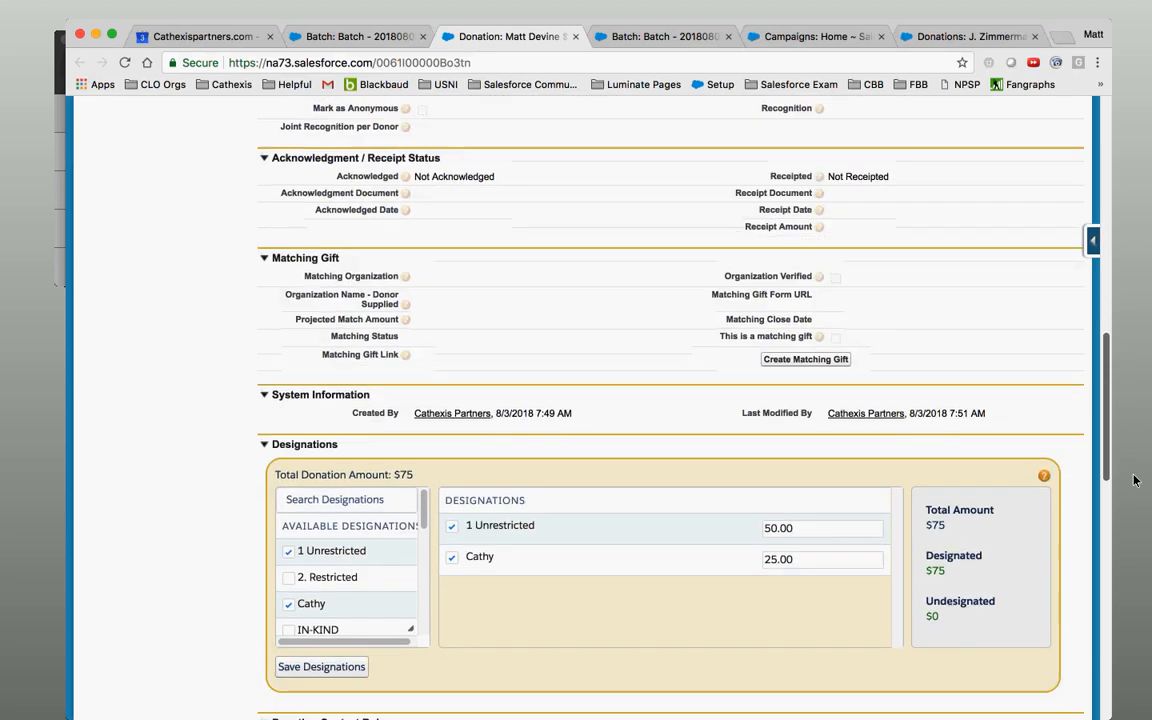
{"action": "scroll", "coordinate": [1138, 540], "scroll_direction": "down", "scroll_amount": 3}
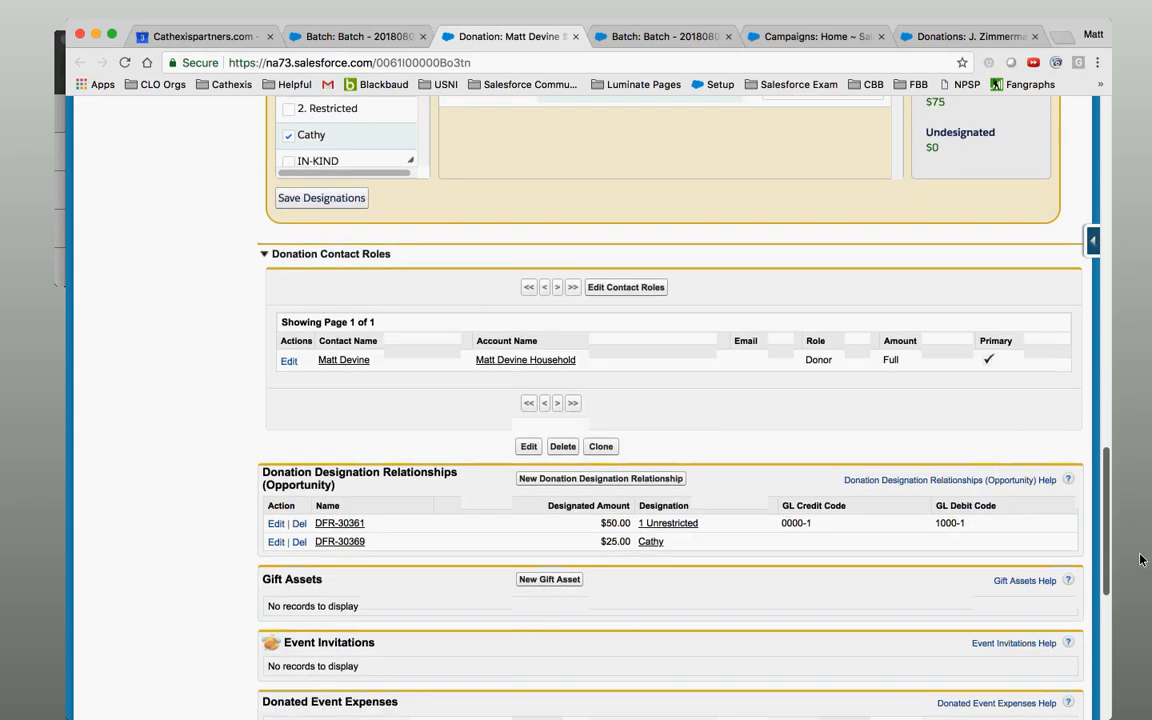
{"action": "scroll", "coordinate": [1140, 545], "scroll_direction": "up", "scroll_amount": 2}
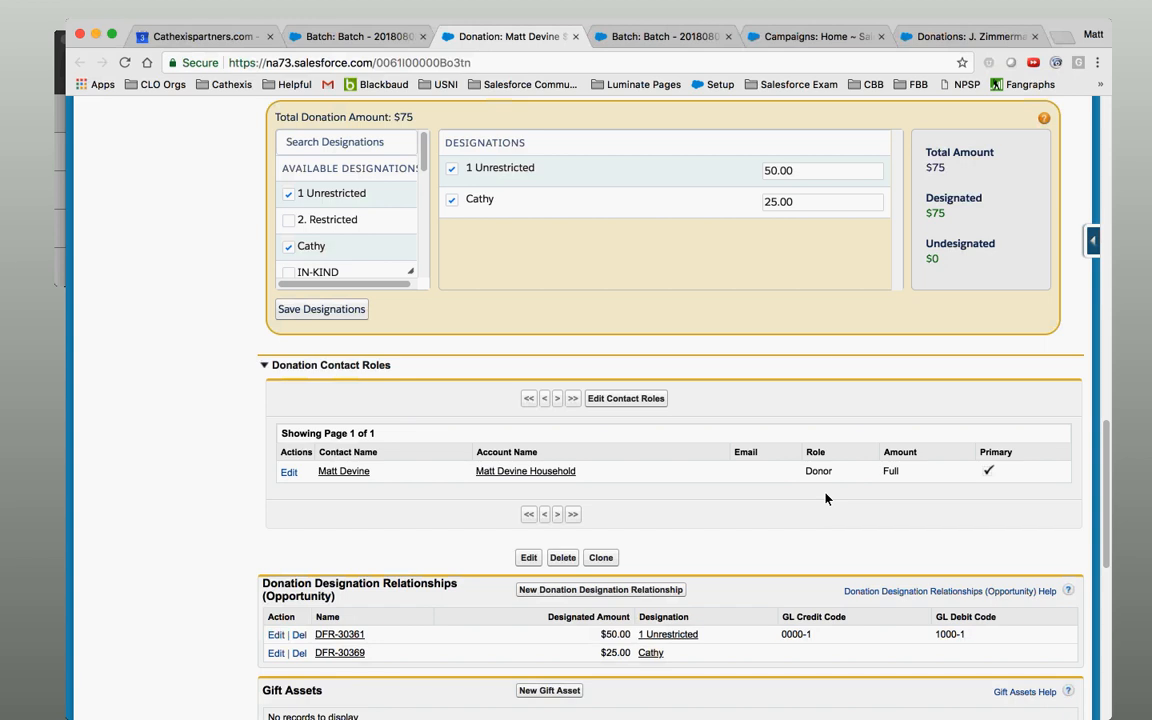
{"action": "left_click", "coordinate": [960, 36]}
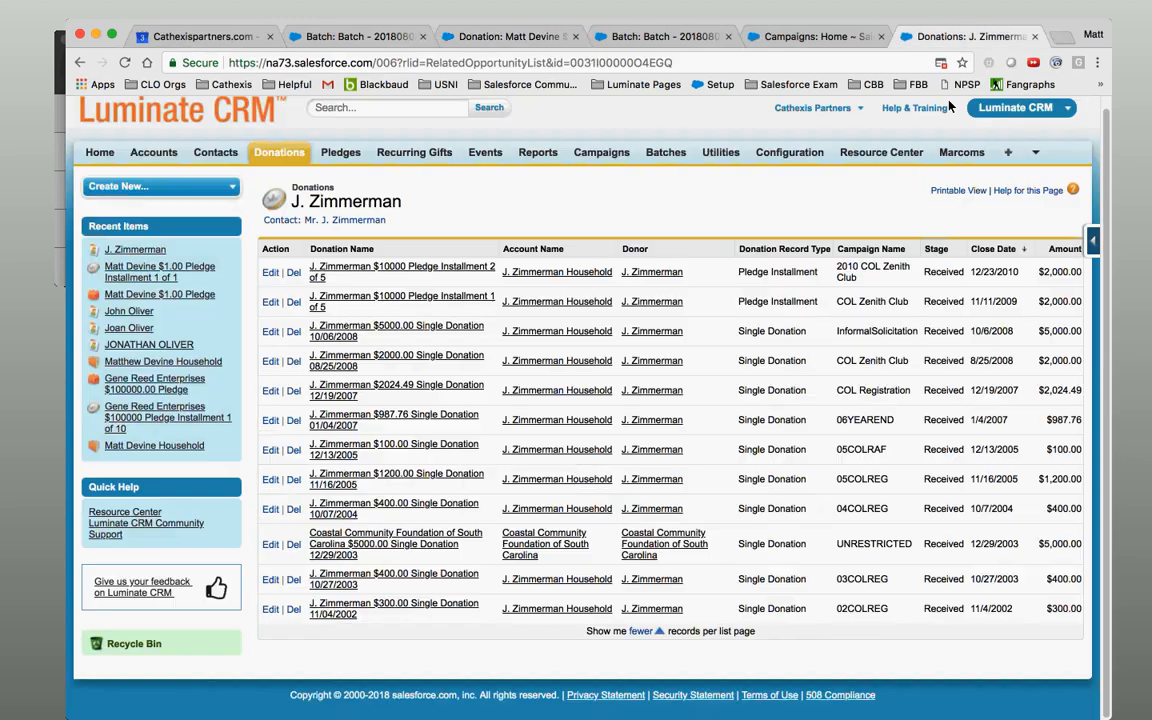
{"action": "left_click", "coordinate": [332, 219]}
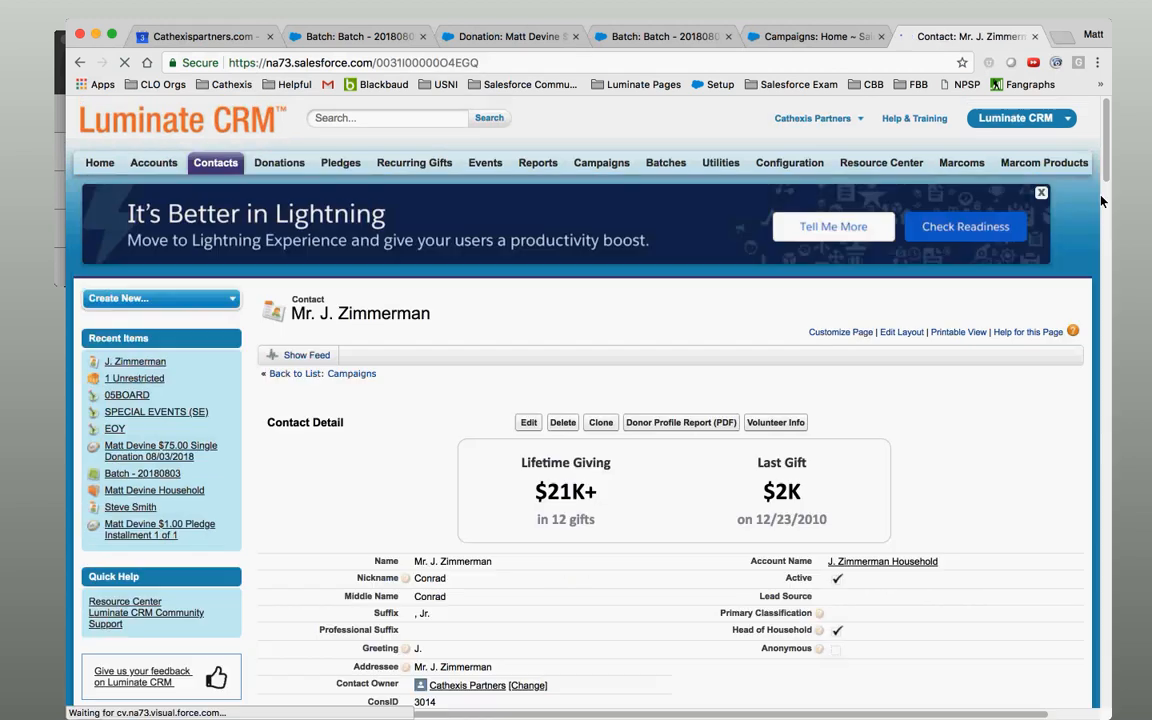
{"action": "scroll", "coordinate": [1108, 187], "scroll_direction": "down", "scroll_amount": 15}
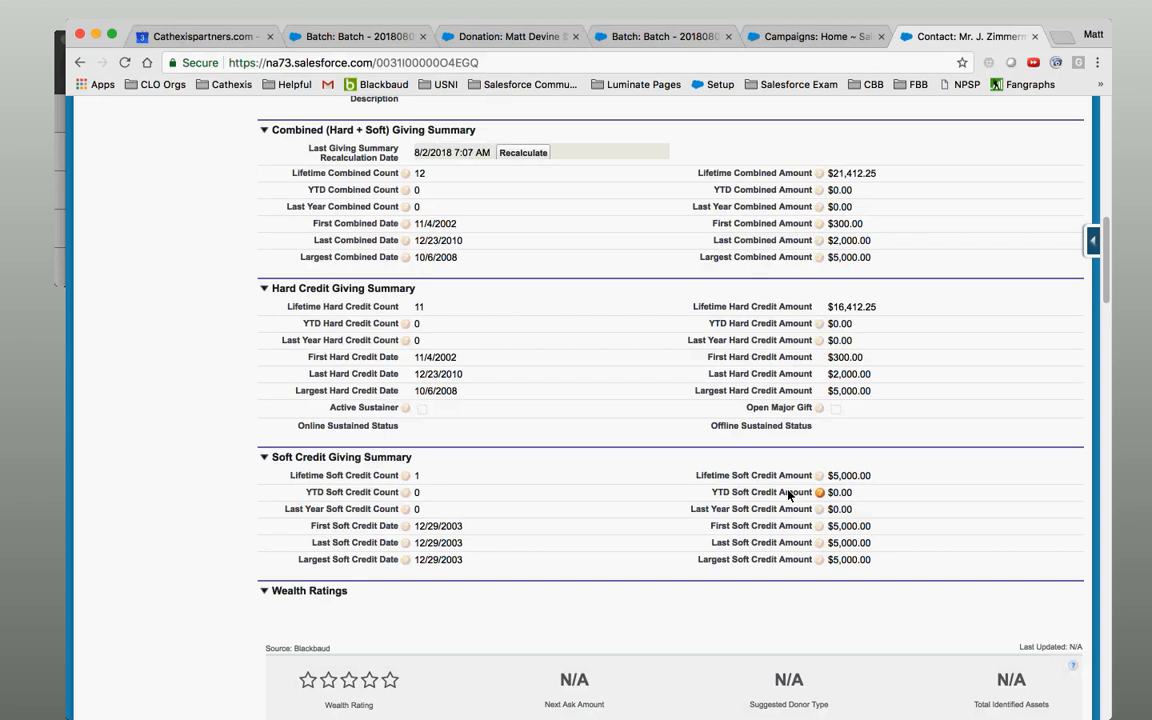
{"action": "left_click", "coordinate": [545, 40]}
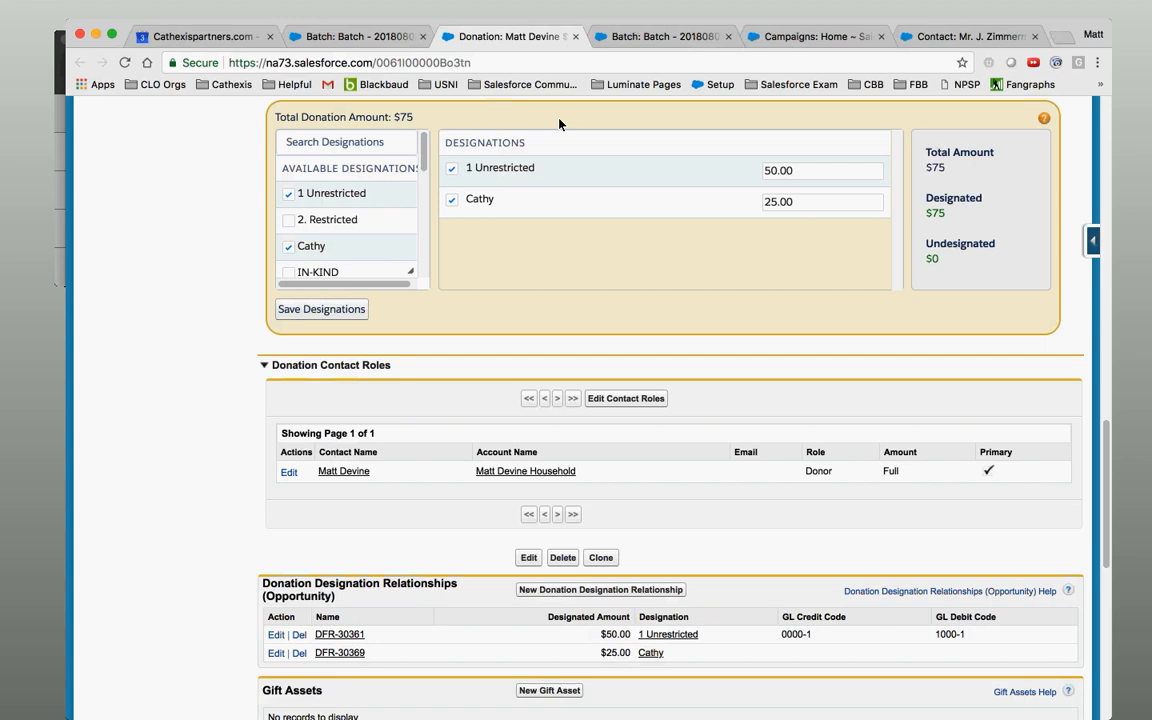
Add the first contact to the donation's contact roles as a Soft Credit.
{"action": "left_click", "coordinate": [628, 399]}
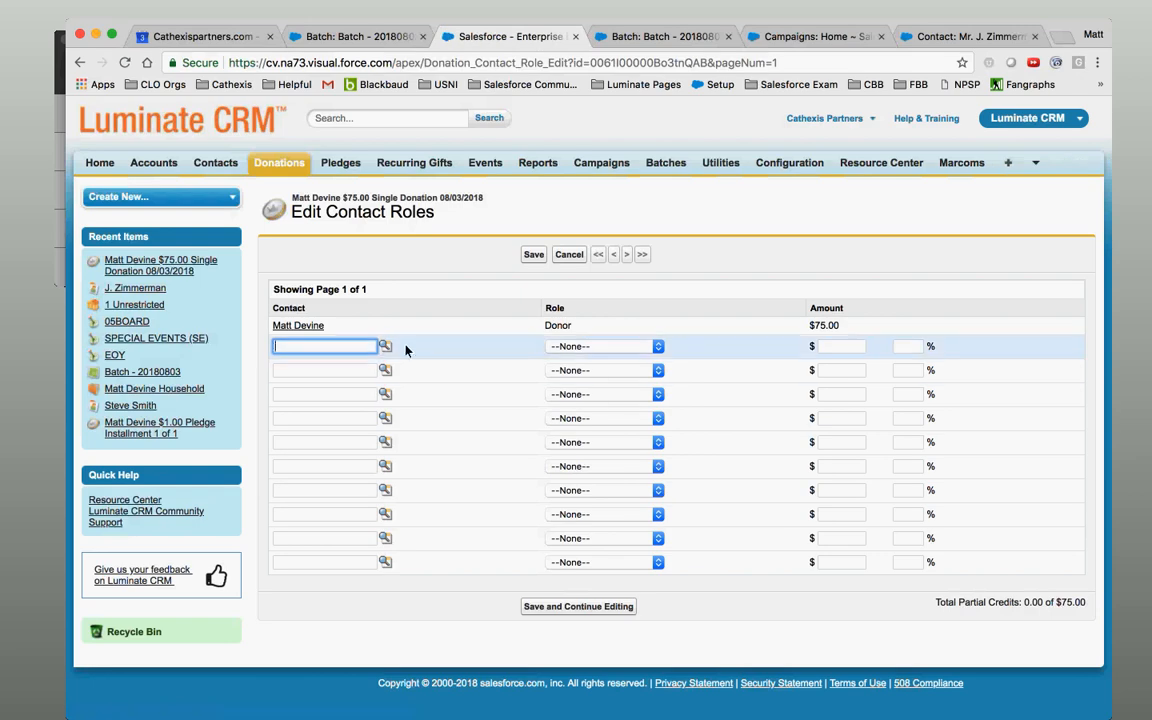
{"action": "left_click", "coordinate": [385, 347]}
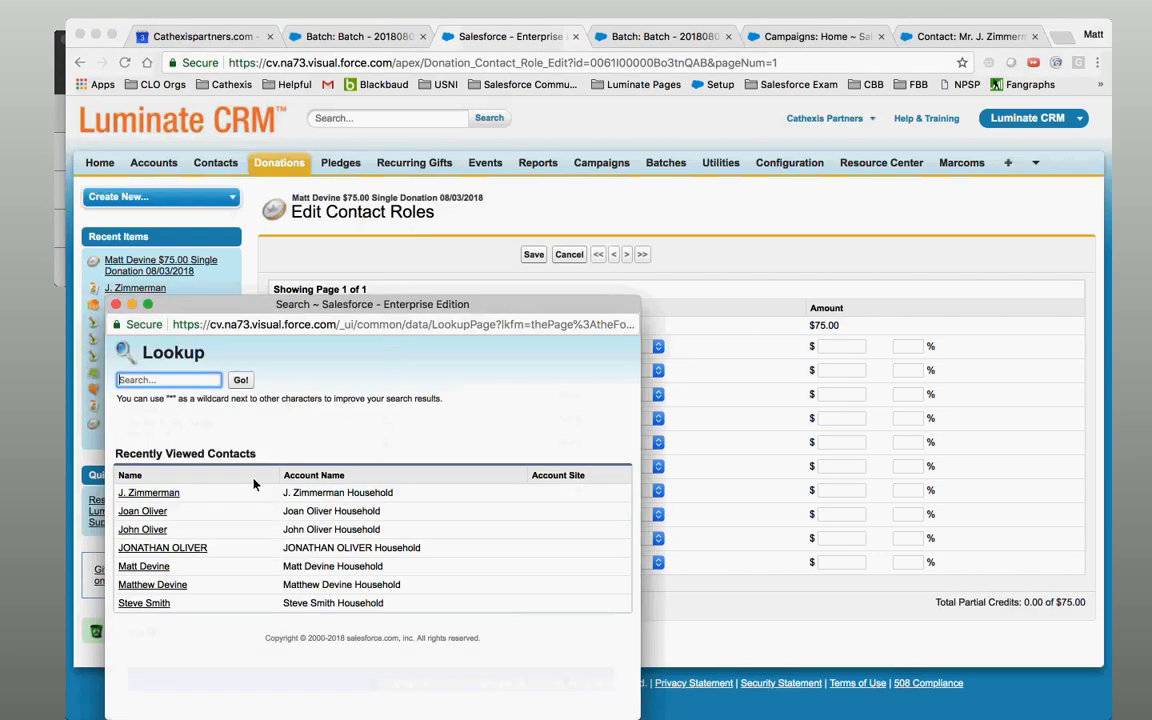
{"action": "left_click", "coordinate": [150, 604]}
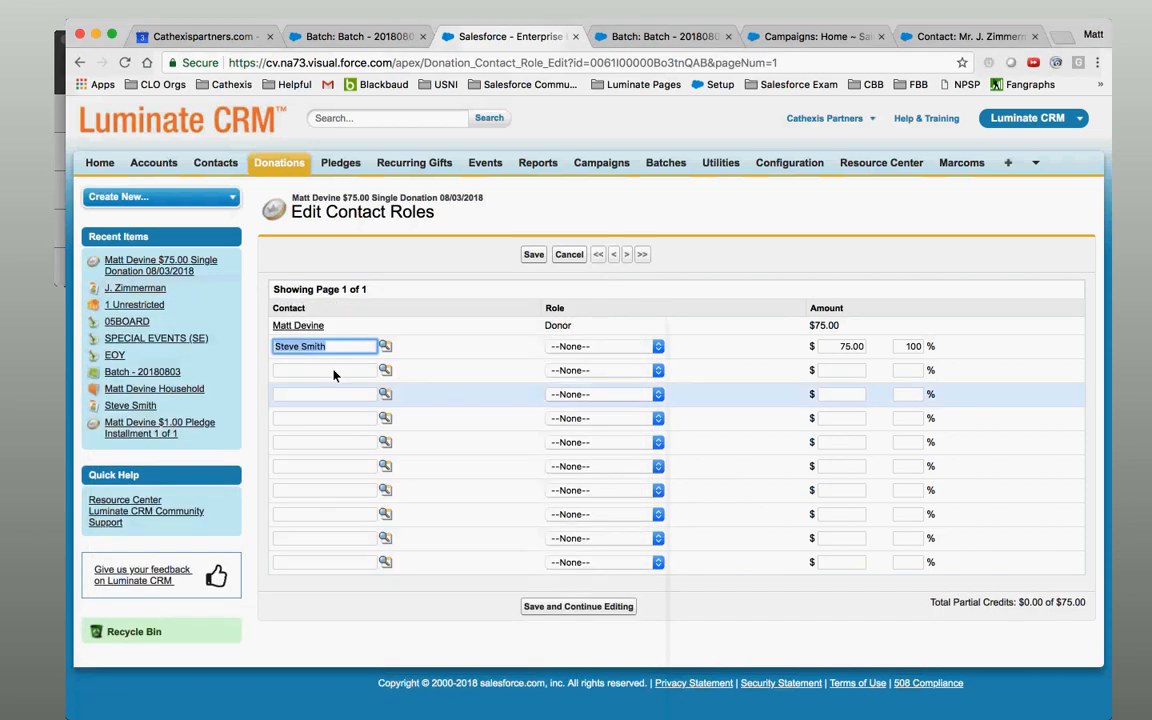
{"action": "left_click", "coordinate": [610, 346]}
{"action": "left_click", "coordinate": [612, 360]}
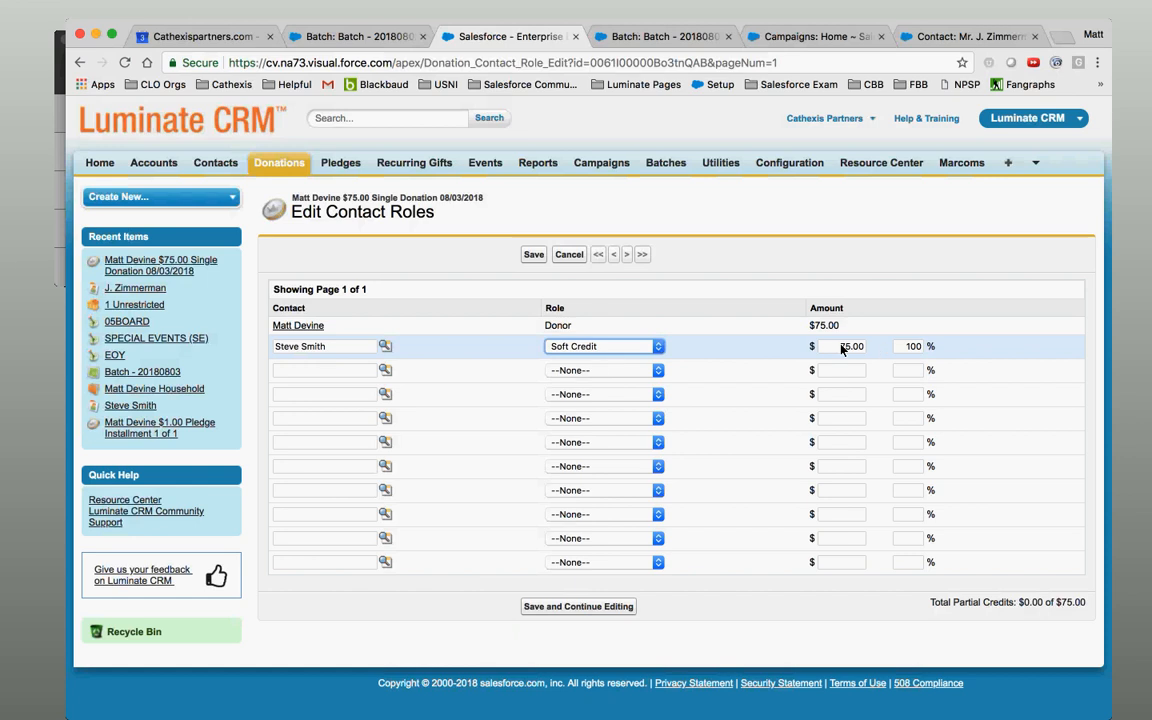
{"action": "left_click_drag", "start_coordinate": [841, 348], "coordinate": [885, 348]}
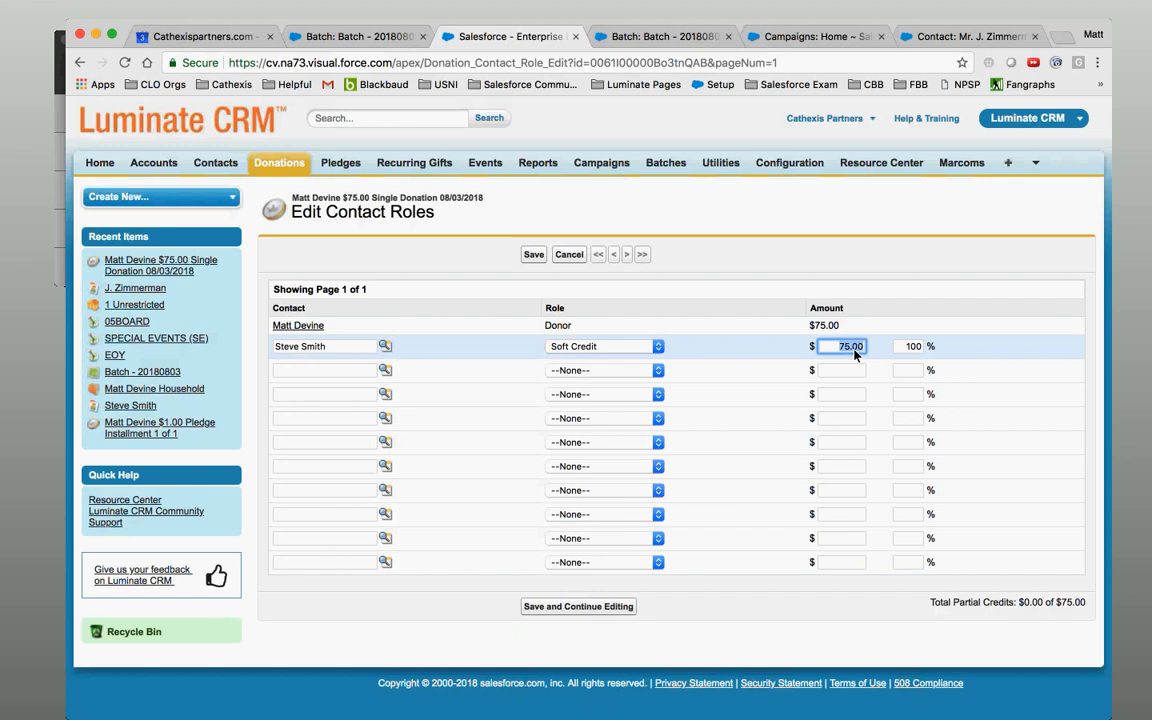
Add the second contact as a Soft Credit role.
{"action": "left_click", "coordinate": [386, 370]}
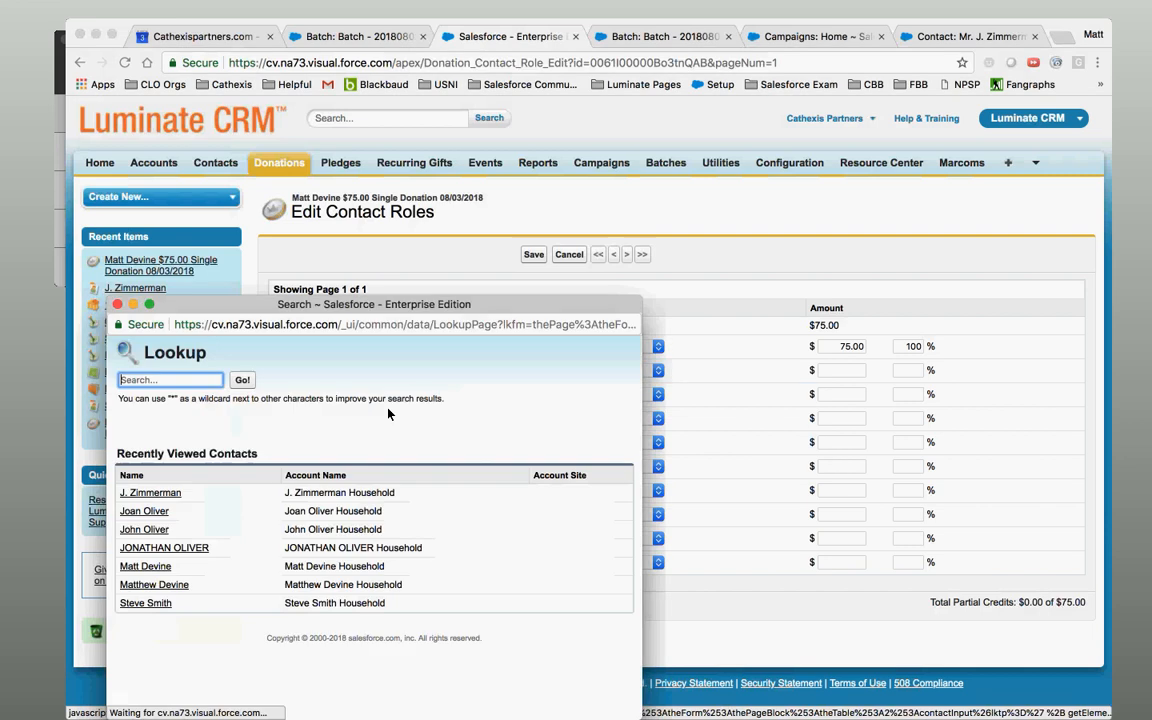
{"action": "left_click", "coordinate": [144, 529]}
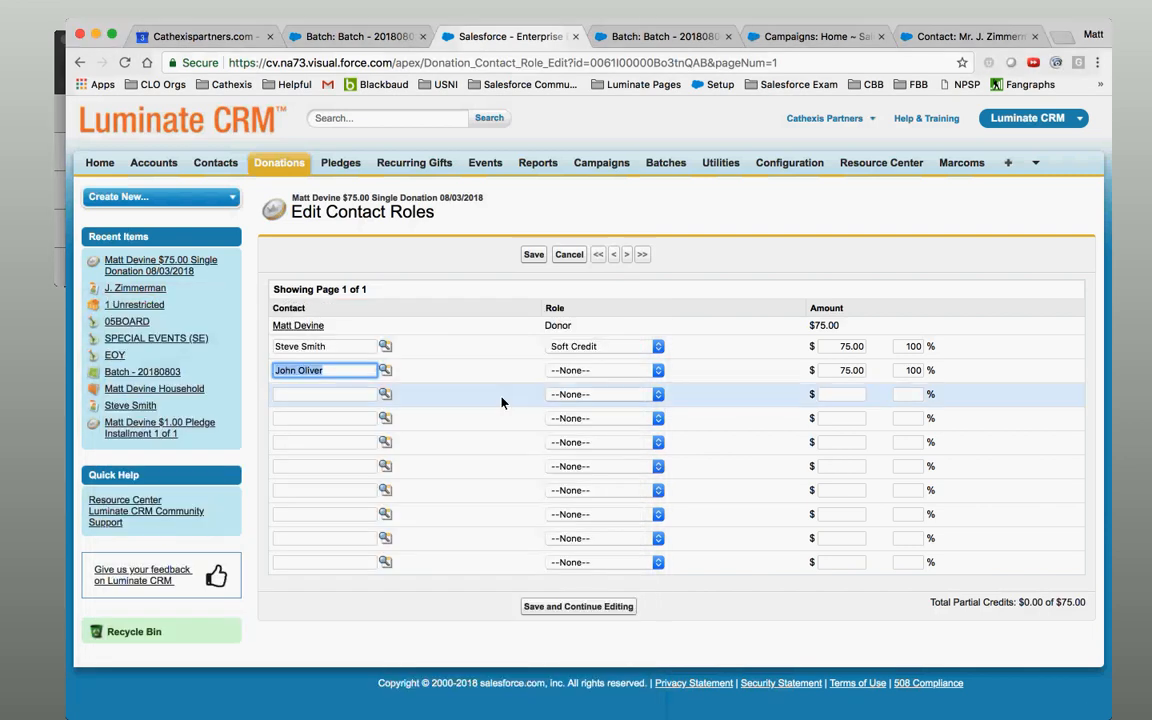
{"action": "left_click", "coordinate": [604, 370]}
{"action": "left_click", "coordinate": [580, 384]}
{"action": "left_click", "coordinate": [912, 370]}
{"action": "left_click", "coordinate": [715, 489]}
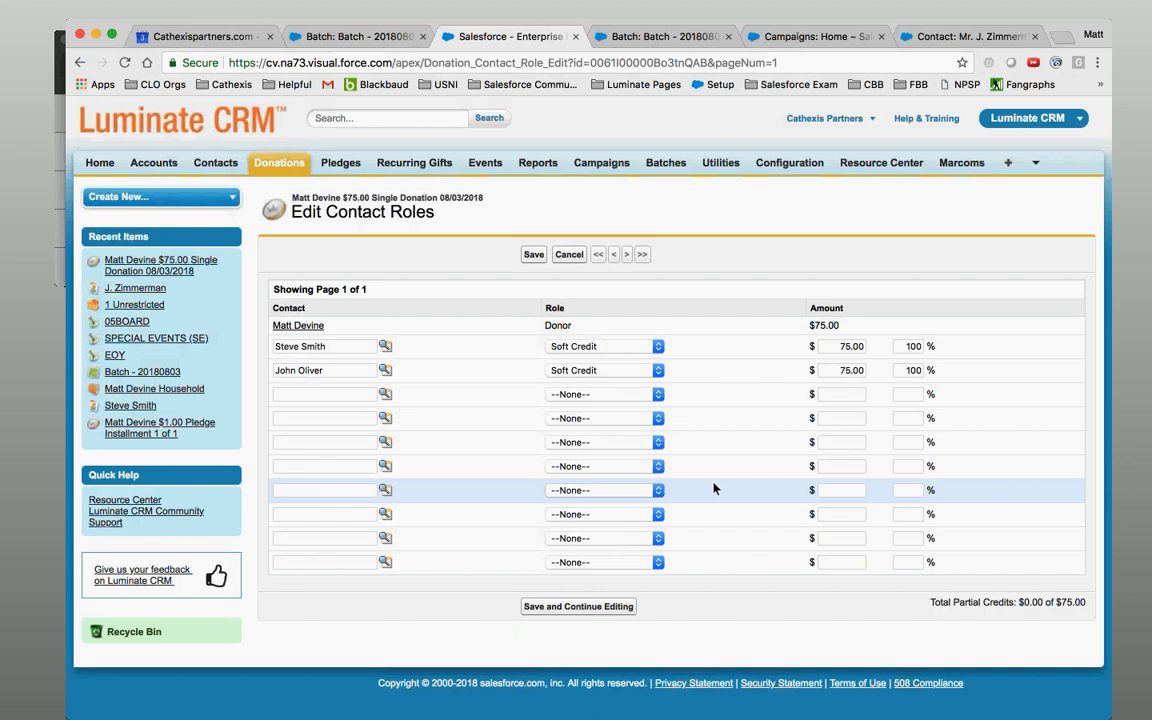
{"action": "left_click", "coordinate": [840, 370]}
Set each contact's share to 50 percent ($37.50).
{"action": "left_click", "coordinate": [845, 346]}
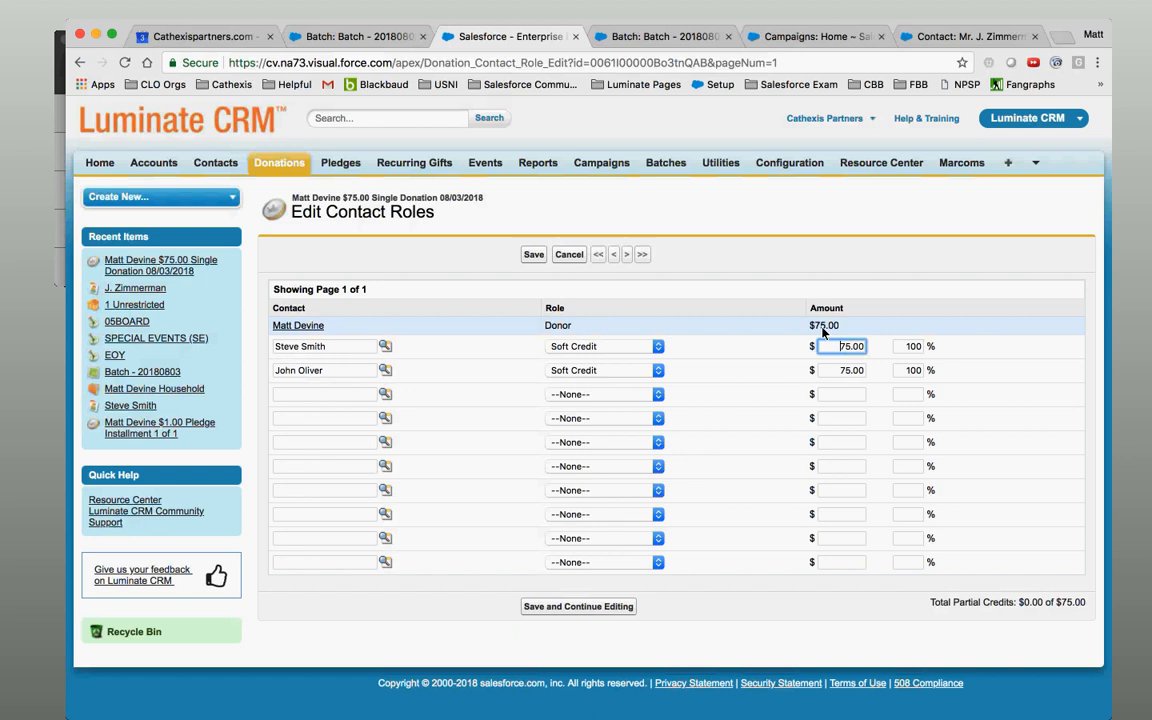
{"action": "left_click_drag", "start_coordinate": [822, 346], "coordinate": [866, 349]}
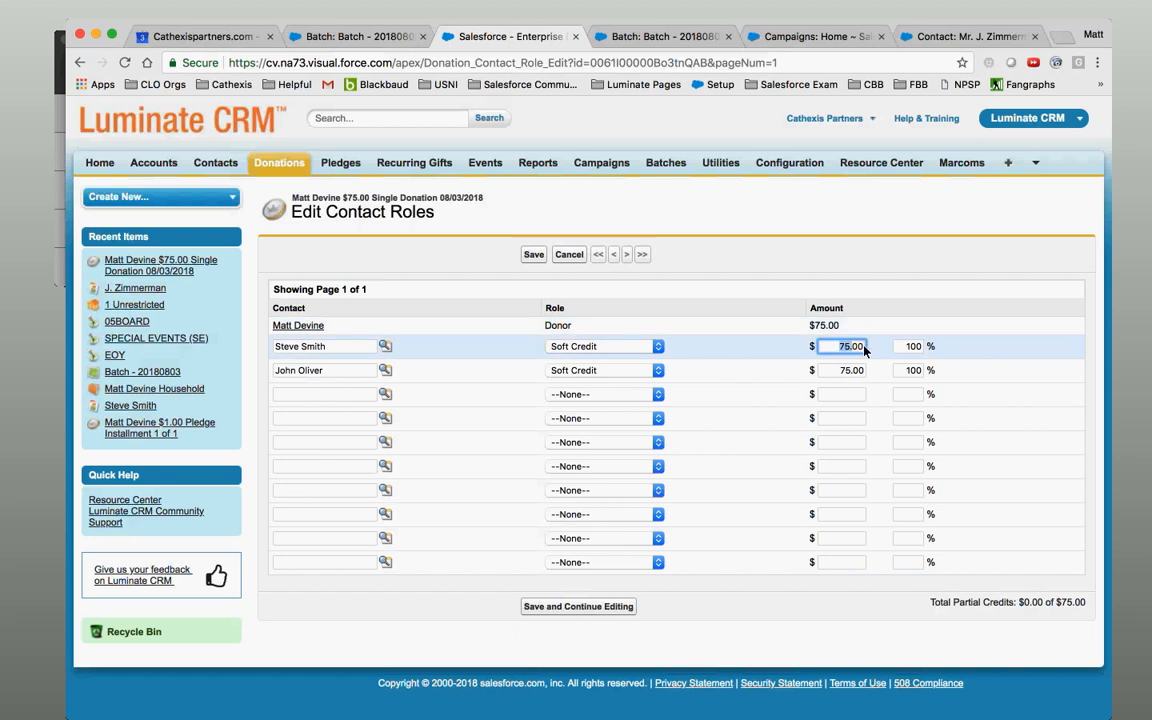
{"action": "key", "text": "Tab"}
{"action": "type", "text": "50"}
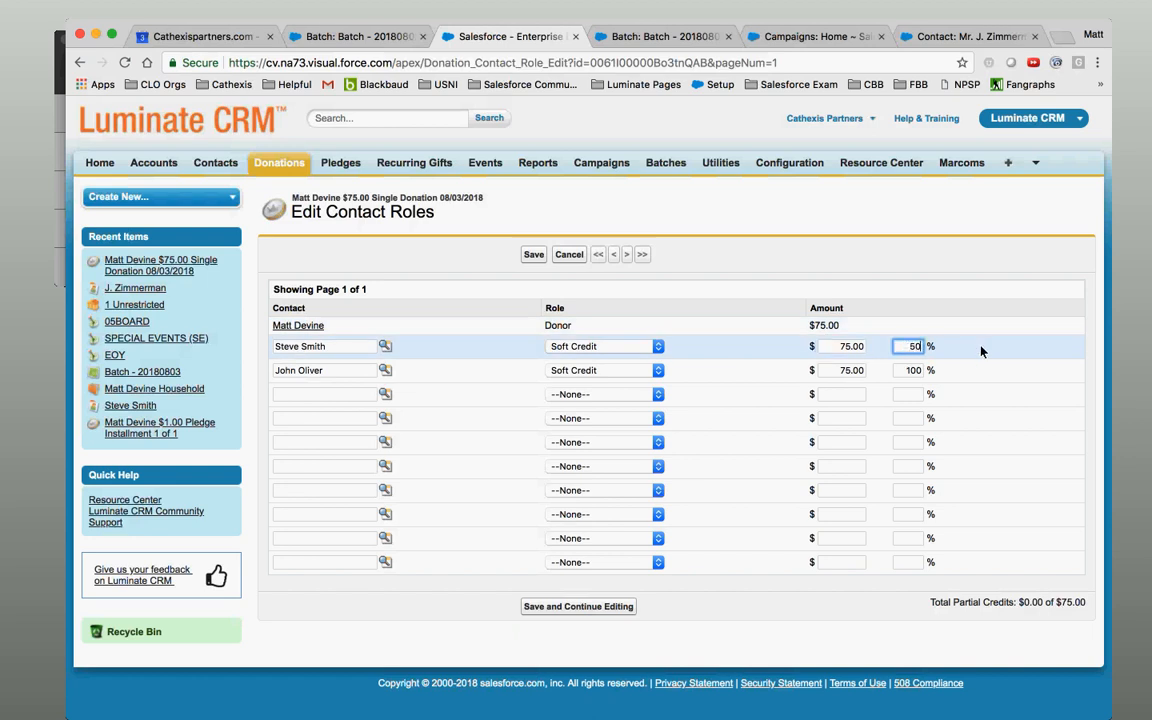
{"action": "left_click", "coordinate": [912, 370]}
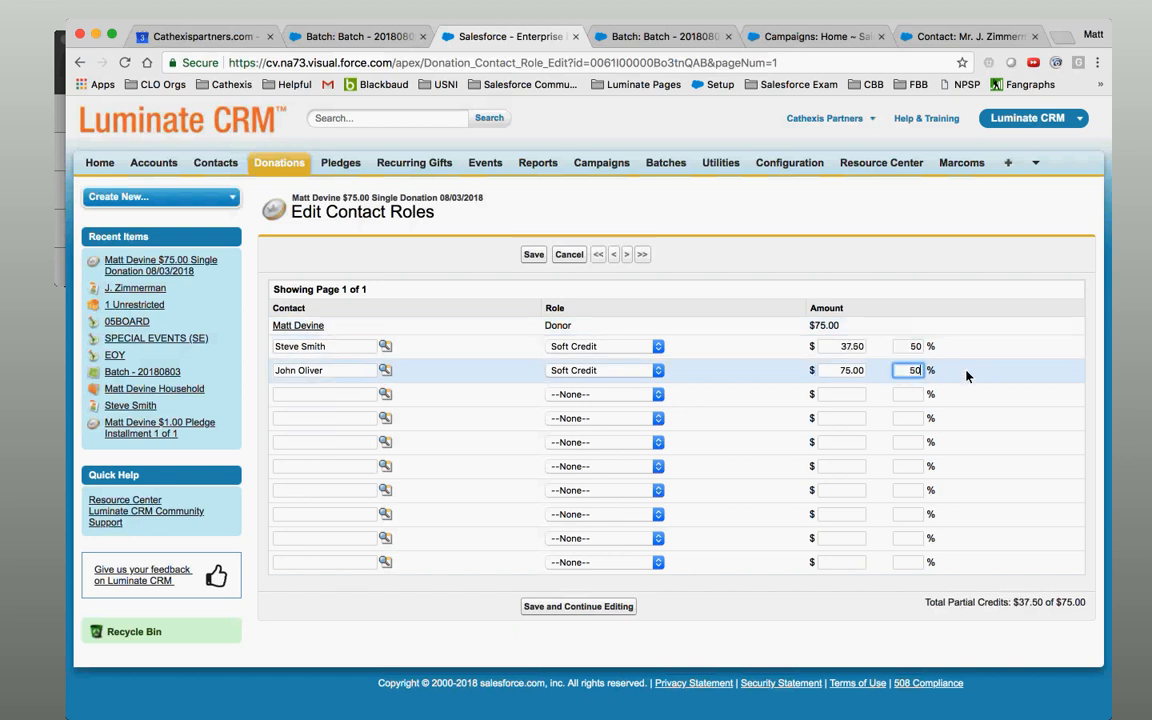
{"action": "type", "text": "50"}
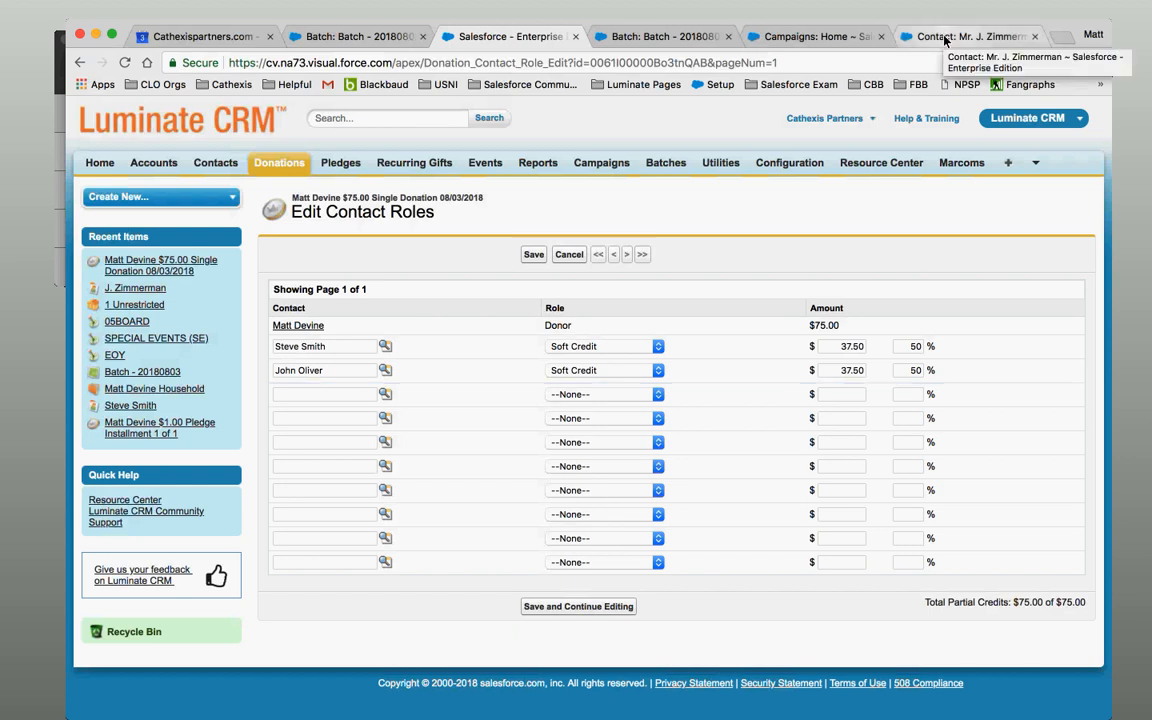
Check the other open tabs, then save the 50/50 soft credit split and return to the donation.
{"action": "left_click", "coordinate": [996, 40]}
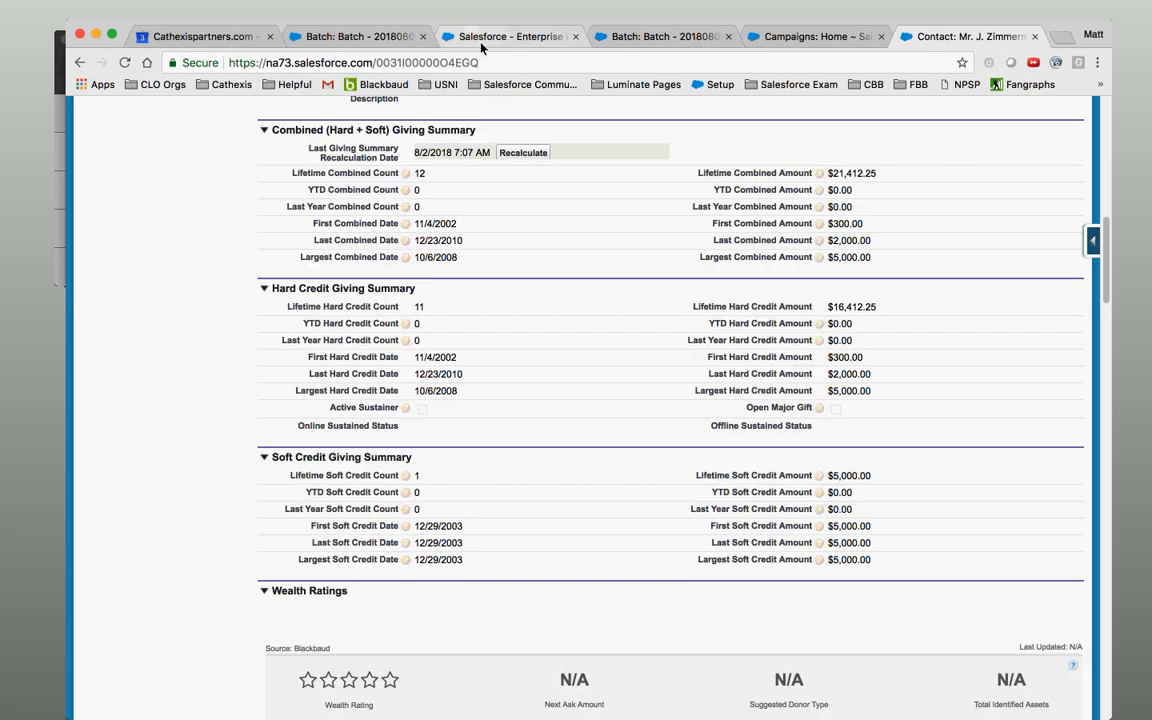
{"action": "left_click", "coordinate": [660, 37]}
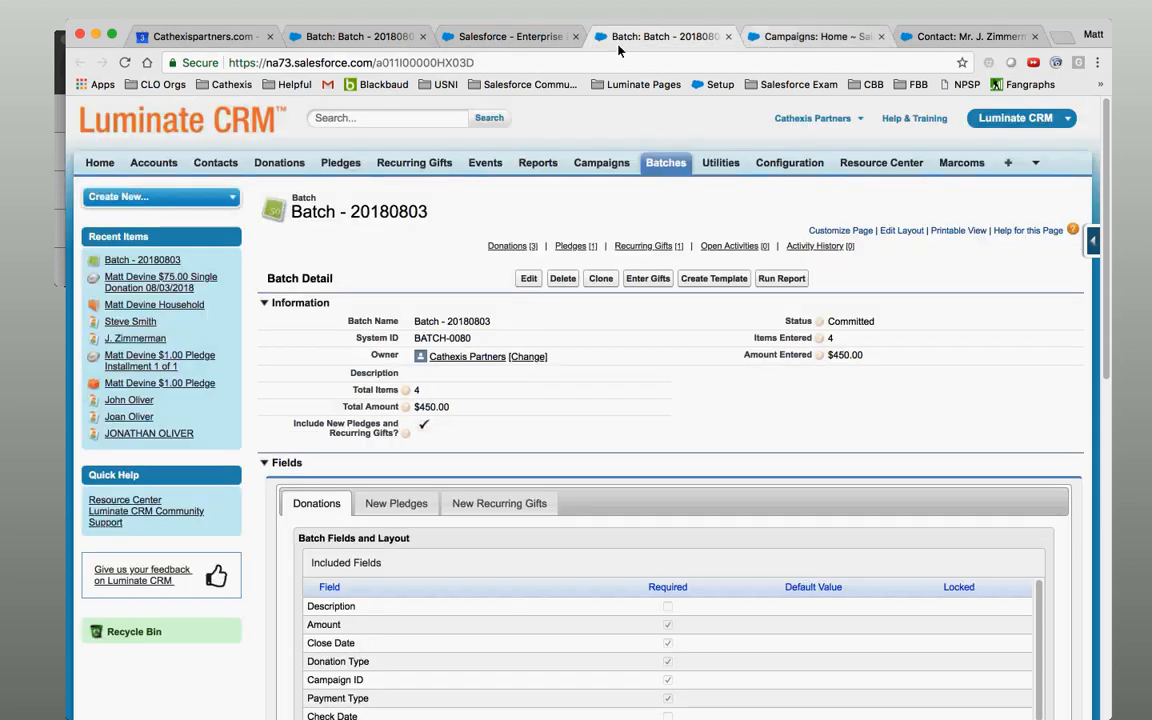
{"action": "left_click", "coordinate": [553, 38]}
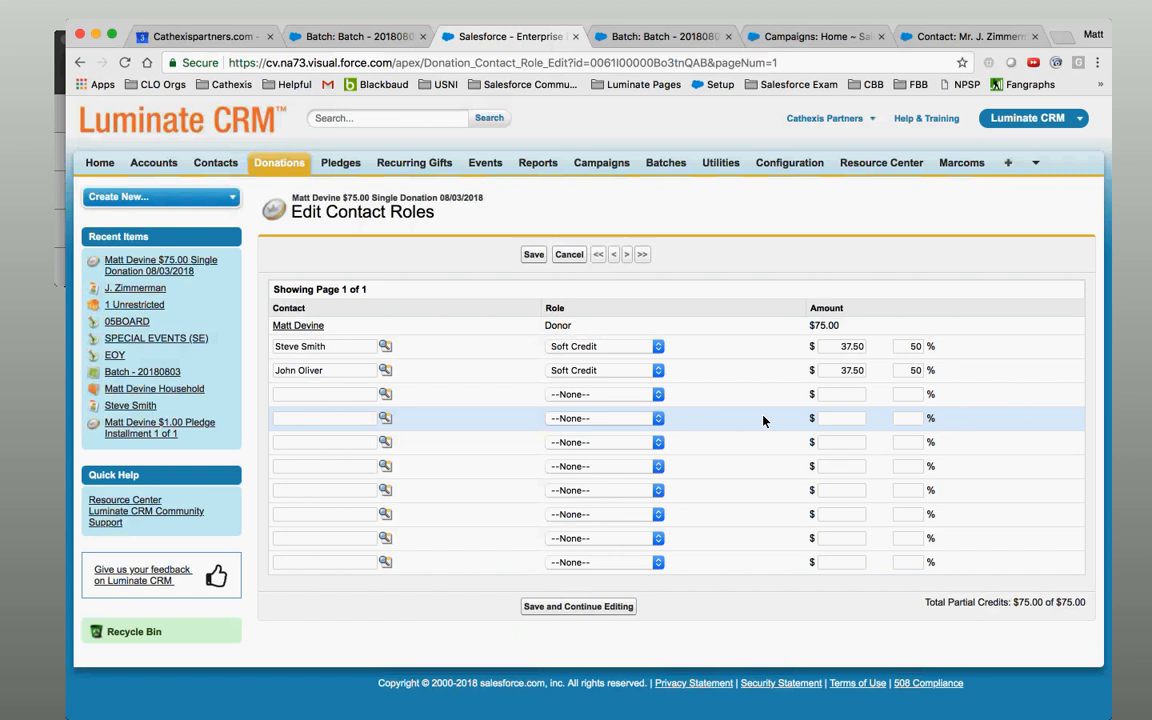
{"action": "left_click", "coordinate": [611, 610]}
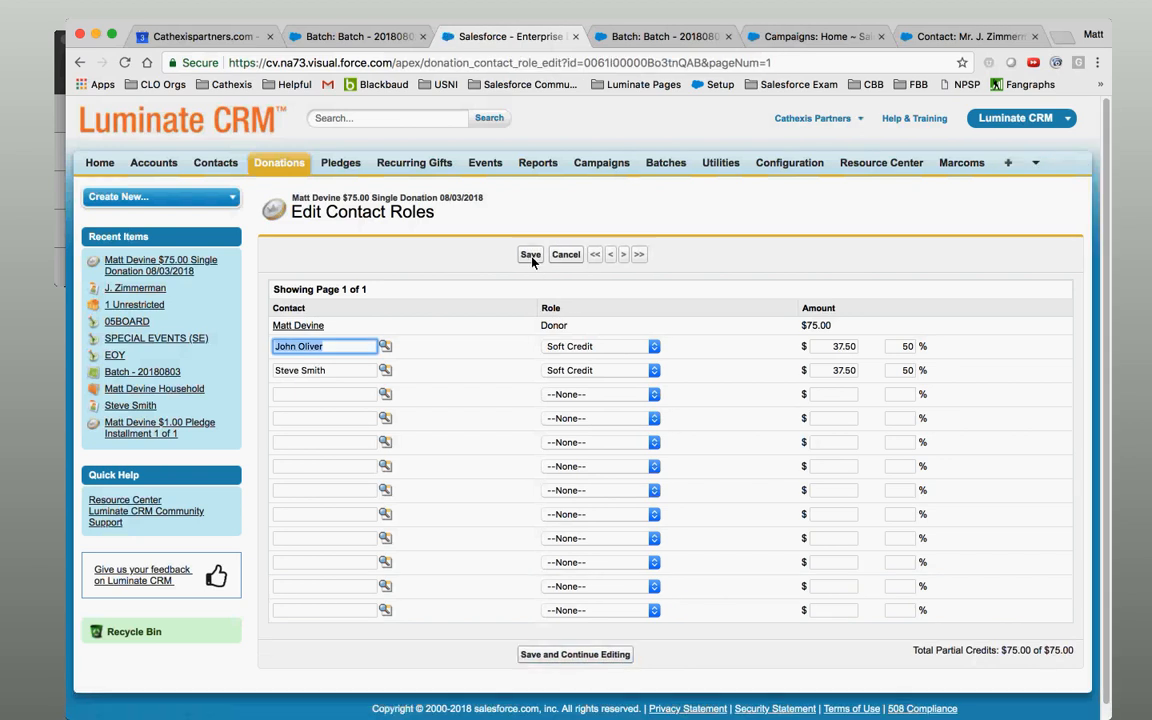
{"action": "left_click", "coordinate": [530, 256]}
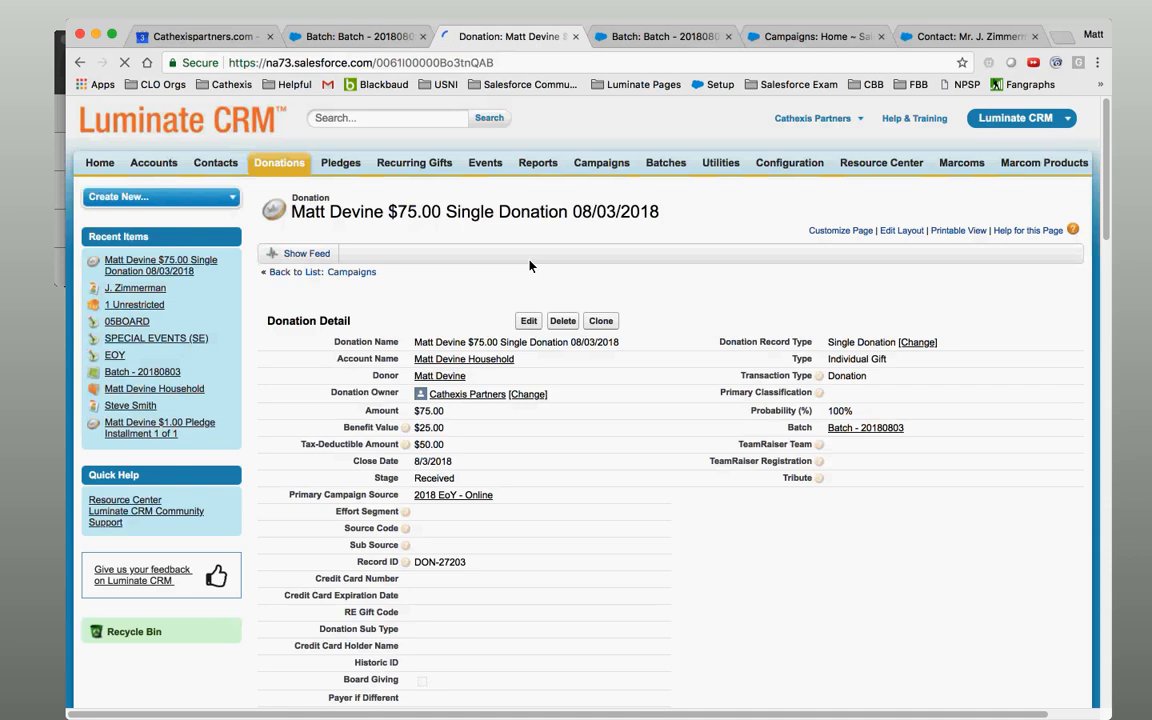
Scroll to Donation Contact Roles and open one soft-credit contact's record.
{"action": "left_click_drag", "start_coordinate": [1108, 162], "coordinate": [1146, 432]}
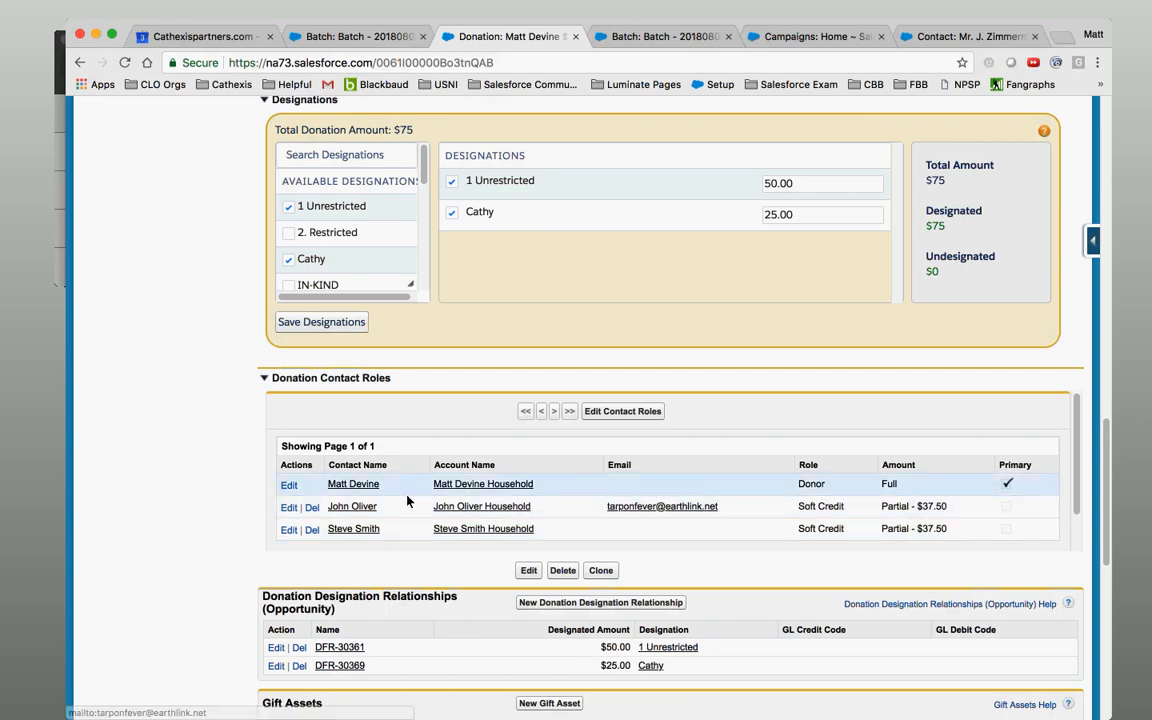
{"action": "left_click", "coordinate": [357, 532]}
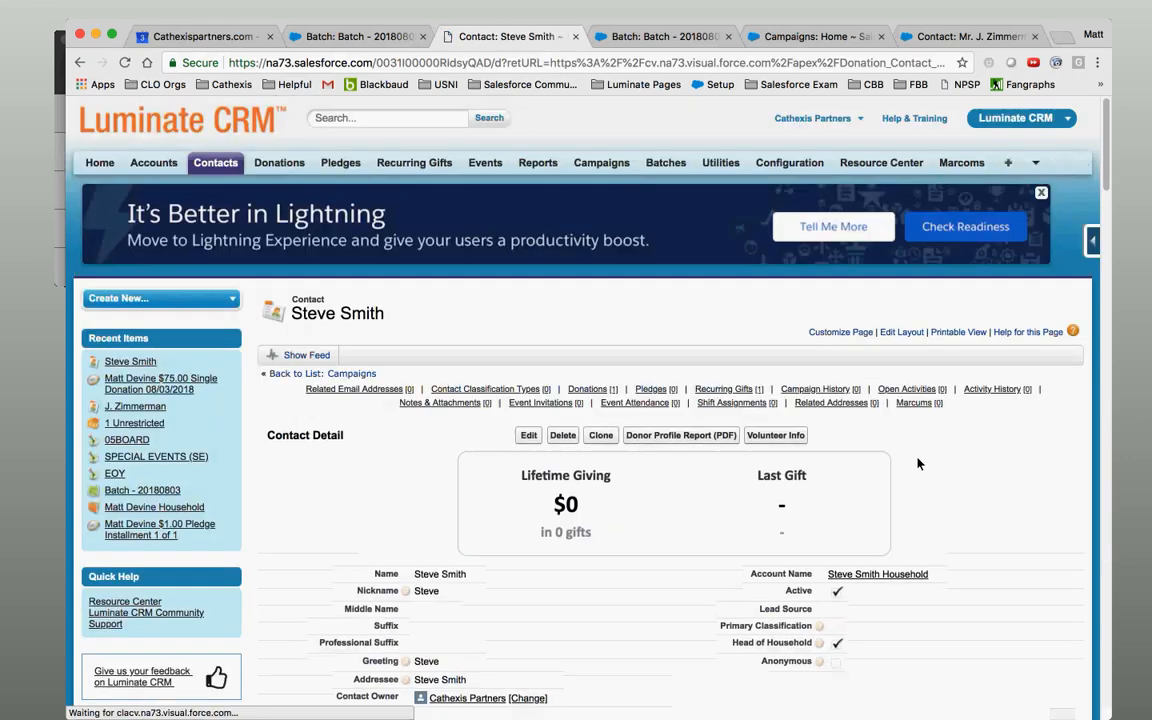
{"action": "mouse_move", "coordinate": [596, 390]}
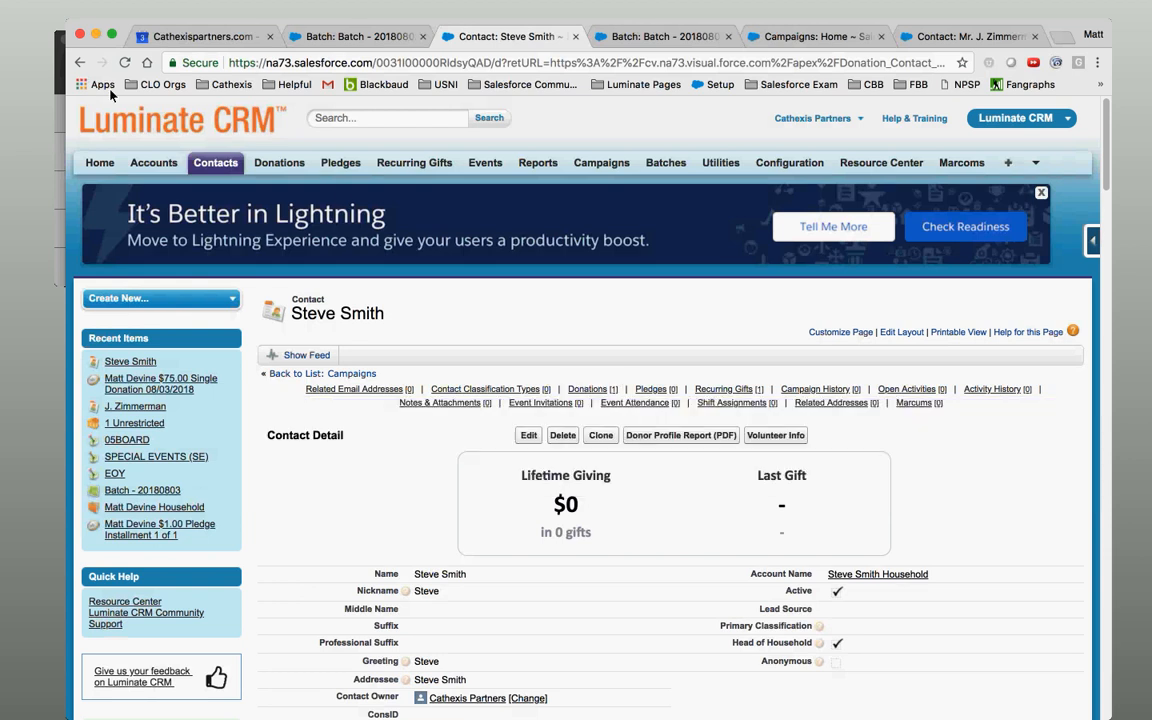
{"action": "left_click", "coordinate": [79, 63]}
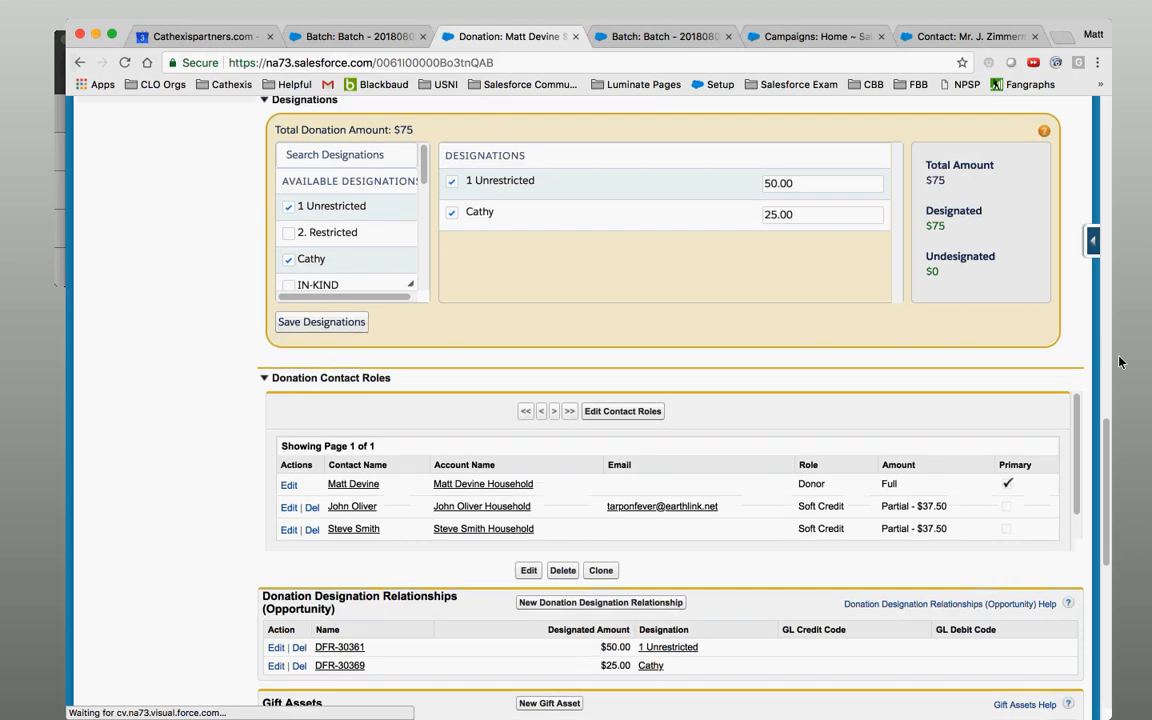
{"action": "scroll", "coordinate": [1115, 330], "scroll_direction": "up", "scroll_amount": 3}
{"action": "left_click_drag", "start_coordinate": [1113, 352], "coordinate": [1118, 107]}
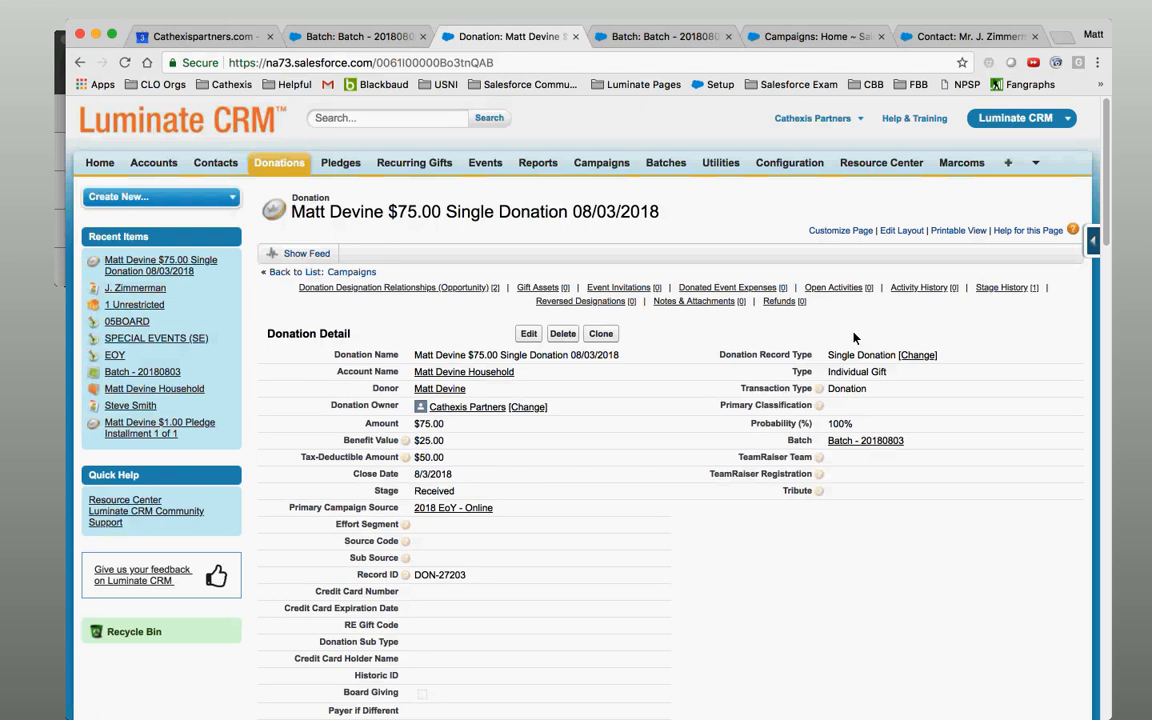
Open Batch - 20180803 and close the four leftover tabs.
{"action": "left_click", "coordinate": [862, 441]}
{"action": "left_click", "coordinate": [728, 36]}
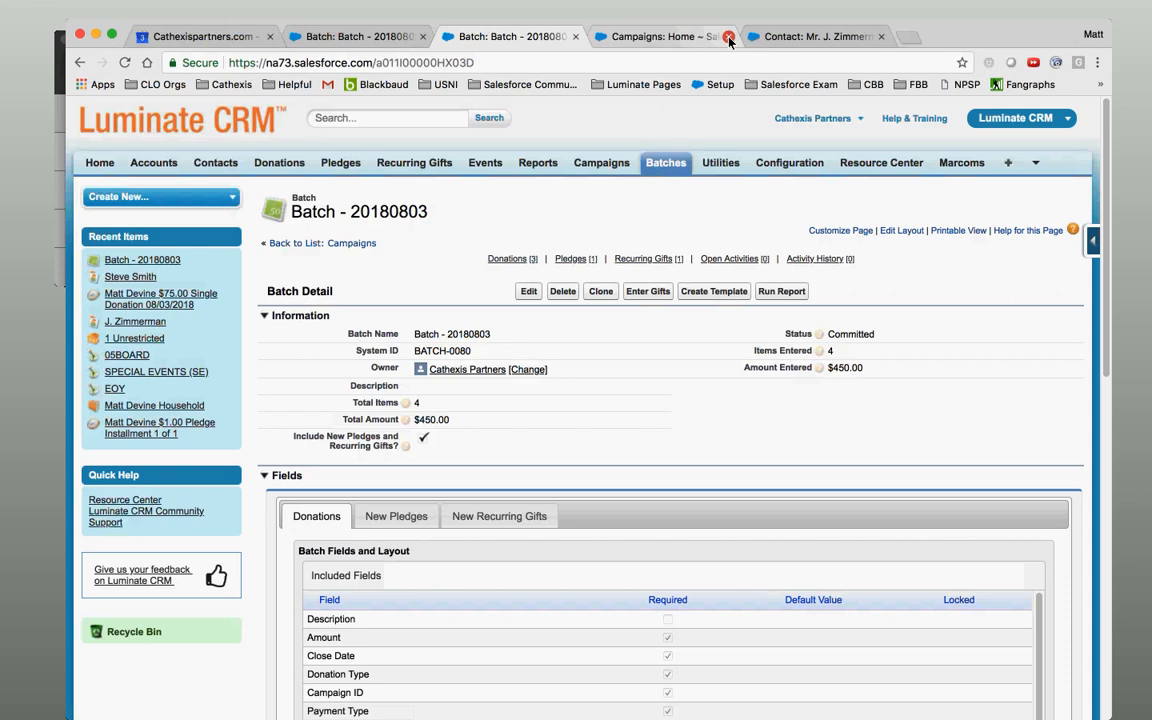
{"action": "left_click", "coordinate": [423, 37]}
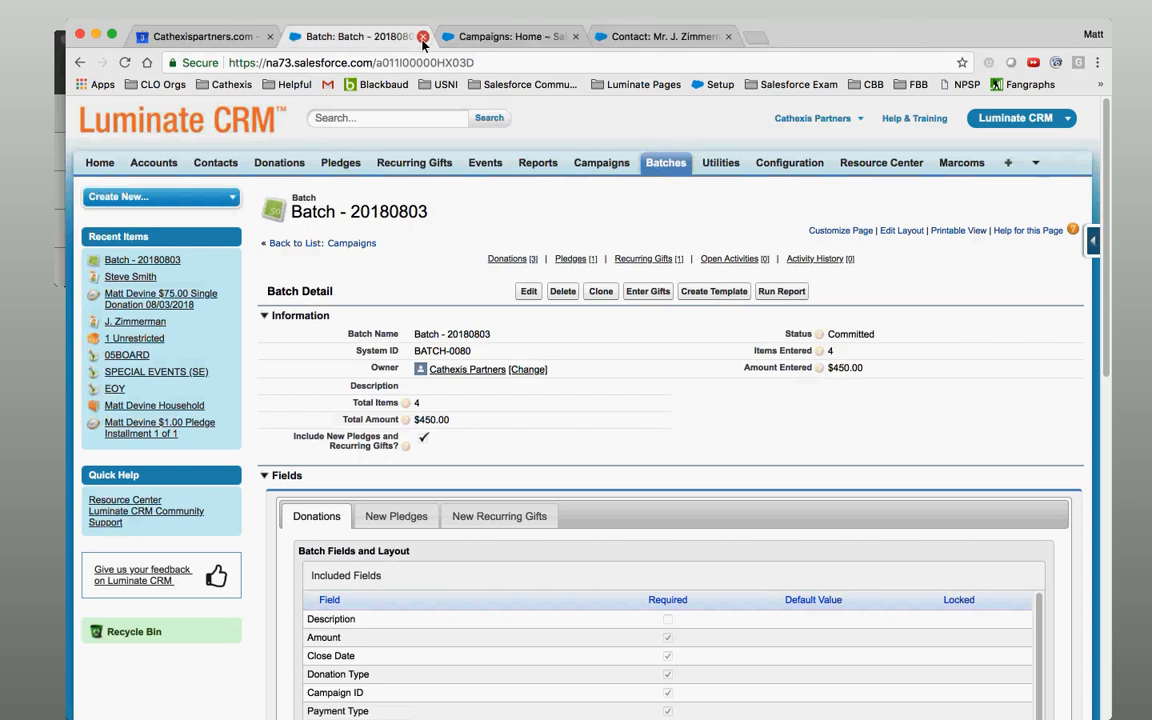
{"action": "left_click", "coordinate": [577, 37]}
{"action": "left_click", "coordinate": [577, 37]}
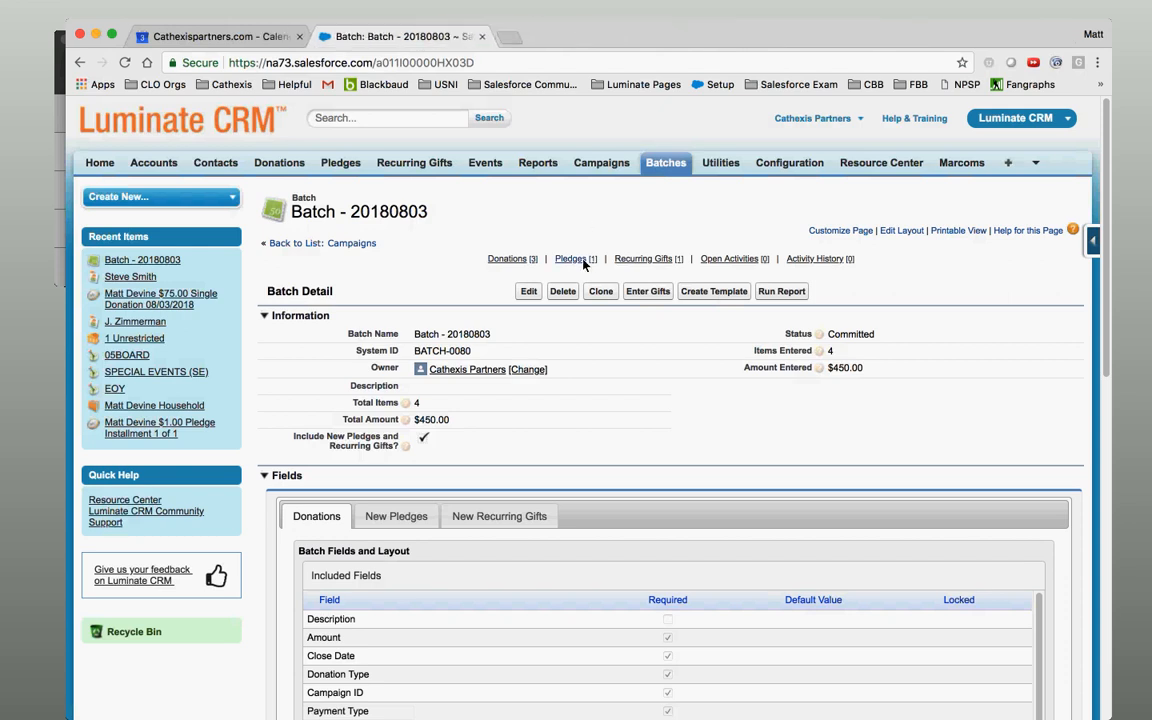
Open the batch's $1125.00 pledge in a new tab and switch to it.
{"action": "mouse_move", "coordinate": [582, 265]}
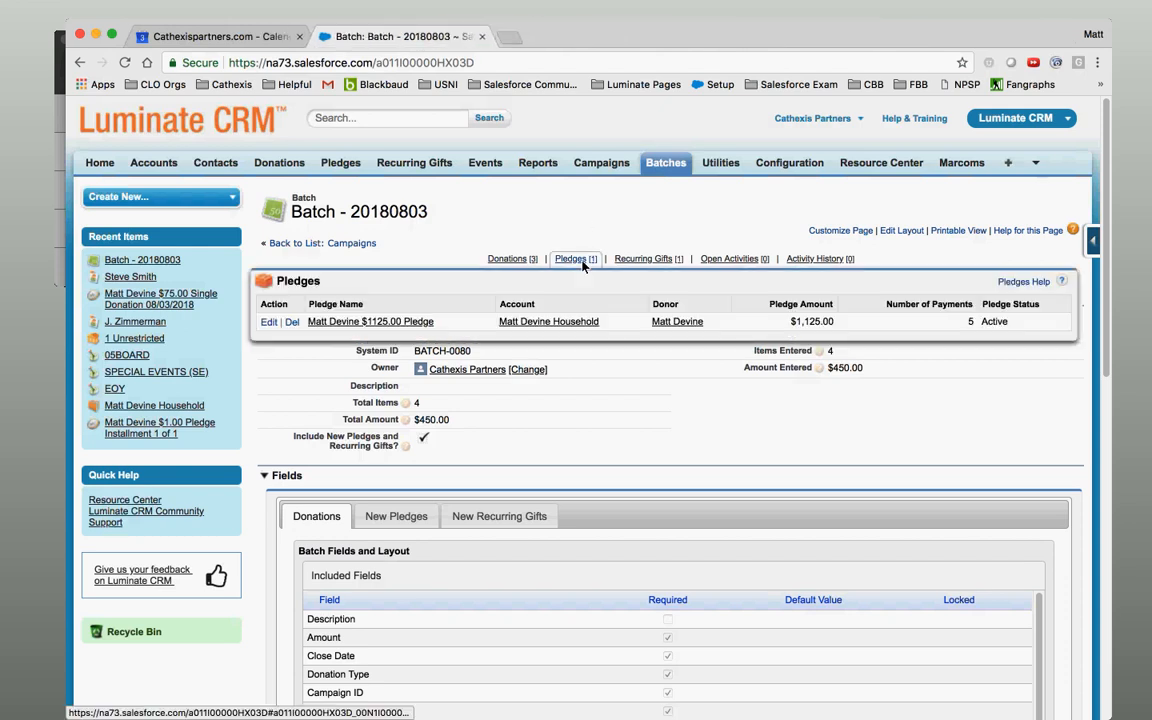
{"action": "left_click", "coordinate": [410, 322], "text": "super"}
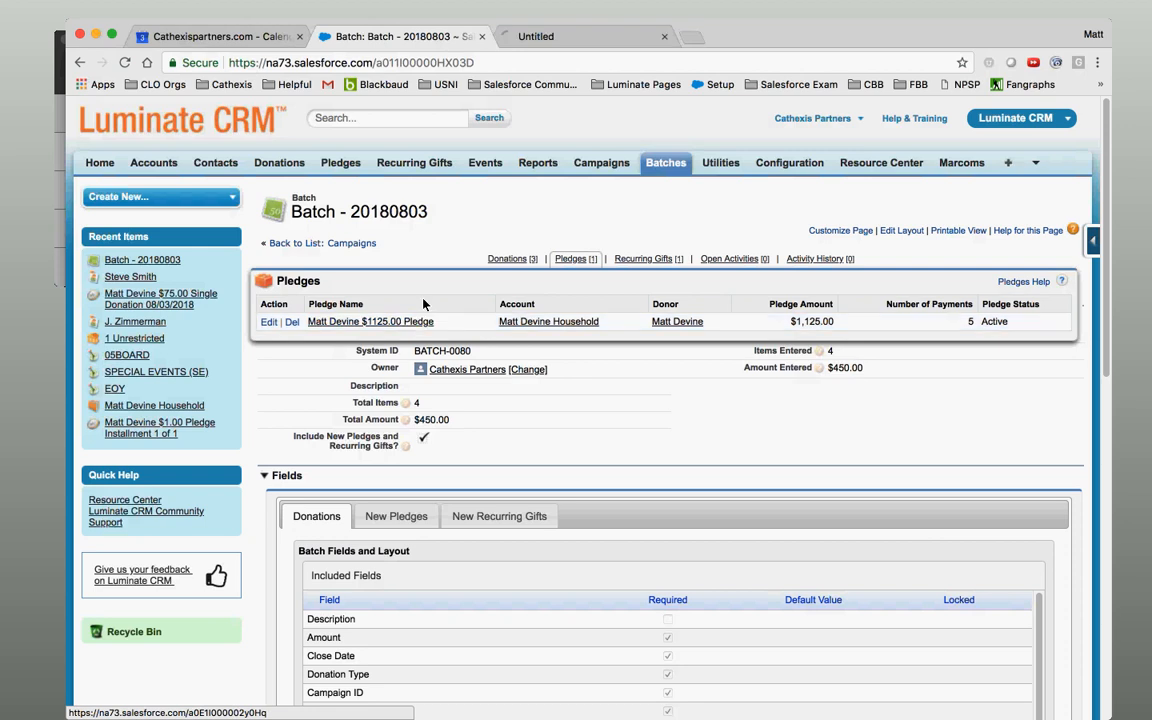
{"action": "left_click", "coordinate": [553, 38]}
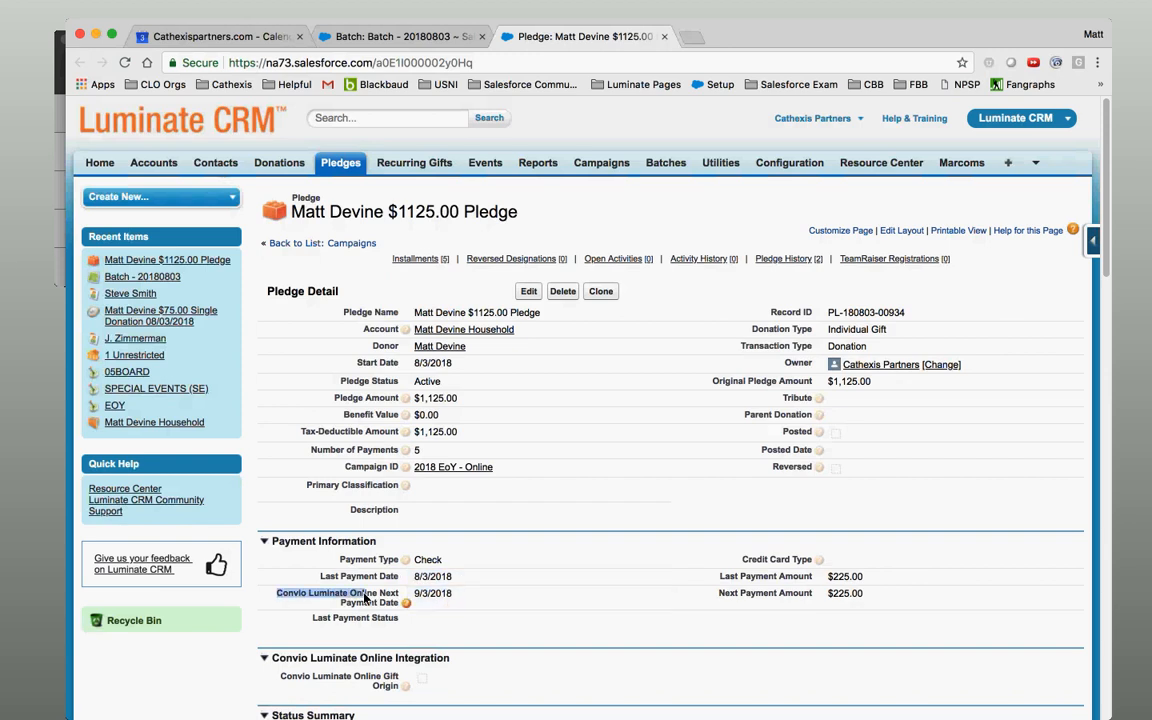
{"action": "left_click", "coordinate": [437, 600]}
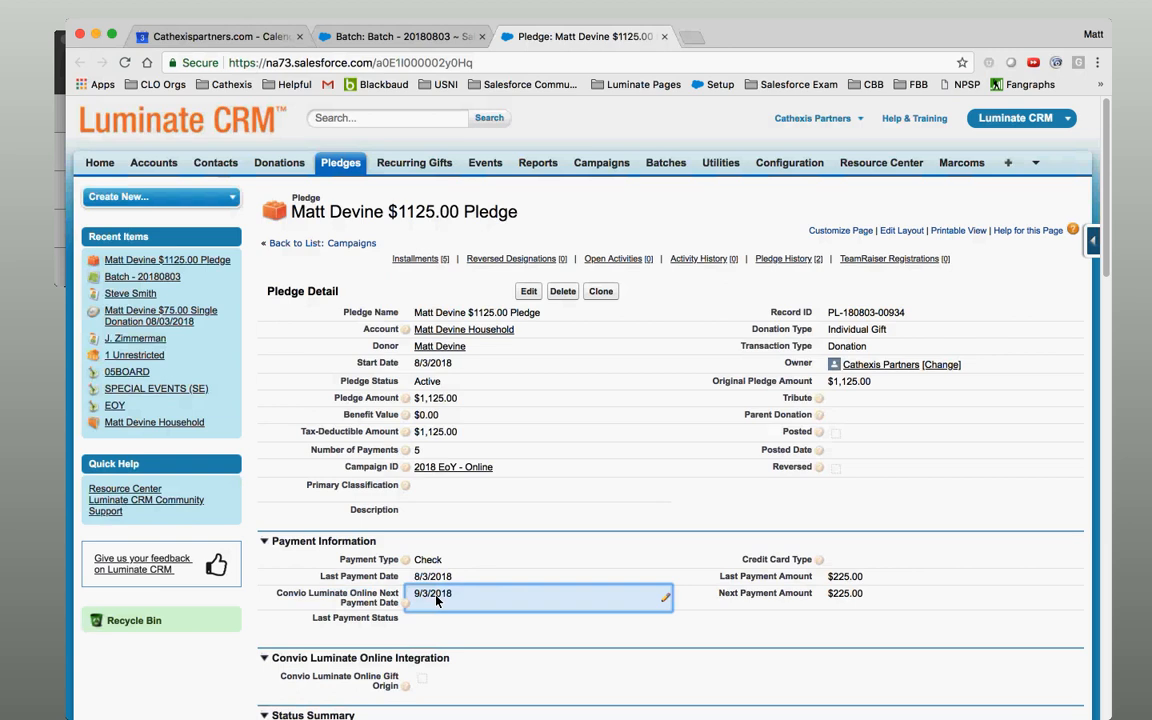
{"action": "scroll", "coordinate": [1119, 285], "scroll_direction": "down", "scroll_amount": 3}
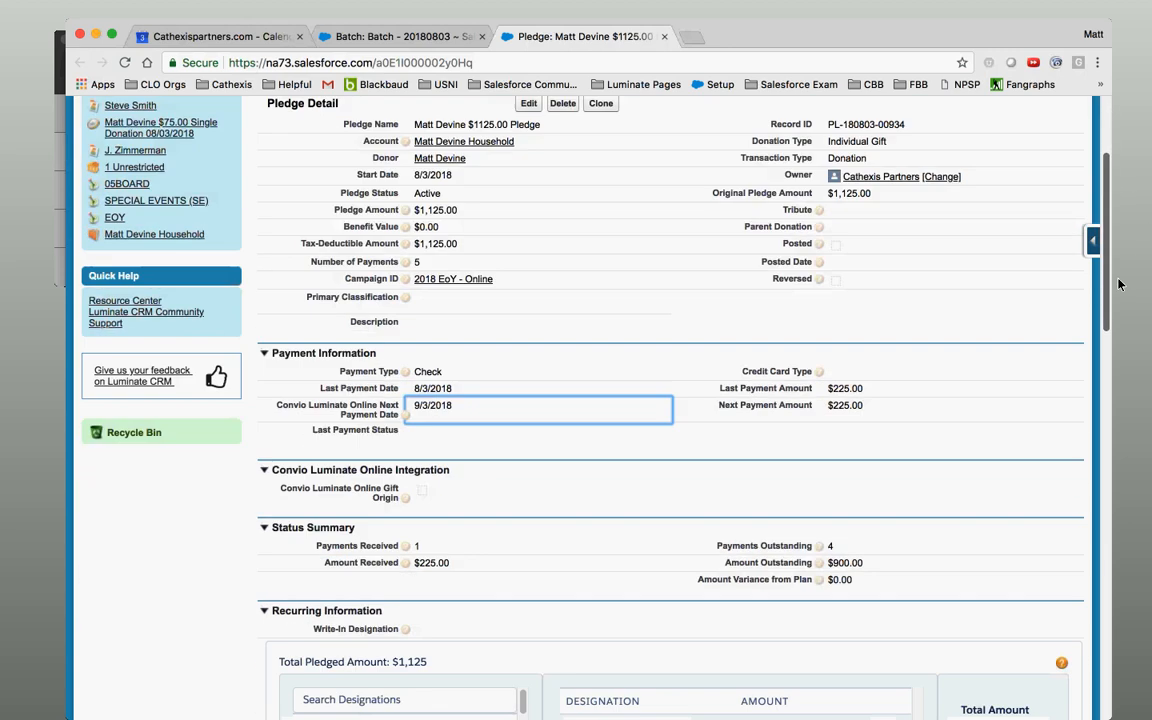
{"action": "scroll", "coordinate": [1119, 285], "scroll_direction": "down", "scroll_amount": 3}
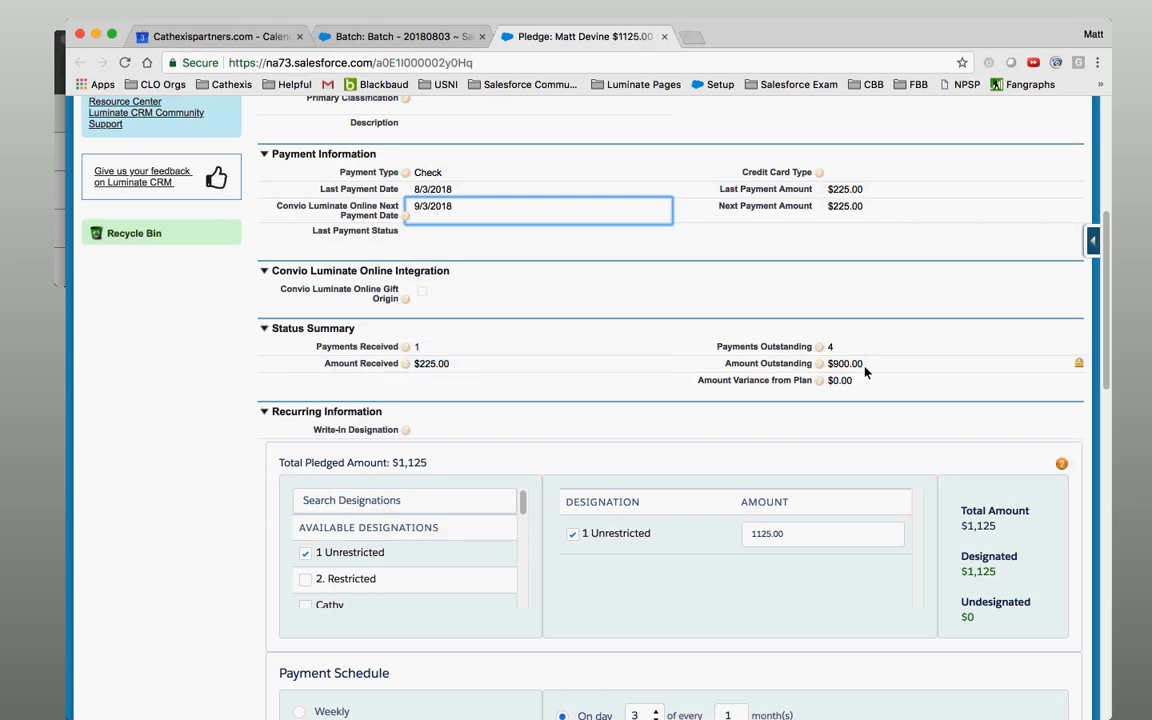
{"action": "left_click_drag", "start_coordinate": [1104, 306], "coordinate": [1101, 390]}
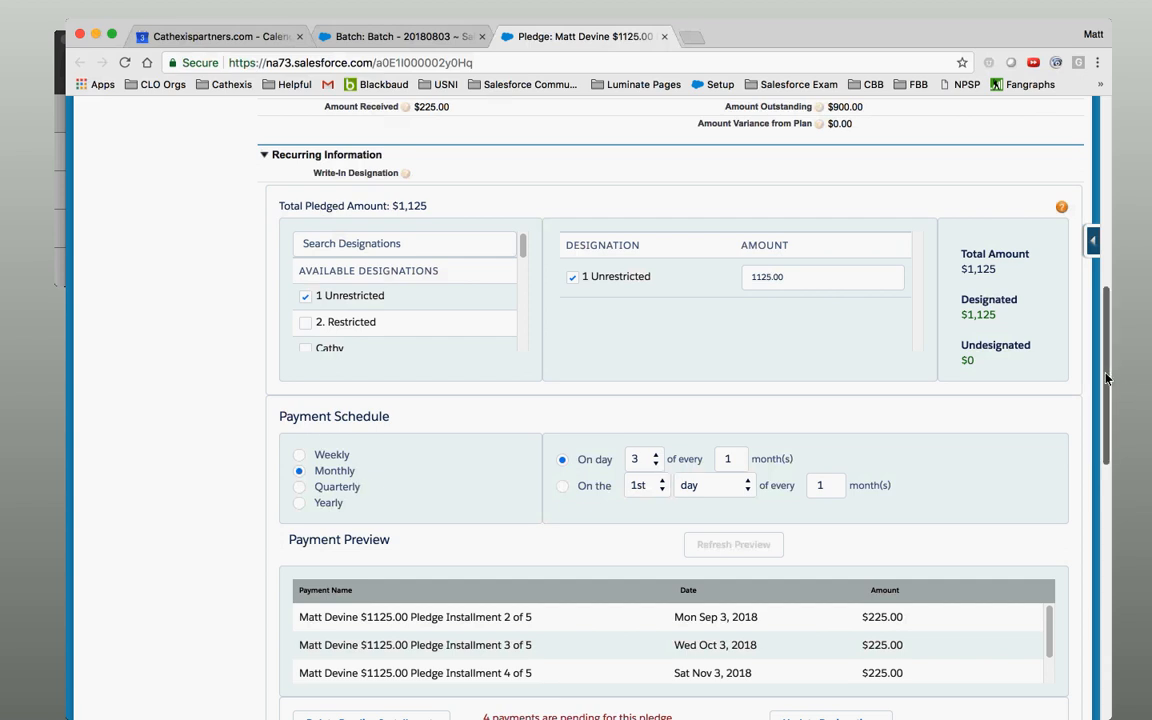
{"action": "left_click_drag", "start_coordinate": [1106, 394], "coordinate": [1116, 479]}
{"action": "scroll", "coordinate": [1116, 479], "scroll_direction": "down", "scroll_amount": 3}
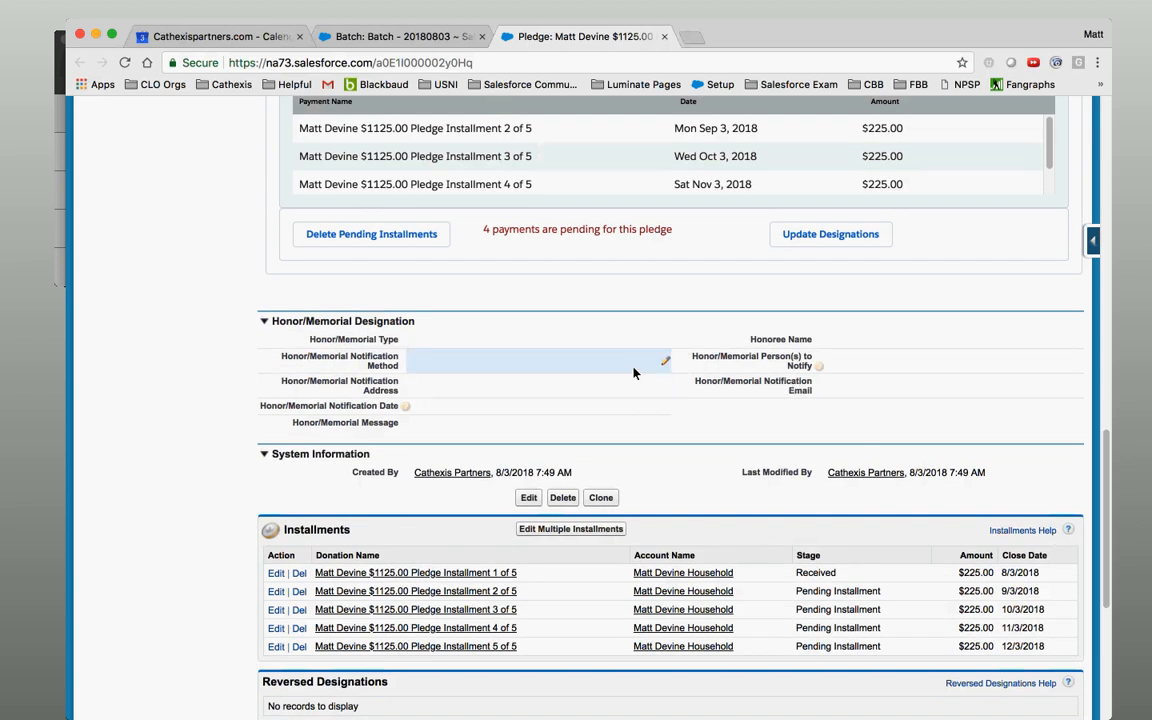
{"action": "left_click_drag", "start_coordinate": [1105, 451], "coordinate": [1104, 116]}
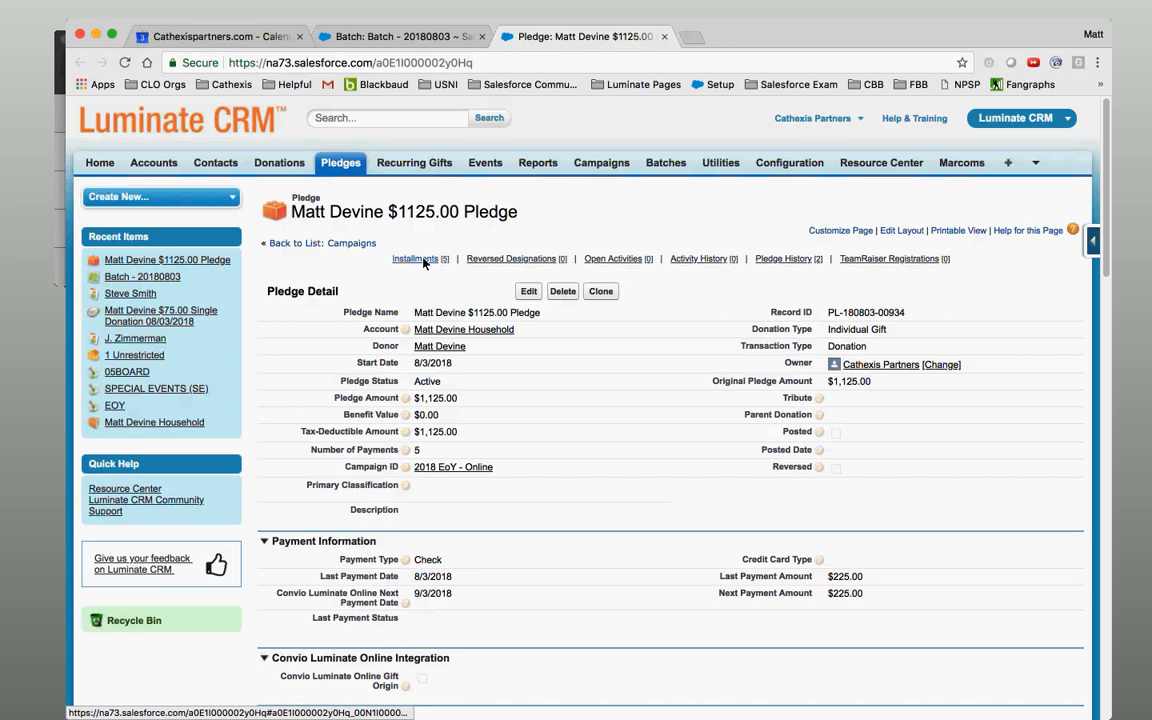
{"action": "mouse_move", "coordinate": [424, 261]}
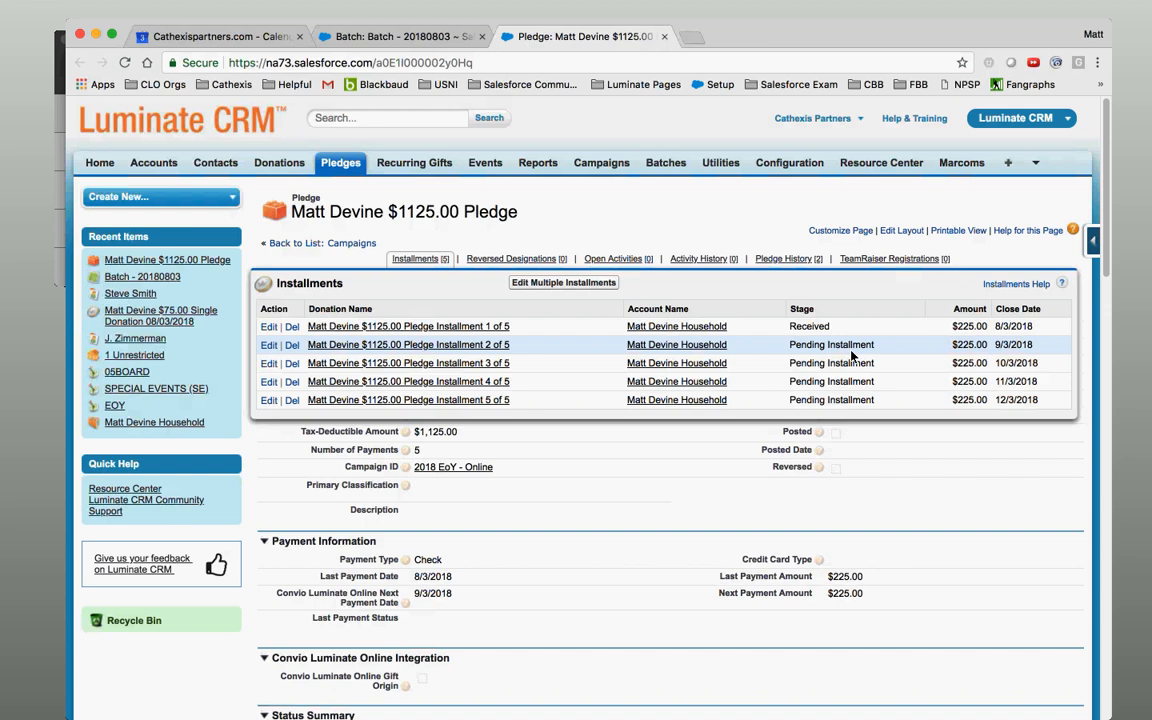
Open the pledge's Installment 2 of 5 donation record ($225.00, closing 9/3/2018).
{"action": "left_click", "coordinate": [321, 346]}
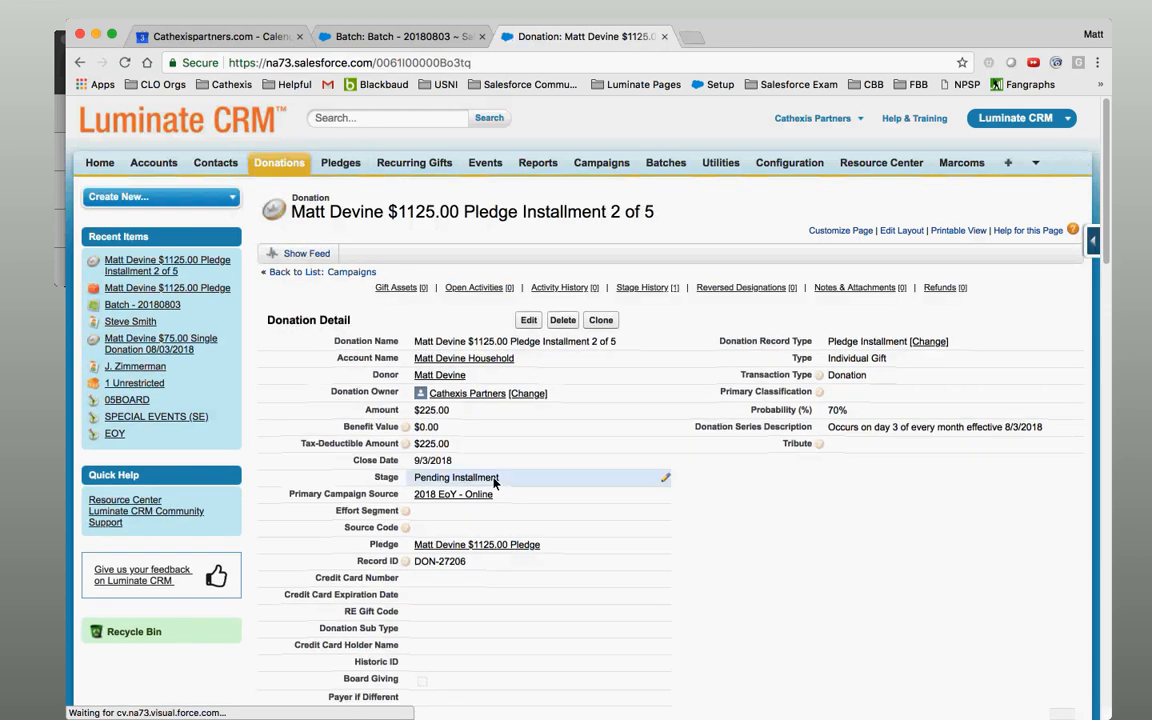
Change Installment 2 of 5's stage to Received with probability 100, then dismiss the session-timeout warning.
{"action": "double_click", "coordinate": [496, 481]}
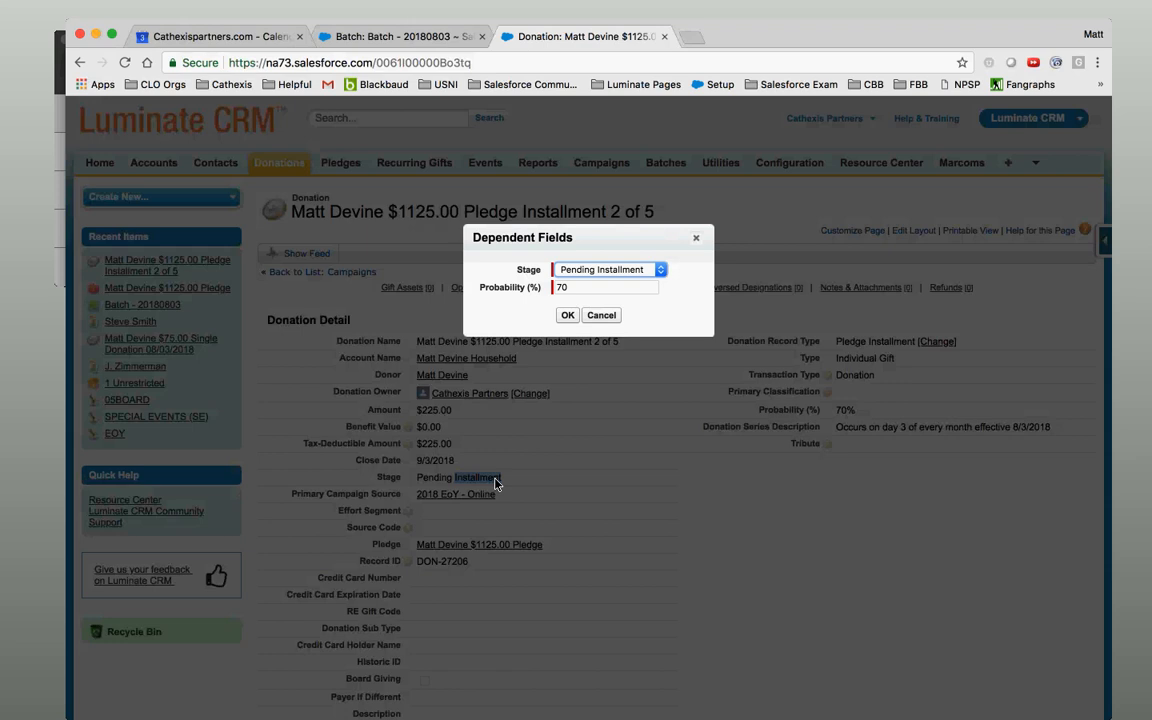
{"action": "left_click", "coordinate": [604, 270]}
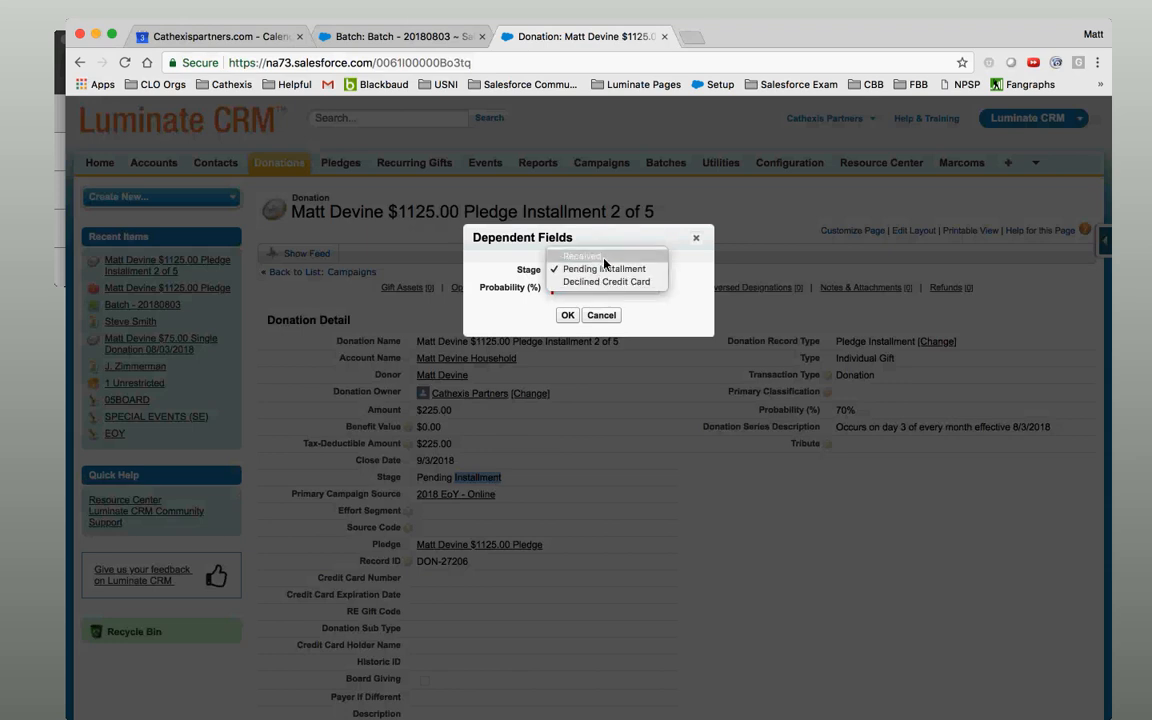
{"action": "left_click", "coordinate": [604, 264]}
{"action": "left_click", "coordinate": [568, 316]}
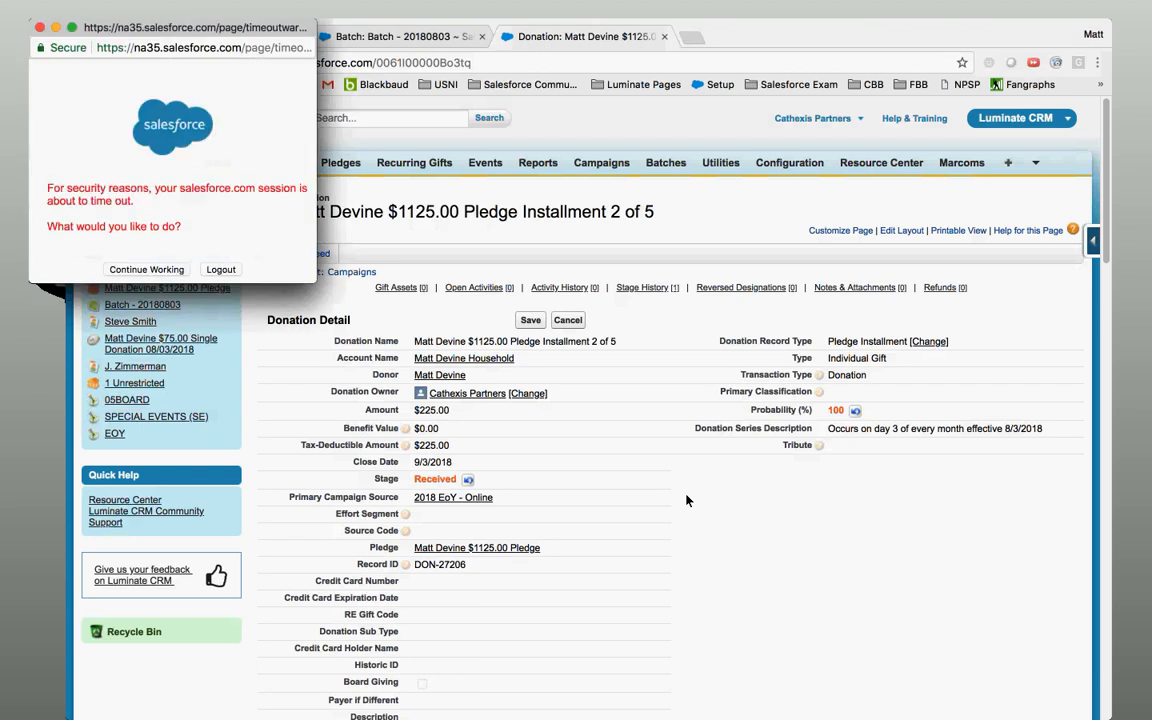
{"action": "left_click", "coordinate": [40, 28]}
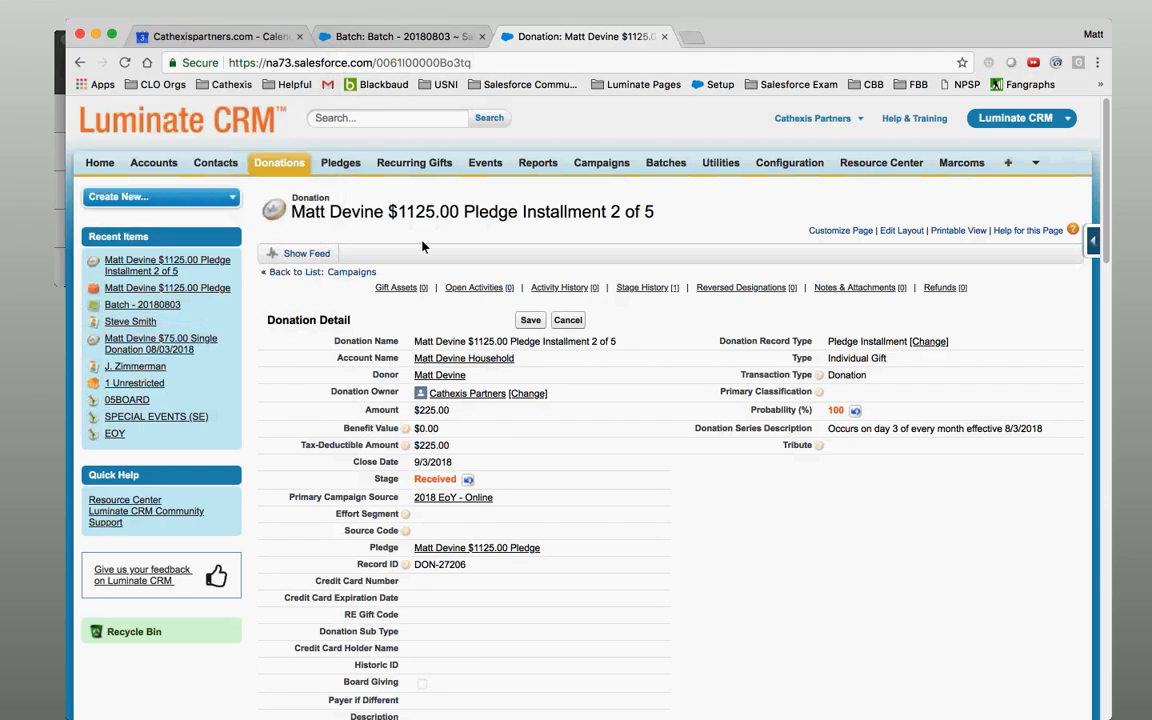
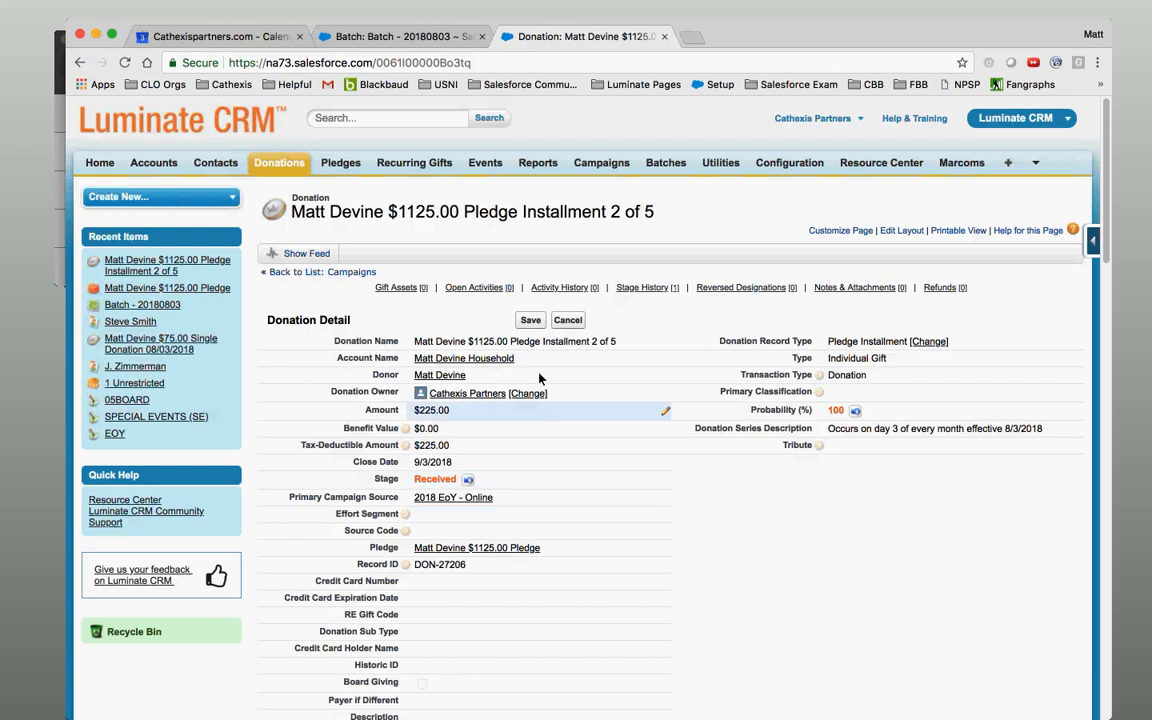
Discard the unsaved Received stage edit on Installment 2 of 5 and return to Batch - 20180803.
{"action": "left_click", "coordinate": [568, 320]}
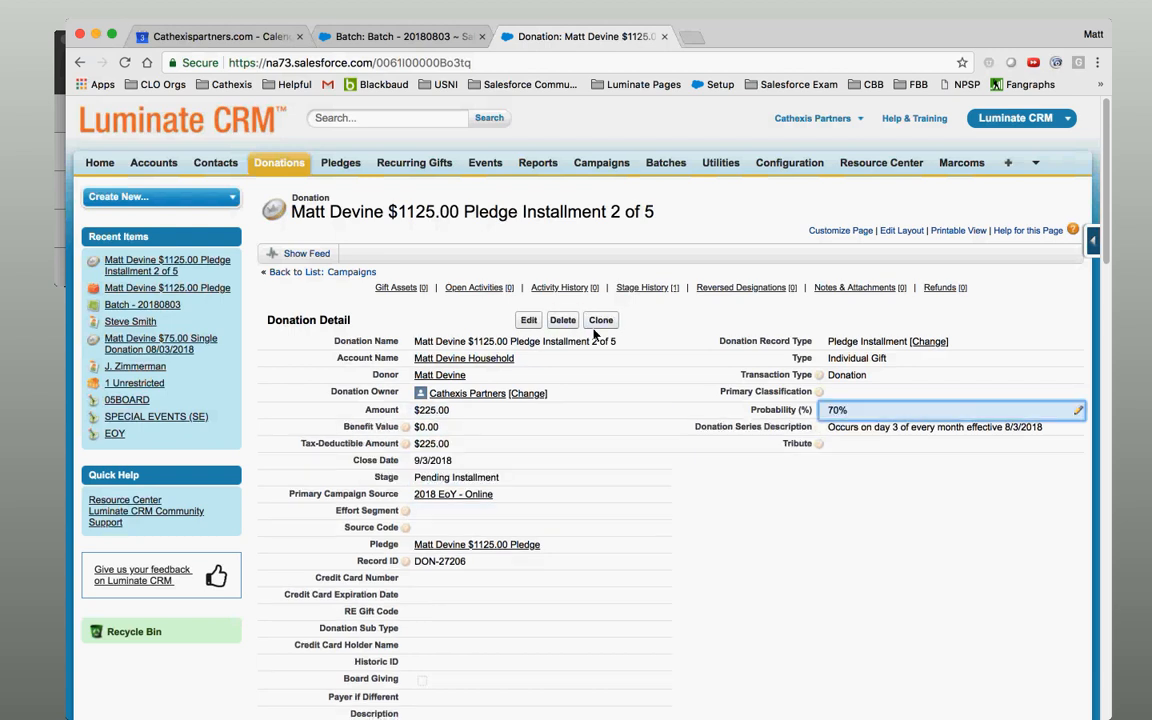
{"action": "left_click", "coordinate": [431, 44]}
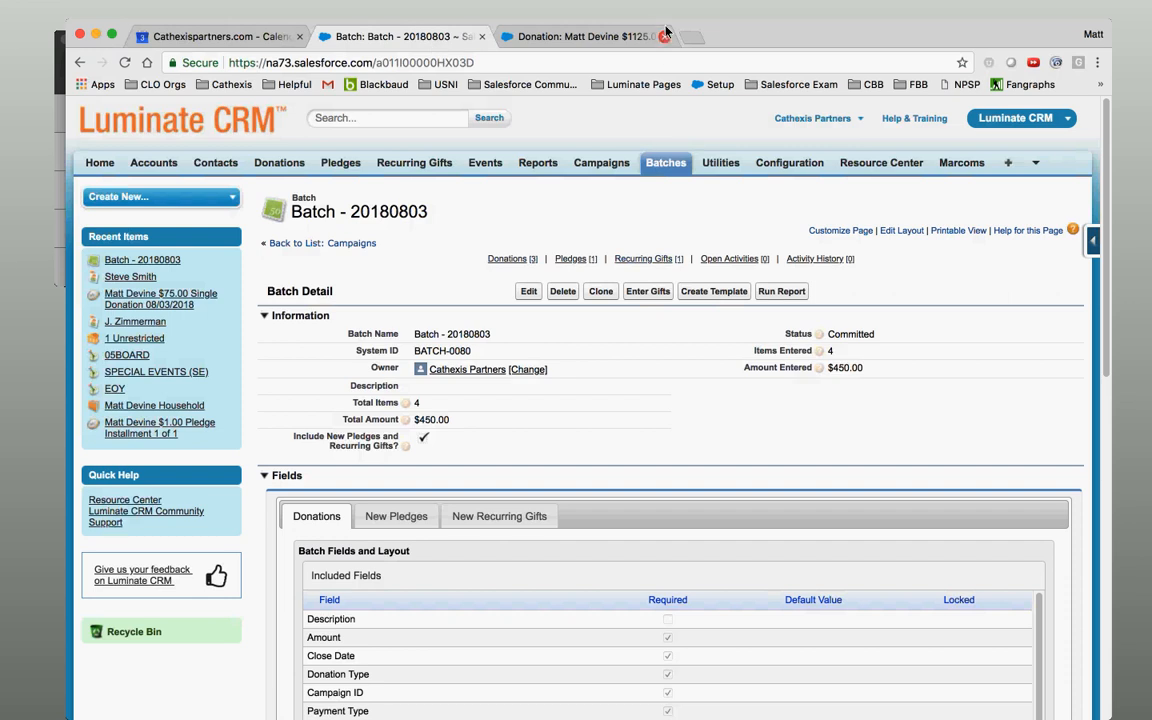
Close the donation page and open the batch's $100.00 monthly recurring gift record.
{"action": "left_click", "coordinate": [665, 37]}
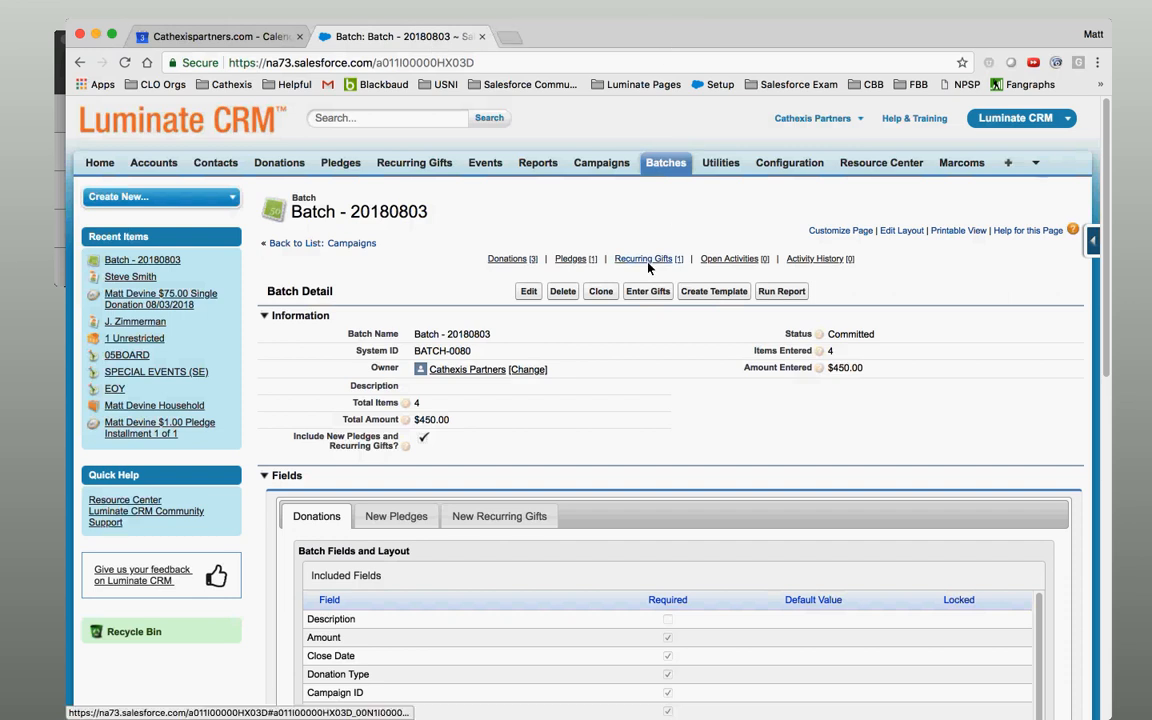
{"action": "mouse_move", "coordinate": [648, 258]}
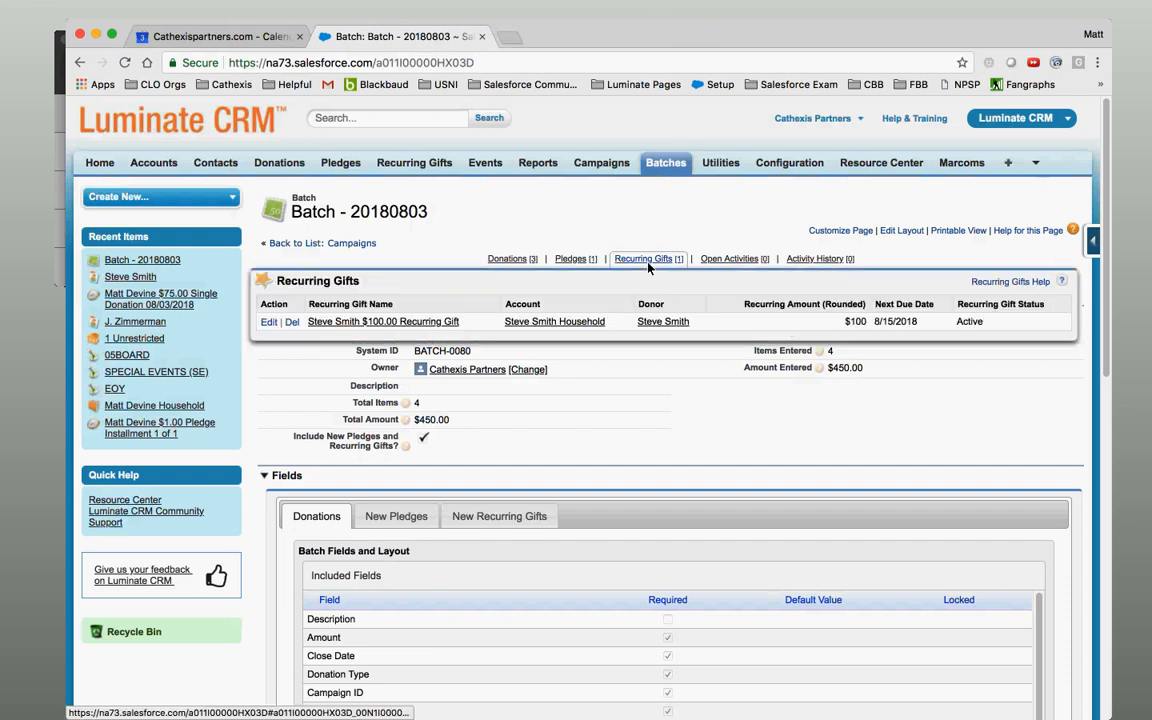
{"action": "left_click", "coordinate": [437, 322]}
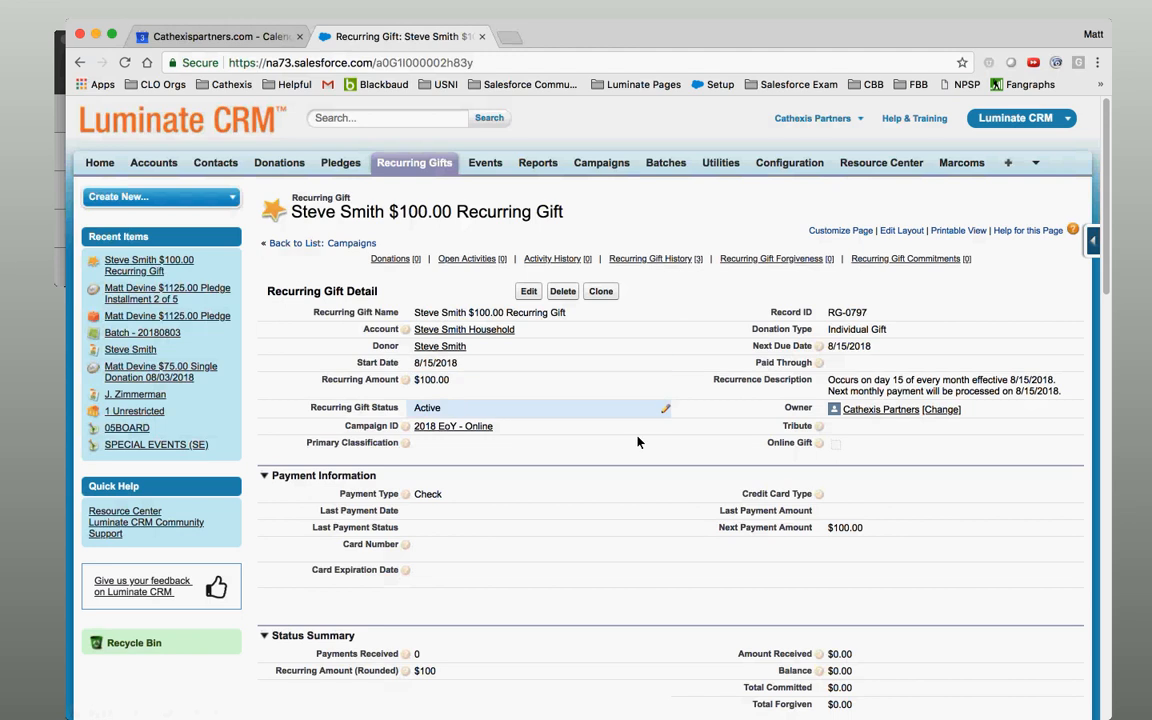
{"action": "mouse_move", "coordinate": [396, 267]}
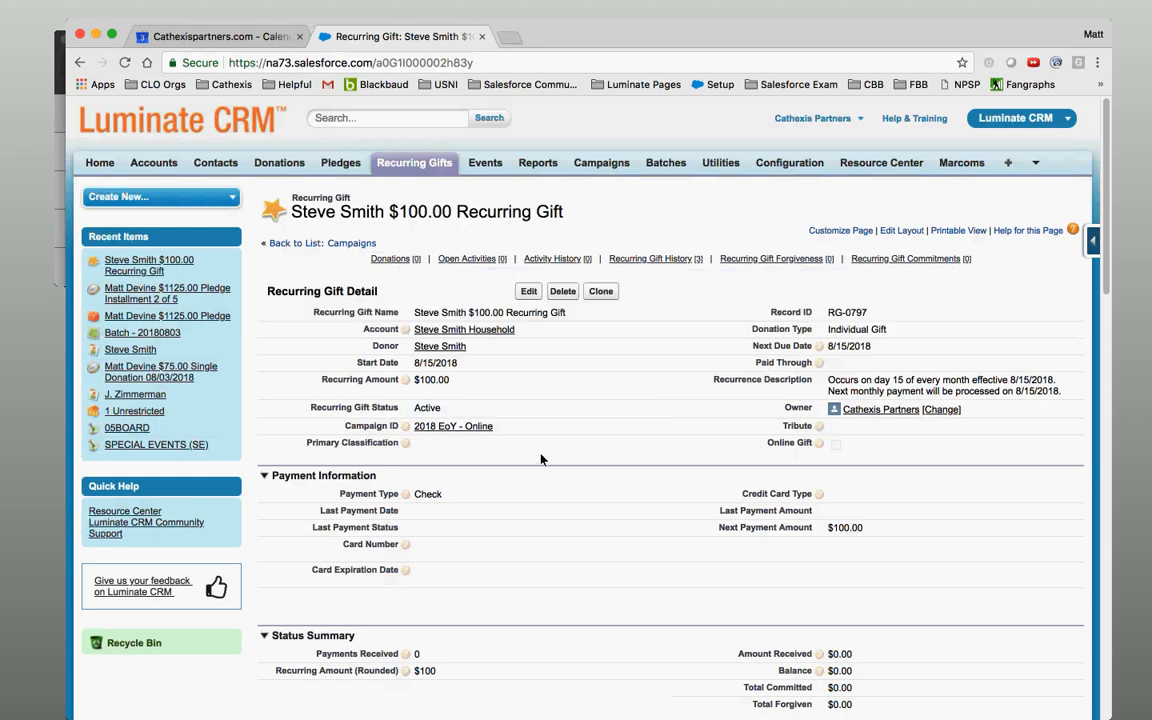
{"action": "scroll", "coordinate": [1116, 280], "scroll_direction": "down", "scroll_amount": 5}
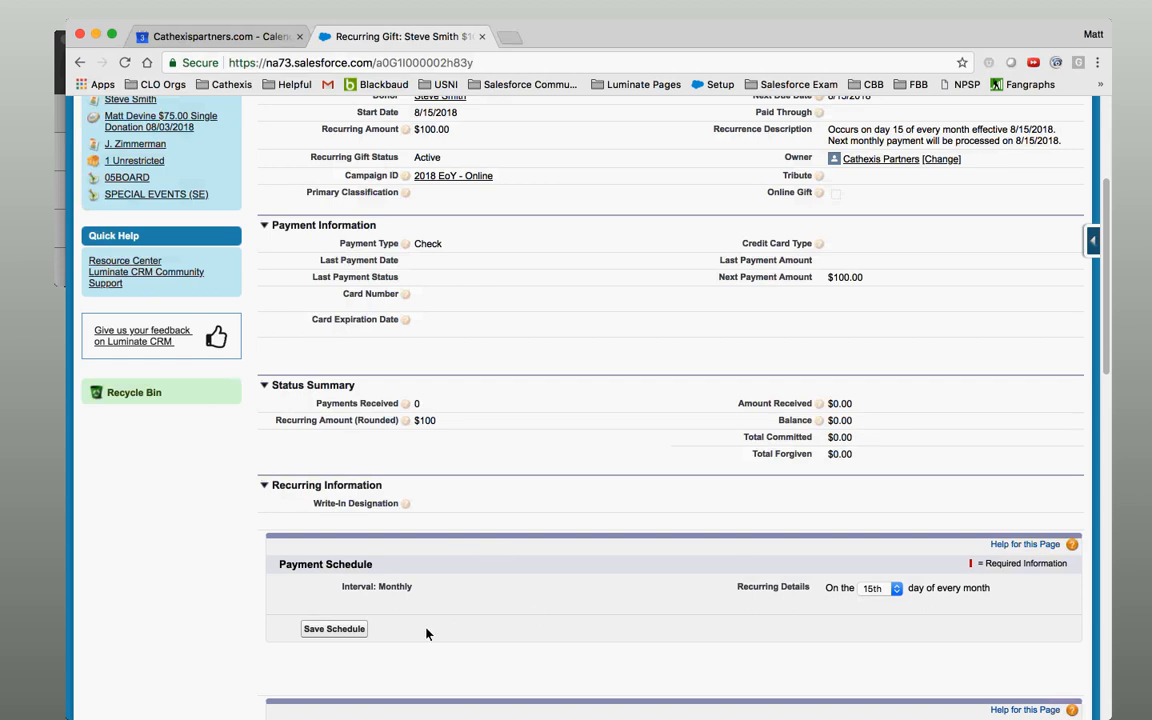
{"action": "left_click_drag", "start_coordinate": [1106, 360], "coordinate": [1140, 486]}
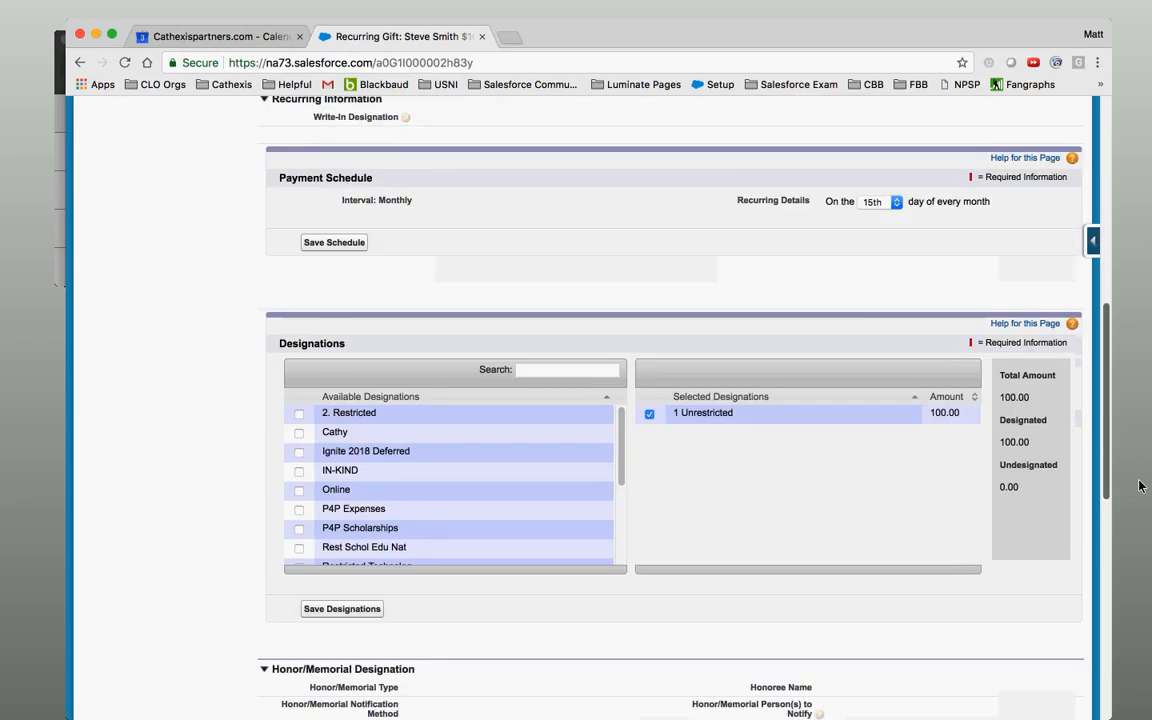
{"action": "left_click_drag", "start_coordinate": [1140, 486], "coordinate": [1149, 578]}
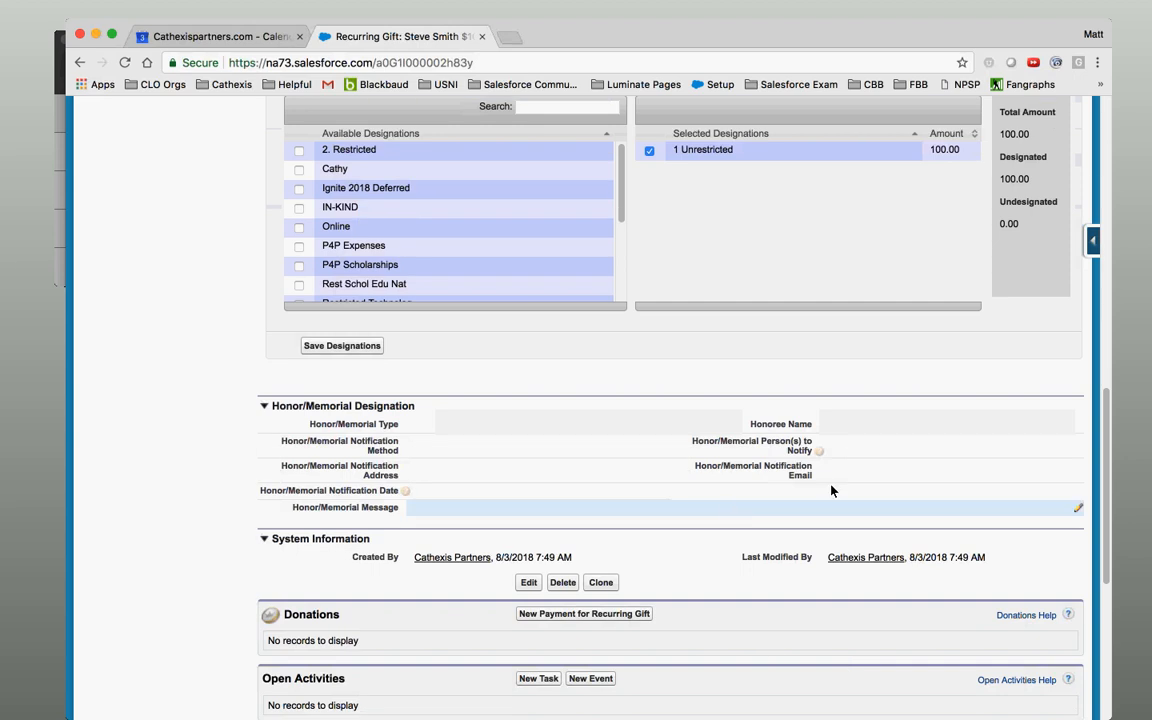
{"action": "left_click_drag", "start_coordinate": [1106, 460], "coordinate": [1064, 130]}
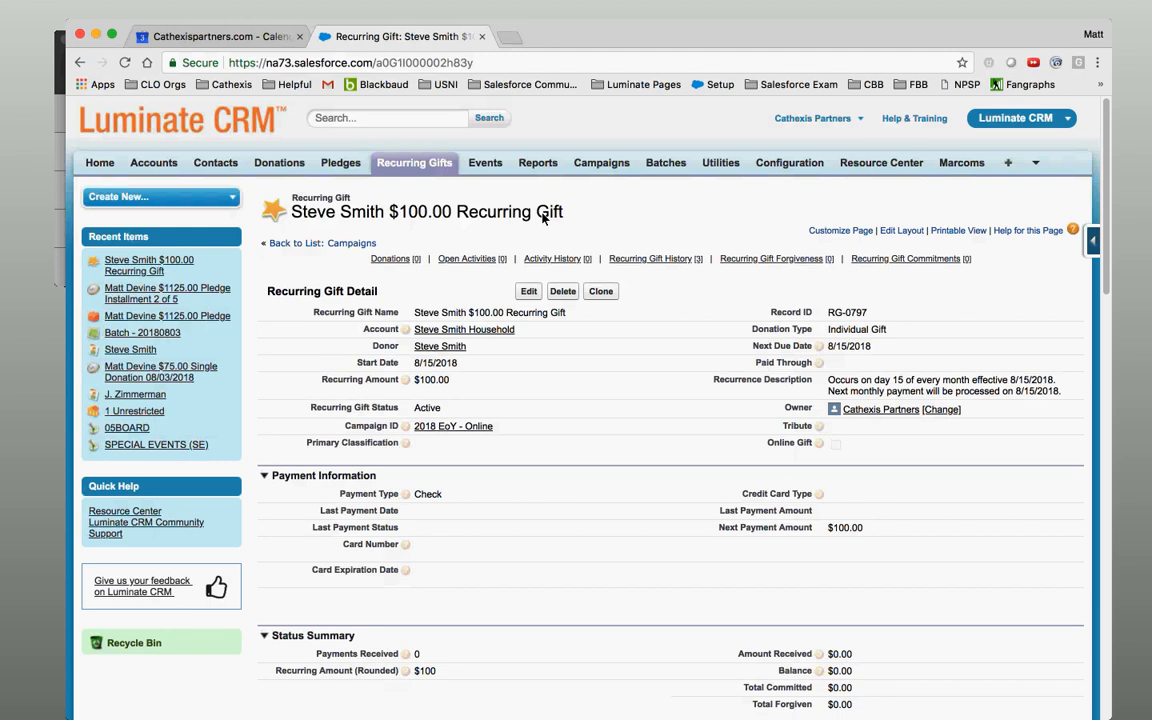
Start a new batch from the All Donations batch template.
{"action": "mouse_move", "coordinate": [406, 265]}
{"action": "left_click", "coordinate": [666, 163]}
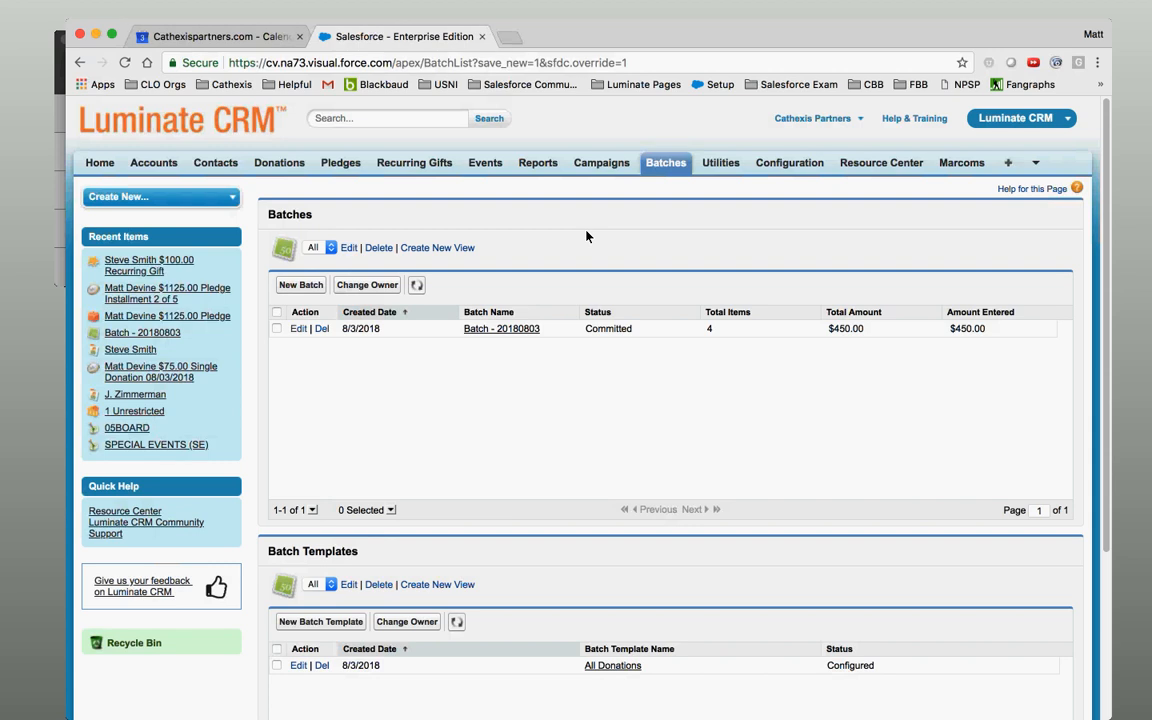
{"action": "scroll", "coordinate": [694, 584], "scroll_direction": "down", "scroll_amount": 3}
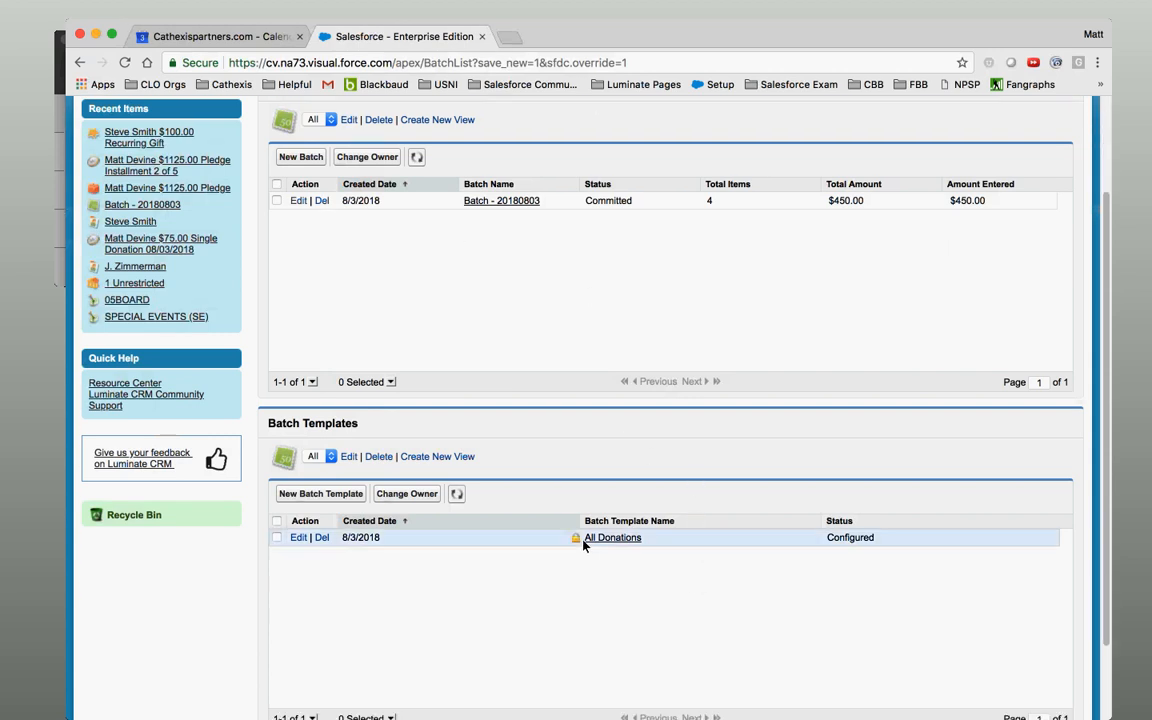
{"action": "left_click", "coordinate": [618, 540]}
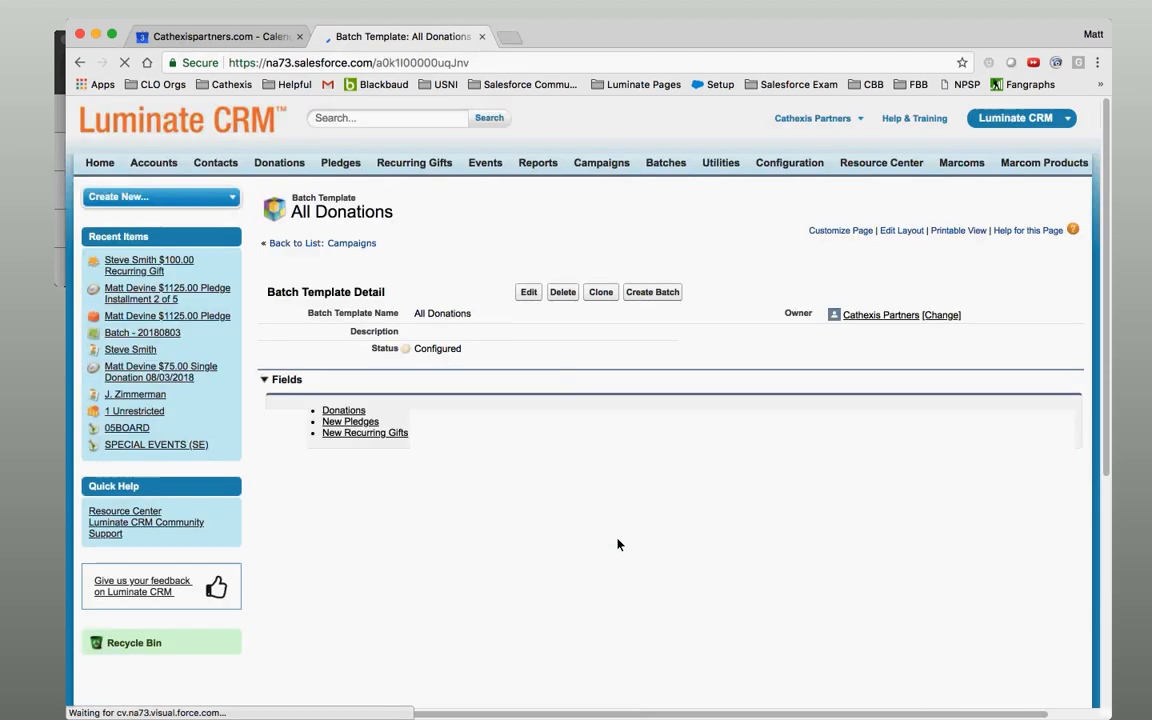
{"action": "left_click", "coordinate": [654, 293]}
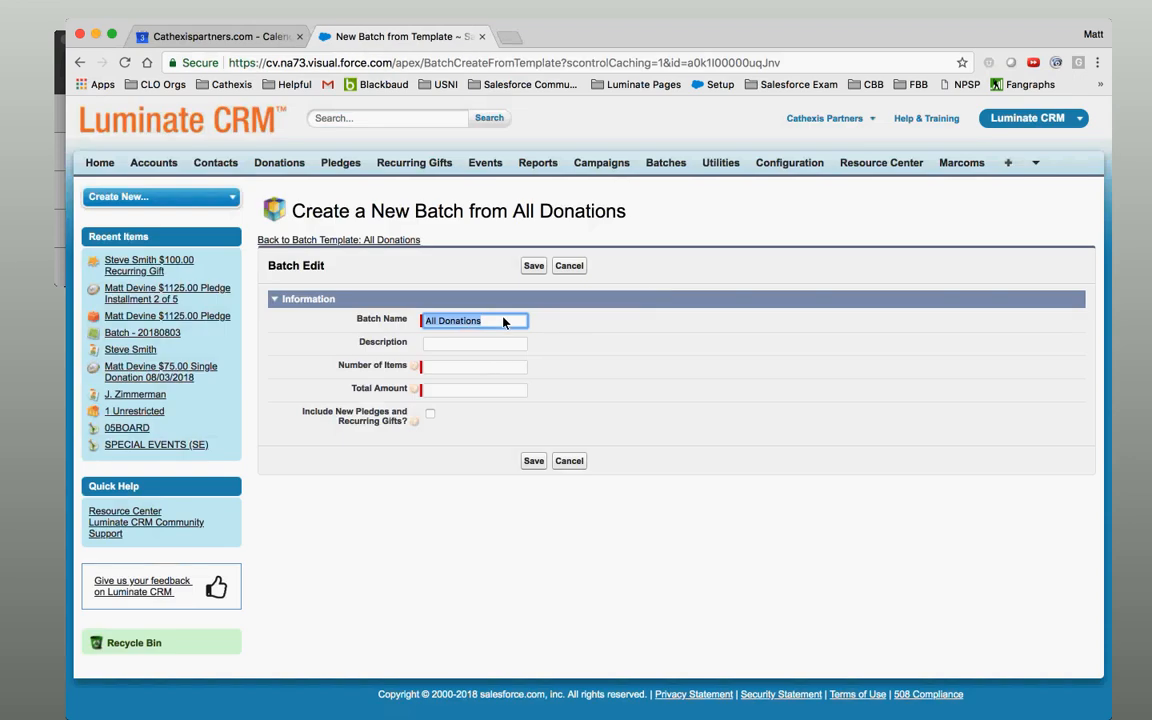
Save a new batch named Batch - 20180803v2 with 50 items and a $10,000.00 total.
{"action": "type", "text": "Batch"}
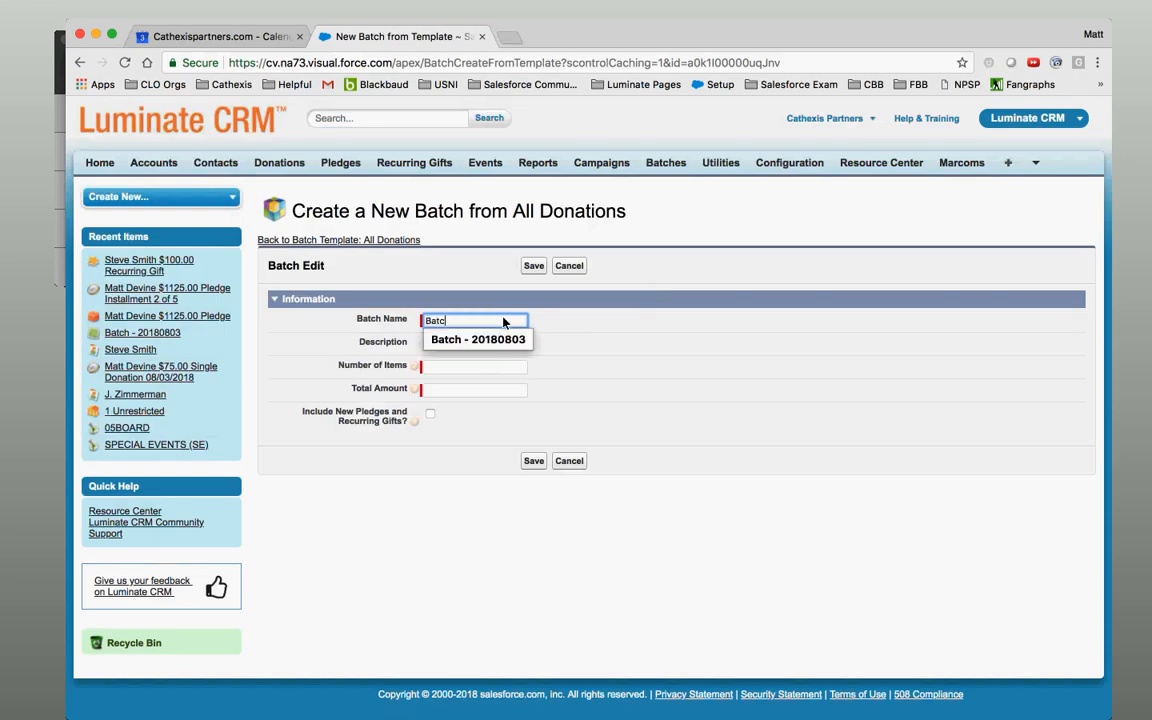
{"action": "key", "text": "Down"}
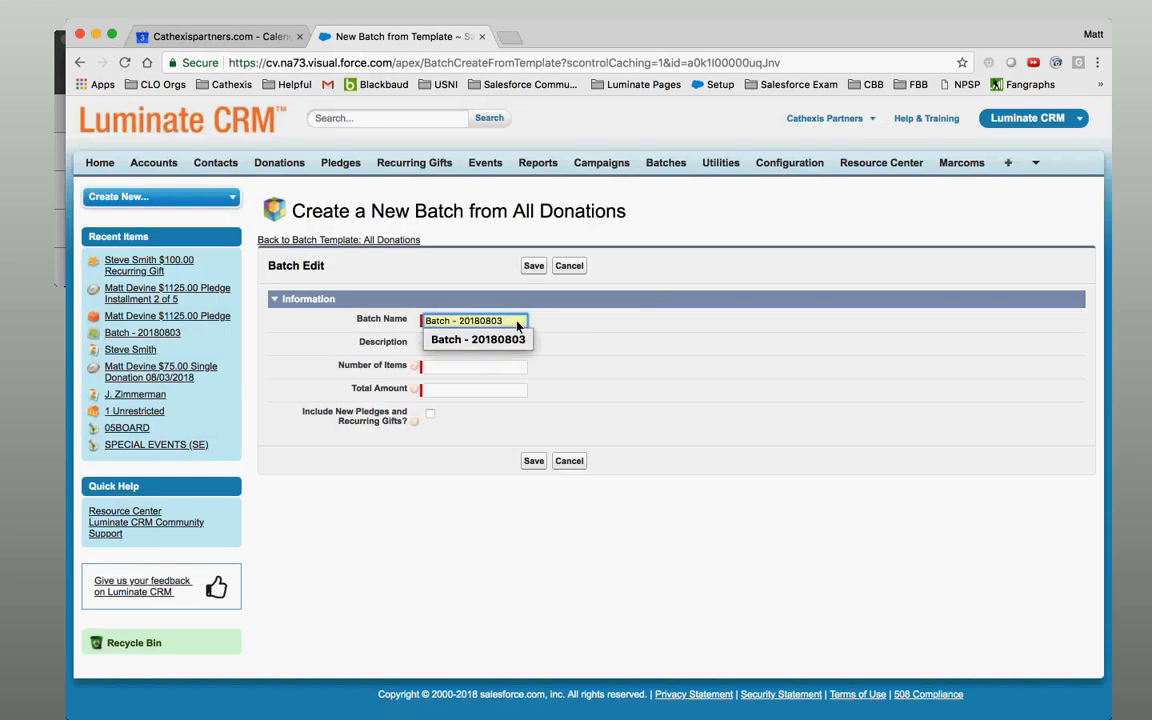
{"action": "left_click", "coordinate": [516, 322]}
{"action": "left_click", "coordinate": [516, 327]}
{"action": "left_click", "coordinate": [516, 337]}
{"action": "type", "text": "v2"}
{"action": "left_click", "coordinate": [470, 367]}
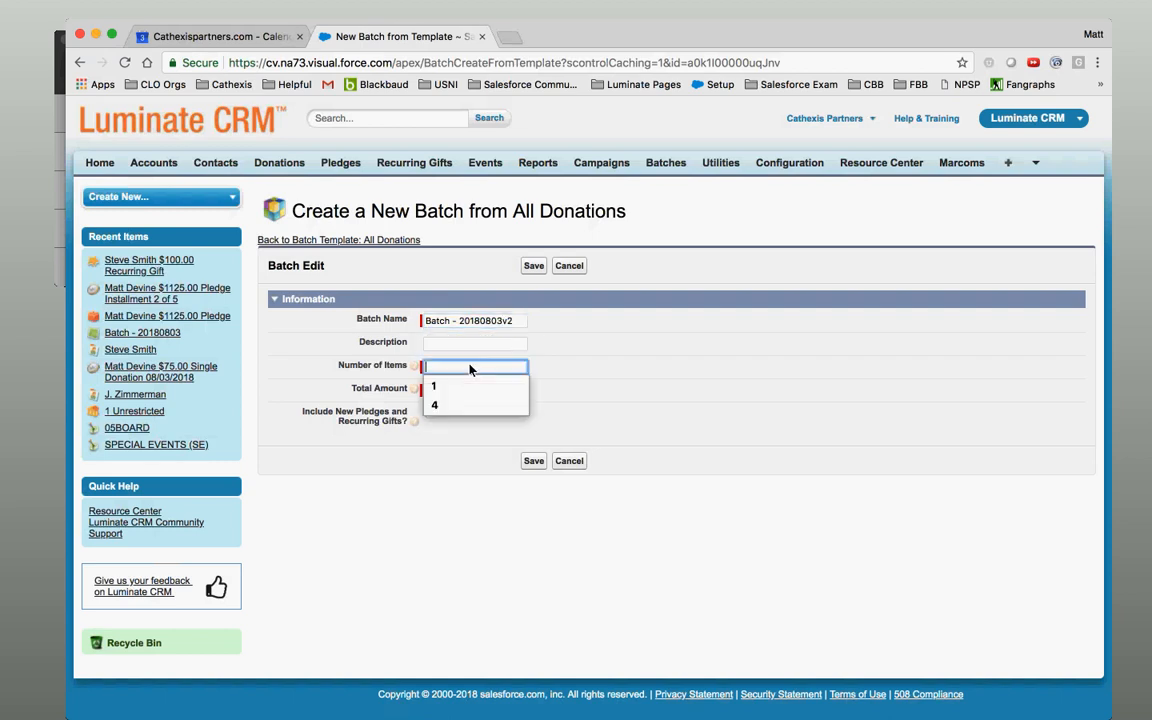
{"action": "type", "text": "50"}
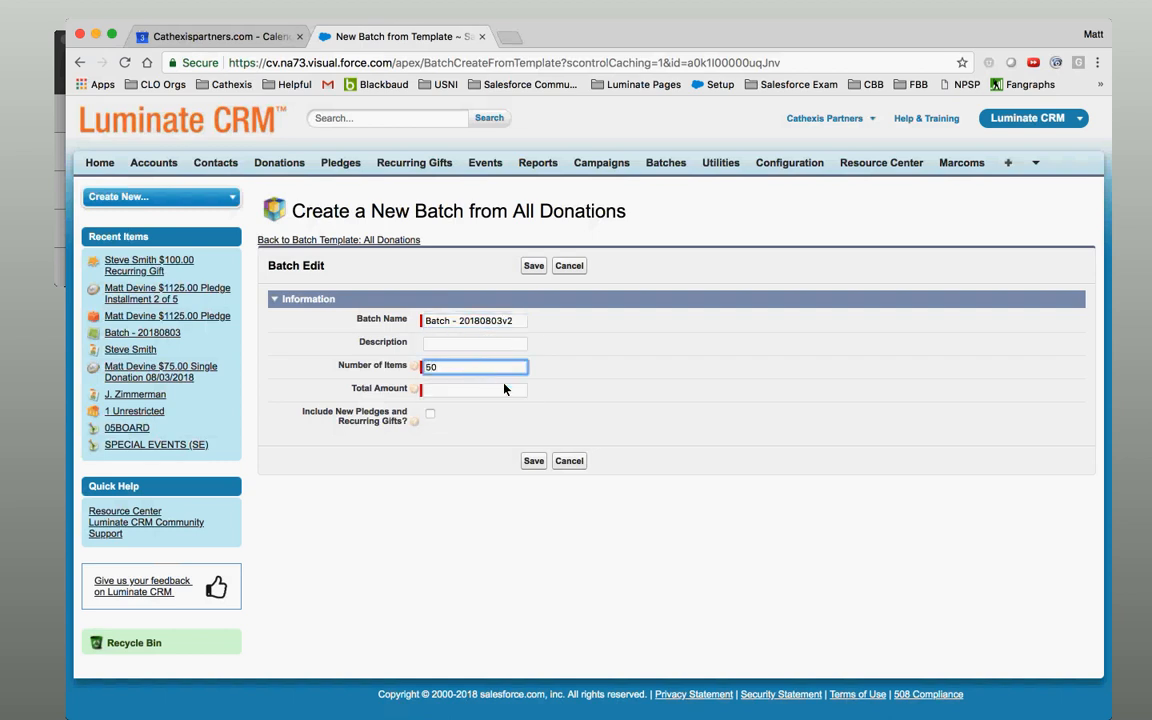
{"action": "left_click", "coordinate": [485, 391]}
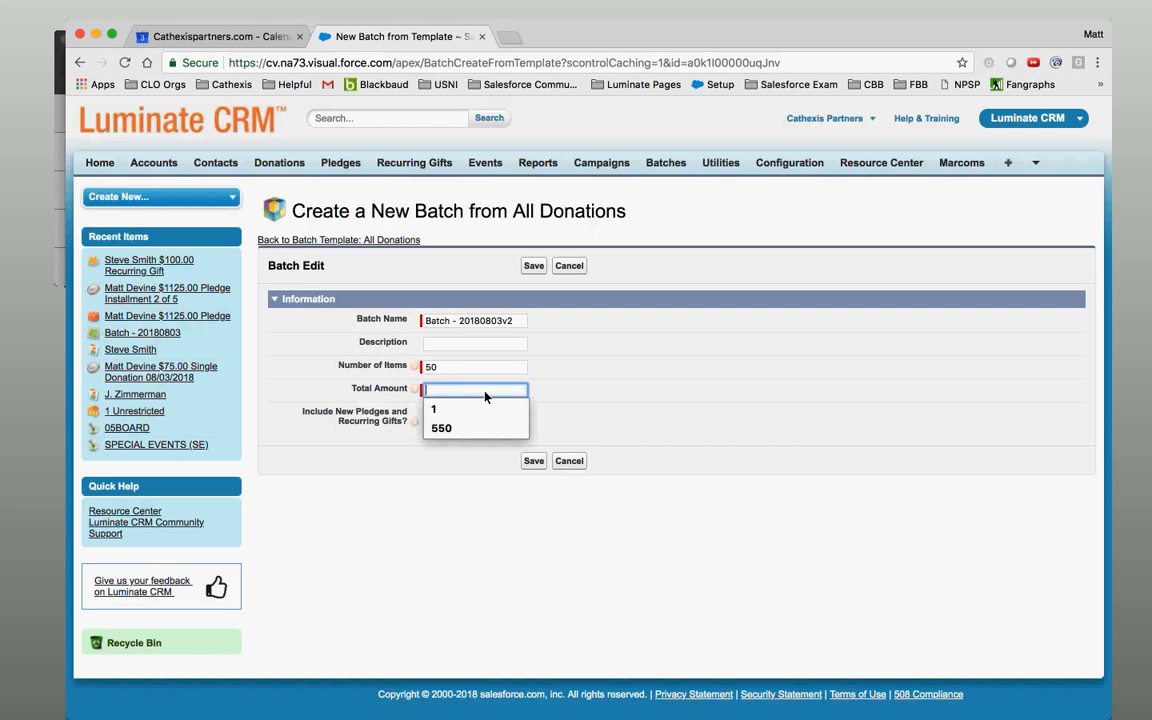
{"action": "type", "text": "10000"}
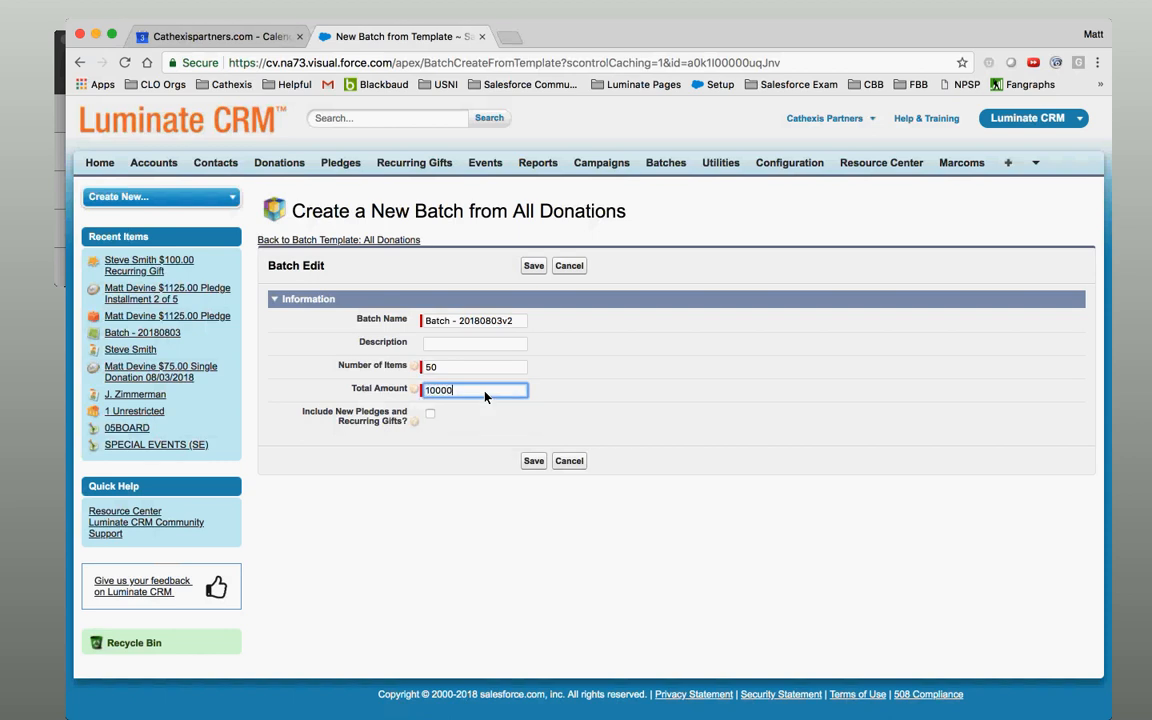
{"action": "left_click", "coordinate": [533, 462]}
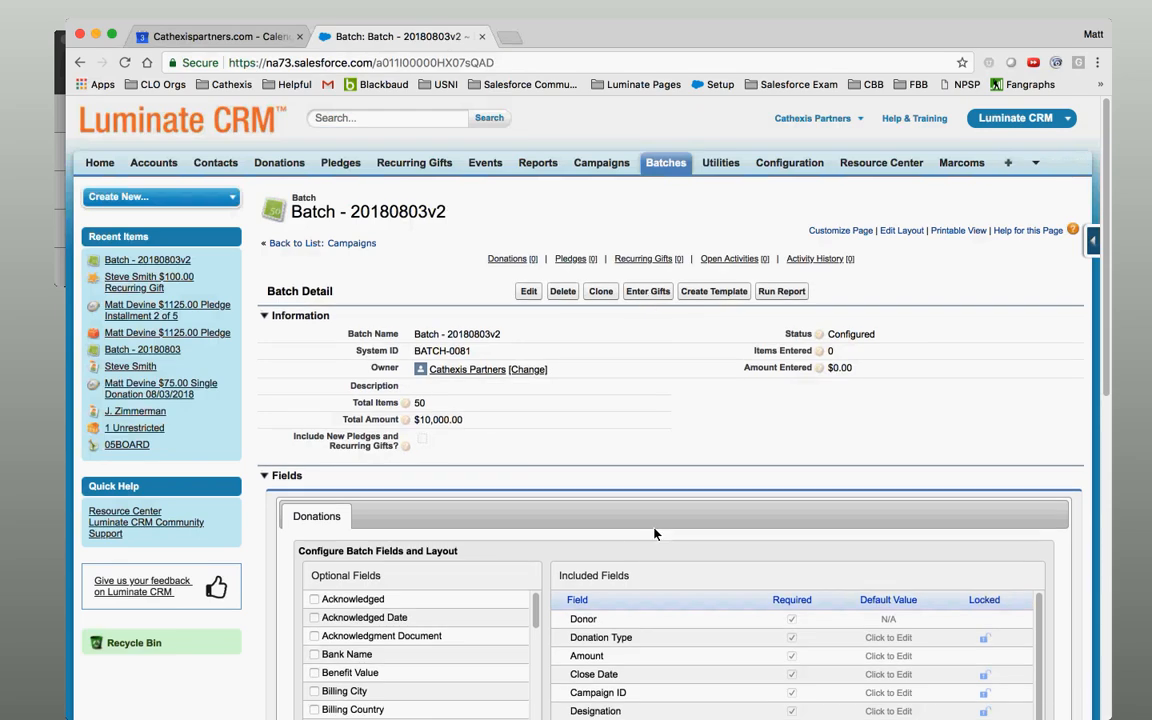
View Batch - 20180803v2's empty 50-row gift entry grid, then go back to the batch record.
{"action": "left_click", "coordinate": [650, 293]}
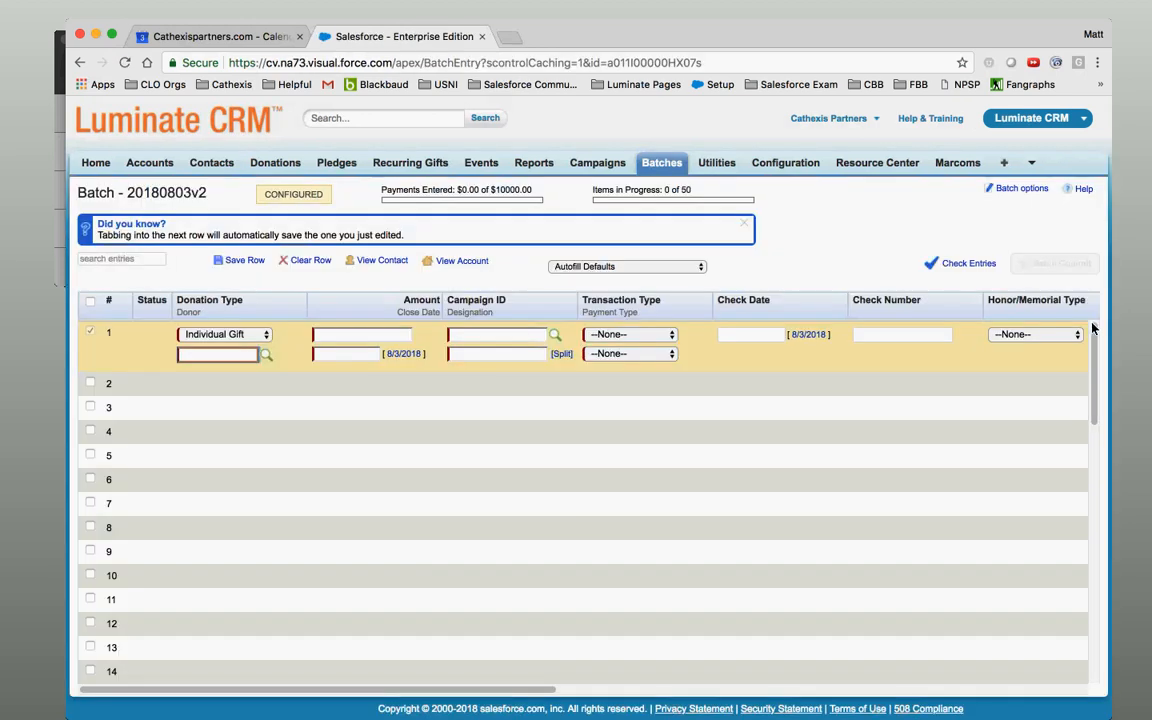
{"action": "left_click_drag", "start_coordinate": [1093, 338], "coordinate": [1138, 694]}
{"action": "left_click", "coordinate": [1015, 192]}
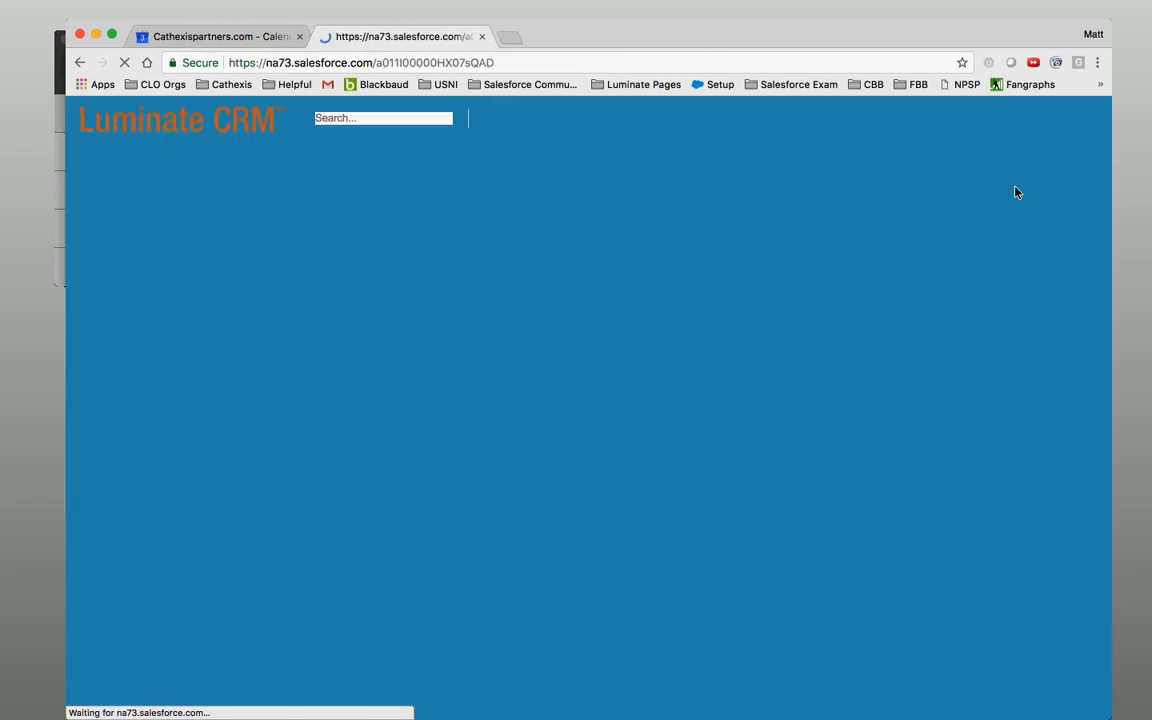
Set layout defaults: Individual Gift donation type, 8/3/2018 close date, 2018 EoY - Online campaign.
{"action": "scroll", "coordinate": [1105, 362], "scroll_direction": "down", "scroll_amount": 2}
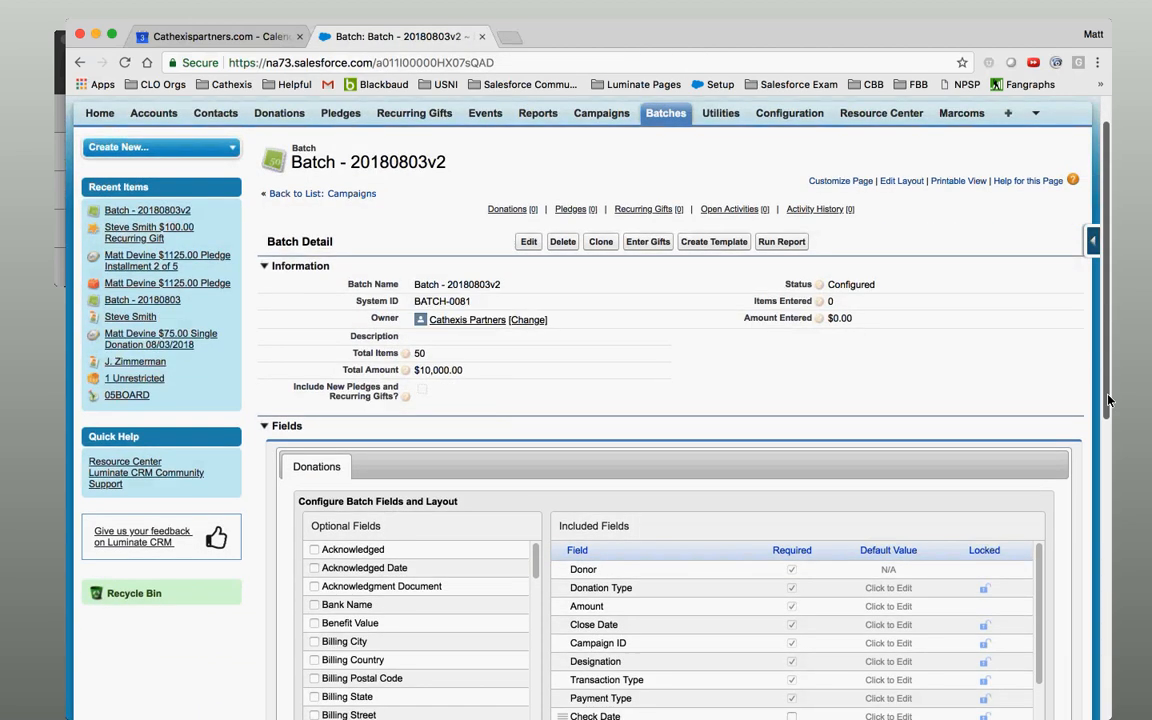
{"action": "scroll", "coordinate": [1105, 362], "scroll_direction": "down", "scroll_amount": 5}
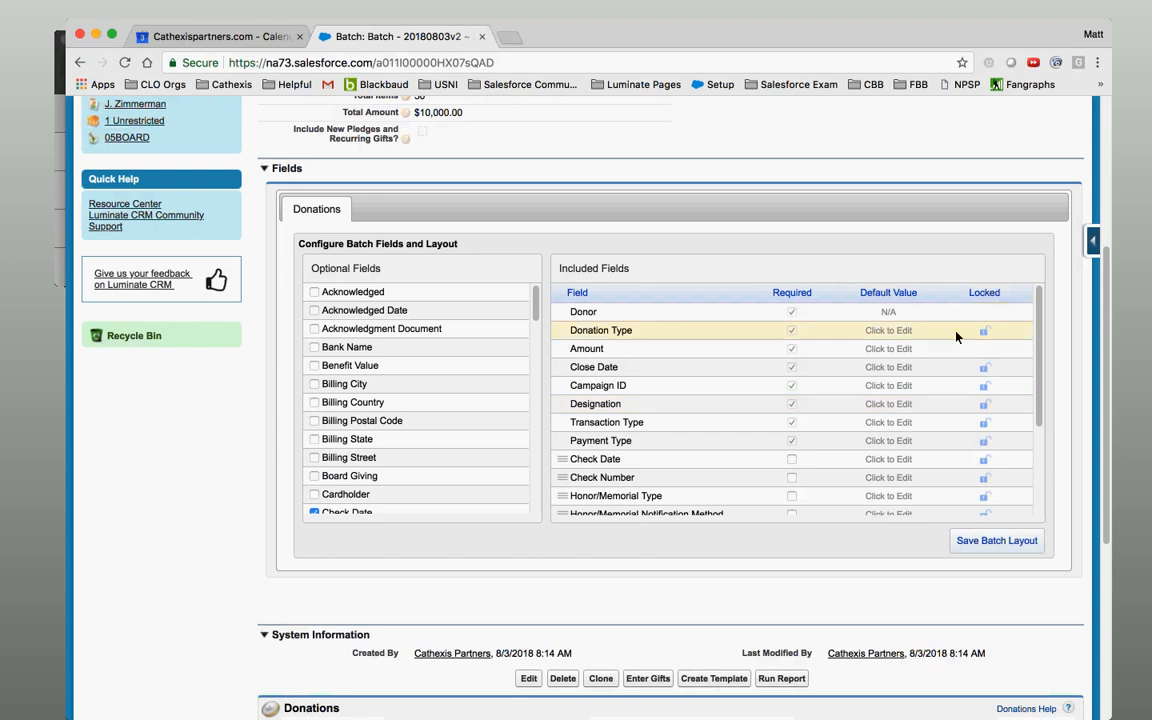
{"action": "left_click", "coordinate": [886, 337]}
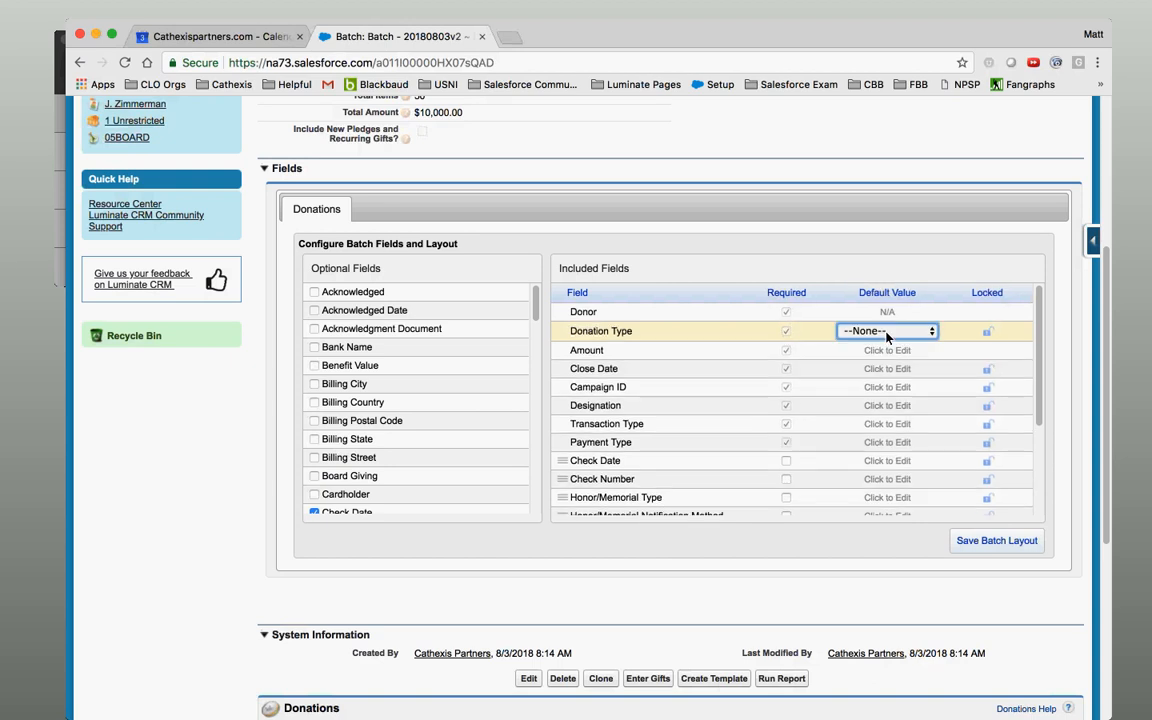
{"action": "left_click", "coordinate": [887, 331]}
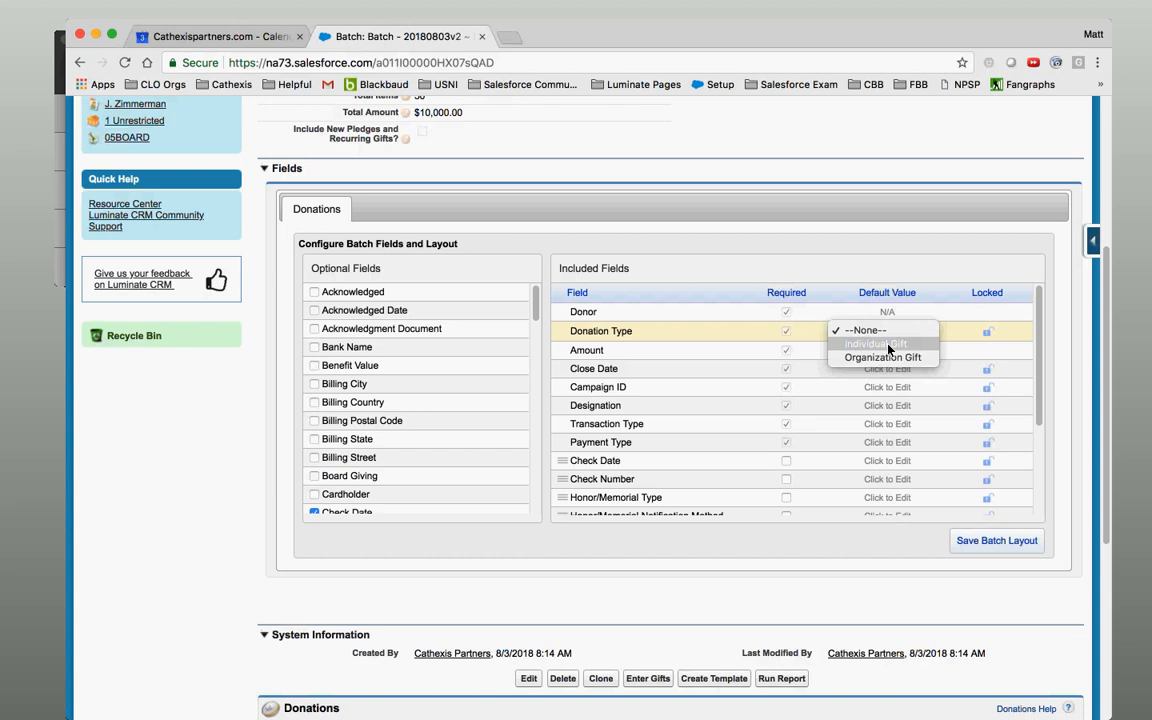
{"action": "left_click", "coordinate": [889, 344]}
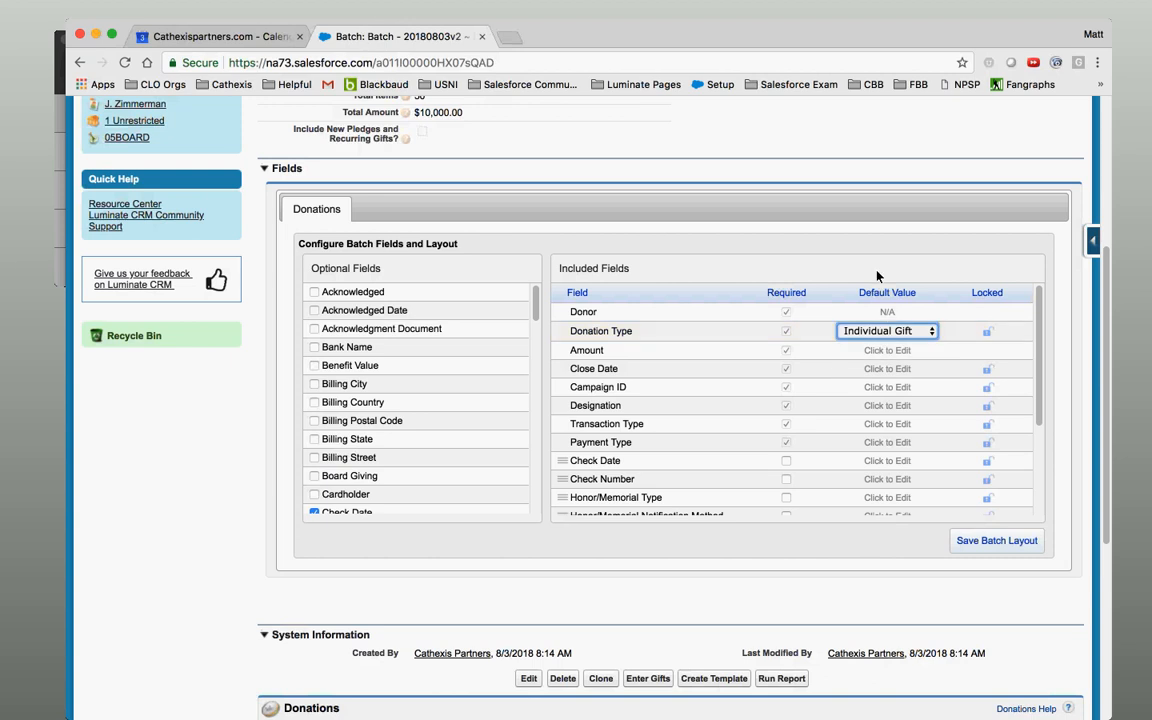
{"action": "left_click", "coordinate": [887, 370]}
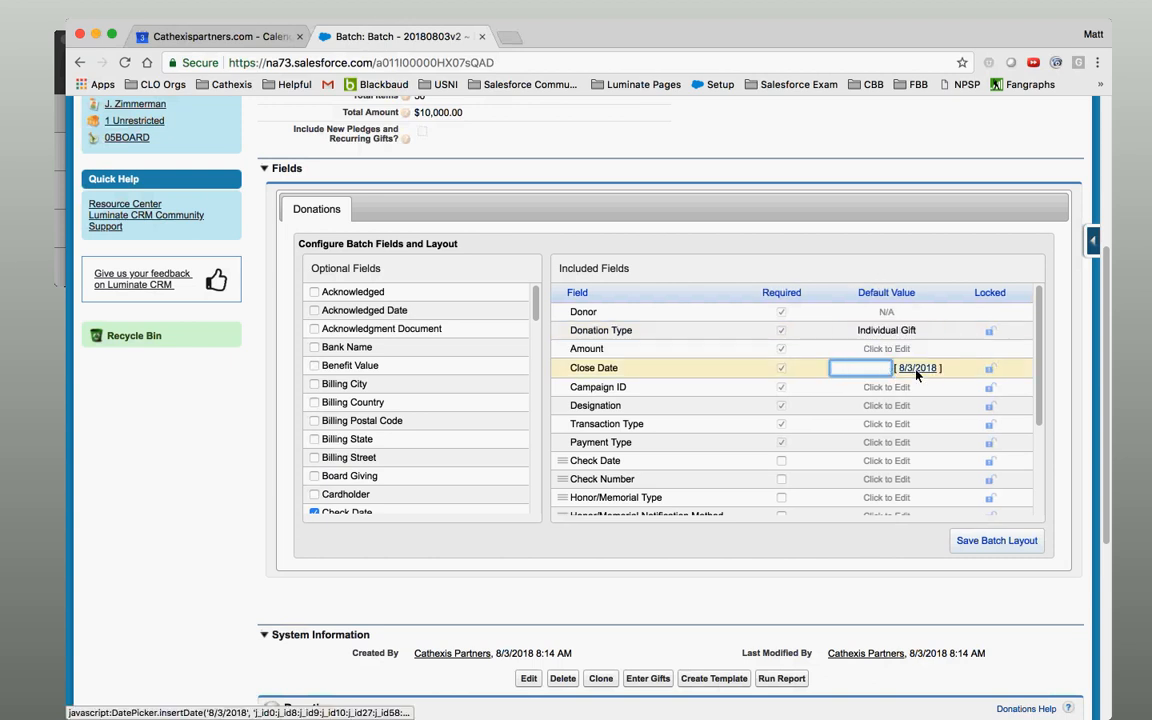
{"action": "left_click", "coordinate": [917, 370]}
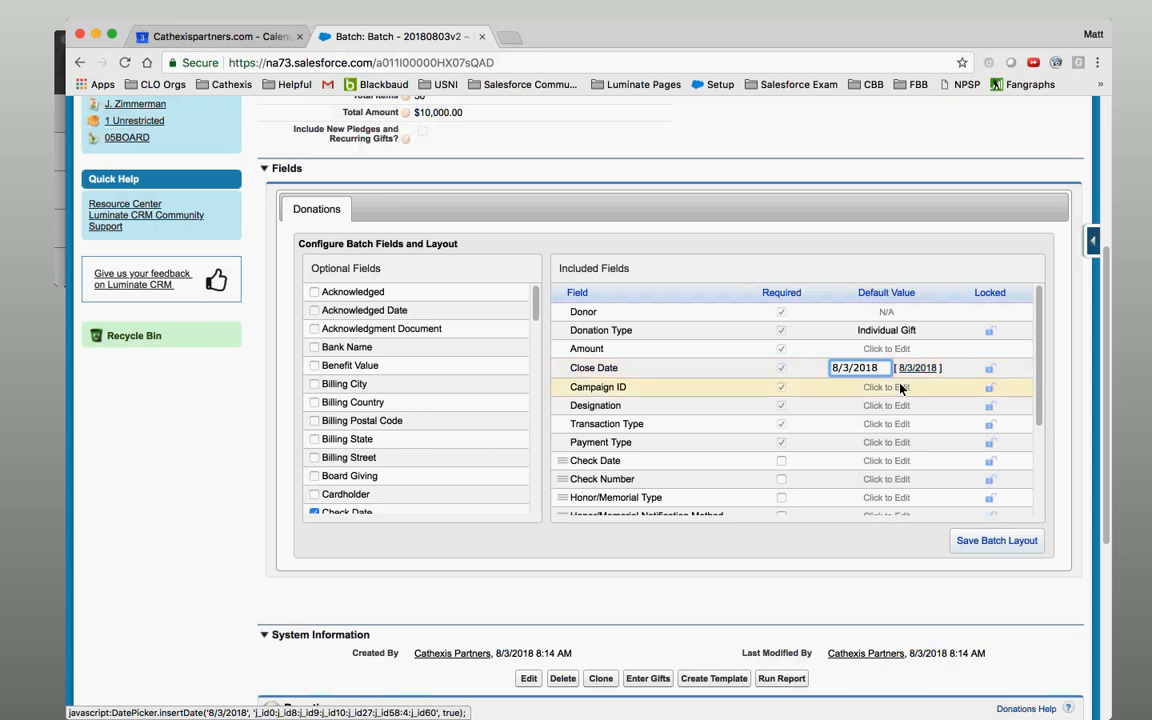
{"action": "left_click", "coordinate": [930, 388]}
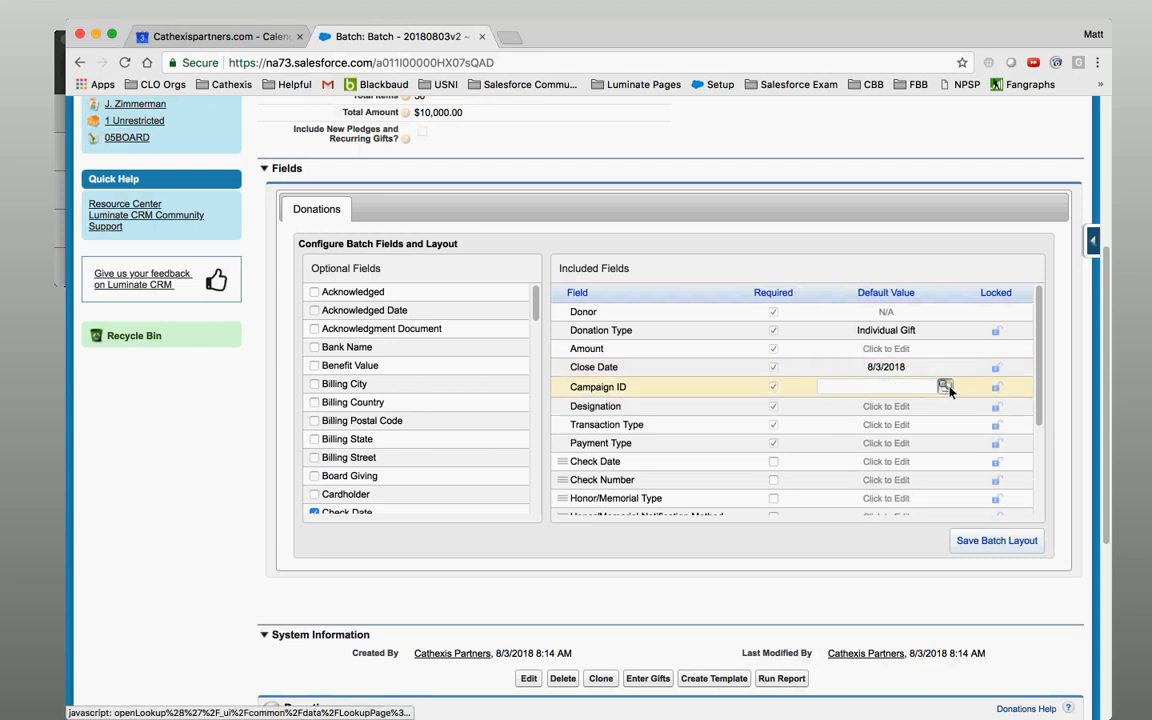
{"action": "left_click", "coordinate": [946, 387]}
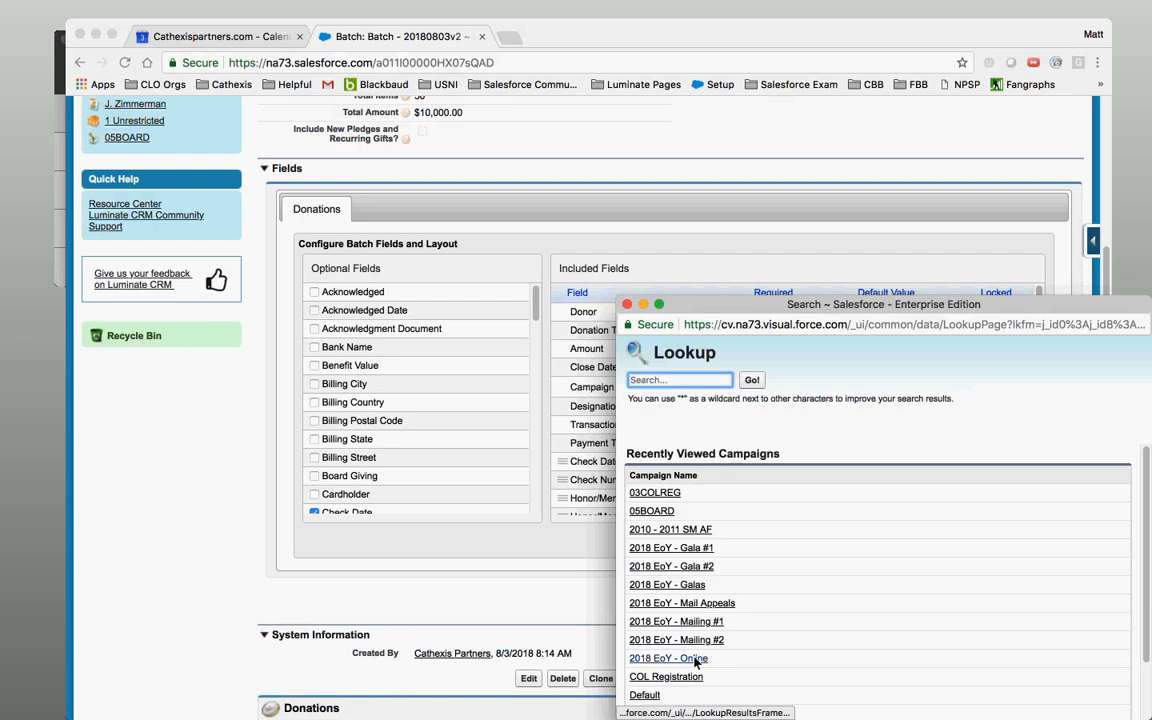
{"action": "left_click", "coordinate": [668, 658]}
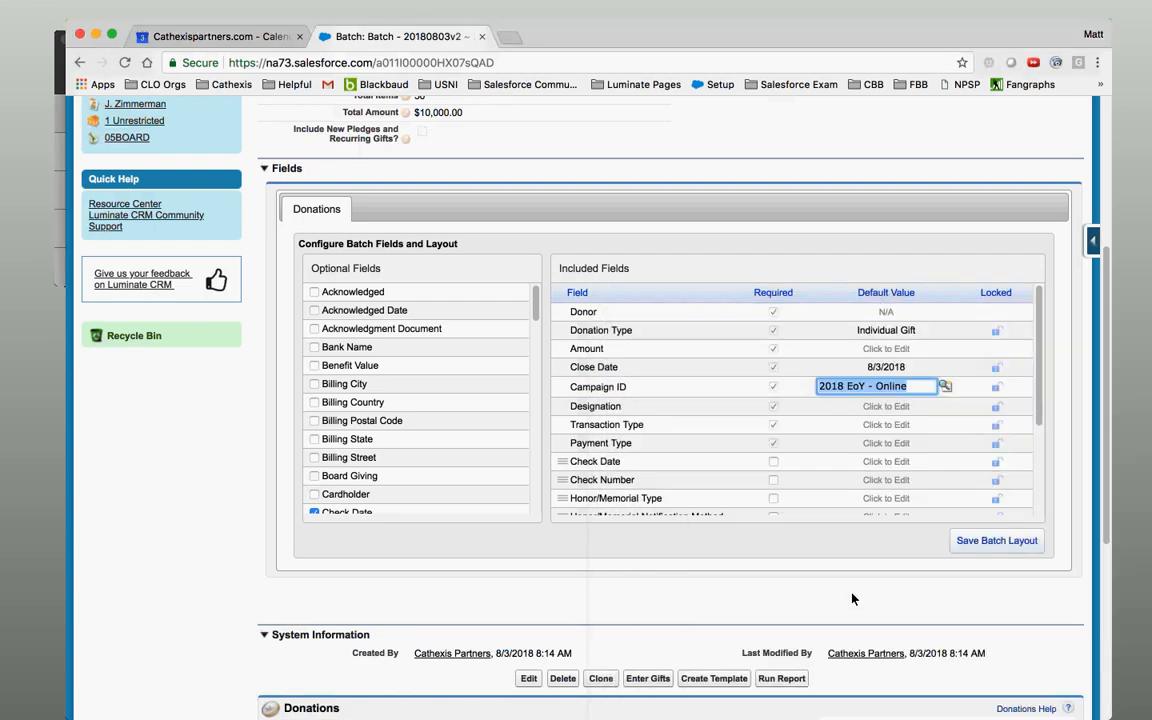
Set defaults of 1 Unrestricted designation, Donation transaction type and Check payment type.
{"action": "left_click", "coordinate": [880, 408]}
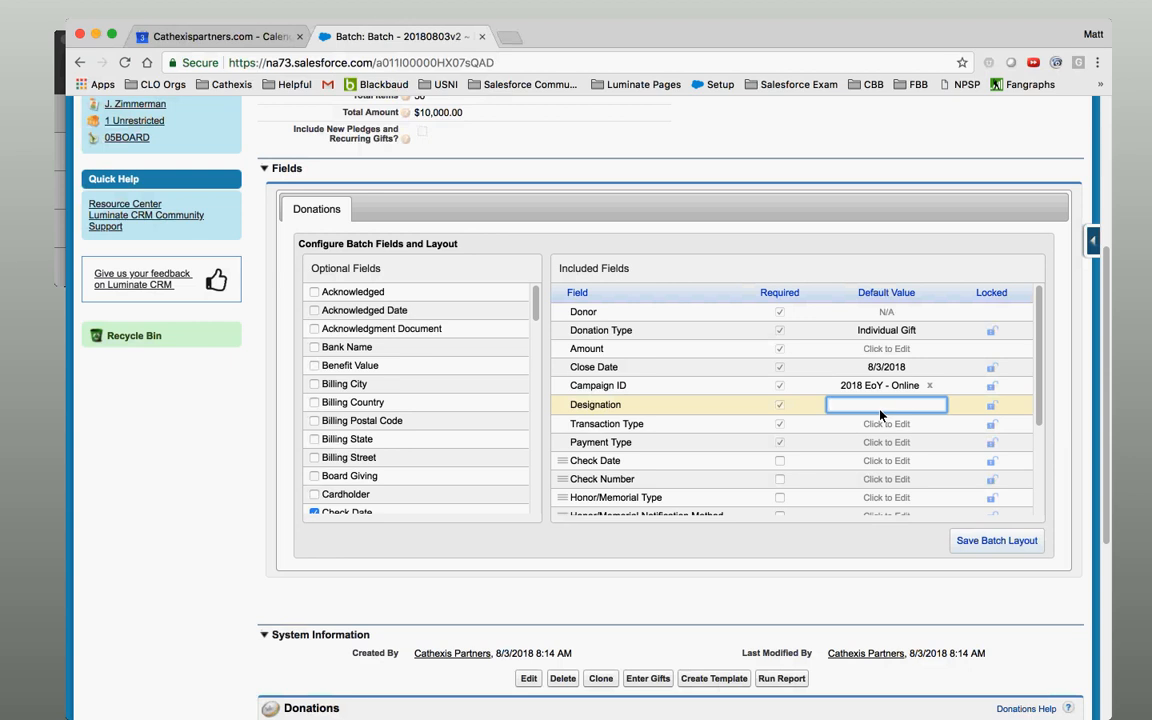
{"action": "type", "text": "1 U"}
{"action": "left_click", "coordinate": [870, 425]}
{"action": "left_click", "coordinate": [873, 430]}
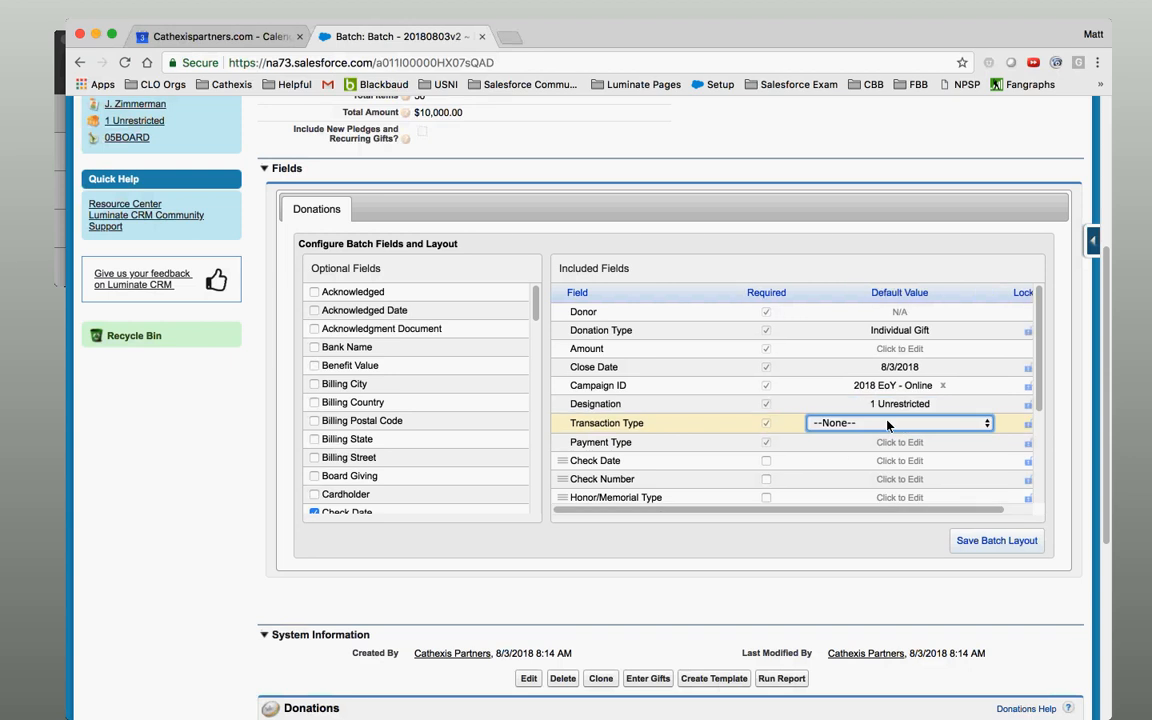
{"action": "left_click", "coordinate": [877, 424]}
{"action": "left_click", "coordinate": [835, 436]}
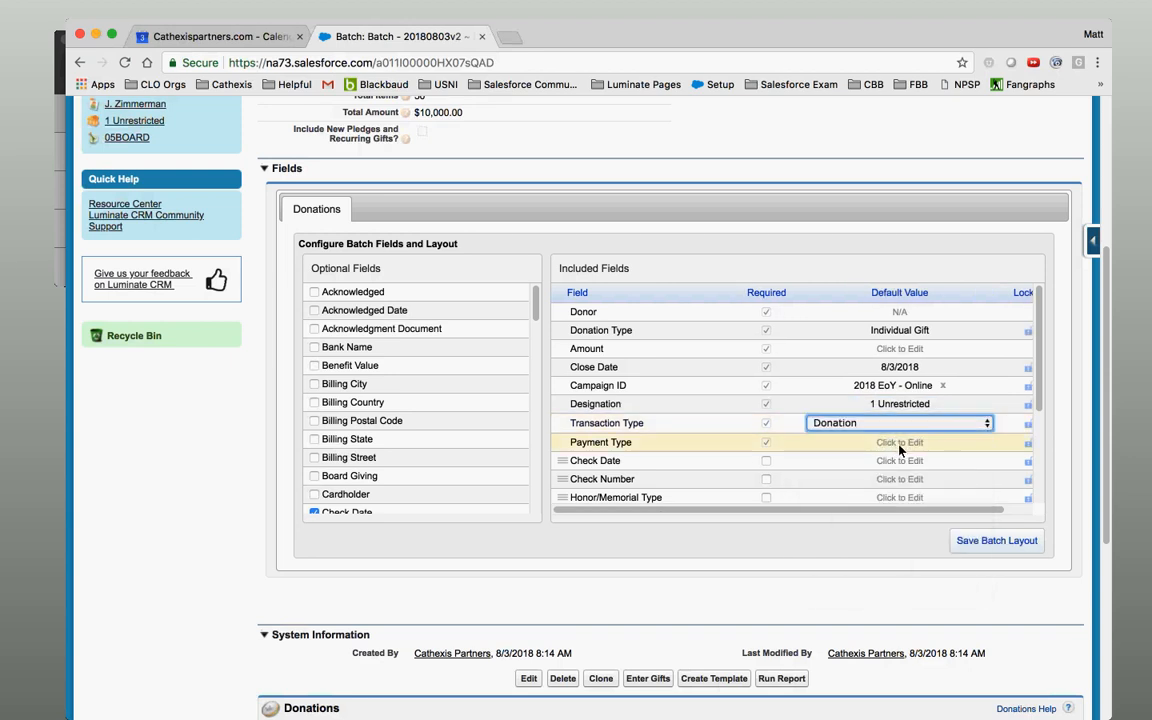
{"action": "left_click", "coordinate": [887, 442]}
{"action": "left_click", "coordinate": [880, 441]}
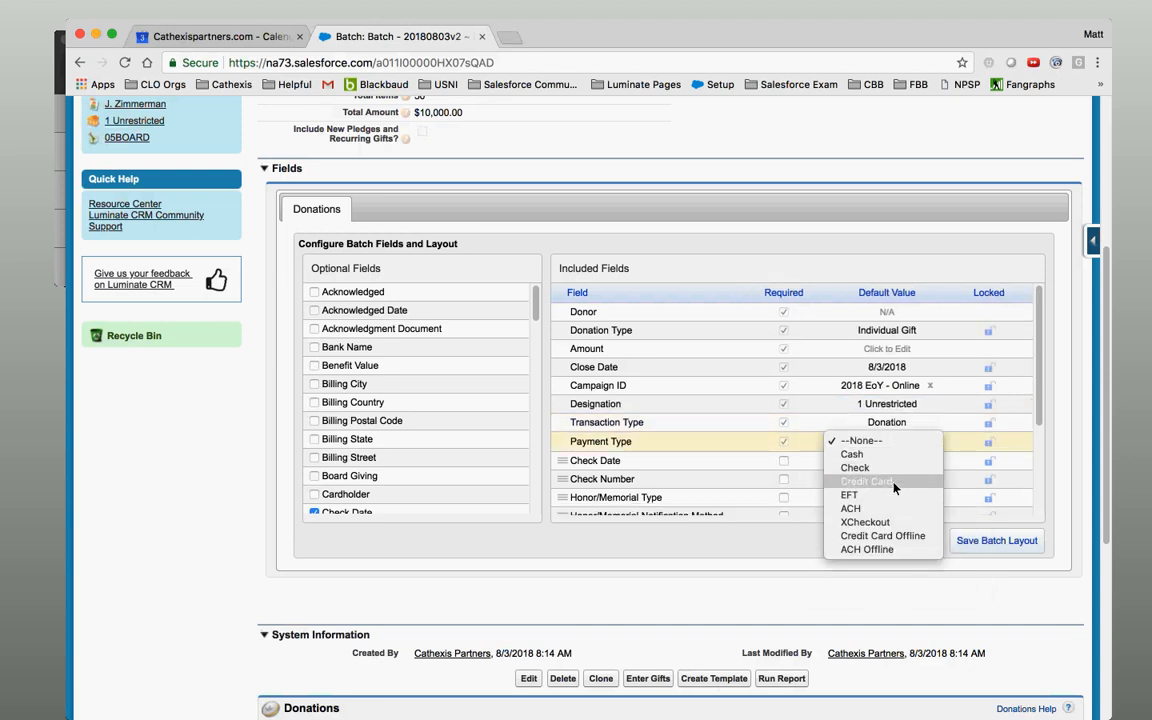
{"action": "left_click", "coordinate": [895, 469]}
{"action": "left_click", "coordinate": [901, 587]}
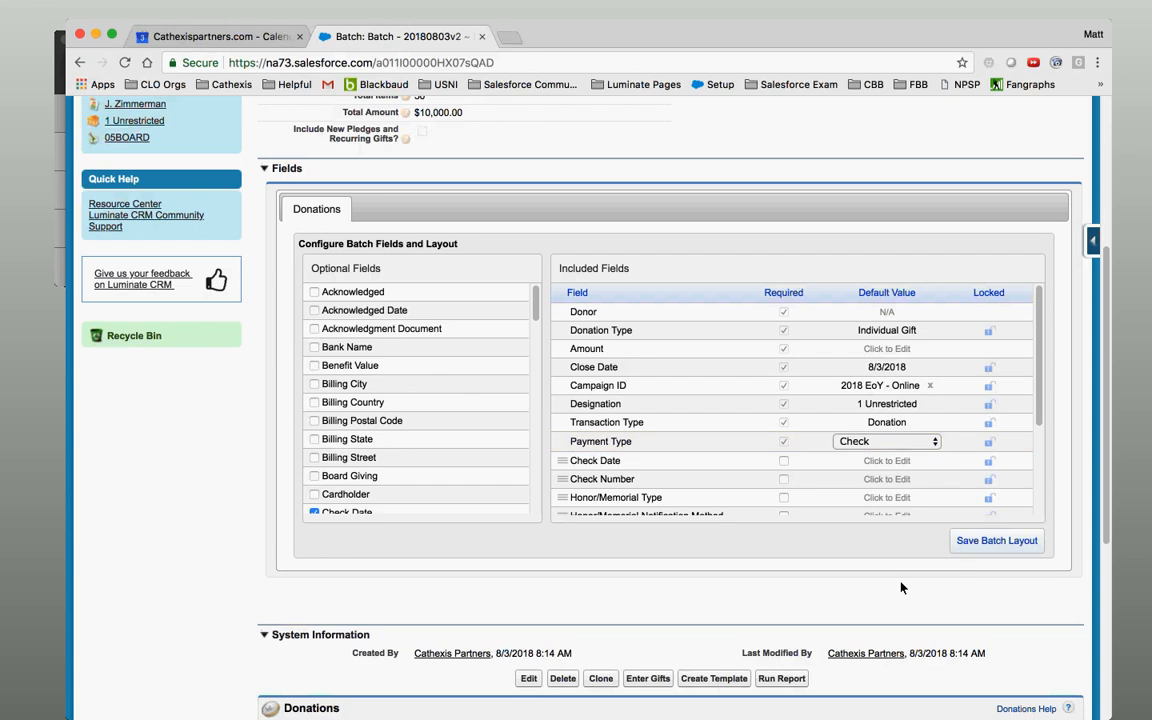
Lock the 8/3/2018 Close Date default and save the batch layout.
{"action": "mouse_move", "coordinate": [1041, 378]}
{"action": "left_mouse_down"}
{"action": "mouse_move", "coordinate": [1041, 395]}
{"action": "mouse_move", "coordinate": [1042, 355]}
{"action": "left_mouse_up"}
{"action": "left_click", "coordinate": [995, 548]}
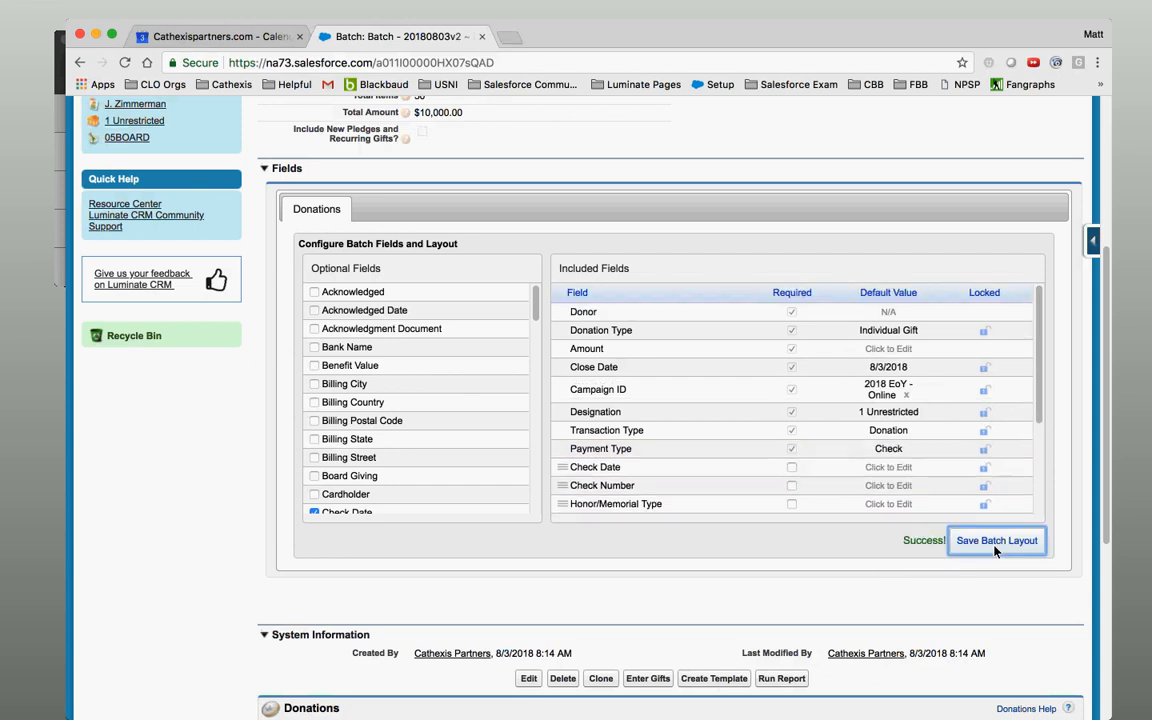
{"action": "left_click", "coordinate": [986, 370]}
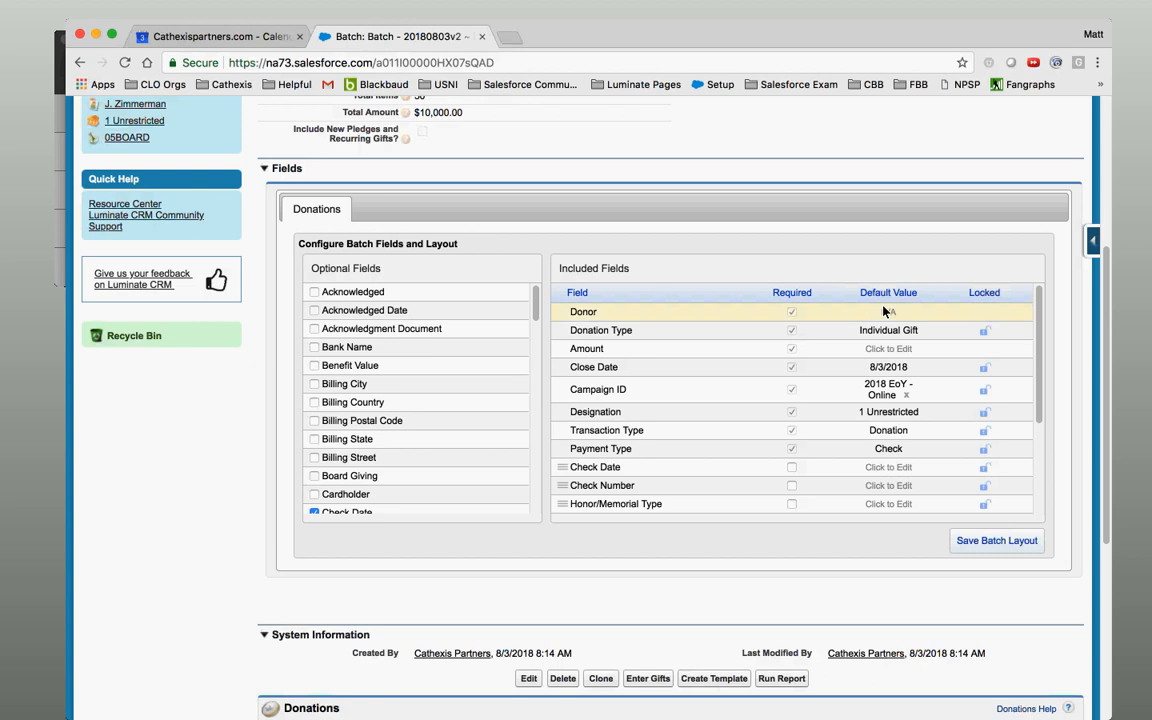
{"action": "left_click", "coordinate": [1001, 547]}
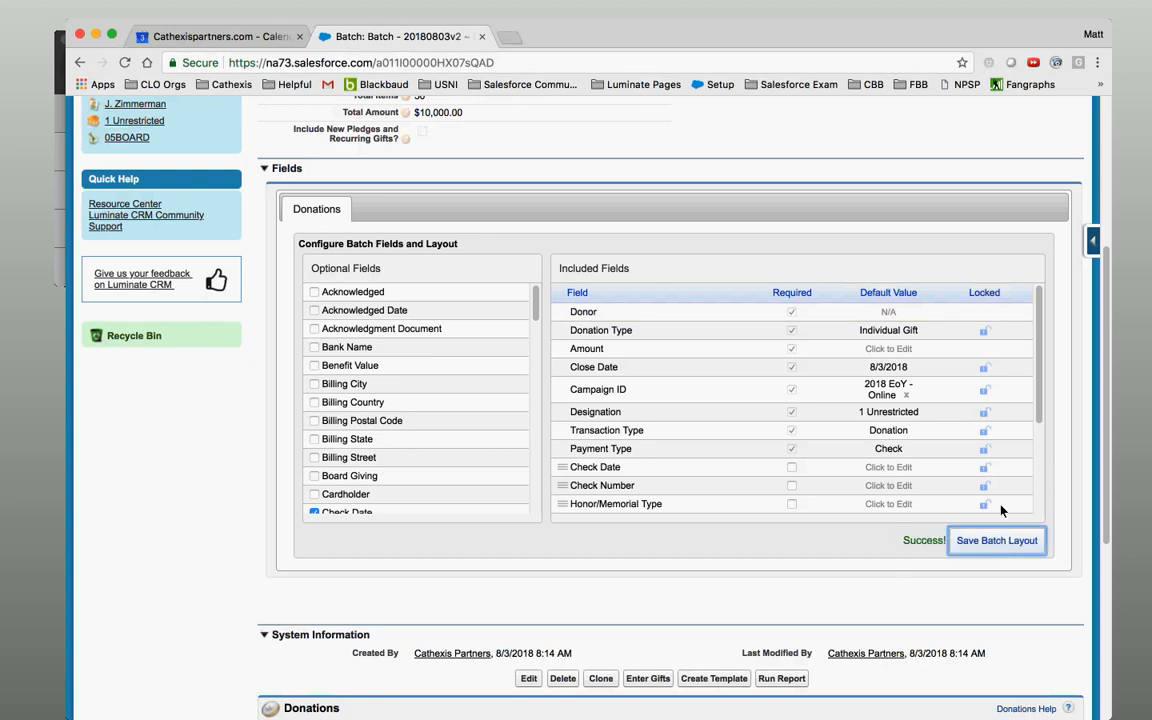
{"action": "scroll", "coordinate": [997, 300], "scroll_direction": "up", "scroll_amount": 5}
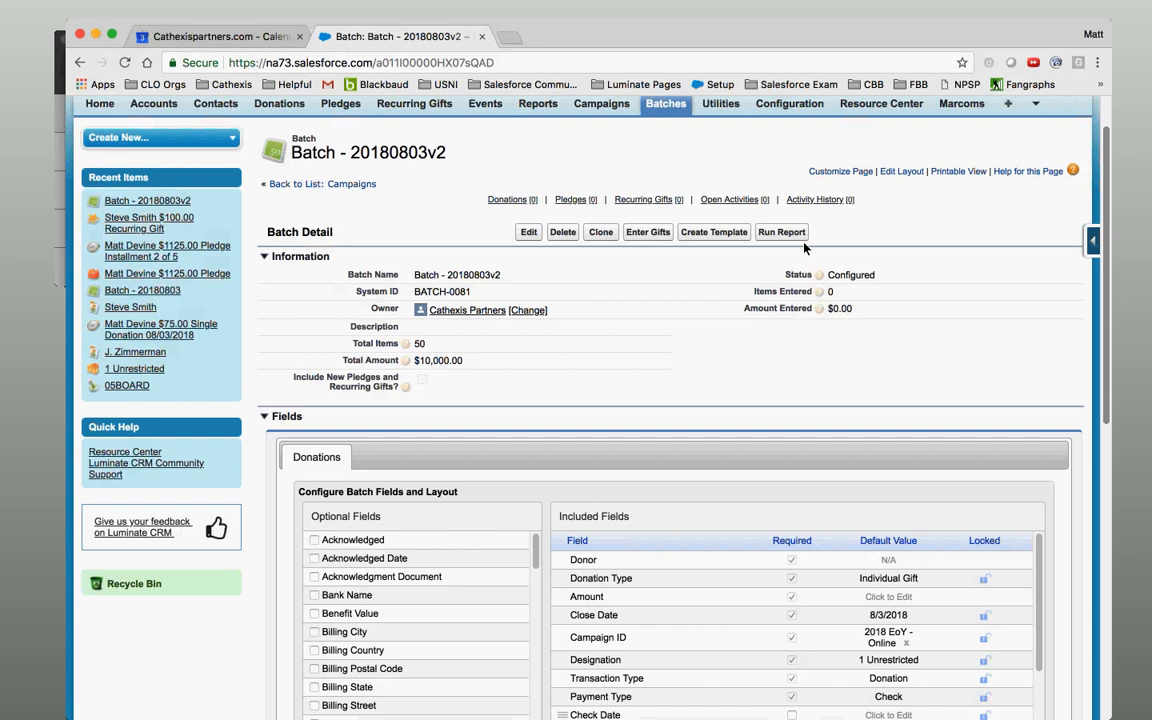
{"action": "left_click", "coordinate": [652, 234]}
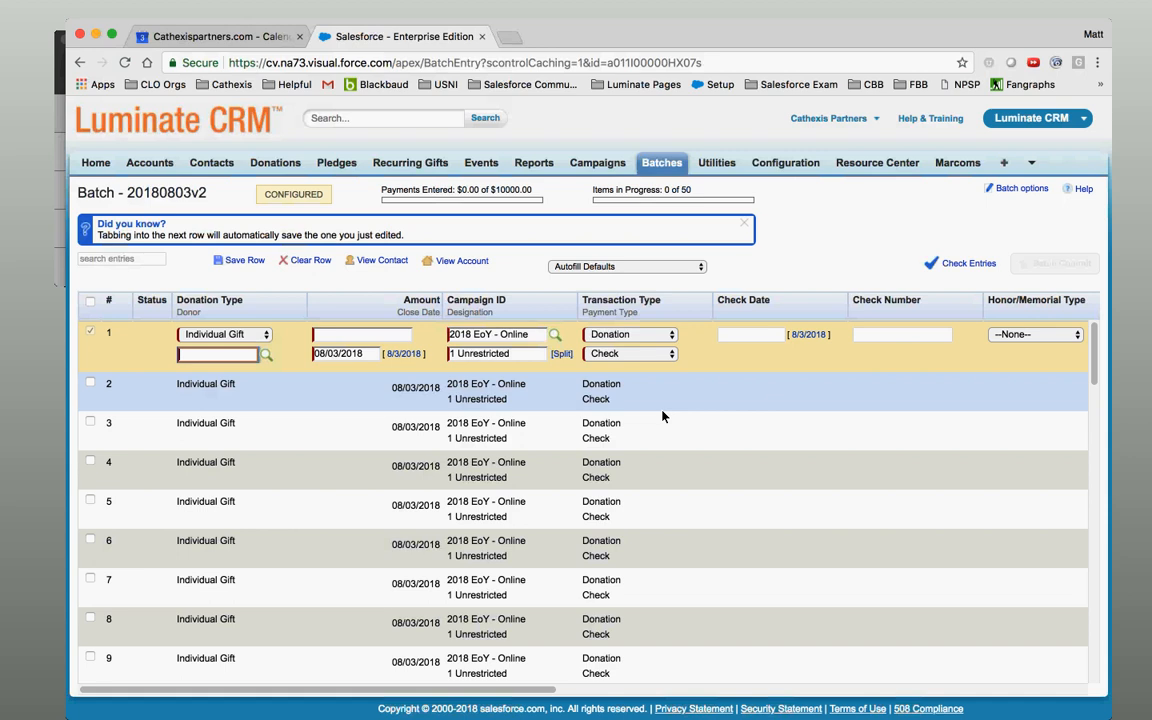
Save row 1 as a $100.00 gift from a donor contact found by first and last name.
{"action": "left_click", "coordinate": [266, 355]}
{"action": "left_click", "coordinate": [348, 298]}
{"action": "key", "text": "Tab"}
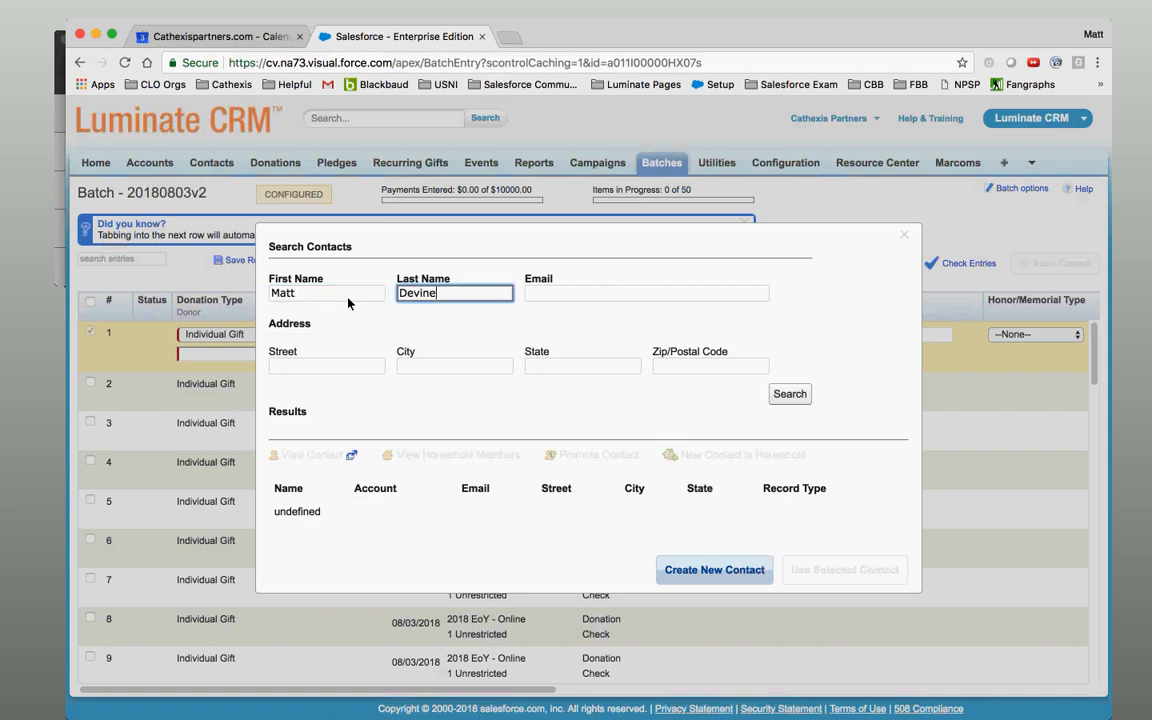
{"action": "key", "text": "Return"}
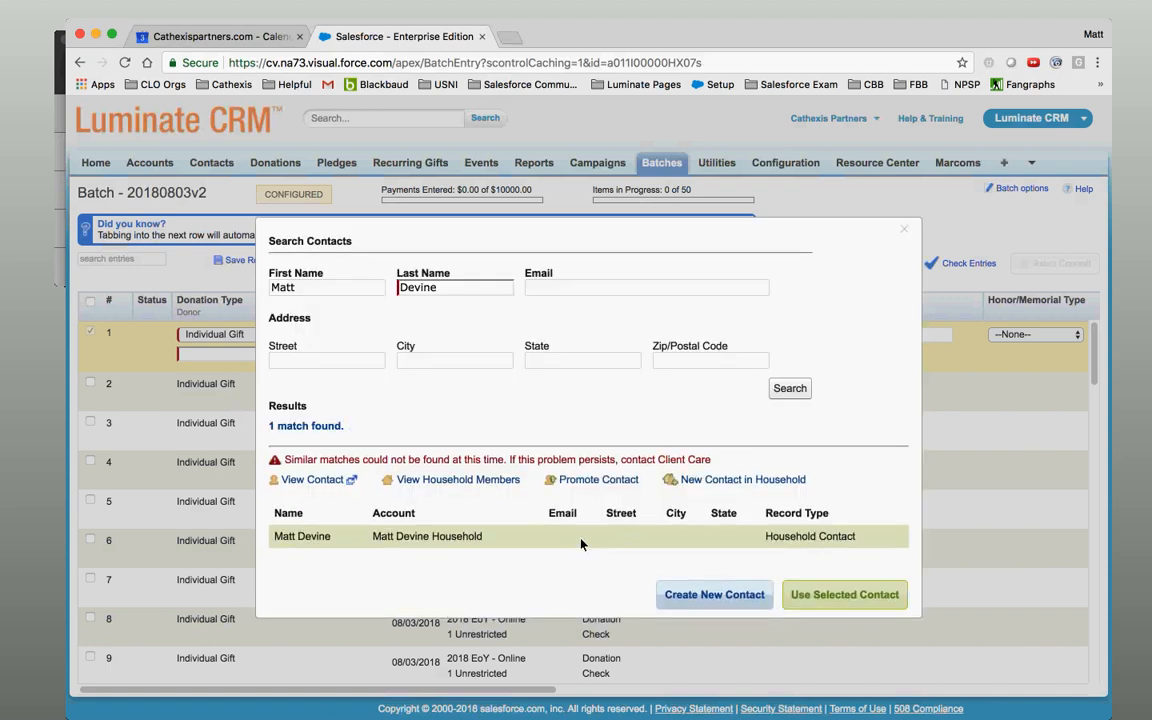
{"action": "left_click", "coordinate": [845, 594]}
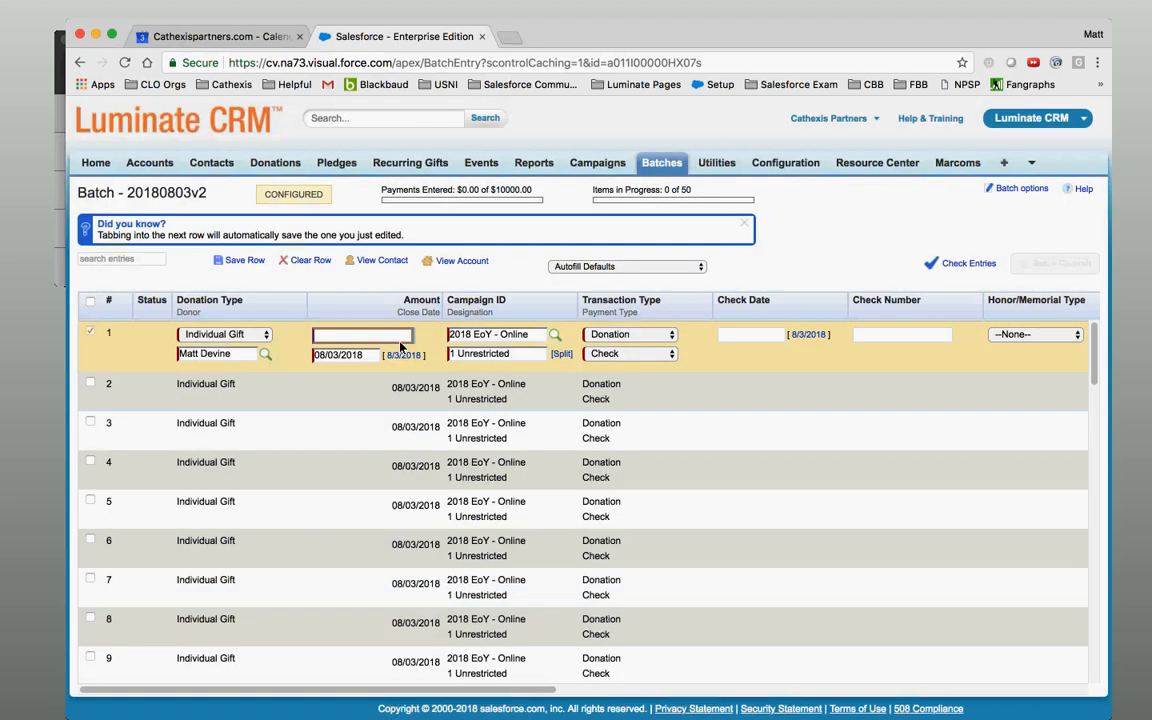
{"action": "type", "text": "100"}
{"action": "left_click", "coordinate": [357, 395]}
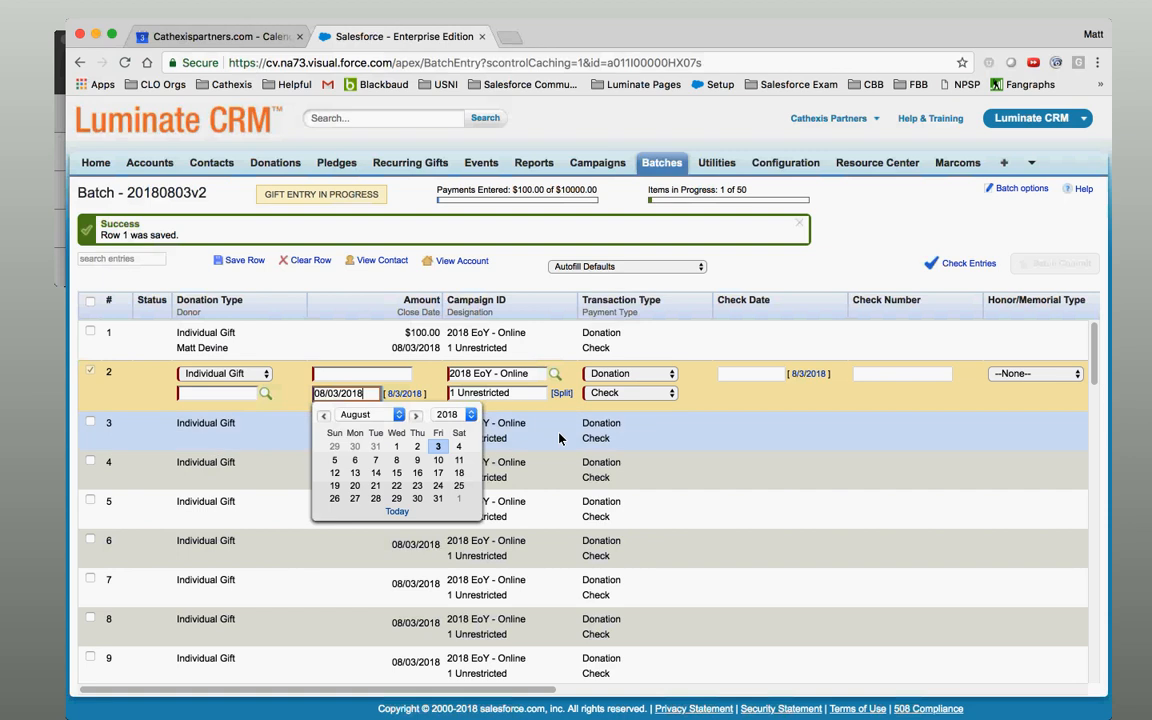
{"action": "left_click", "coordinate": [715, 399]}
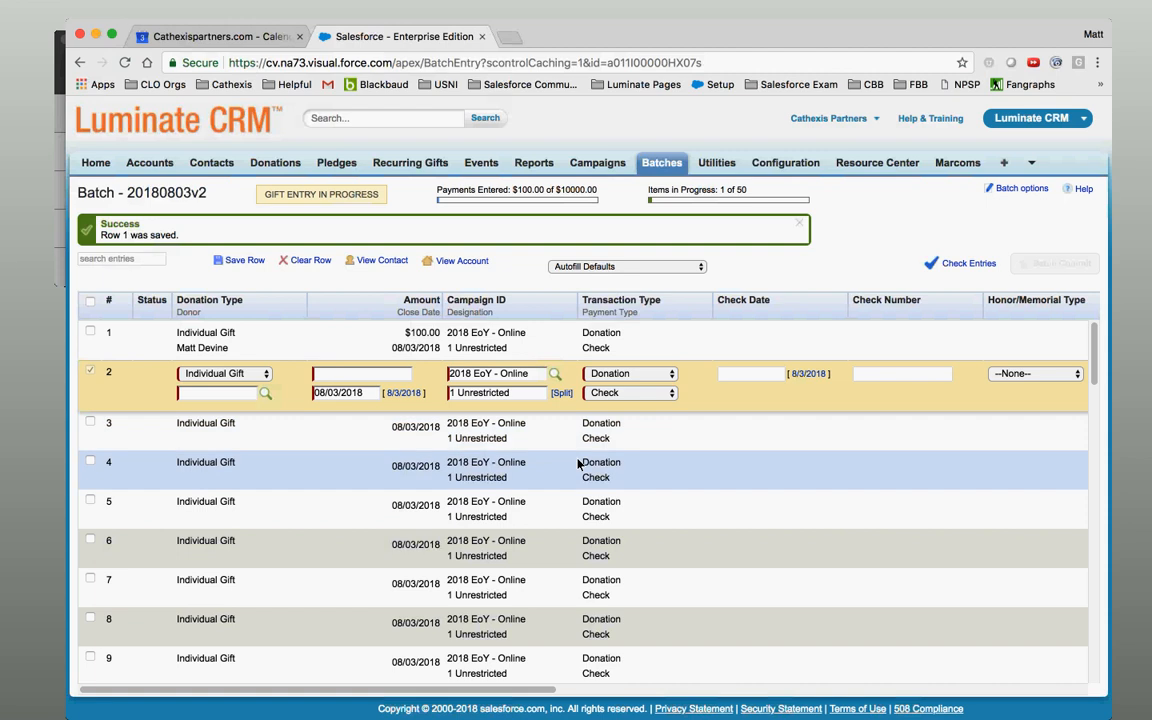
Fill row 2 with a household donor contact found by name search and a $200.00 amount.
{"action": "left_click", "coordinate": [265, 395]}
{"action": "left_click", "coordinate": [316, 293]}
{"action": "key", "text": "Tab"}
{"action": "key", "text": "Return"}
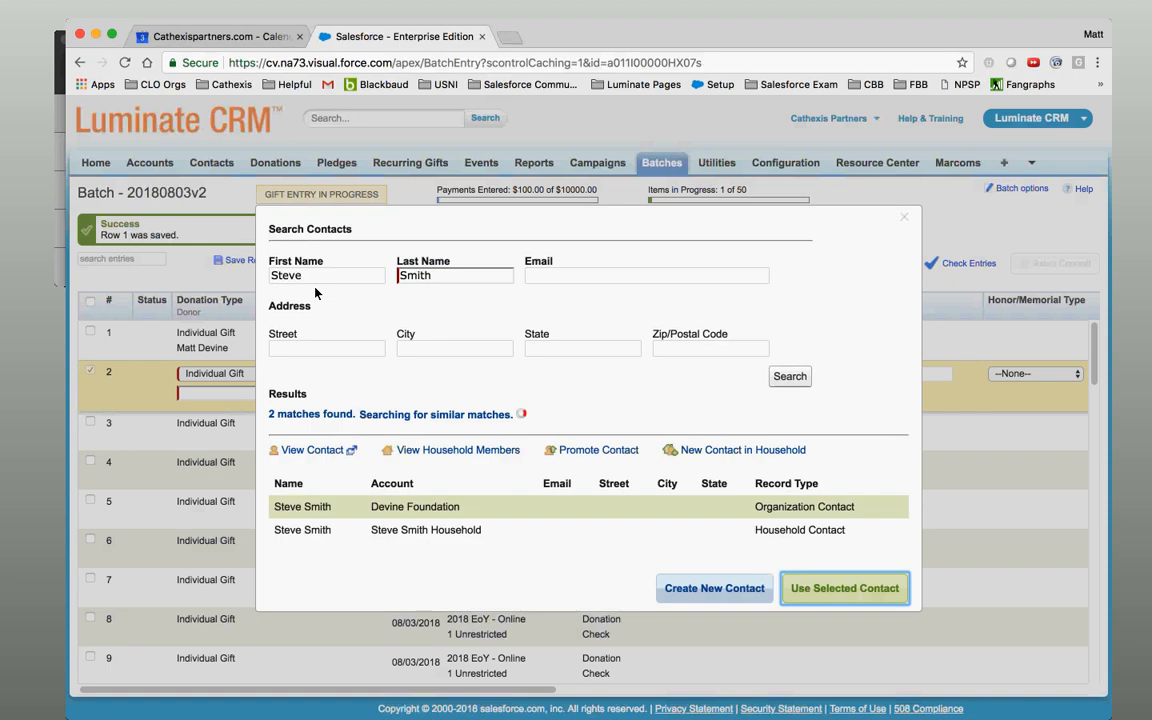
{"action": "left_click", "coordinate": [743, 548]}
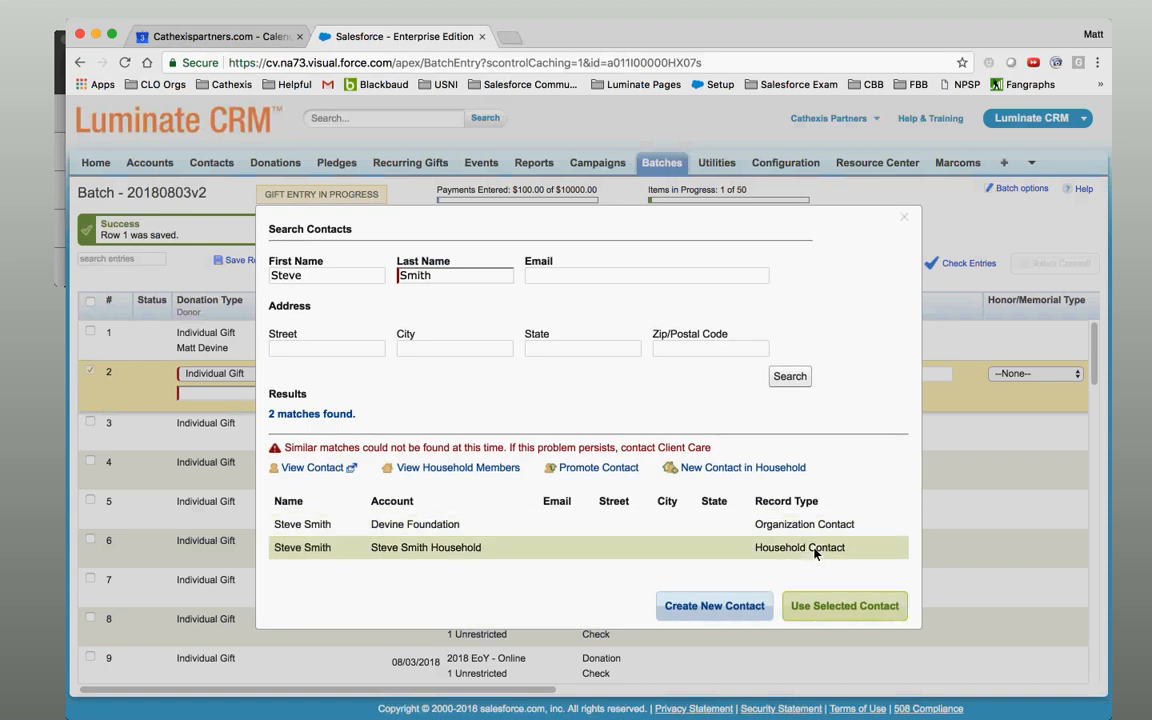
{"action": "left_click", "coordinate": [827, 610]}
{"action": "type", "text": "200"}
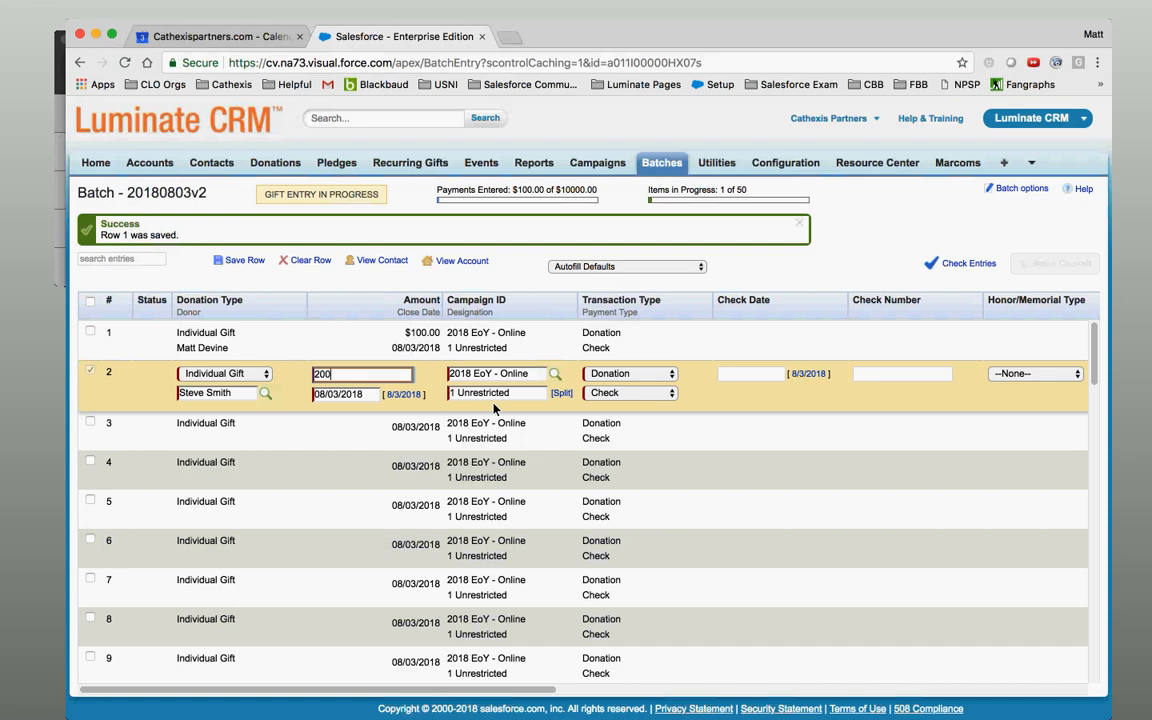
Set row 2's campaign to 05BOARD via a * lookup search and save the row.
{"action": "left_click", "coordinate": [553, 377]}
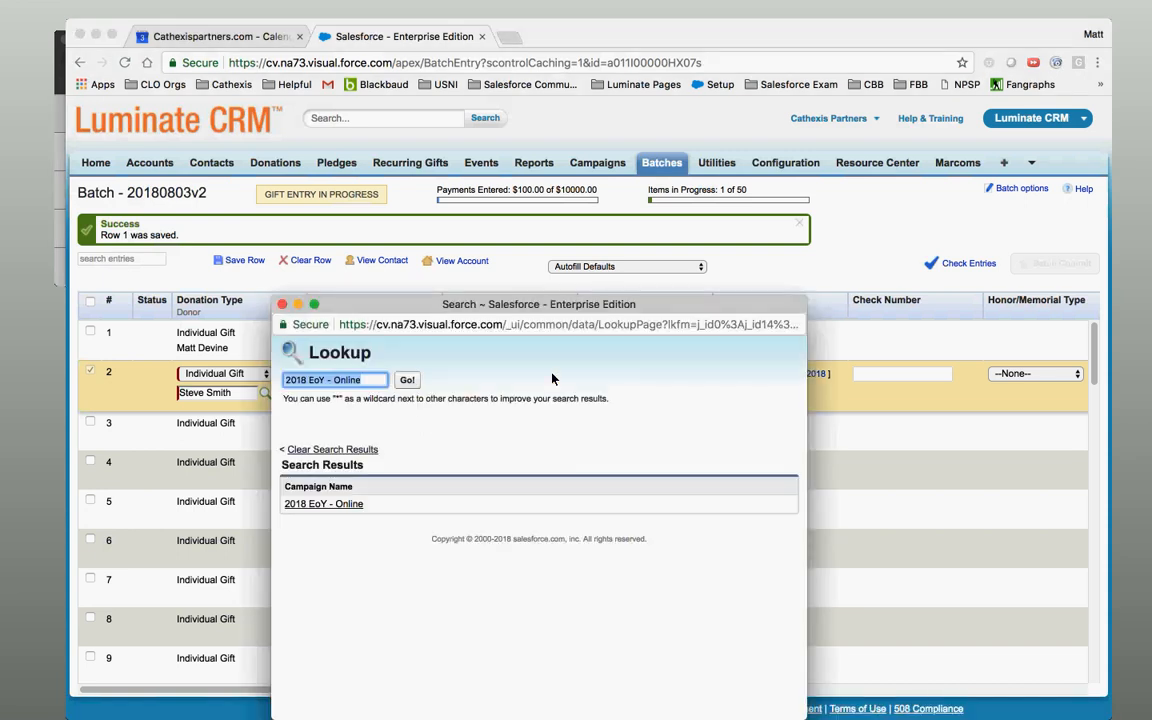
{"action": "type", "text": "*"}
{"action": "key", "text": "Return"}
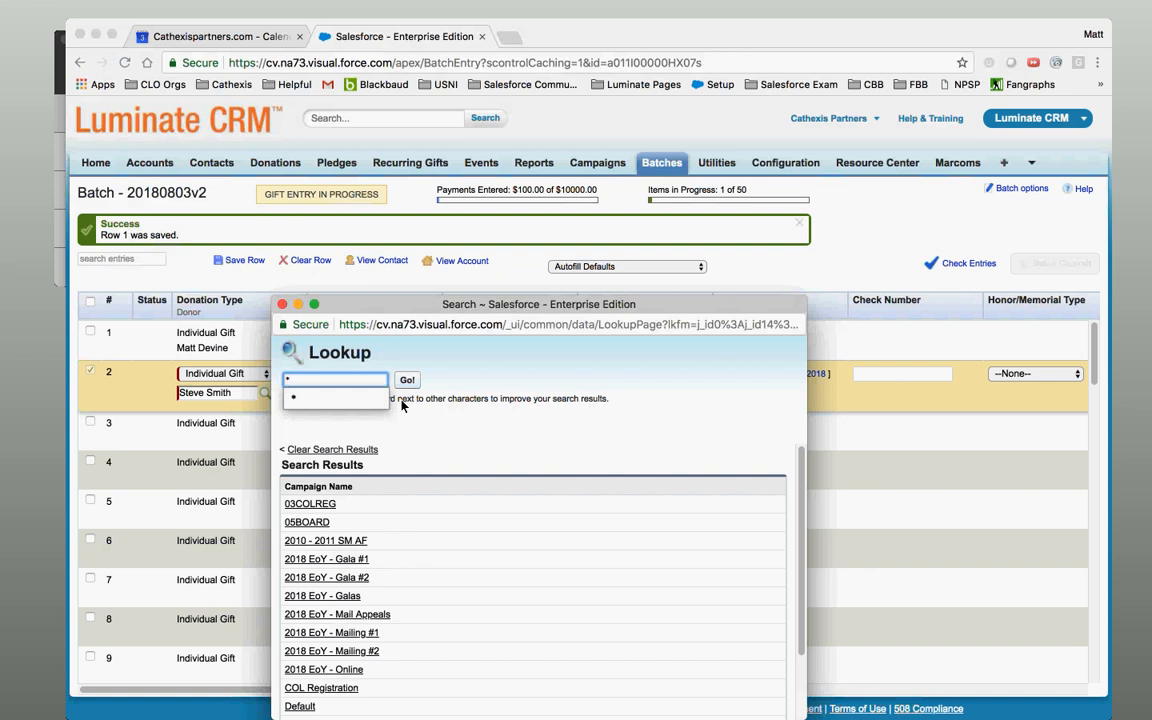
{"action": "left_click", "coordinate": [306, 522]}
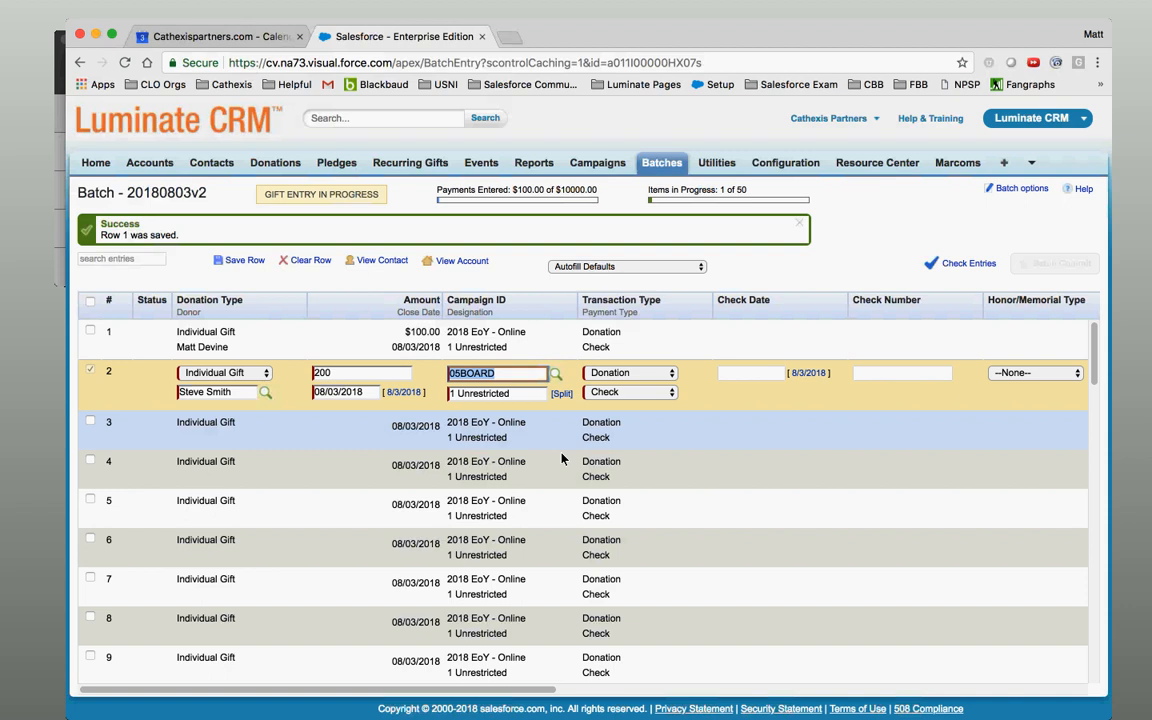
{"action": "left_click", "coordinate": [543, 426]}
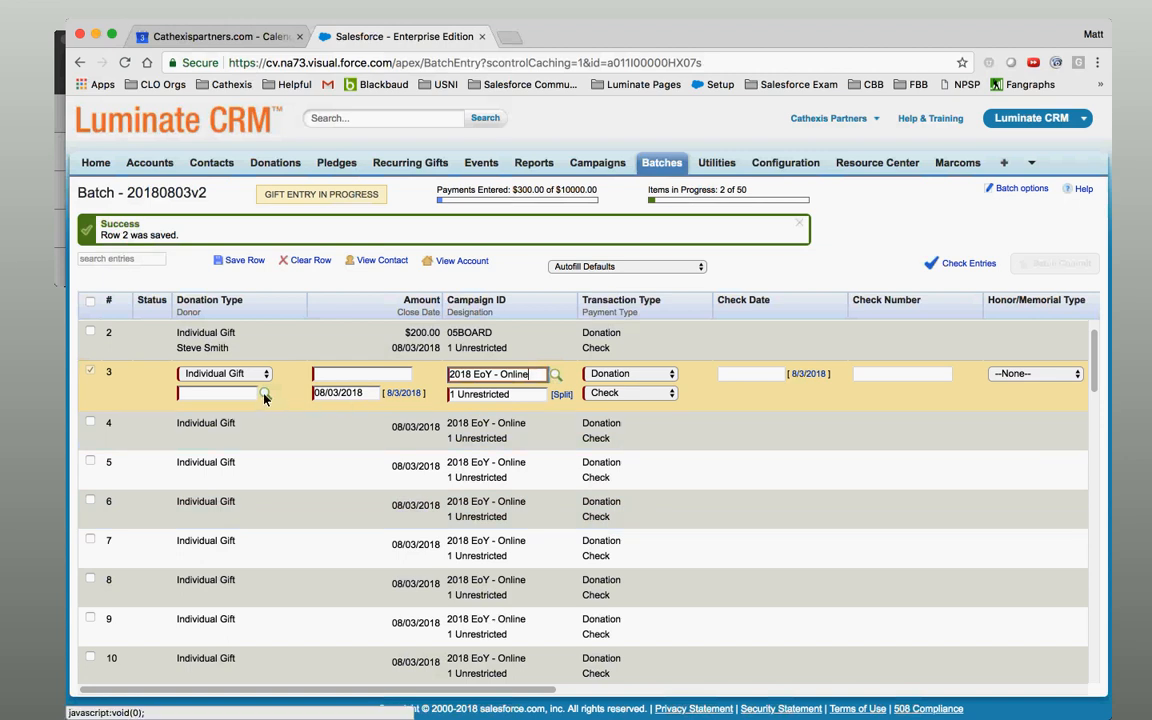
{"action": "left_click", "coordinate": [399, 374]}
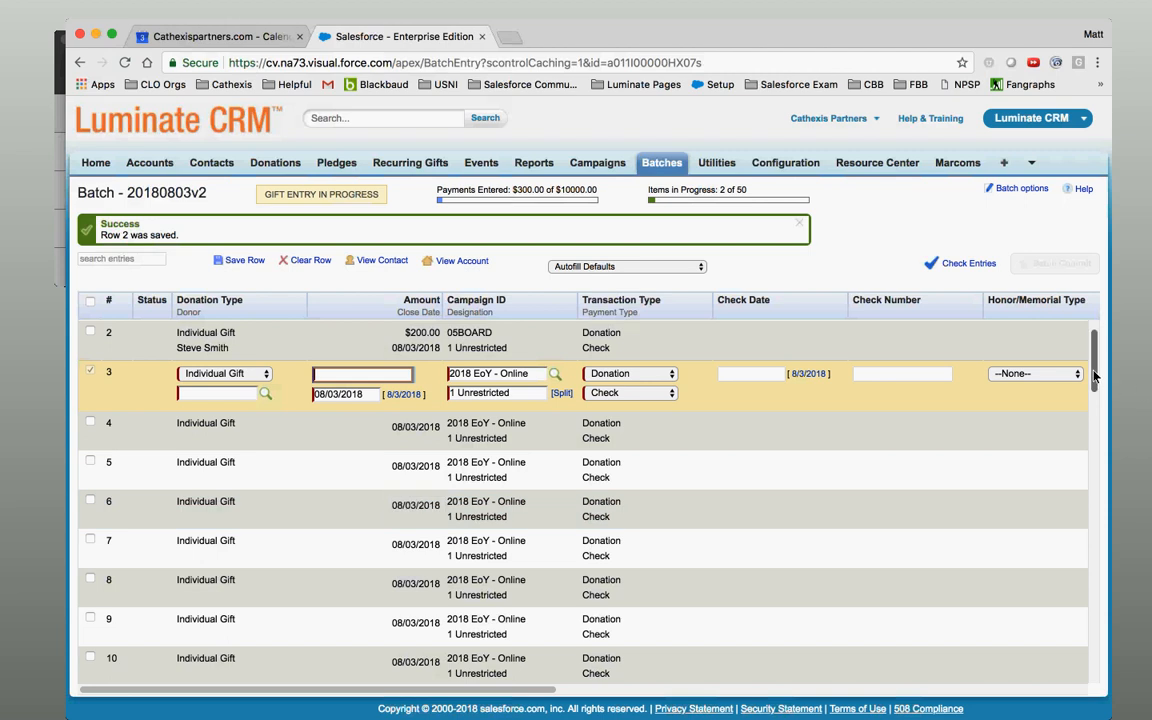
{"action": "scroll", "coordinate": [1093, 332], "scroll_direction": "up", "scroll_amount": 2}
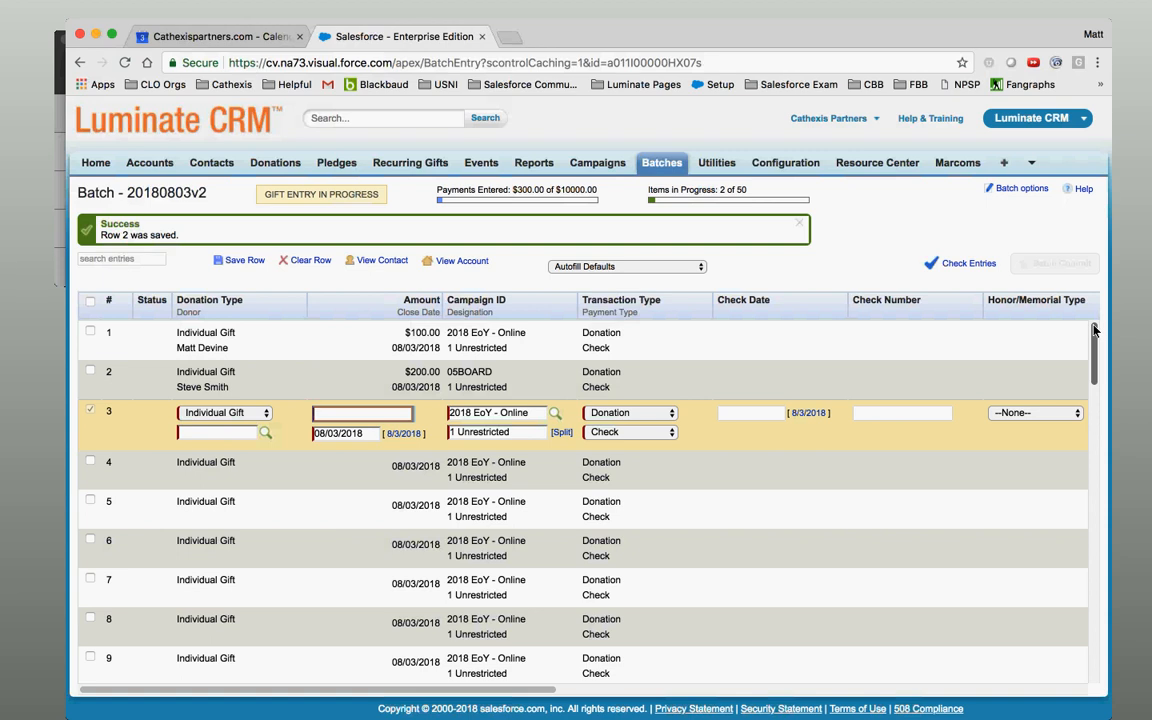
{"action": "left_click", "coordinate": [1020, 189]}
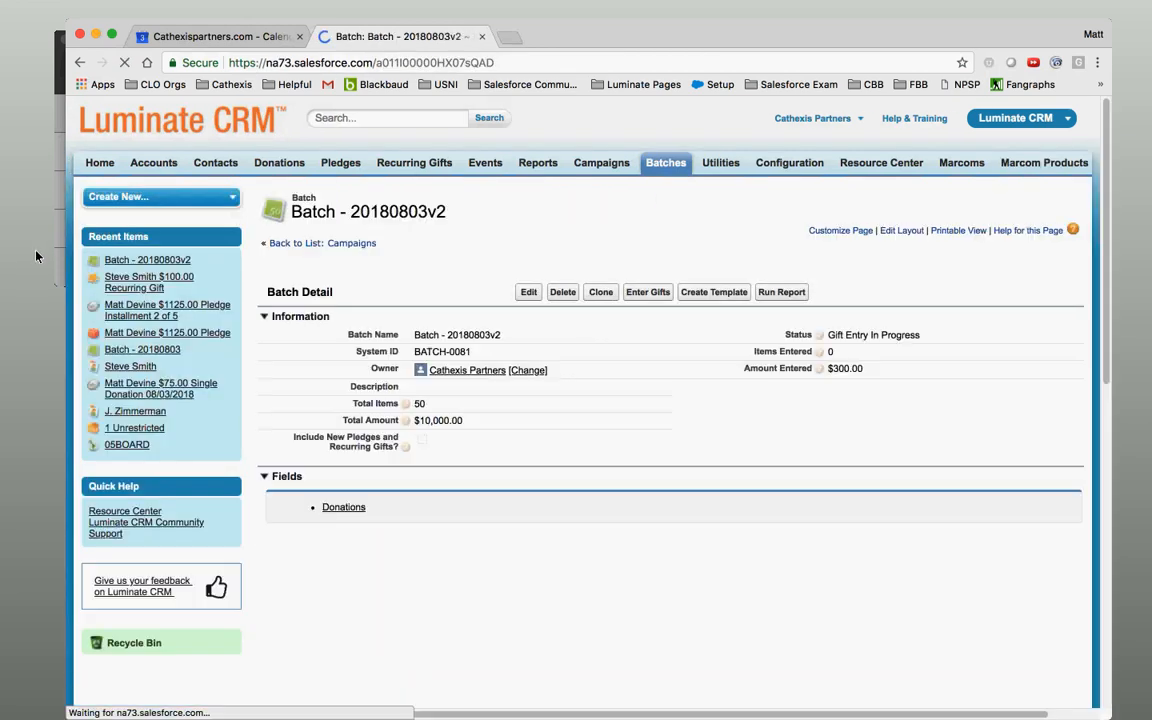
Review Batch - 20180803v2's detail page and field layout configuration, then return to gift entry.
{"action": "left_click", "coordinate": [36, 257]}
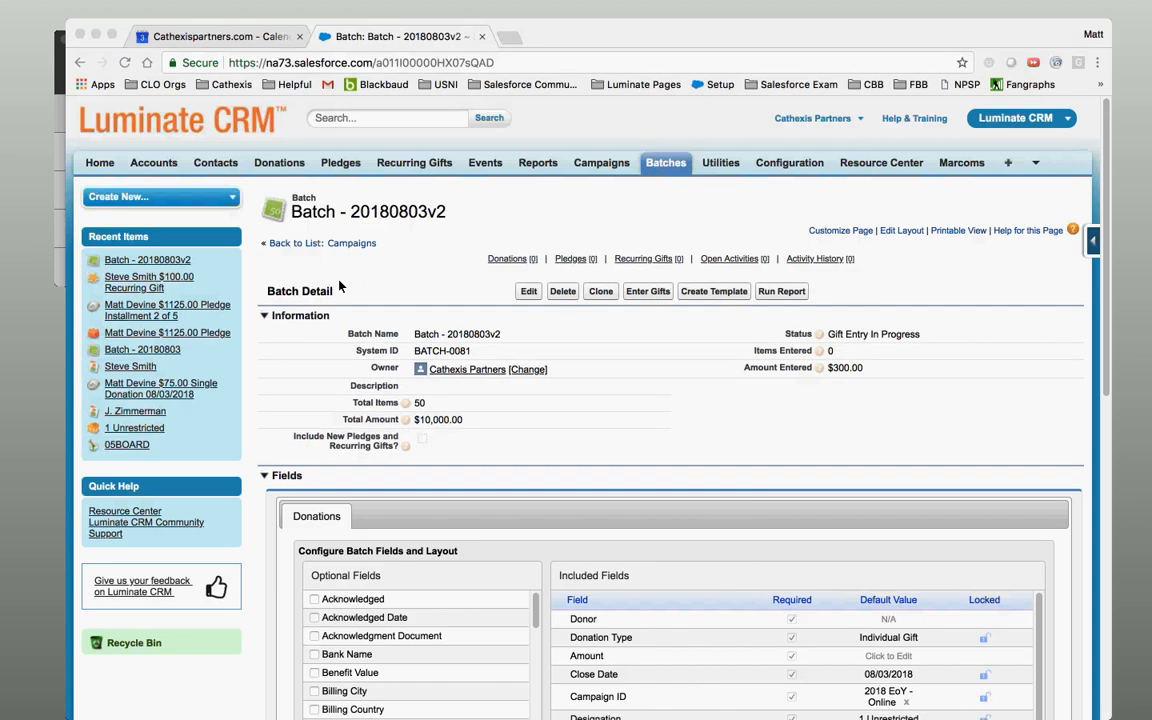
{"action": "left_click", "coordinate": [885, 443]}
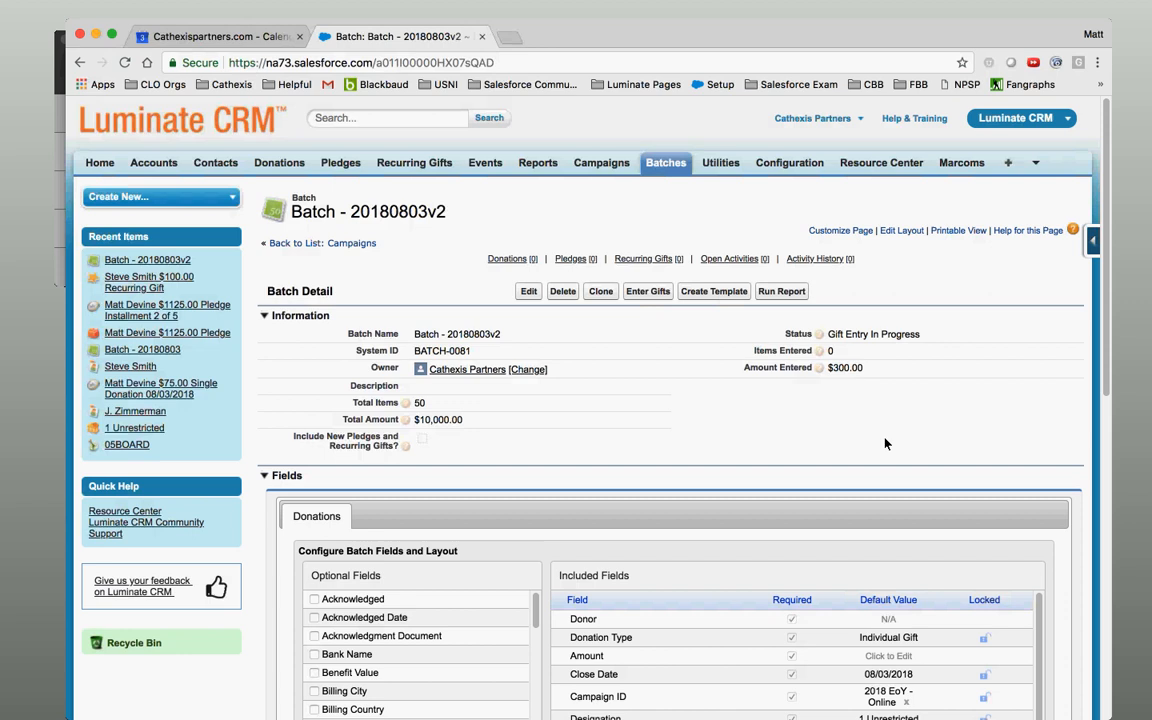
{"action": "left_click", "coordinate": [664, 295]}
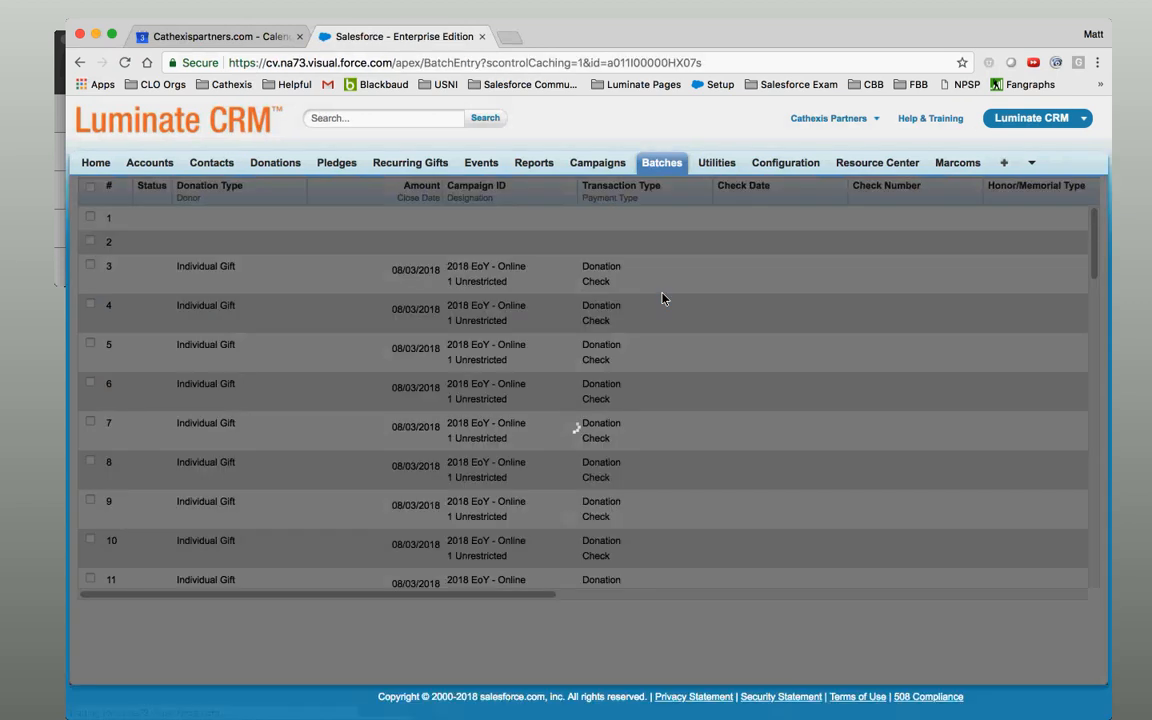
Save row 3 and reopen row 1's gift for editing, scrolled to its right-hand columns.
{"action": "scroll", "coordinate": [990, 300], "scroll_direction": "up", "scroll_amount": 1}
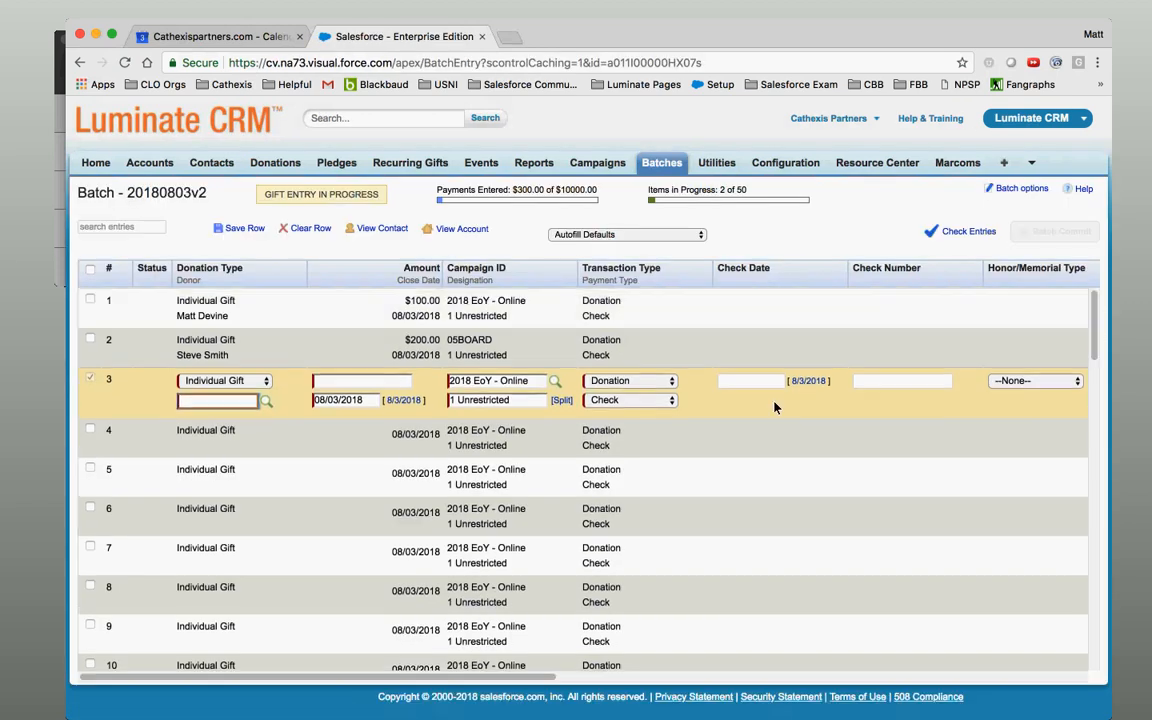
{"action": "left_click", "coordinate": [674, 304]}
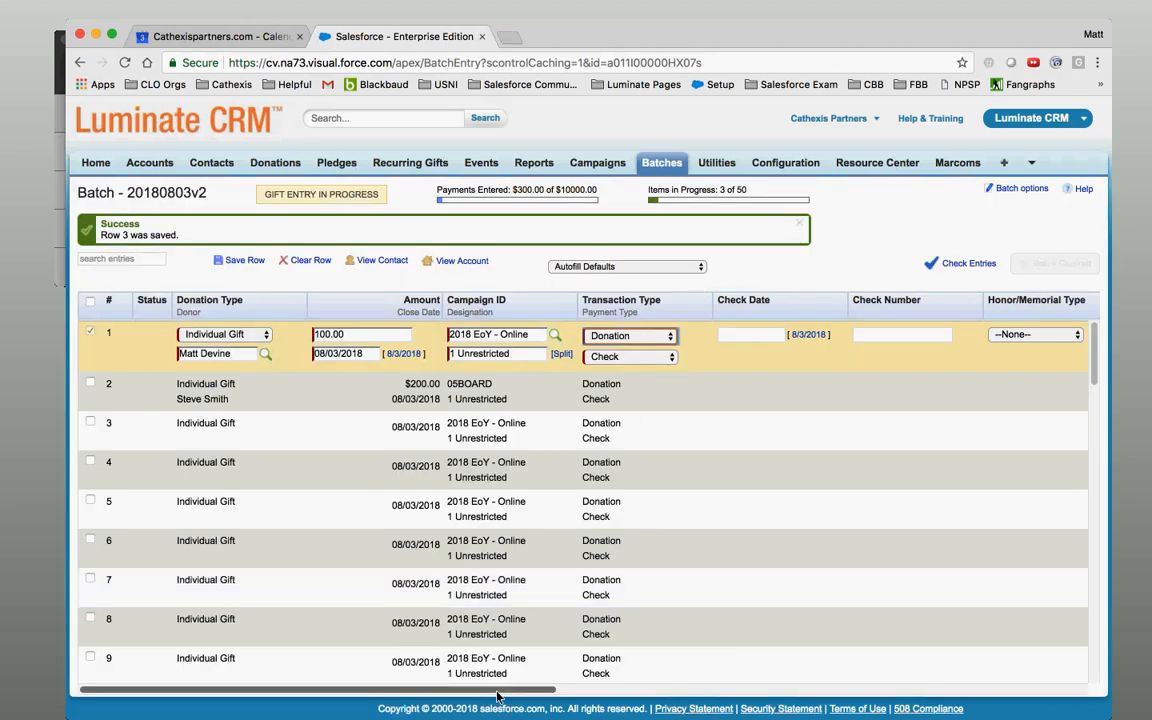
{"action": "left_click_drag", "start_coordinate": [499, 697], "coordinate": [1030, 697]}
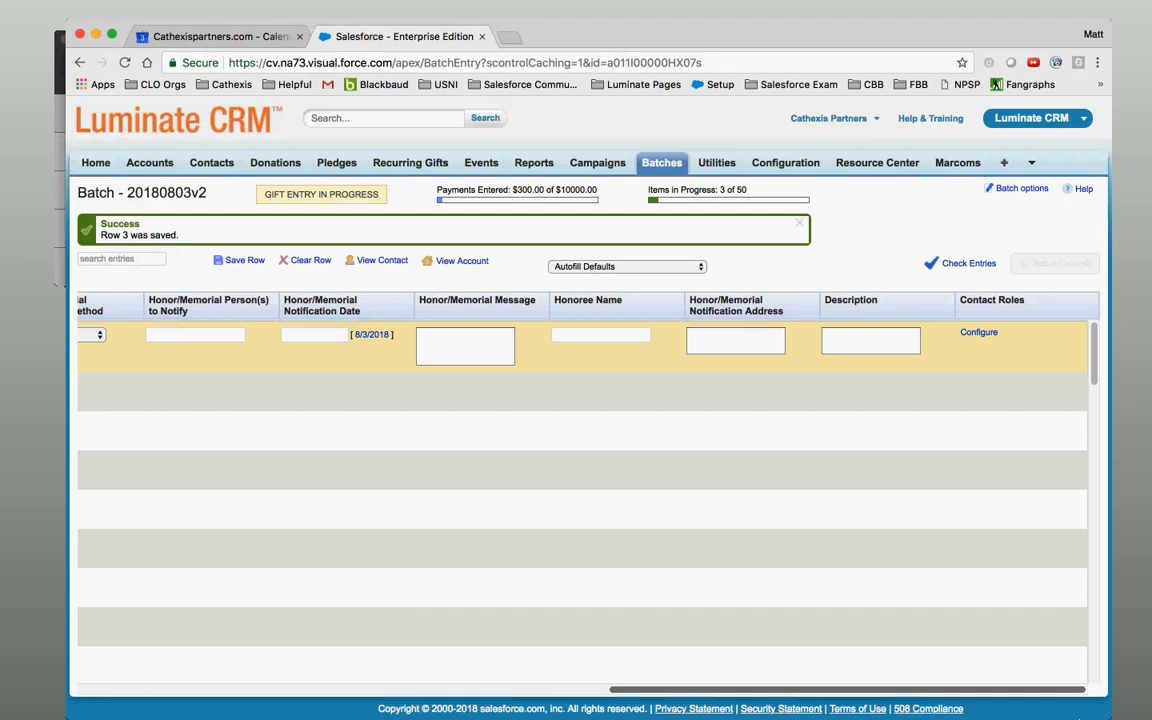
Add a household contact found by name search to row 1's gift as a Soft Credit role.
{"action": "left_click", "coordinate": [979, 334]}
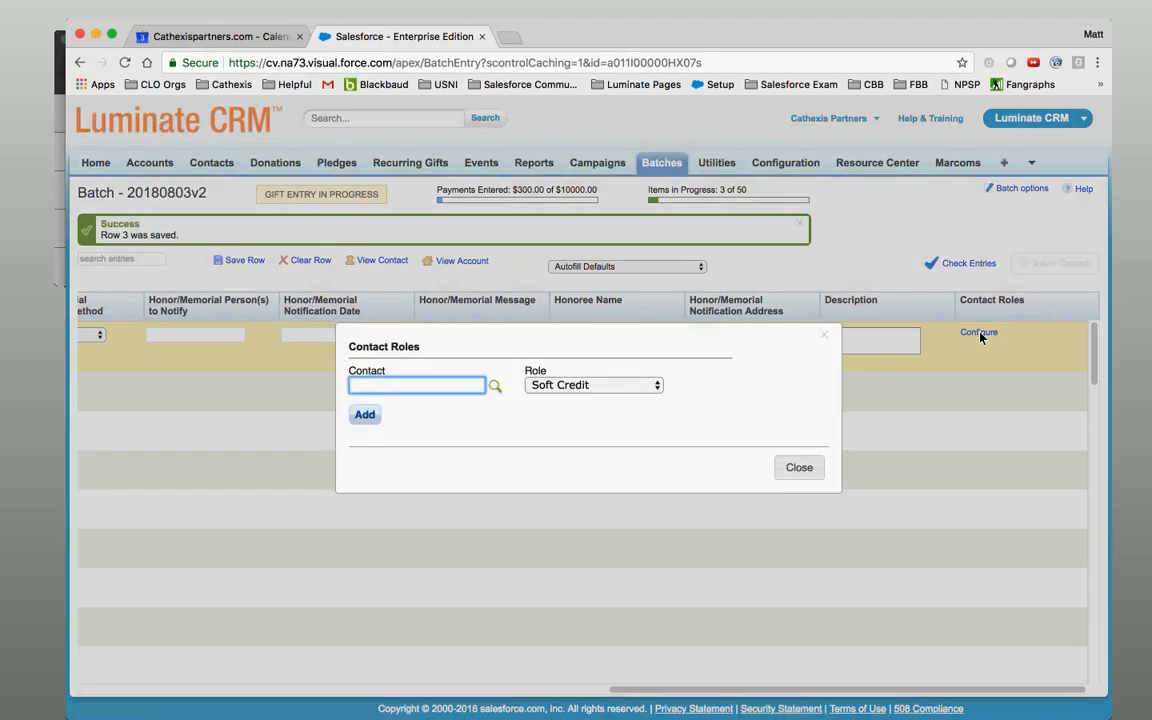
{"action": "left_click", "coordinate": [493, 387]}
{"action": "left_click", "coordinate": [336, 299]}
{"action": "type", "text": "Se"}
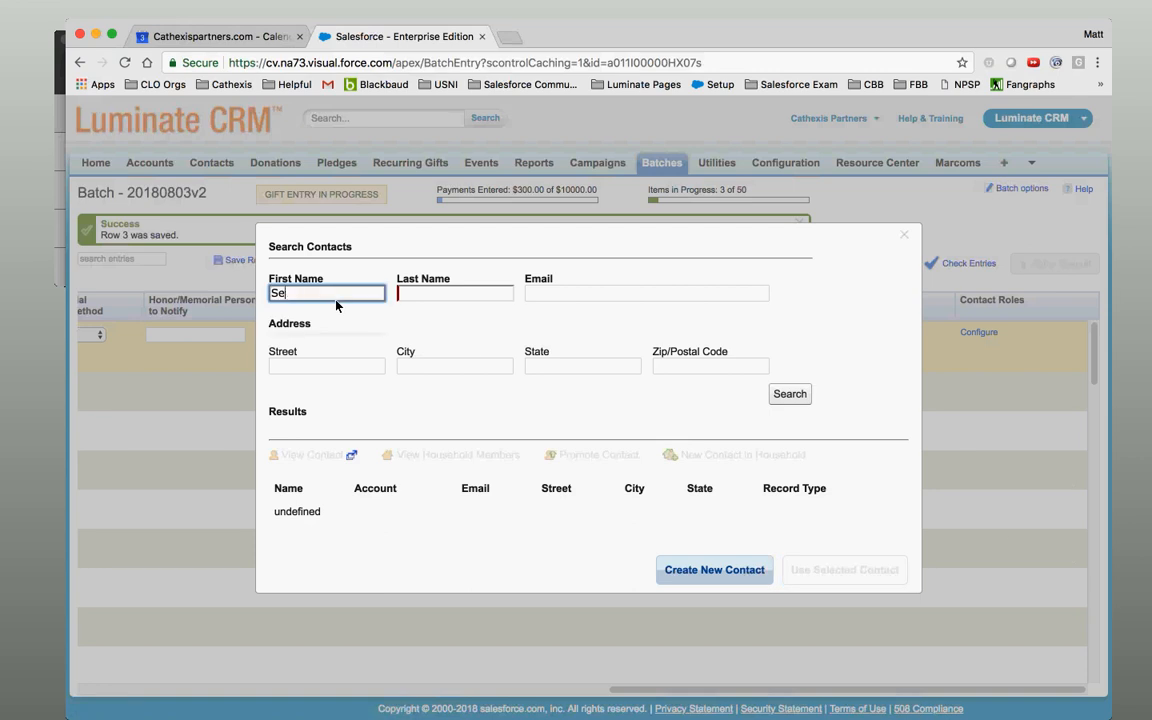
{"action": "key", "text": "BackSpace"}
{"action": "key", "text": "Tab"}
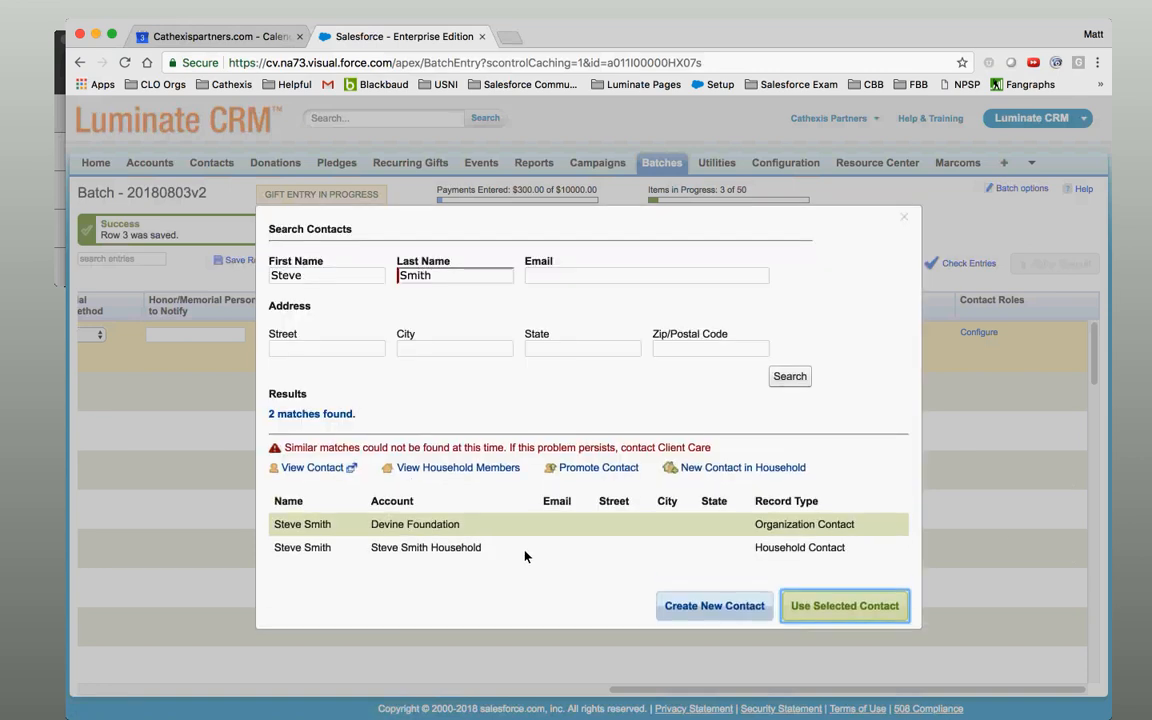
{"action": "left_click", "coordinate": [525, 550]}
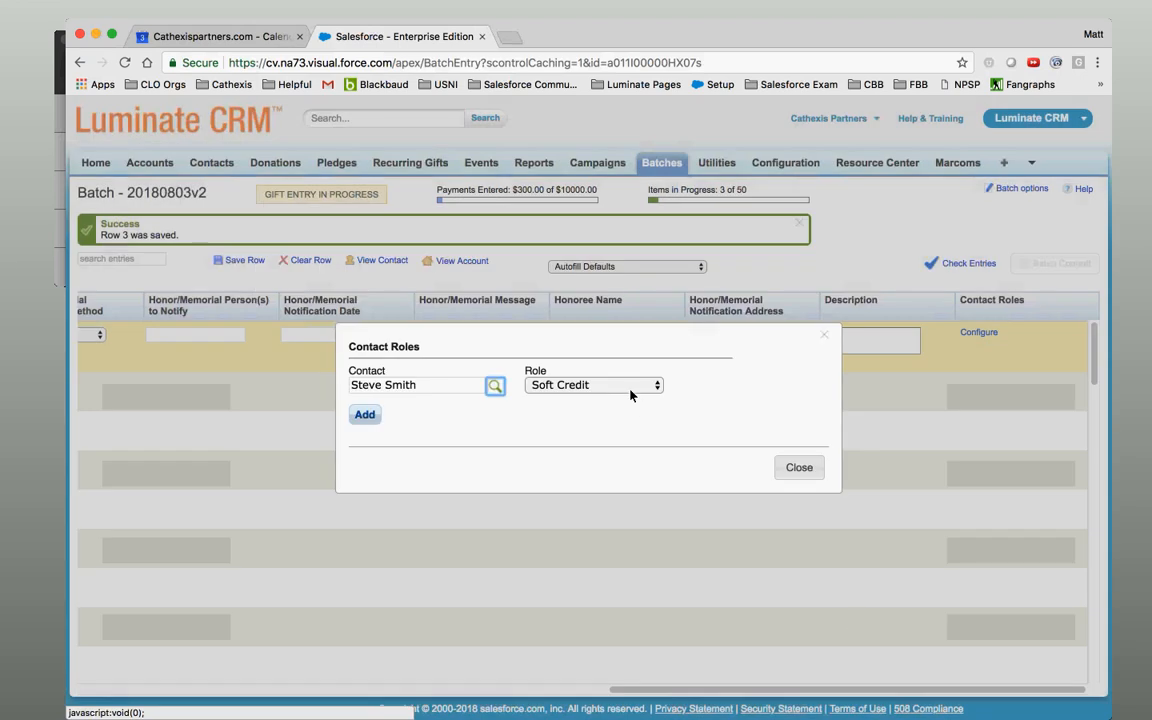
{"action": "left_click", "coordinate": [594, 385]}
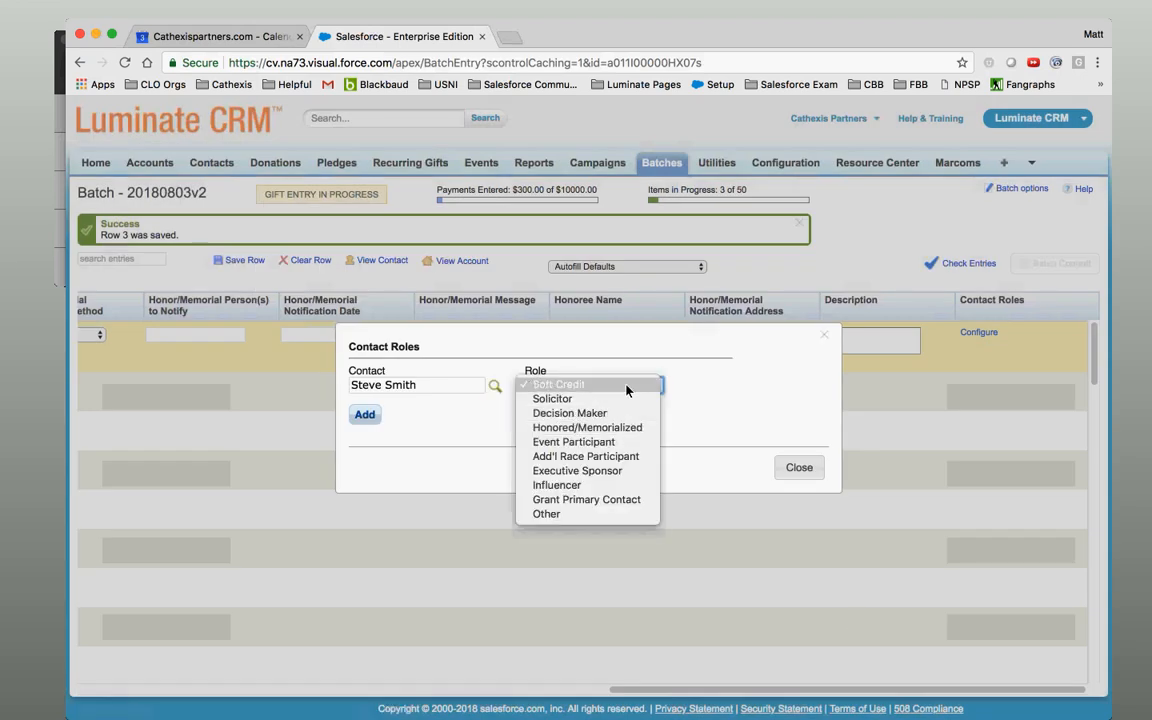
{"action": "left_click", "coordinate": [600, 384]}
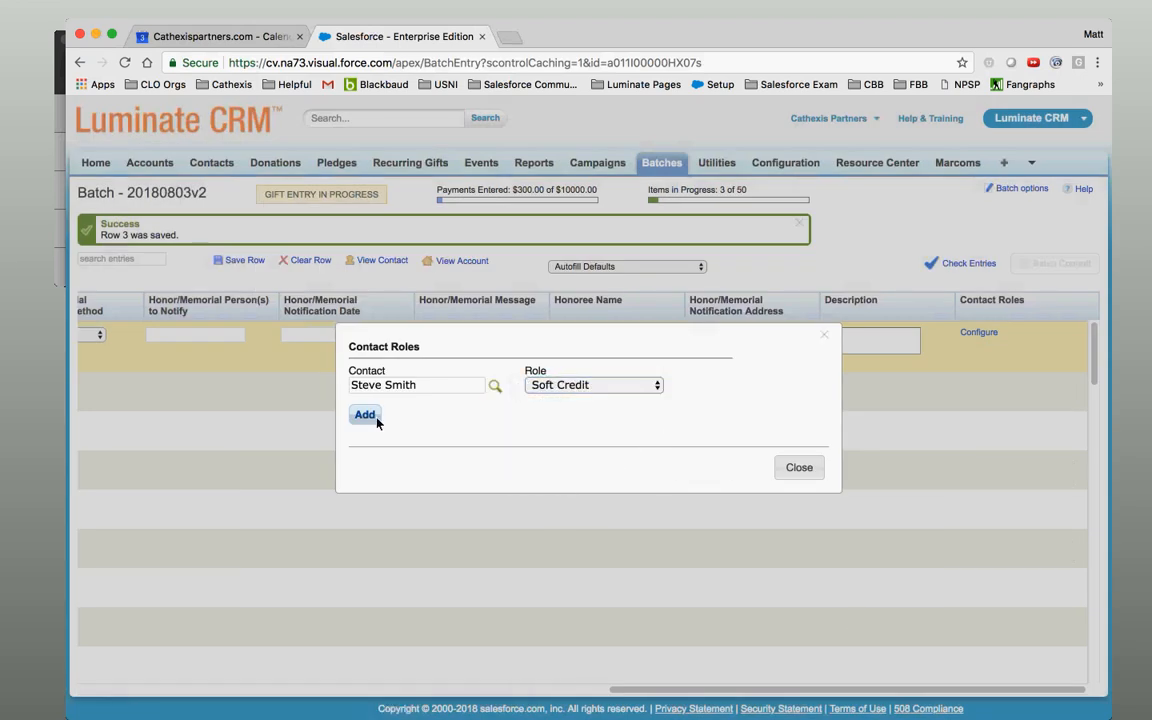
{"action": "left_click", "coordinate": [361, 418]}
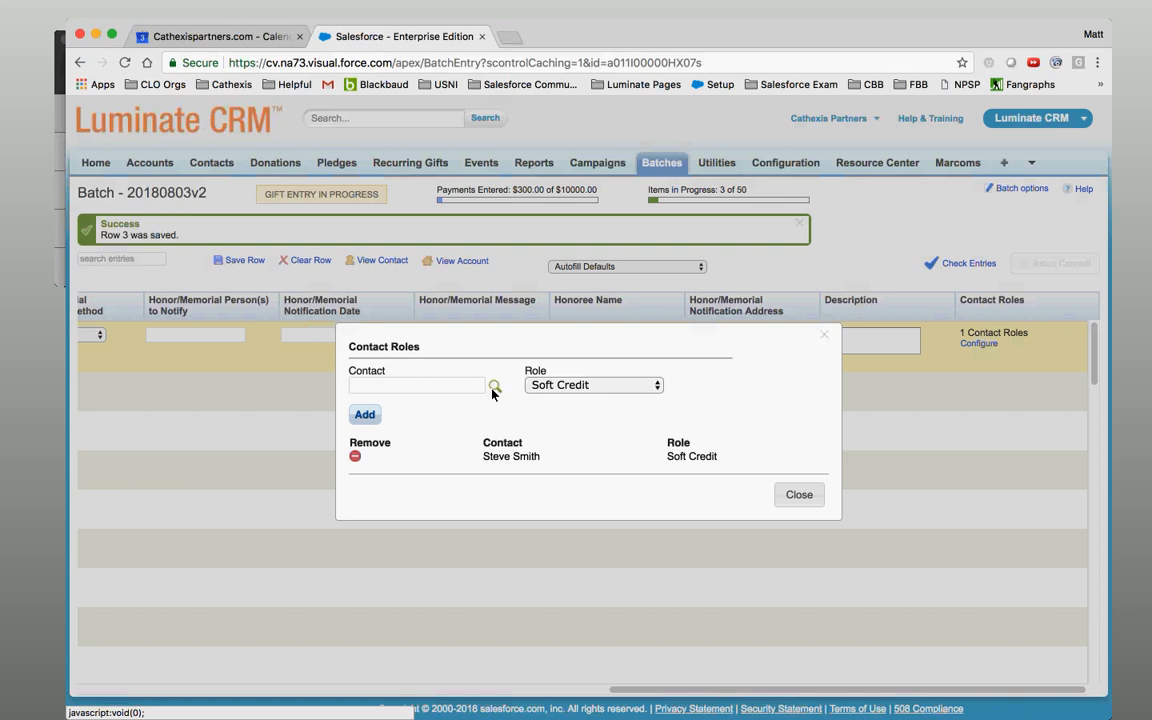
{"action": "left_click", "coordinate": [800, 495]}
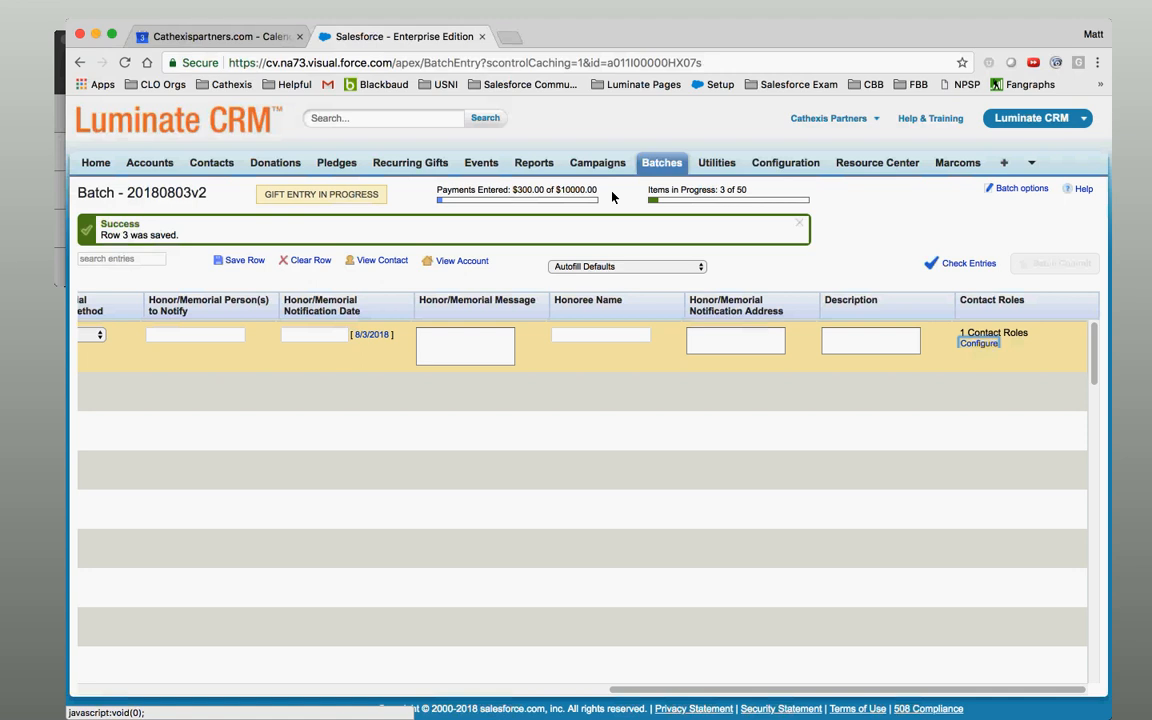
From Home, open the recent $75.00 Single Donation and view its two $37.50 soft credit contact roles.
{"action": "left_click", "coordinate": [96, 165]}
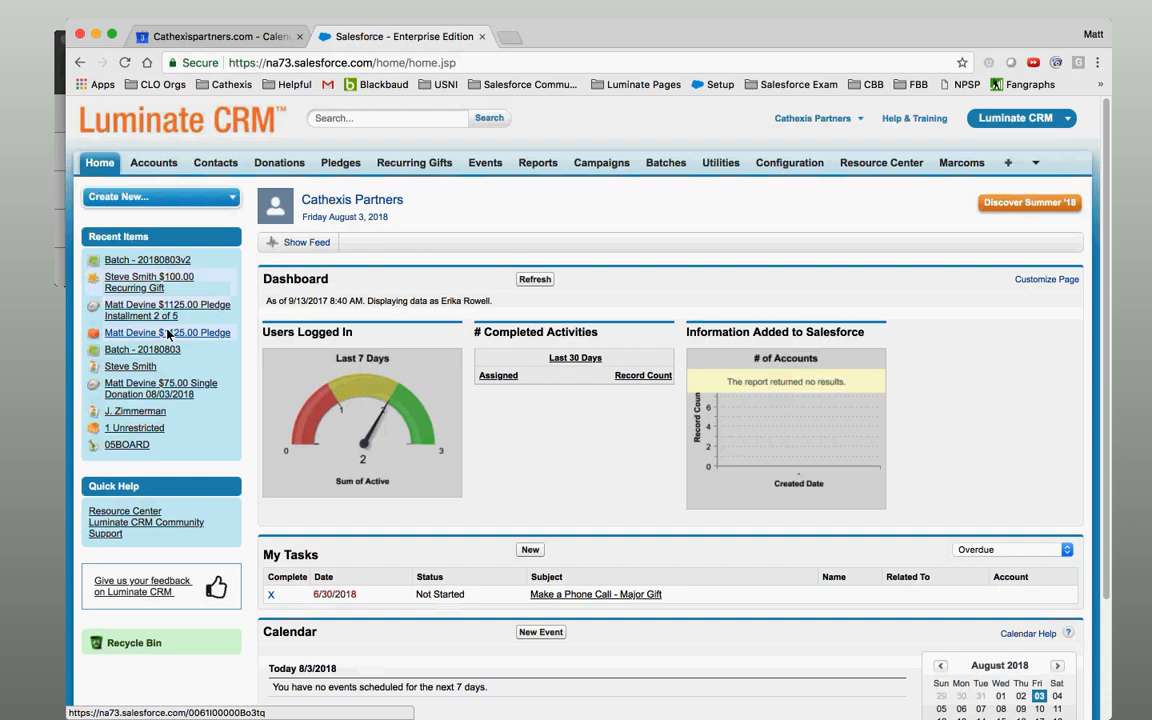
{"action": "left_click", "coordinate": [158, 392]}
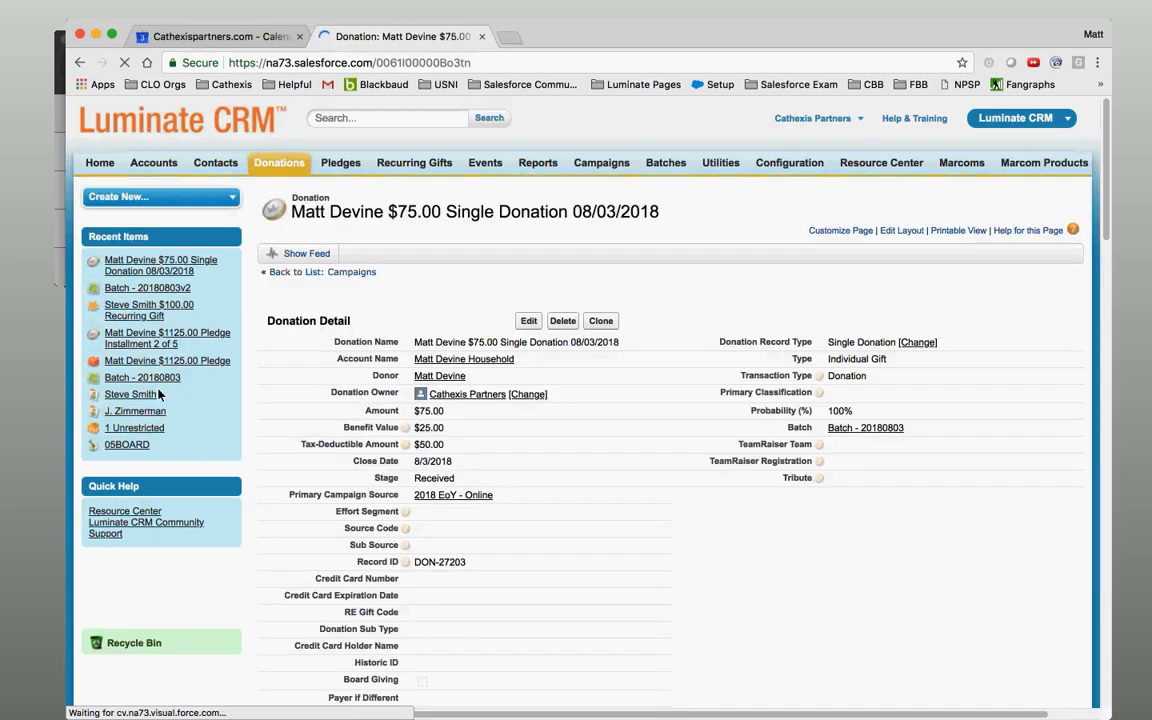
{"action": "left_click_drag", "start_coordinate": [1107, 209], "coordinate": [1149, 543]}
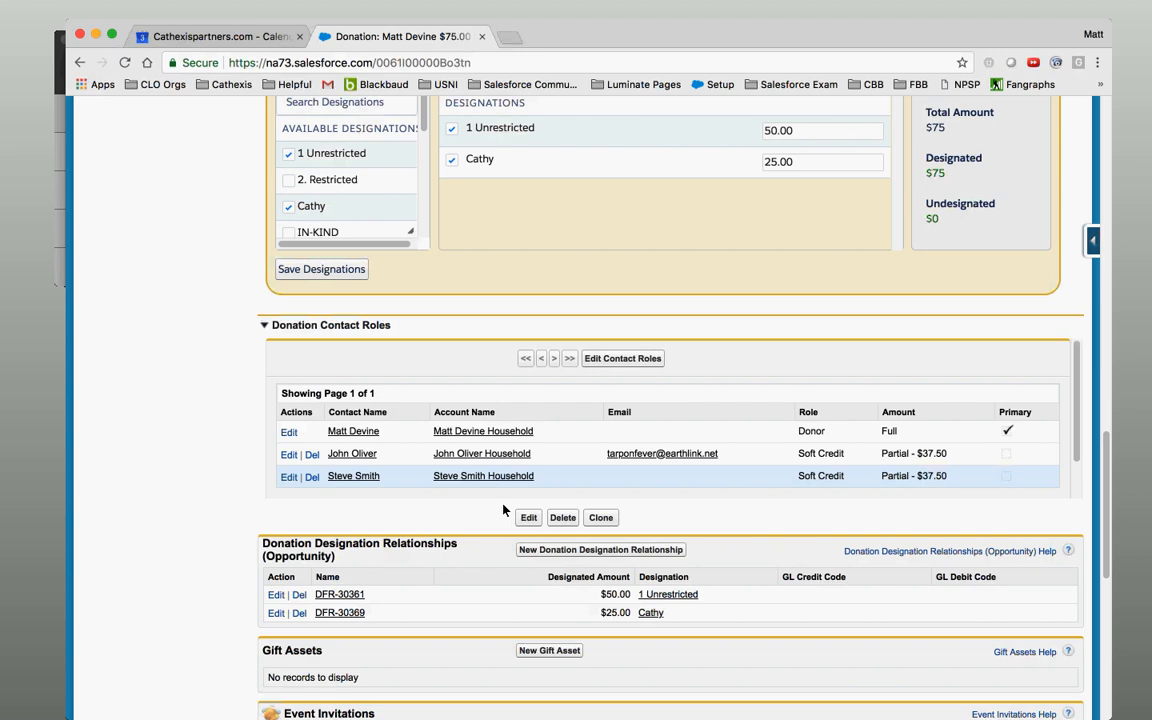
{"action": "left_click", "coordinate": [289, 455]}
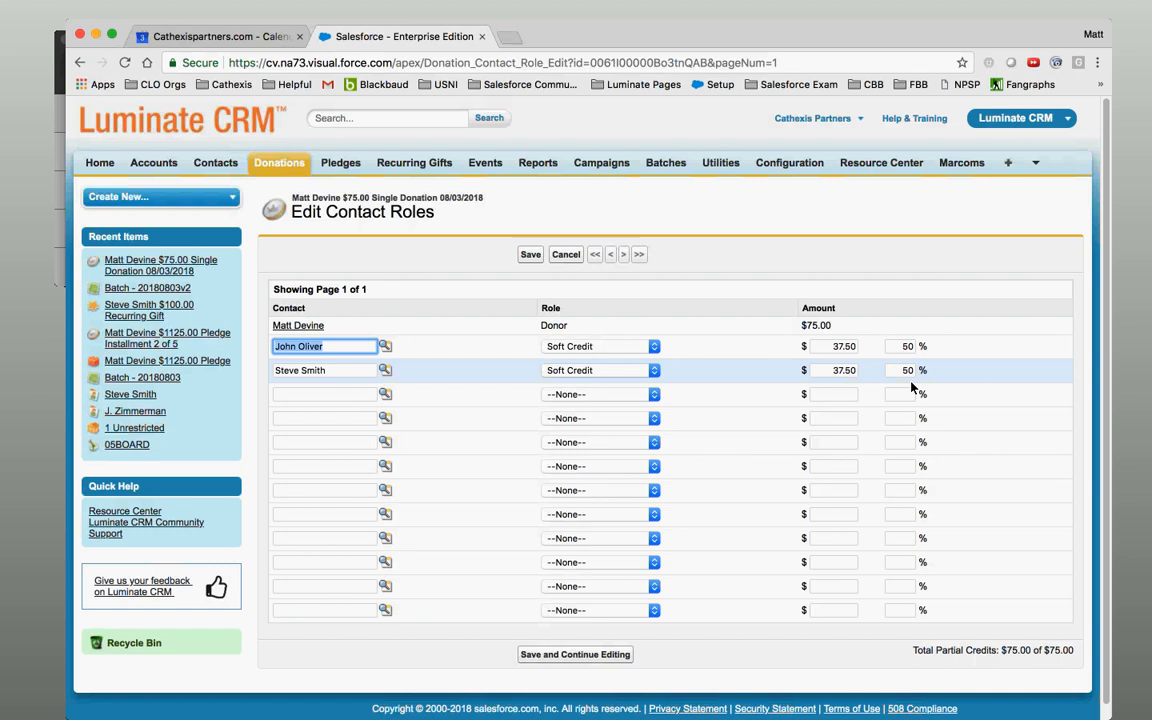
{"action": "double_click", "coordinate": [905, 346]}
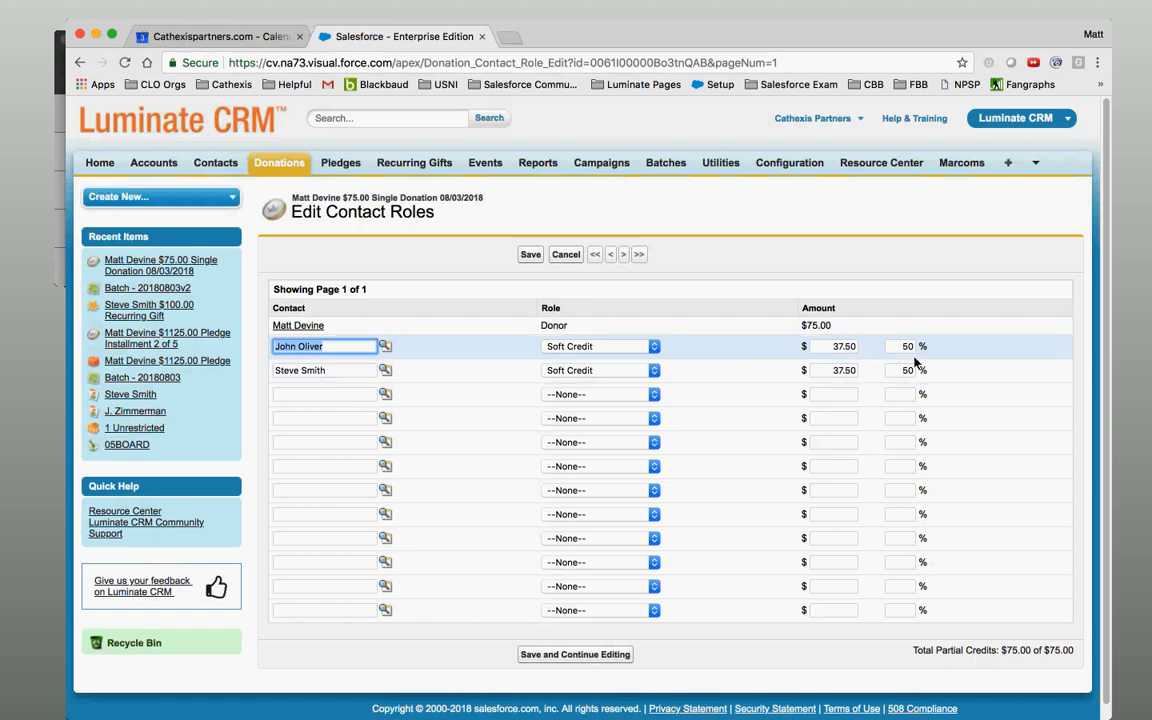
{"action": "left_click", "coordinate": [905, 372]}
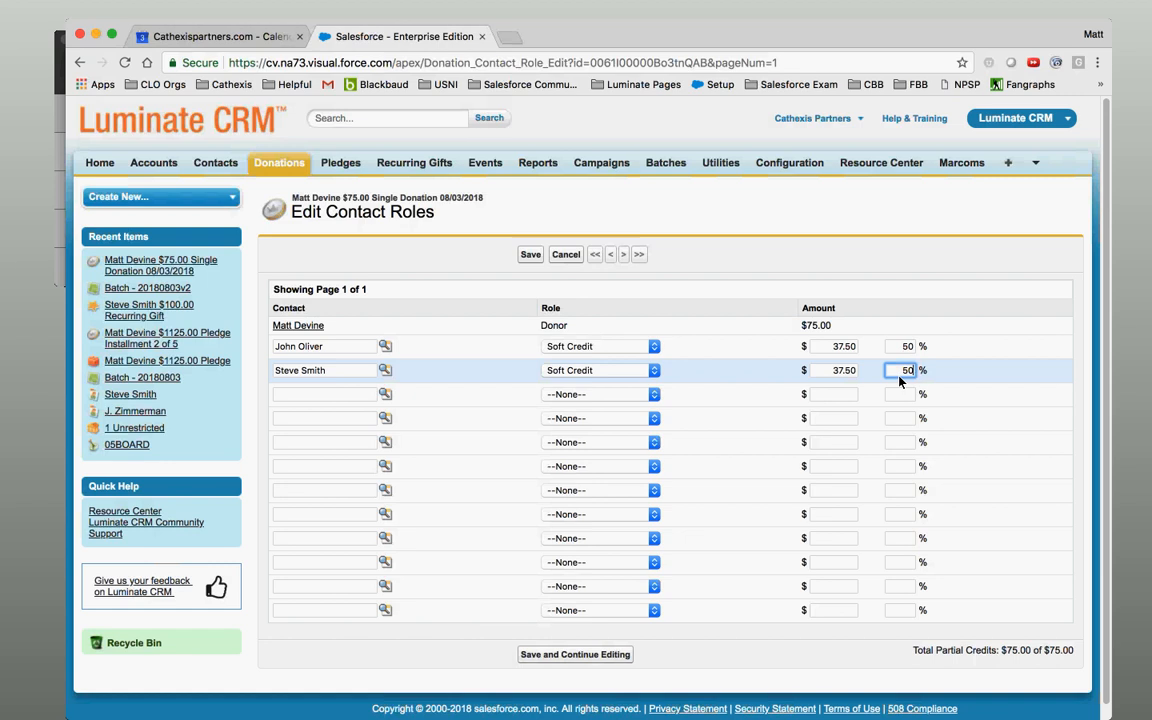
{"action": "left_click", "coordinate": [570, 256]}
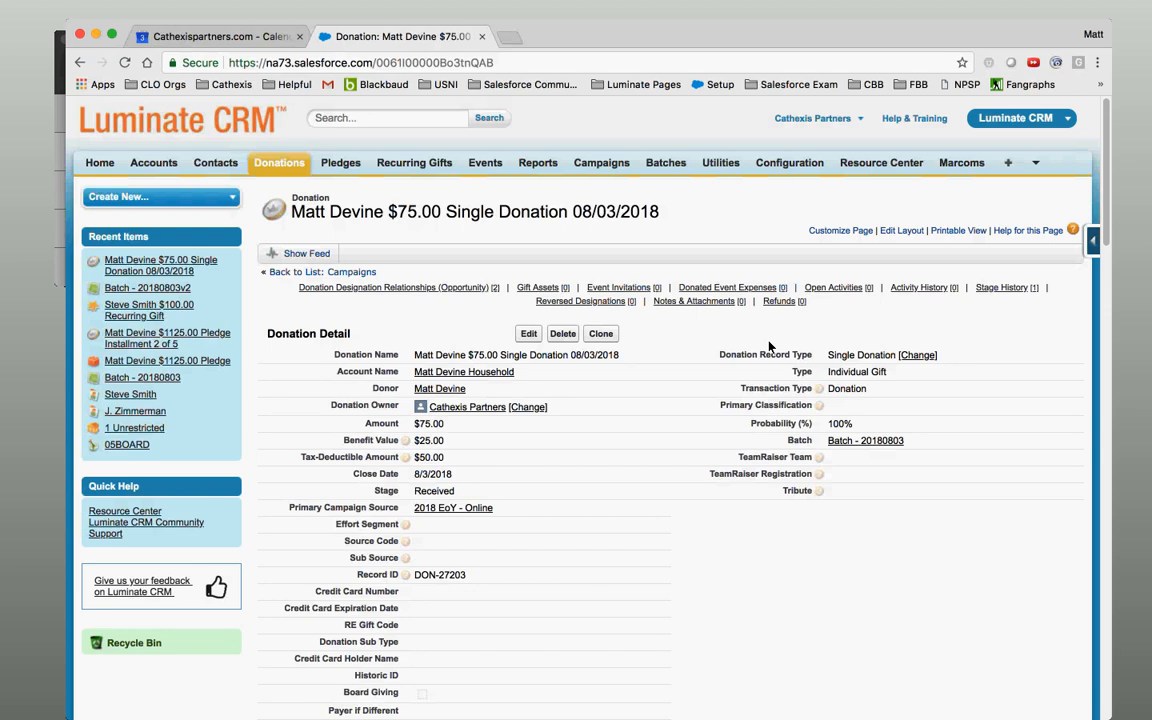
From the Batches list, open and cancel the Batch - 20180803v2 edit view, then open its detail page.
{"action": "left_click", "coordinate": [658, 168]}
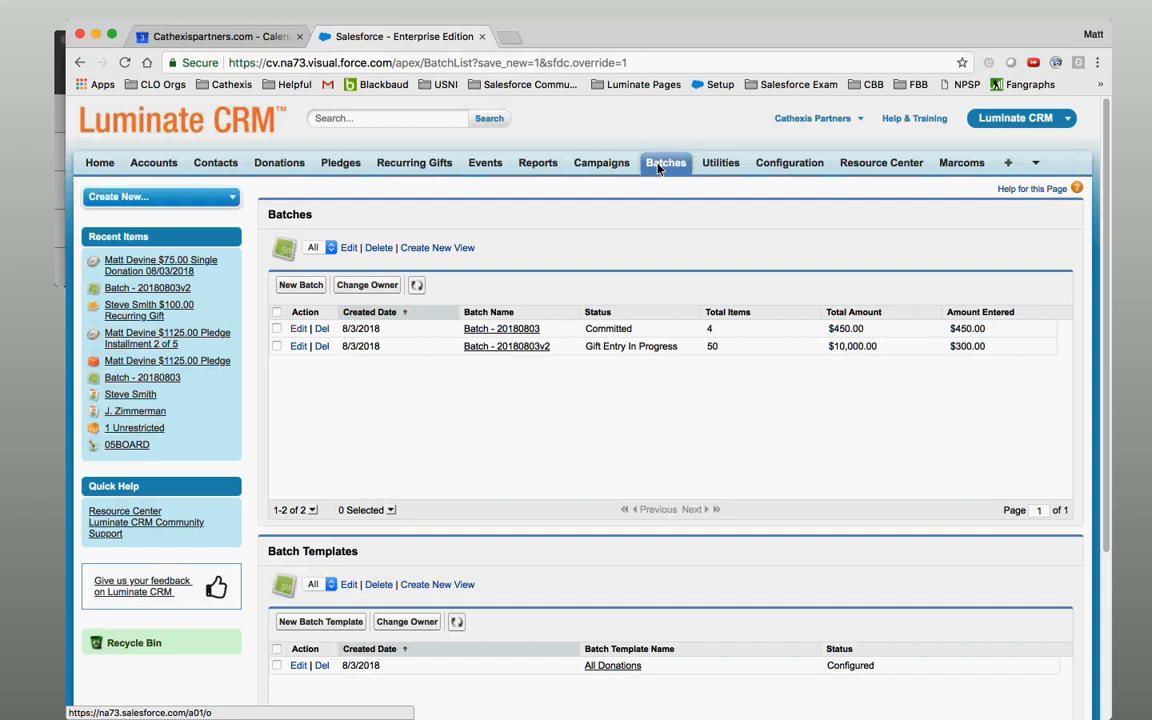
{"action": "left_click", "coordinate": [298, 346]}
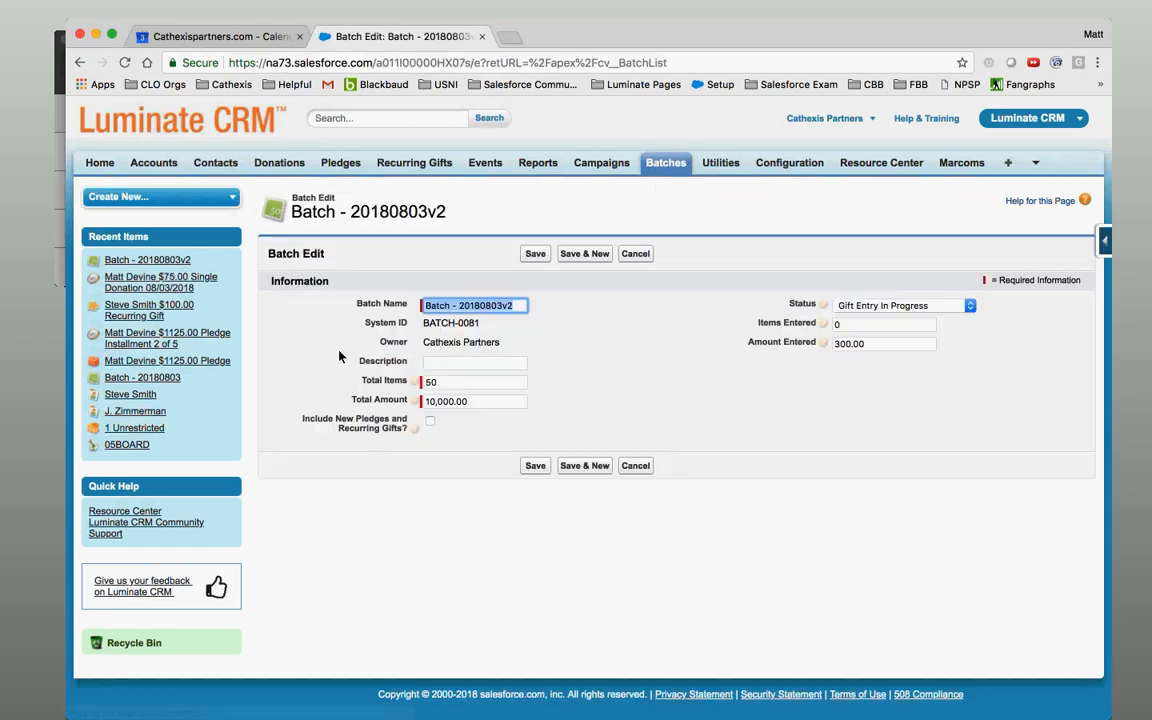
{"action": "left_click", "coordinate": [637, 255]}
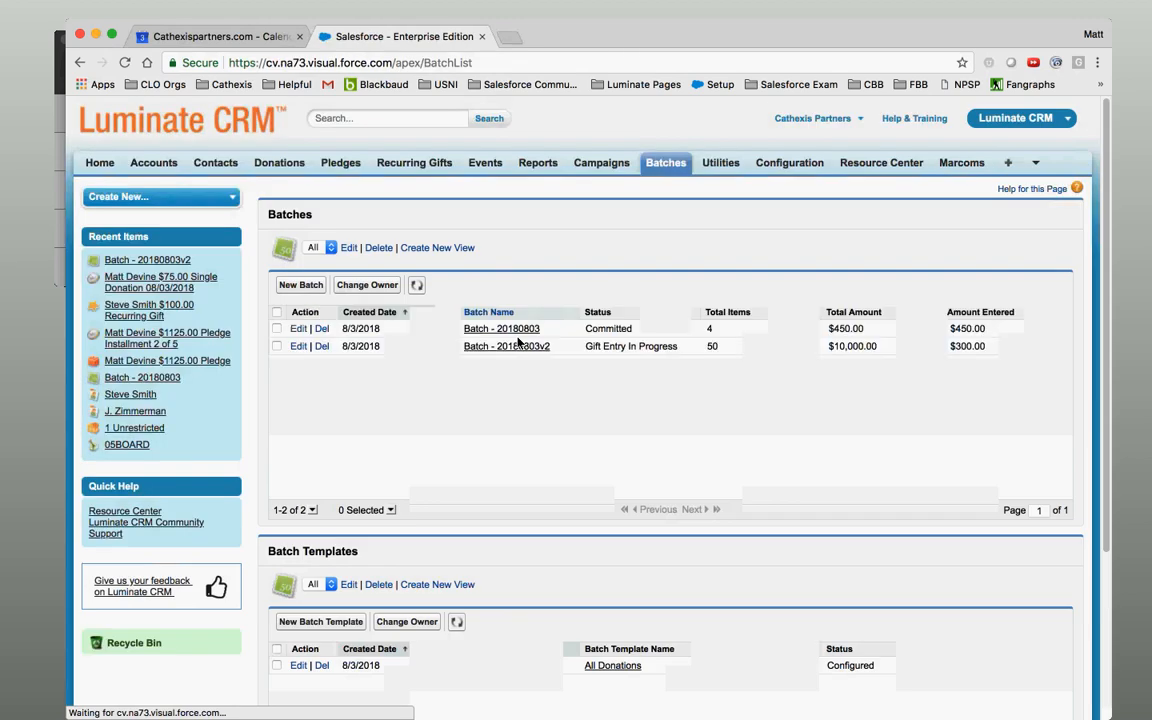
{"action": "left_click", "coordinate": [516, 349]}
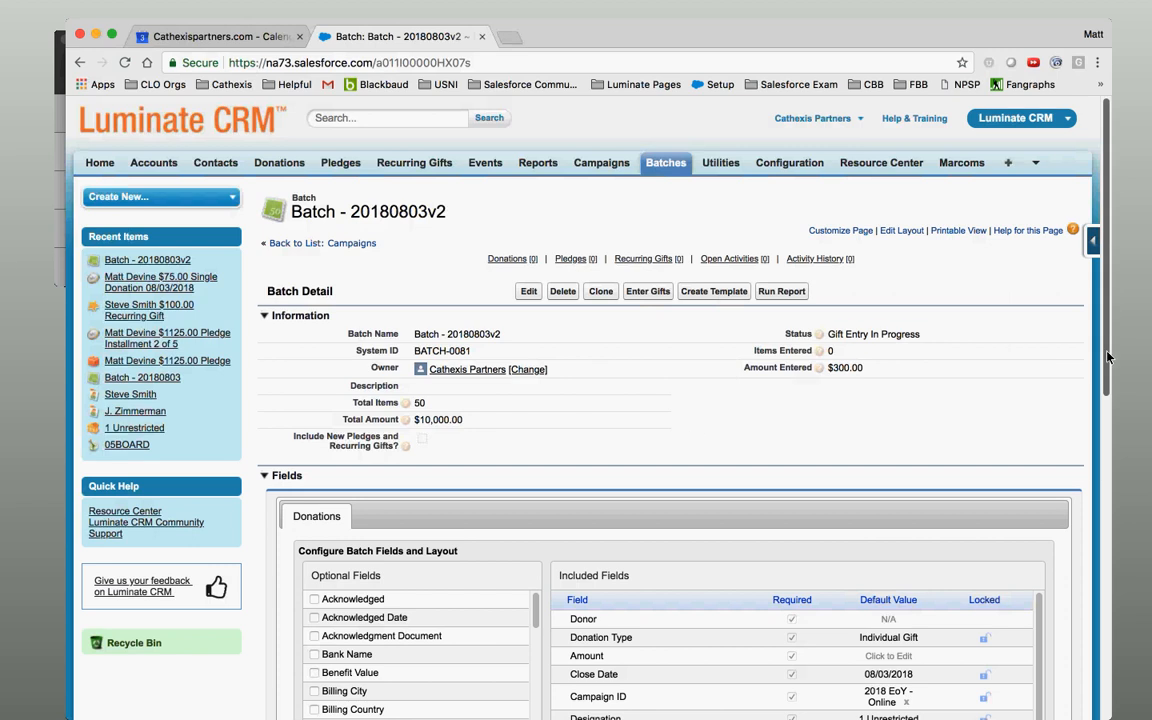
{"action": "scroll", "coordinate": [1085, 390], "scroll_direction": "down", "scroll_amount": 5}
{"action": "scroll", "coordinate": [1126, 452], "scroll_direction": "up", "scroll_amount": 1}
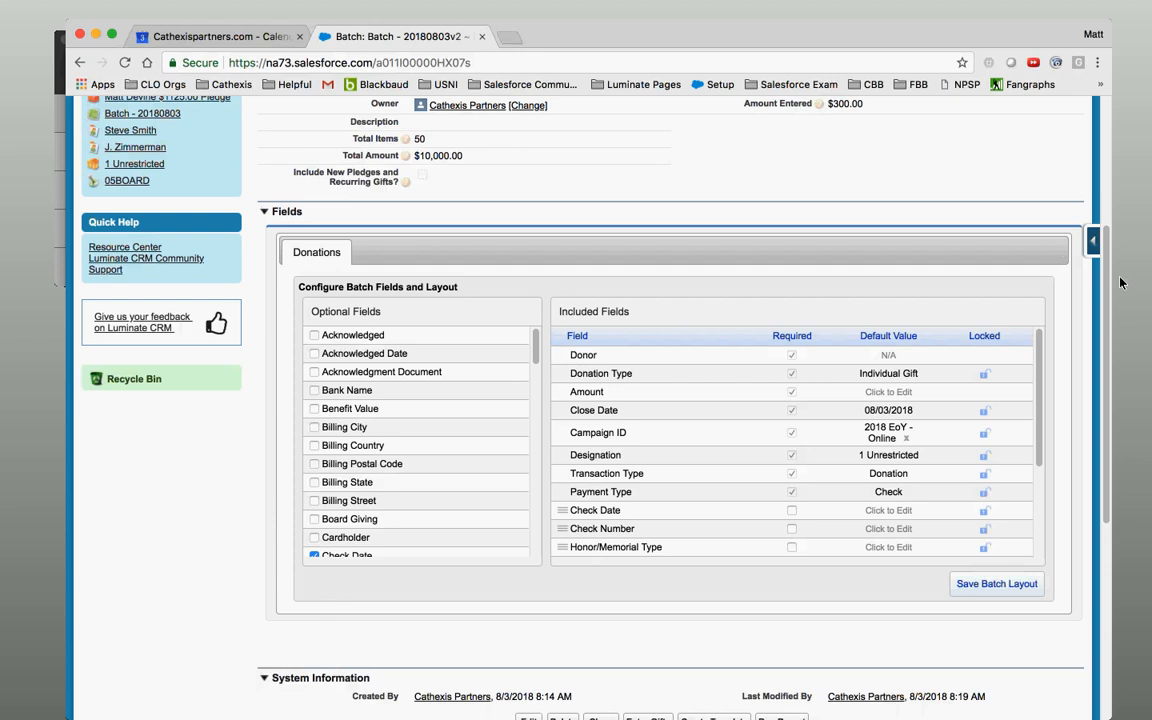
{"action": "scroll", "coordinate": [1108, 165], "scroll_direction": "up", "scroll_amount": 5}
{"action": "scroll", "coordinate": [1108, 165], "scroll_direction": "up", "scroll_amount": 1}
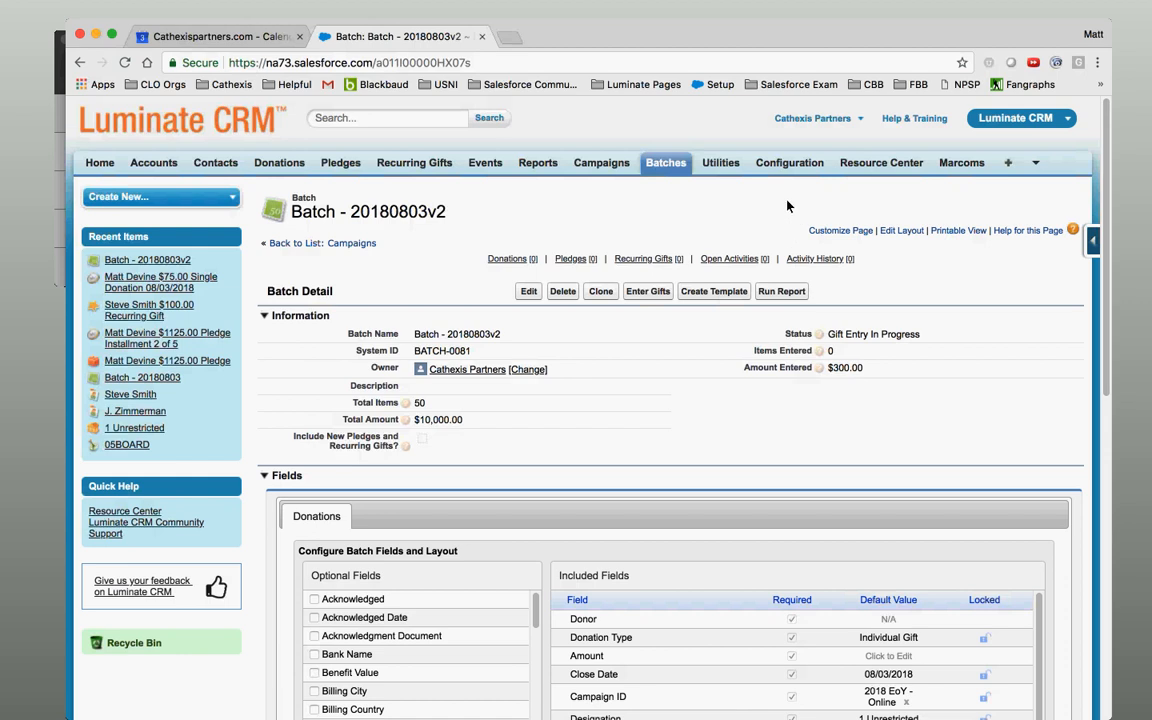
Open Donation Receipting and Acknowledgment Mail Merge from Utilities and dismiss the Internet Explorer warning.
{"action": "left_click", "coordinate": [728, 168]}
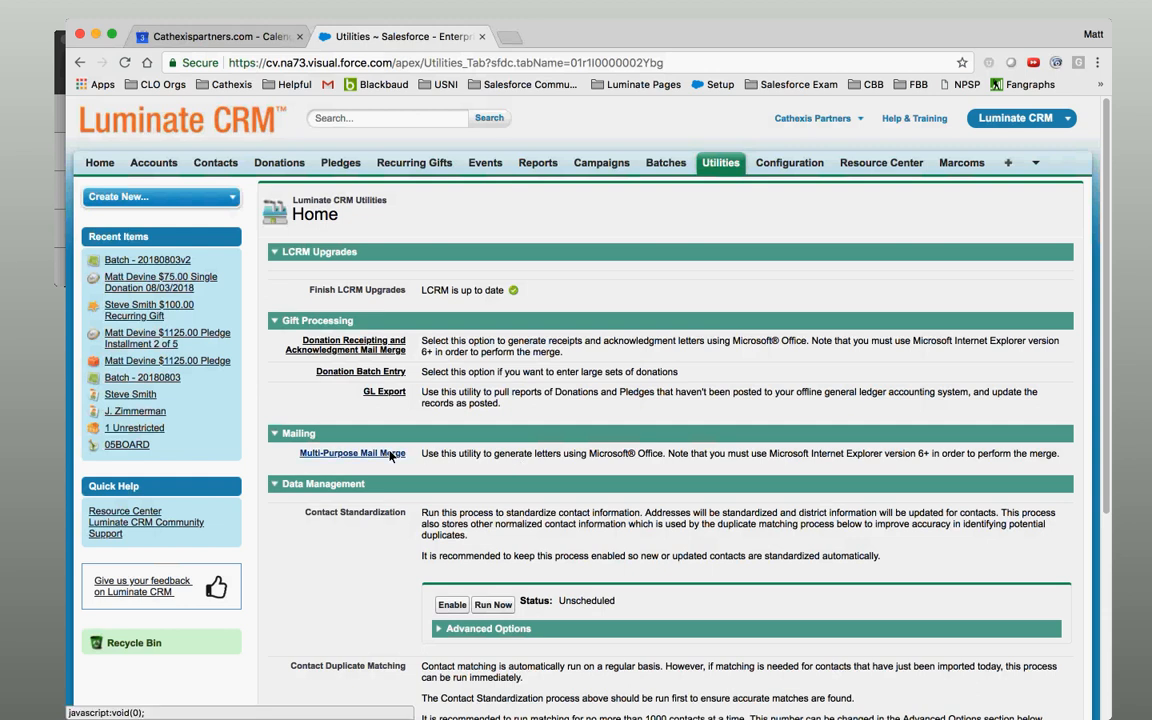
{"action": "left_click", "coordinate": [392, 352]}
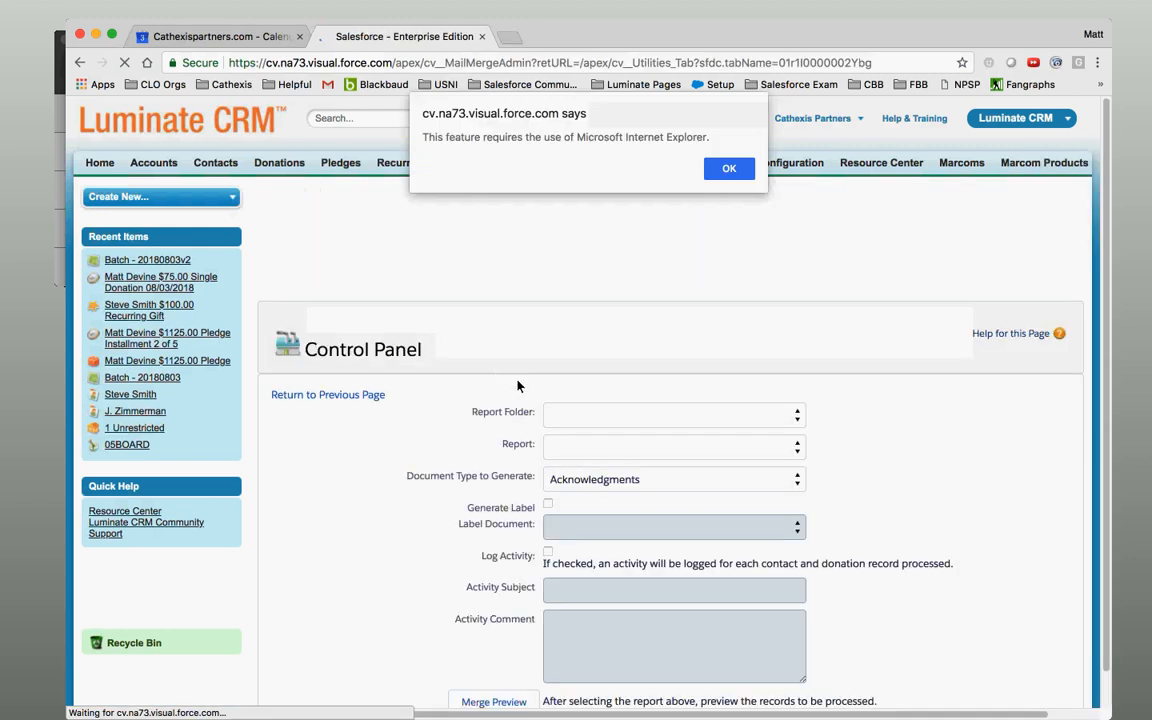
{"action": "left_click", "coordinate": [729, 168]}
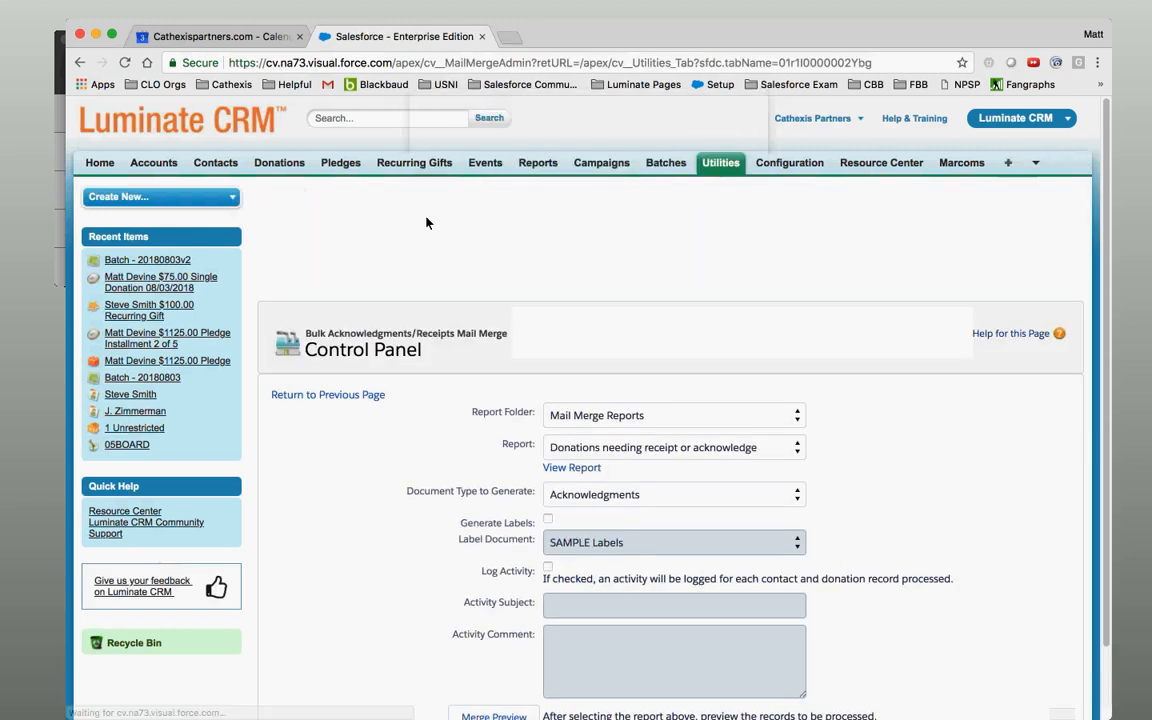
{"action": "left_click", "coordinate": [80, 63]}
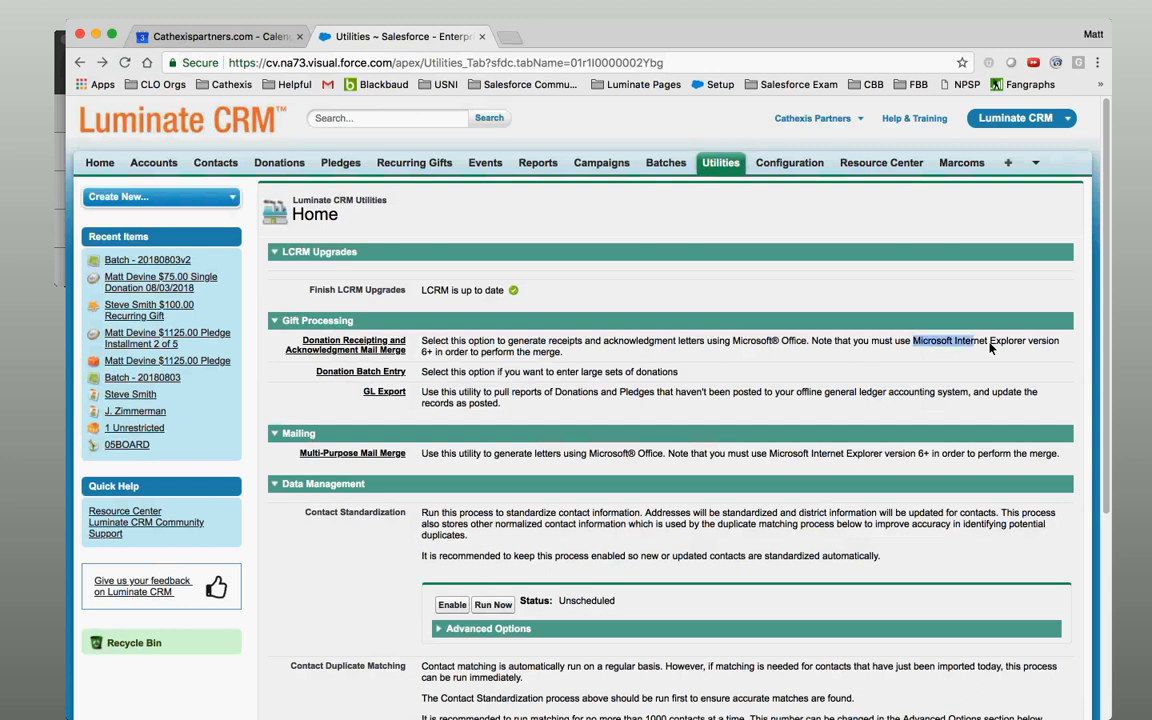
Clear the highlights on the Internet Explorer and Microsoft Office notes on the Utilities page.
{"action": "left_click", "coordinate": [465, 363]}
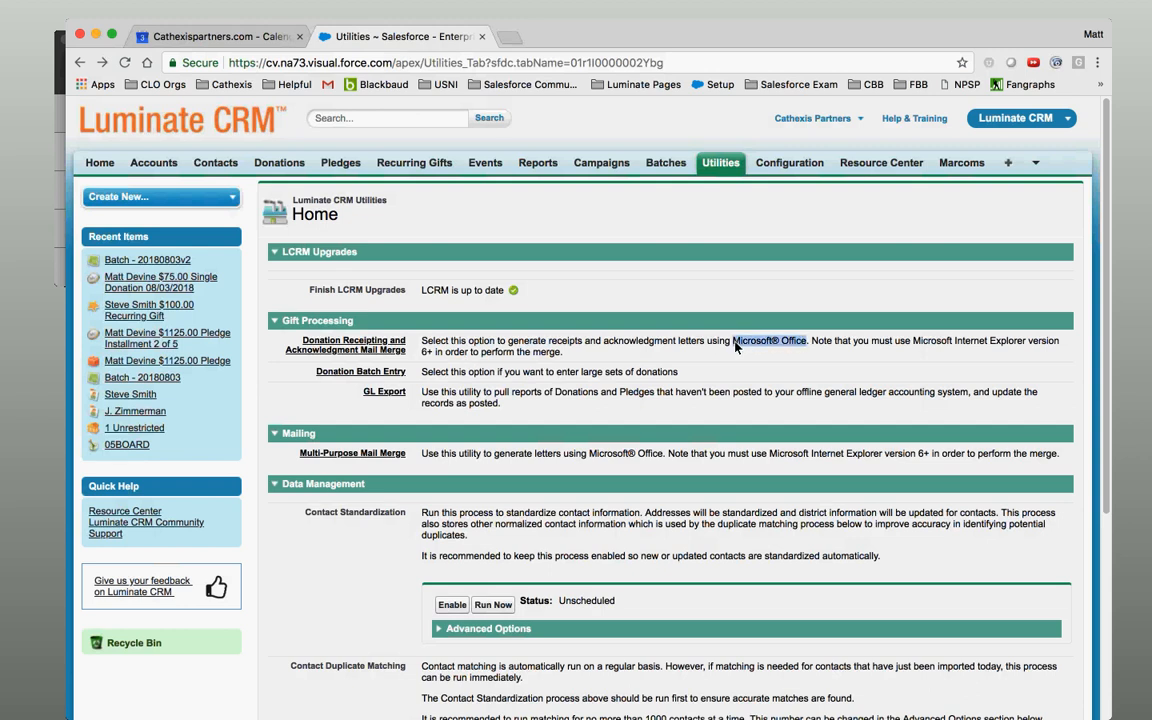
{"action": "left_click", "coordinate": [736, 346]}
Reopen the mail merge control panel, dismiss the Internet Explorer warning, and open the page's help topic.
{"action": "left_click", "coordinate": [346, 350]}
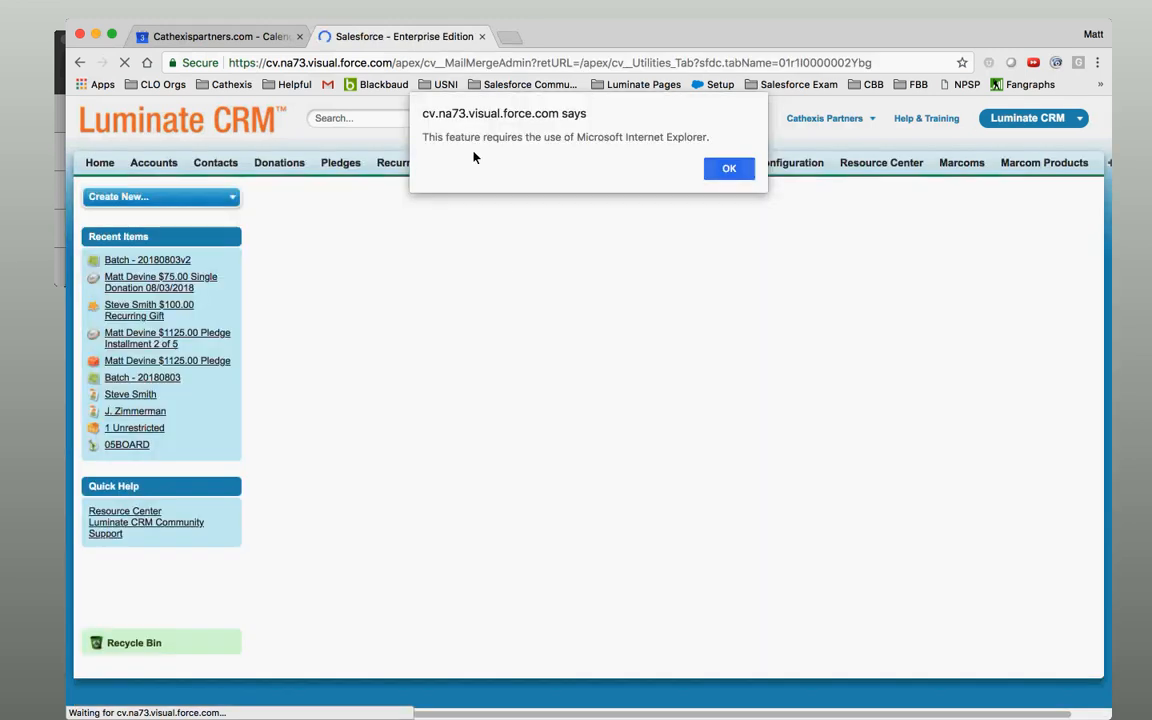
{"action": "left_click_drag", "start_coordinate": [443, 143], "coordinate": [703, 148]}
{"action": "left_click", "coordinate": [703, 148]}
{"action": "left_click", "coordinate": [729, 172]}
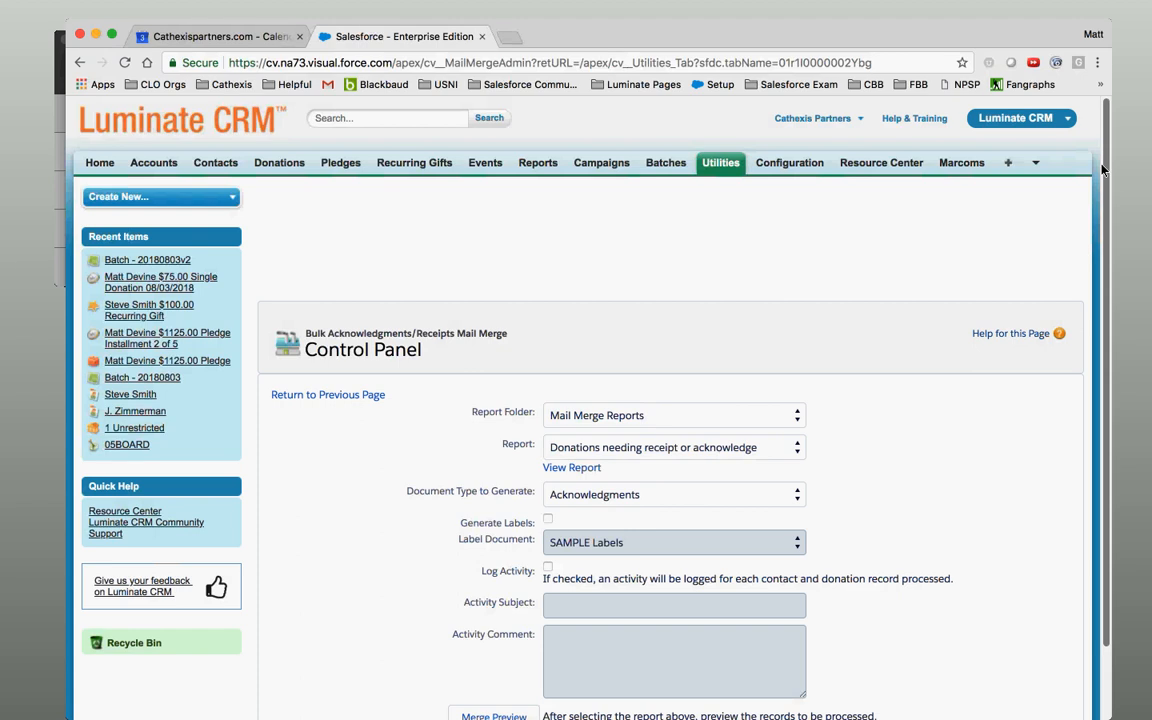
{"action": "left_click_drag", "start_coordinate": [1106, 152], "coordinate": [1109, 324]}
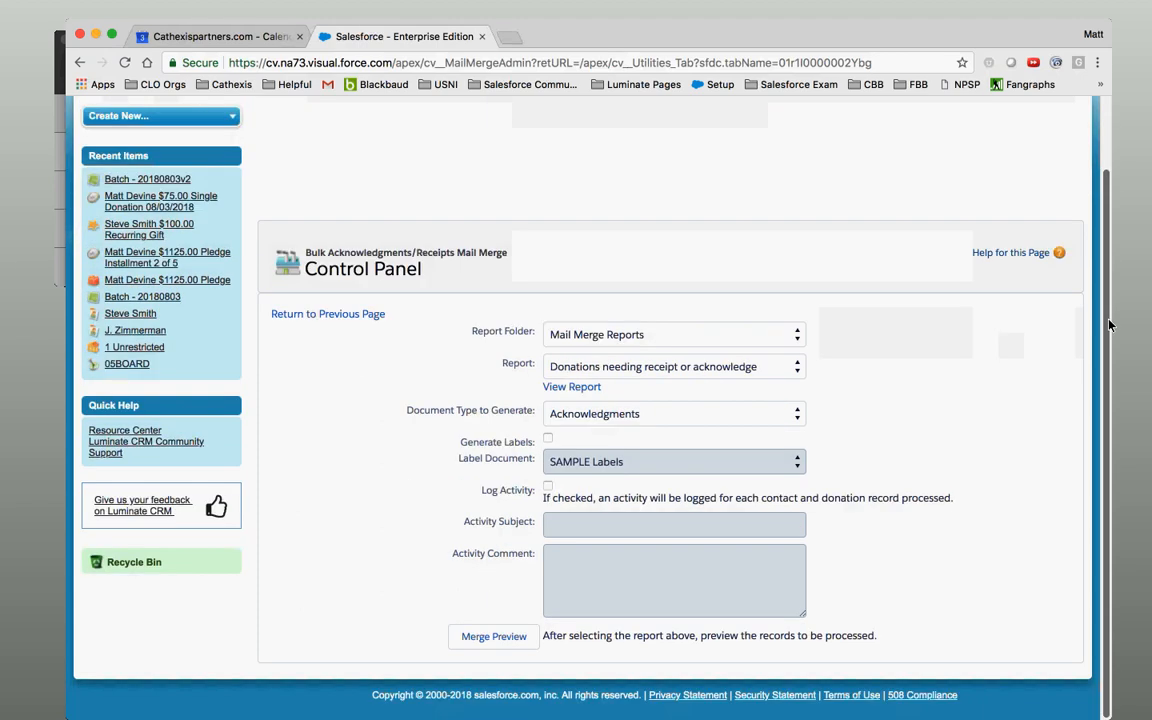
{"action": "left_click", "coordinate": [1010, 254]}
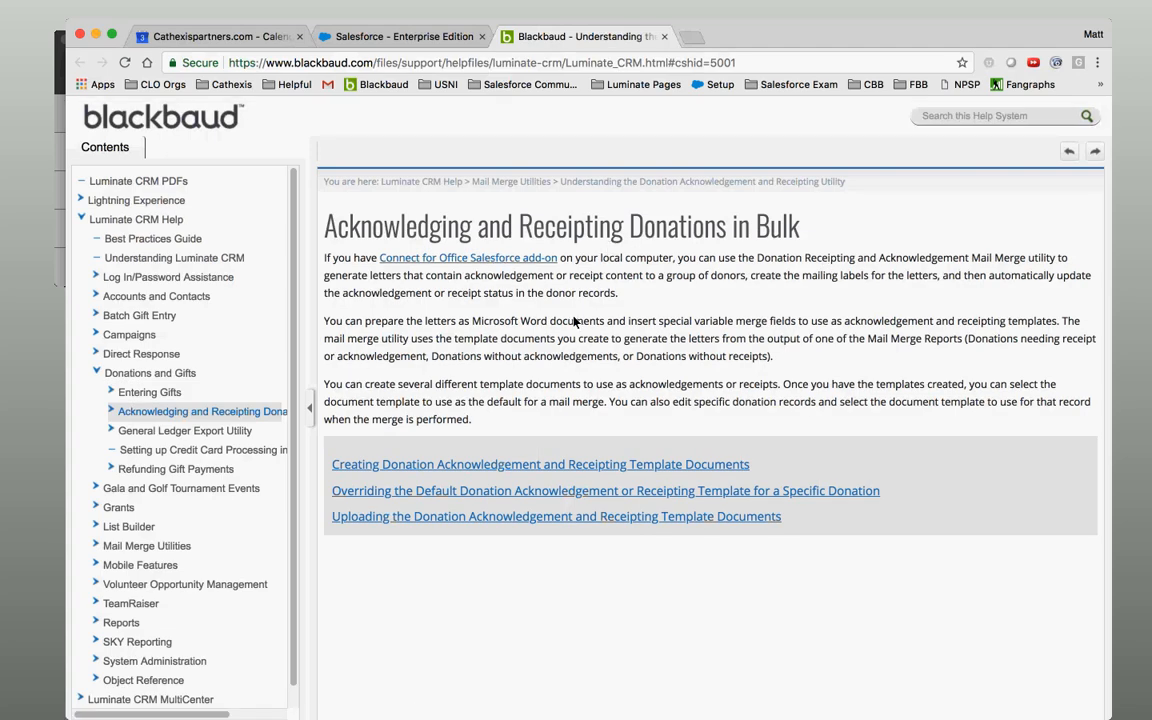
Expand Acknowledging and Receipting Donations in Contents and open Installing the Connect for Office Add-In.
{"action": "left_click_drag", "start_coordinate": [397, 325], "coordinate": [598, 321]}
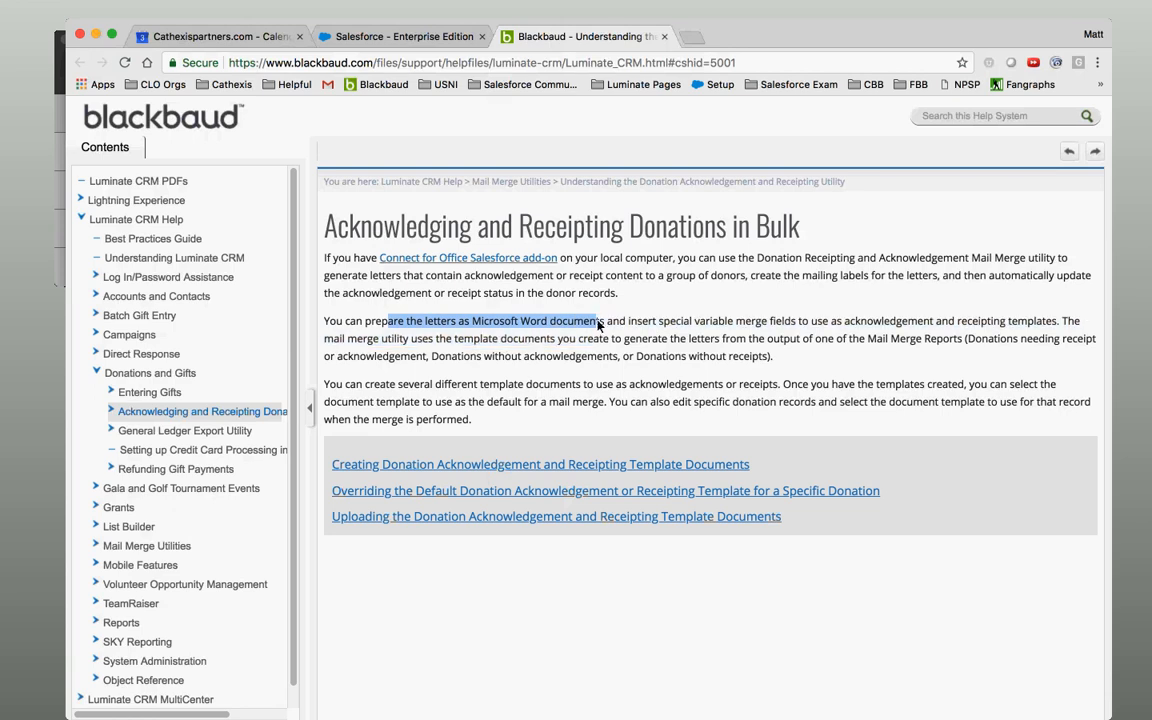
{"action": "left_click", "coordinate": [599, 337]}
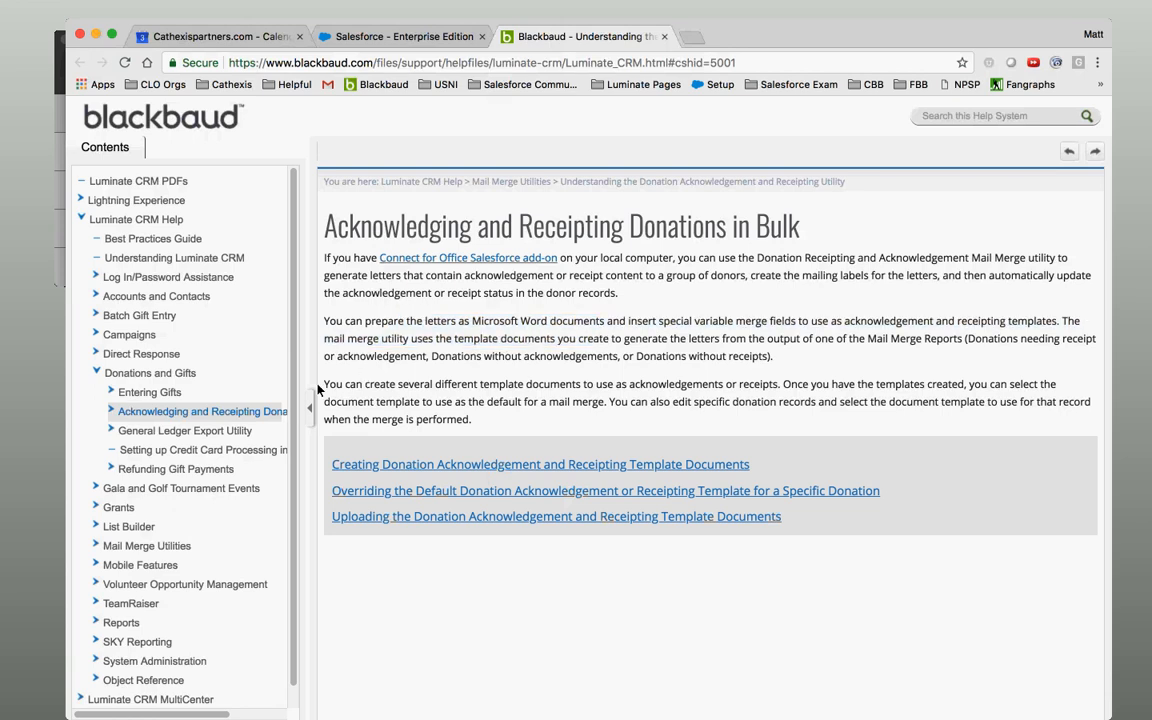
{"action": "left_click", "coordinate": [111, 413]}
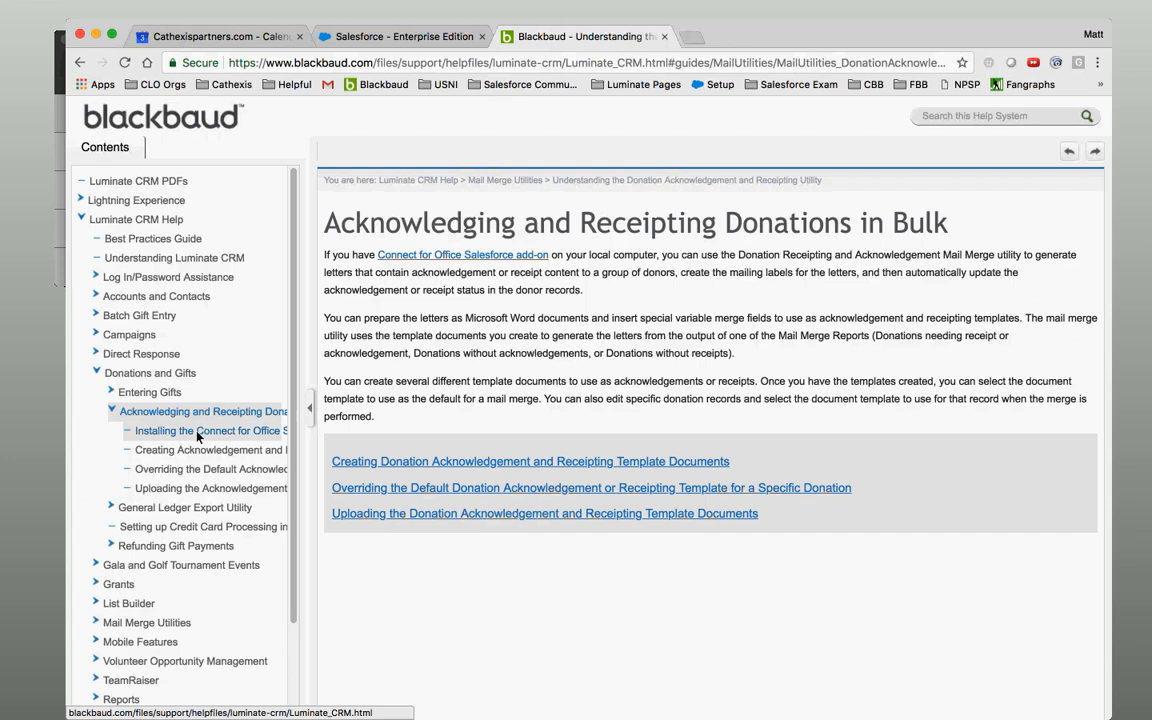
{"action": "left_click", "coordinate": [198, 431]}
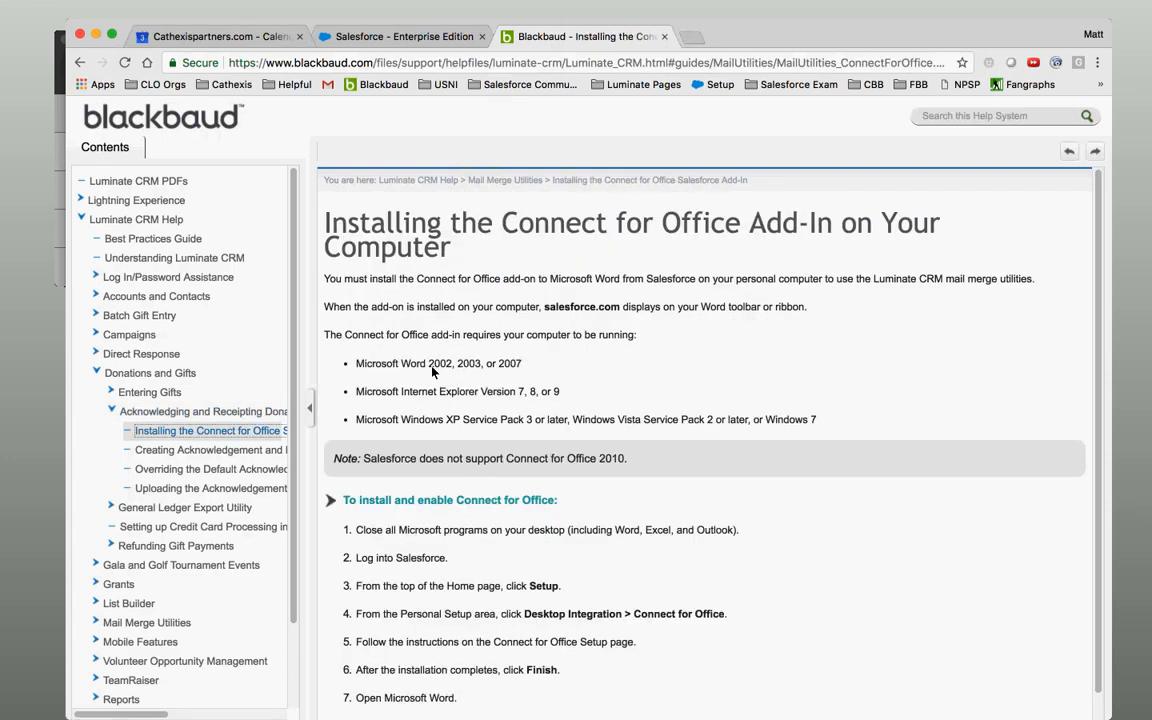
Highlight the supported Word, Internet Explorer and Windows versions and the Office 2010 note.
{"action": "double_click", "coordinate": [432, 371]}
{"action": "left_click_drag", "start_coordinate": [455, 371], "coordinate": [514, 371]}
{"action": "left_click", "coordinate": [521, 368]}
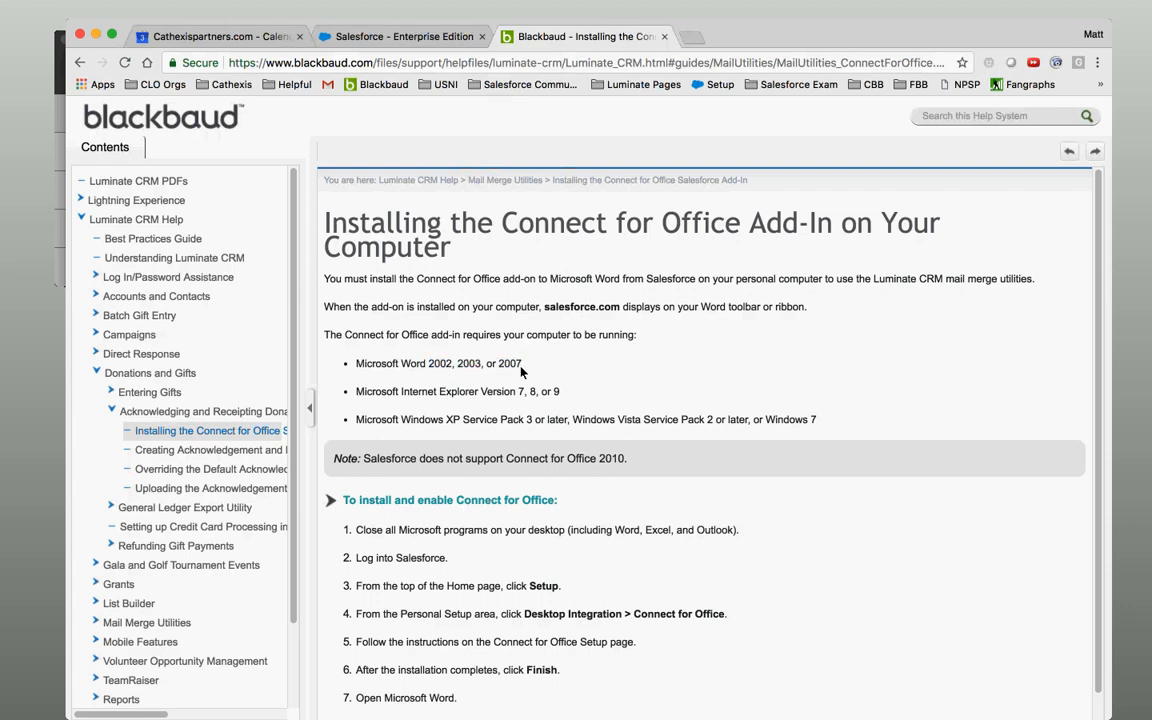
{"action": "left_click_drag", "start_coordinate": [454, 398], "coordinate": [549, 399]}
{"action": "left_click", "coordinate": [559, 399]}
{"action": "left_click_drag", "start_coordinate": [418, 428], "coordinate": [760, 427]}
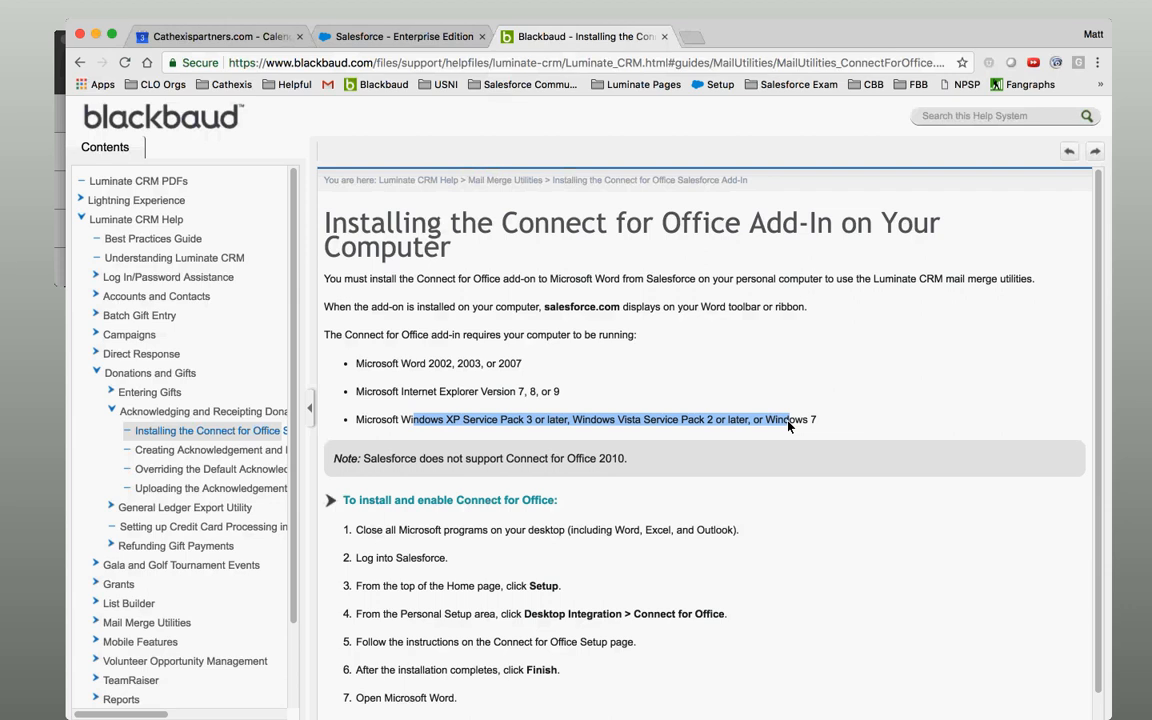
{"action": "left_click_drag", "start_coordinate": [624, 459], "coordinate": [577, 462]}
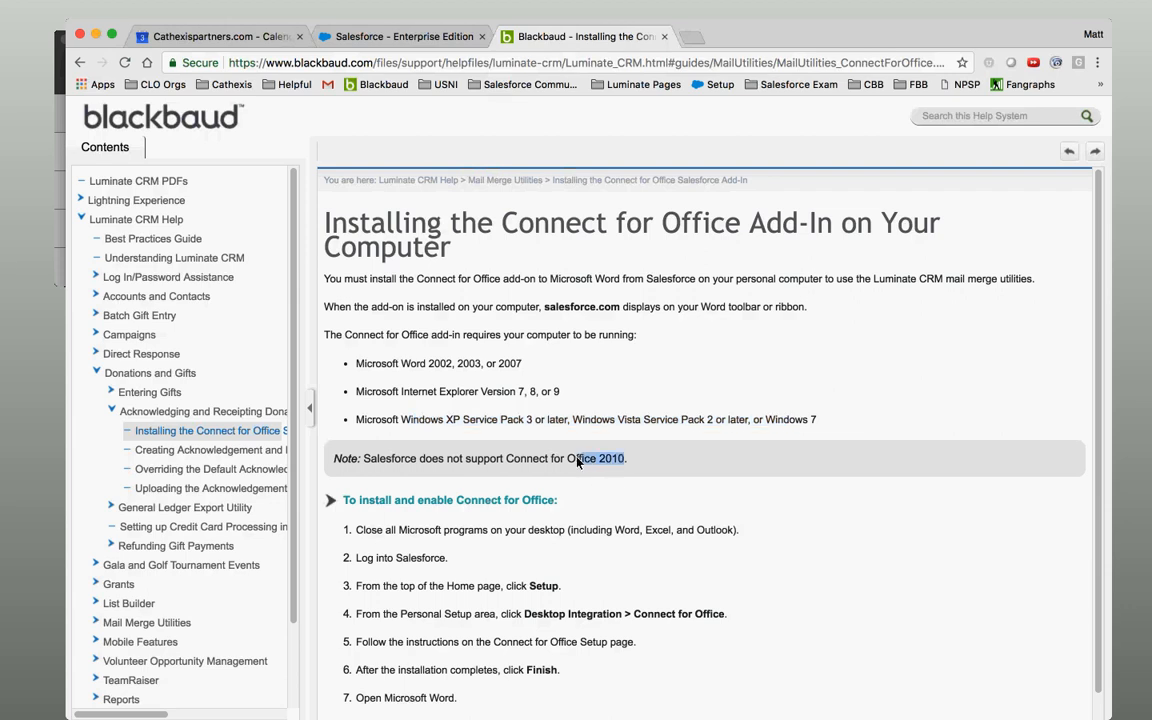
{"action": "left_click", "coordinate": [573, 461]}
Return from the mail merge panel to the Connect for Office article and mark its three requirements.
{"action": "left_click", "coordinate": [420, 37]}
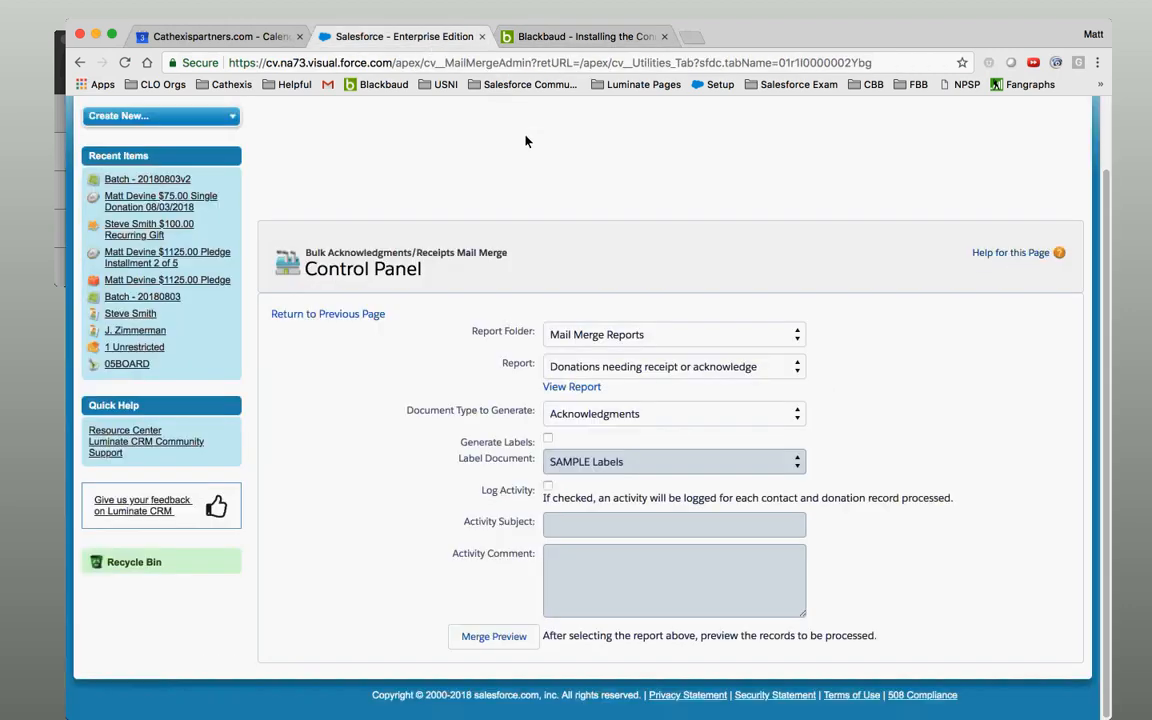
{"action": "left_click", "coordinate": [573, 38]}
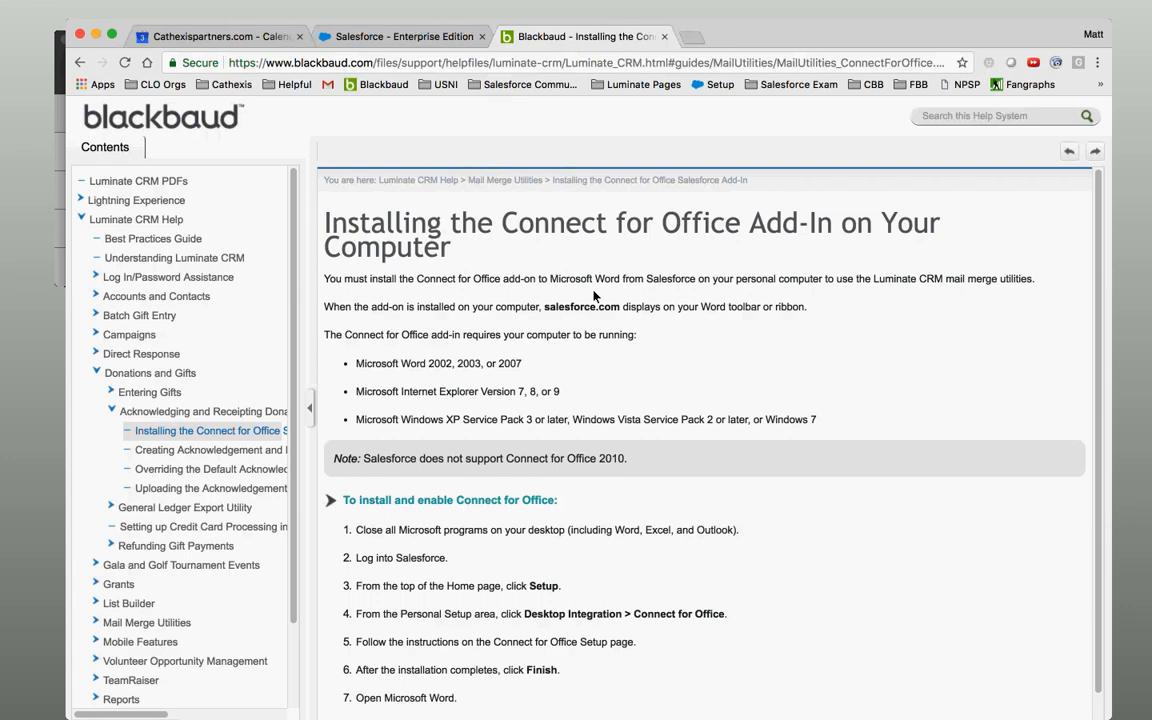
{"action": "left_click_drag", "start_coordinate": [356, 364], "coordinate": [694, 429]}
{"action": "left_click", "coordinate": [695, 430]}
{"action": "left_click_drag", "start_coordinate": [446, 364], "coordinate": [640, 420]}
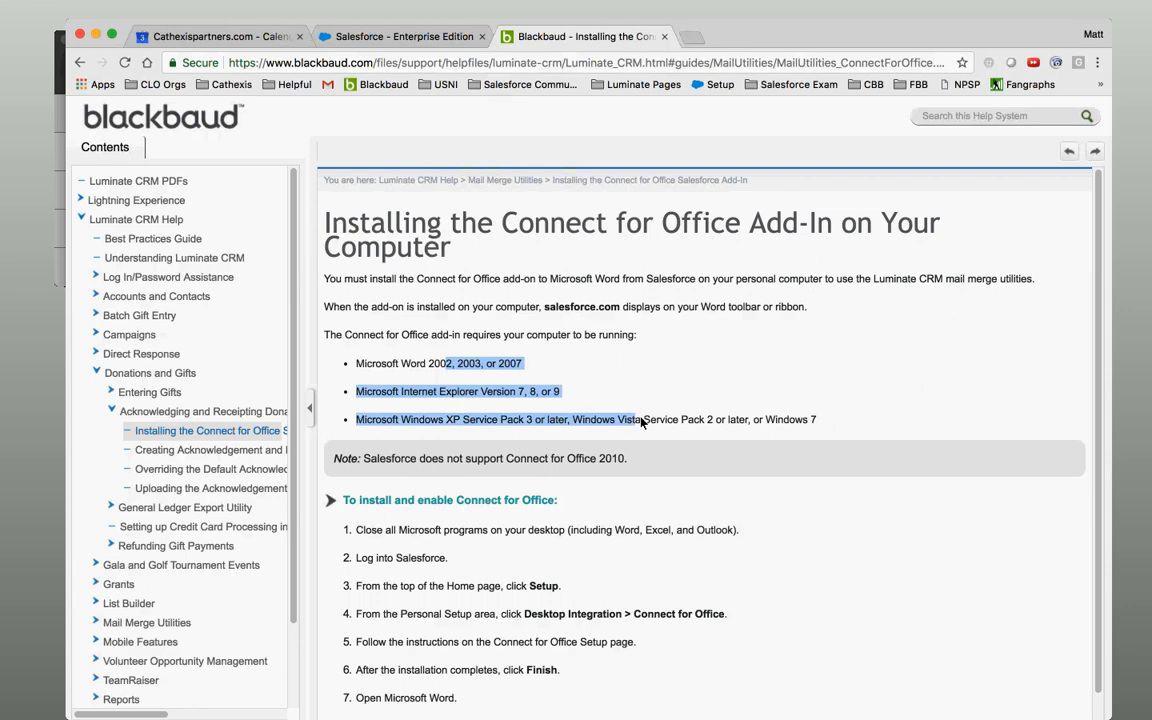
{"action": "left_click", "coordinate": [645, 427]}
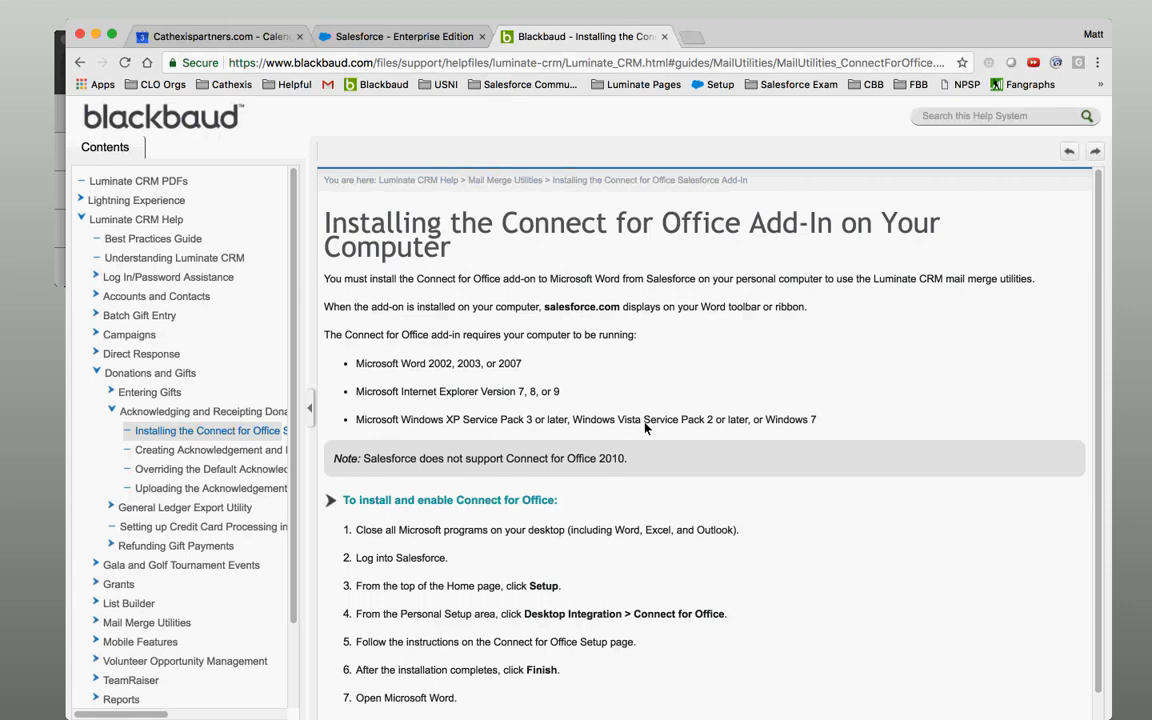
{"action": "left_click_drag", "start_coordinate": [503, 364], "coordinate": [543, 425]}
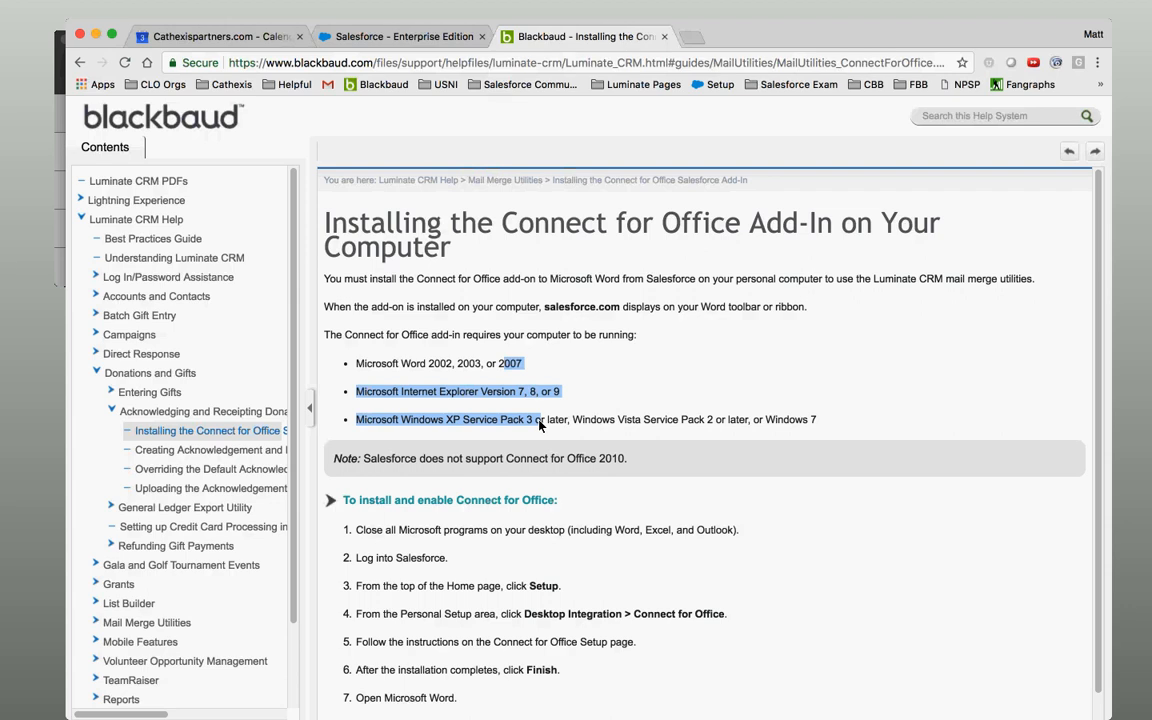
{"action": "mouse_move", "coordinate": [539, 425]}
{"action": "left_mouse_down"}
{"action": "mouse_move", "coordinate": [512, 363]}
{"action": "mouse_move", "coordinate": [500, 364]}
{"action": "mouse_move", "coordinate": [520, 428]}
{"action": "left_mouse_up"}
{"action": "left_click", "coordinate": [520, 428]}
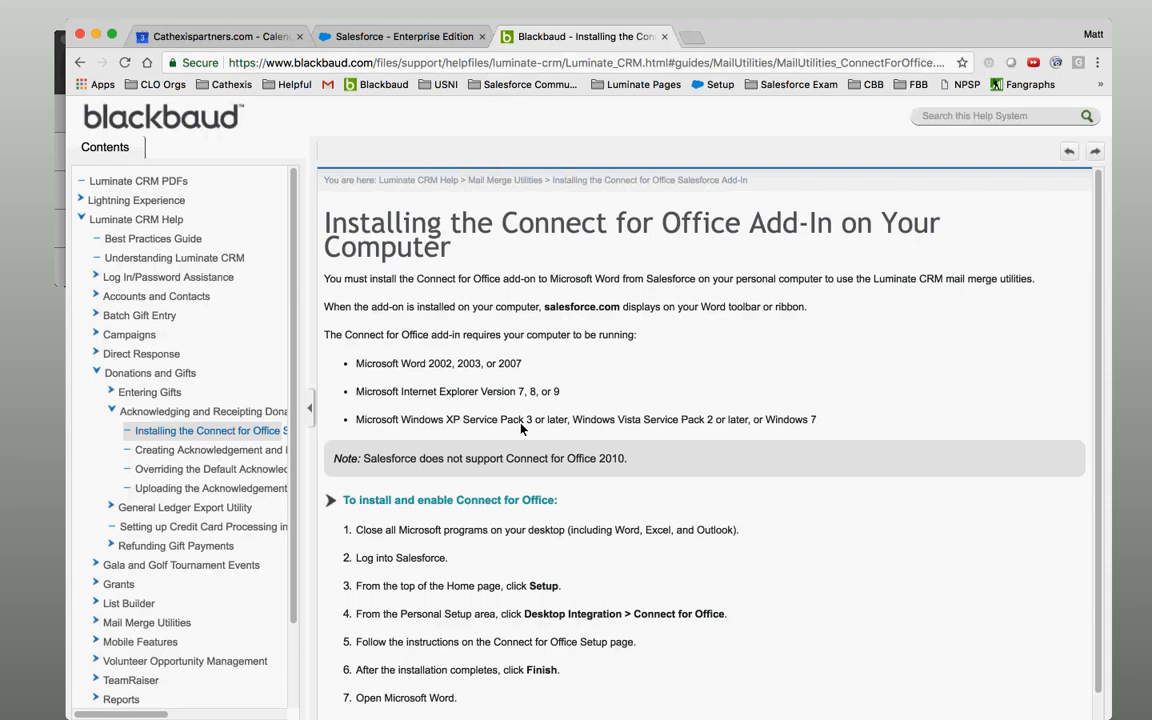
{"action": "left_click_drag", "start_coordinate": [532, 424], "coordinate": [357, 425]}
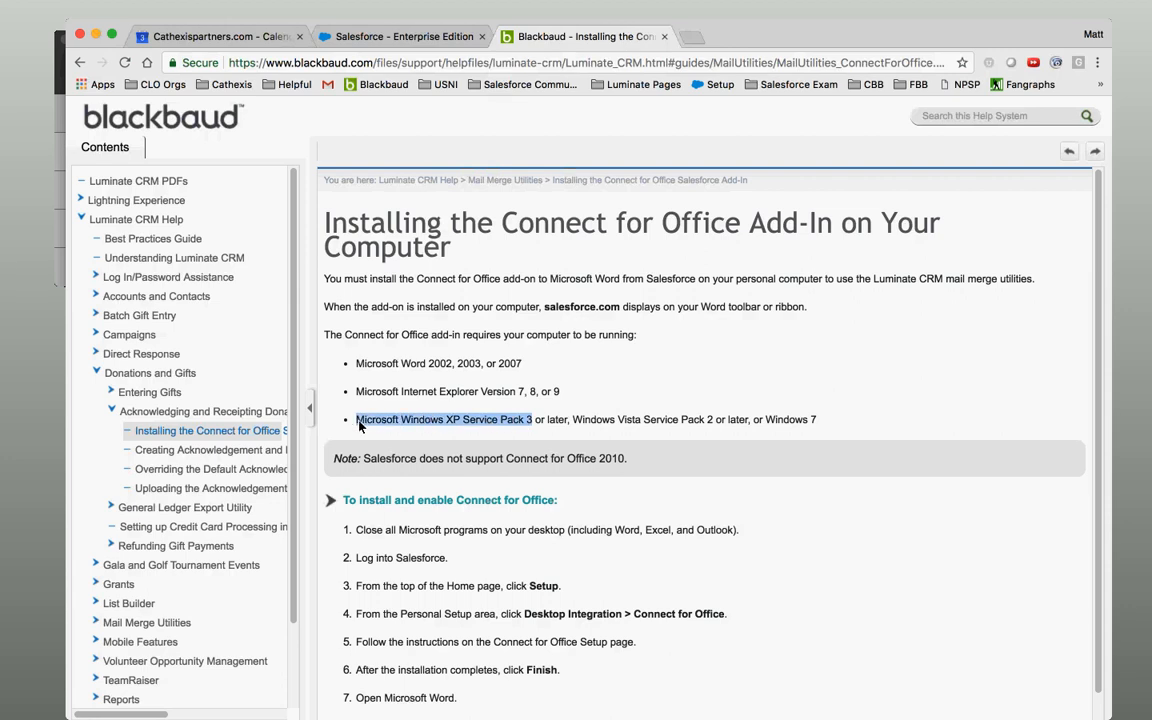
{"action": "left_click", "coordinate": [360, 425]}
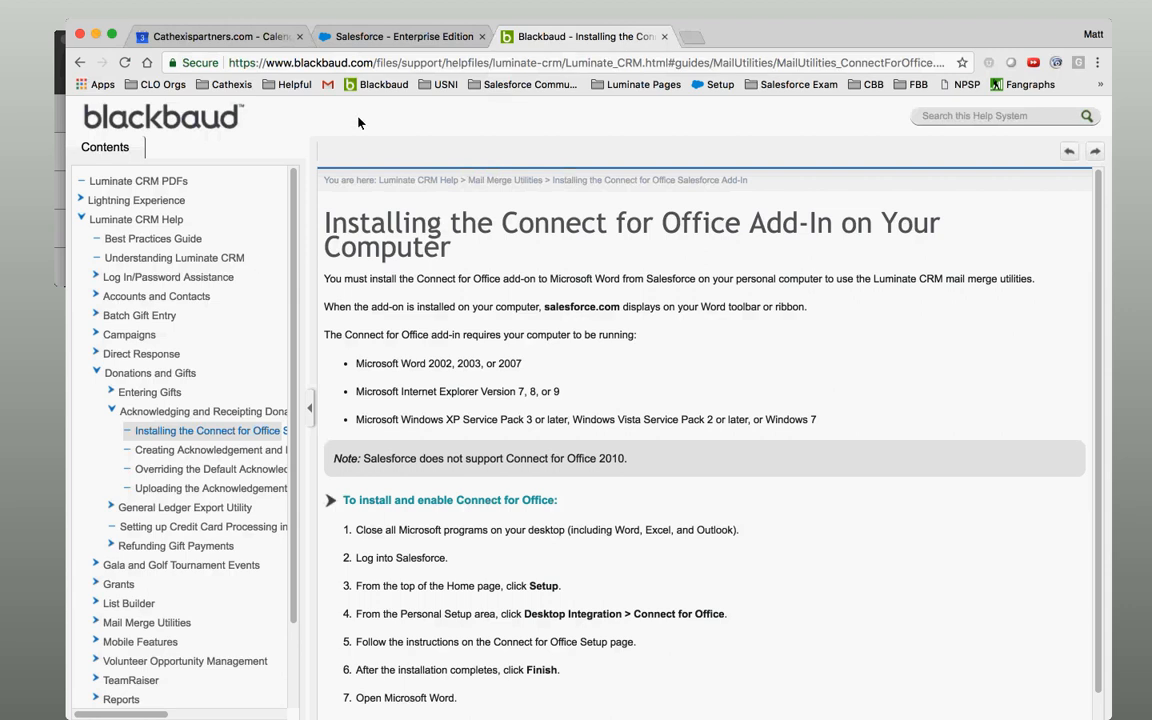
Return to Luminate CRM and open Batch - 20180803v2 from Batches, scrolling to its Fields section.
{"action": "left_click", "coordinate": [381, 38]}
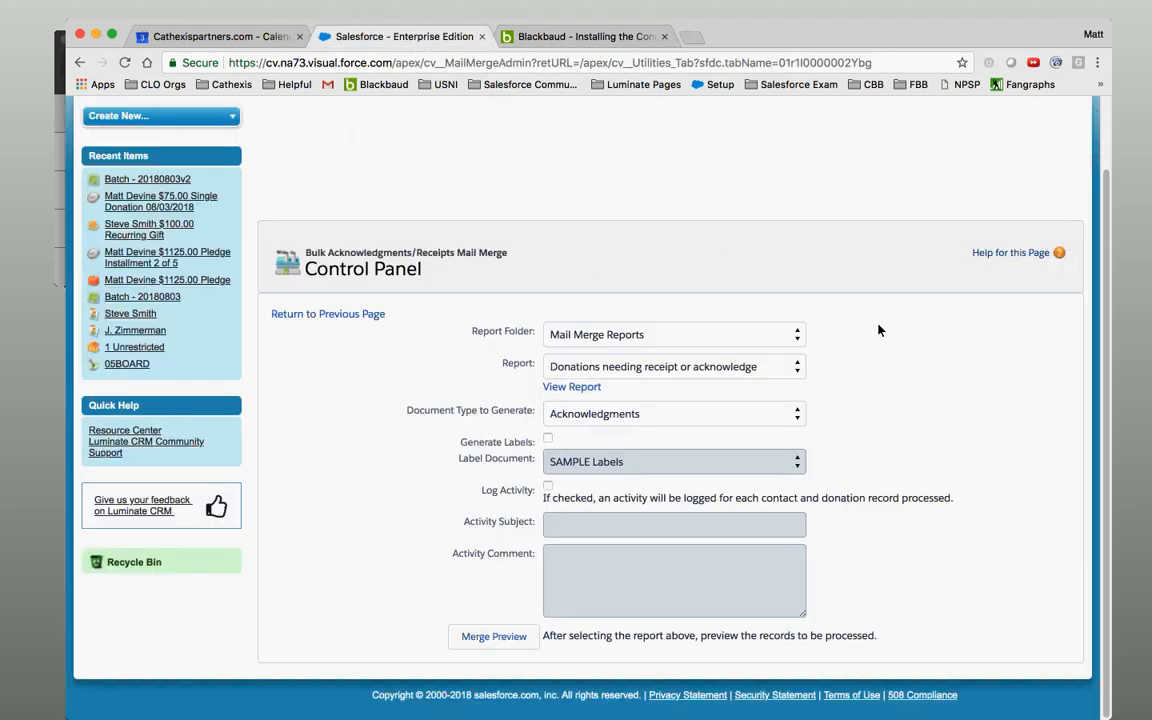
{"action": "scroll", "coordinate": [1103, 229], "scroll_direction": "up", "scroll_amount": 2}
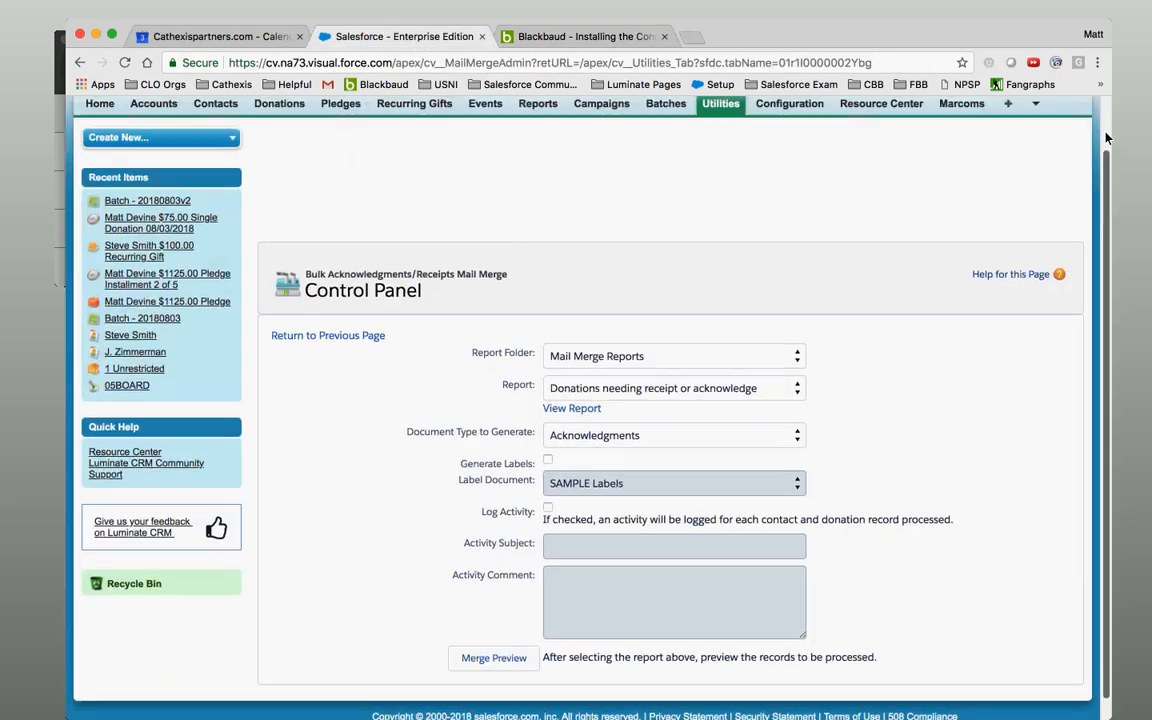
{"action": "left_click", "coordinate": [666, 163]}
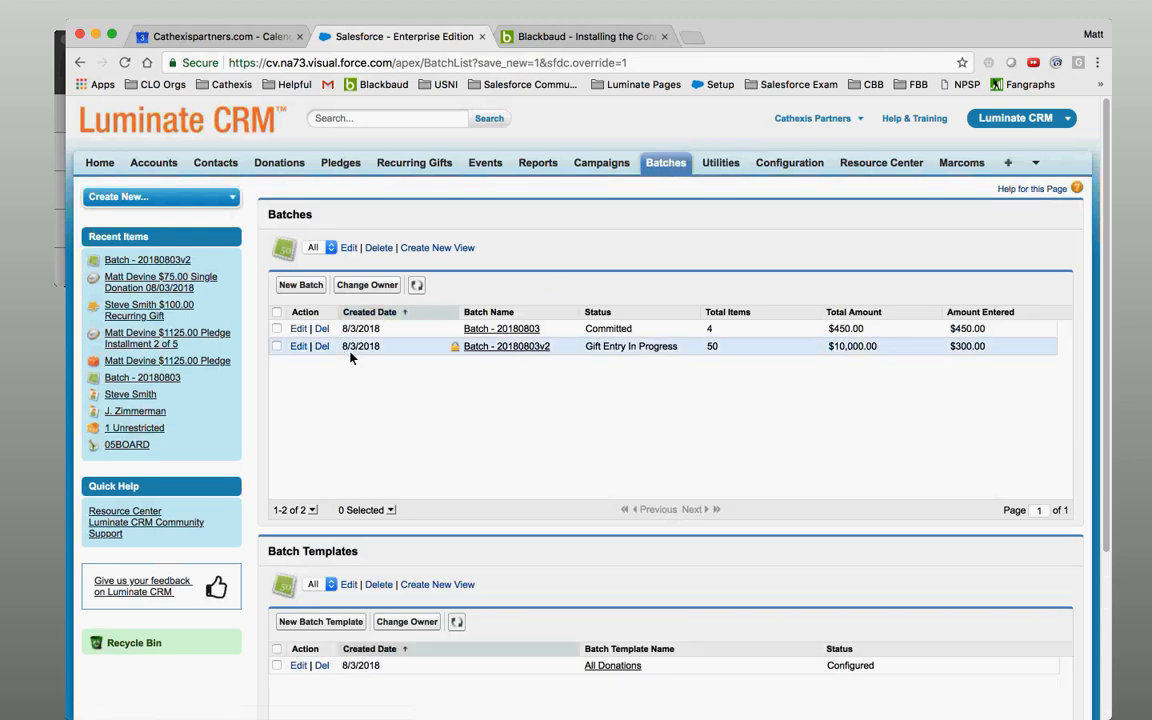
{"action": "left_click", "coordinate": [503, 346]}
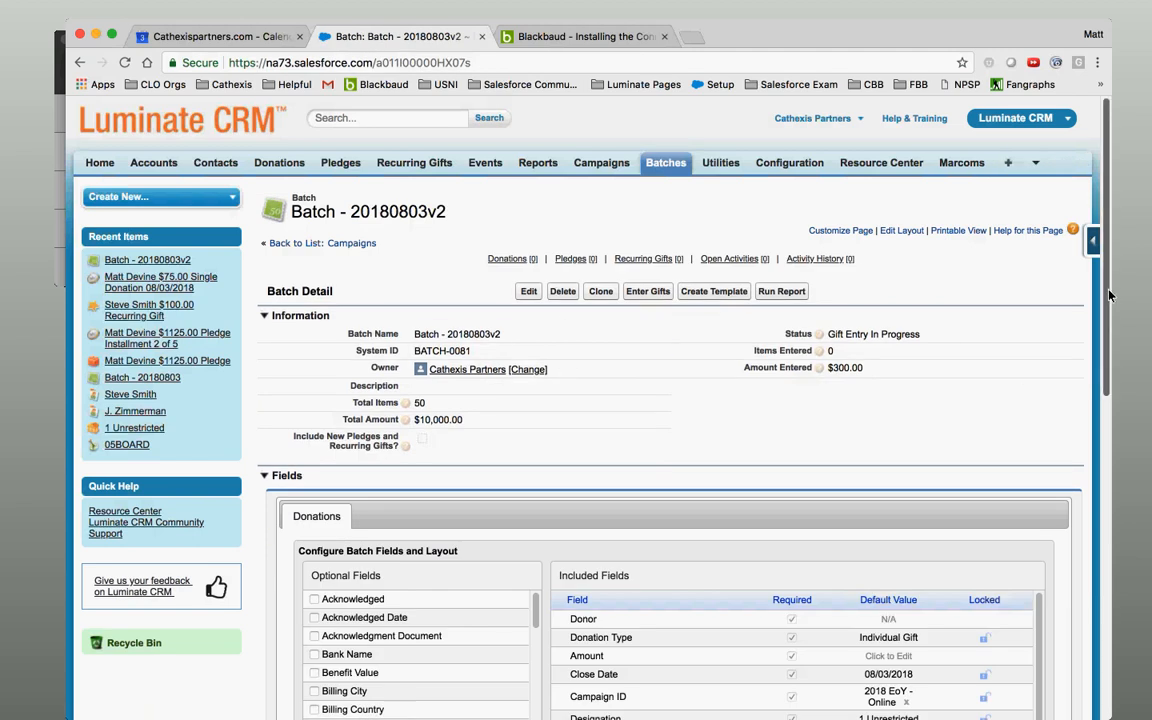
{"action": "scroll", "coordinate": [1123, 425], "scroll_direction": "down", "scroll_amount": 5}
{"action": "scroll", "coordinate": [1123, 425], "scroll_direction": "down", "scroll_amount": 1}
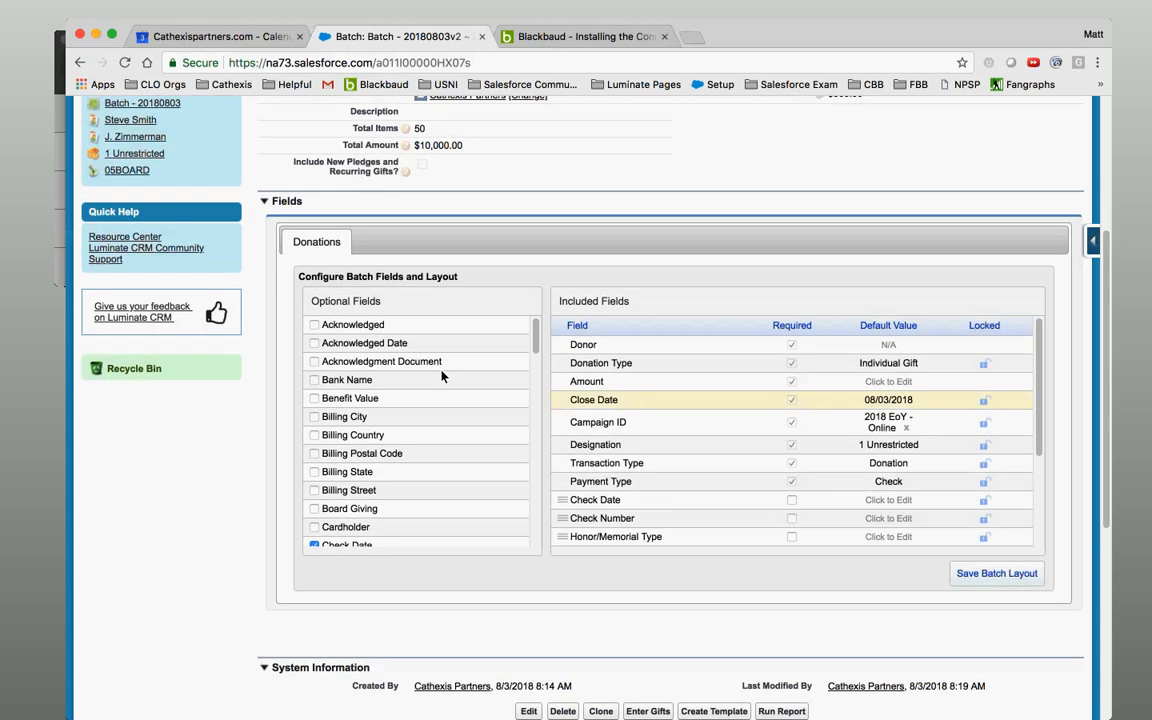
Check the Acknowledged and Receipted optional fields for the batch layout.
{"action": "left_click", "coordinate": [315, 326]}
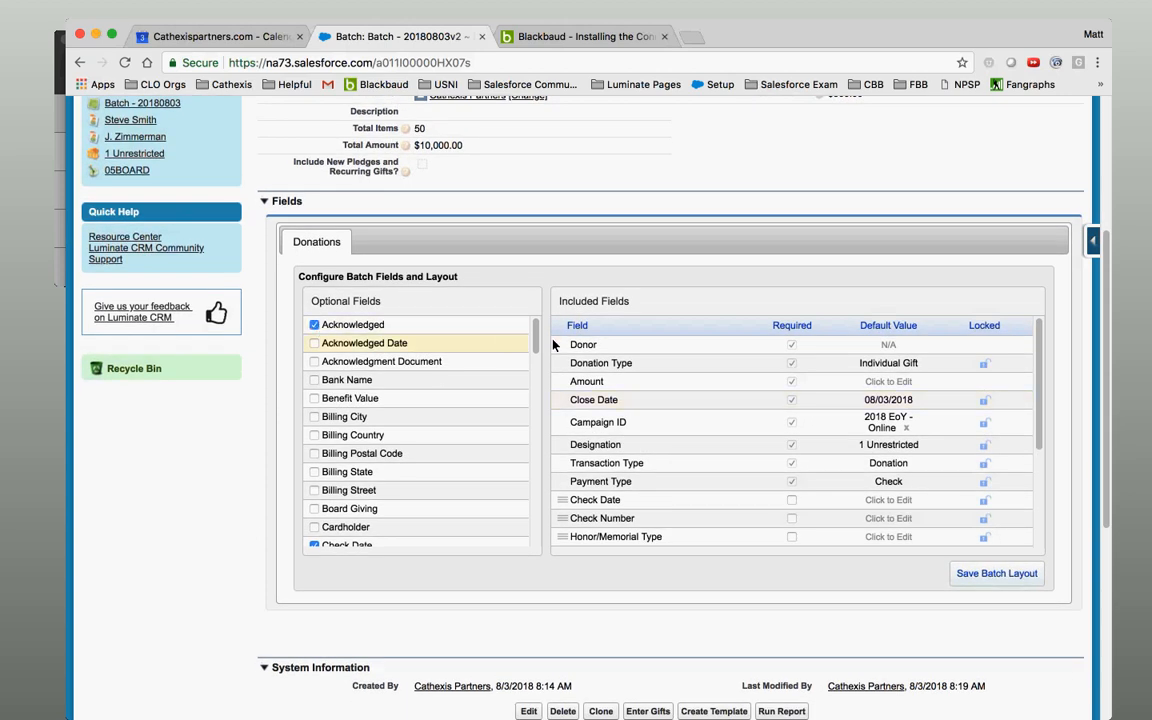
{"action": "left_click_drag", "start_coordinate": [535, 344], "coordinate": [546, 505]}
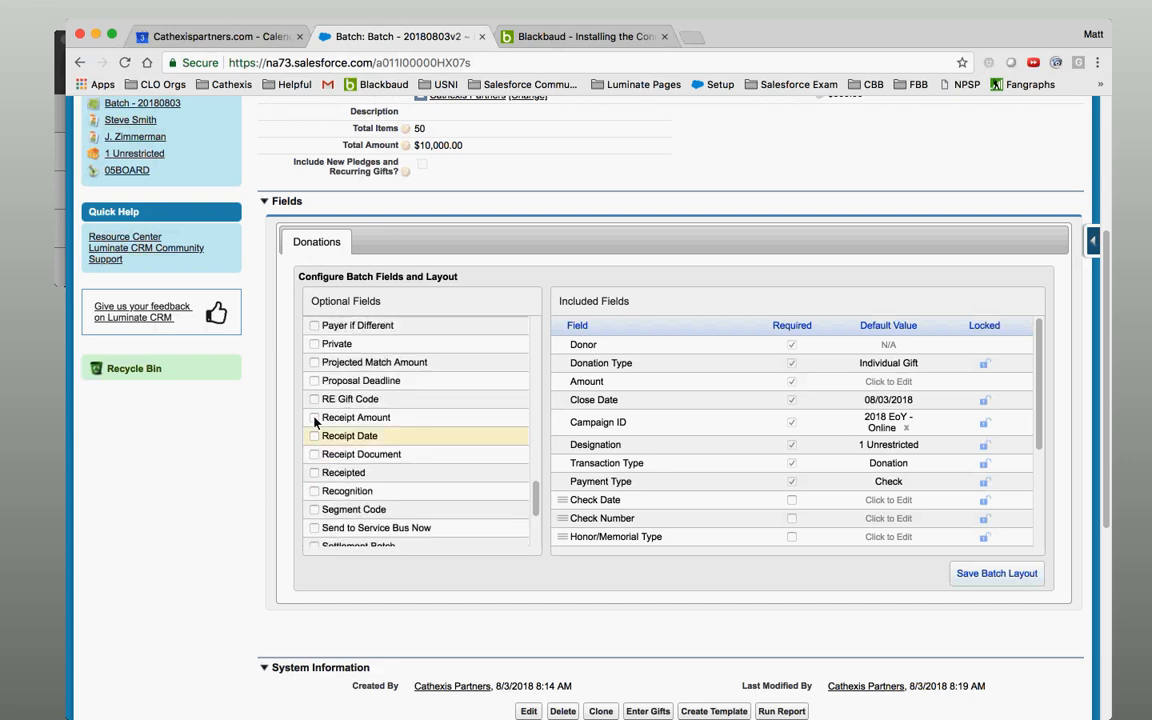
{"action": "left_click", "coordinate": [314, 474]}
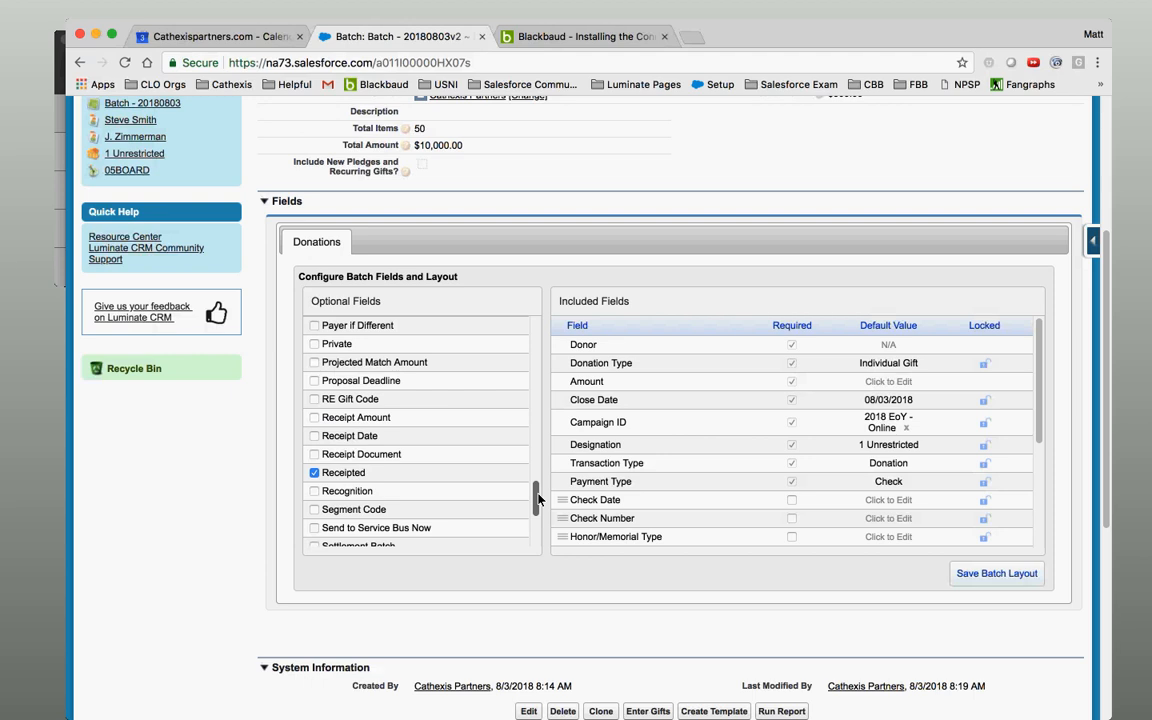
{"action": "scroll", "coordinate": [537, 498], "scroll_direction": "down", "scroll_amount": 3}
{"action": "scroll", "coordinate": [537, 498], "scroll_direction": "up", "scroll_amount": 3}
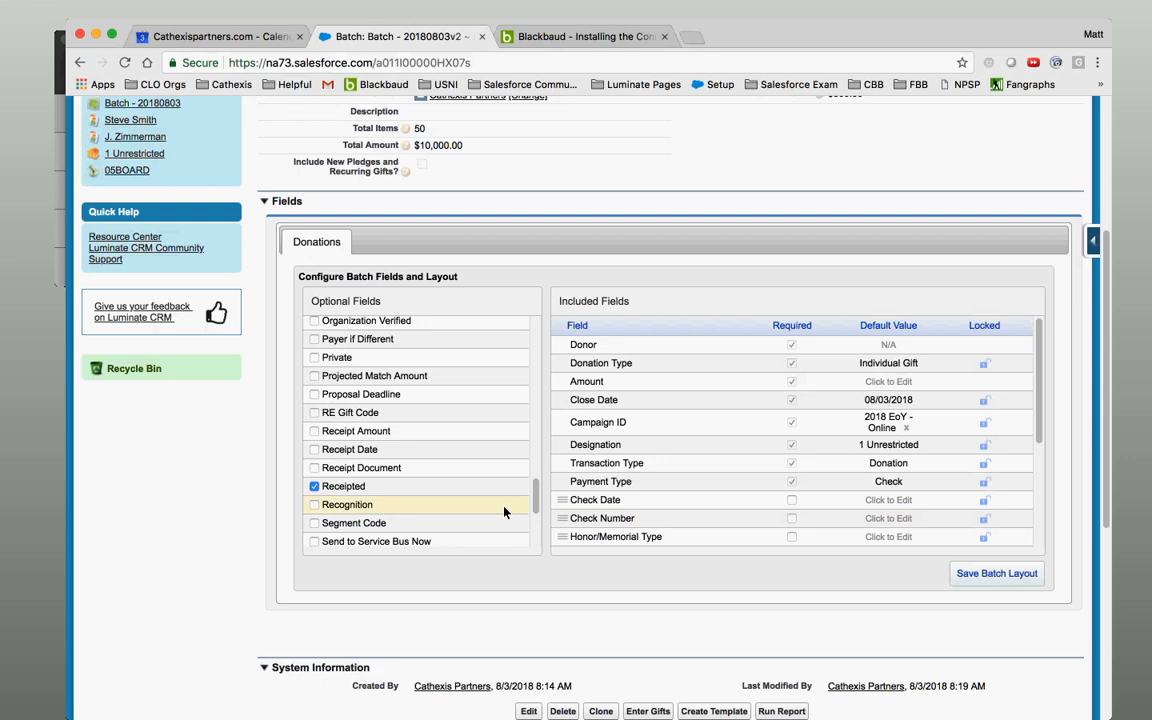
Set the default values to Acknowledged and Receipted, then save the batch layout.
{"action": "left_click_drag", "start_coordinate": [1040, 401], "coordinate": [1052, 560]}
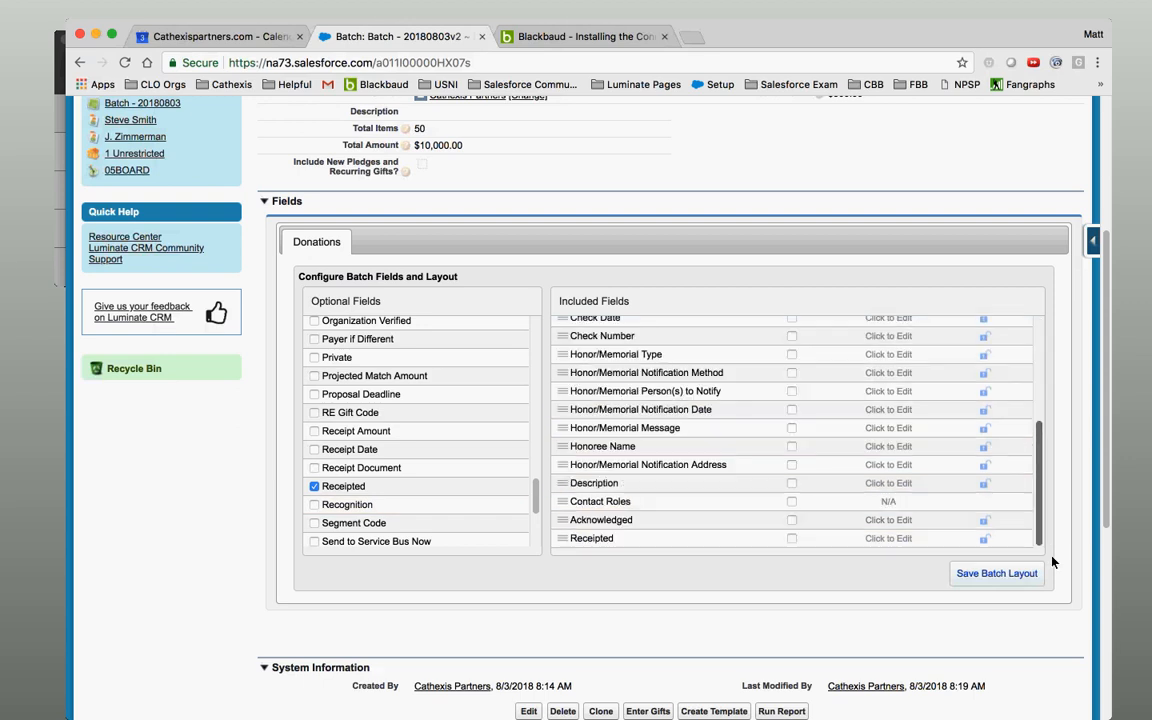
{"action": "double_click", "coordinate": [891, 528]}
{"action": "left_click", "coordinate": [891, 549]}
{"action": "double_click", "coordinate": [888, 540]}
{"action": "left_click", "coordinate": [888, 540]}
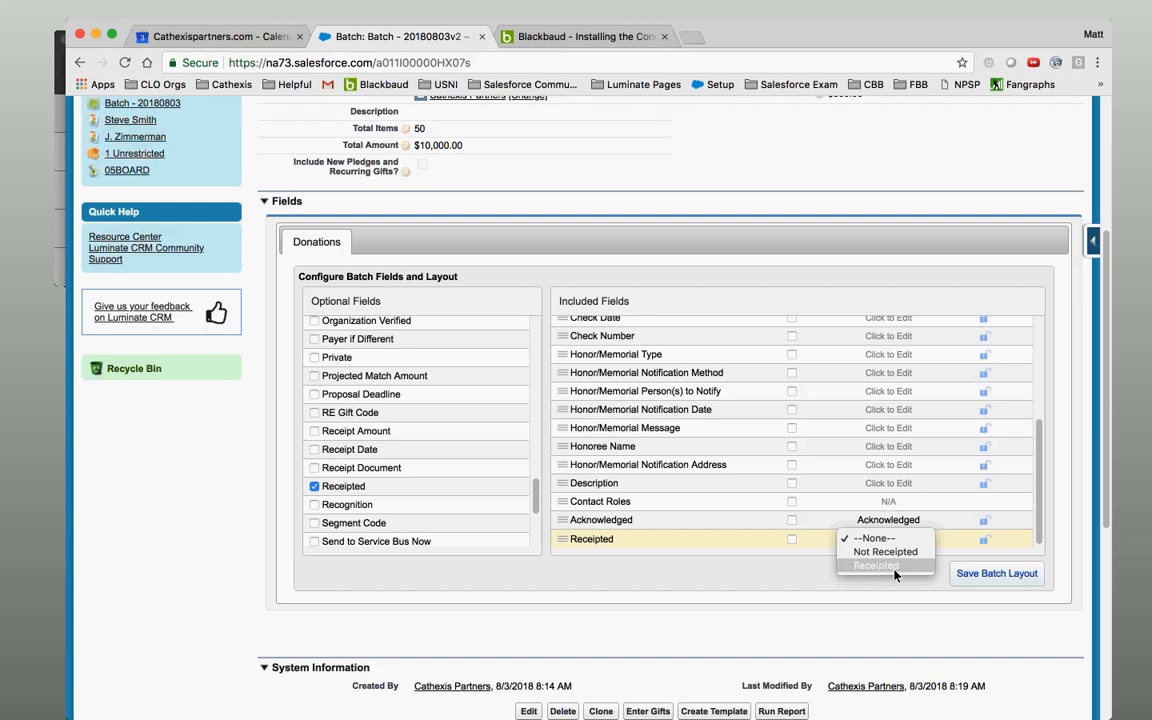
{"action": "left_click", "coordinate": [894, 568]}
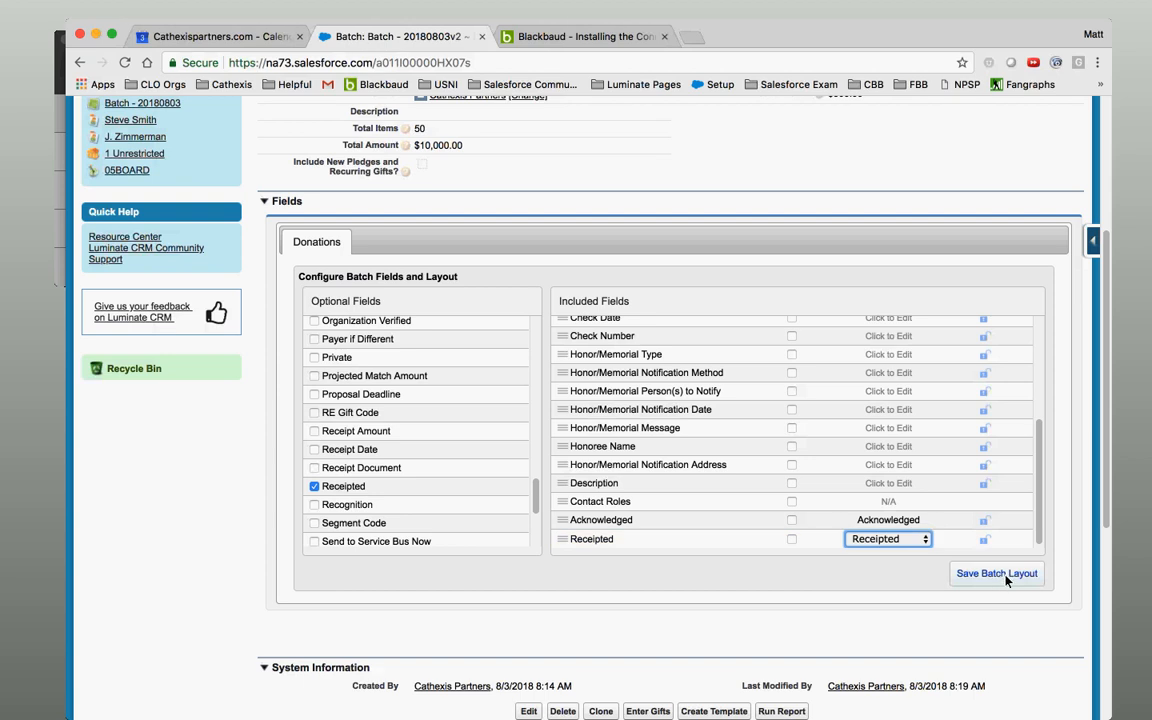
{"action": "left_click", "coordinate": [1003, 578]}
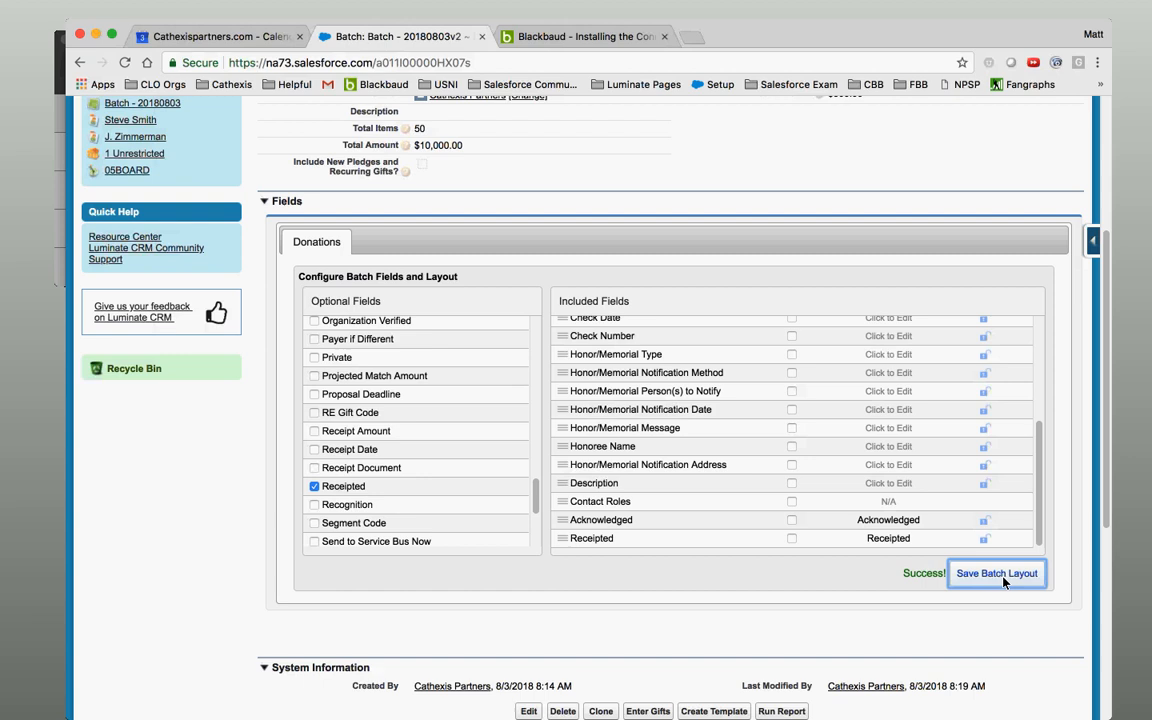
{"action": "scroll", "coordinate": [1097, 194], "scroll_direction": "up", "scroll_amount": 5}
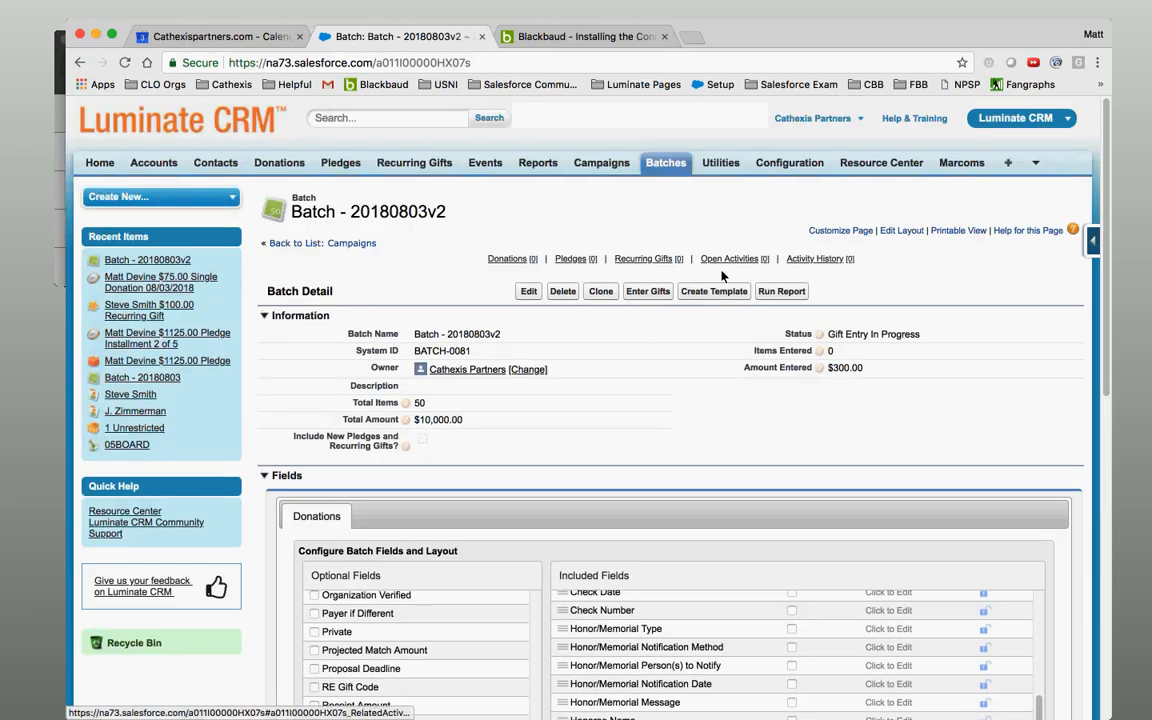
In Enter Gifts, confirm every grid row shows Acknowledged and Receipted, then return to the help page.
{"action": "left_click", "coordinate": [648, 291]}
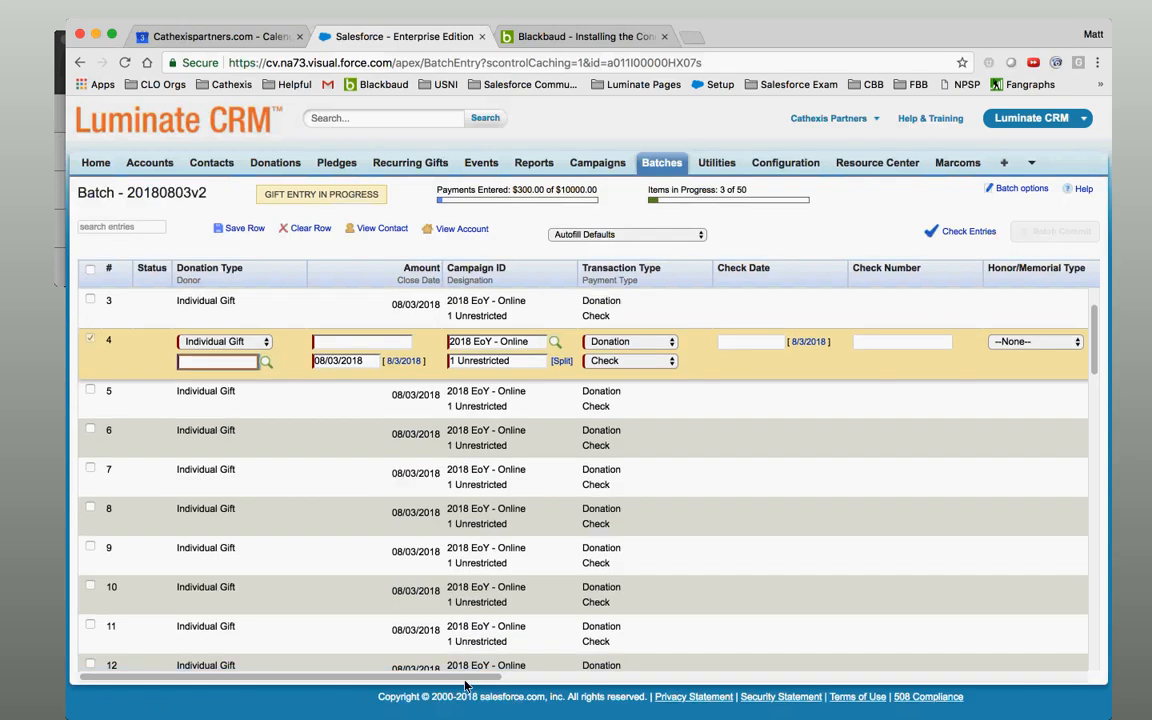
{"action": "left_click_drag", "start_coordinate": [471, 679], "coordinate": [1068, 690]}
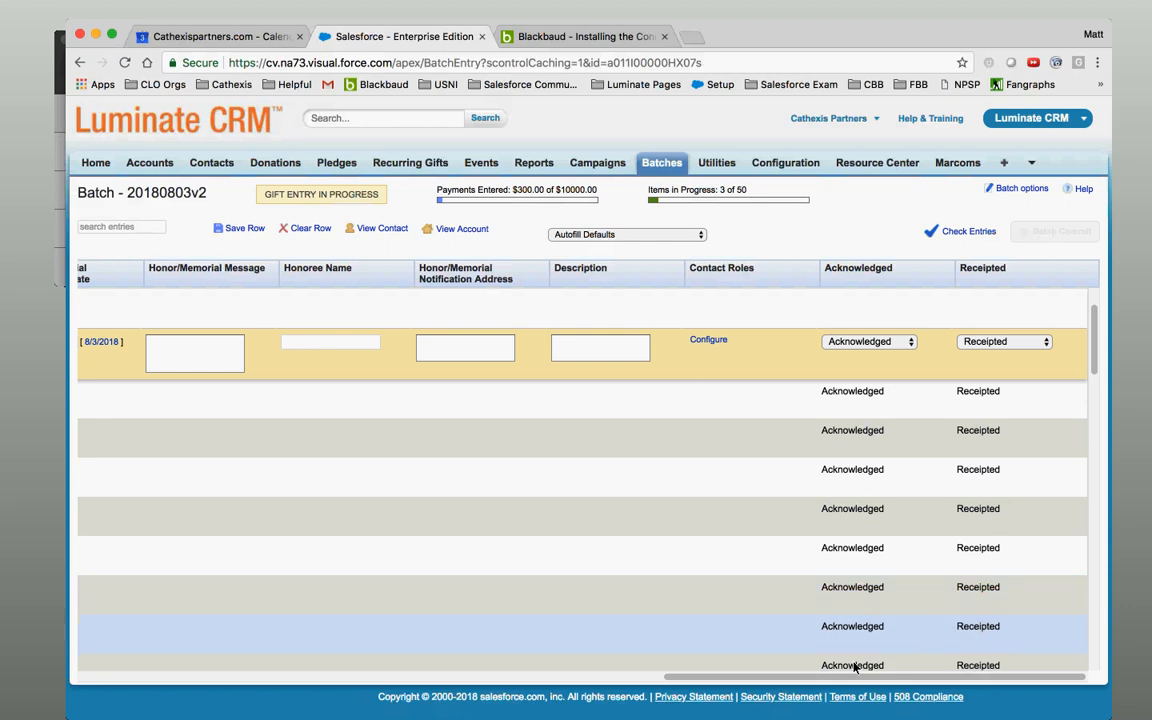
{"action": "left_click_drag", "start_coordinate": [777, 677], "coordinate": [200, 530]}
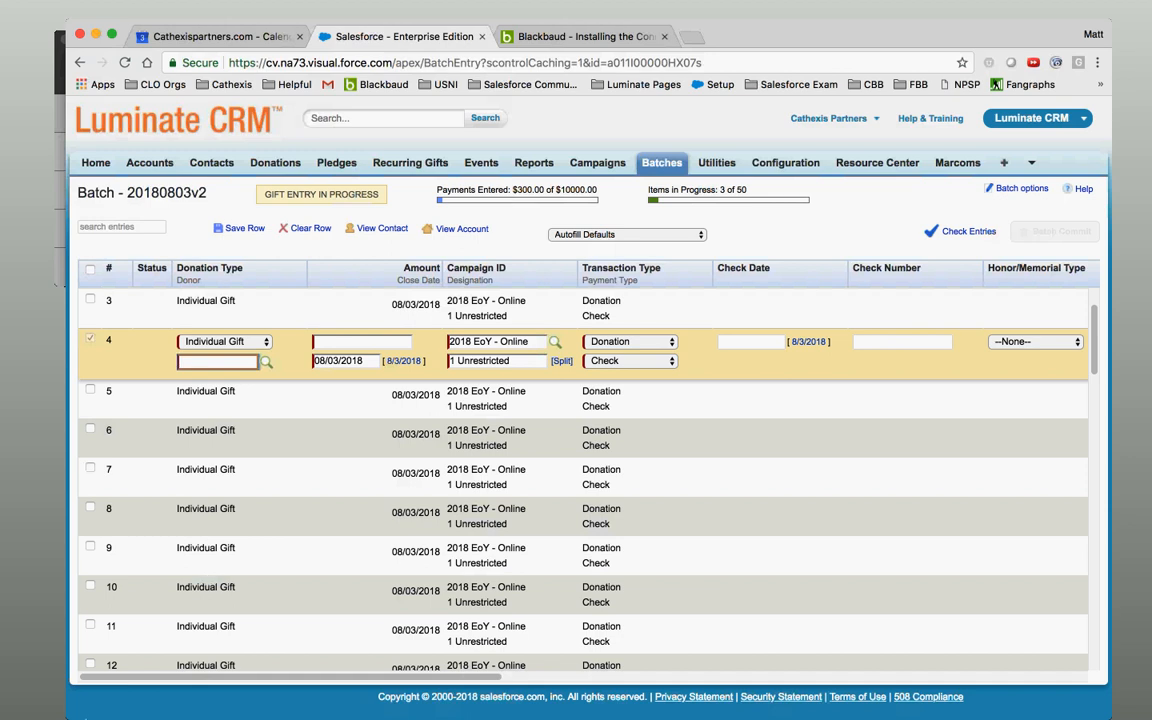
{"action": "left_click_drag", "start_coordinate": [500, 677], "coordinate": [1086, 688]}
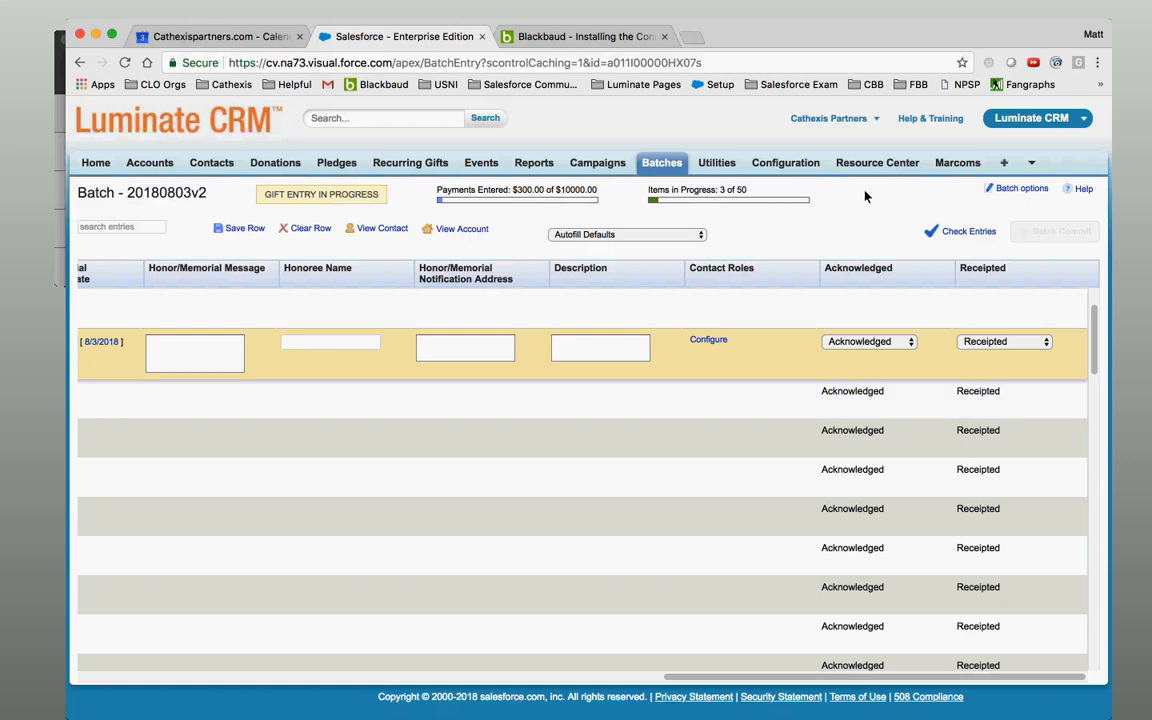
{"action": "left_click", "coordinate": [600, 37]}
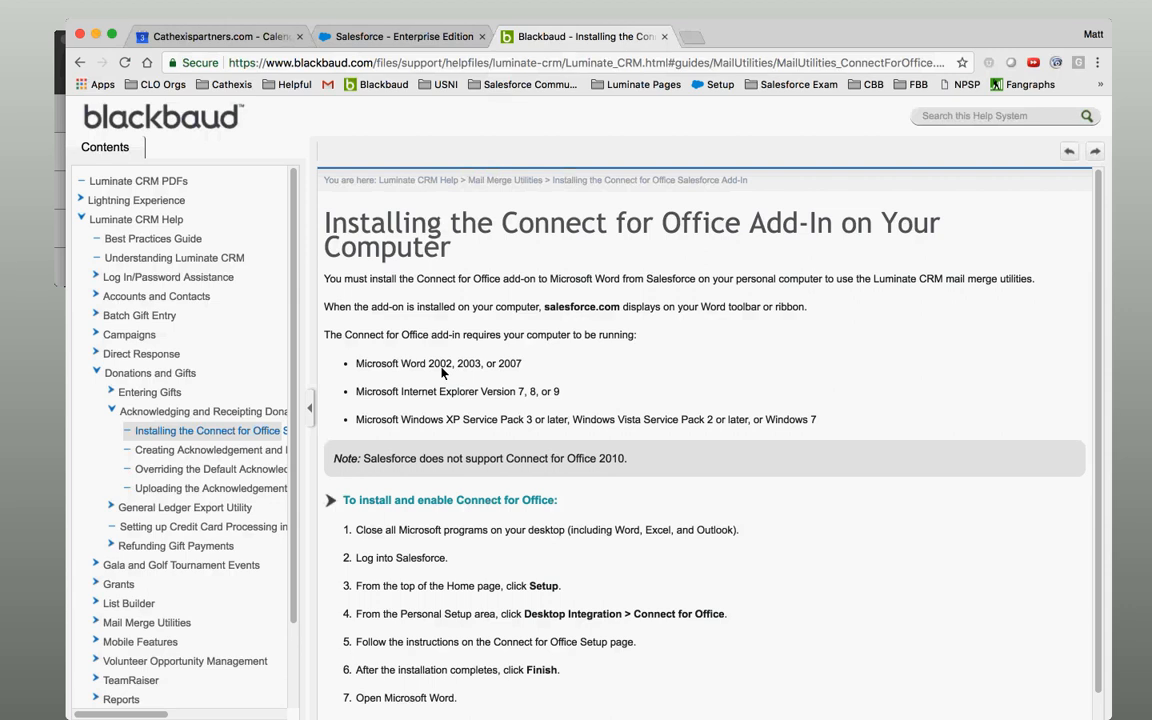
{"action": "left_click_drag", "start_coordinate": [442, 369], "coordinate": [464, 426]}
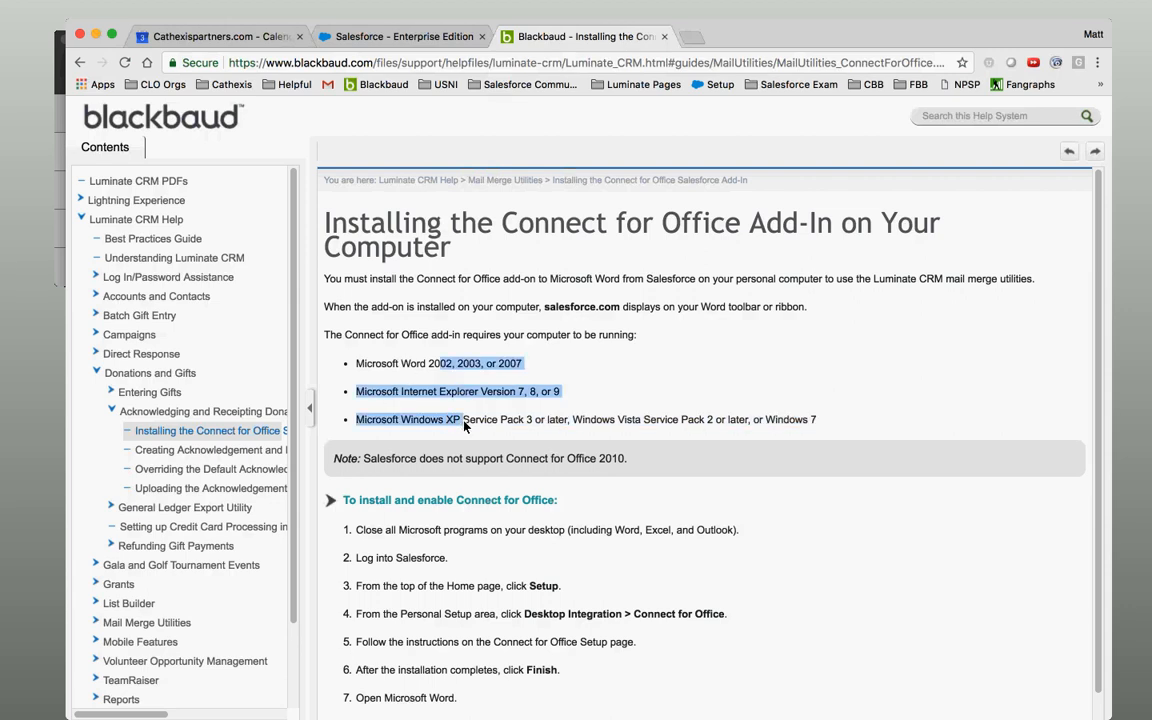
{"action": "left_click", "coordinate": [476, 370]}
{"action": "left_click_drag", "start_coordinate": [476, 370], "coordinate": [482, 424]}
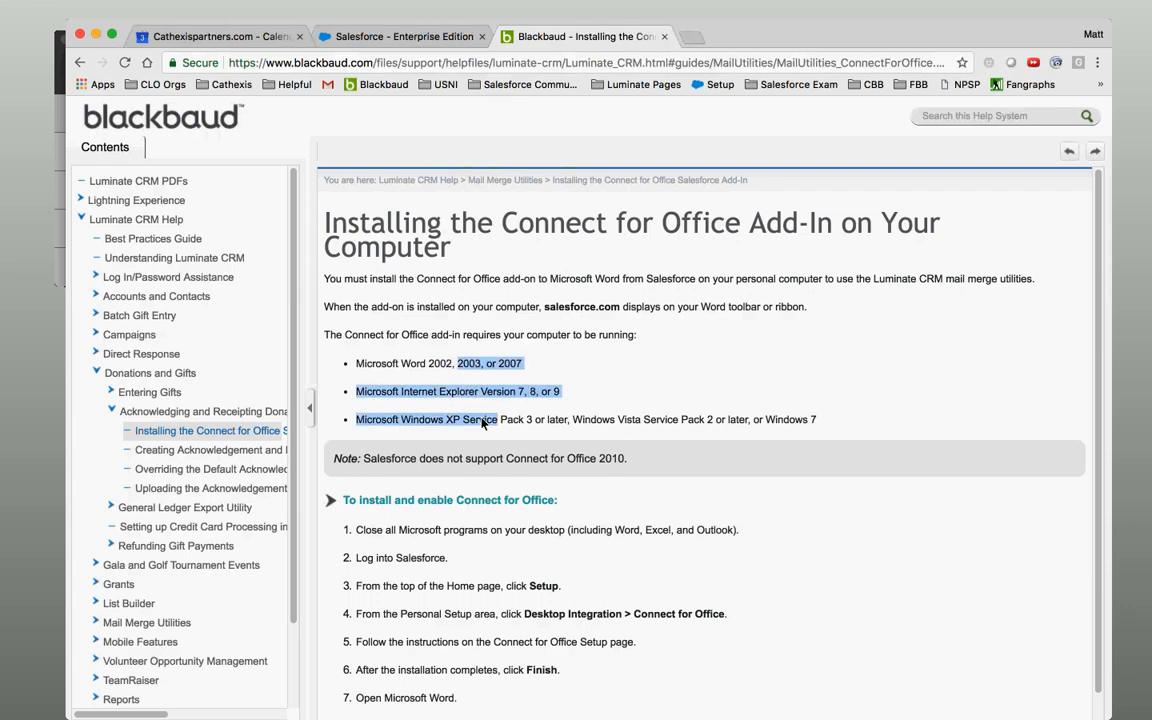
{"action": "left_click", "coordinate": [482, 424]}
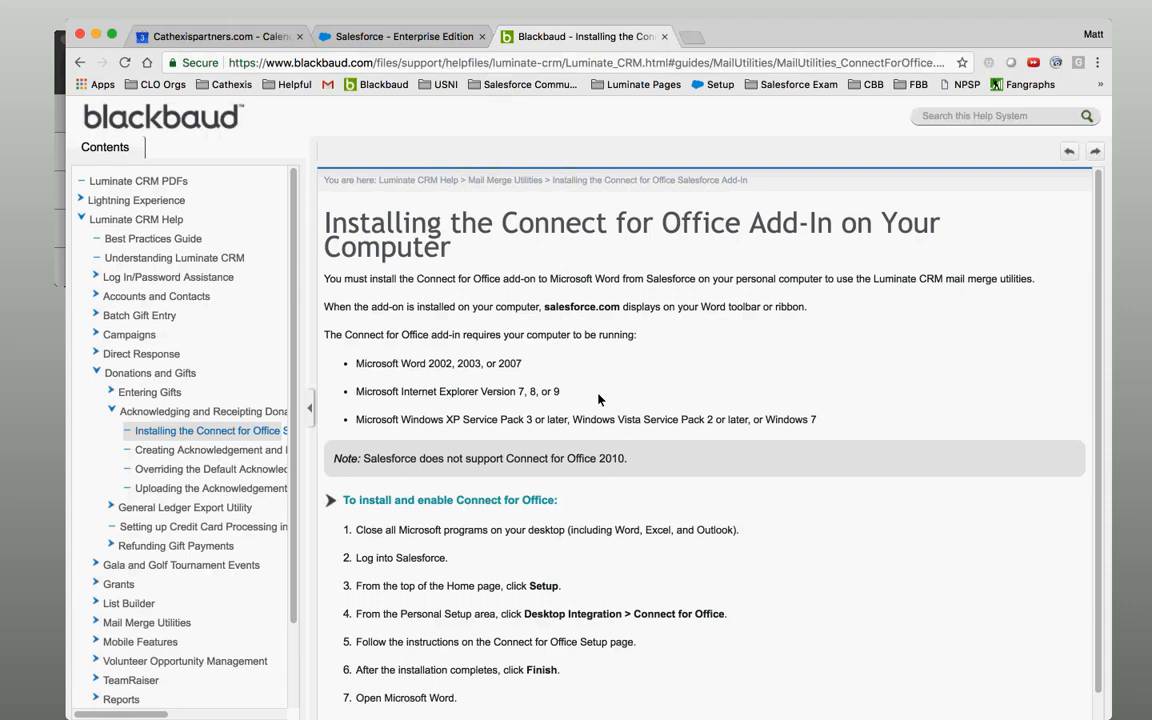
Return to the Batch - 20180803v2 gift entry grid, scroll it fully left, then unfocus the browser.
{"action": "left_click", "coordinate": [400, 37]}
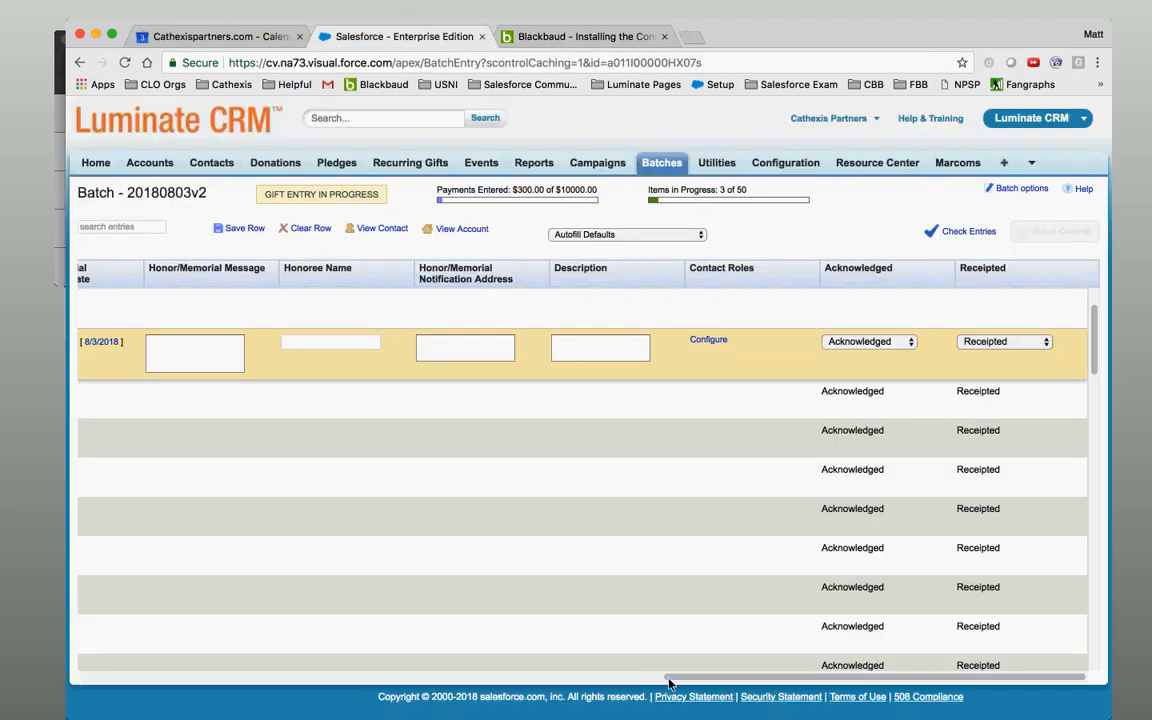
{"action": "scroll", "coordinate": [175, 630], "scroll_direction": "left", "scroll_amount": 10}
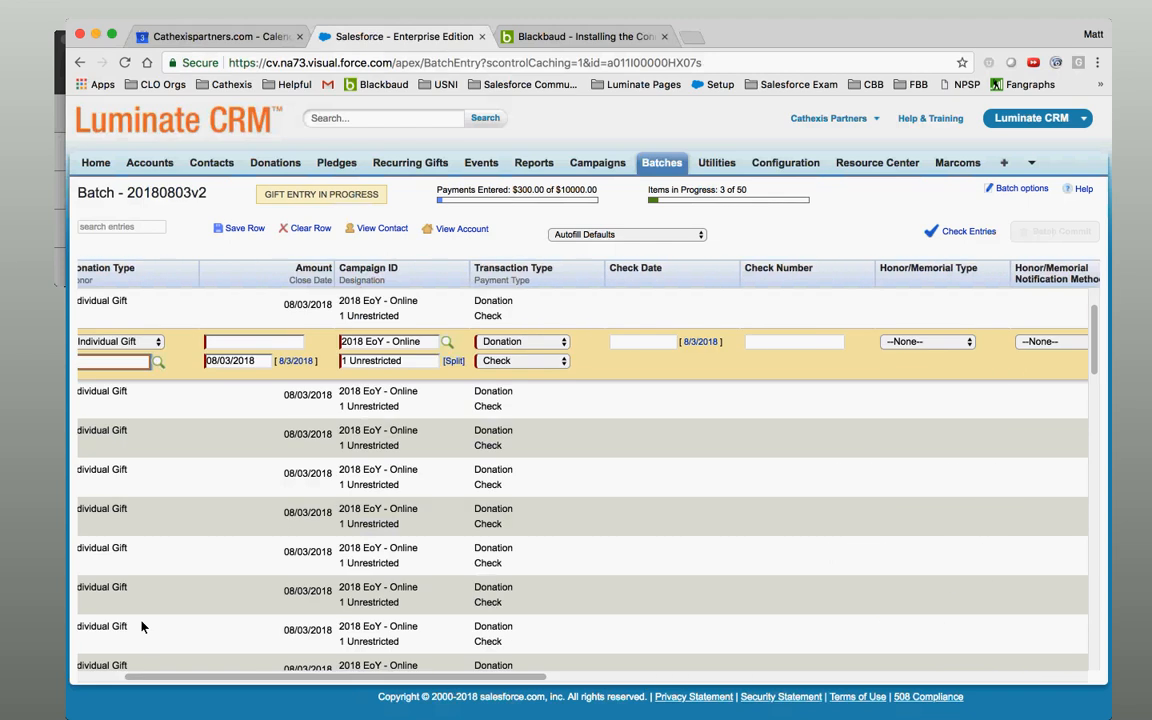
{"action": "left_click_drag", "start_coordinate": [168, 681], "coordinate": [86, 667]}
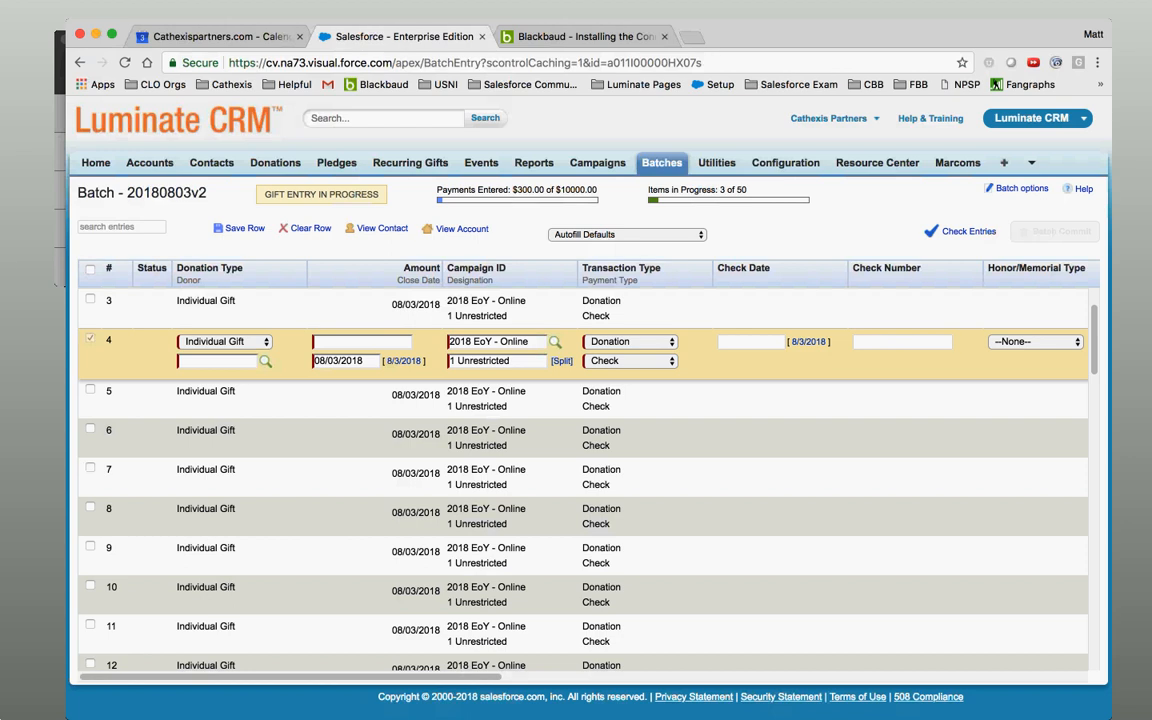
{"action": "left_click", "coordinate": [12, 609]}
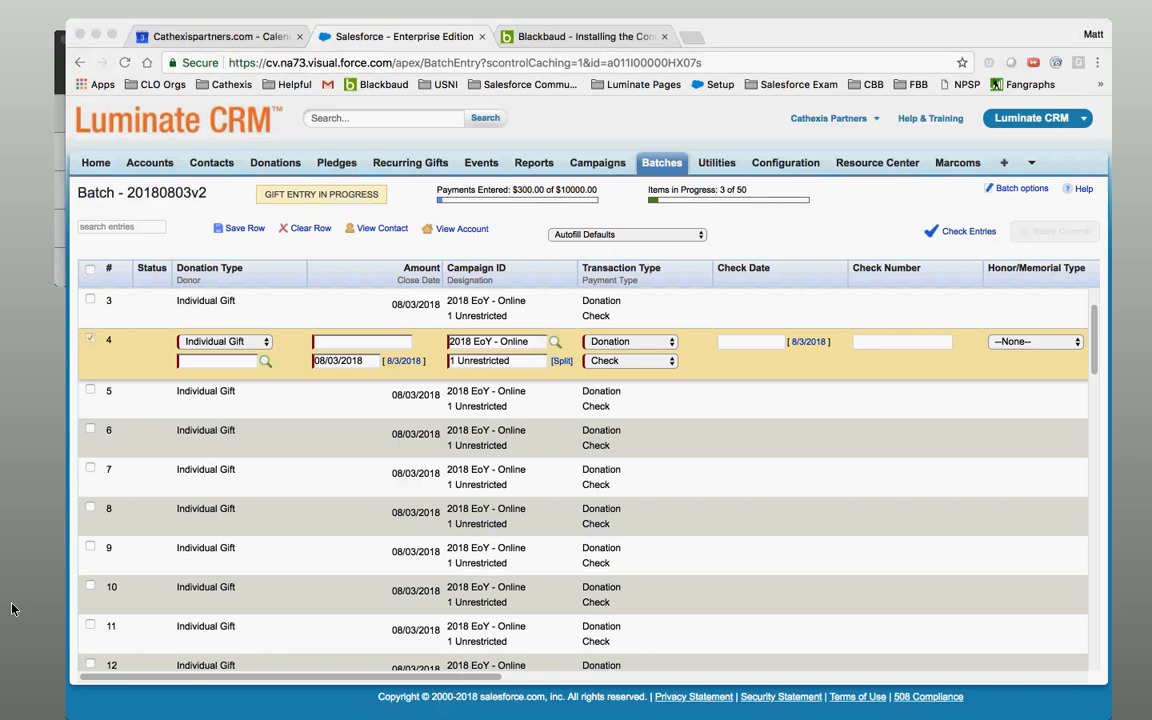